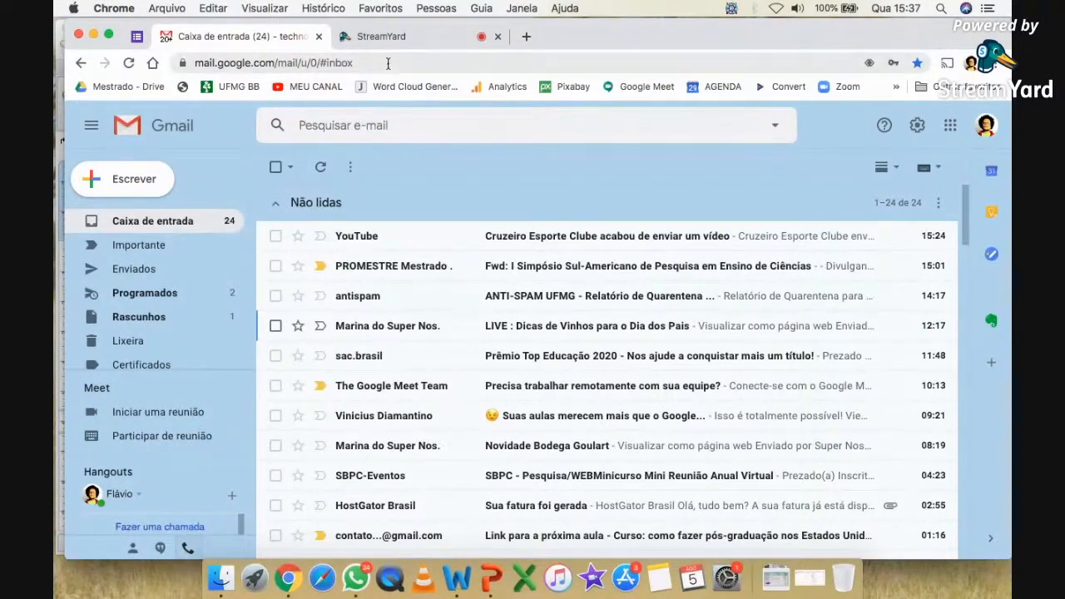
- Switch to System Preferences and enlarge the mouse cursor to Grande in the Accessibility display settings
left_click(74, 9)
left_click(137, 49)
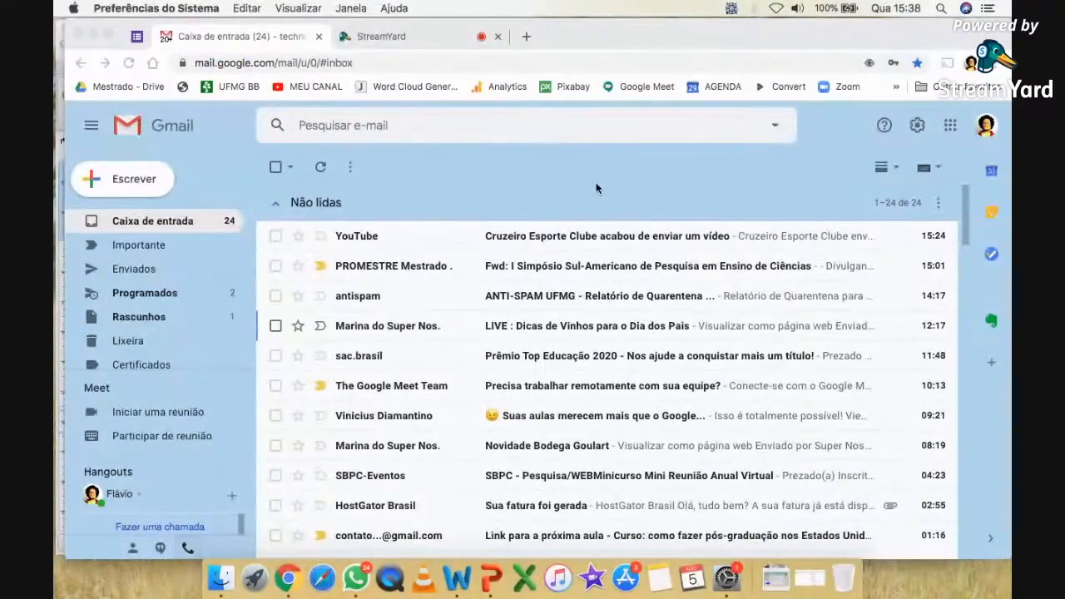
left_click(725, 578)
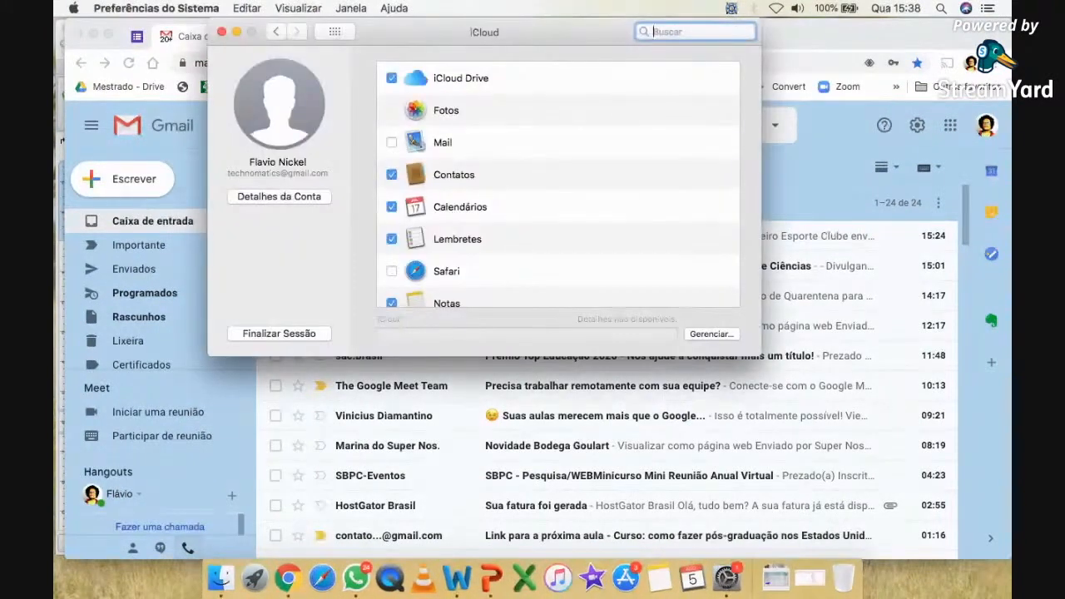
left_click(333, 32)
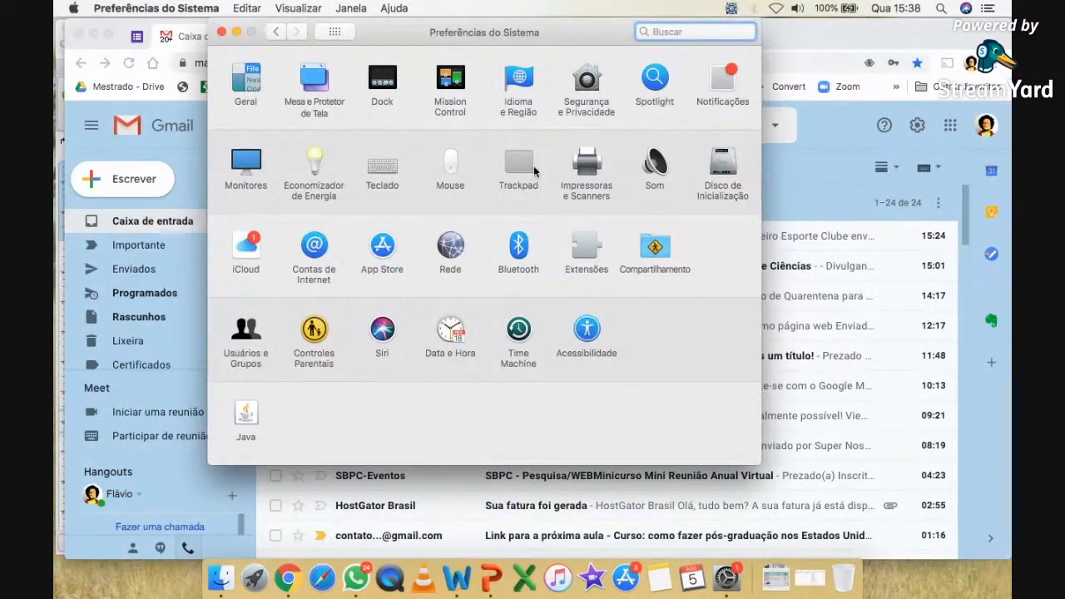
left_click(587, 167)
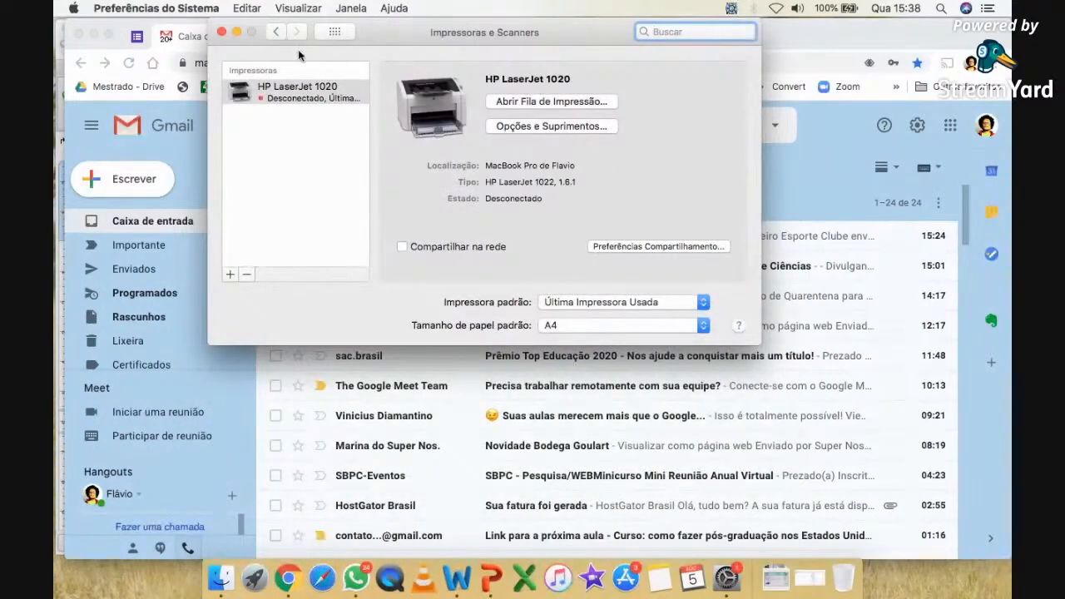
left_click(276, 31)
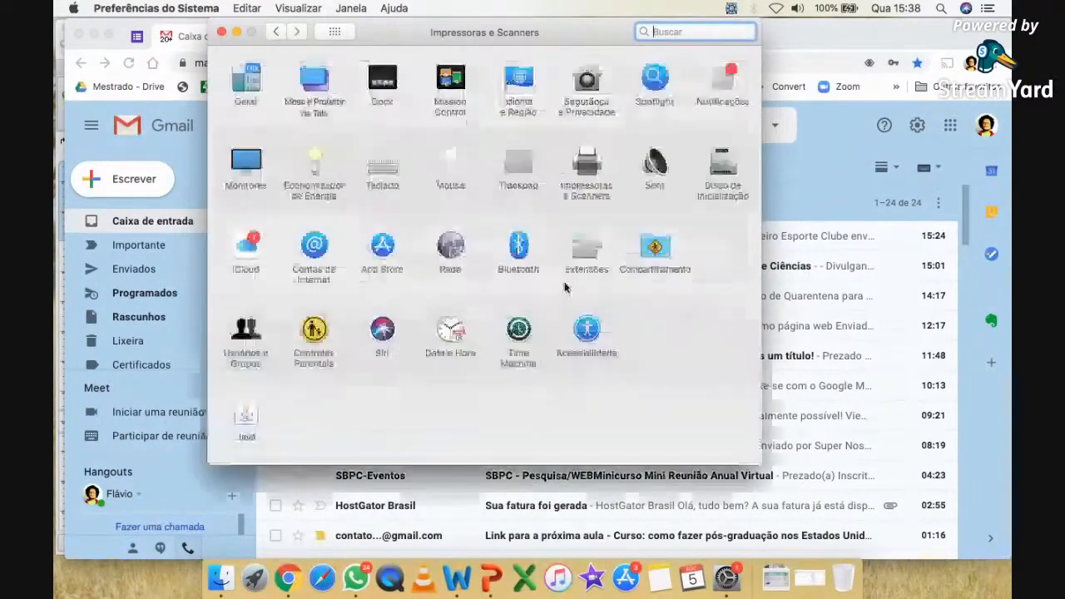
left_click(587, 330)
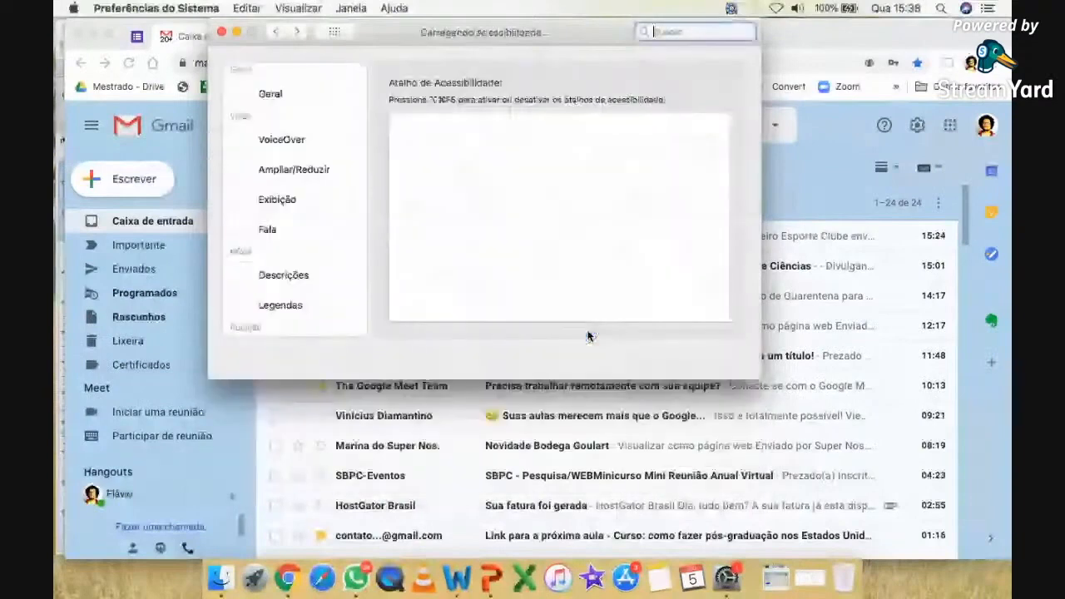
left_click(290, 199)
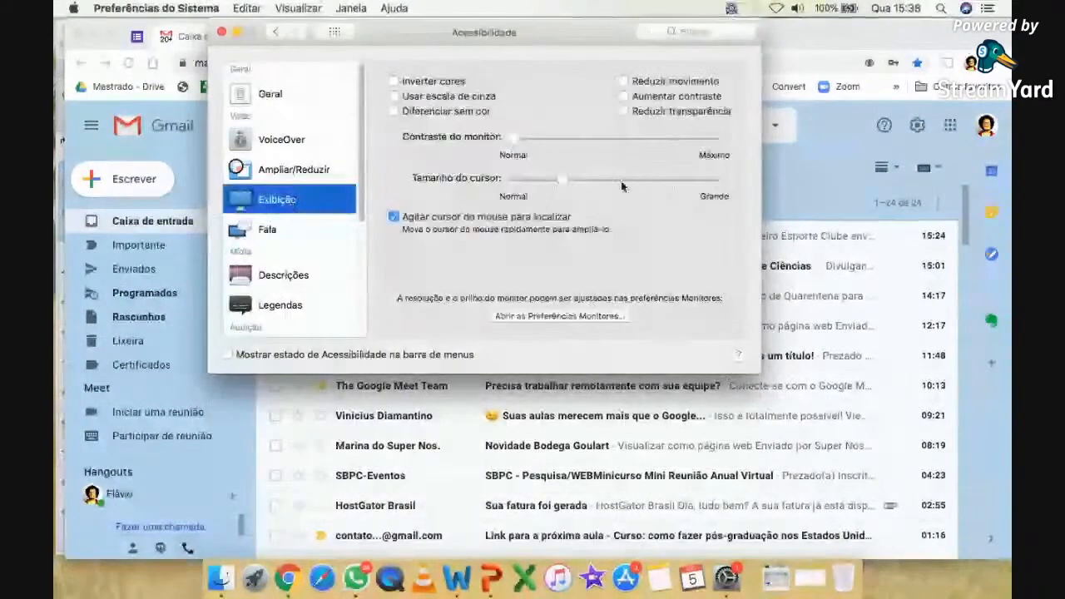
left_click_drag(583, 180, 696, 188)
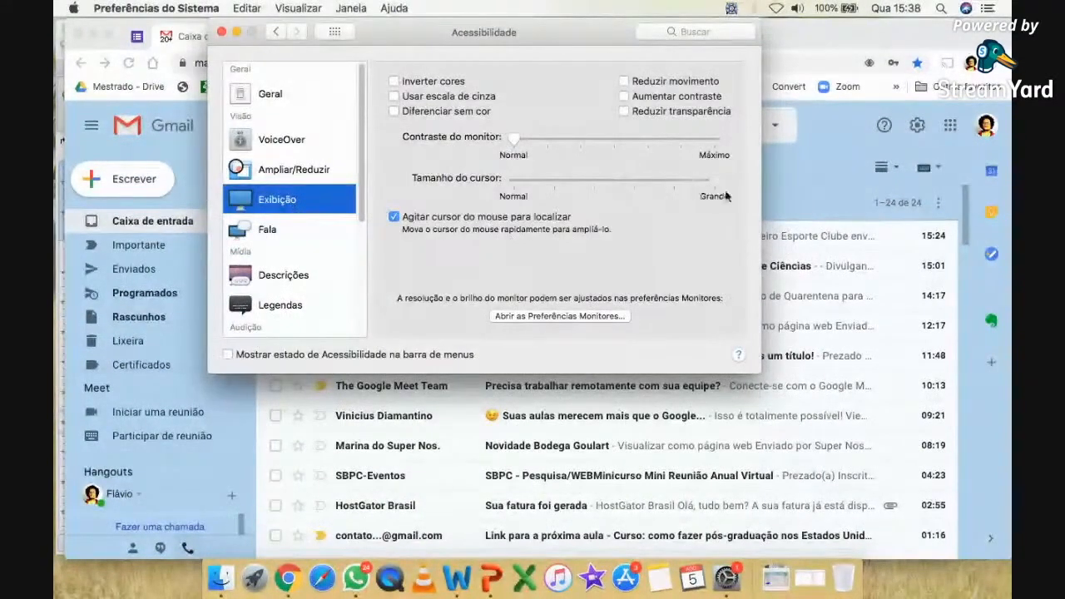
left_click(221, 33)
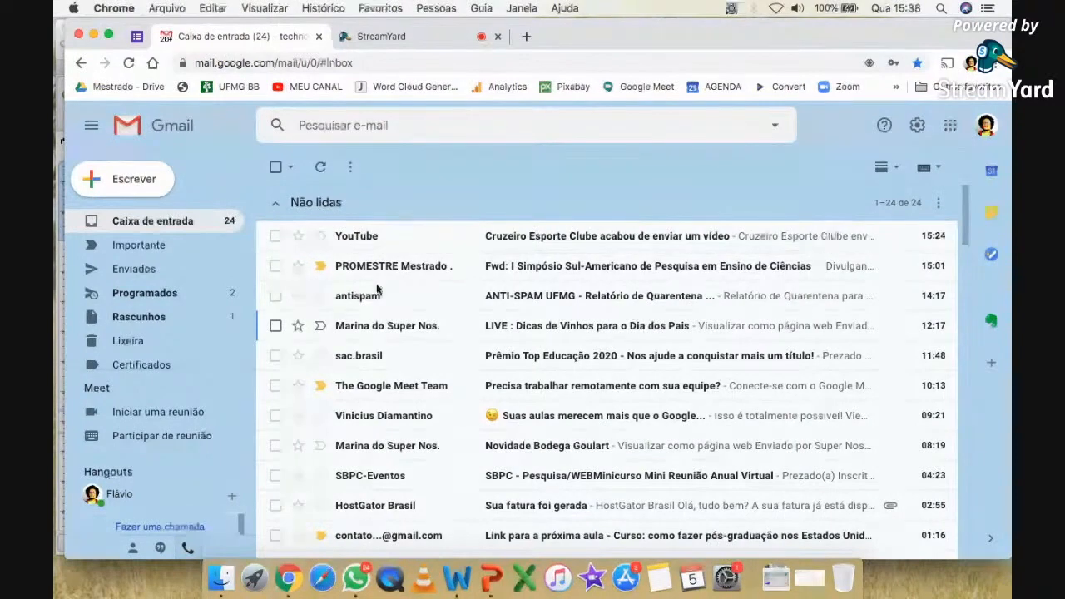
- Examine the Google Apps launcher and the main menu control in the Gmail header at a magnified view
scroll(962, 148, "up", 5)
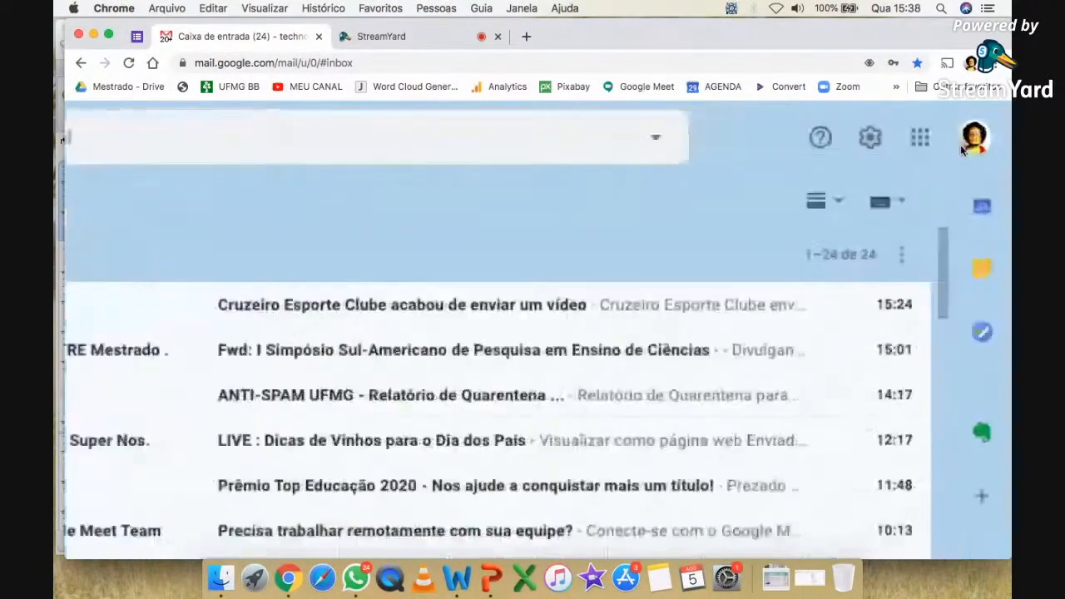
scroll(961, 147, "up", 5)
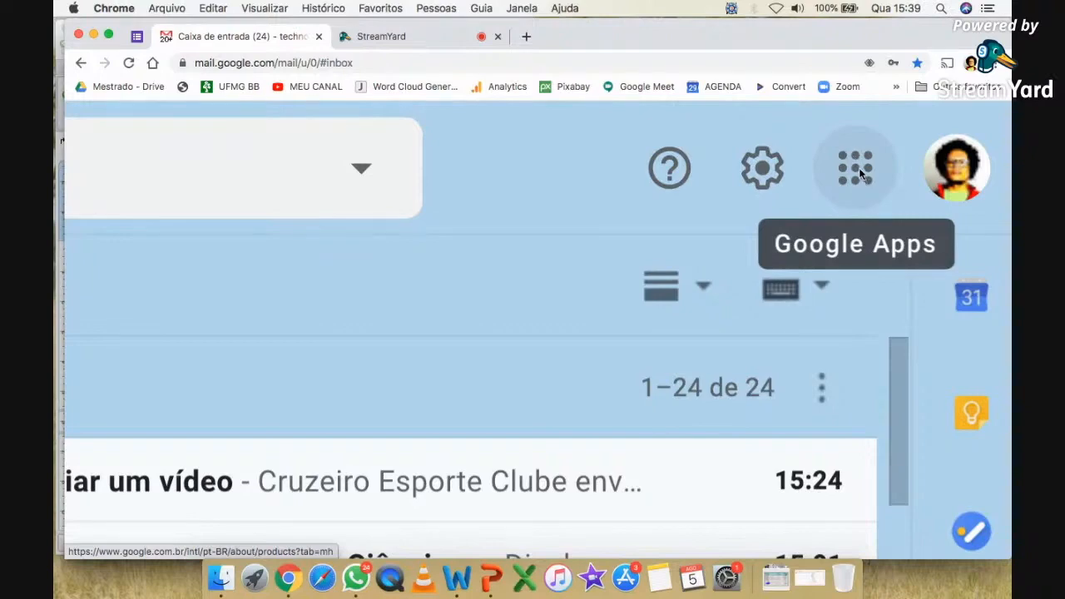
key("super+0")
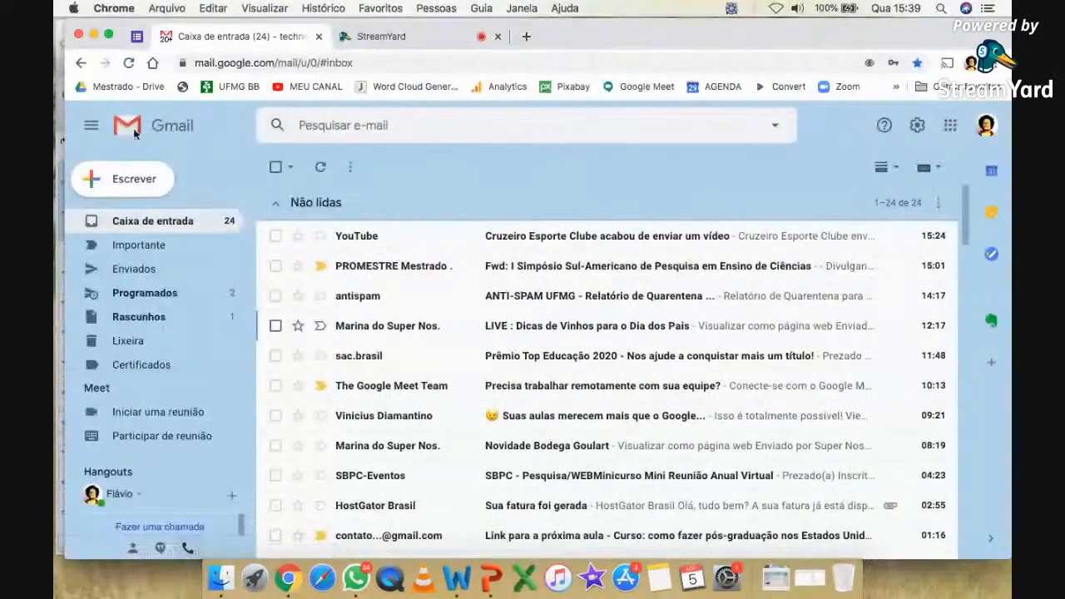
key("super+equal")
key("super+equal")
key("super+equal")
key("super+equal")
key("super+equal")
key("super+equal")
key("super+equal")
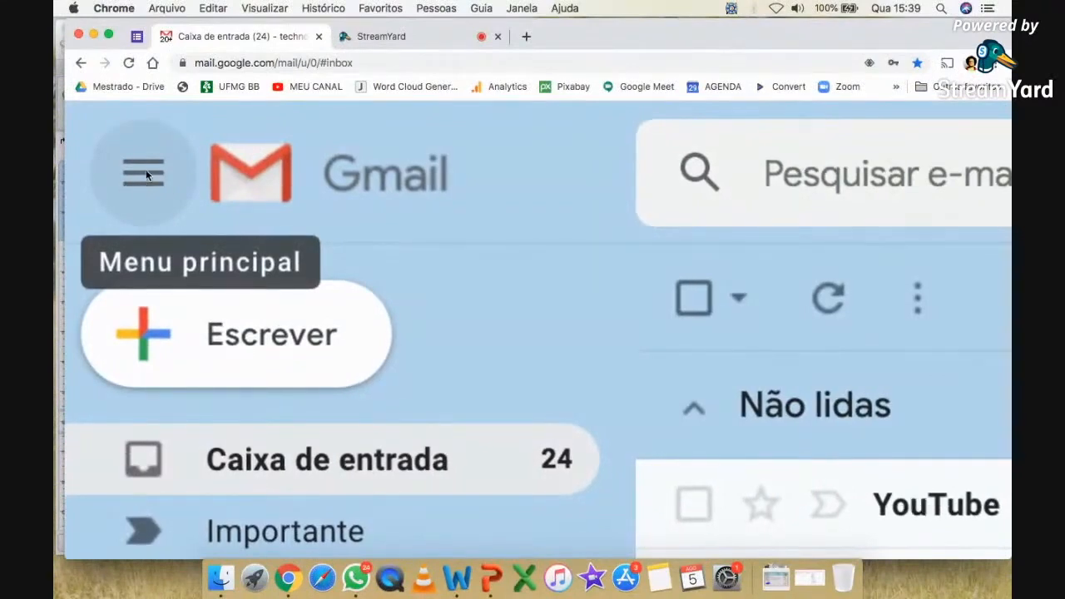
scroll(144, 176, "down", 1)
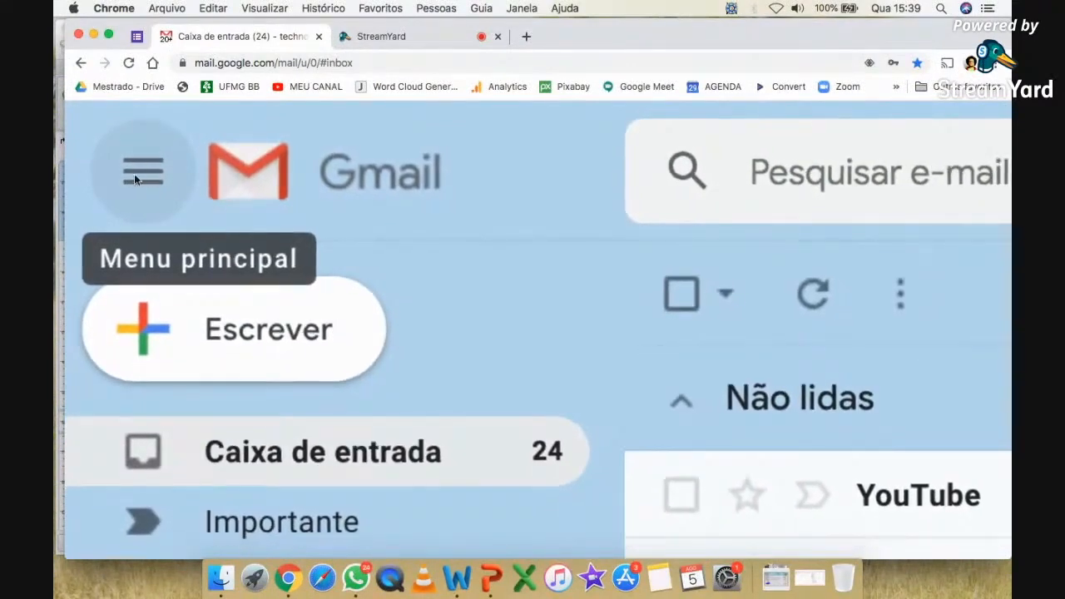
scroll(144, 164, "down", 5)
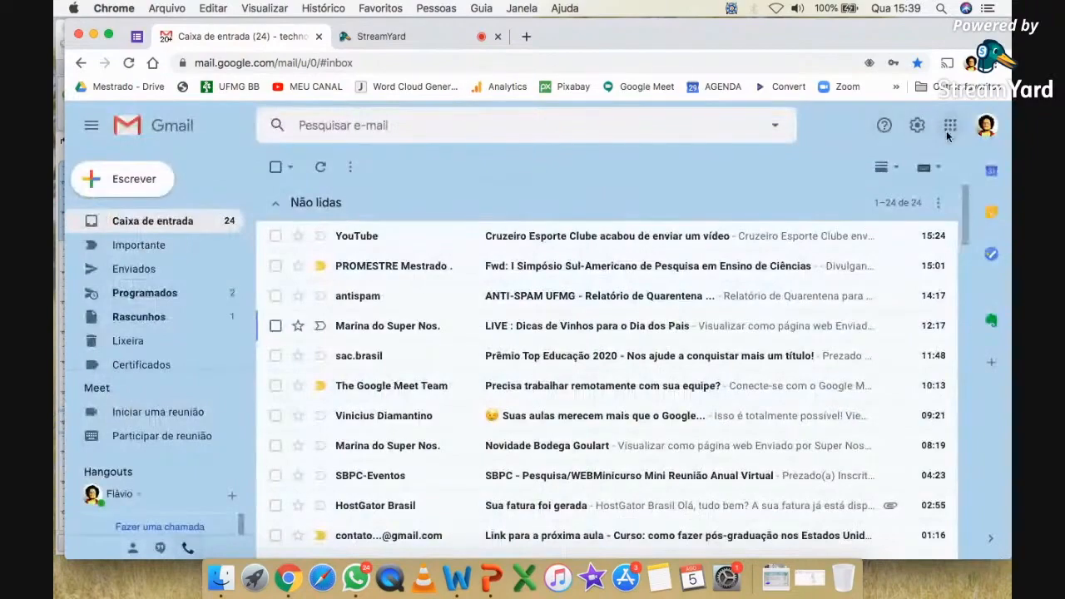
- Open Google Sala de Aula from the Google Apps launcher in Gmail
scroll(947, 131, "up", 4)
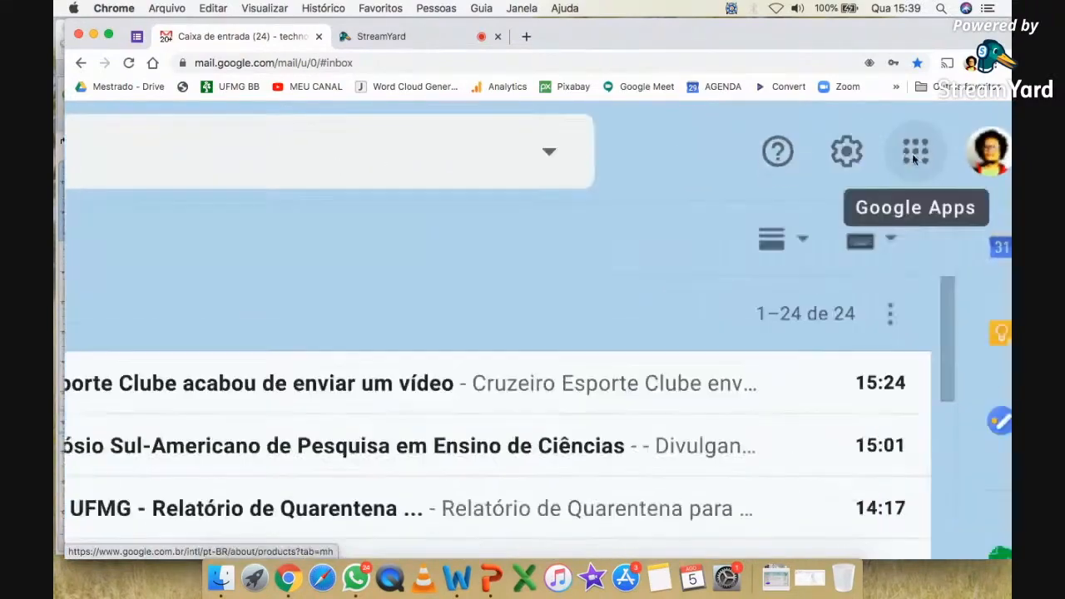
scroll(914, 158, "down", 4)
left_click(949, 128)
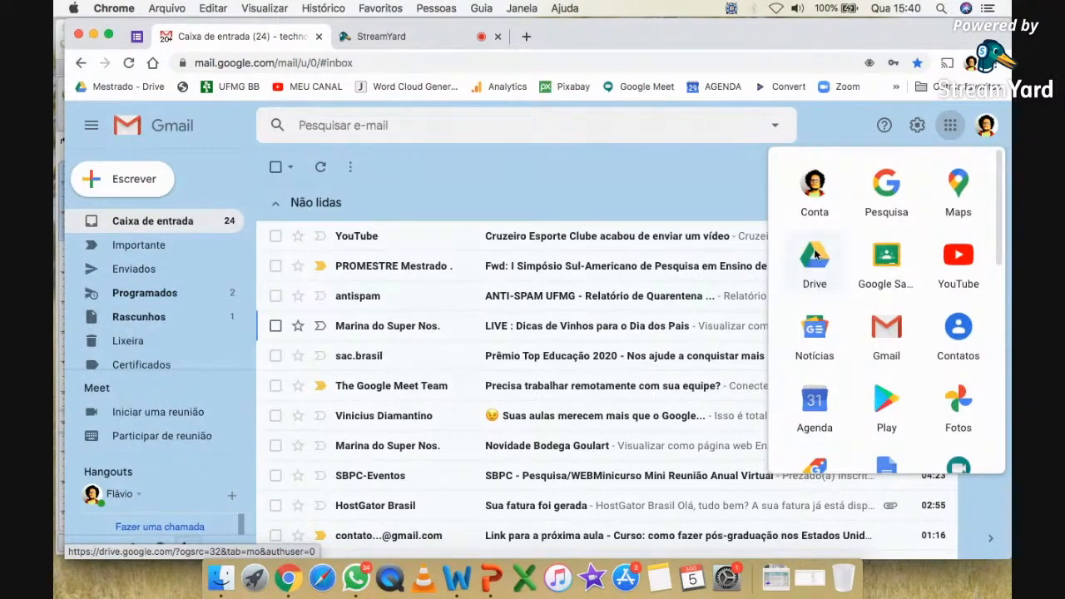
left_click(886, 257)
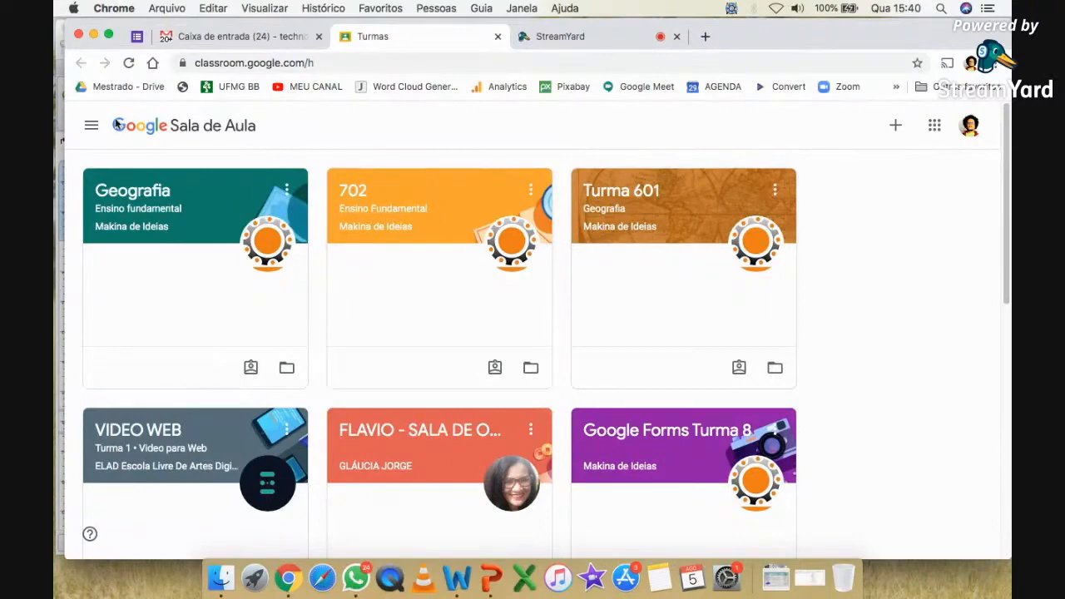
- Review the navigation entries and enrolled classes in the Google Sala de Aula main menu, and close it
scroll(99, 144, "up", 5)
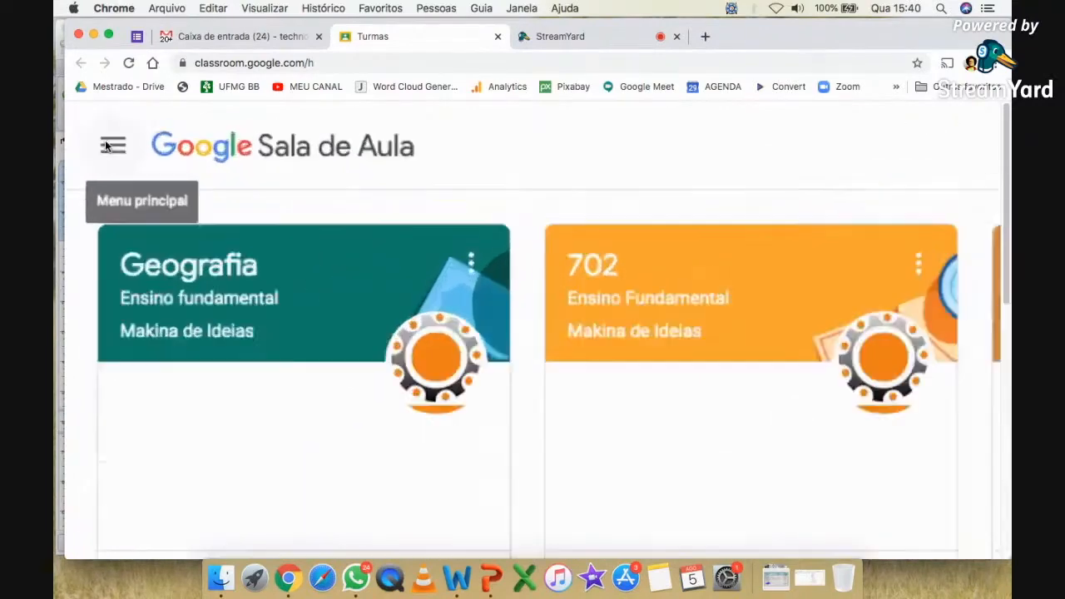
scroll(131, 157, "down", 5)
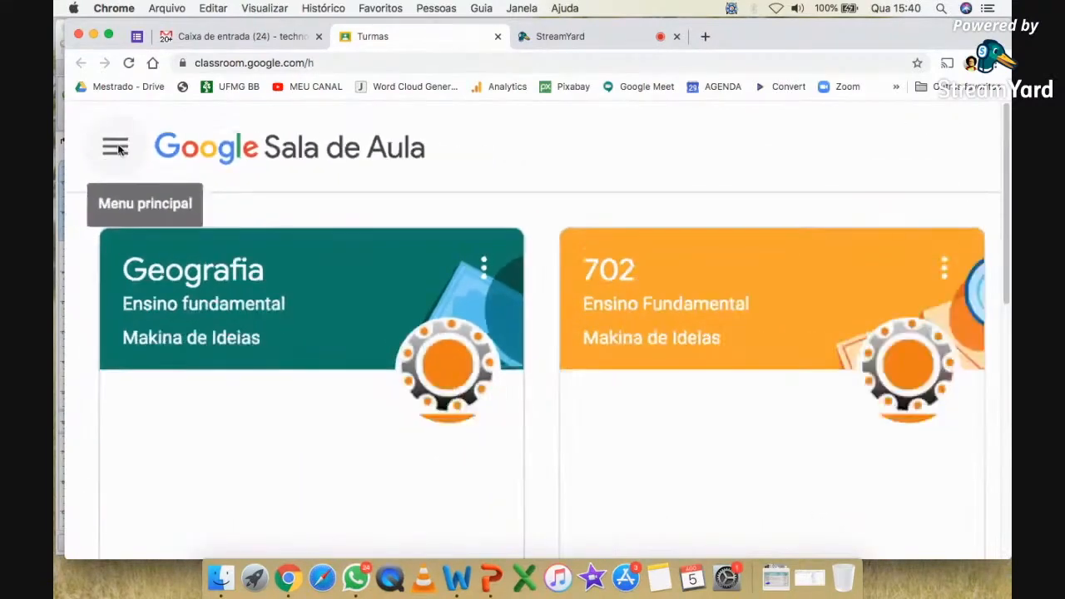
left_click(93, 125)
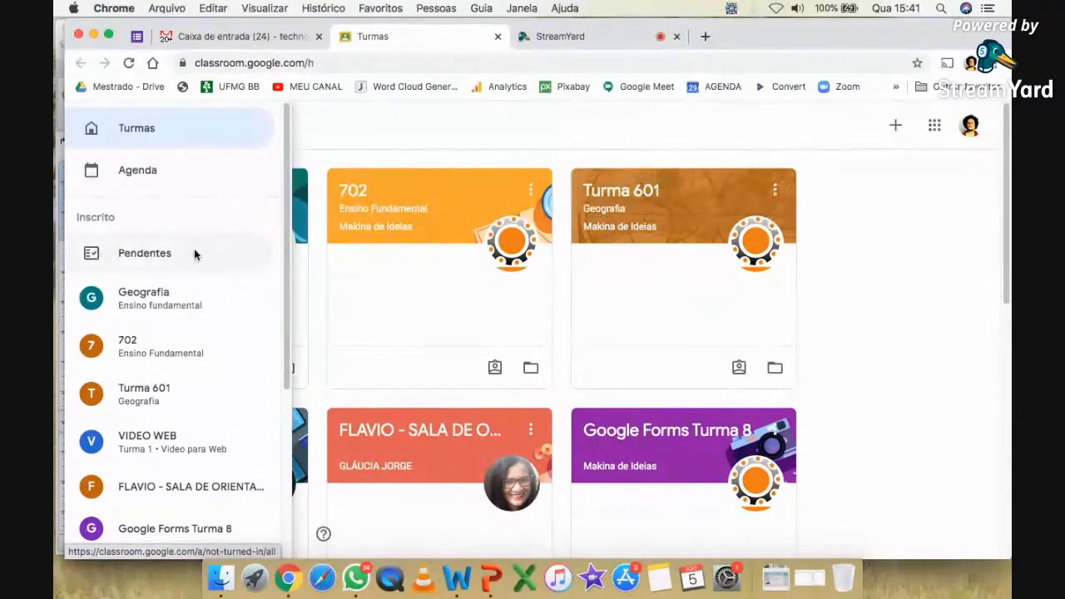
scroll(185, 313, "down", 5)
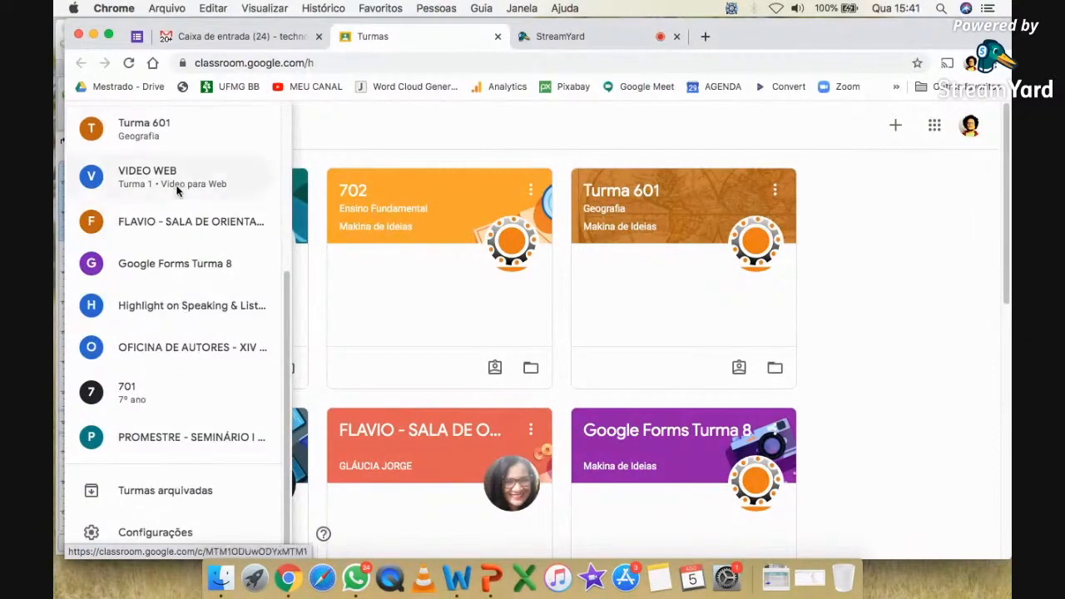
scroll(179, 339, "up", 5)
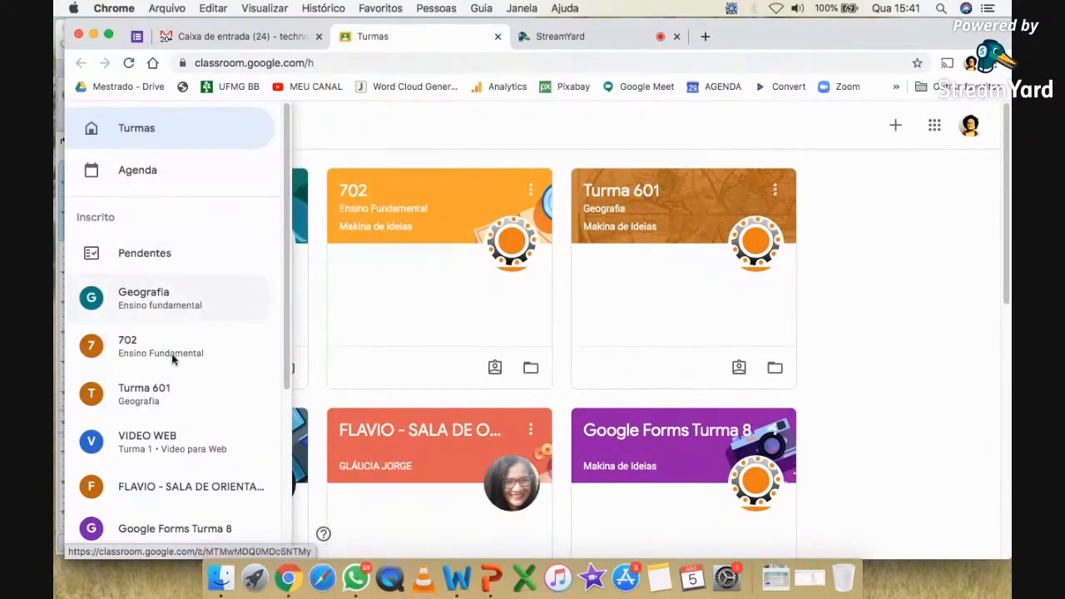
left_click(500, 134)
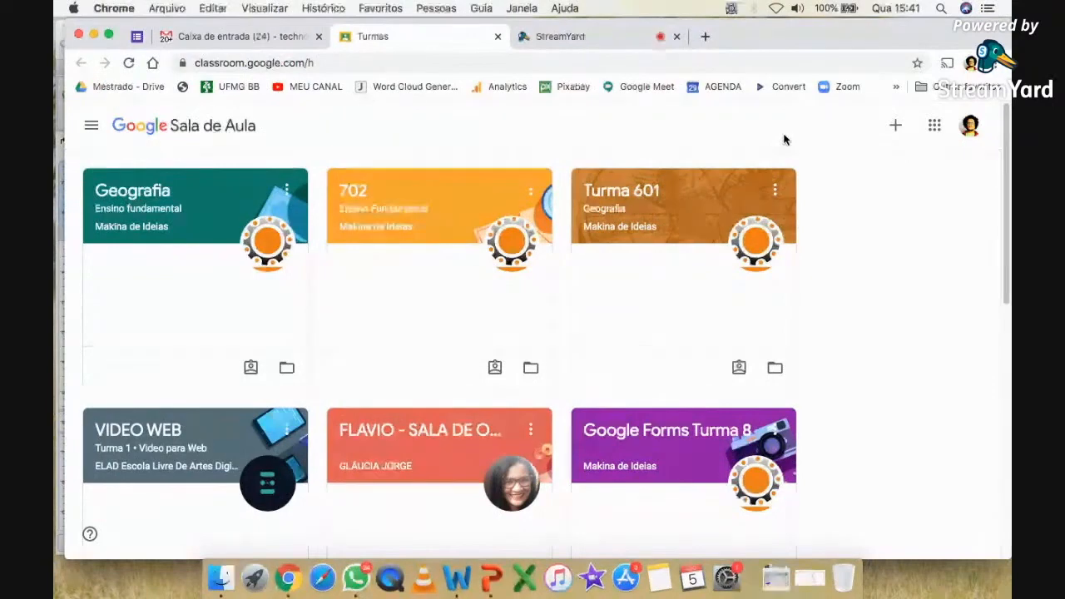
- Examine the control for creating or joining a class and look through the class cards on the Turmas page
scroll(920, 155, "up", 5)
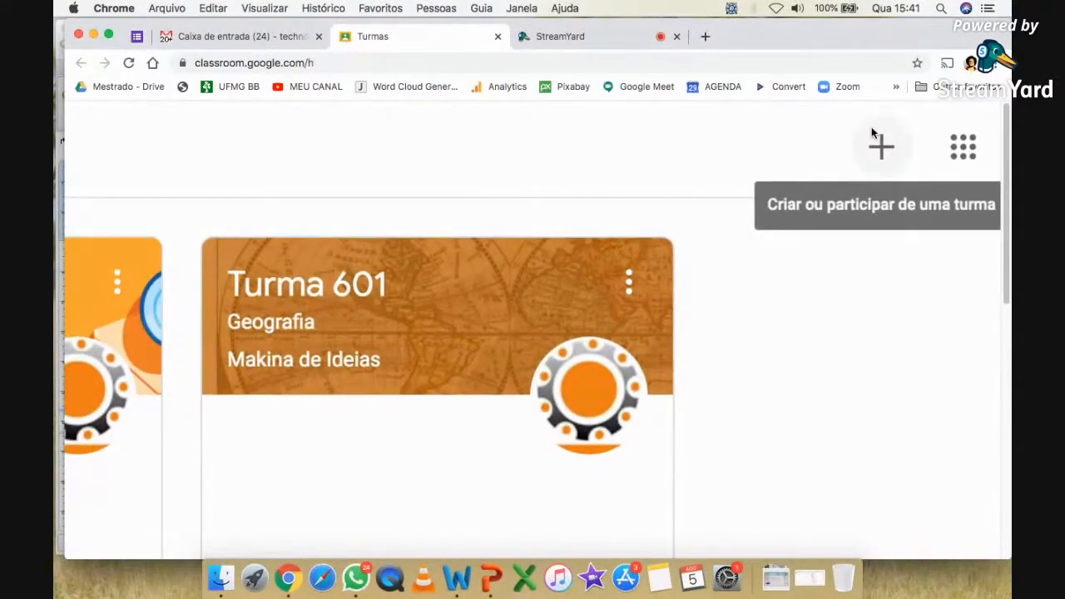
scroll(871, 127, "down", 5)
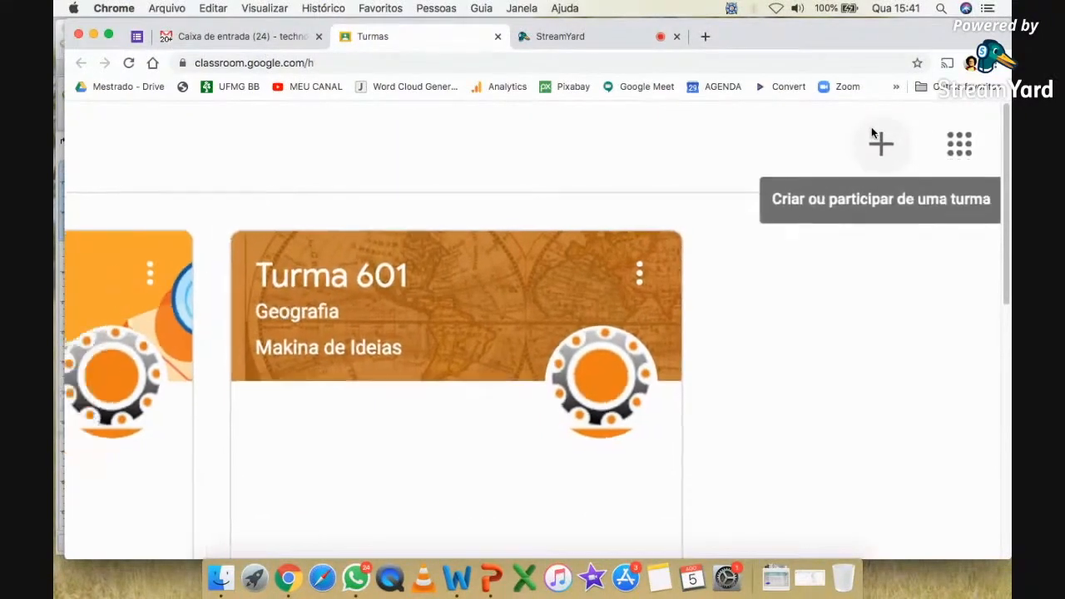
scroll(876, 132, "down", 1)
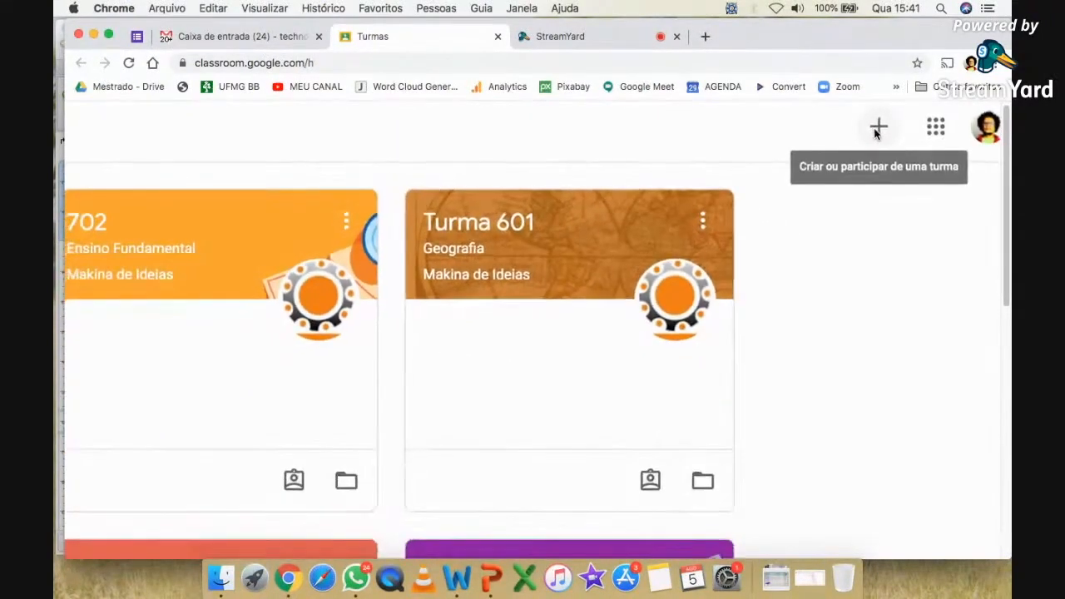
scroll(876, 132, "down", 1)
scroll(874, 127, "down", 3)
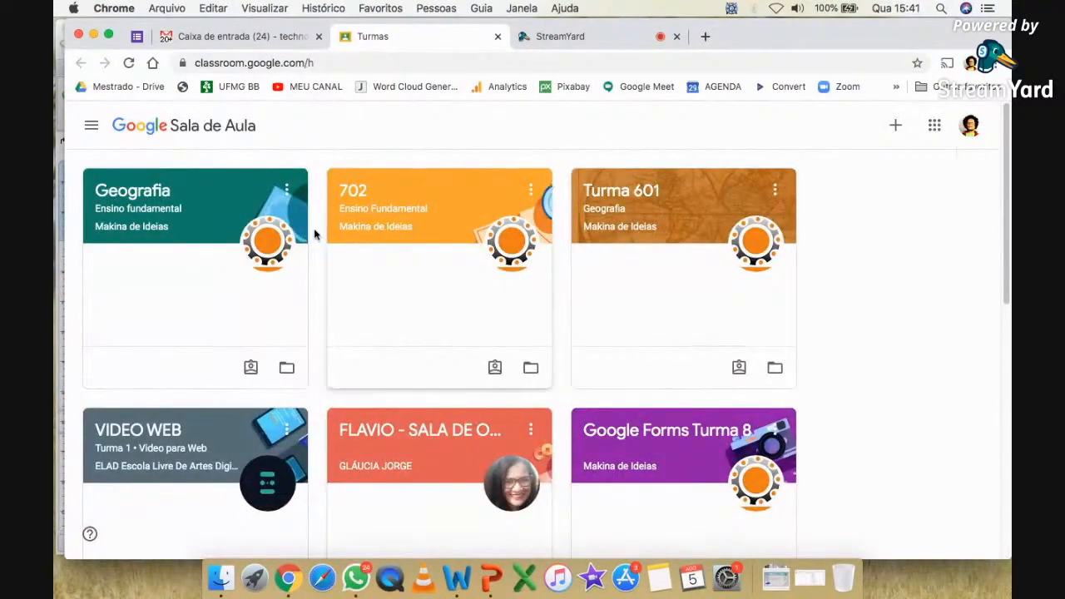
scroll(337, 258, "down", 10)
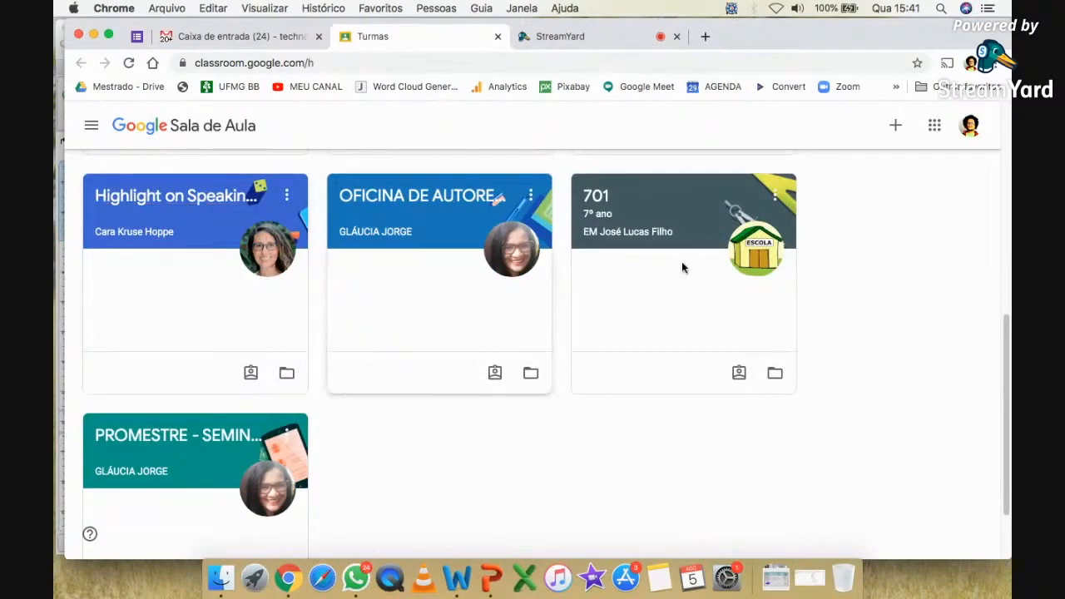
scroll(681, 266, "up", 5)
scroll(679, 277, "up", 3)
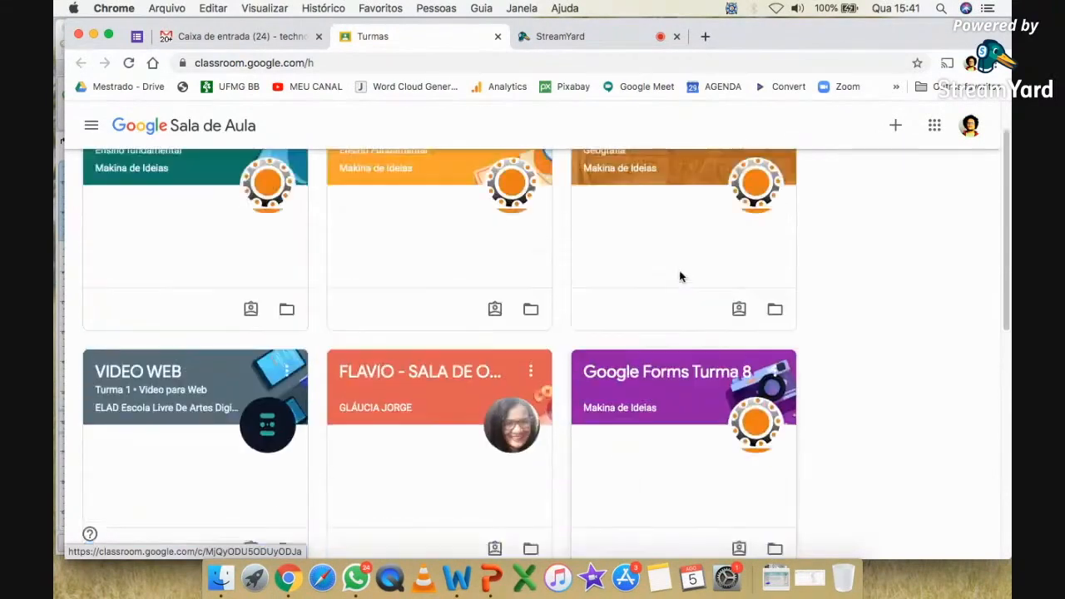
scroll(494, 301, "up", 2)
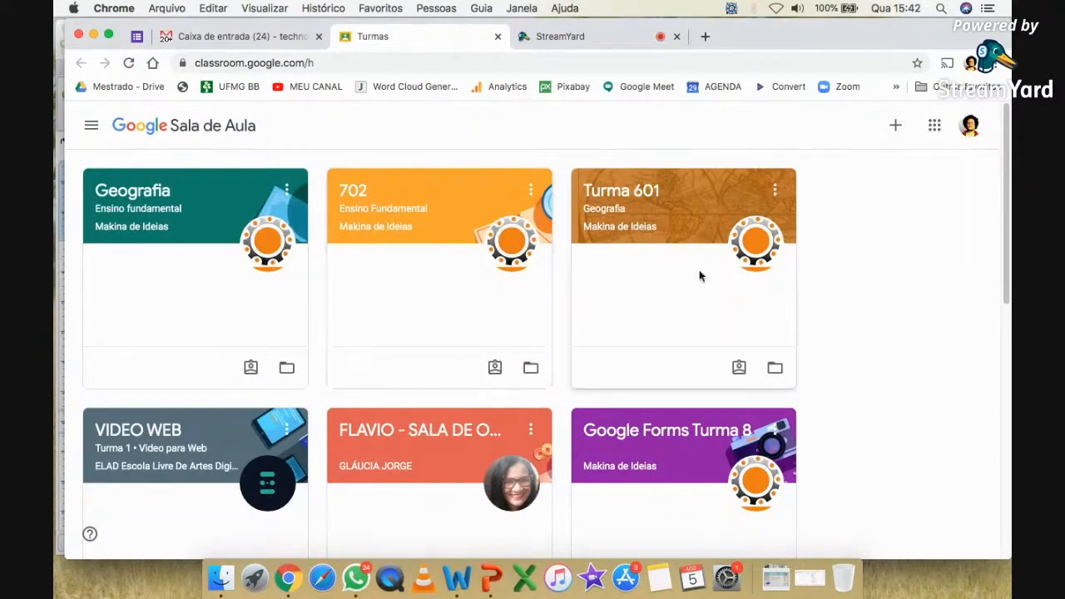
scroll(912, 287, "down", 2)
scroll(912, 287, "down", 2)
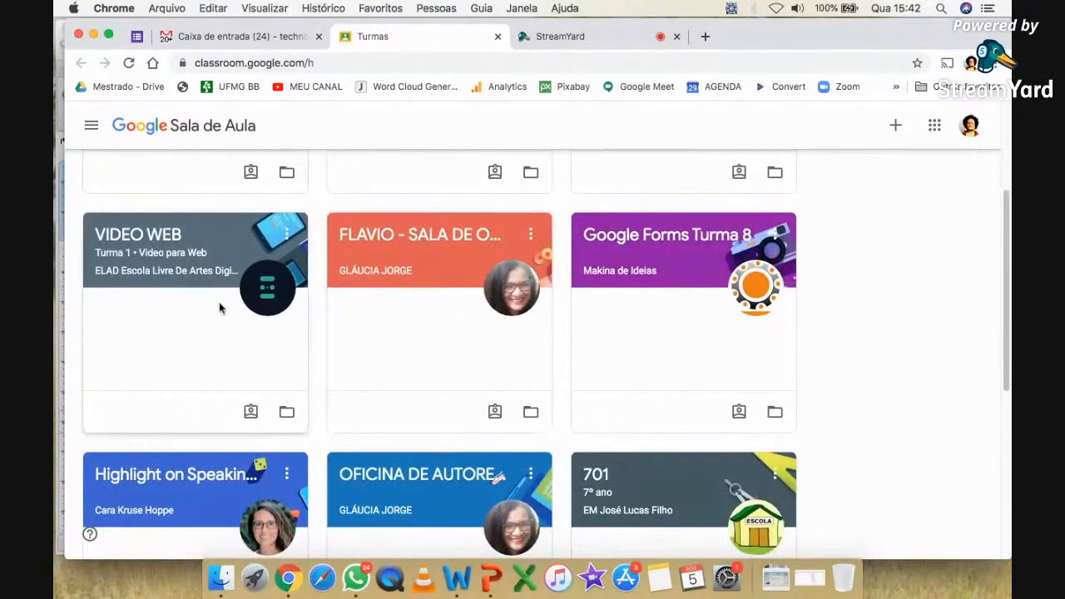
scroll(158, 310, "down", 4)
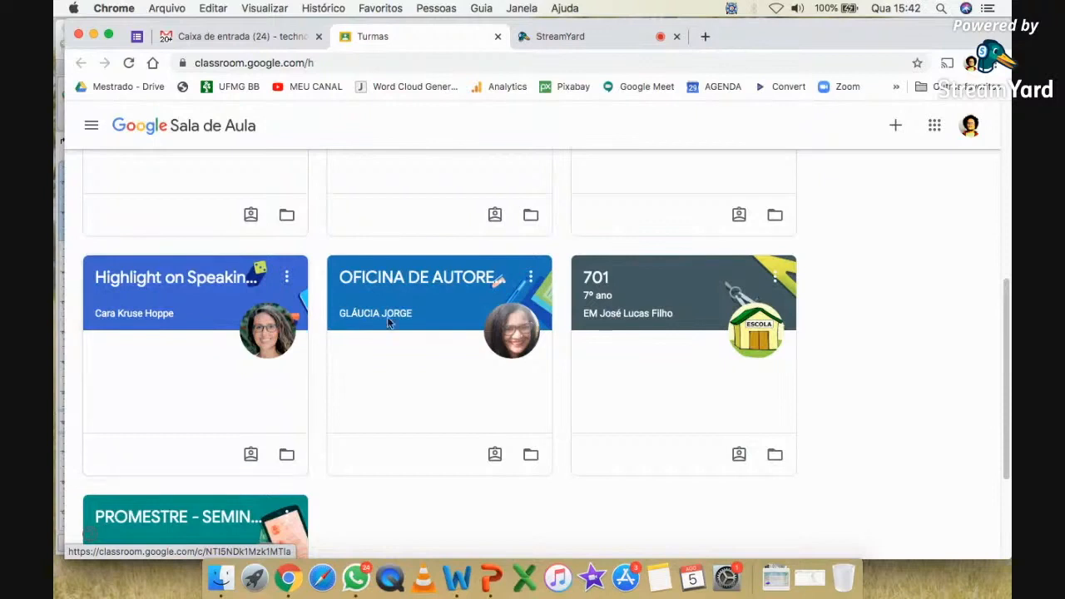
- Open the options for joining or creating a class on the Turmas page and examine them at a magnified view
scroll(870, 350, "up", 8)
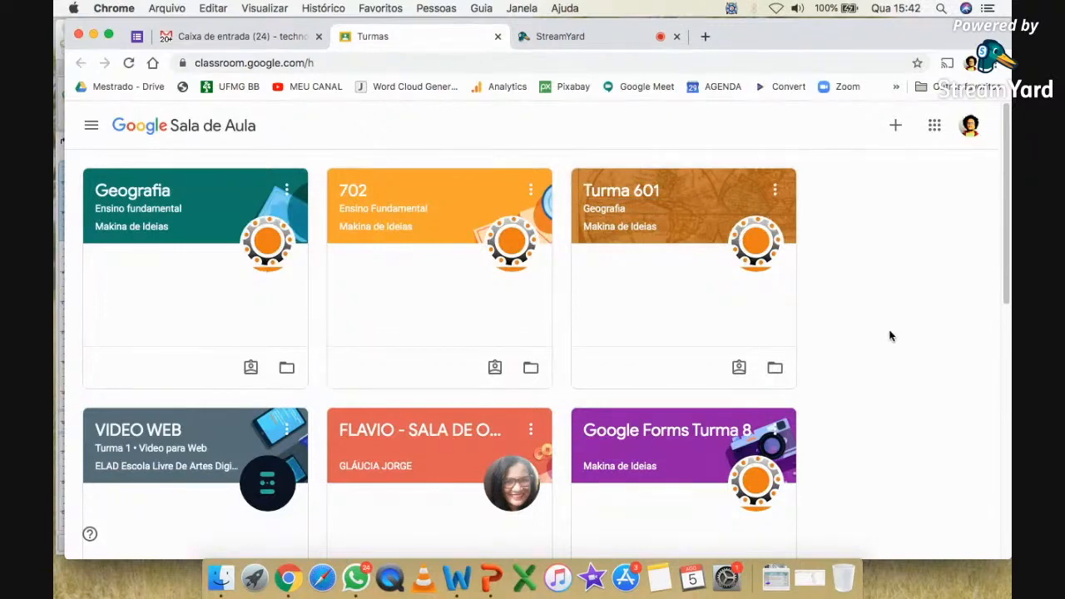
left_click(895, 127)
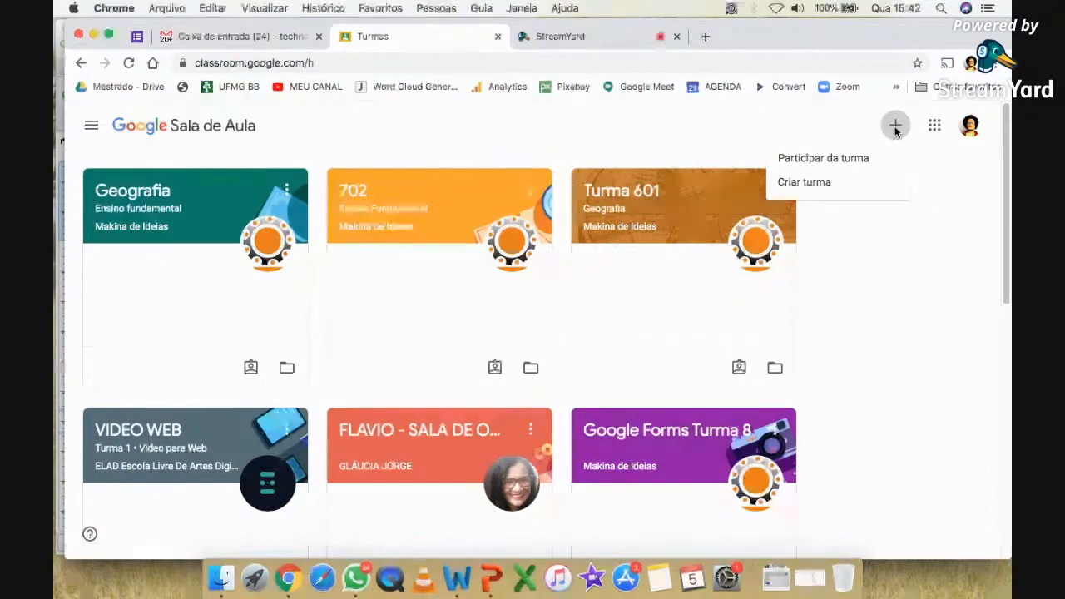
left_click(887, 178)
scroll(887, 177, "up", 2)
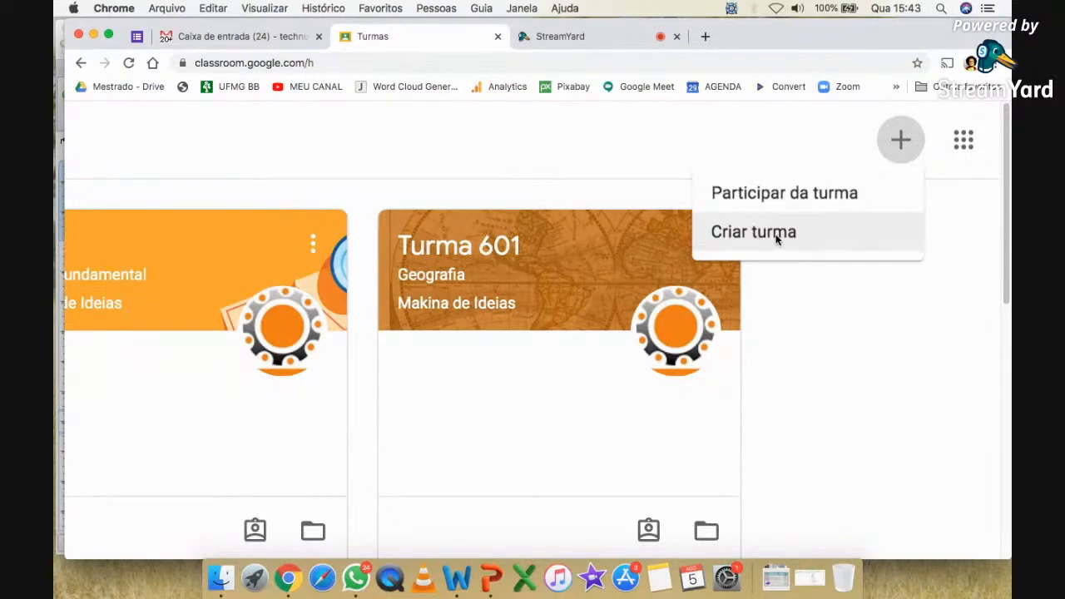
scroll(776, 240, "down", 5)
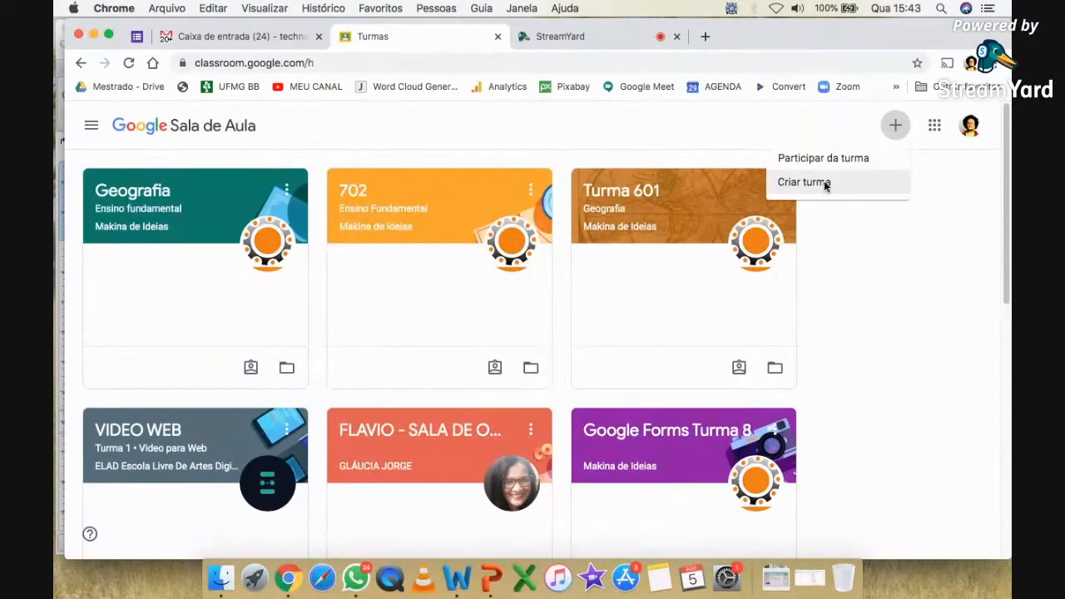
- Open the Participar da turma dialog, examine its class code field at a magnified view, and dismiss the dialog
left_click(861, 162)
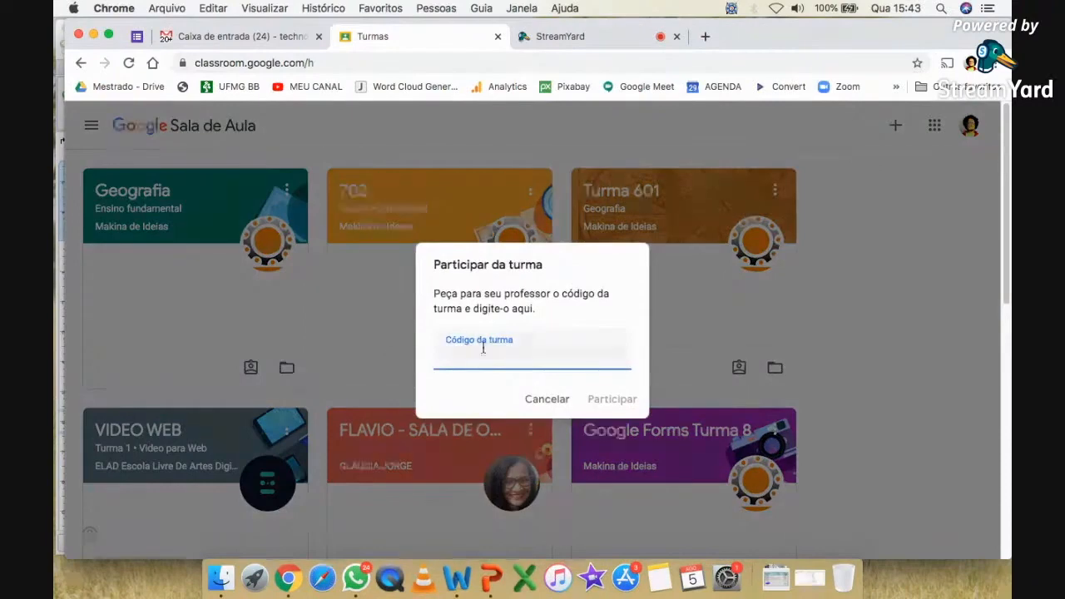
scroll(542, 339, "up", 5)
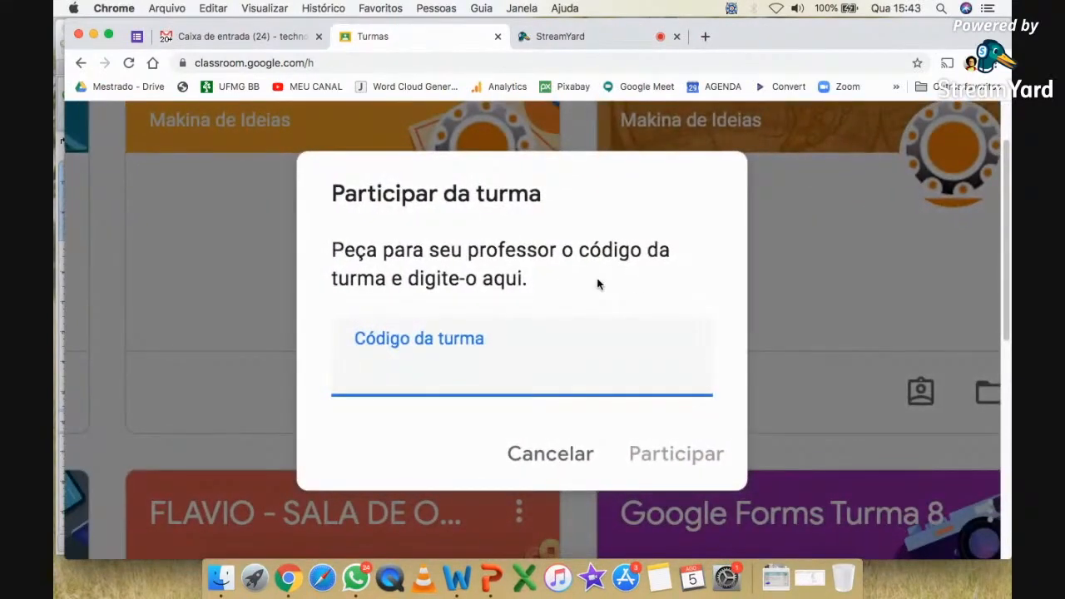
scroll(596, 284, "down", 5)
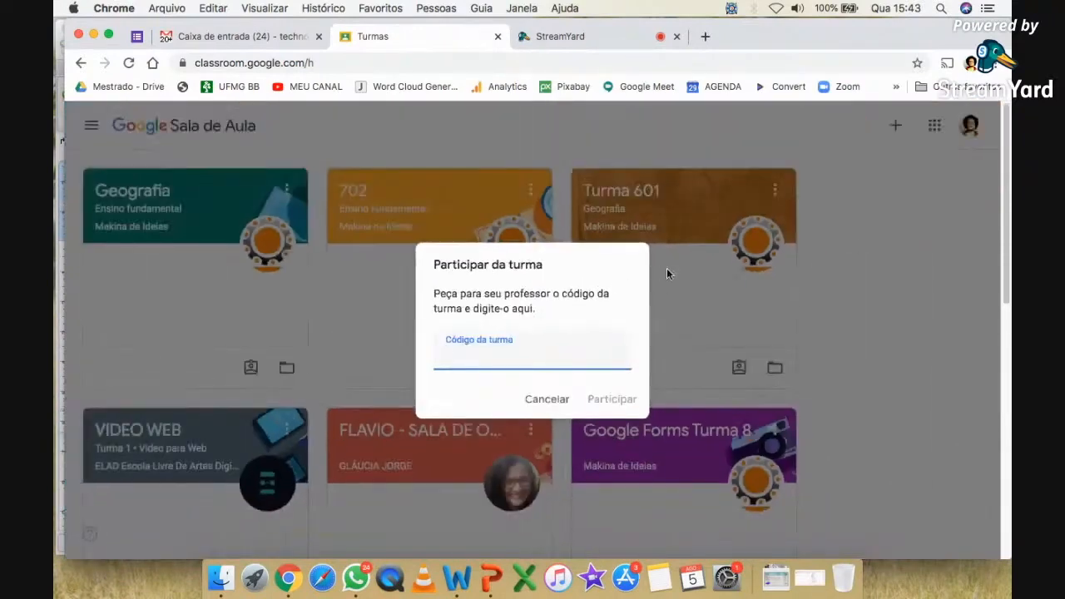
left_click(864, 238)
- Start creating a class and accept the notice about not using Google Sala de Aula in a school with students
left_click(896, 126)
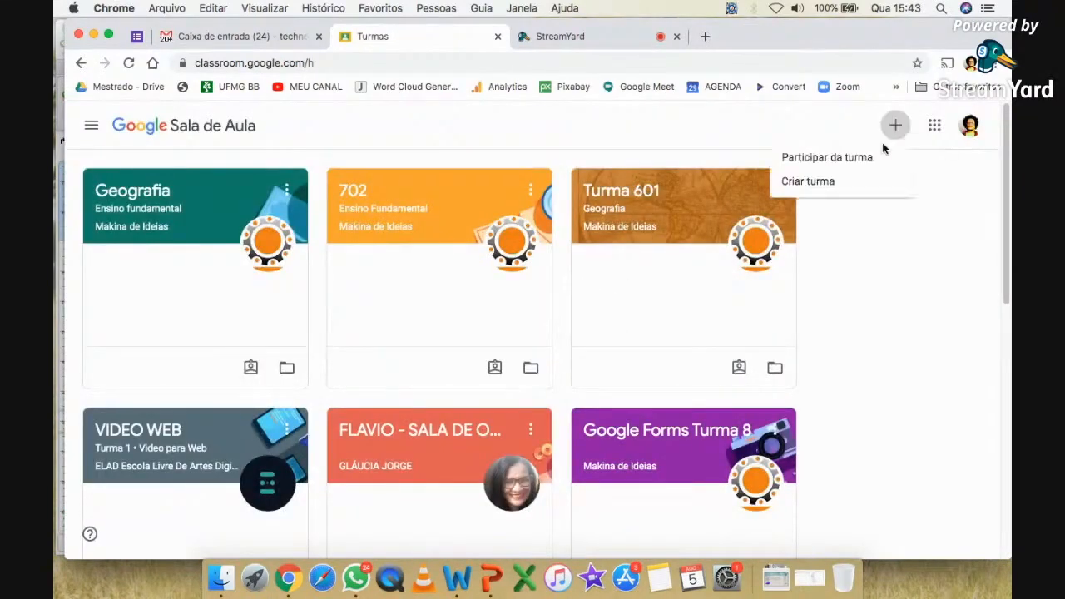
left_click(837, 182)
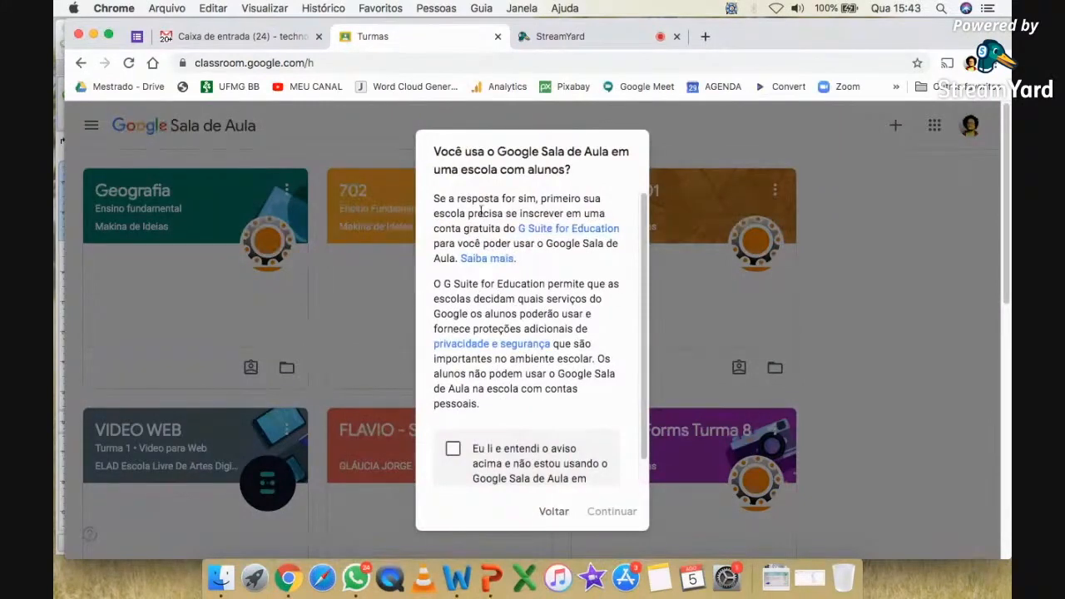
left_click(453, 449)
scroll(497, 393, "down", 3)
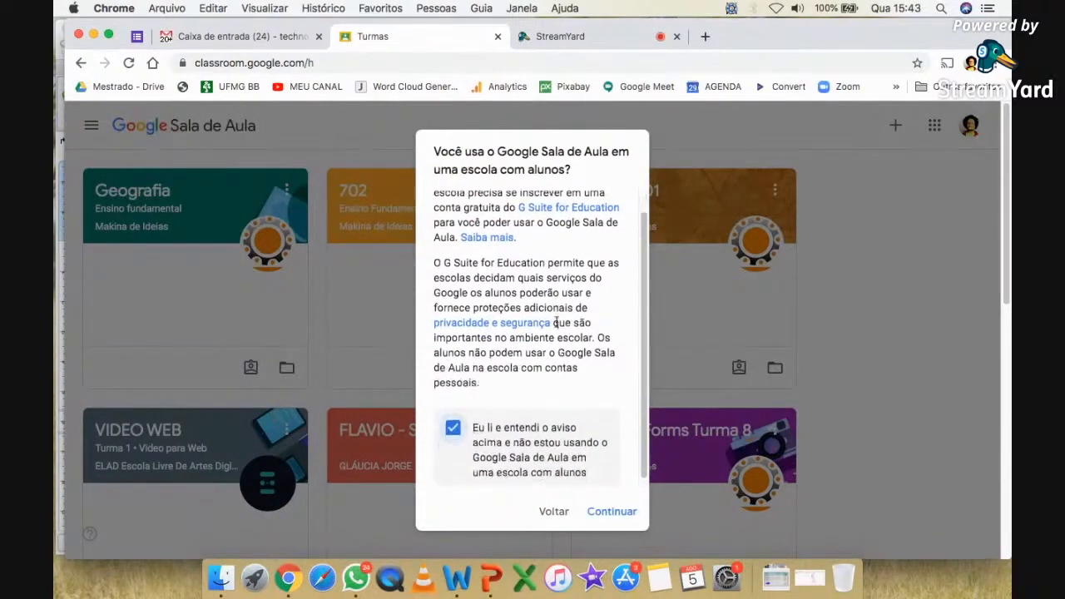
left_click(613, 511)
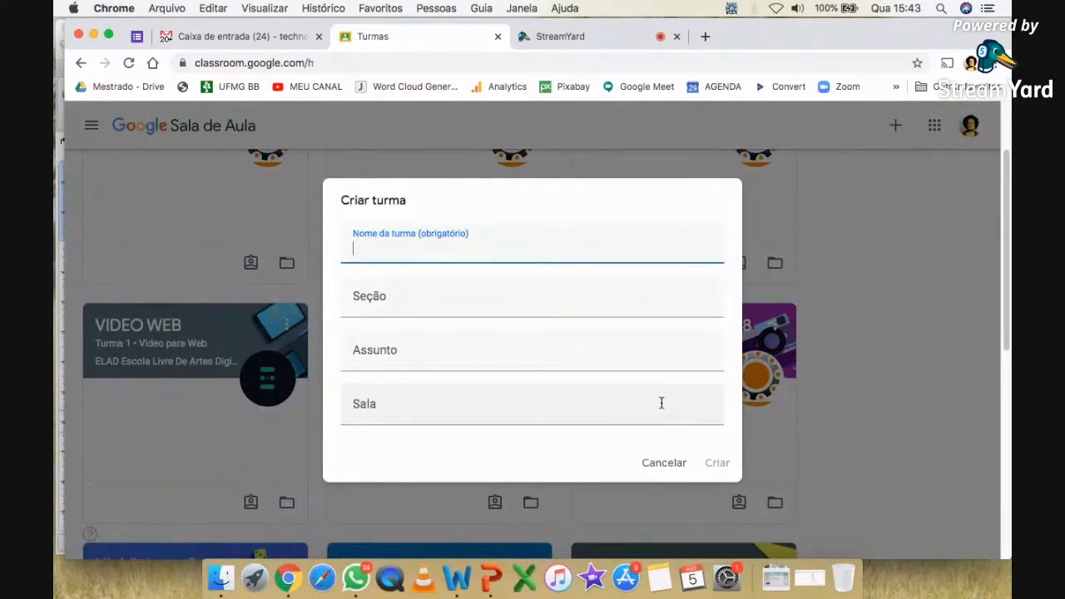
- Name the new class Inglês and set its section to Ensino Fundamental
type("L")
key("BackSpace")
type("Inglês")
left_click(411, 303)
type("Ens")
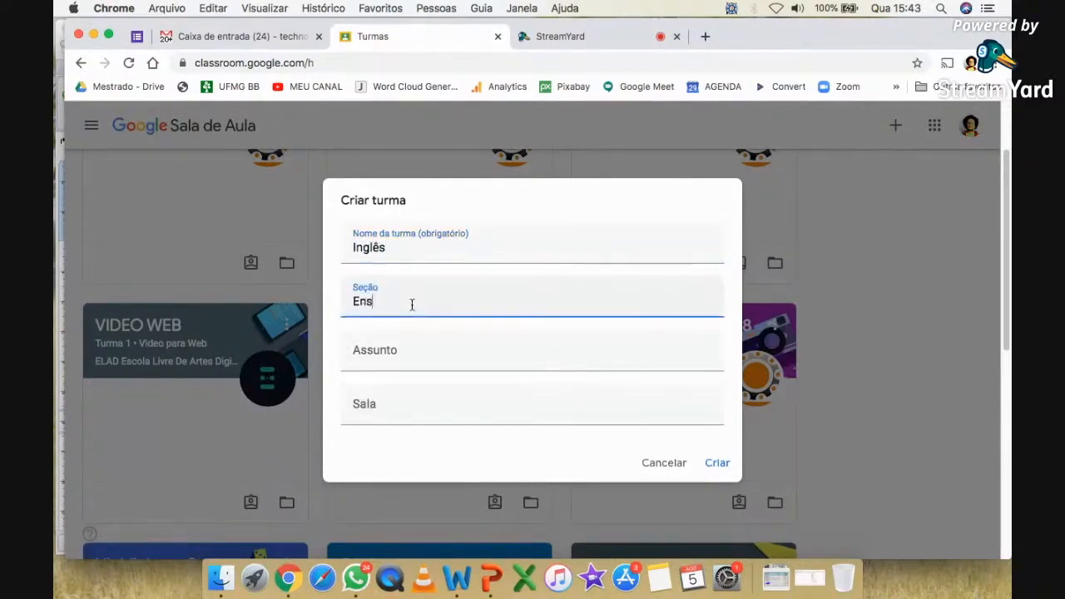
type("ino Fundame")
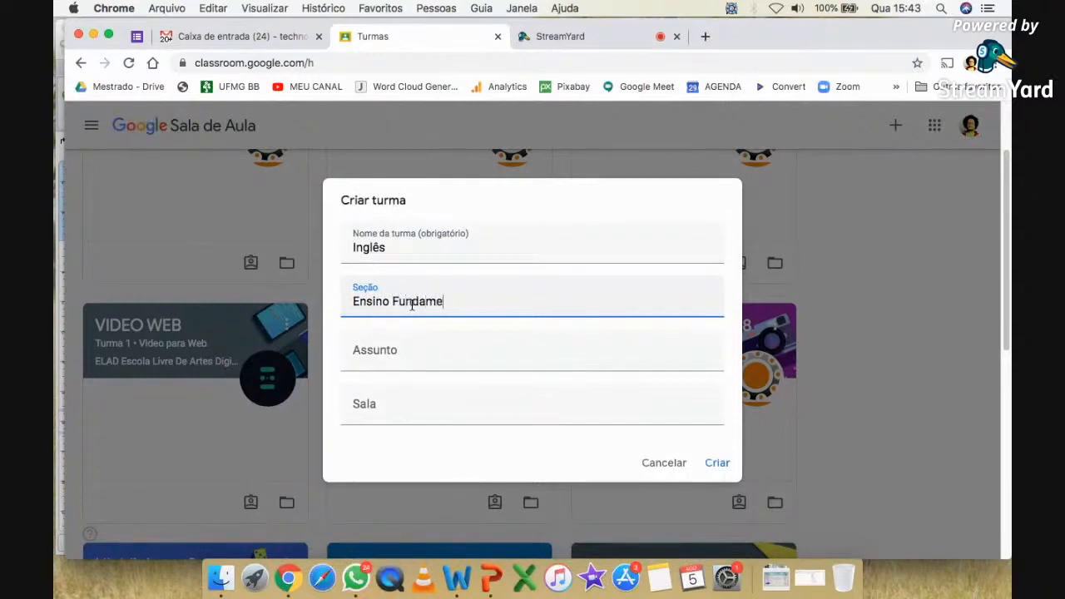
type("ntal")
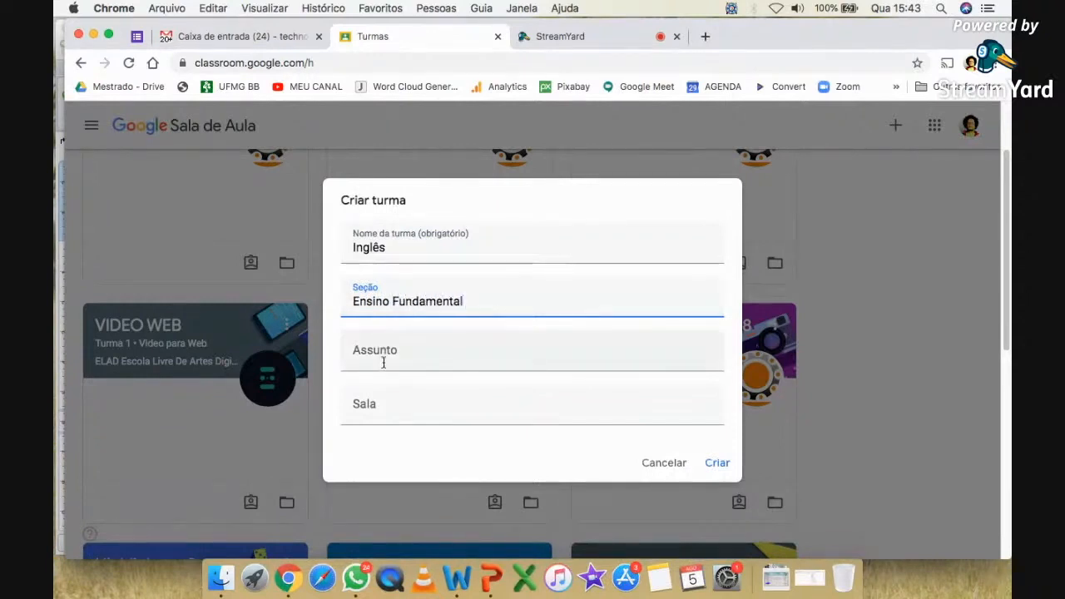
- Set the room to 7 and the subject to 802, and create the class
left_click(399, 413)
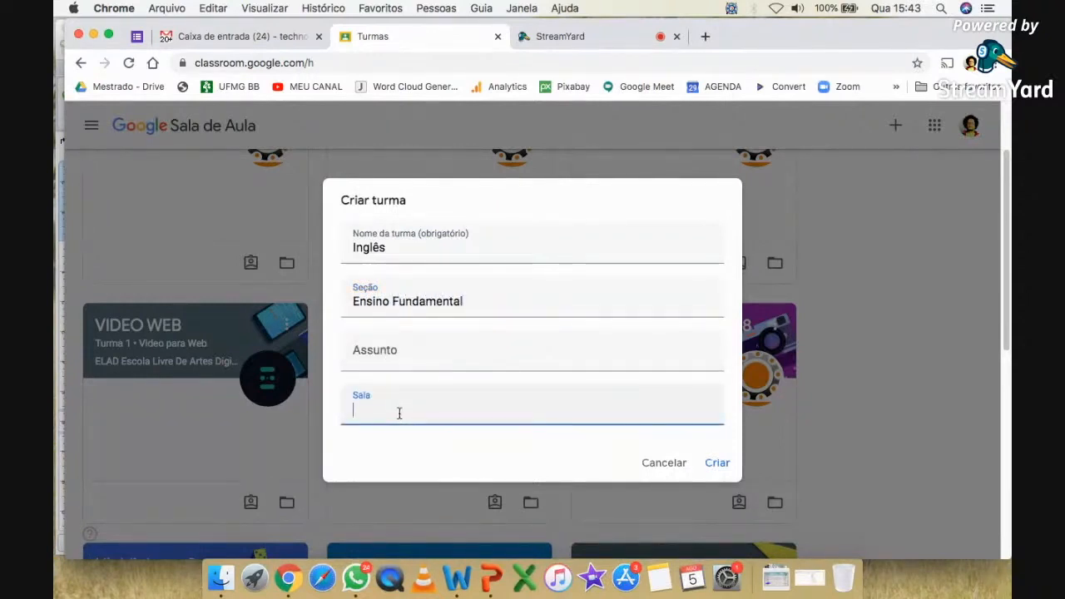
type("7")
left_click(471, 361)
type("603")
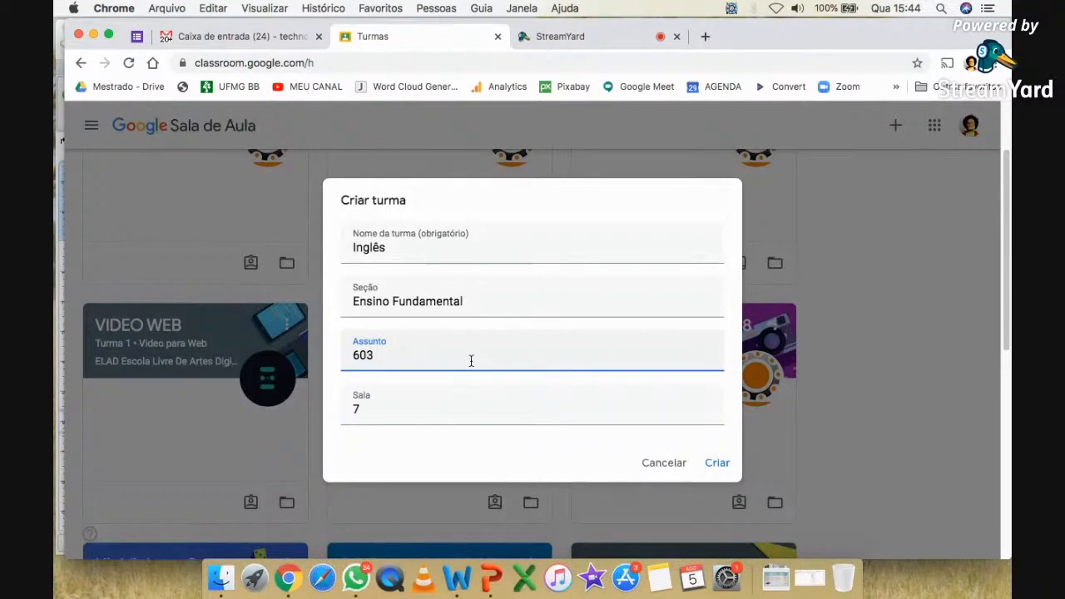
key("BackSpace")
key("BackSpace")
key("BackSpace")
type("802")
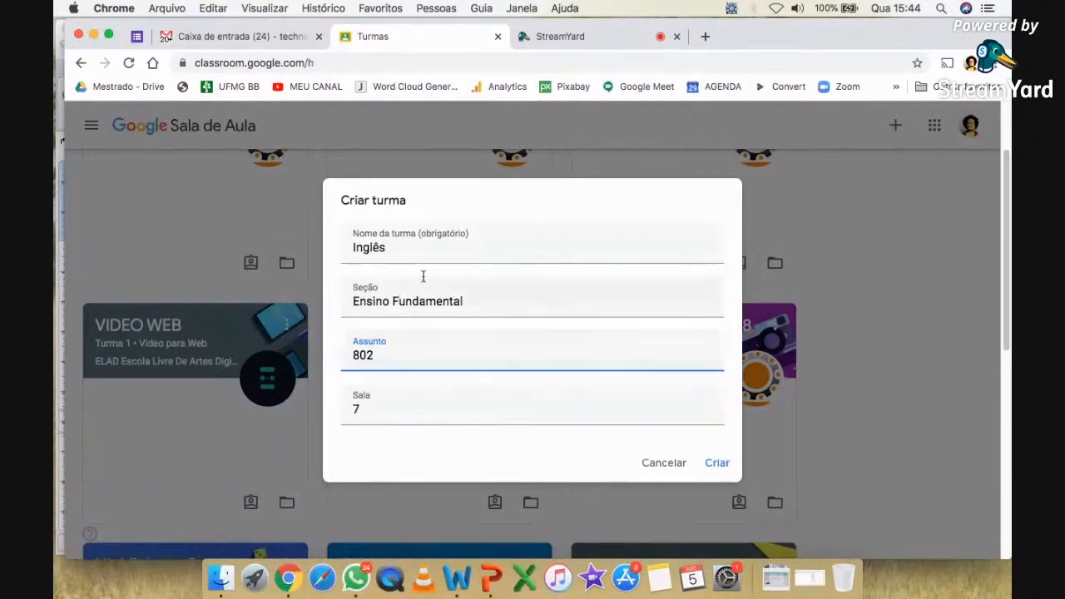
left_click(714, 468)
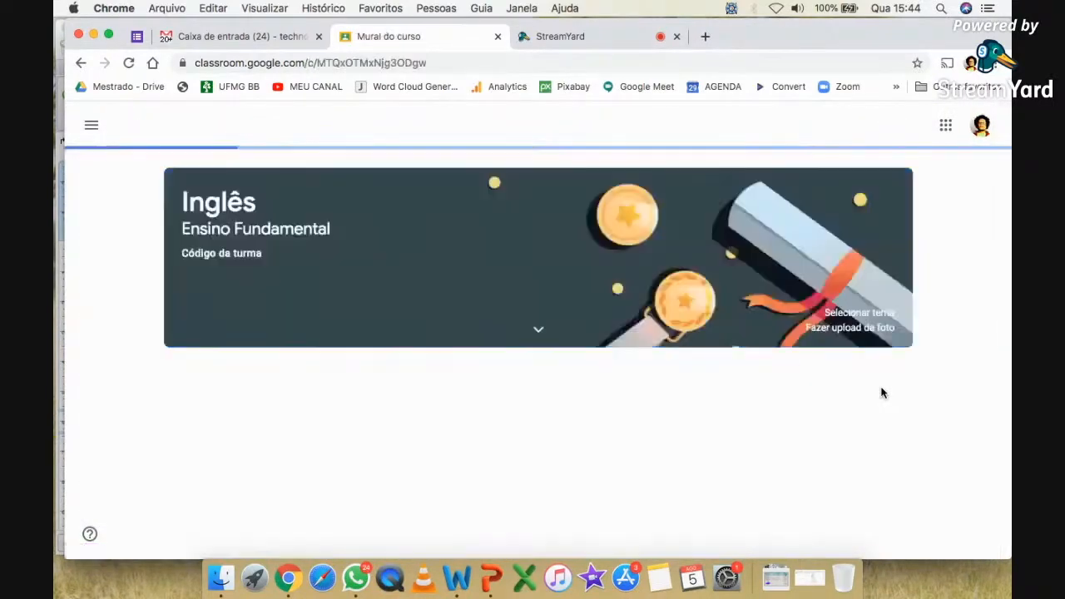
- Return to the Turmas page, dismiss the student invitation hint, and open the Inglês class
left_click(81, 62)
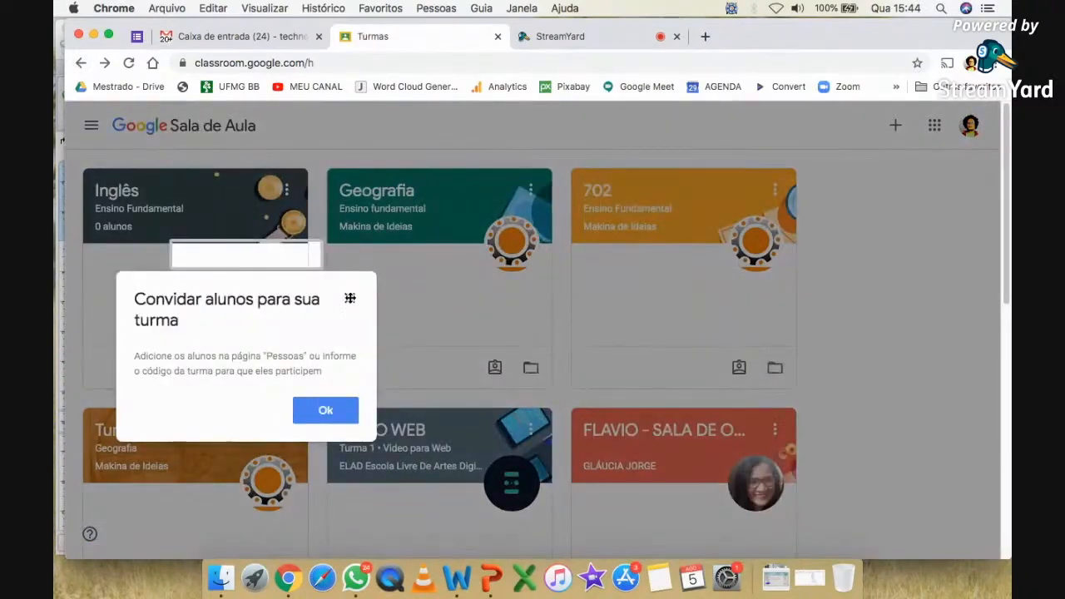
left_click(350, 299)
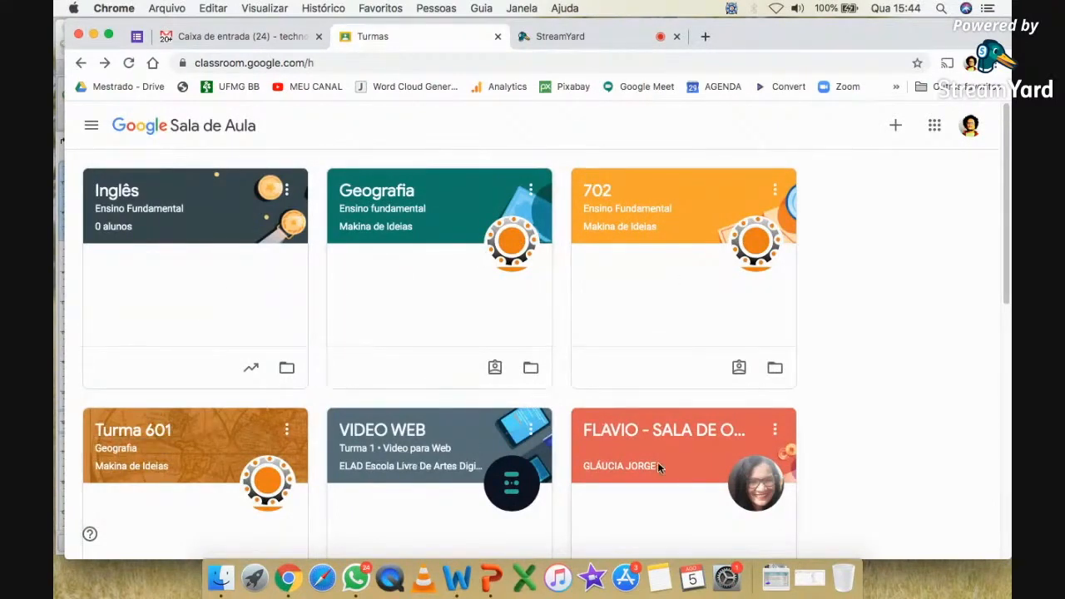
left_click(138, 209)
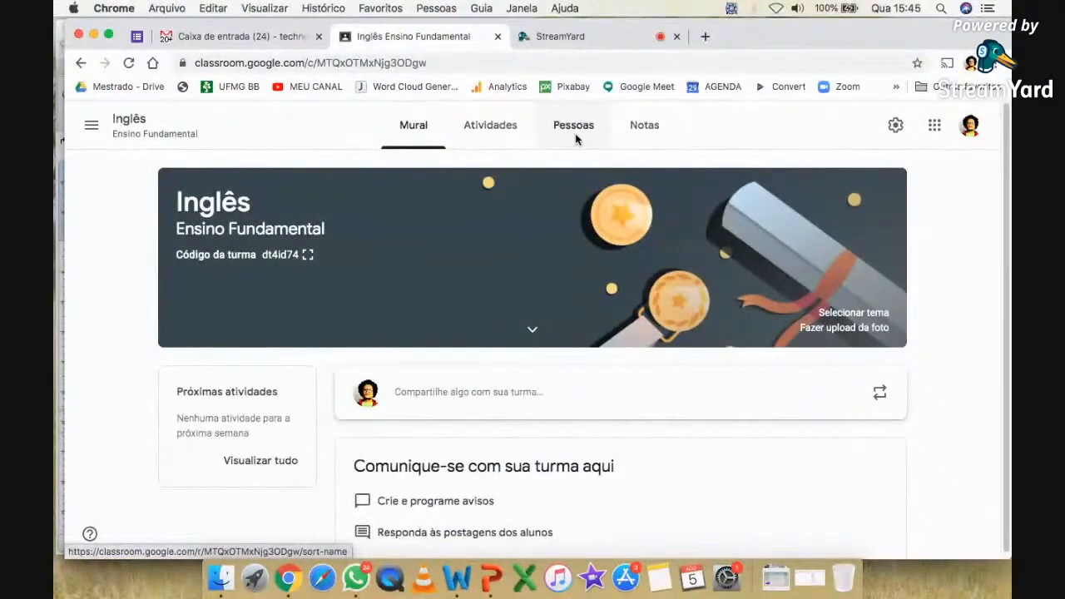
- Open the Inglês class settings and look through the class details, Geral and Avaliação sections
left_click(895, 129)
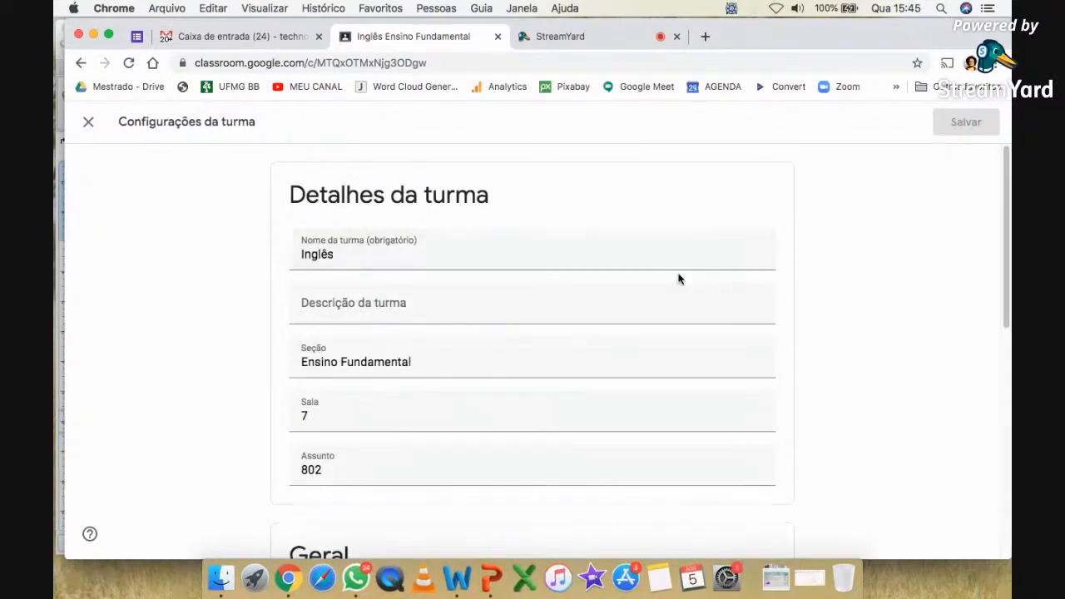
scroll(678, 275, "down", 5)
scroll(678, 273, "down", 4)
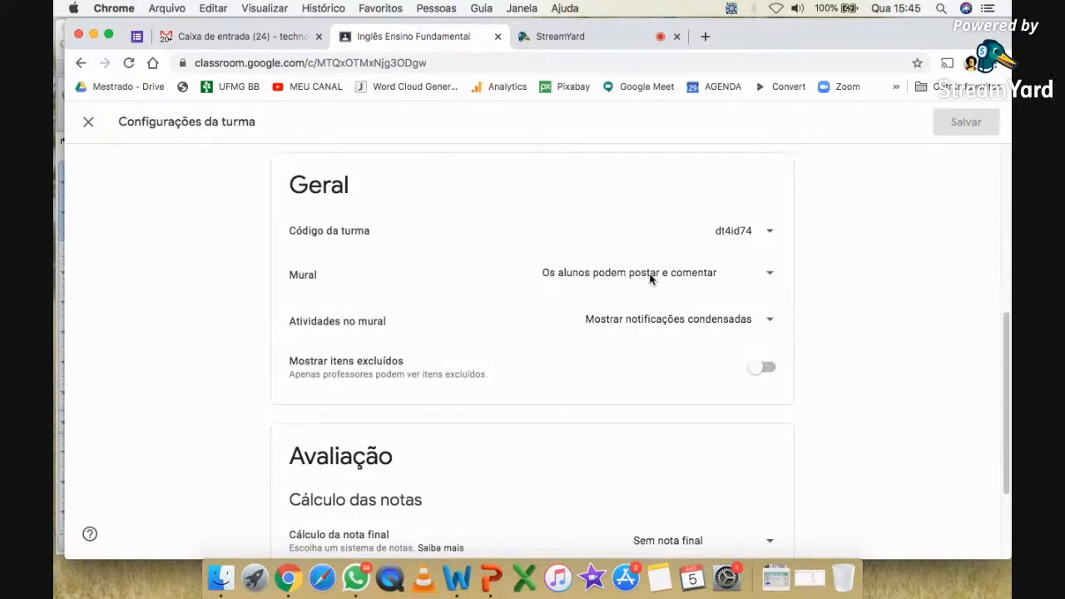
scroll(650, 276, "down", 5)
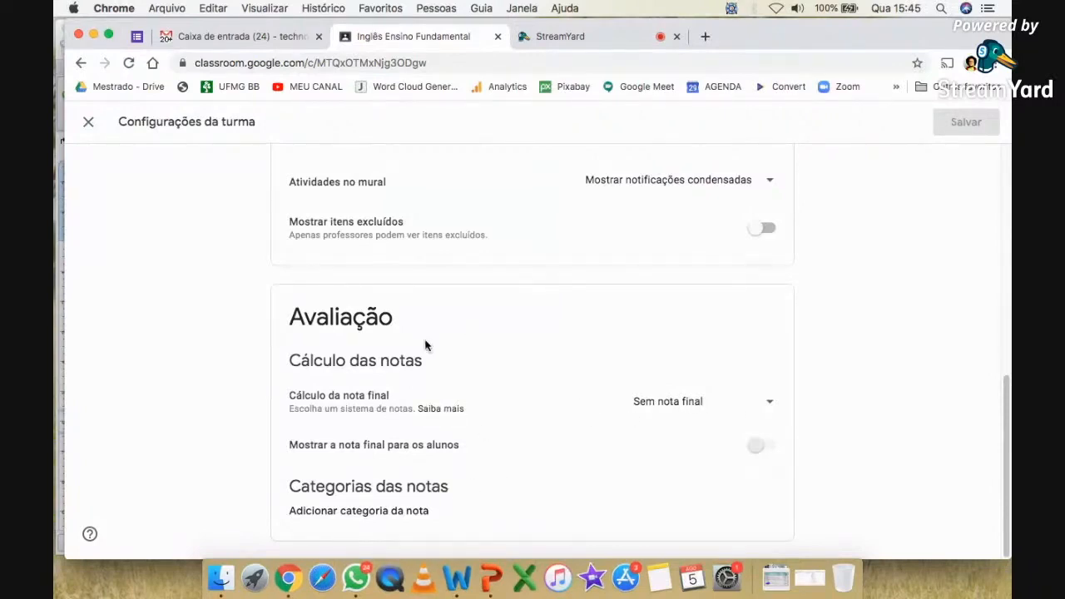
- Set the final grade calculation to Ponderada por categoria and enable showing the final grade to students
left_click(755, 403)
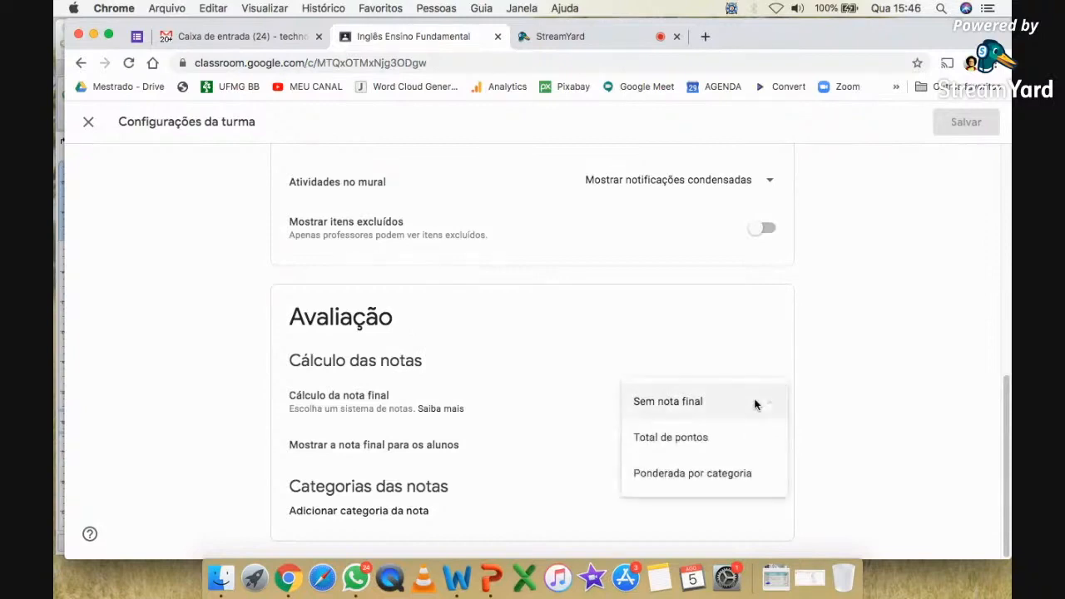
left_click(699, 439)
left_click(736, 400)
left_click(682, 434)
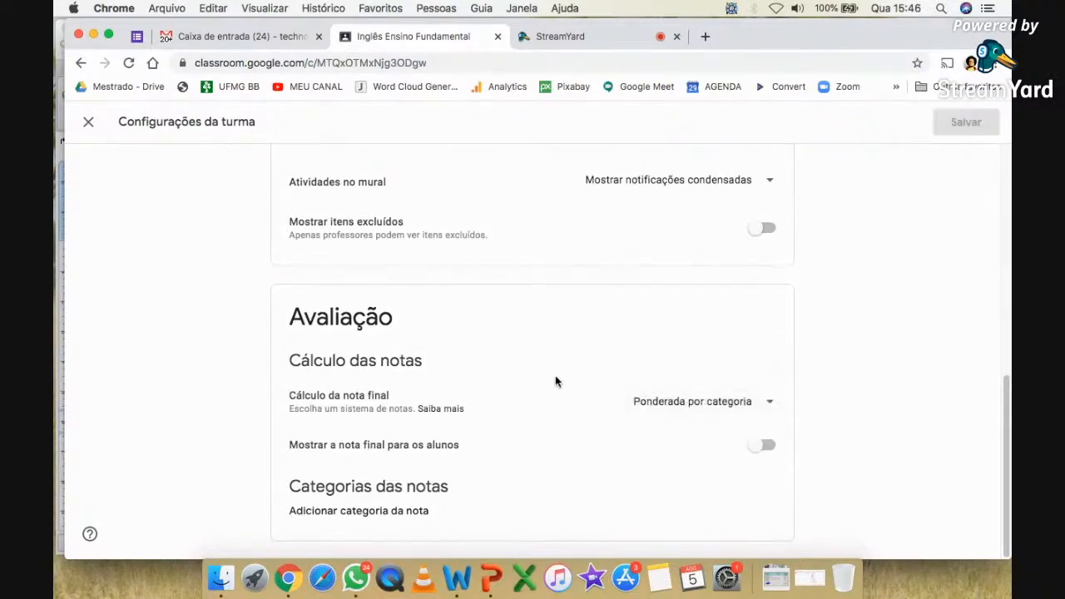
left_click(762, 445)
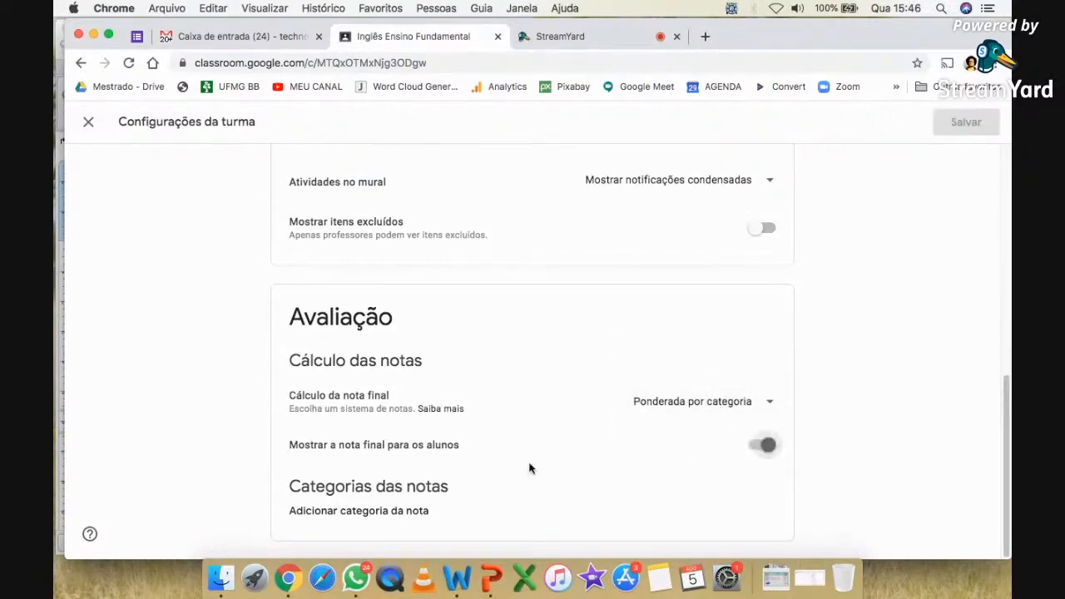
- Add a grade category called 1º trimestre with a percentage of 35%
left_click(388, 511)
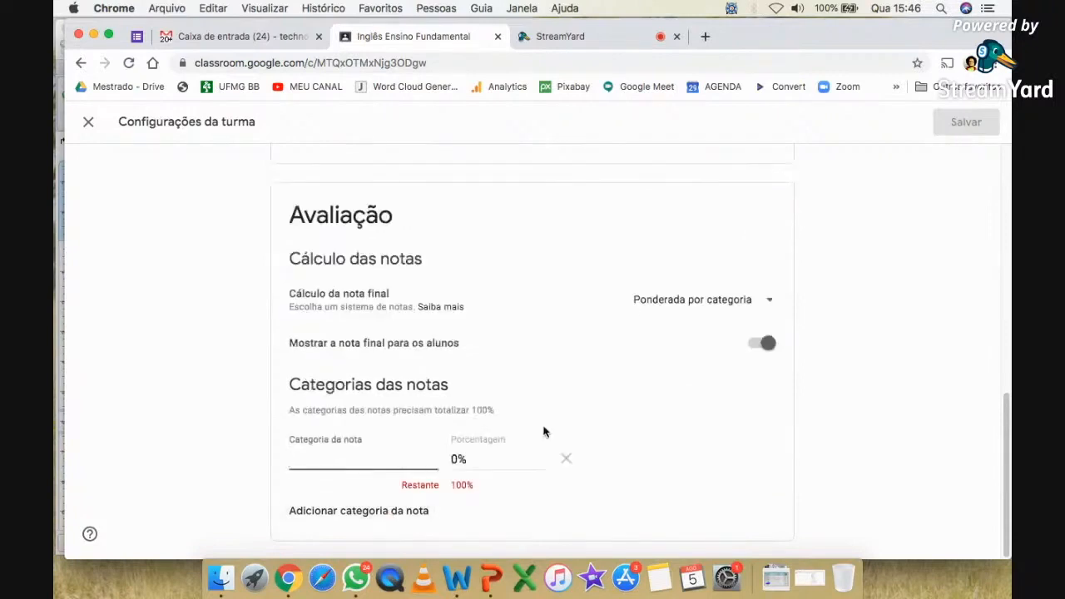
type("1")
type("º trimes")
type("ttre")
key("BackSpace")
key("BackSpace")
key("BackSpace")
type("re")
left_click(467, 456)
key("BackSpace")
type("25")
key("BackSpace")
key("BackSpace")
type("35")
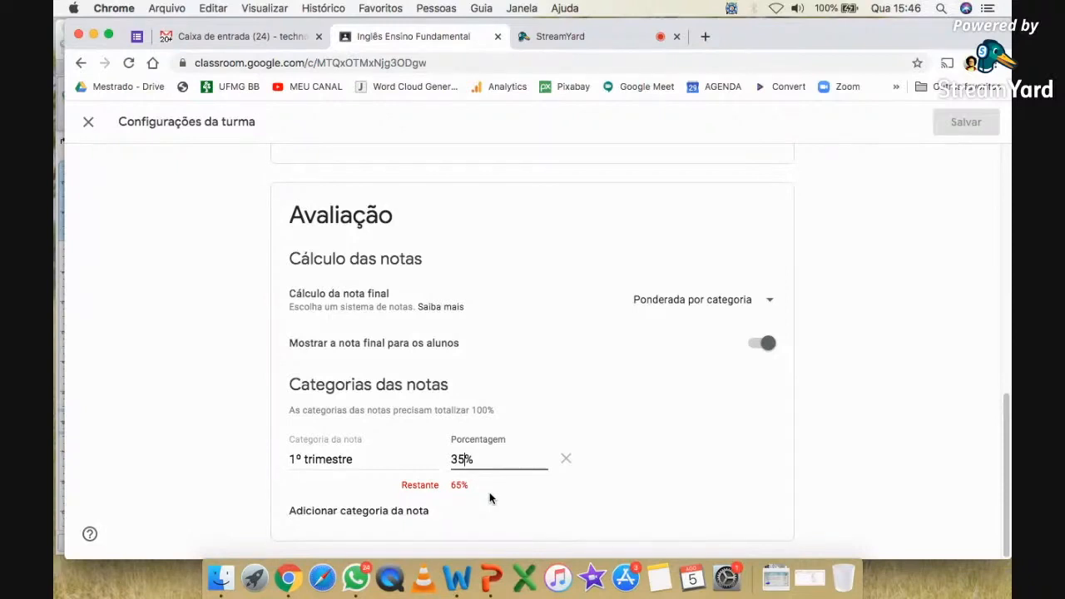
- Remove the 1º trimestre grade category and close the class settings, discarding the changes
left_click(566, 460)
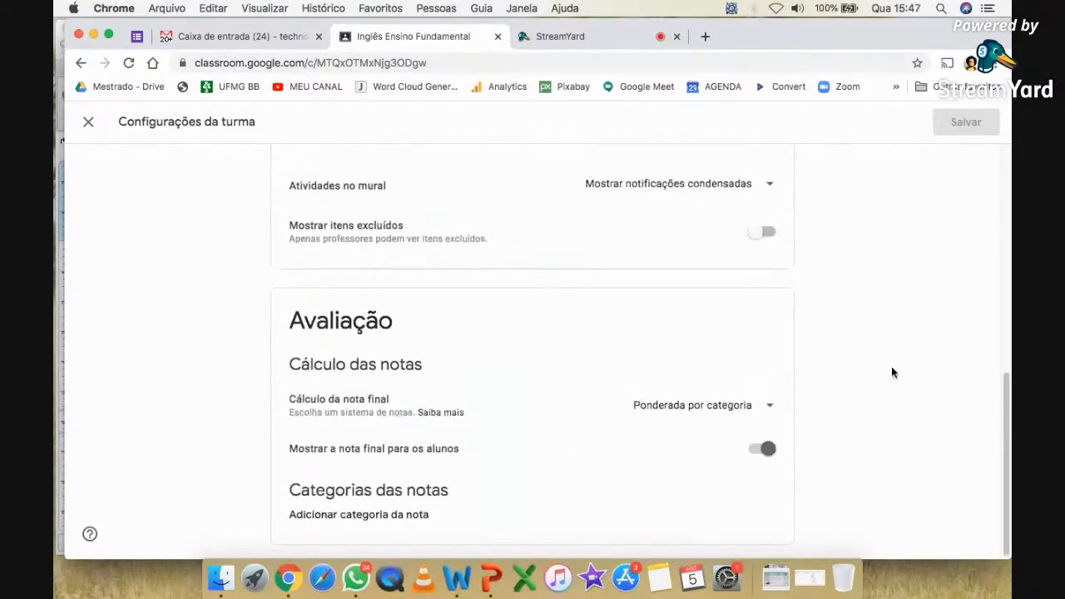
scroll(841, 349, "up", 10)
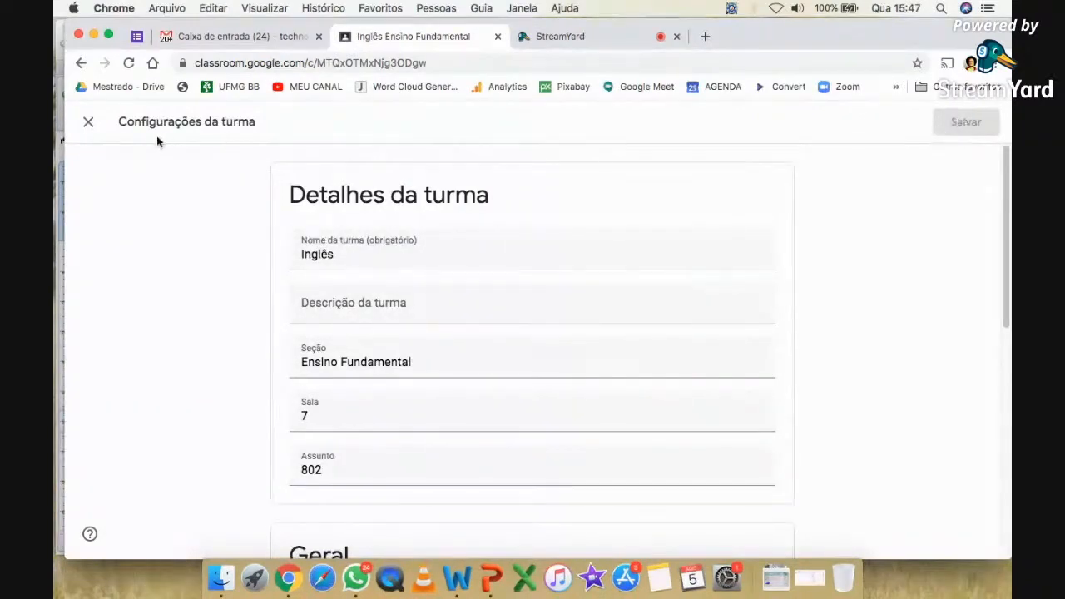
left_click(88, 122)
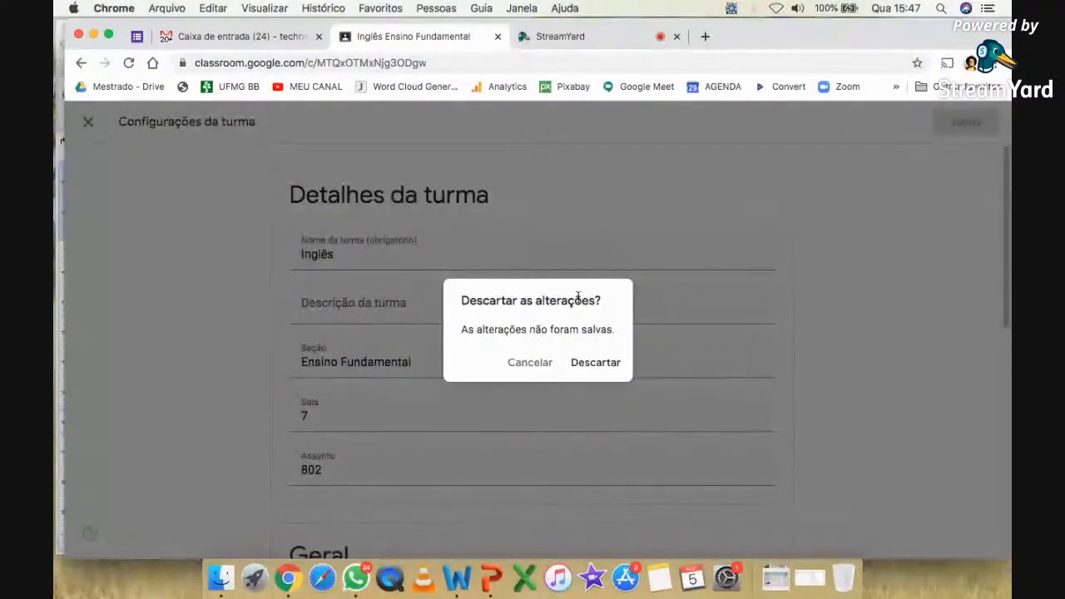
left_click(595, 363)
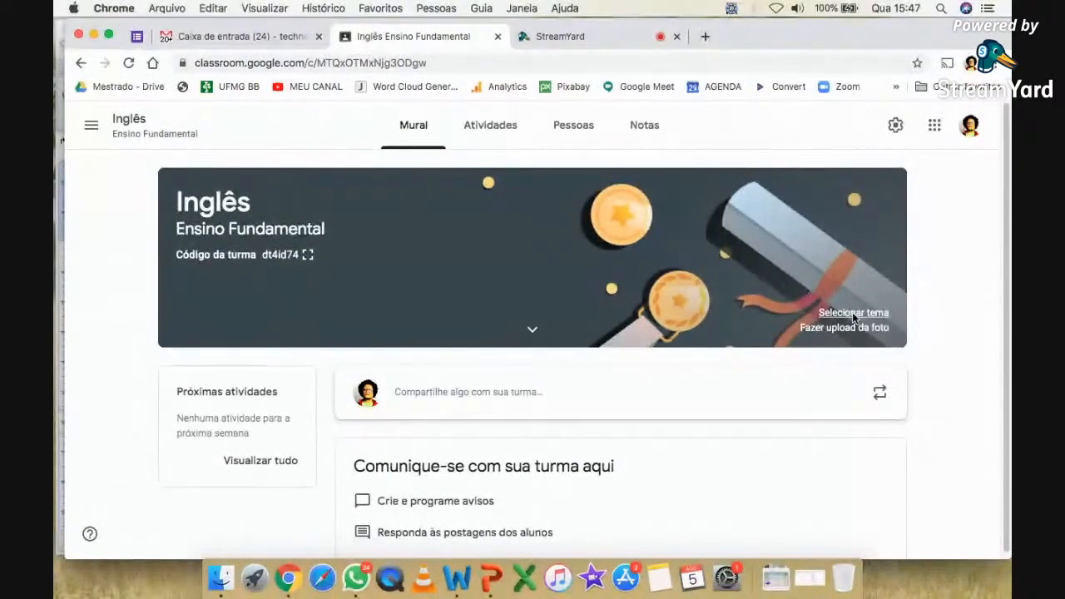
- Examine the theme selection and photo upload options on the Inglês class banner at a magnified view
scroll(852, 312, "up", 5)
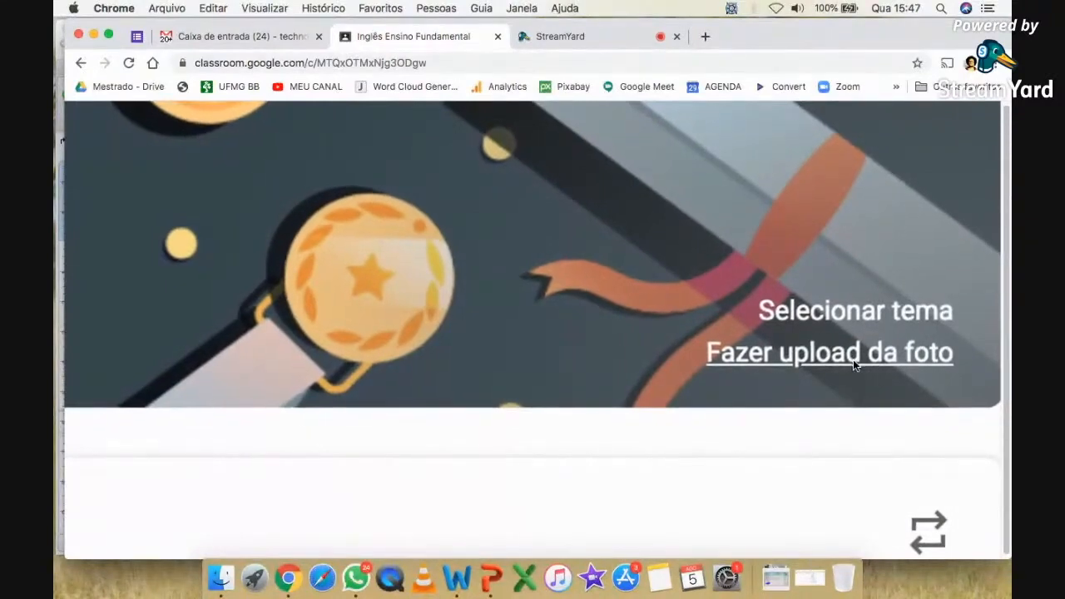
scroll(855, 365, "down", 5)
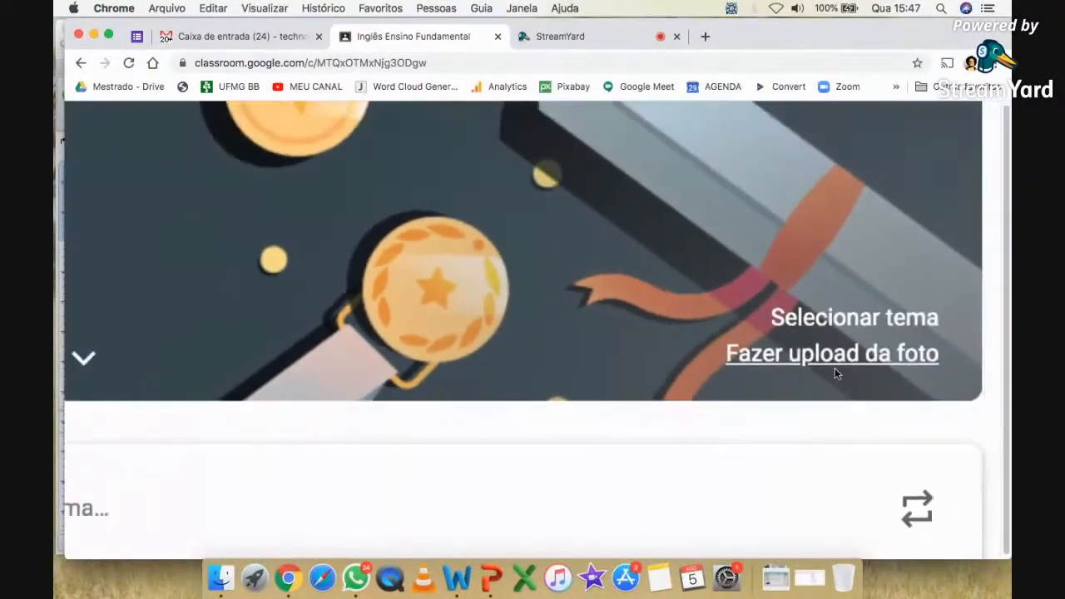
- Apply the blue English & History gallery theme with the glasses, inkwell and quill to the Inglês class banner
left_click(855, 313)
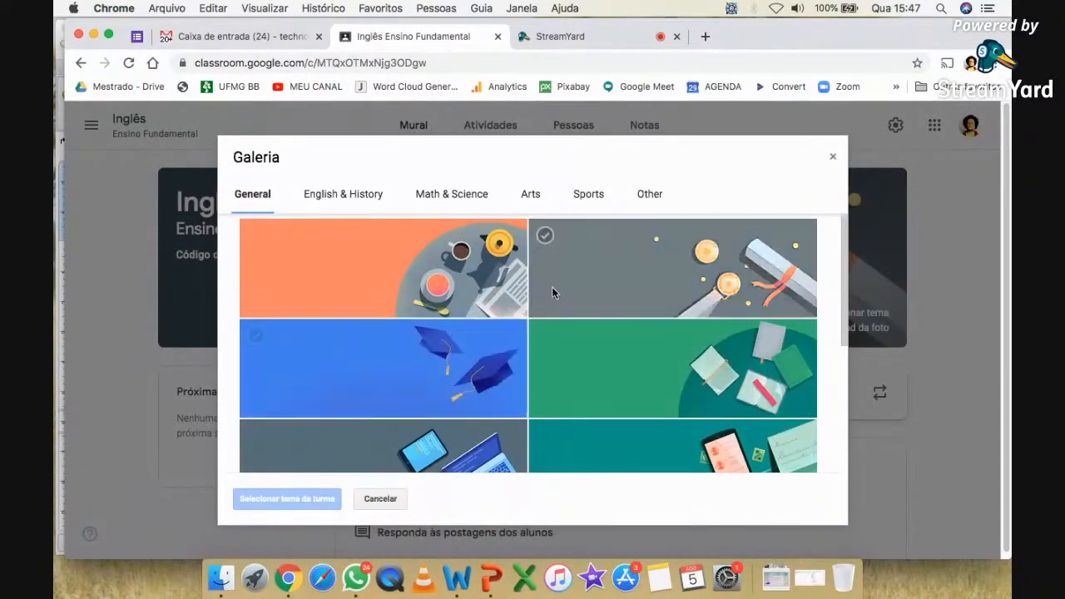
left_click(468, 328)
scroll(402, 283, "down", 3)
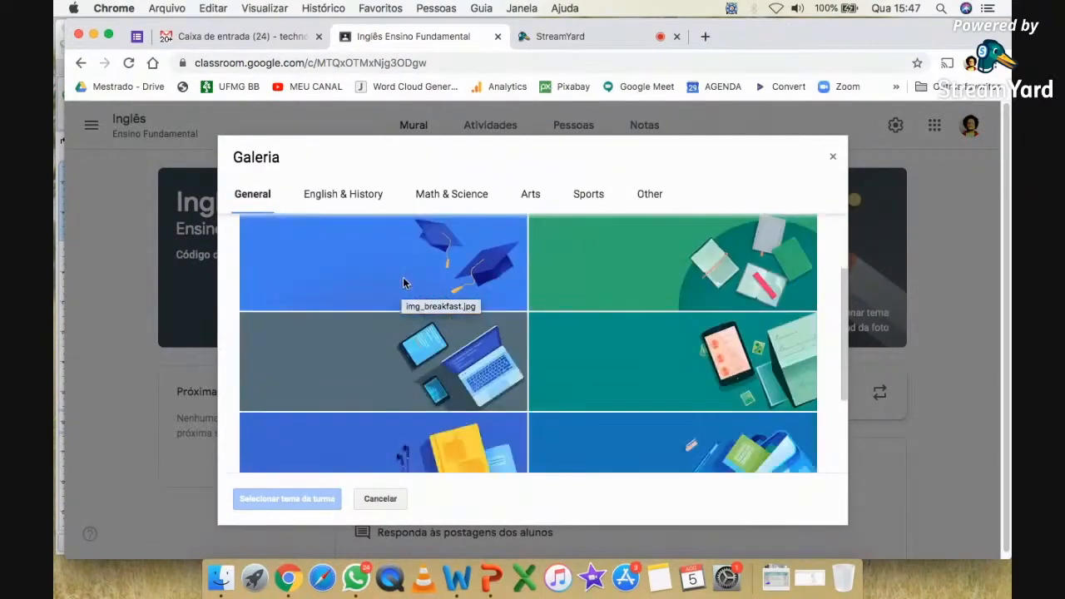
scroll(402, 283, "up", 3)
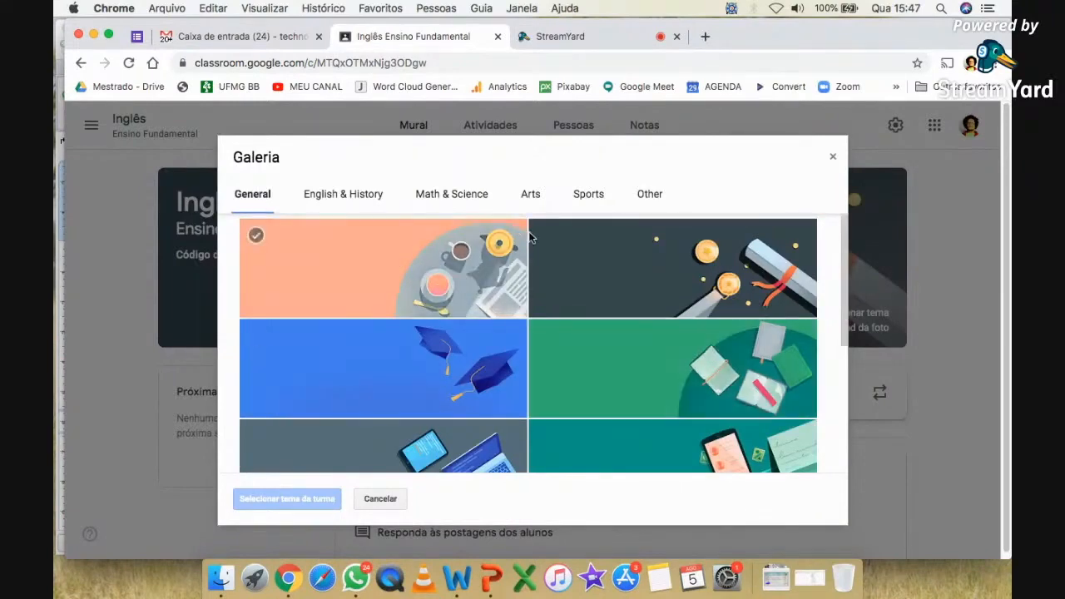
left_click(329, 194)
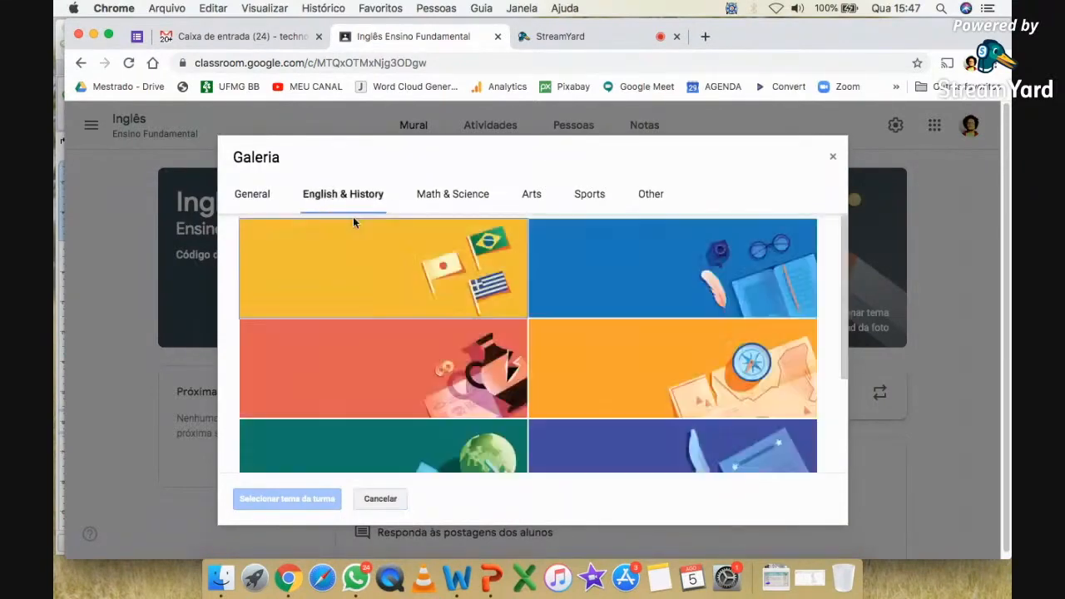
scroll(640, 311, "down", 4)
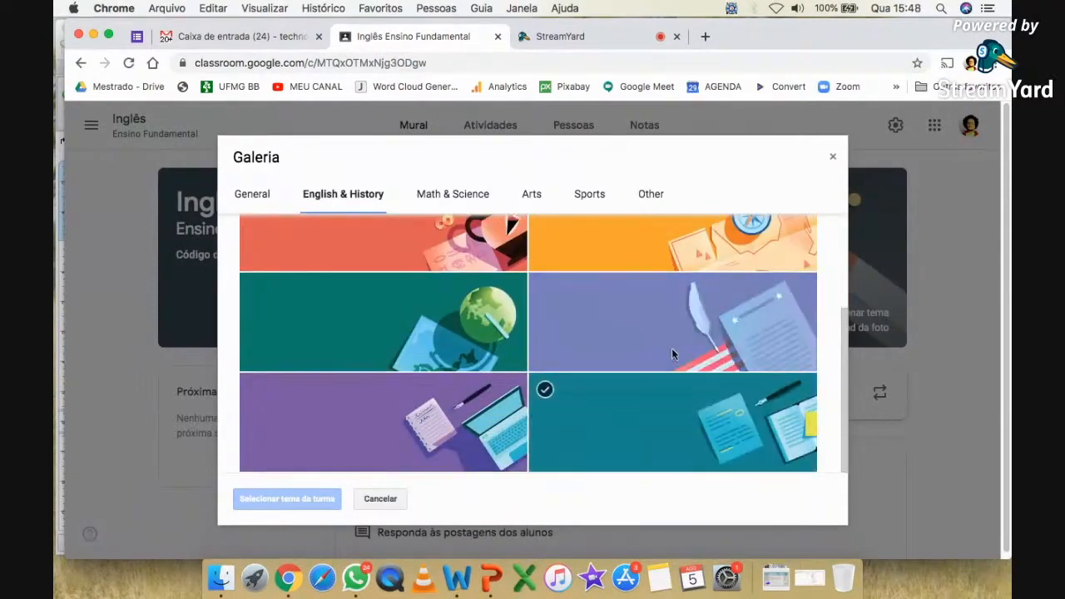
scroll(631, 397, "up", 4)
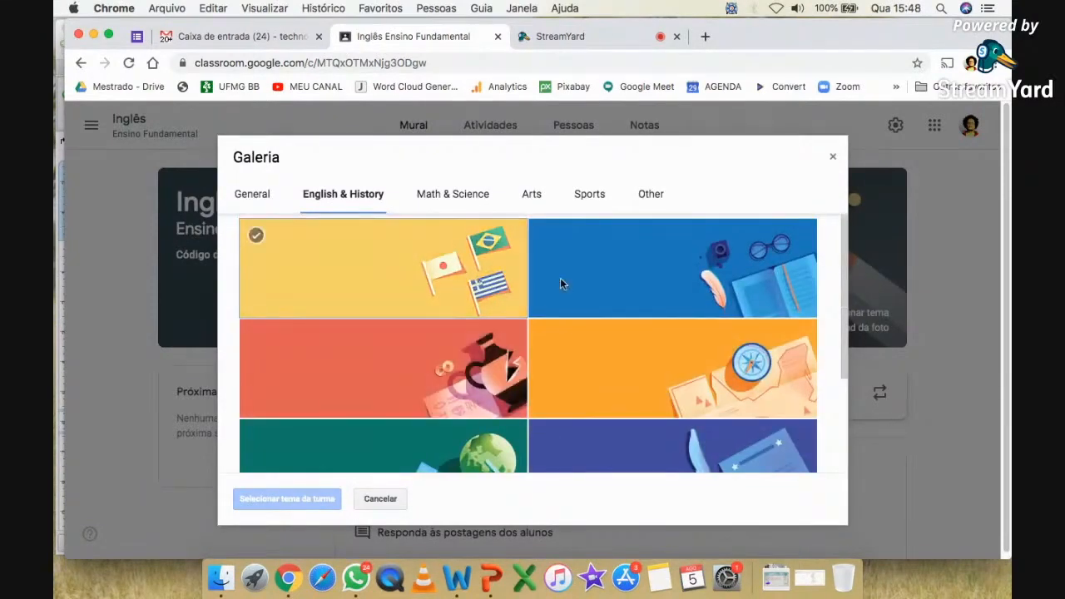
left_click(670, 272)
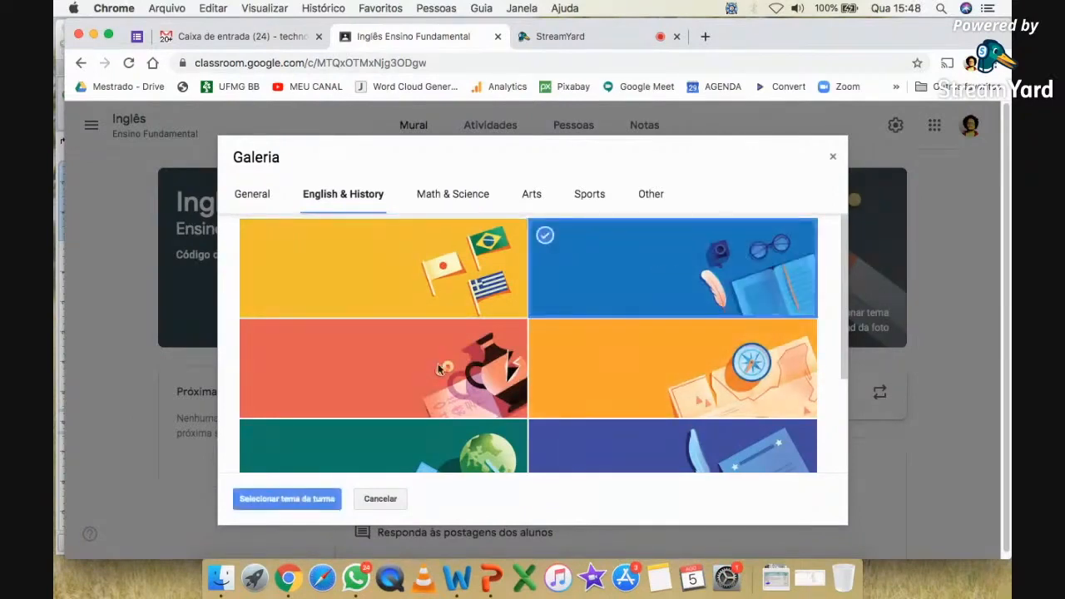
left_click(309, 496)
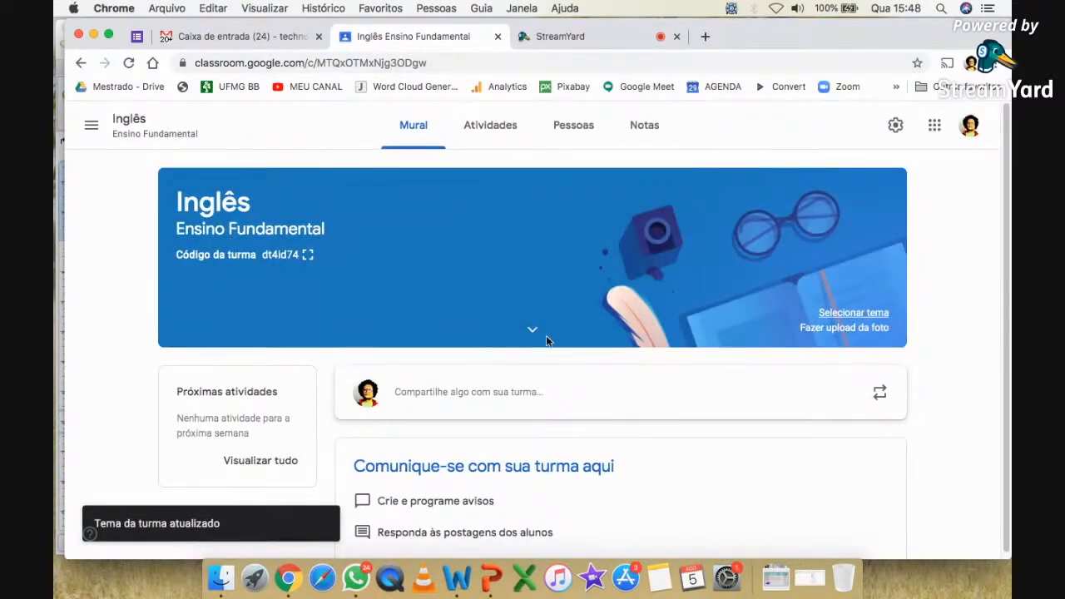
- Examine the enlarged class code, the Próximas atividades box and the Mural heading on the class page
left_click(306, 257)
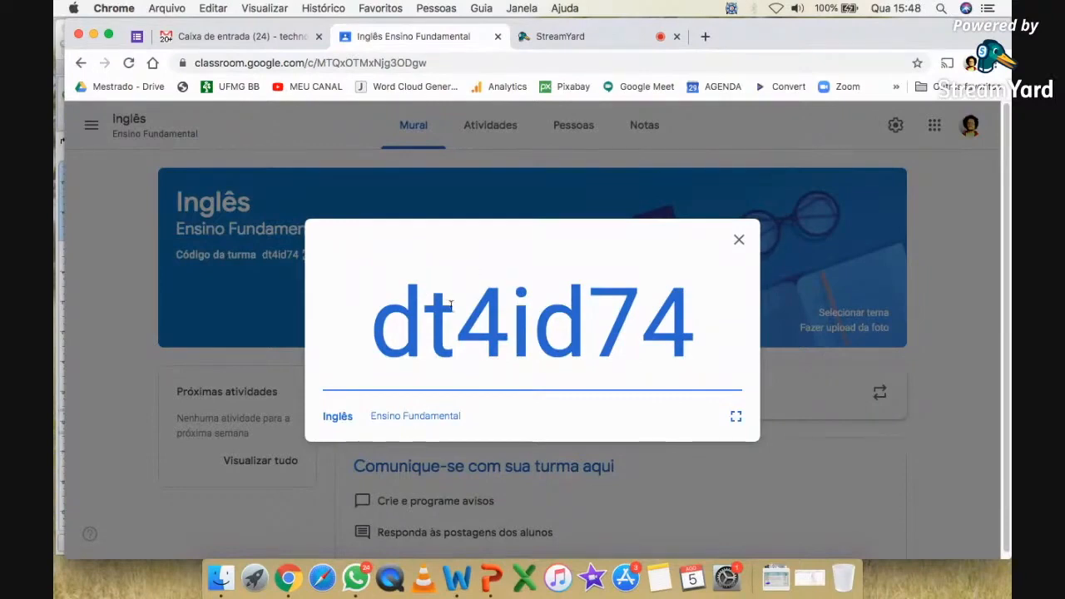
left_click(739, 240)
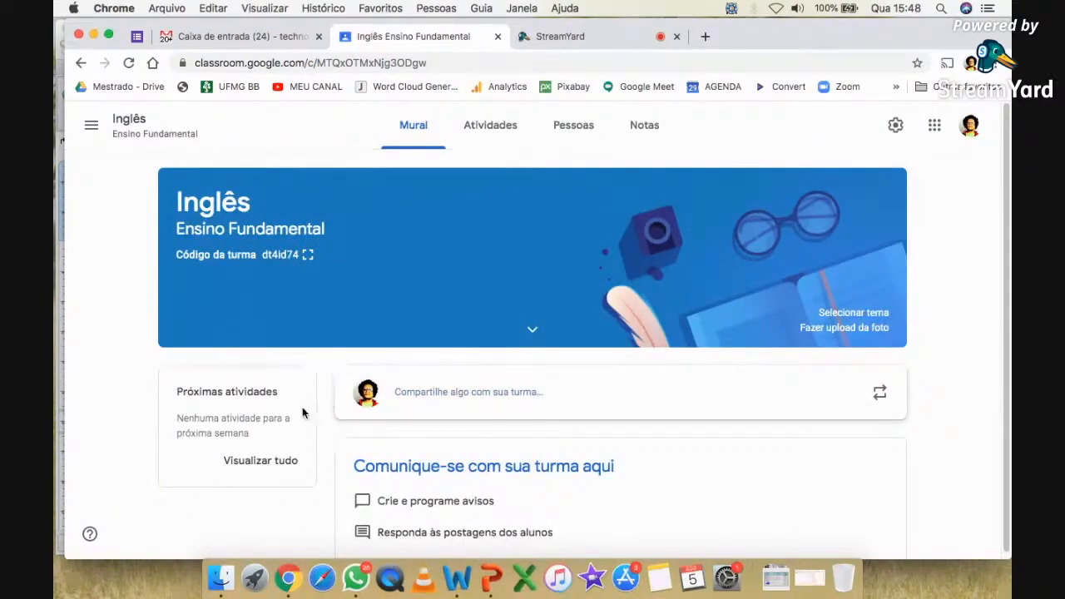
scroll(208, 412, "up", 5)
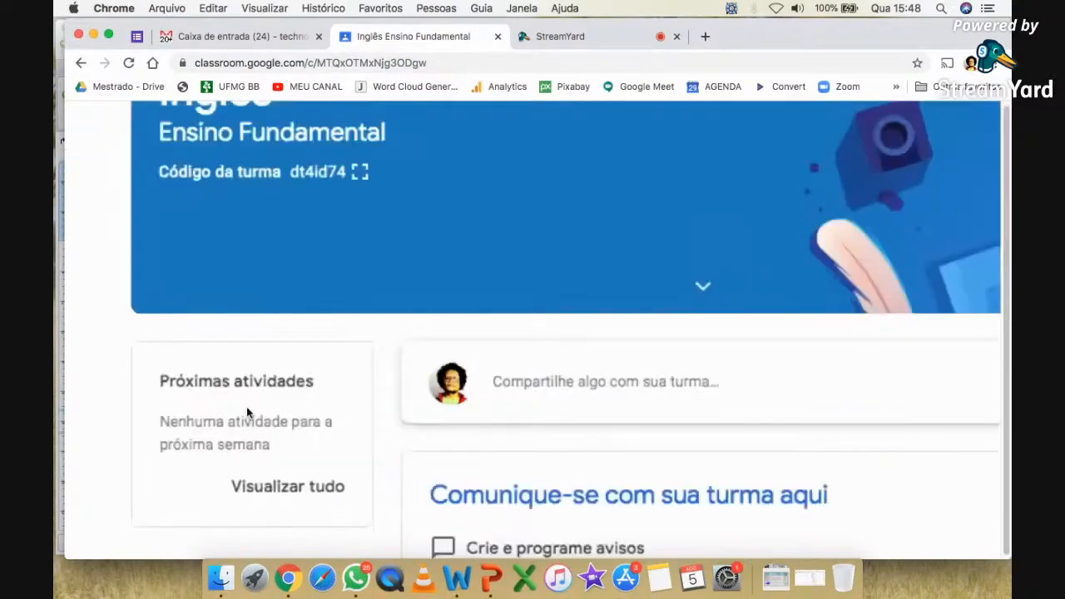
scroll(235, 426, "down", 1)
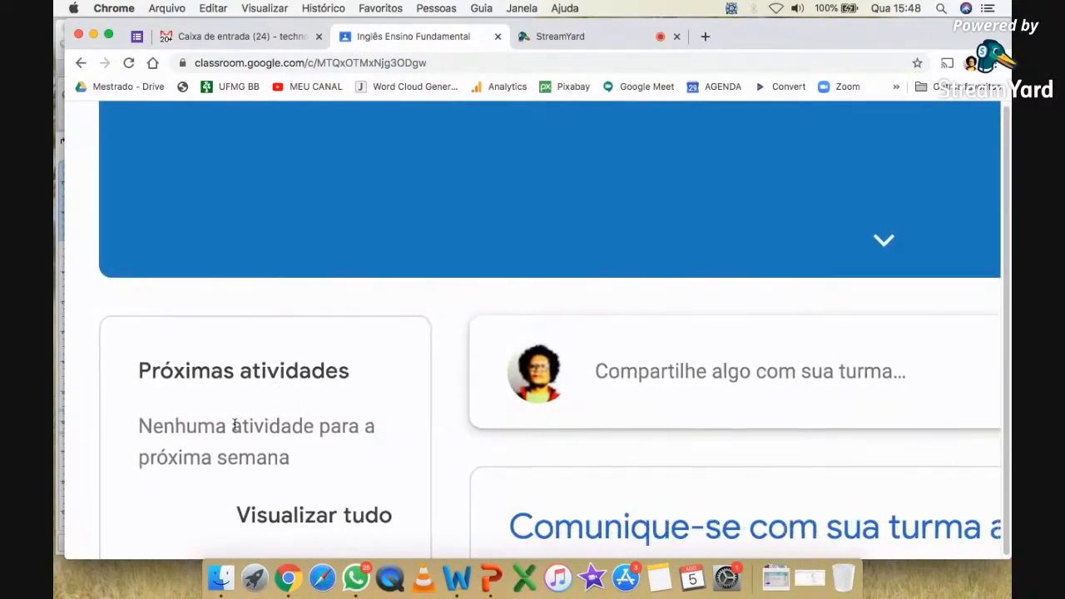
scroll(236, 426, "down", 3)
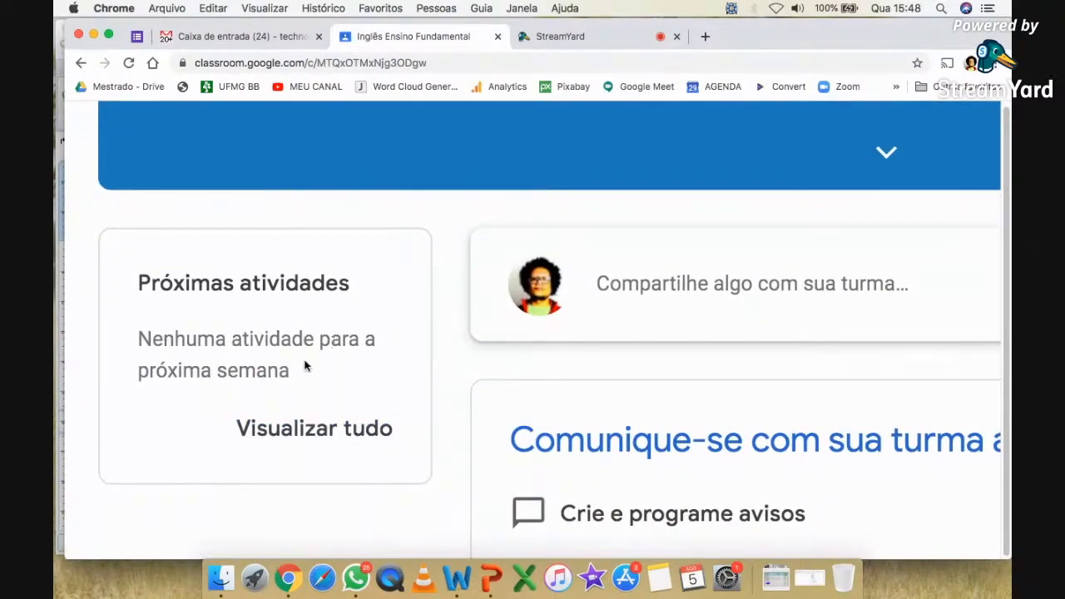
key("super+0")
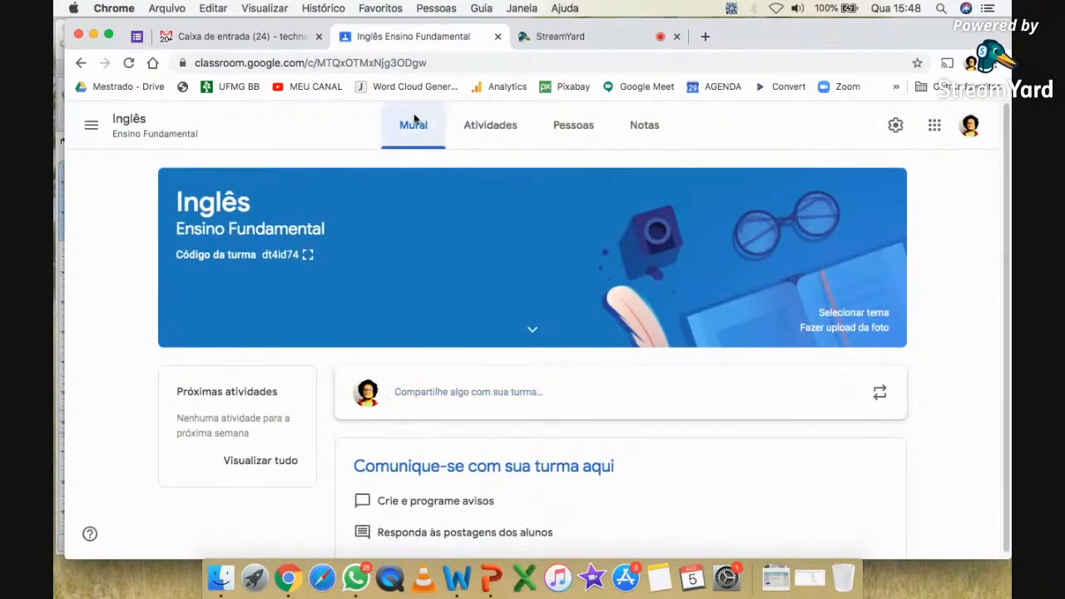
scroll(413, 140, "up", 3)
scroll(423, 161, "up", 3)
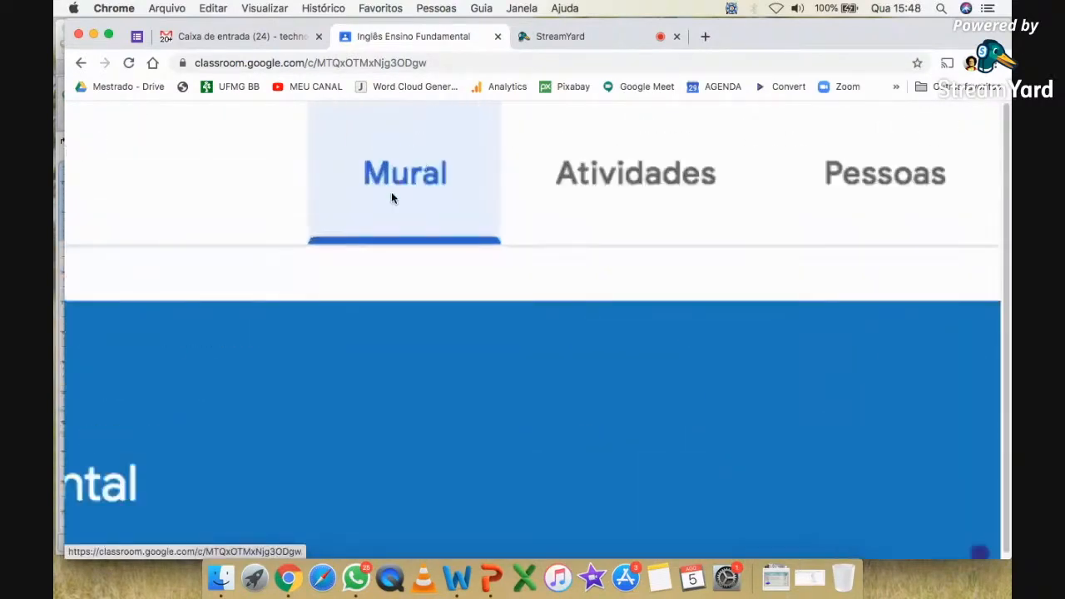
scroll(412, 175, "down", 6)
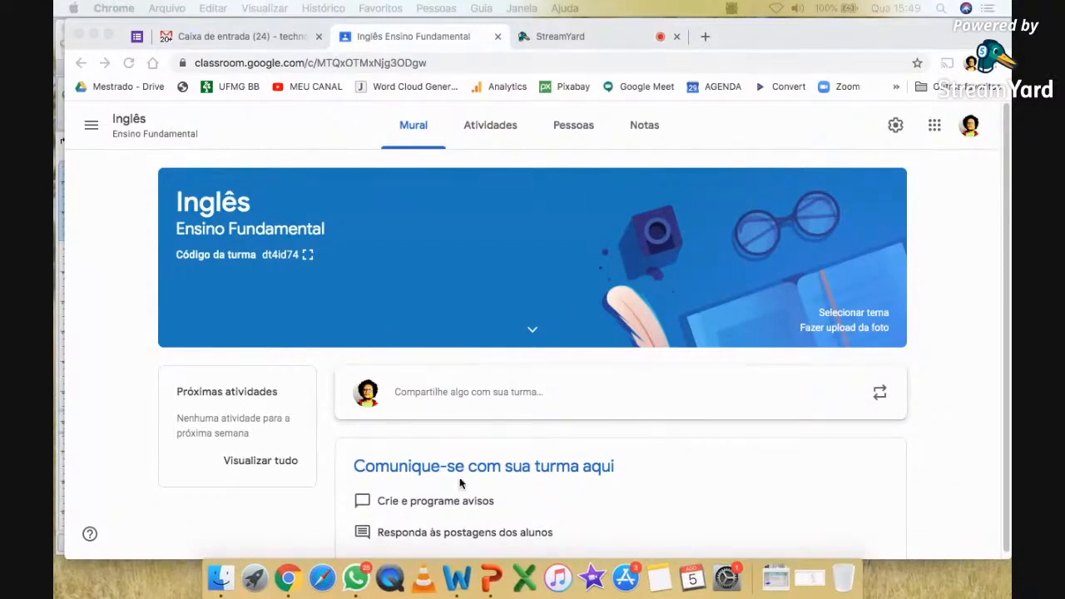
- Start a class announcement on the Mural and write "Semana que vem teremos o ensaio da Festa Junina!" as its text
left_click(537, 397)
left_click(523, 406)
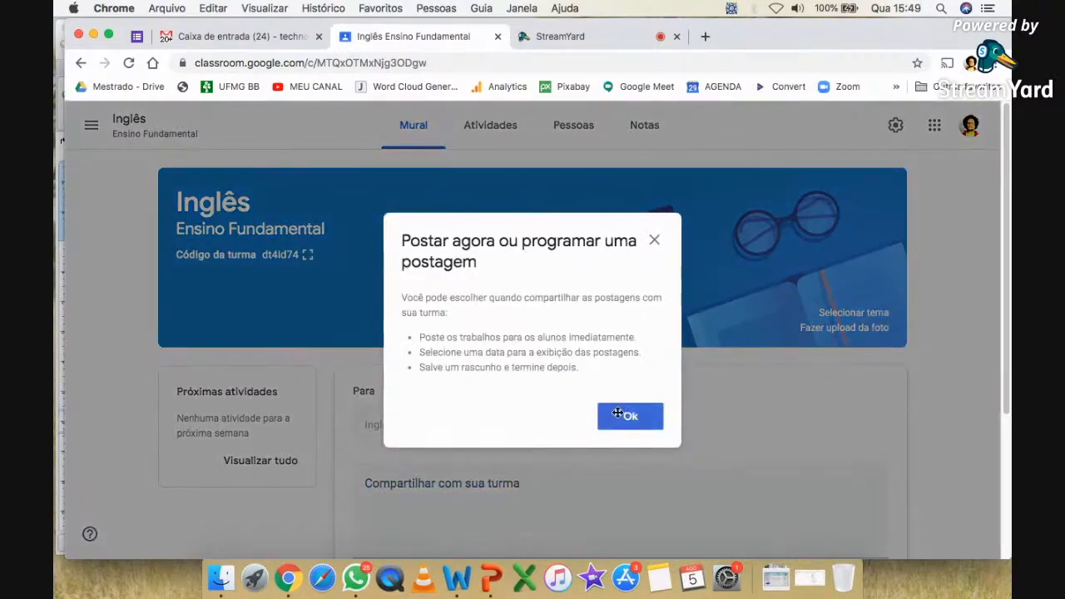
left_click(615, 416)
scroll(516, 432, "down", 3)
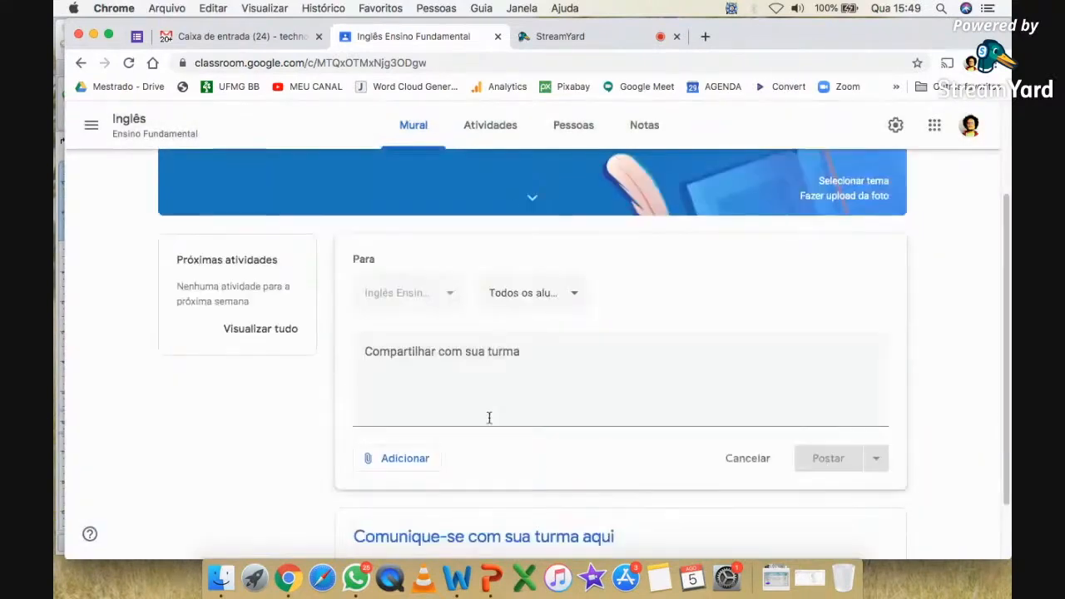
left_click(433, 382)
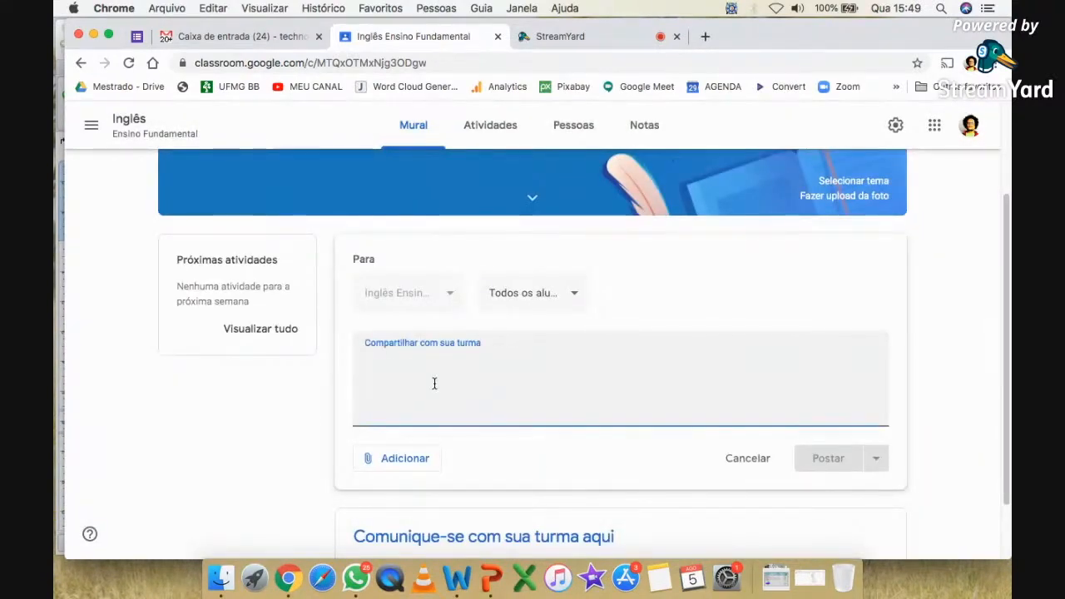
type("Semana qu")
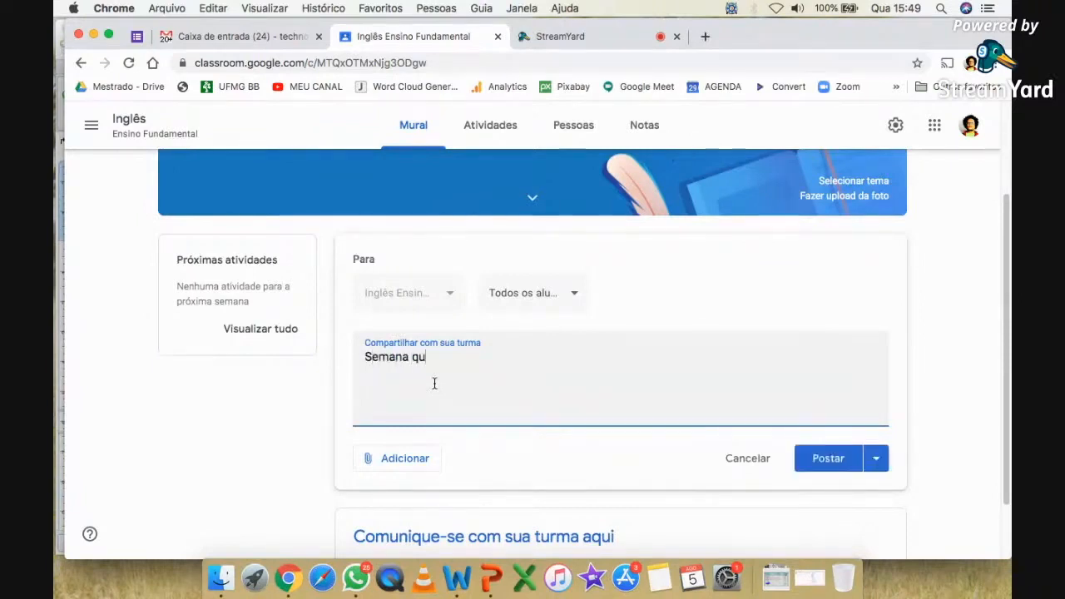
type("e vem,")
key("BackSpace")
key("BackSpace")
type("teremos o ")
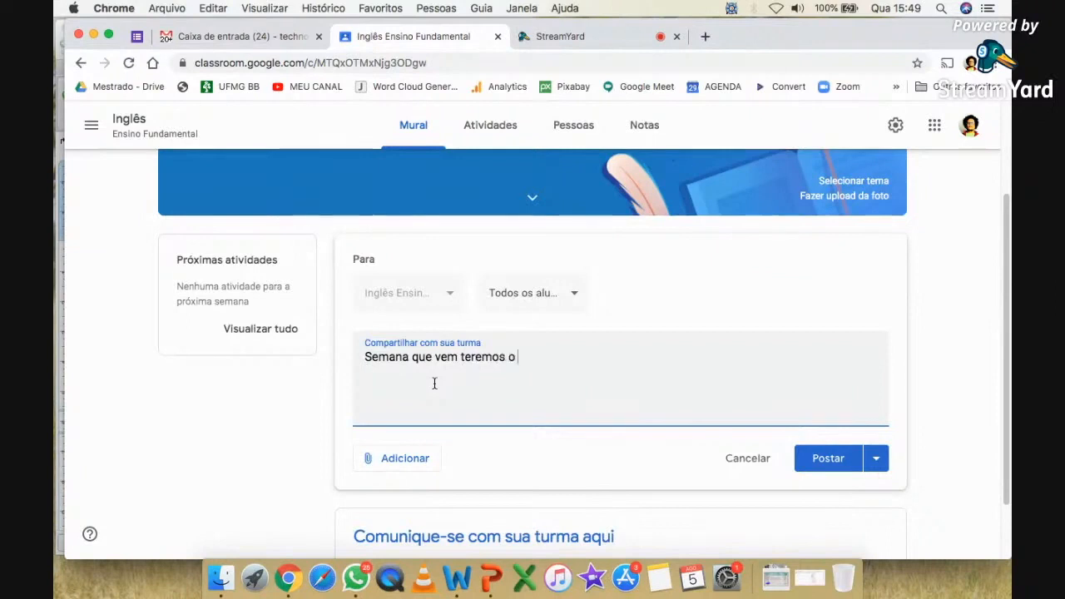
type("ensaio da")
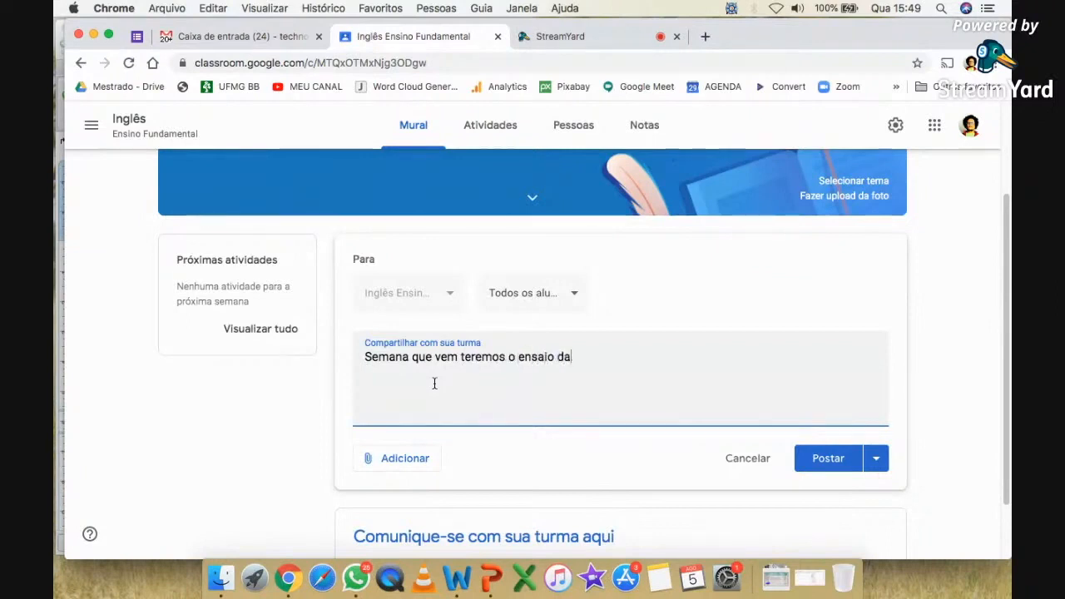
type(" Festa Junina!")
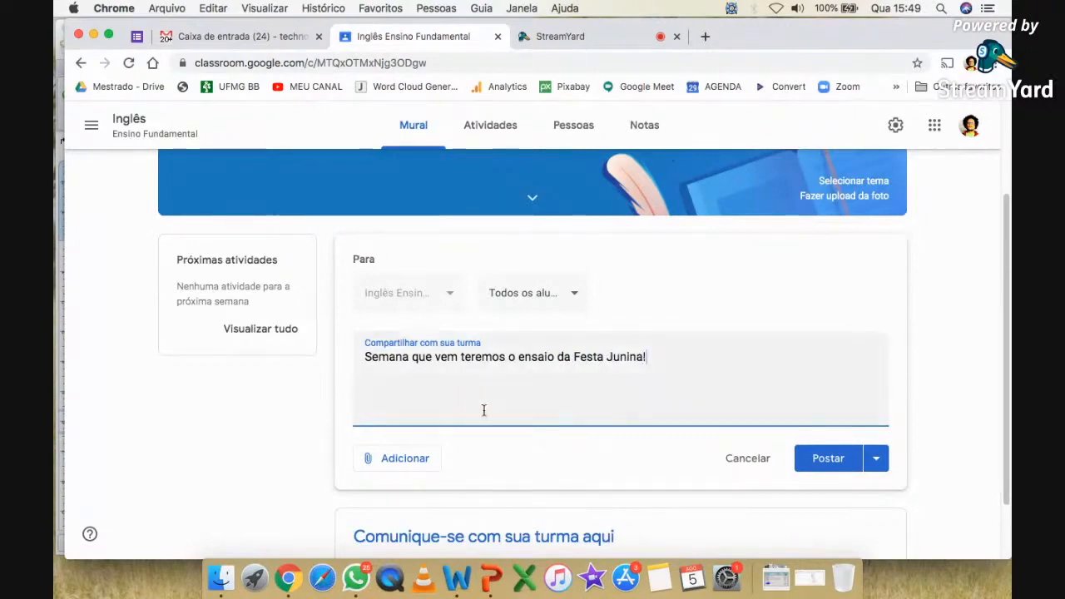
- Review which students the announcement can be addressed to, keeping Todos os alunos selected
scroll(504, 393, "up", 5)
scroll(499, 384, "down", 4)
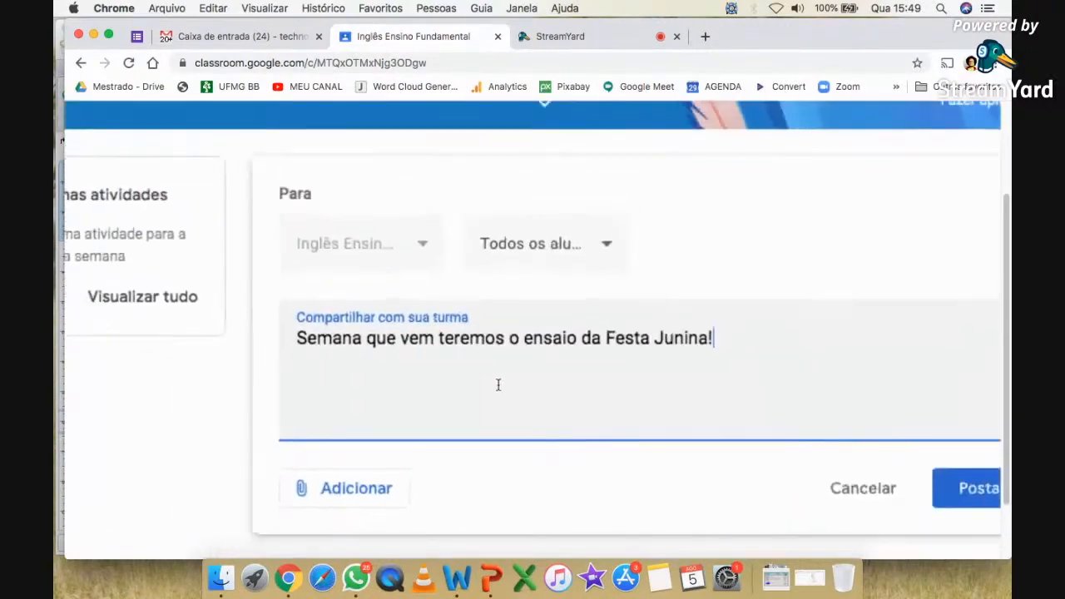
scroll(498, 384, "down", 3)
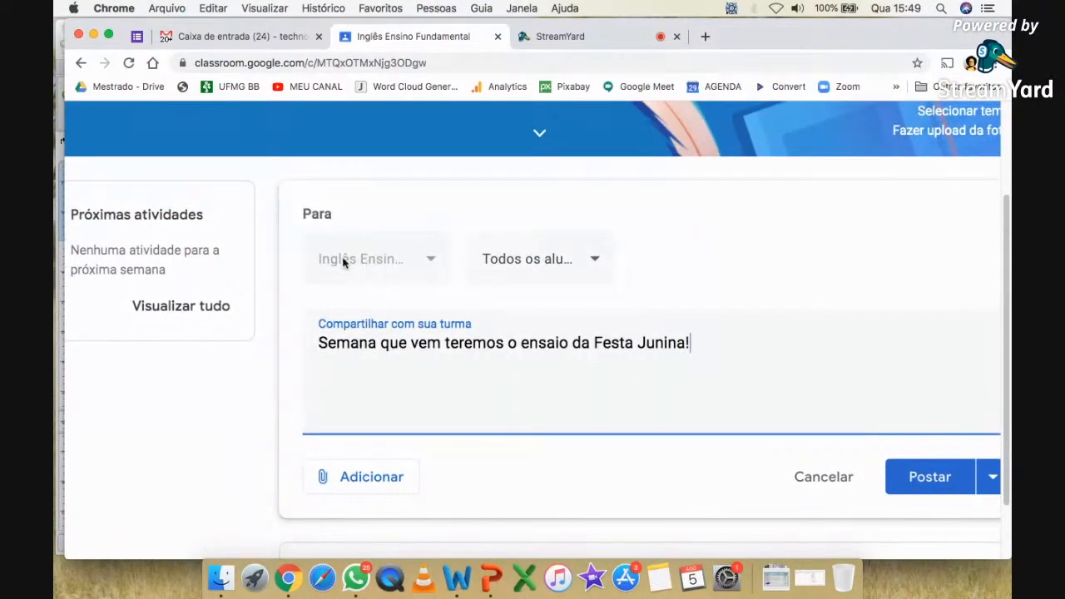
left_click(571, 257)
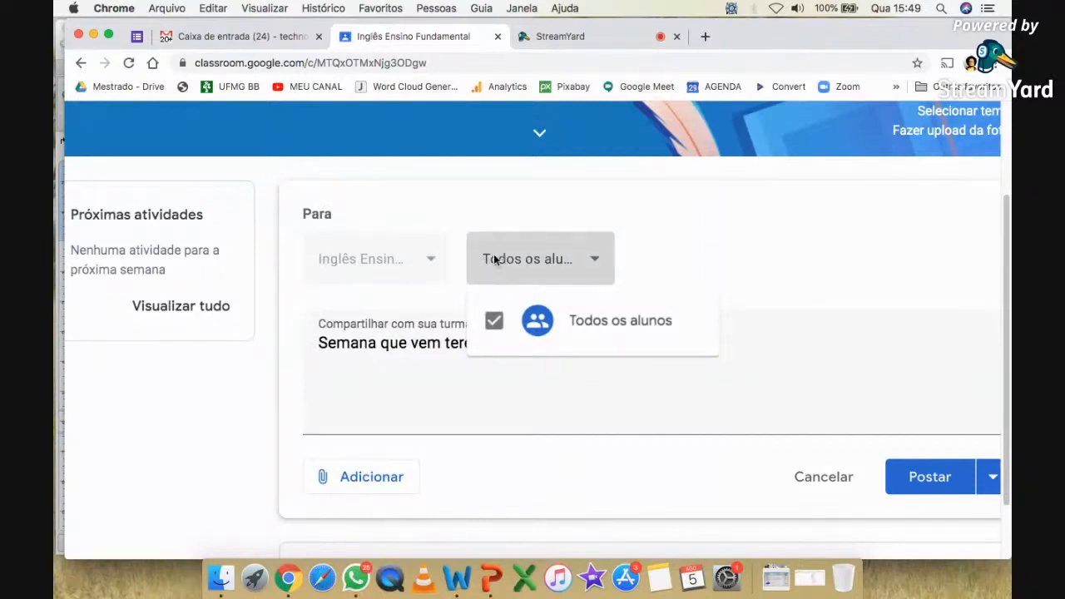
left_click(791, 375)
key("super+minus")
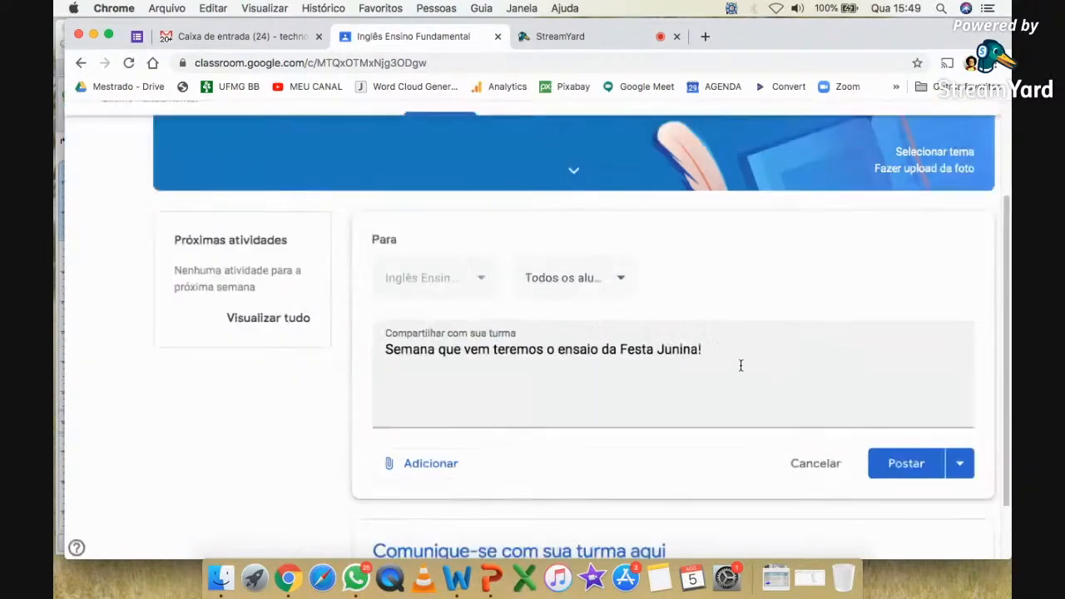
key("super+minus")
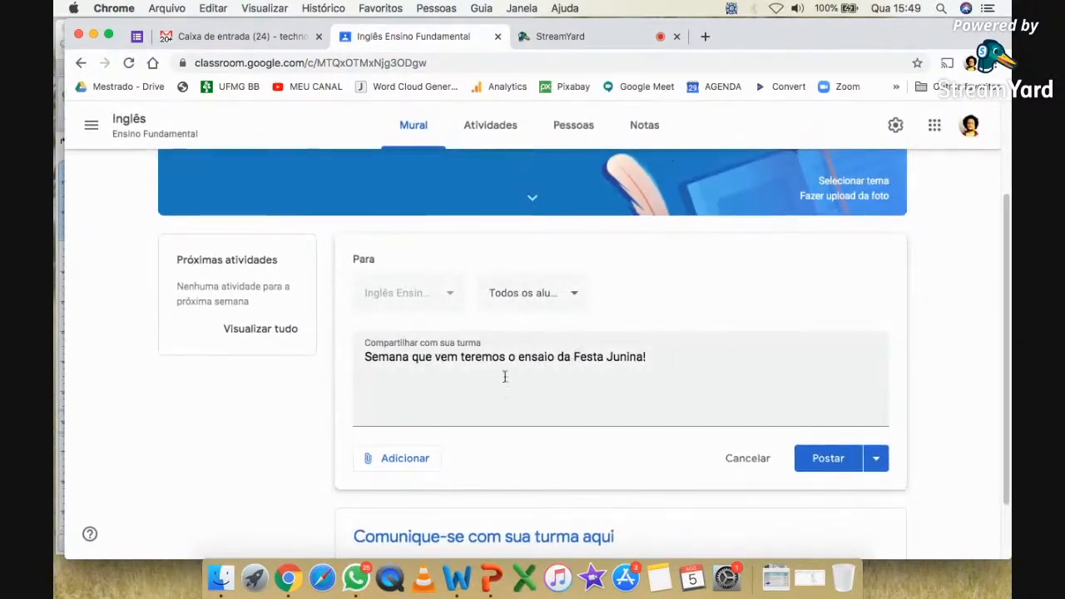
- Attach a link with the placeholder address dsfsdfsdf to the Festa Junina announcement
left_click(399, 459)
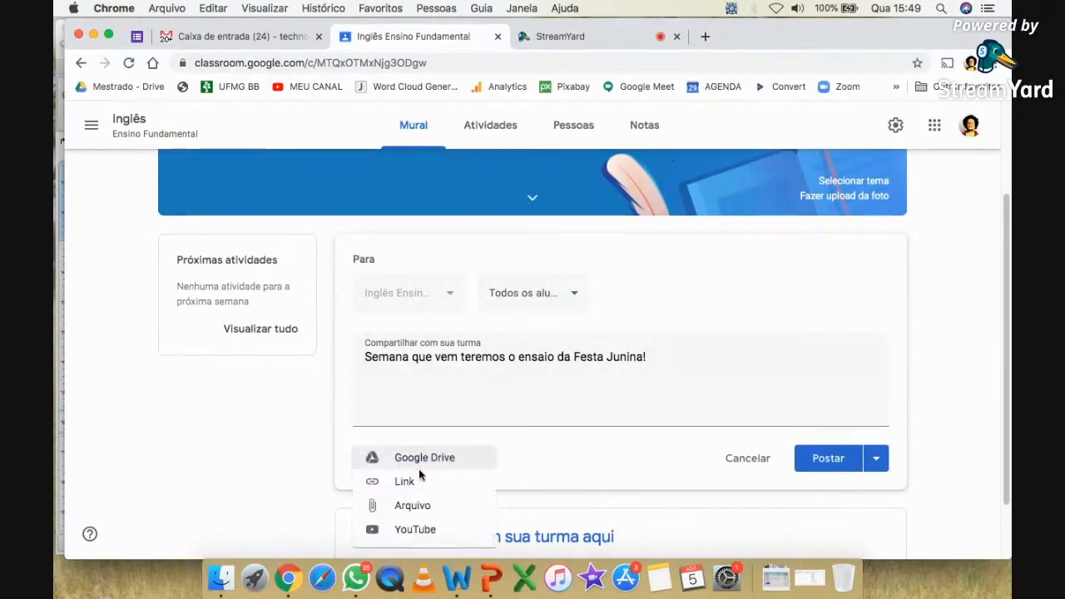
scroll(434, 483, "up", 5)
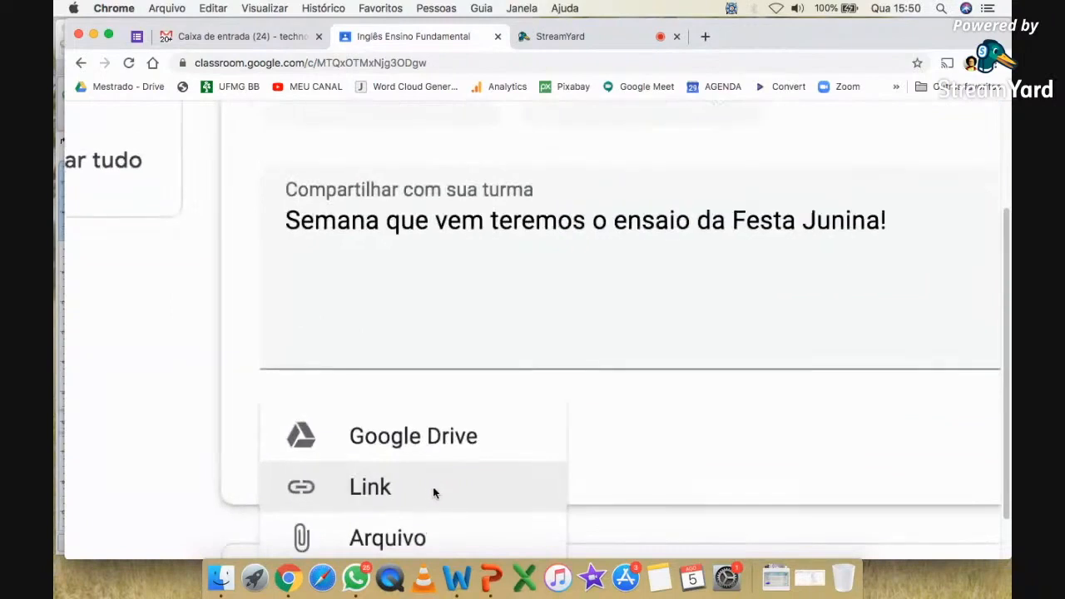
scroll(434, 491, "down", 2)
scroll(399, 336, "down", 1)
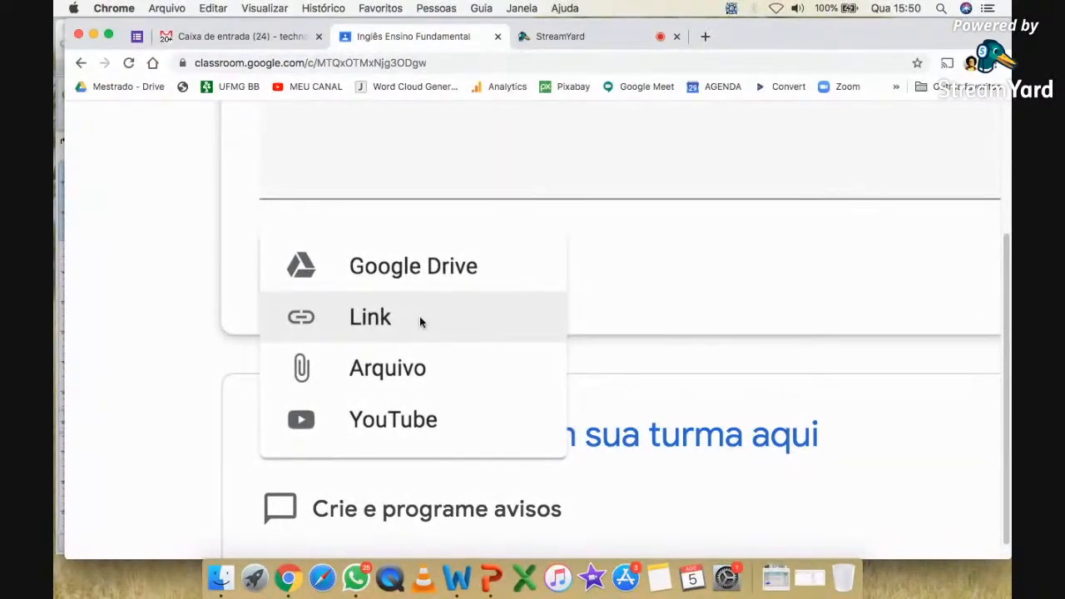
left_click(361, 323)
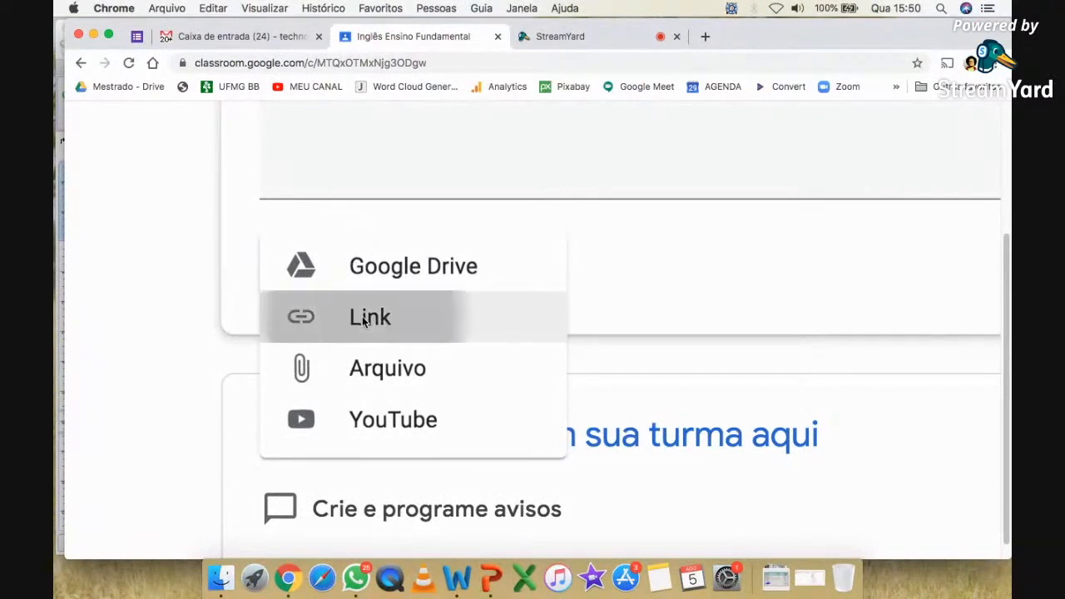
scroll(644, 262, "down", 5)
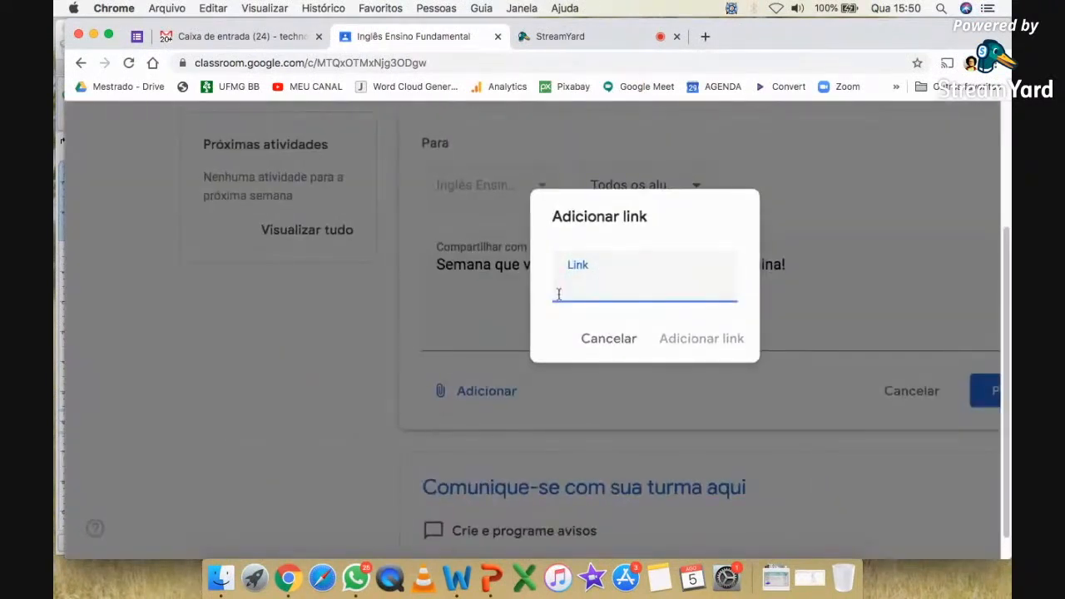
type("dsfsdfsdf")
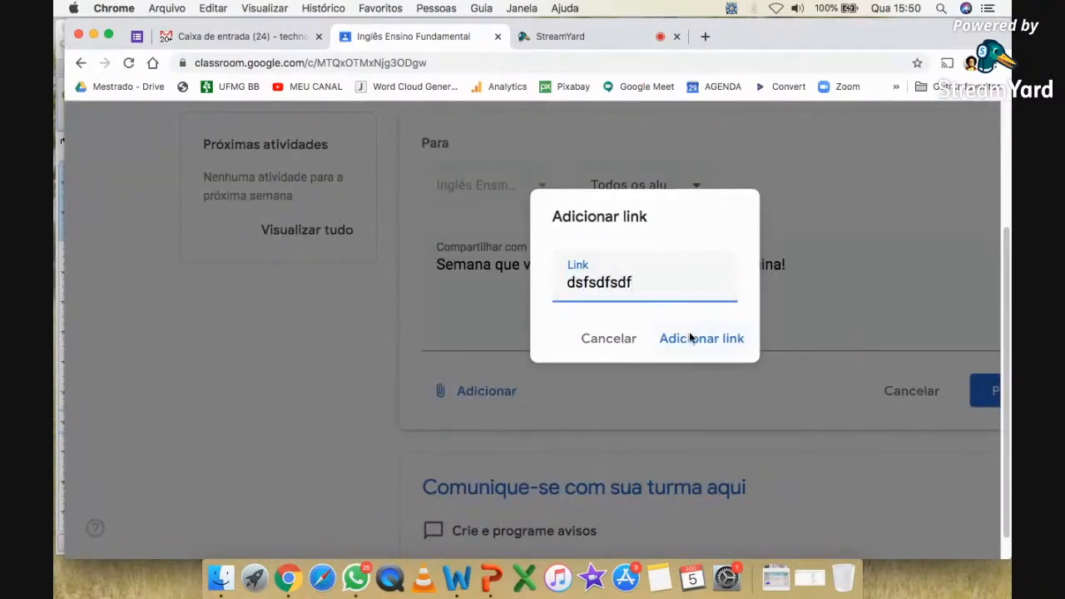
left_click(687, 336)
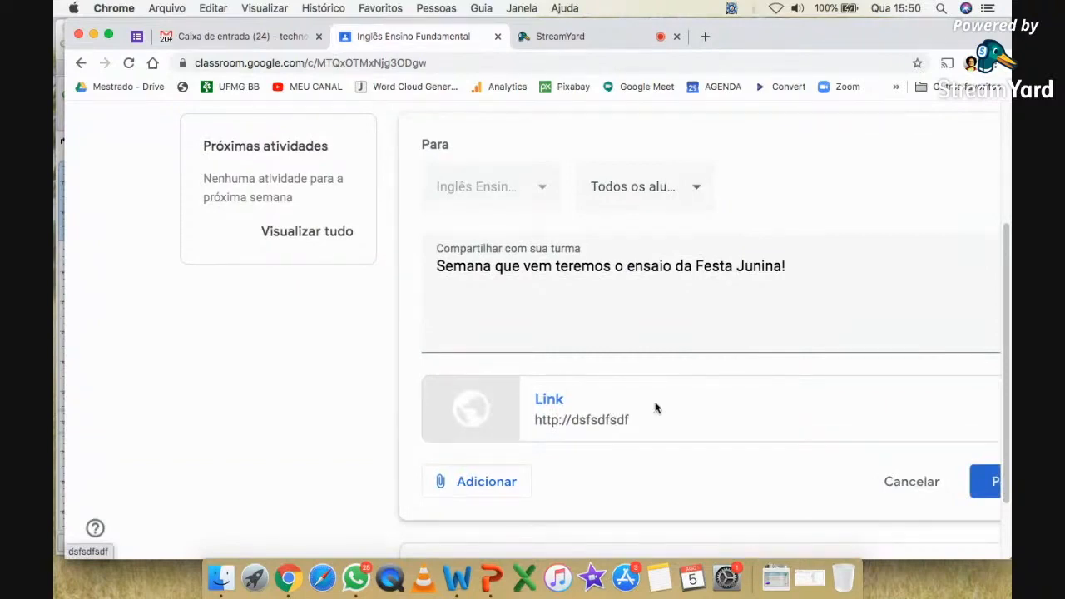
- Review the publishing options available for the Festa Junina announcement: Postar, Programar and Salvar rascunho
key("super+minus")
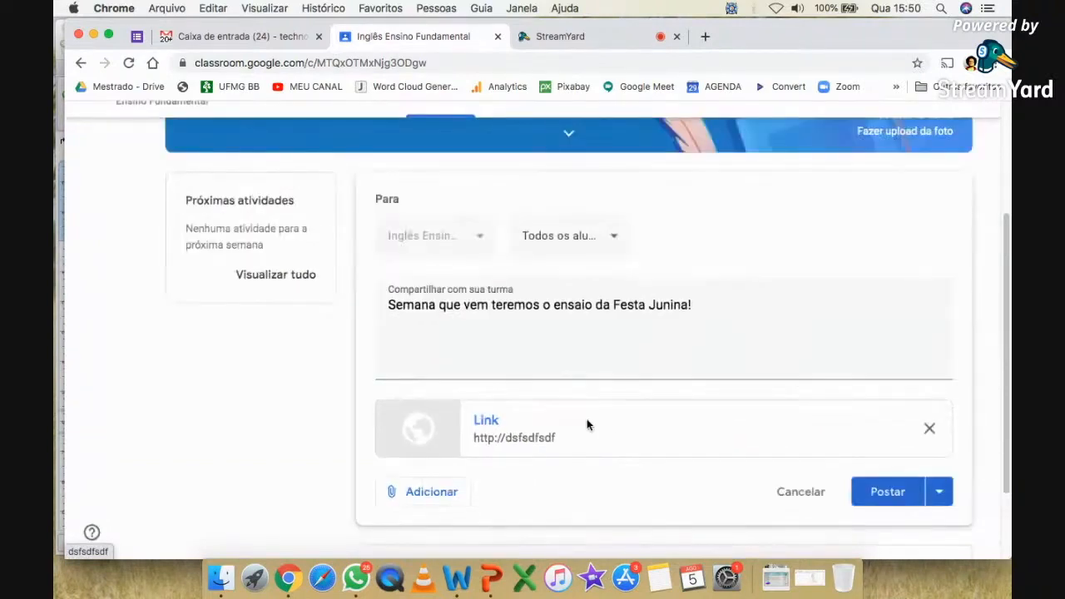
key("super+minus")
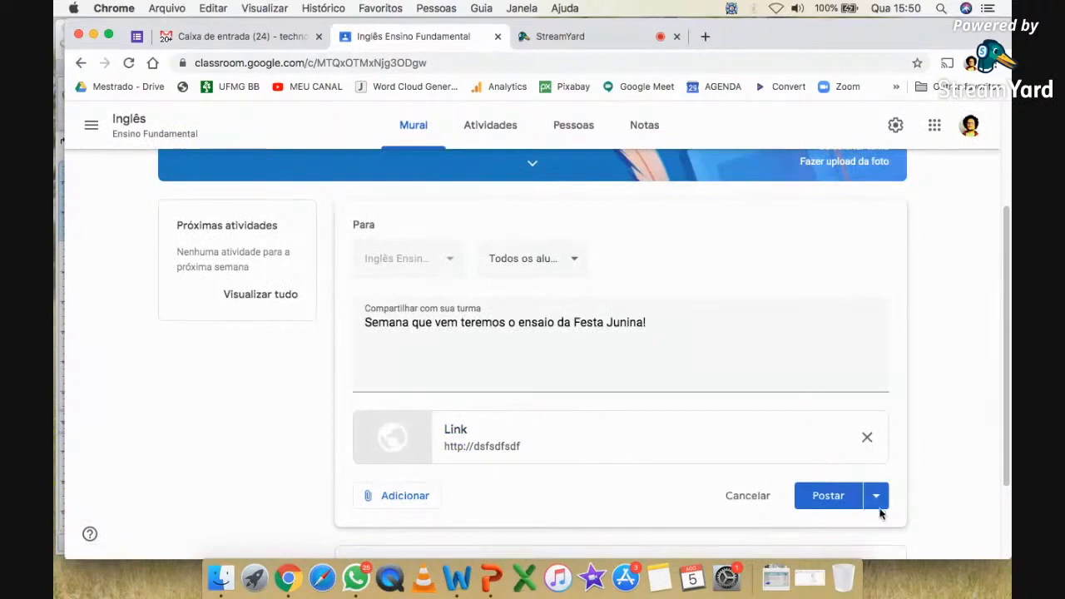
scroll(879, 514, "up", 5)
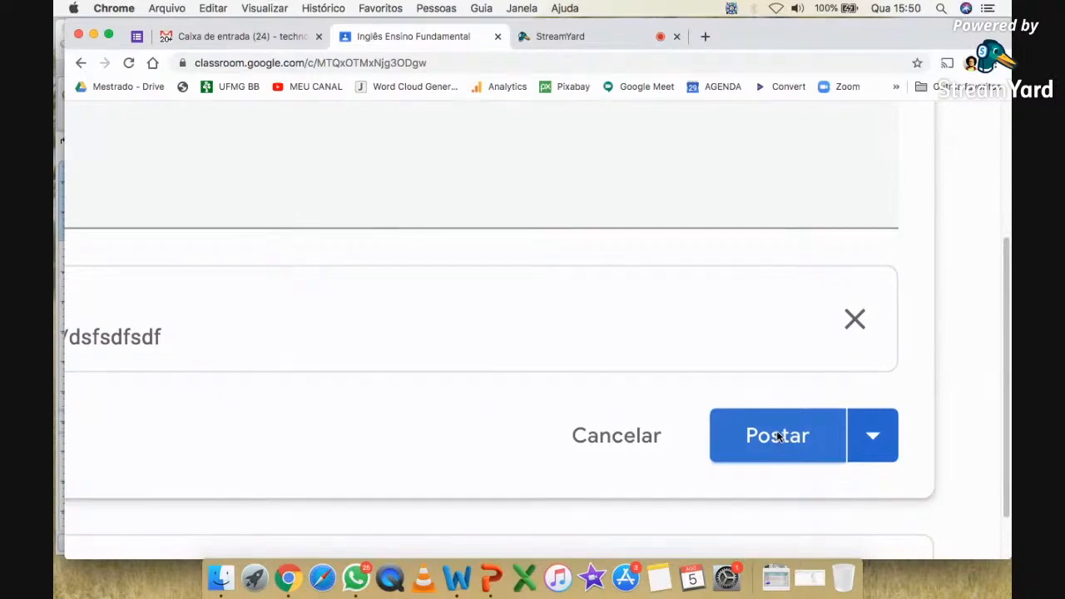
scroll(854, 429, "down", 1)
scroll(857, 434, "down", 3)
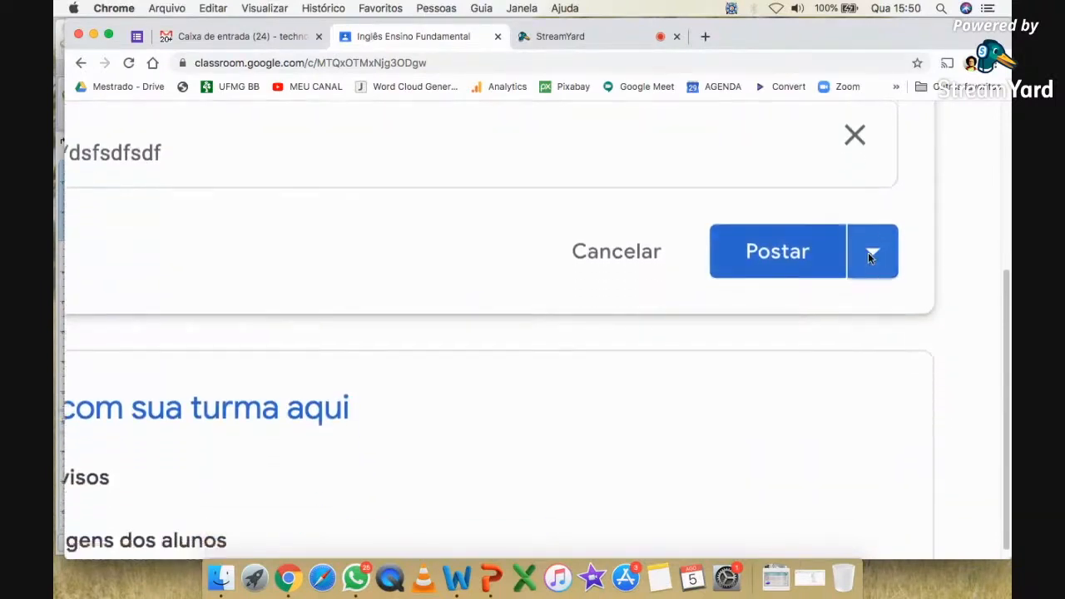
left_click(868, 252)
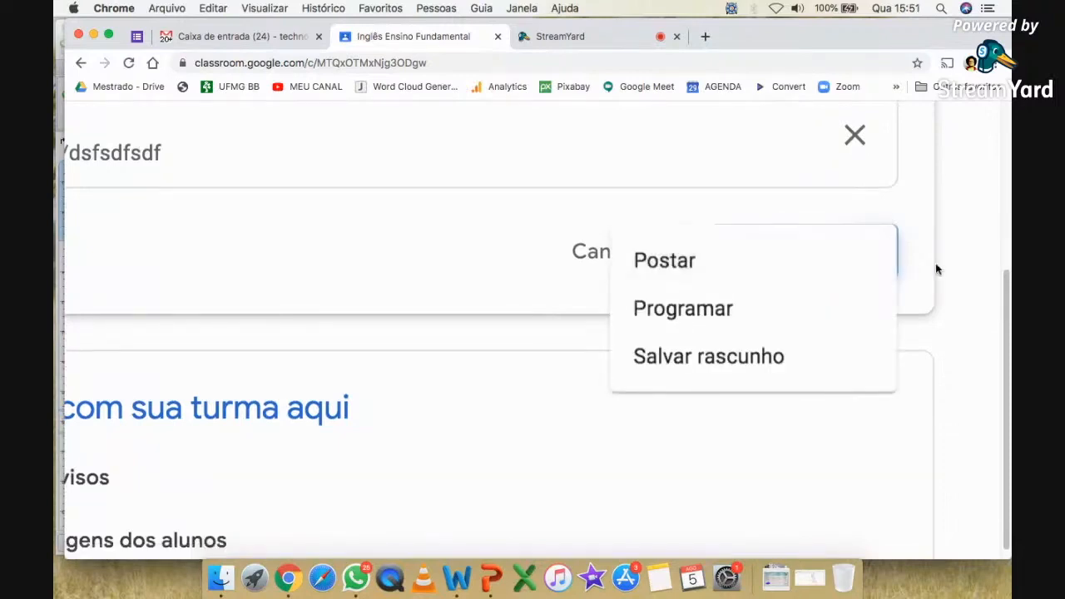
left_click(935, 265)
- Try scheduling the Festa Junina announcement for 10 de ago. de 2020 at 08:00, and cancel the scheduling
left_click(878, 253)
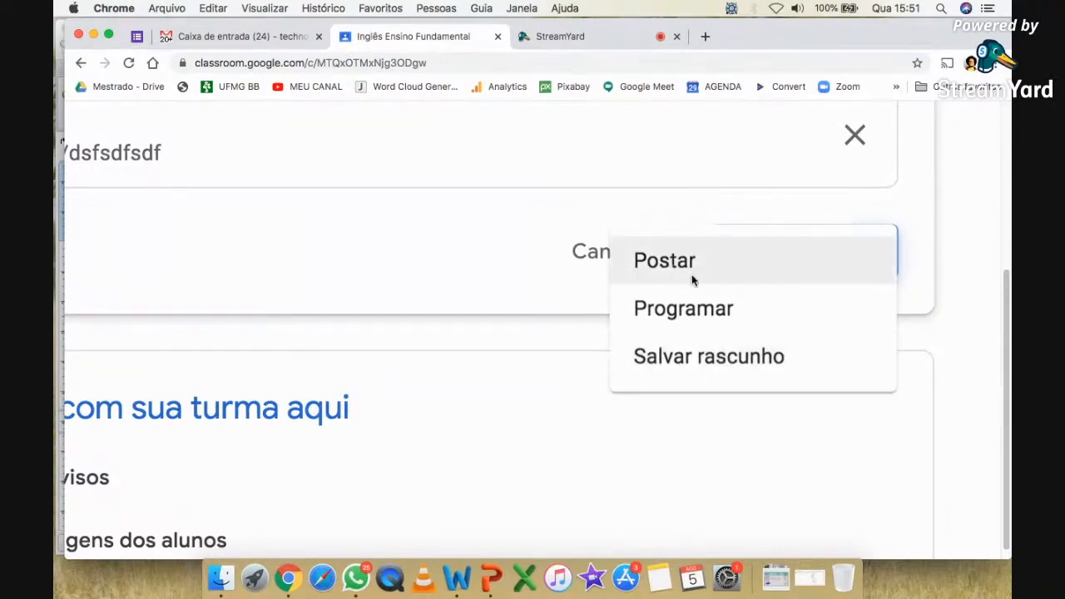
left_click(730, 315)
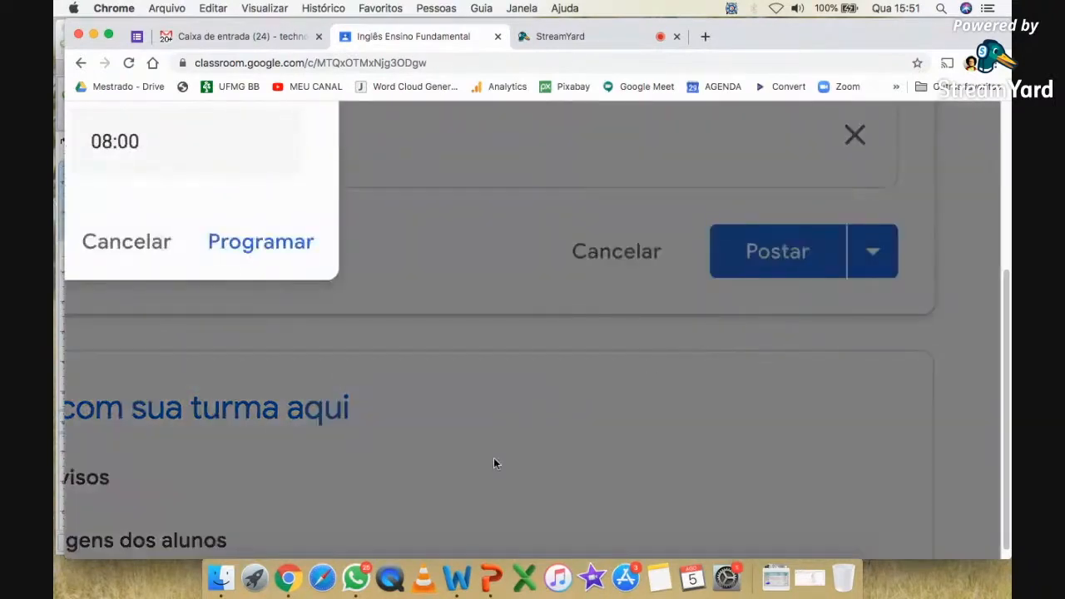
scroll(492, 459, "down", 5)
scroll(357, 253, "up", 5)
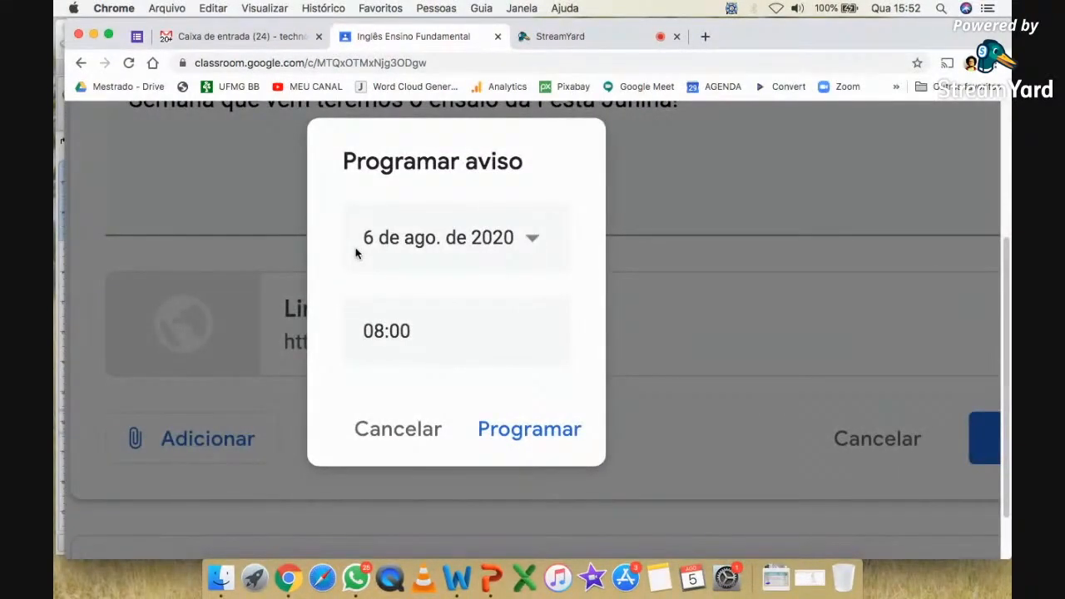
left_click(400, 239)
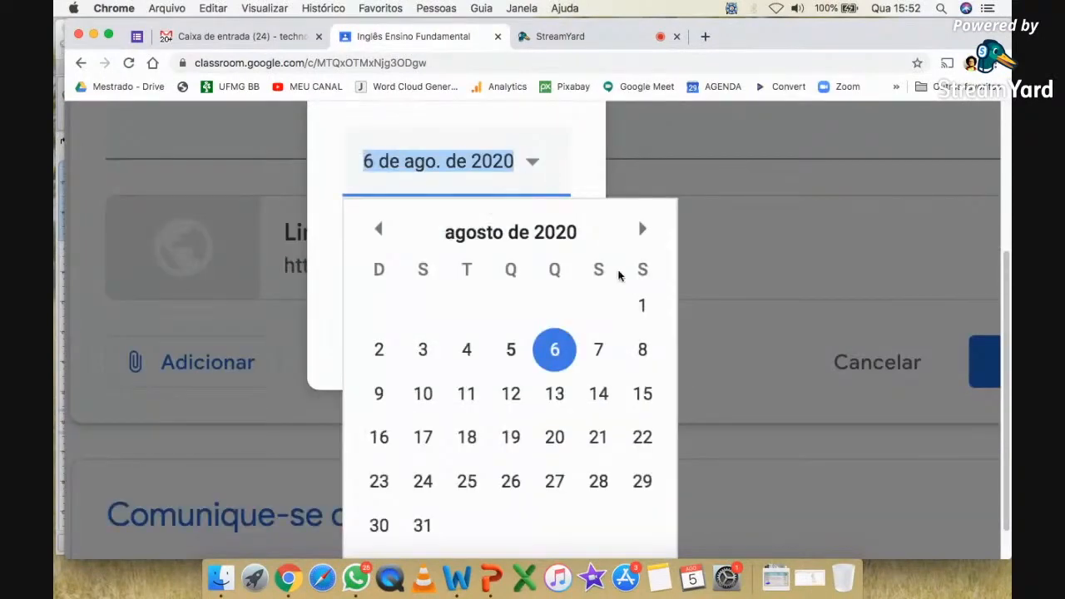
left_click(423, 394)
left_click(413, 254)
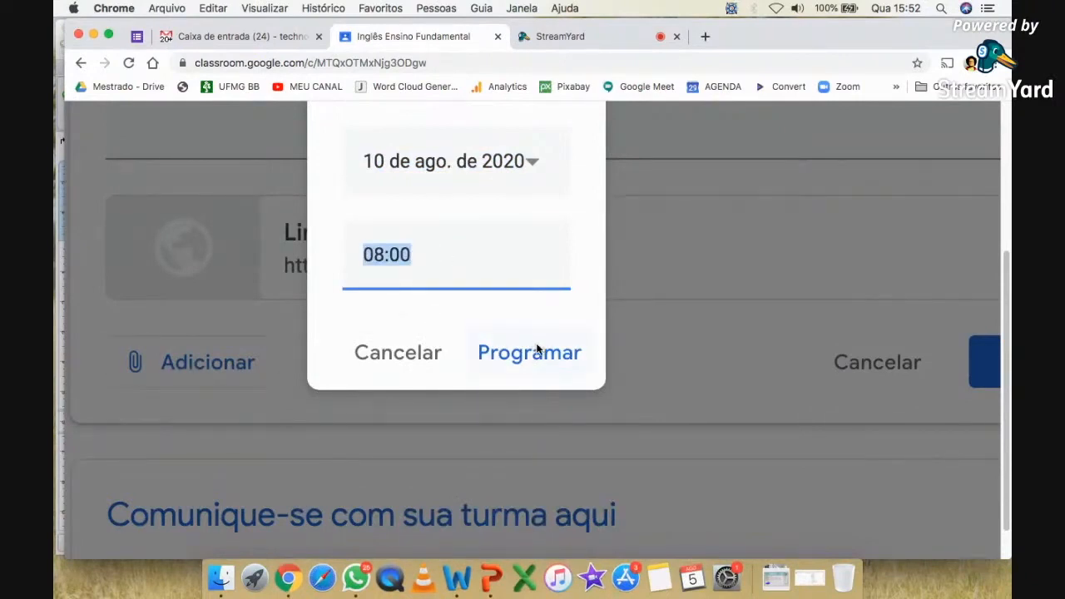
left_click(444, 346)
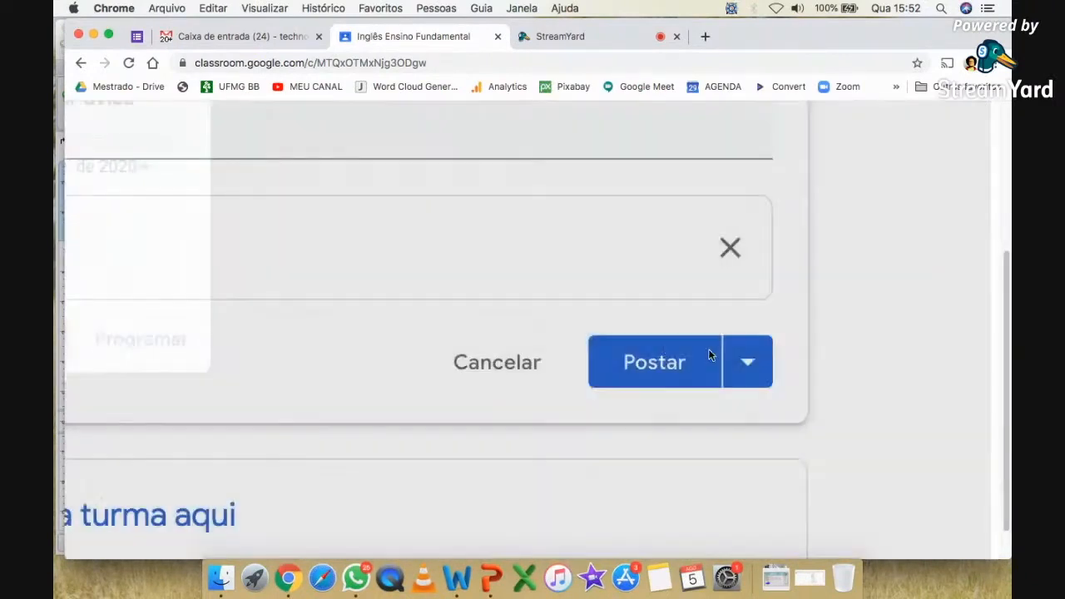
- Post the Festa Junina announcement immediately to Todos os alunos on the class Mural
scroll(683, 366, "down", 5)
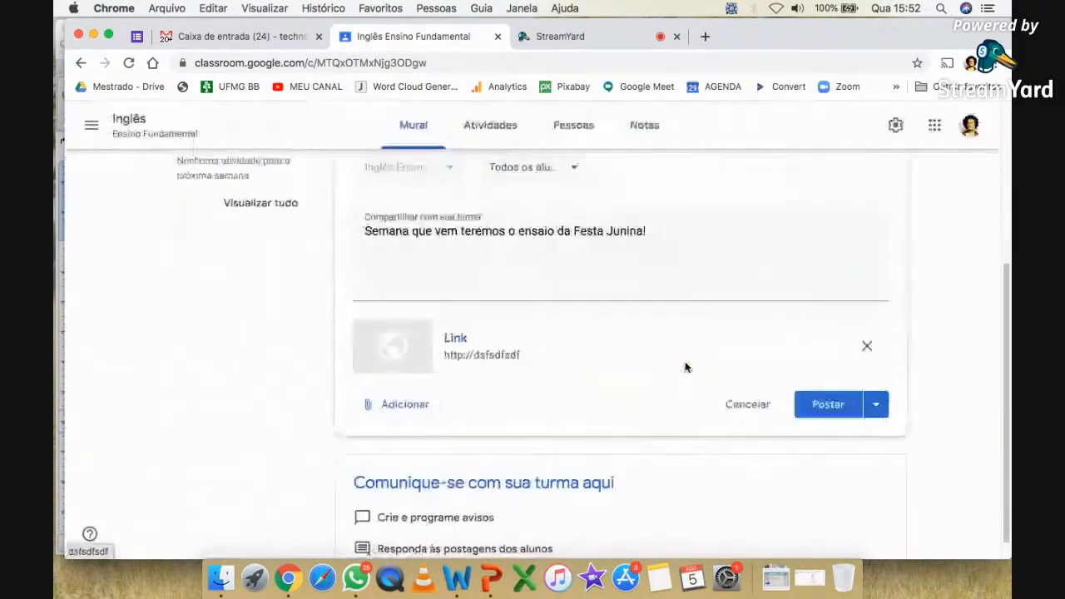
scroll(683, 352, "up", 2)
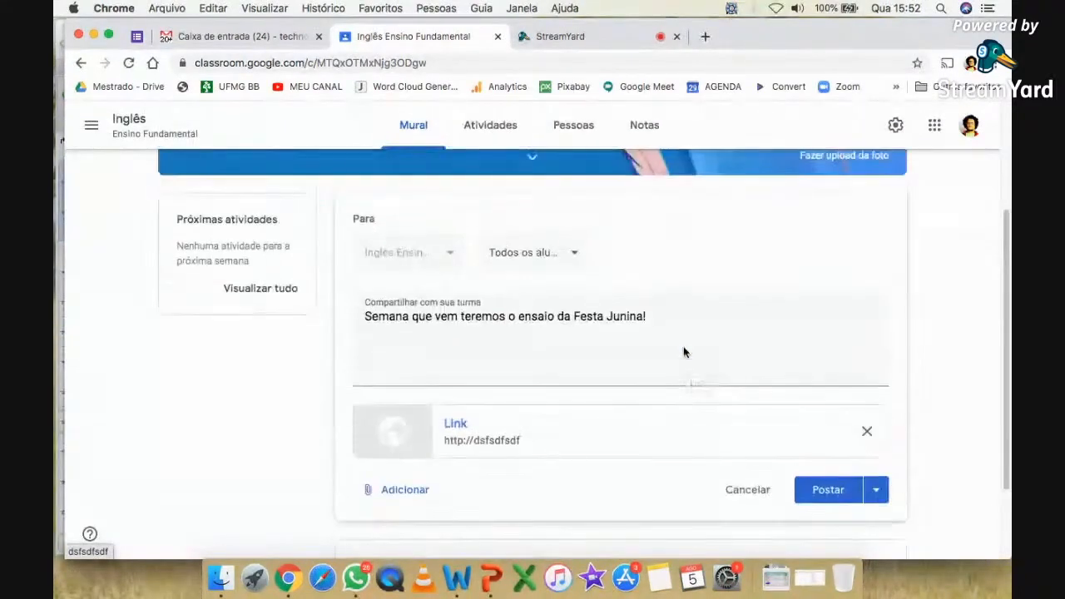
scroll(683, 352, "down", 1)
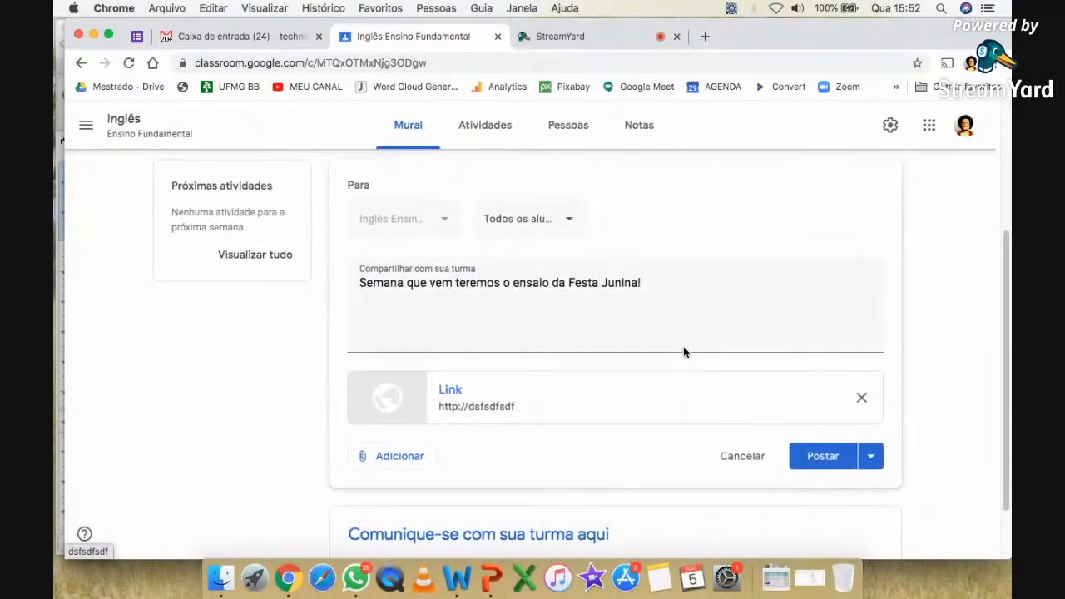
scroll(683, 347, "up", 1)
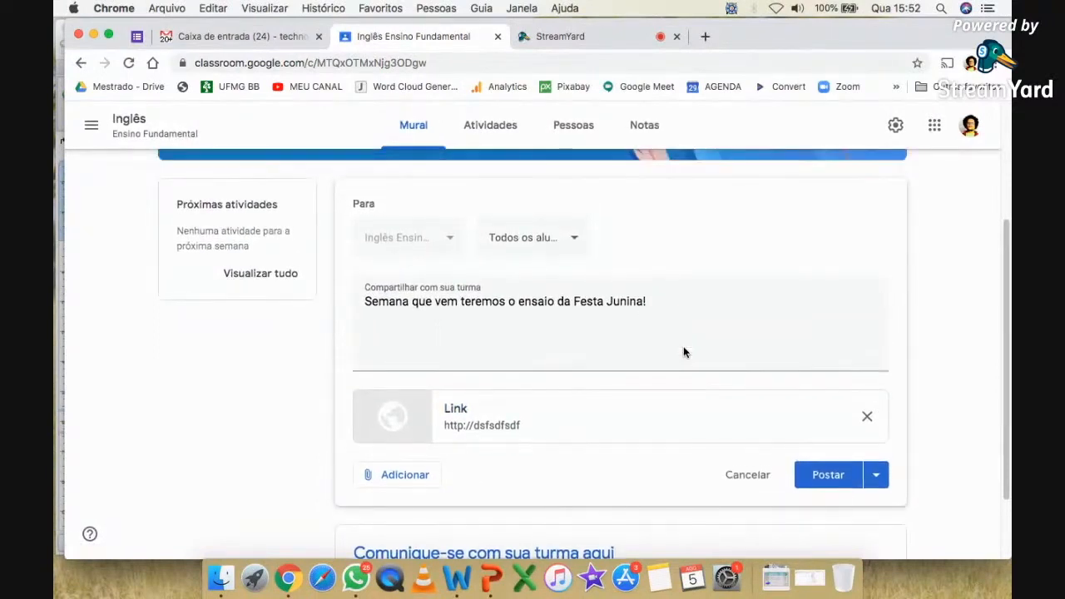
scroll(683, 352, "down", 1)
scroll(683, 352, "up", 1)
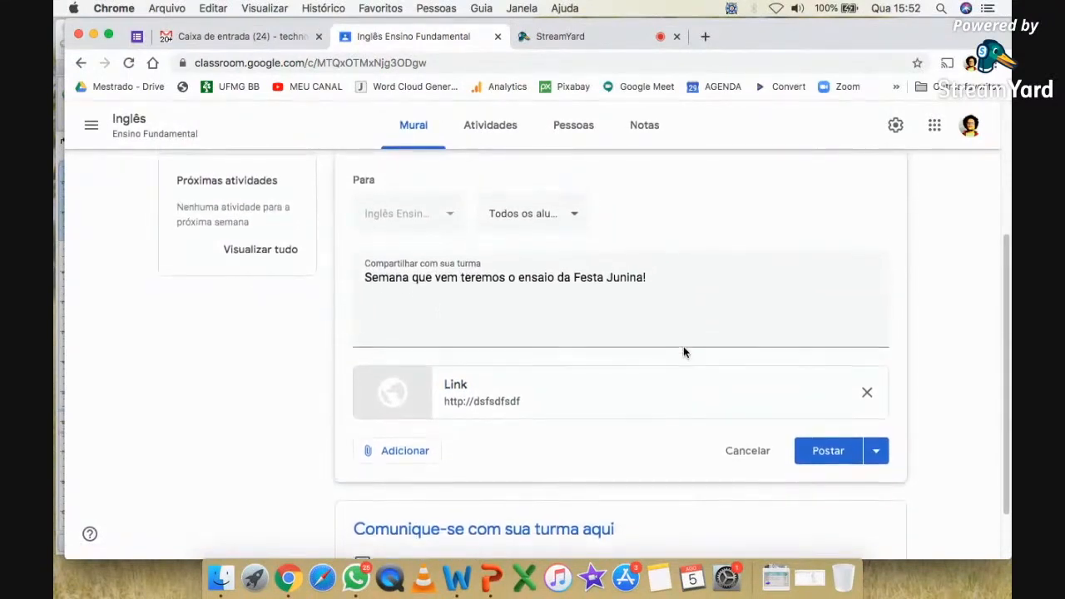
scroll(683, 352, "down", 1)
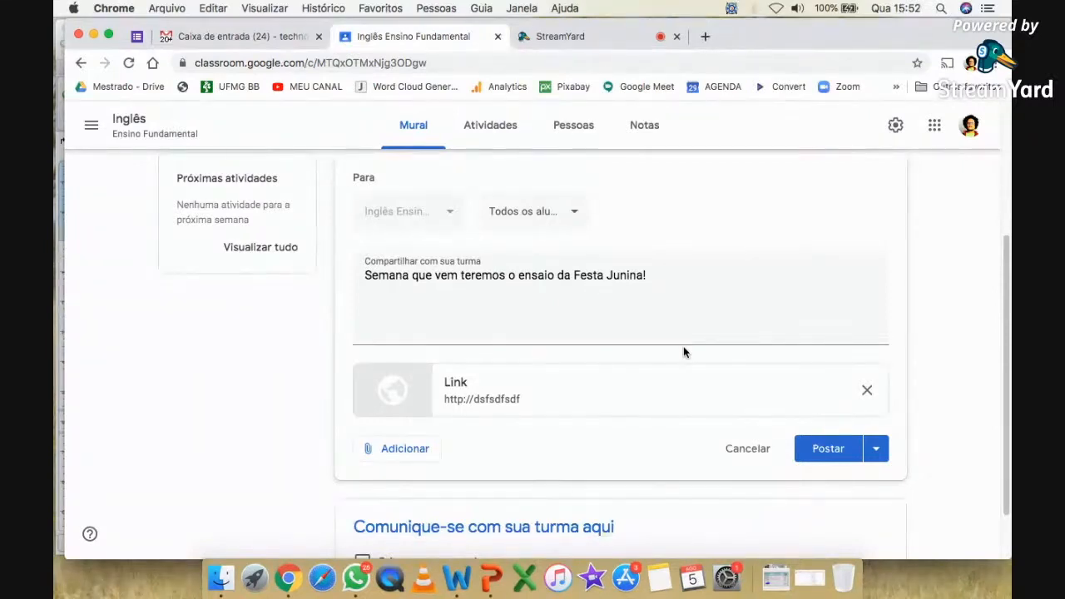
scroll(683, 350, "up", 1)
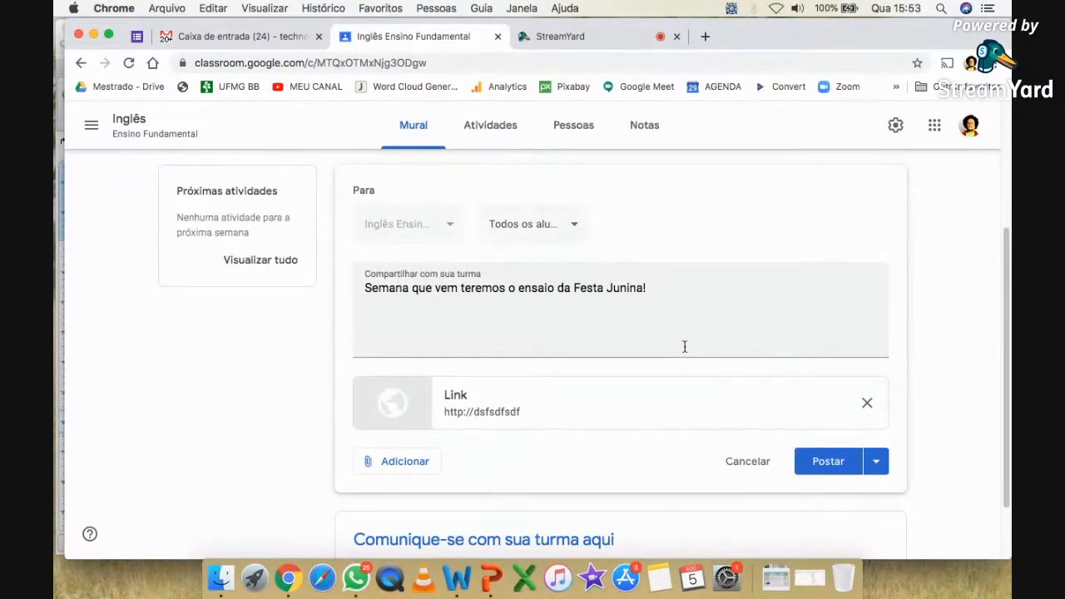
left_click(837, 462)
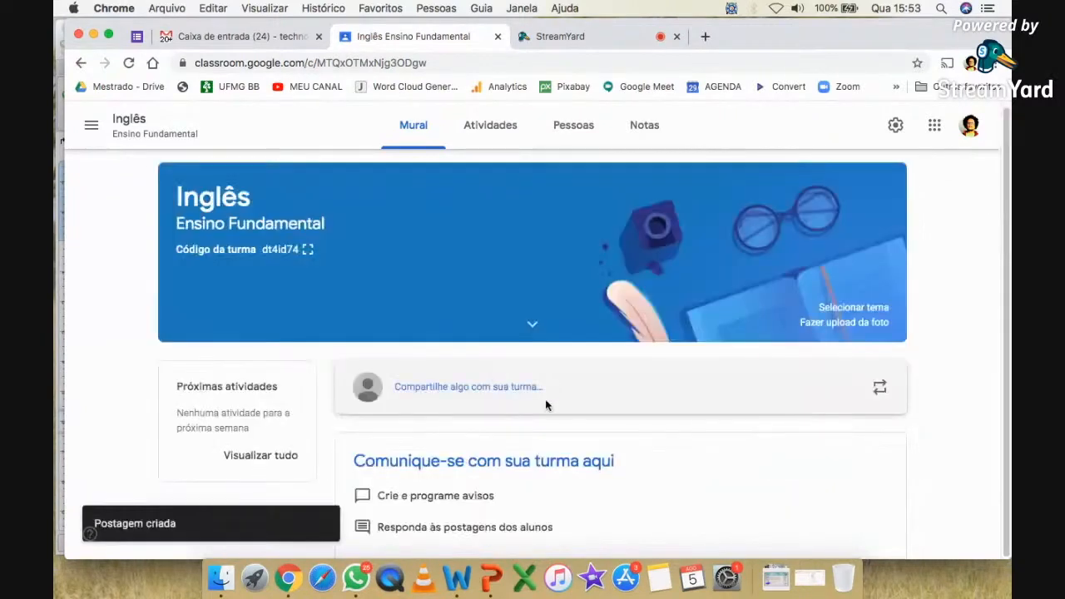
- Review the text and attached link of the published Festa Junina announcement on the Mural
scroll(699, 391, "down", 2)
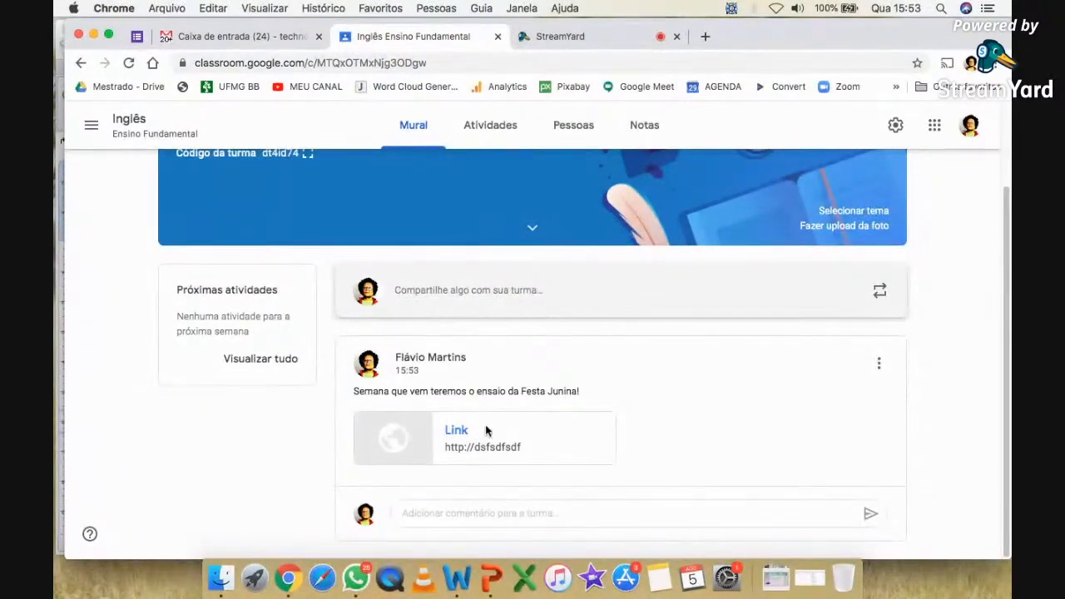
scroll(486, 431, "up", 1)
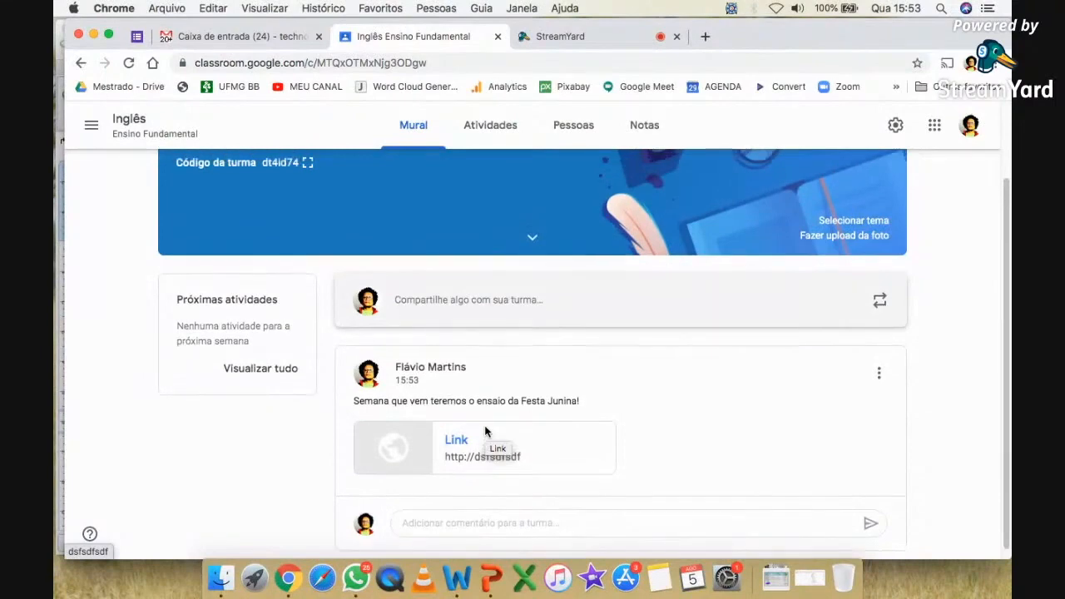
scroll(554, 388, "down", 1)
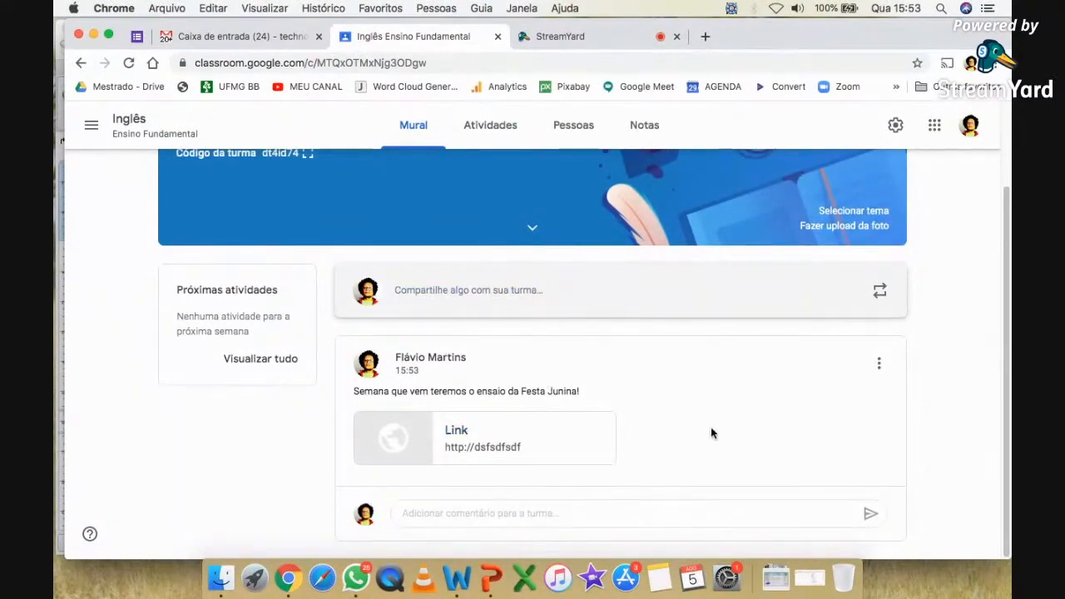
left_click_drag(492, 389, 666, 399)
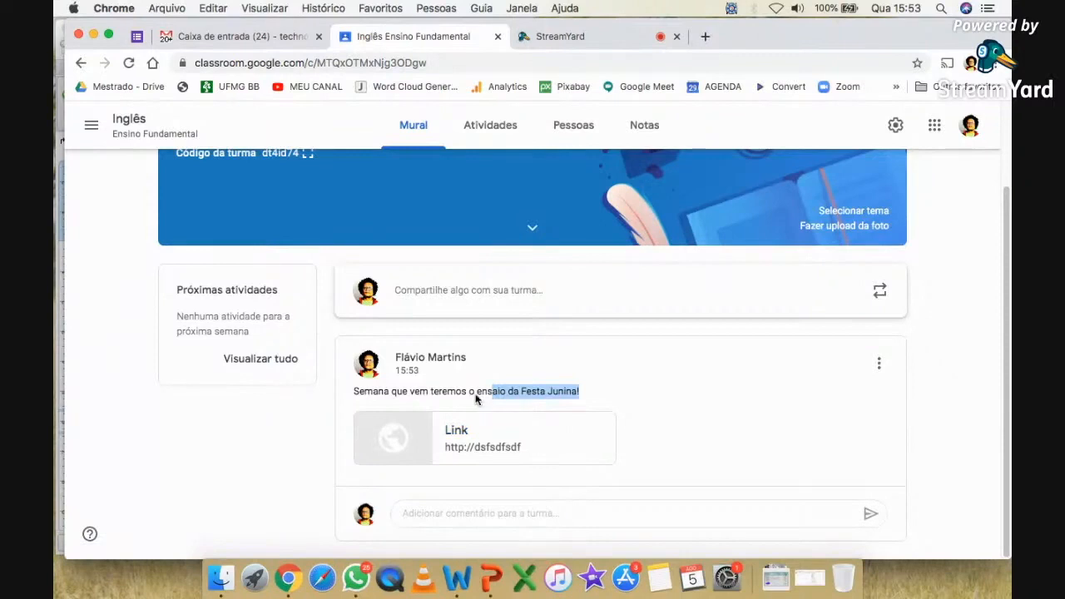
left_click_drag(456, 391, 516, 387)
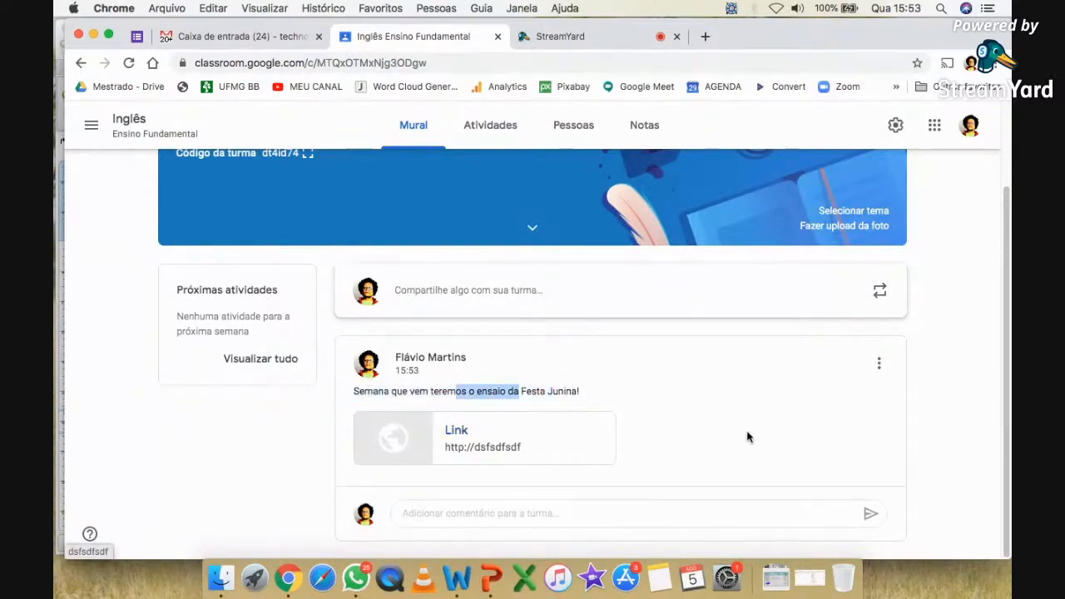
- Edit the published Festa Junina announcement to remove its attached link, and save the change
scroll(888, 386, "up", 5)
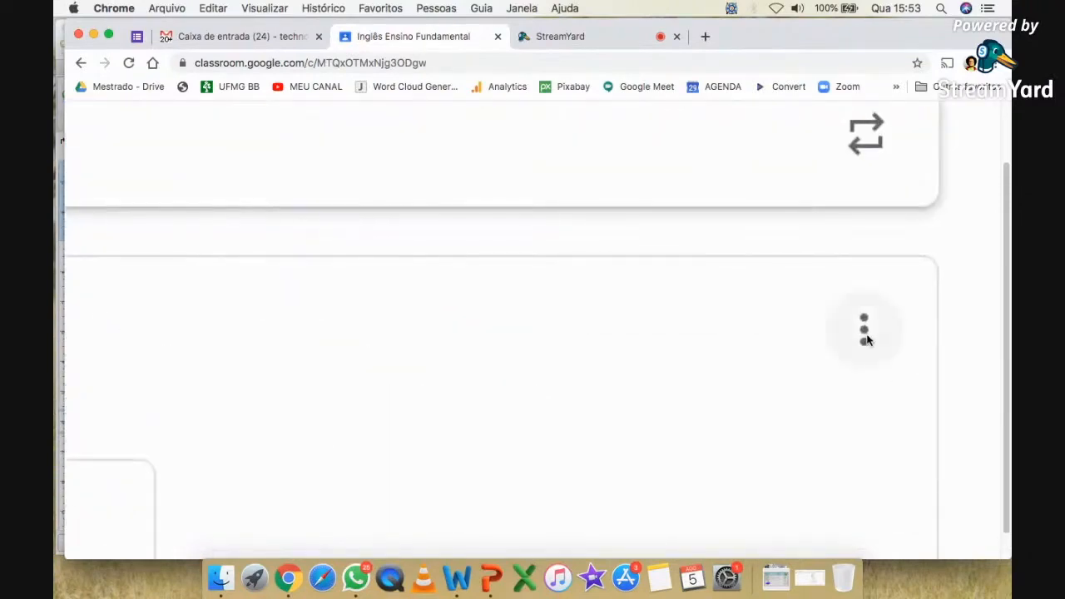
scroll(865, 338, "down", 5)
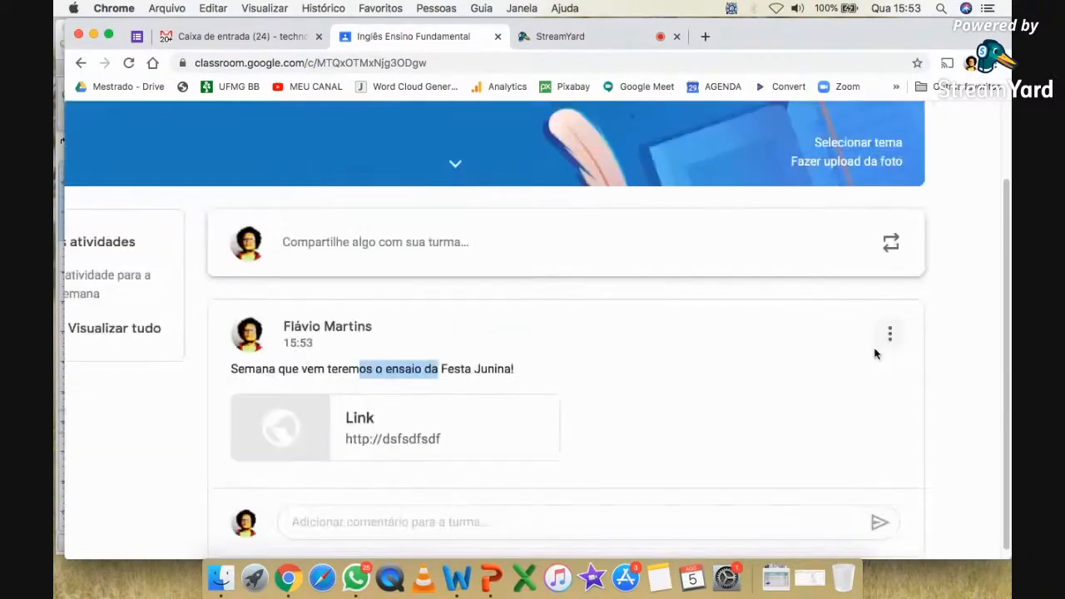
left_click(880, 364)
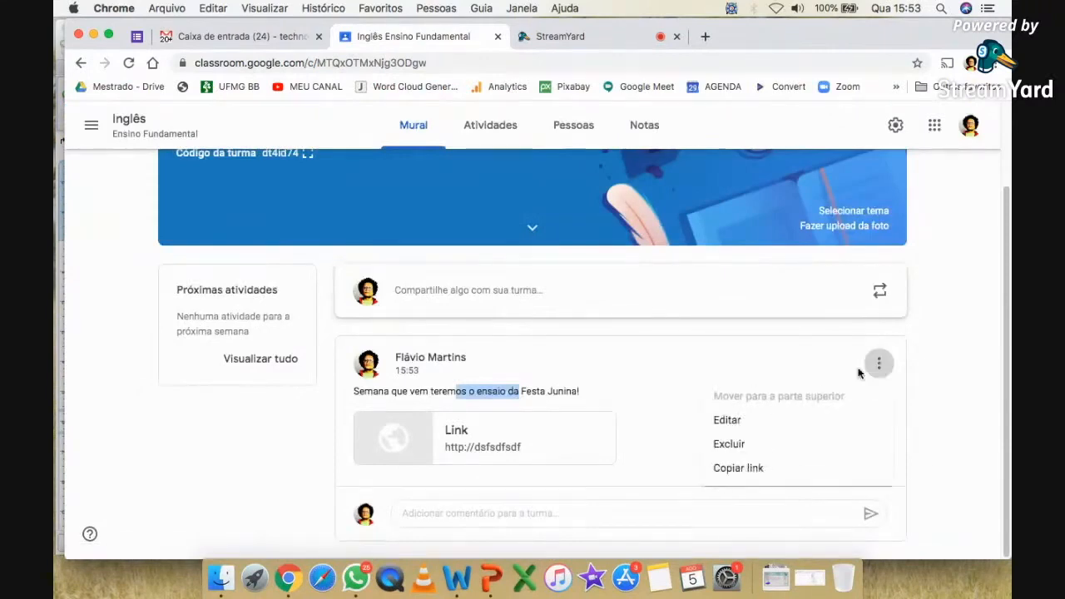
left_click(726, 421)
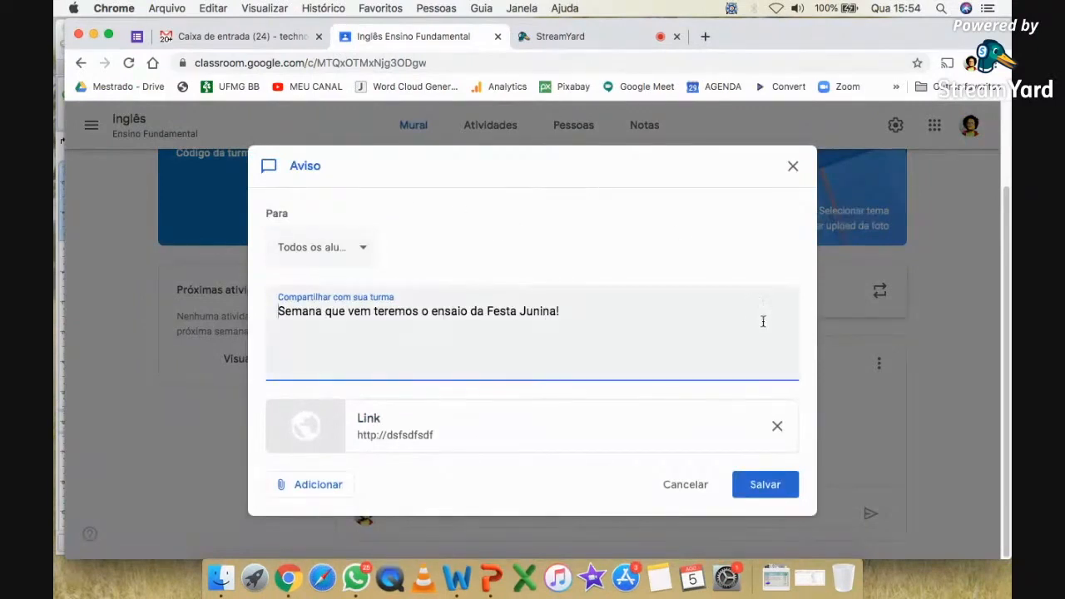
left_click(779, 428)
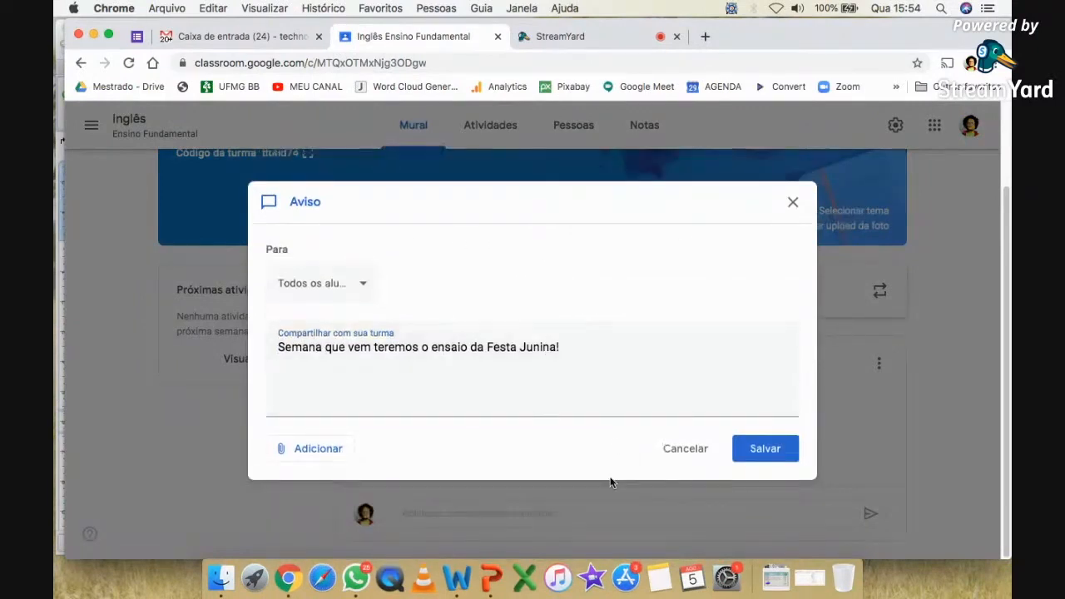
left_click(756, 450)
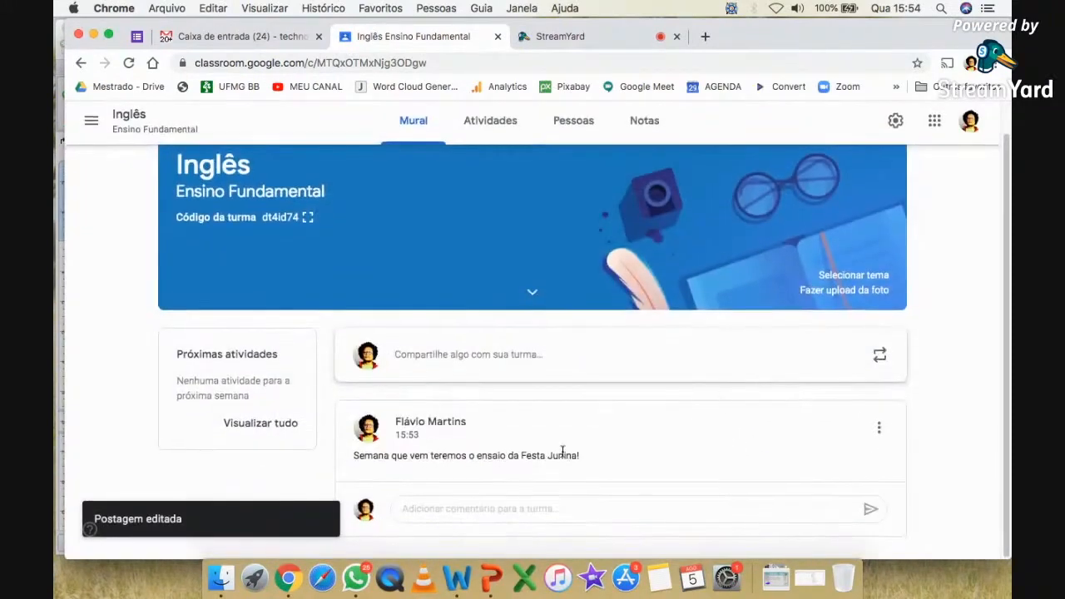
left_click_drag(584, 461, 349, 475)
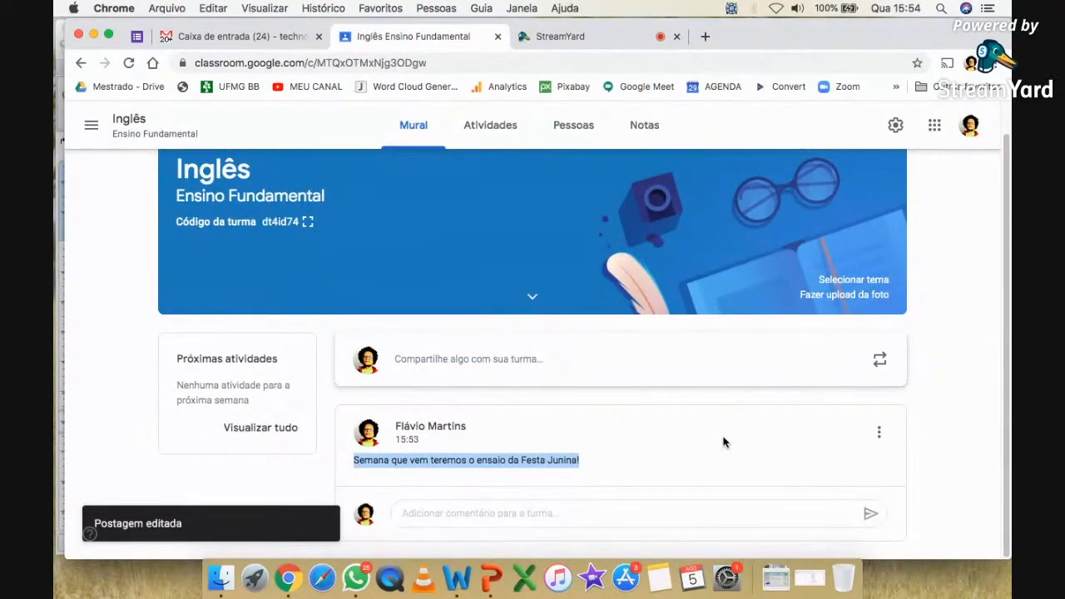
- Post a second class announcement on the Mural with the placeholder text "asdasdasdadasdasdasdasd"
left_click(562, 361)
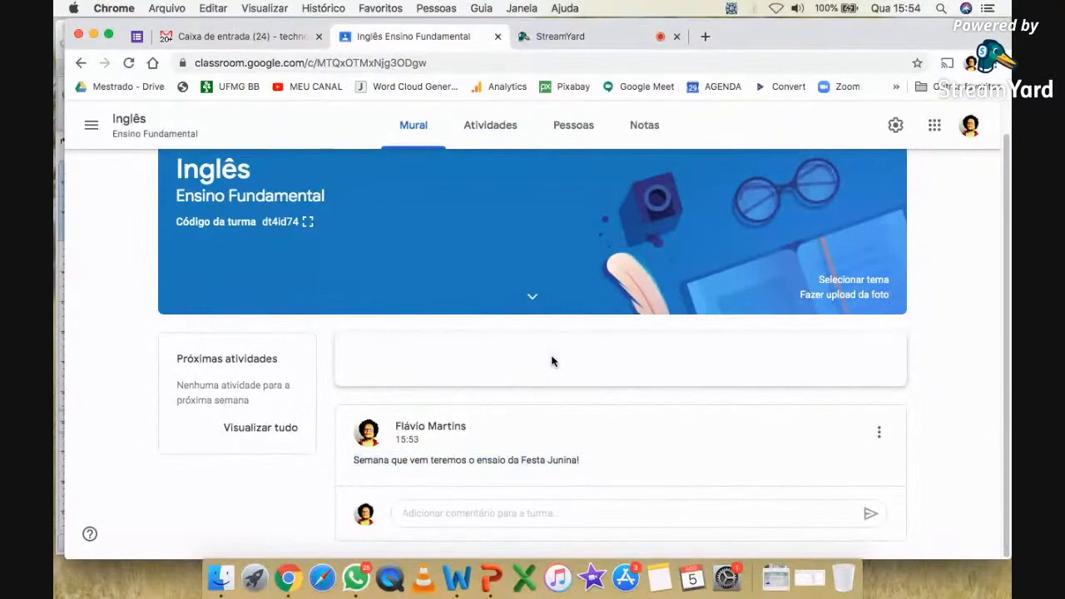
type("asdasdasdadasdasdasdasd")
scroll(582, 408, "down", 2)
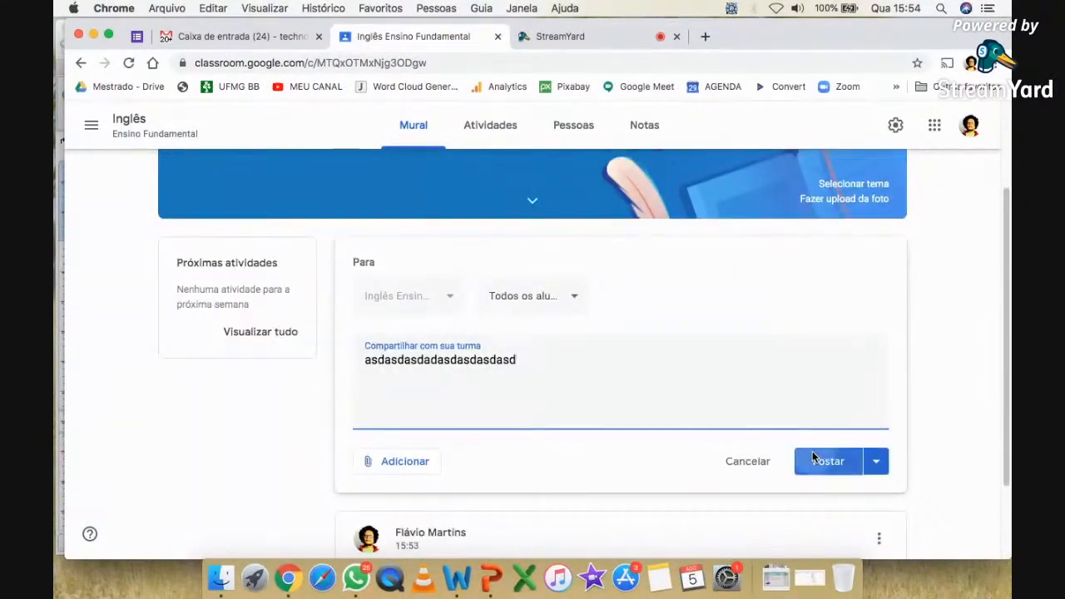
left_click(812, 453)
scroll(764, 456, "down", 3)
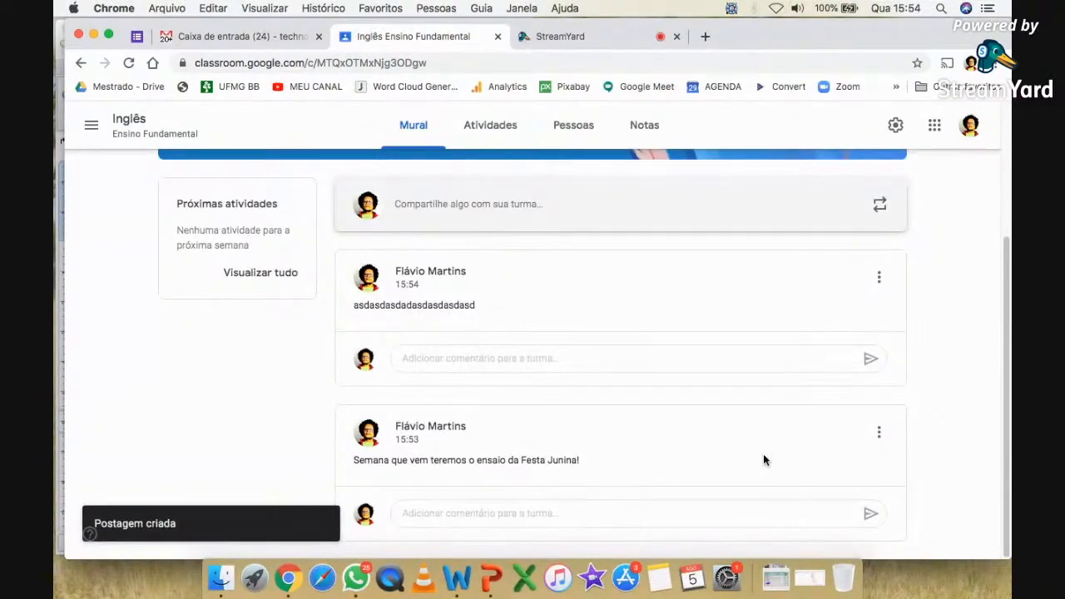
scroll(898, 380, "up", 1)
scroll(915, 391, "up", 1)
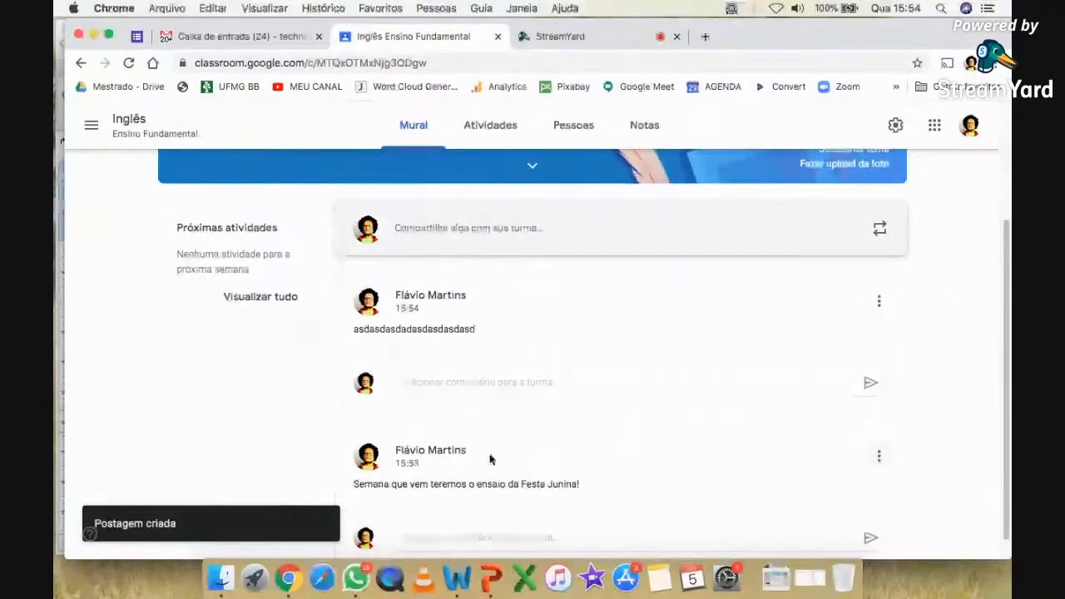
- Move the Festa Junina announcement to the start of the class Mural, above the placeholder post
double_click(395, 484)
left_click_drag(478, 478, 584, 484)
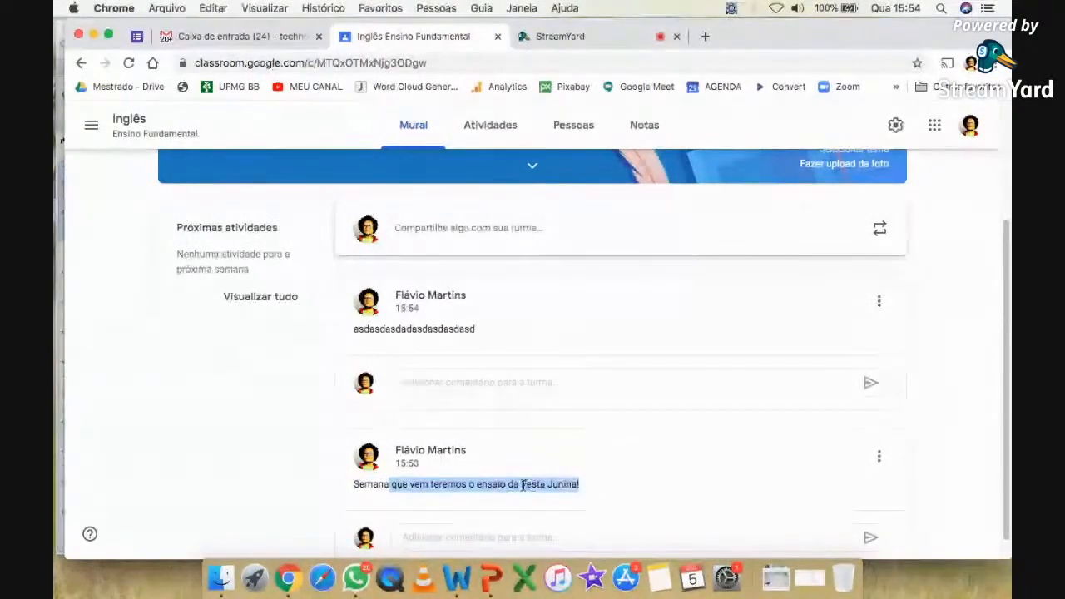
left_click(877, 455)
left_click(913, 447)
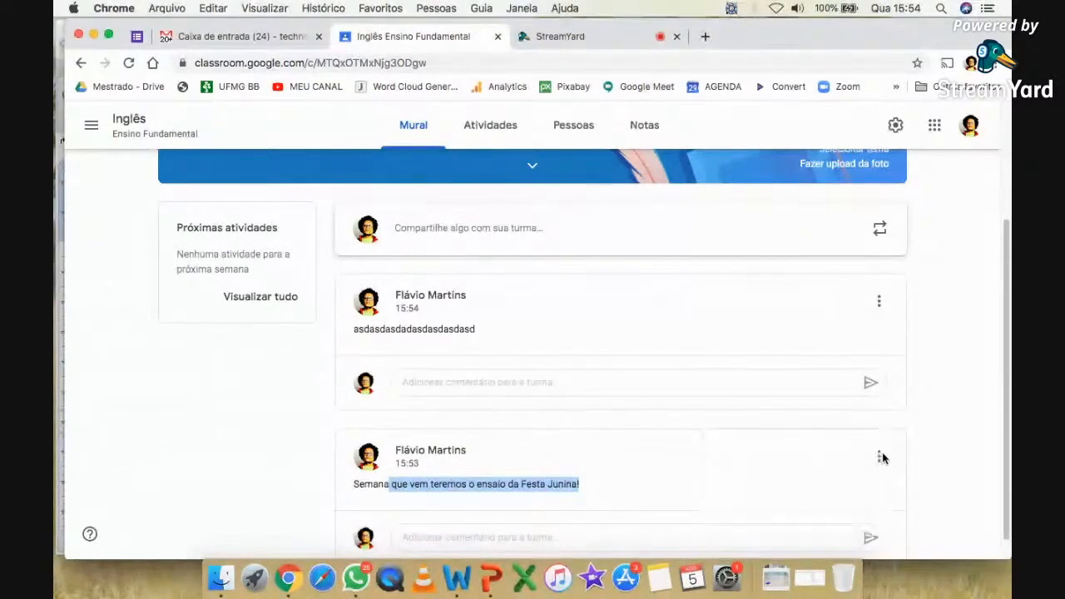
left_click(878, 456)
left_click(831, 446)
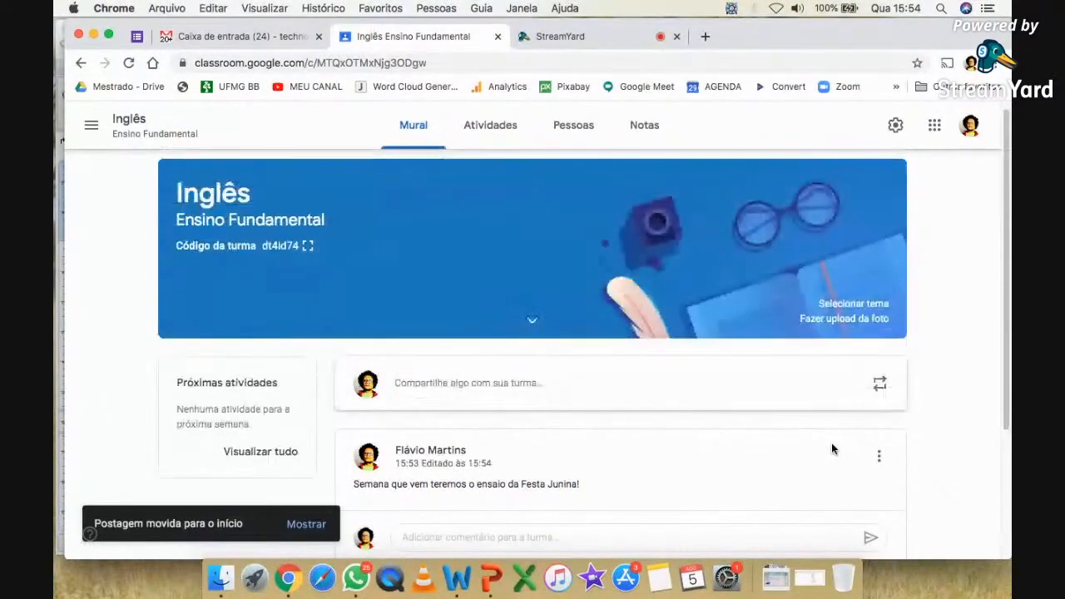
scroll(570, 453, "down", 3)
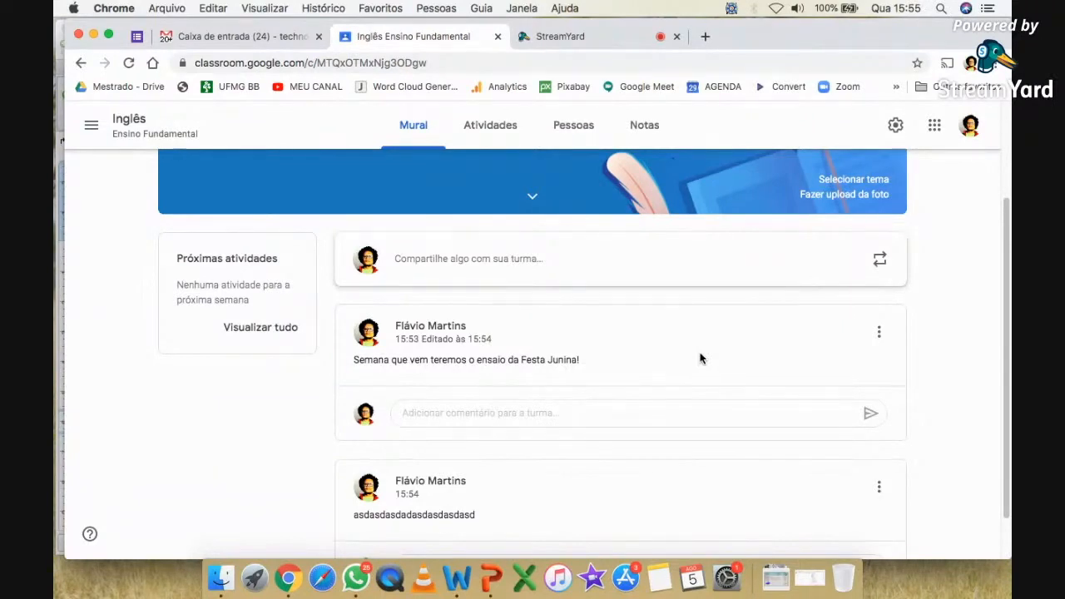
- Open the class's Pessoas page and look over the Professores and Alunos sections and the class code message
scroll(654, 373, "up", 1)
scroll(654, 372, "up", 4)
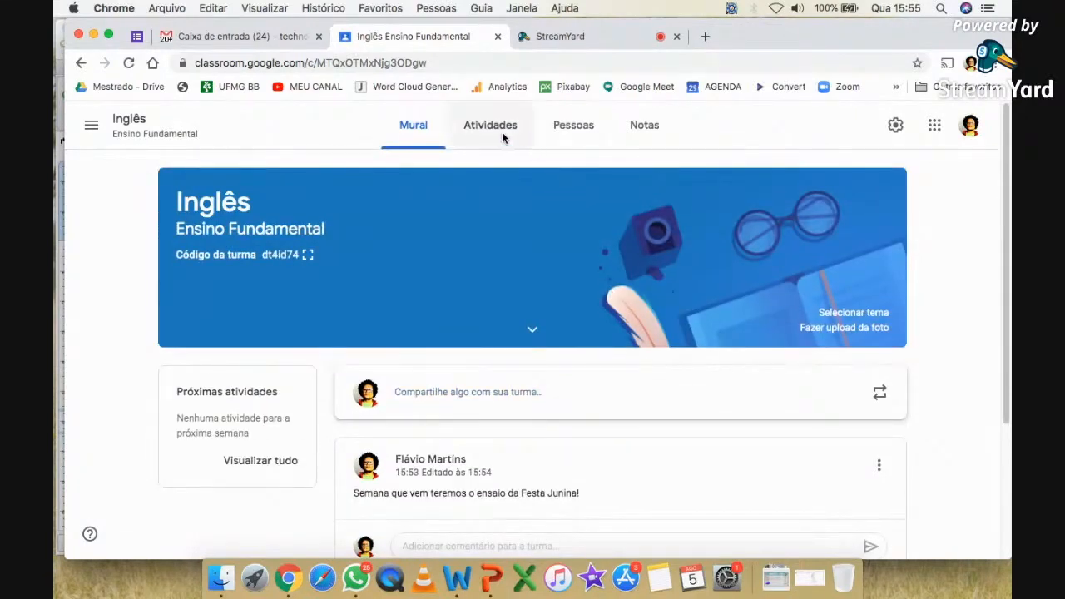
scroll(500, 143, "up", 2)
scroll(499, 144, "up", 3)
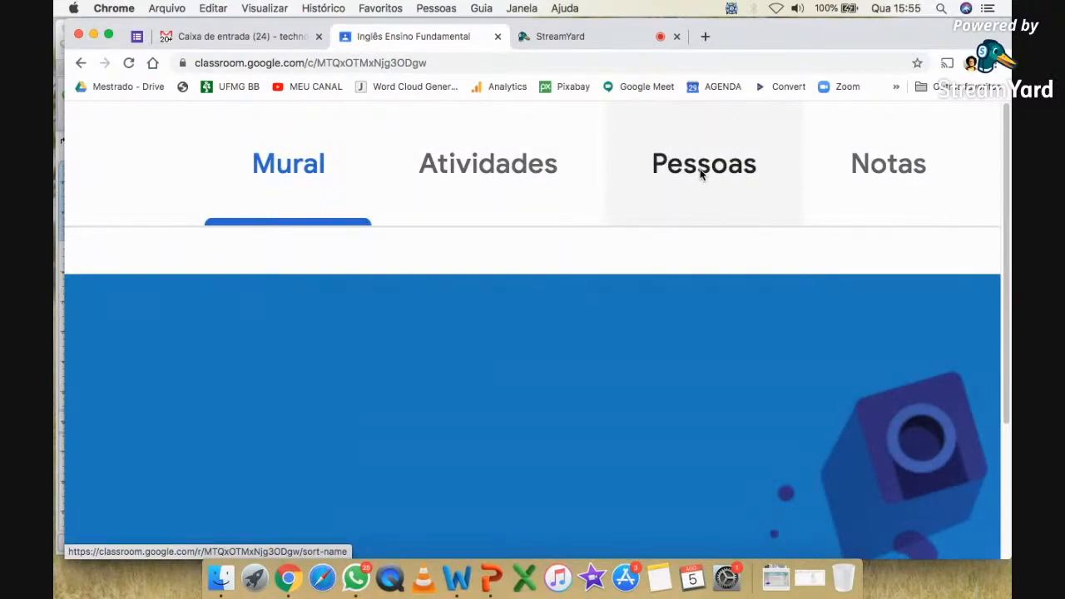
scroll(702, 174, "down", 5)
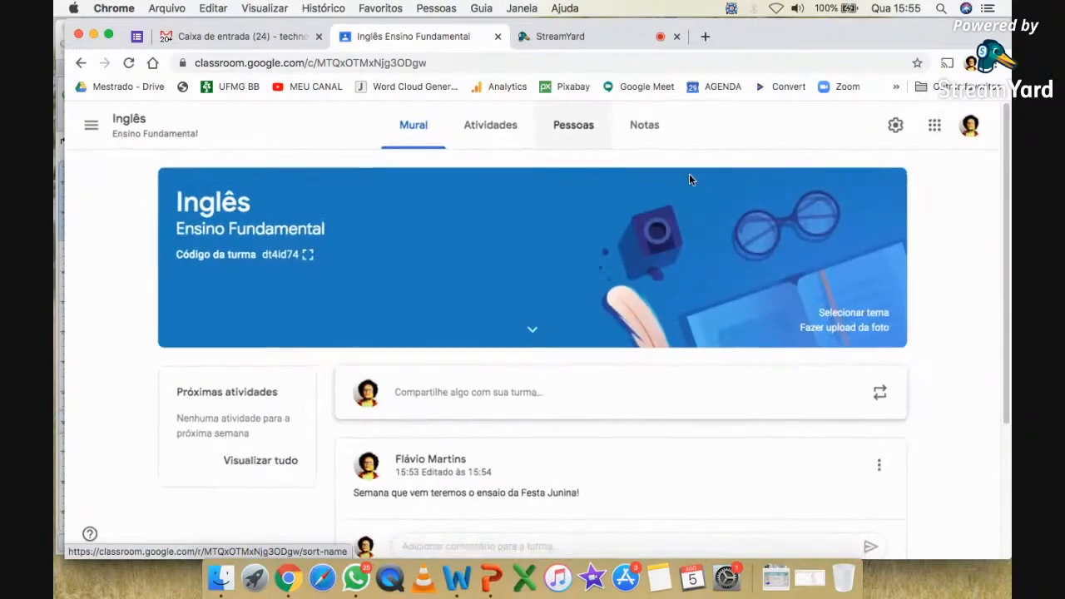
left_click(574, 125)
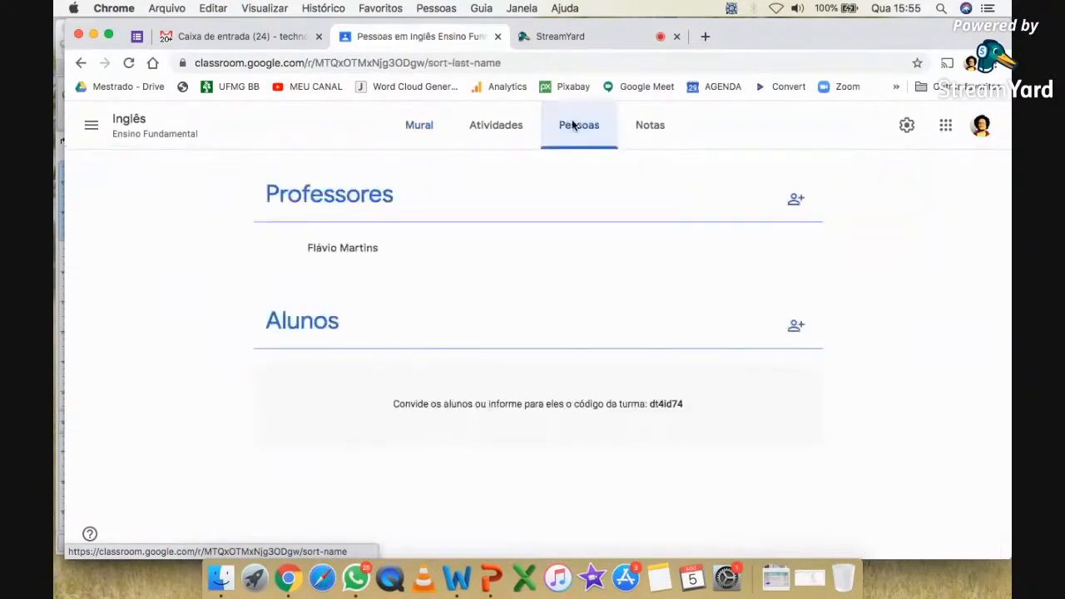
scroll(569, 386, "up", 5)
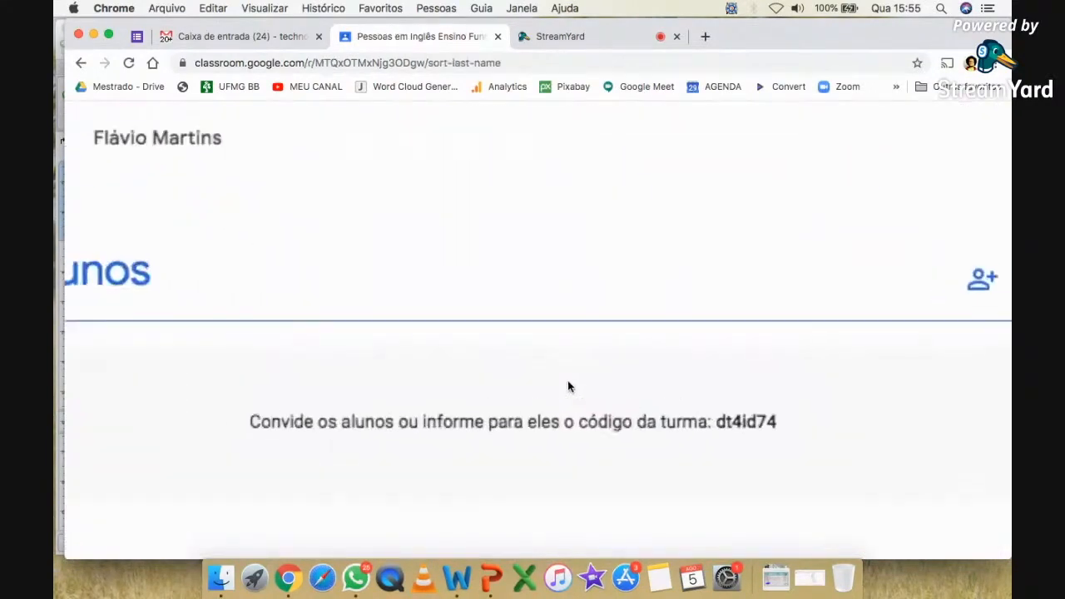
scroll(569, 386, "down", 4)
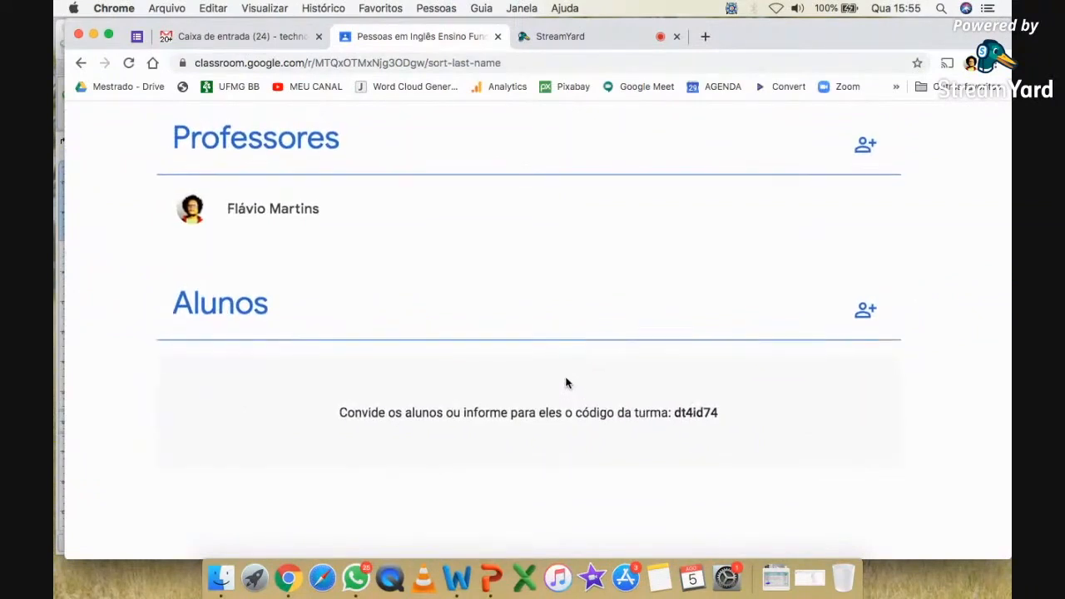
- Invite another teacher to the class by searching for the colleague's name, choosing their Gmail address and sending the invitation
scroll(567, 382, "up", 1)
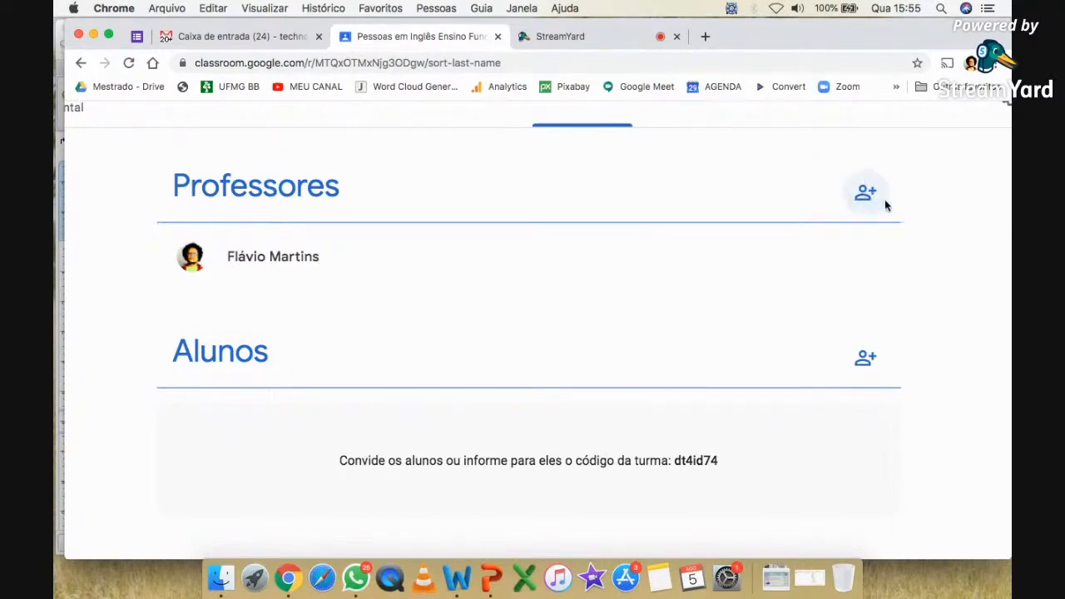
scroll(886, 205, "up", 5)
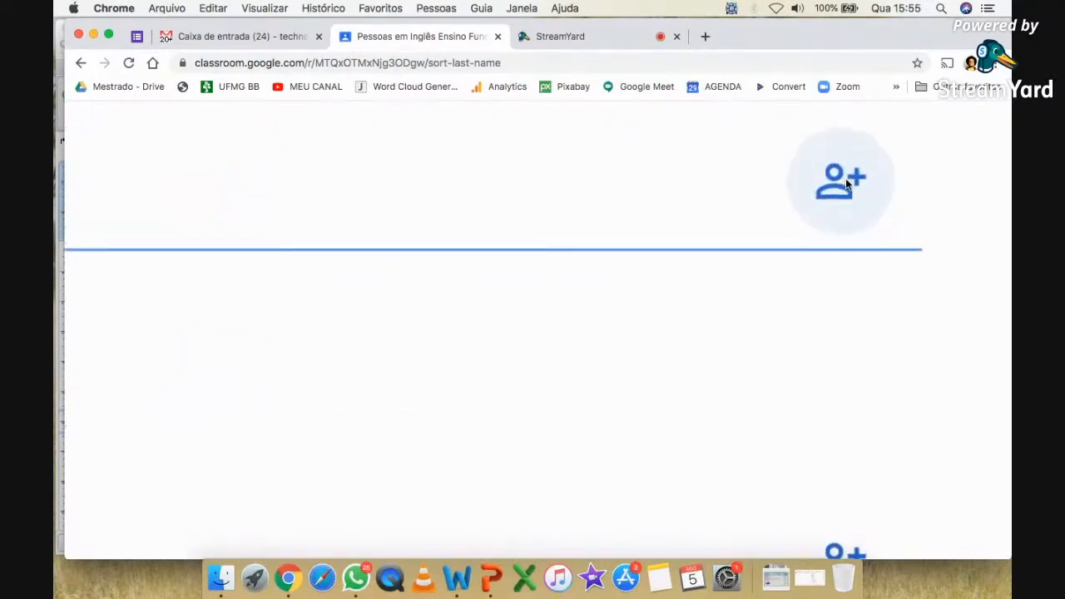
scroll(846, 179, "down", 5)
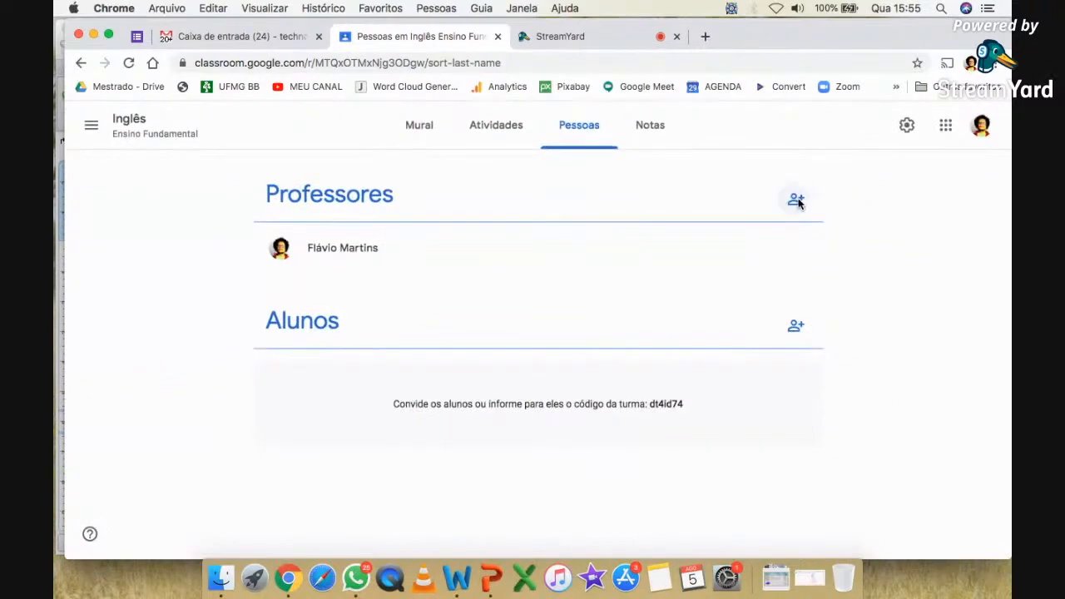
left_click(795, 200)
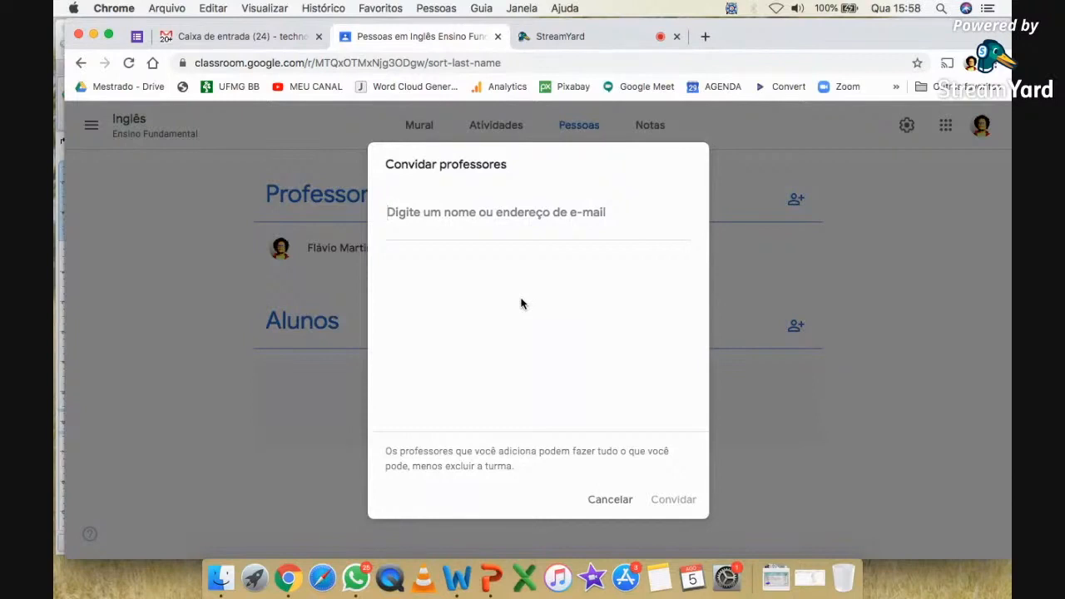
type("jacq")
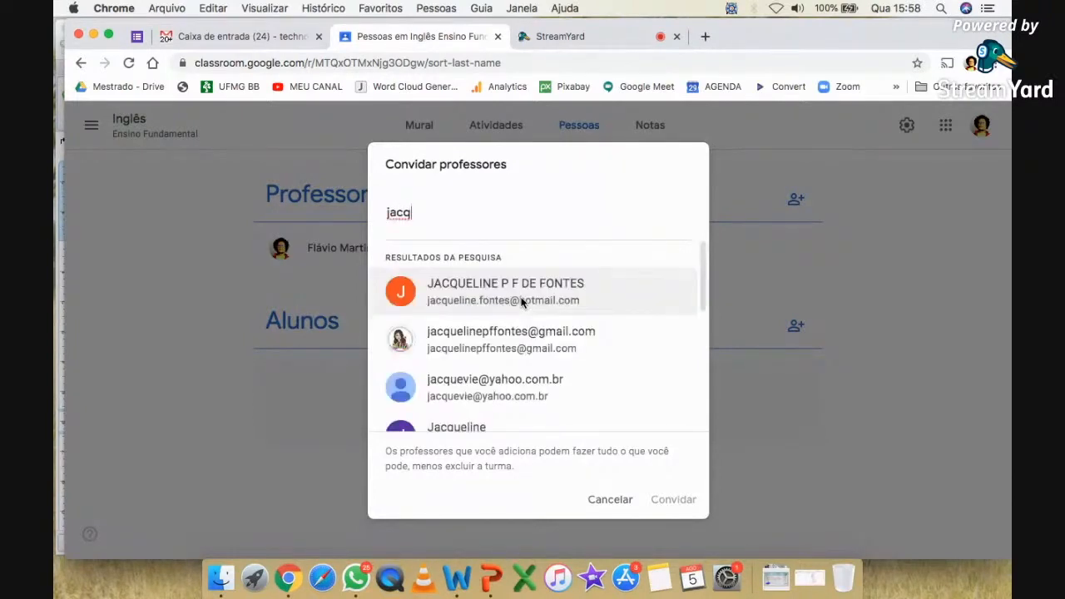
left_click(559, 333)
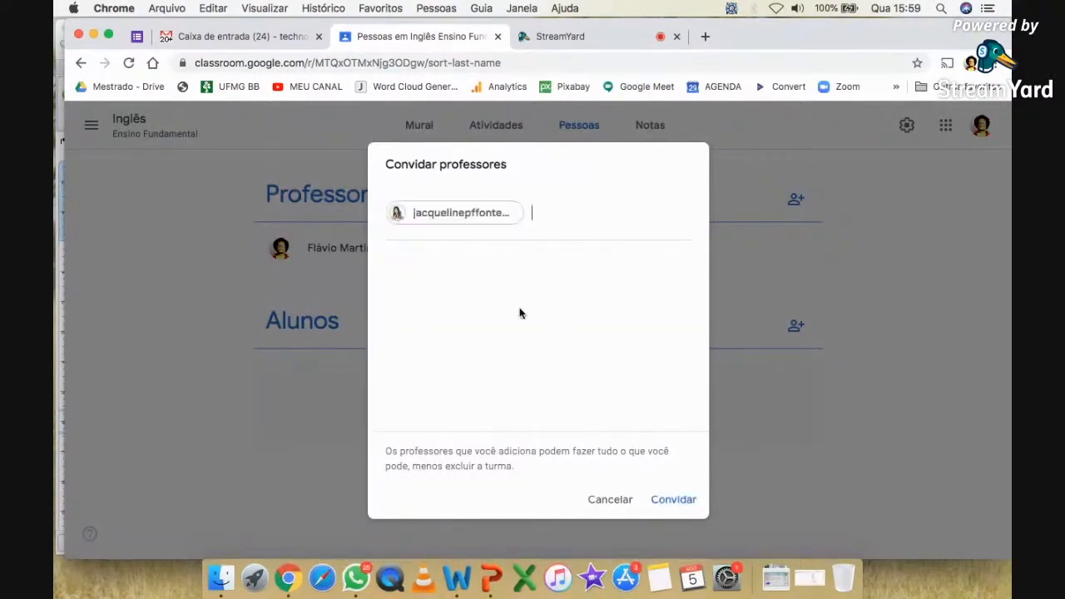
left_click(675, 500)
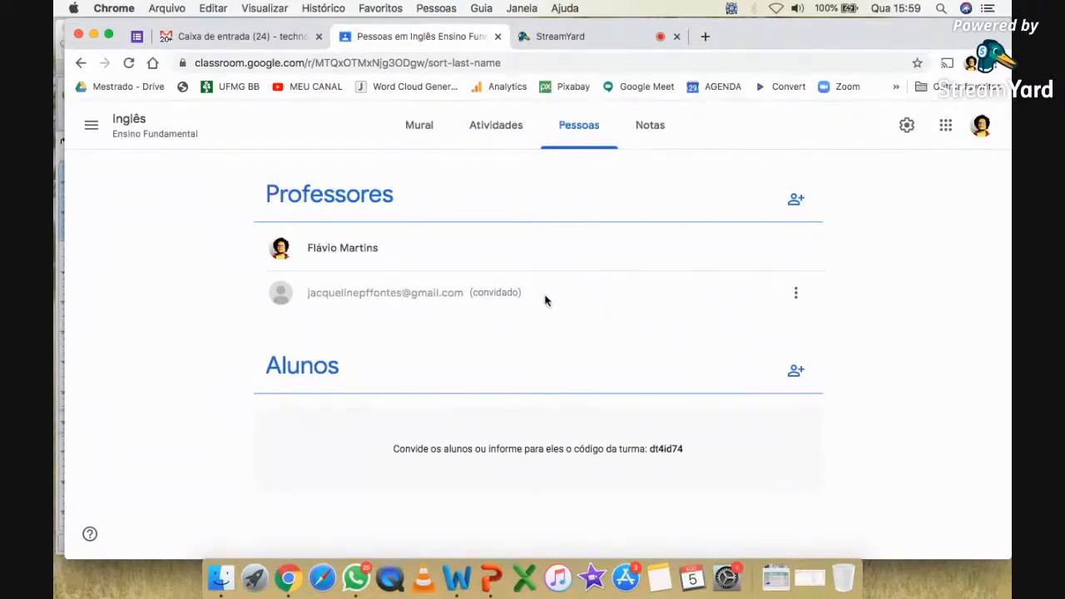
- Remove the invited teacher from the Professores list and confirm the removal
left_click(796, 296)
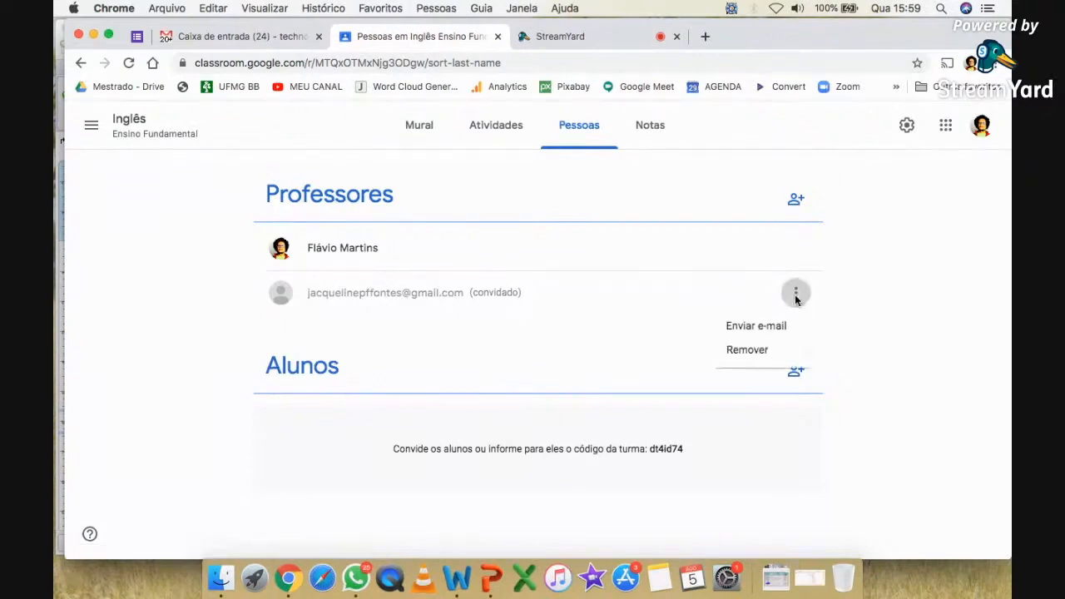
left_click(761, 346)
left_click(617, 369)
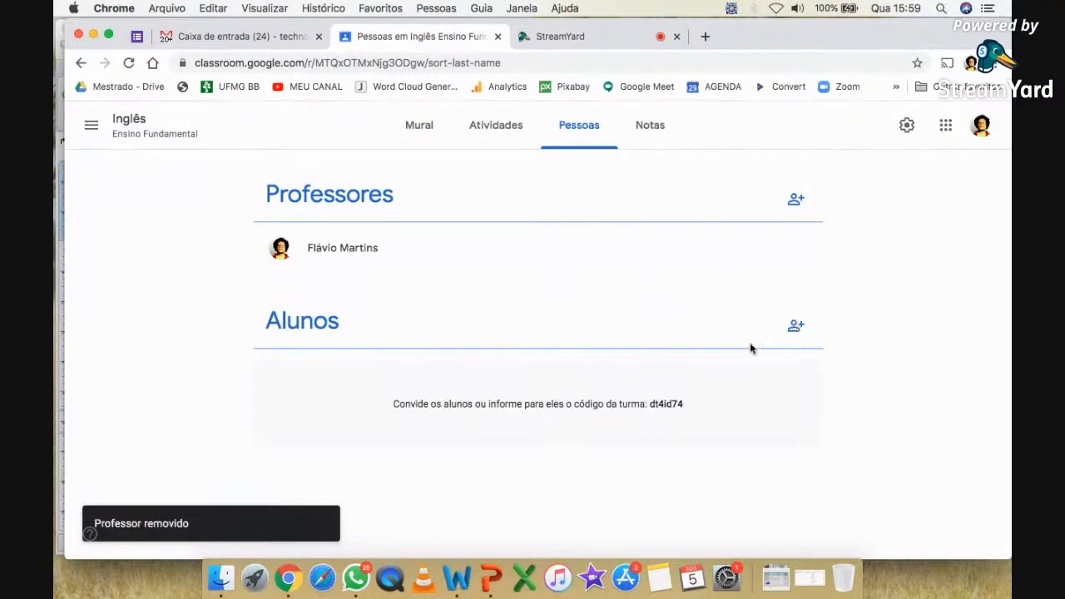
- Invite the same contact to the class as a student, choosing their Gmail address from the suggestions
left_click(792, 327)
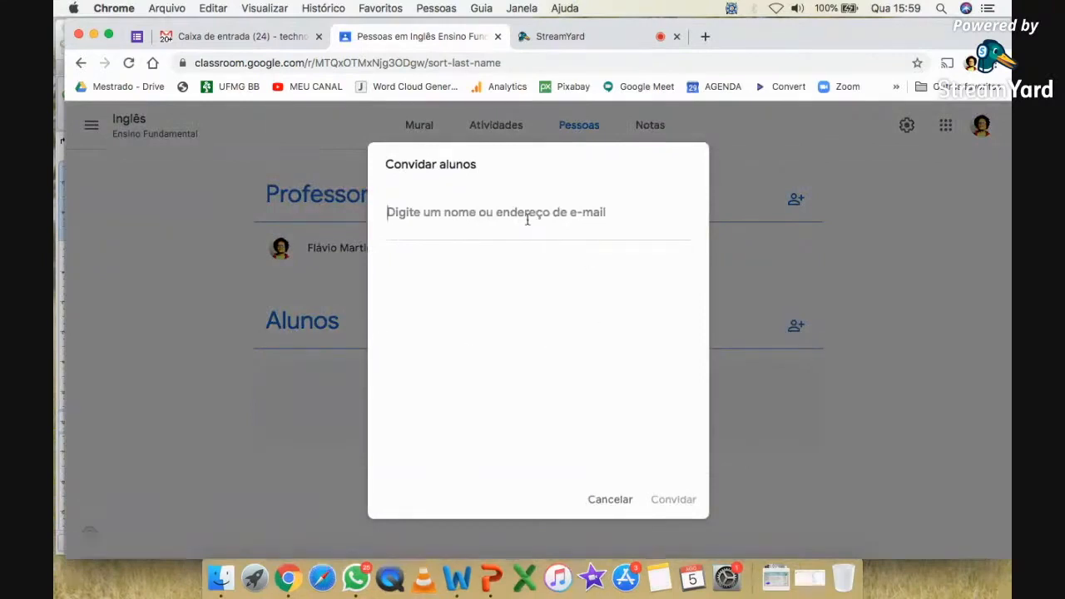
type("jacquel")
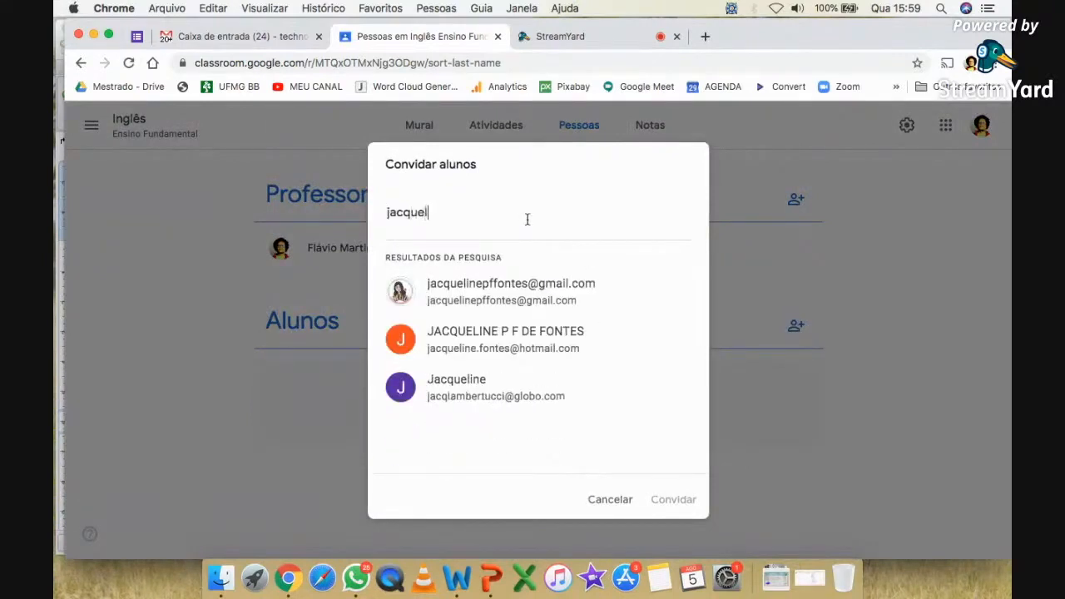
left_click(503, 296)
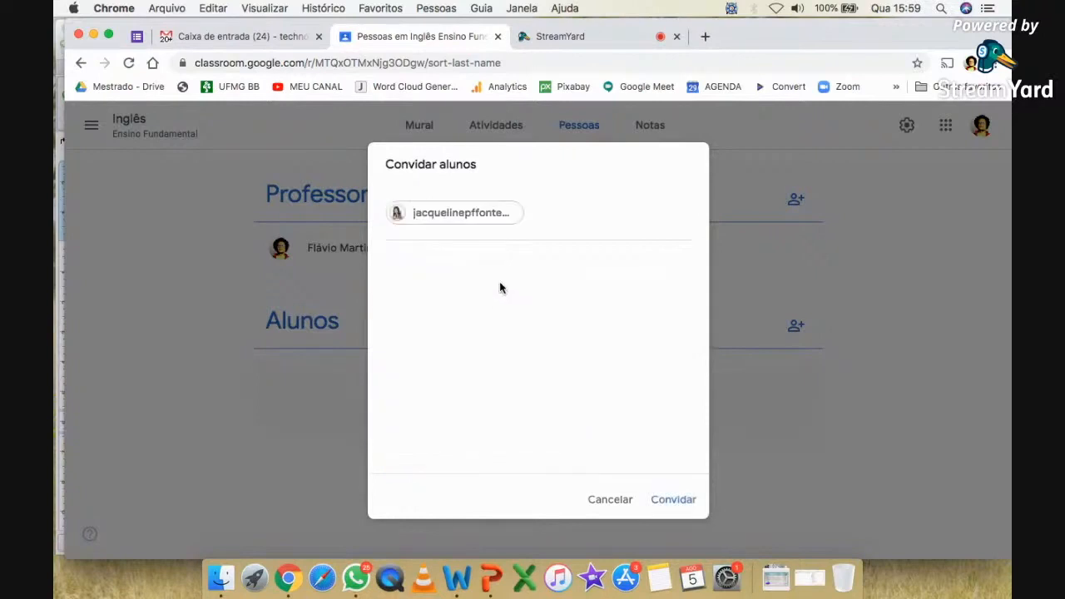
left_click(670, 500)
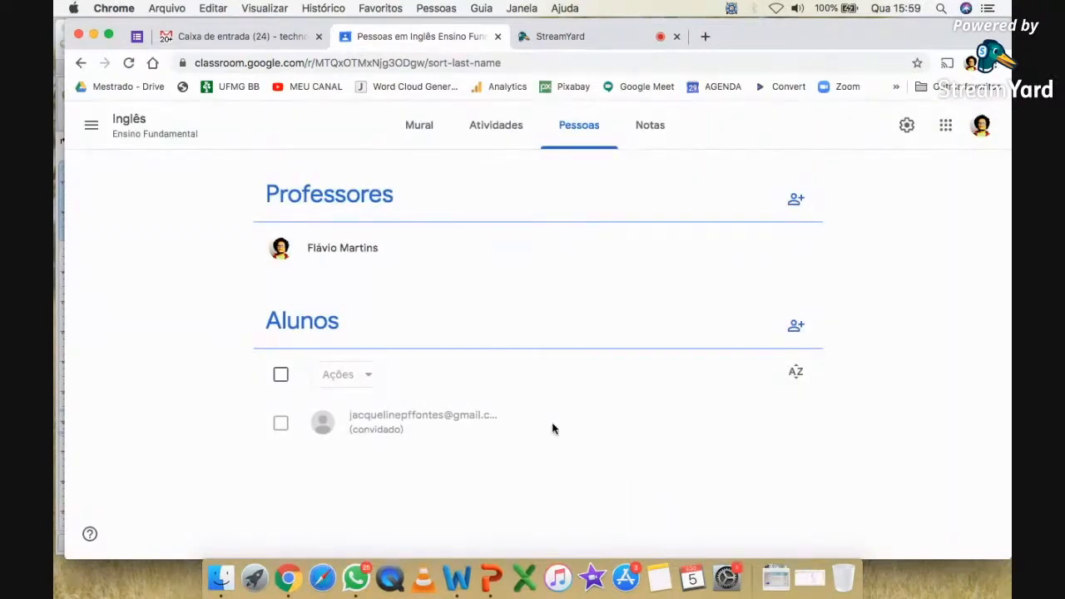
left_click(795, 326)
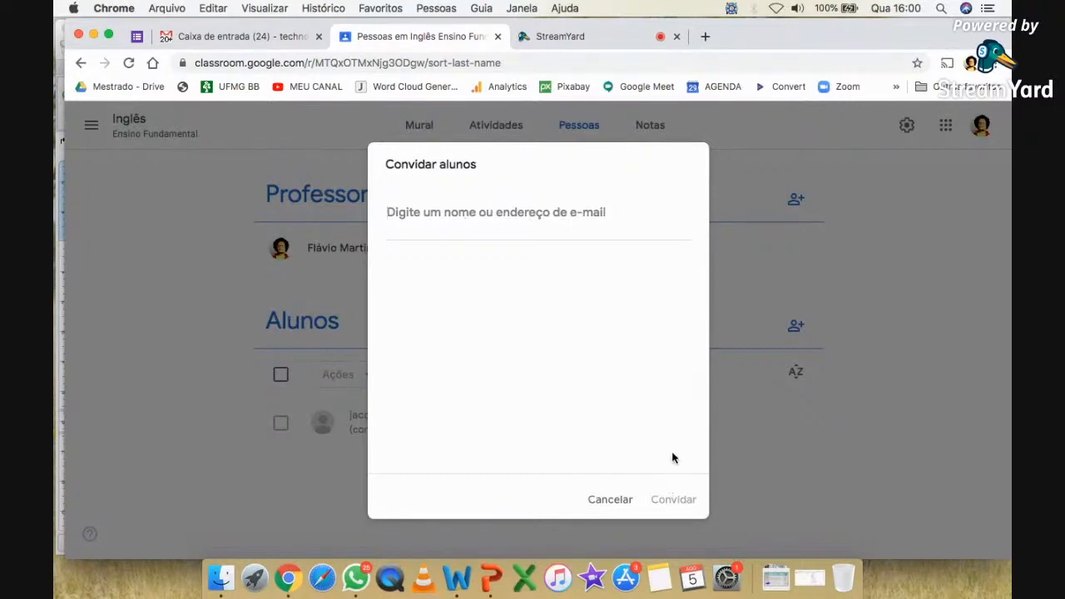
left_click(610, 500)
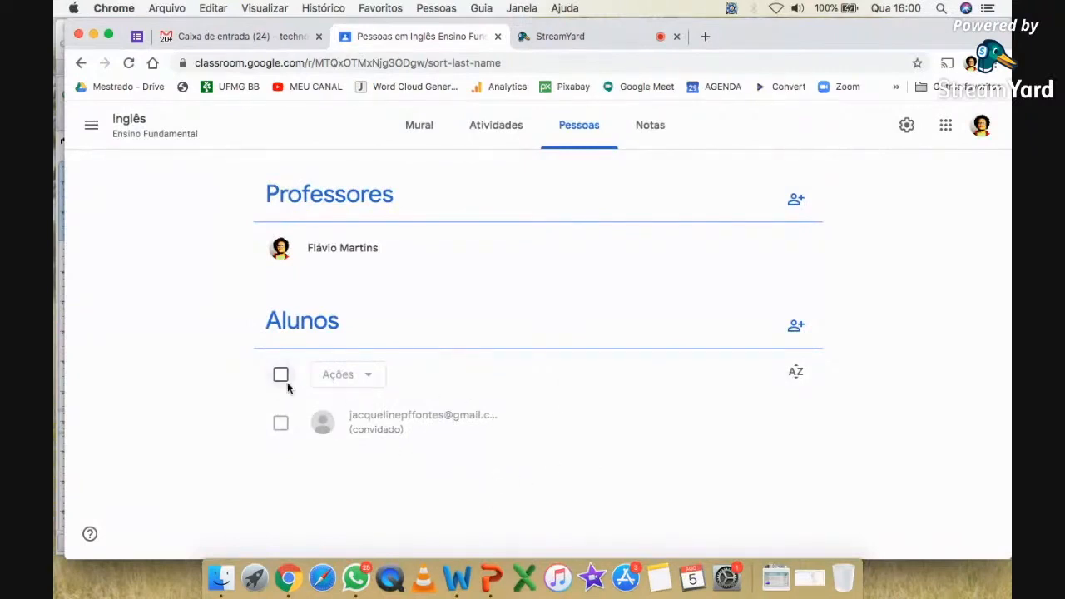
- Select all students in the Alunos list and start an e-mail to them
right_click(305, 349)
left_click(249, 388)
scroll(313, 385, "up", 5)
scroll(252, 385, "down", 5)
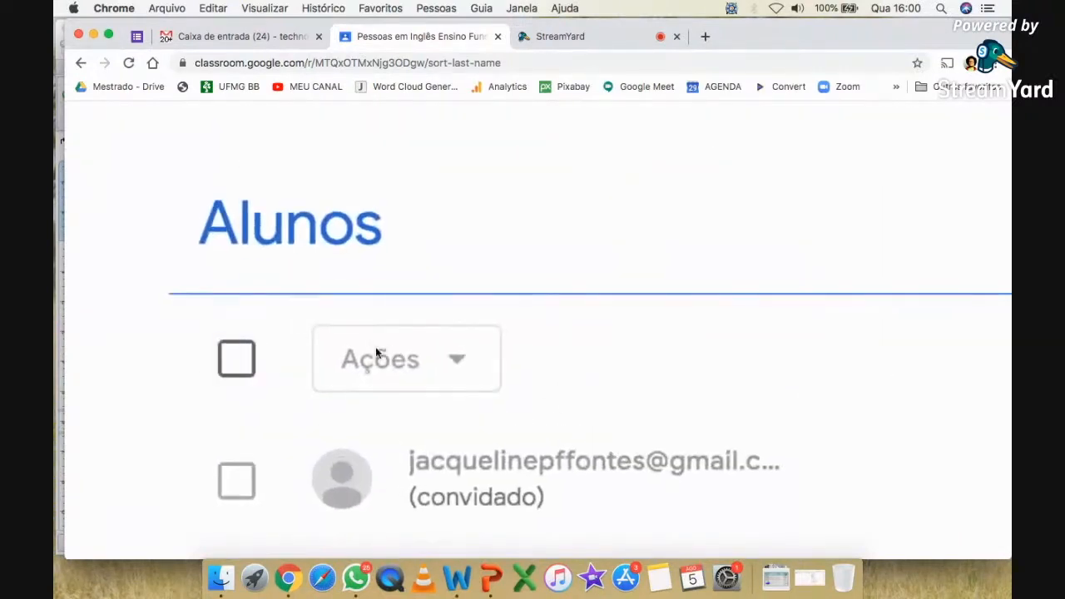
left_click(264, 357)
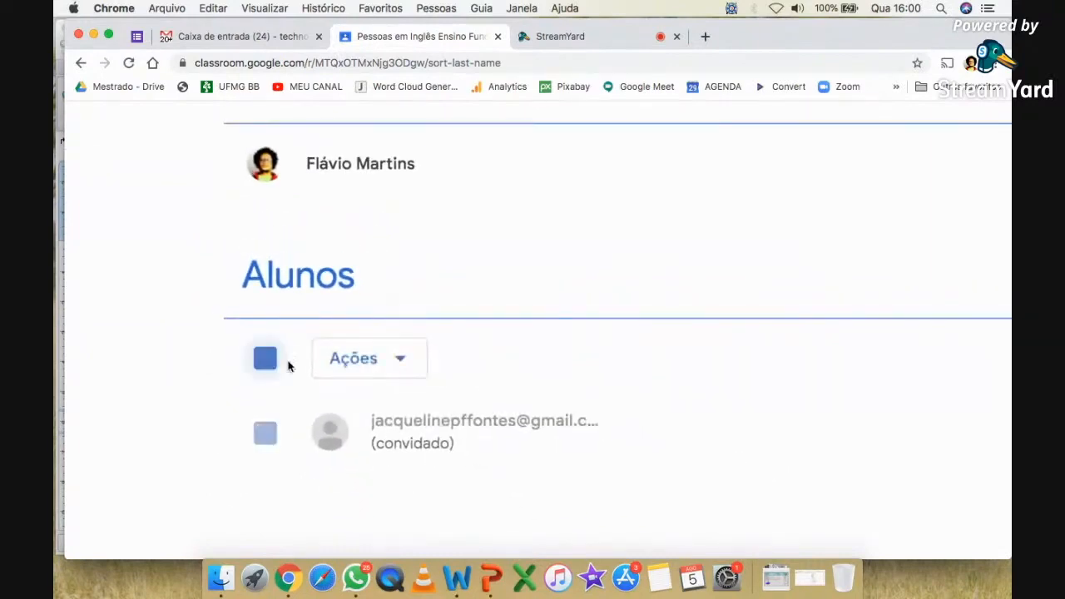
left_click(400, 360)
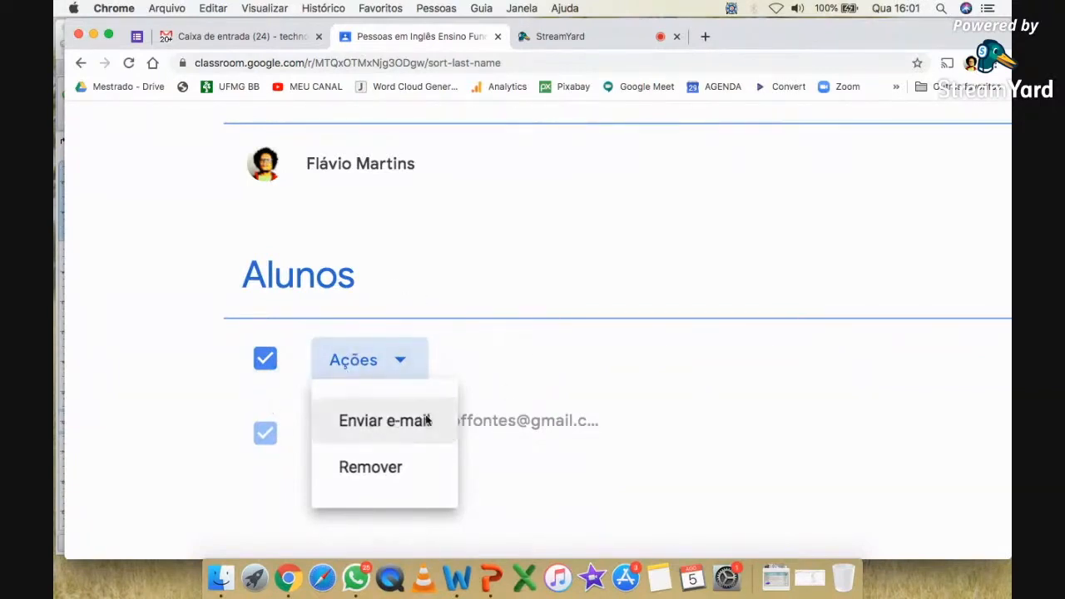
left_click(390, 421)
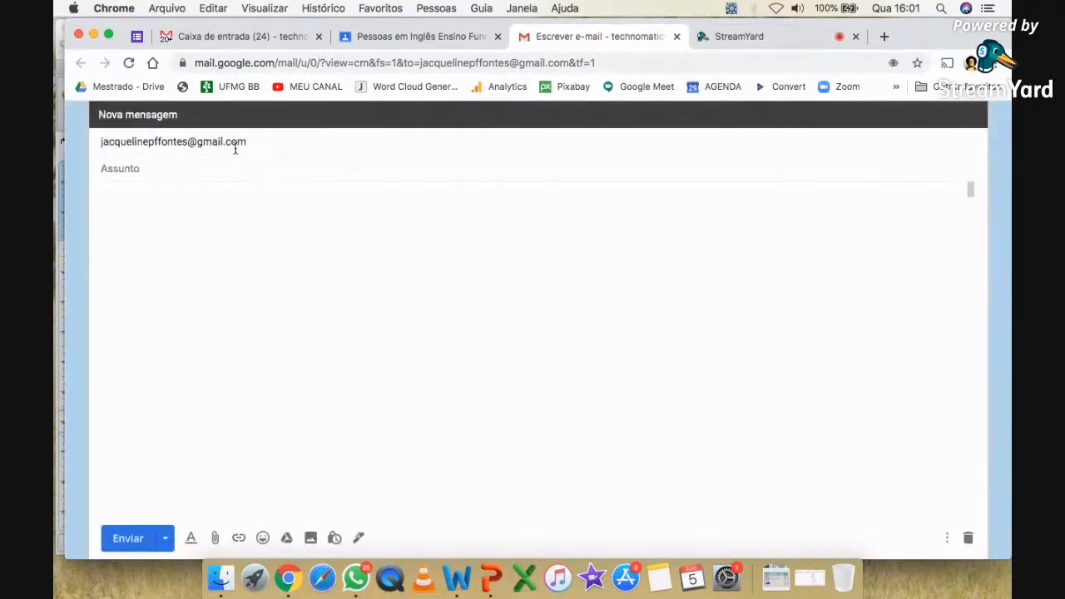
- Send the student an e-mail with the subject "ttyrtytry" and the message "rtyrtyrtyrtyrtyrty"
type("ttyrtytry")
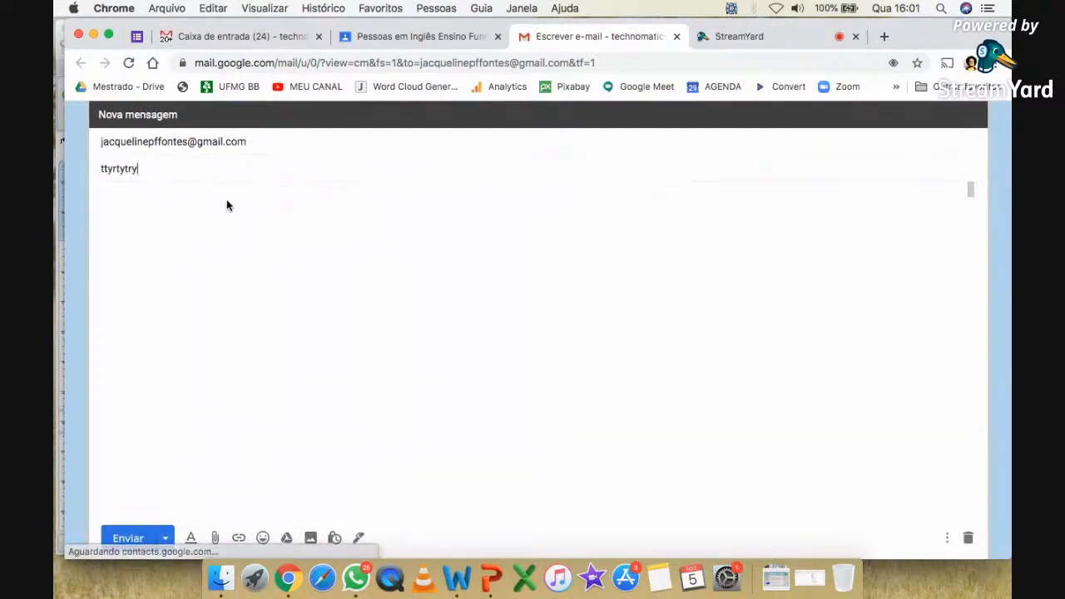
key("super+Return")
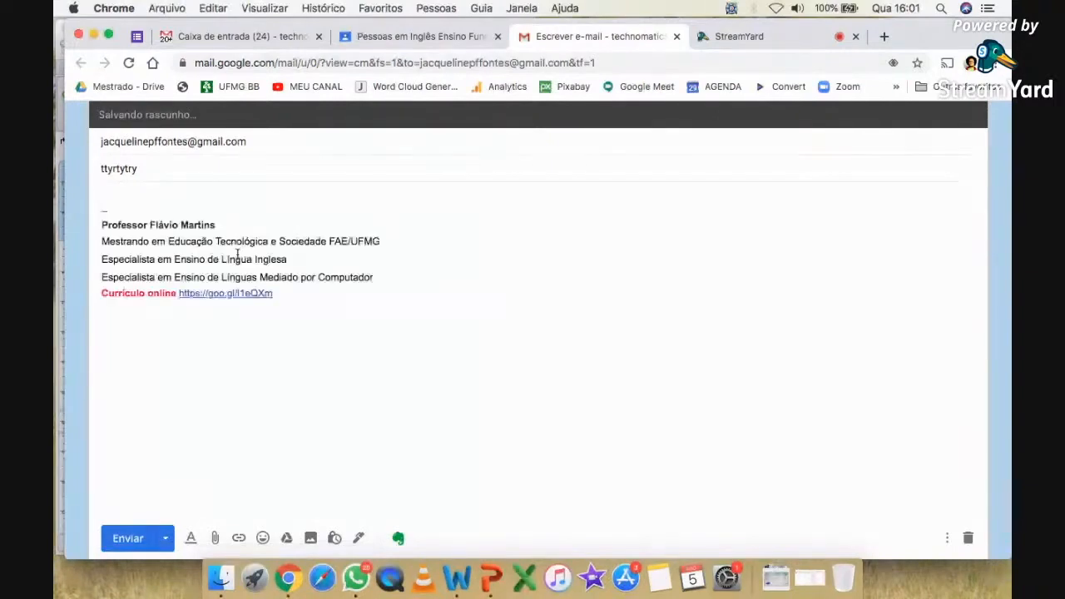
left_click(142, 202)
type("rtyrtyrtyrtyrtyrty")
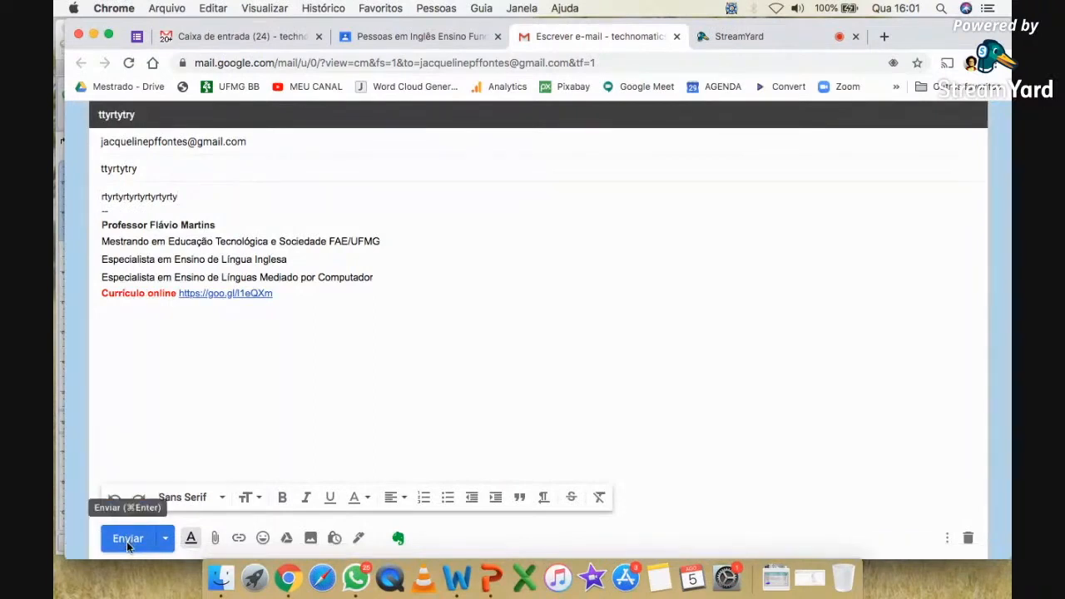
left_click(127, 540)
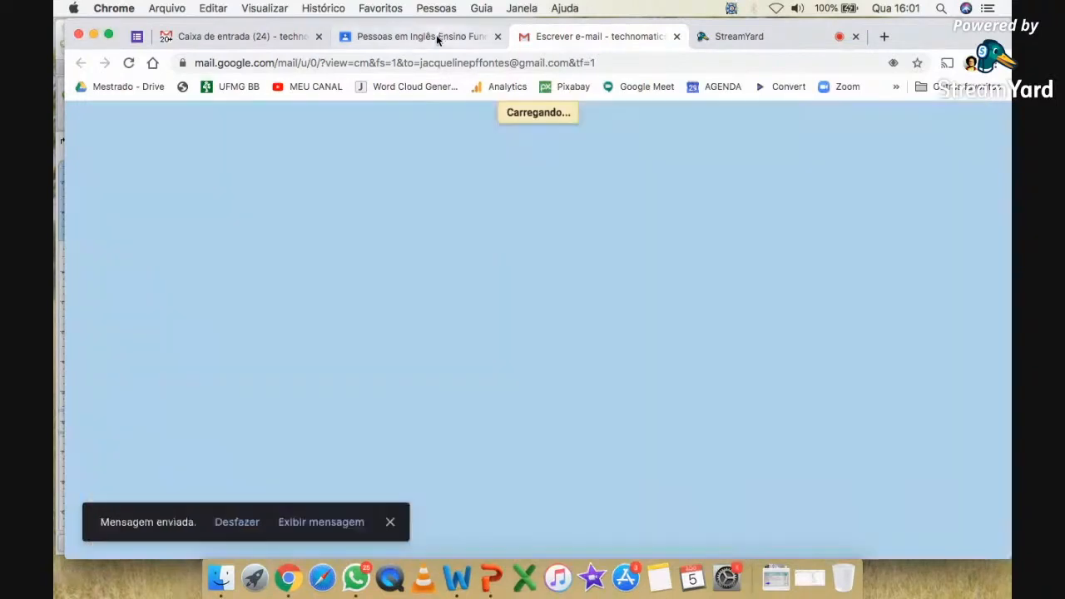
- Return to the class's Pessoas page and bring the full Professores and Alunos lists into view
left_click(439, 39)
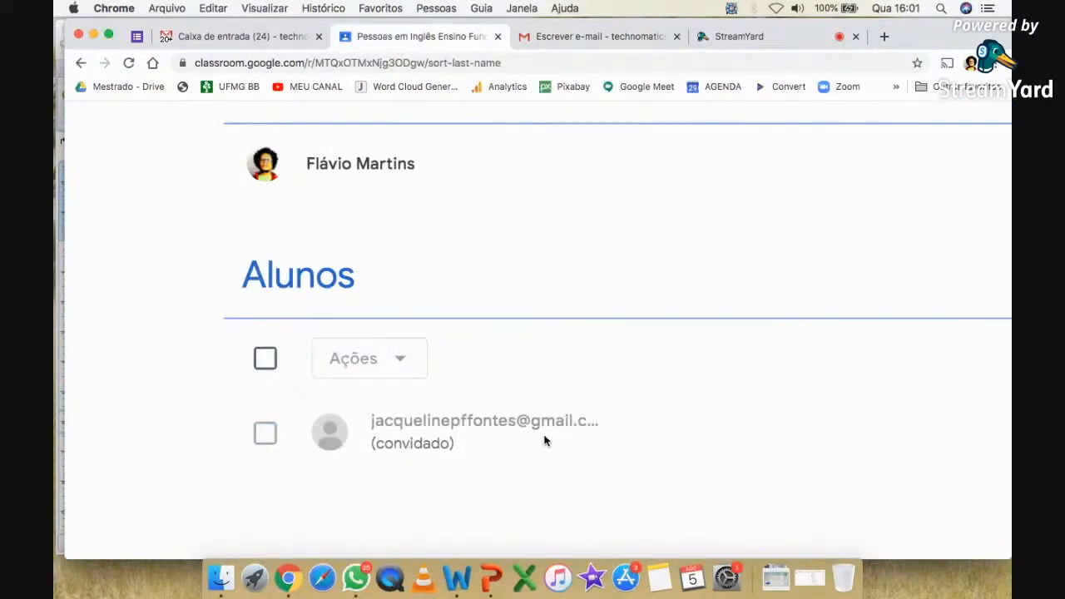
scroll(545, 441, "down", 2)
scroll(547, 436, "down", 5)
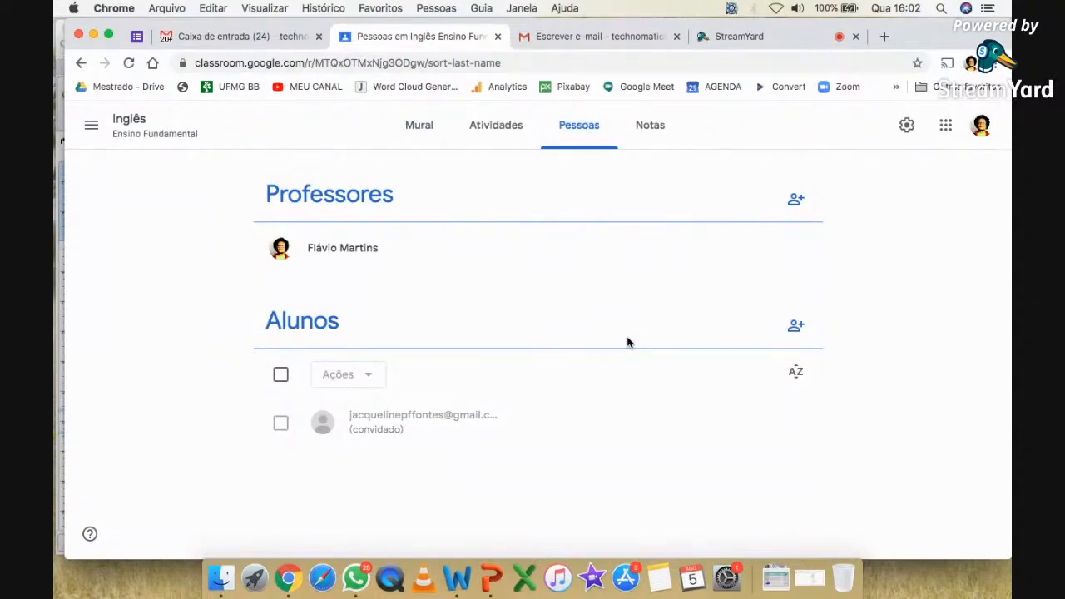
- View the class's Notas page, and examine the Atividades page's introductory text and its Google Agenda and Google Drive folder links
left_click(647, 128)
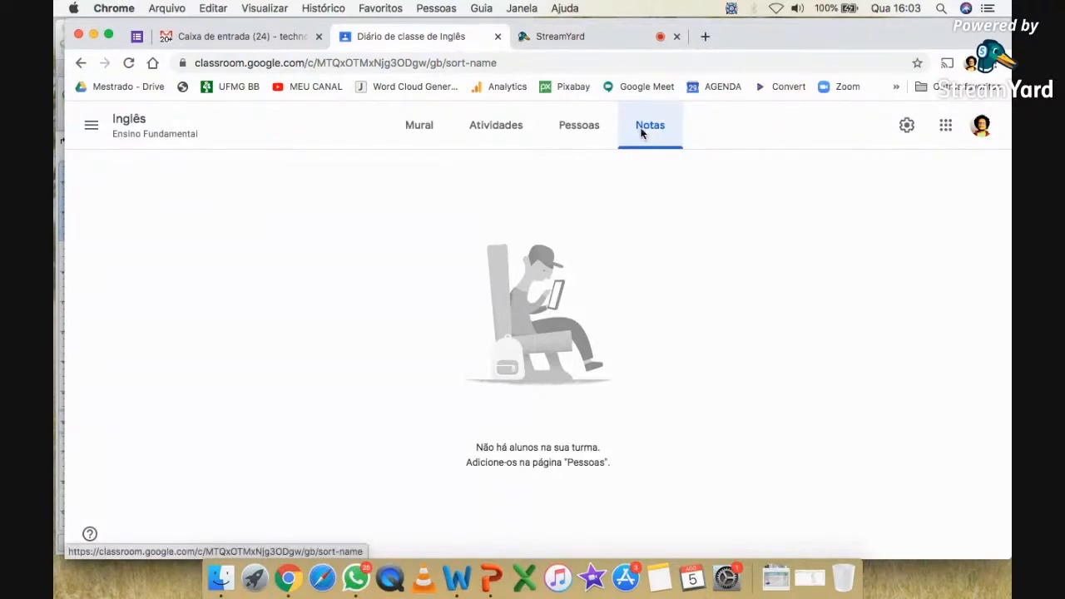
left_click(495, 126)
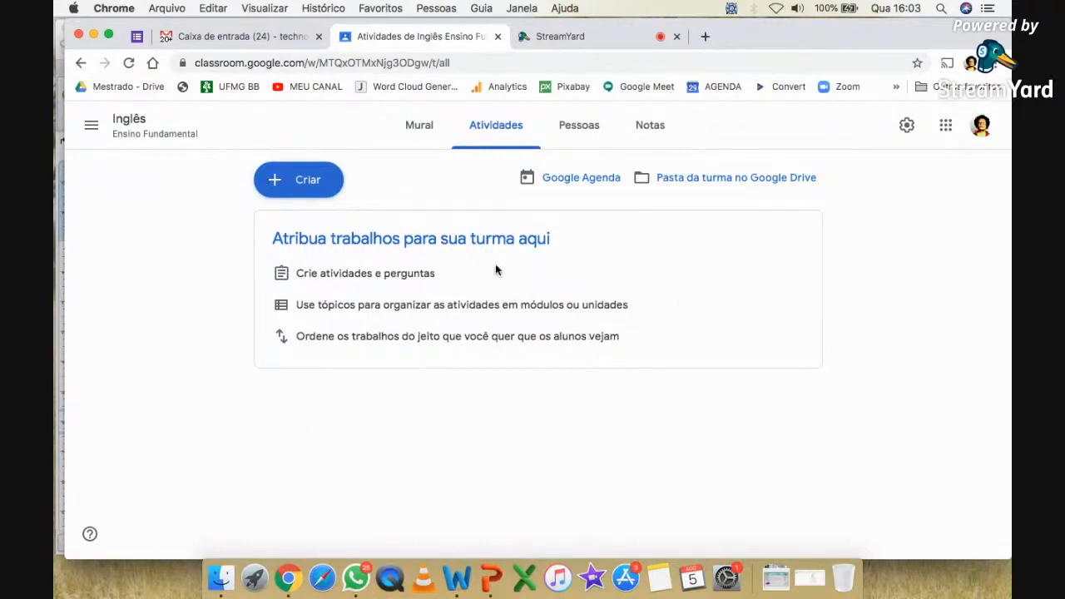
left_click_drag(643, 338, 287, 293)
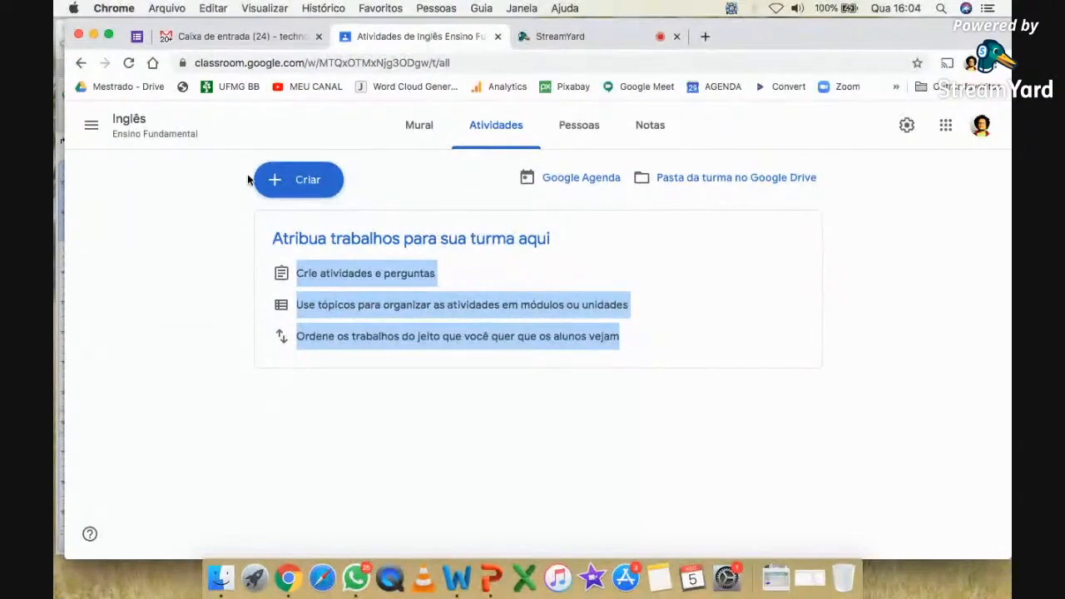
scroll(737, 203, "up", 5)
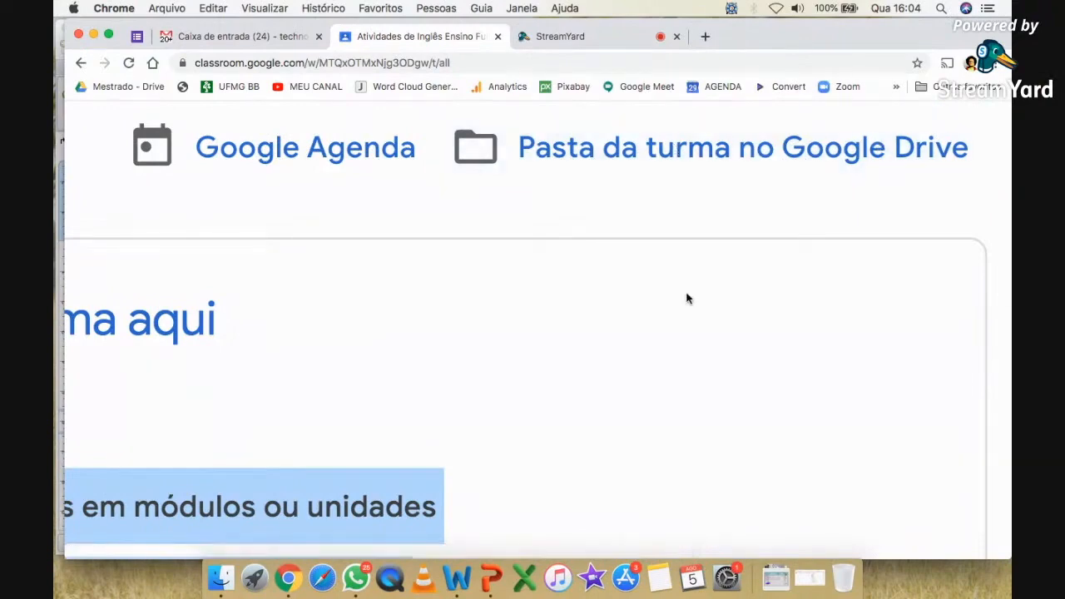
key("super+minus")
key("super+minus")
key("super+minus")
key("super+minus")
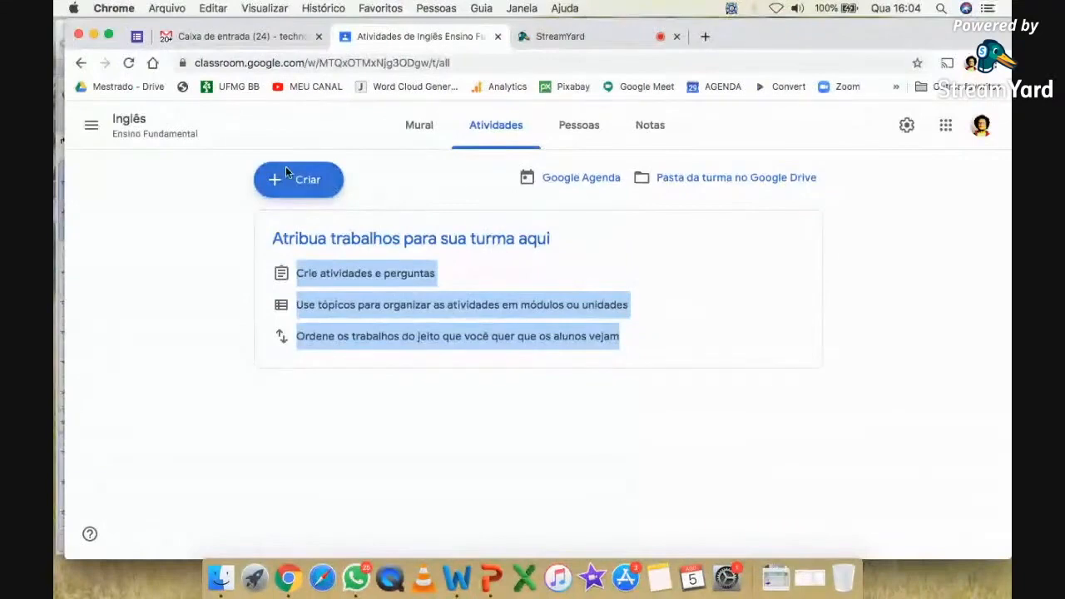
- Examine the kinds of content that can be created in Atividades, from Atividade and Atividade com teste through Reutilizar postagem and Tópico
left_click(280, 191)
key("super+equal")
key("super+equal")
key("super+equal")
key("super+equal")
key("super+equal")
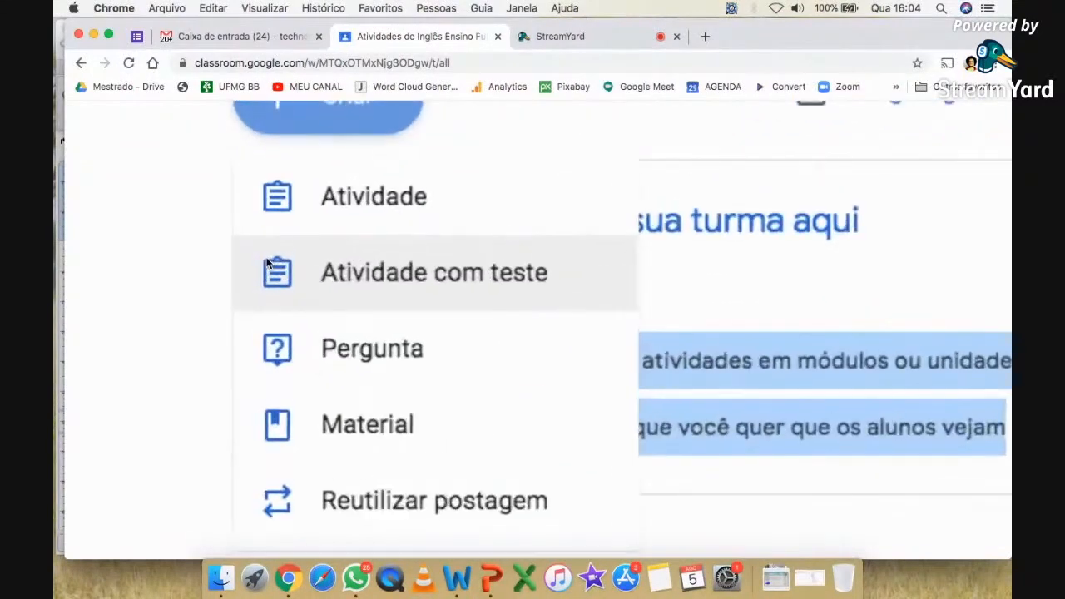
scroll(511, 212, "down", 1)
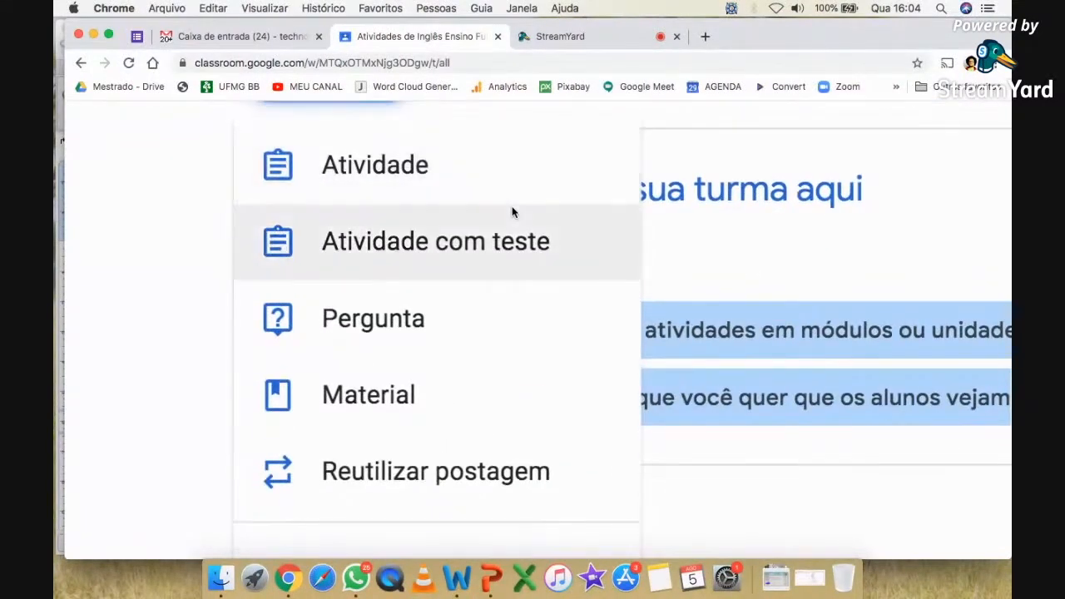
key("super+minus")
key("super+minus")
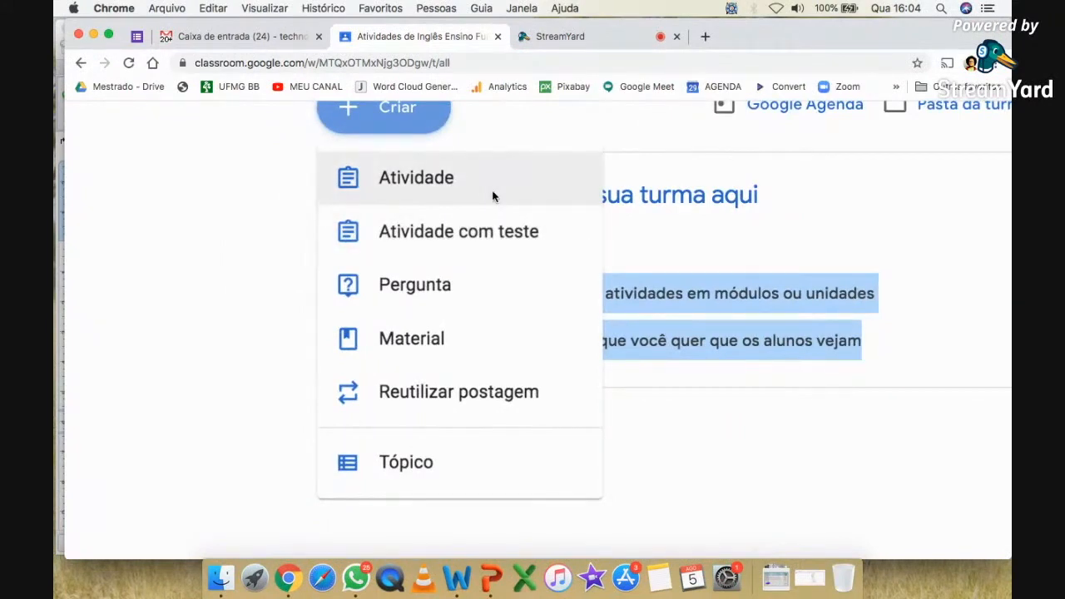
scroll(492, 197, "up", 3)
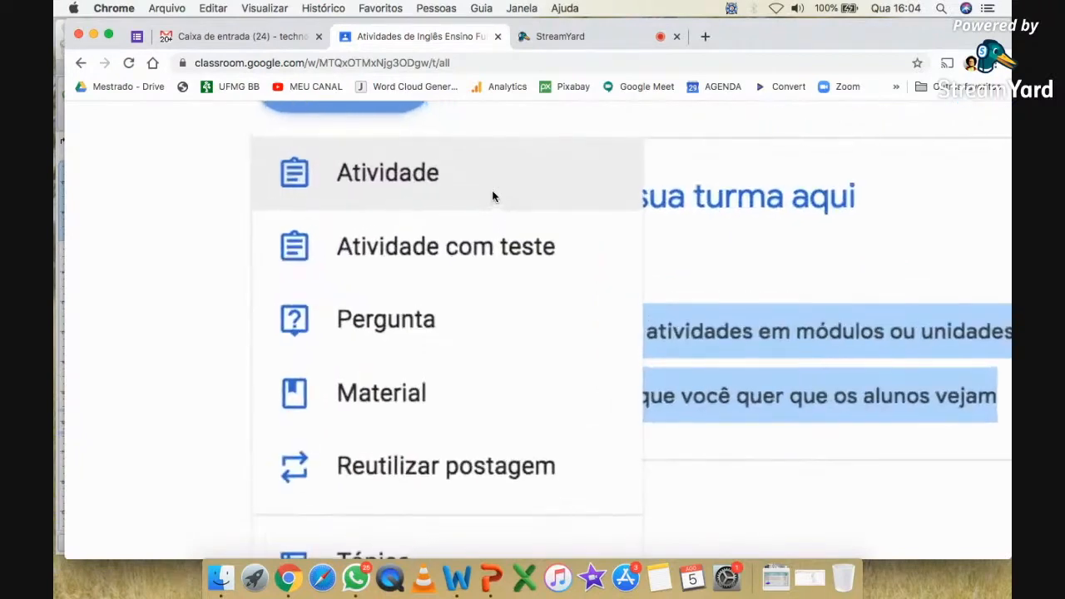
scroll(492, 196, "up", 2)
scroll(493, 196, "up", 1)
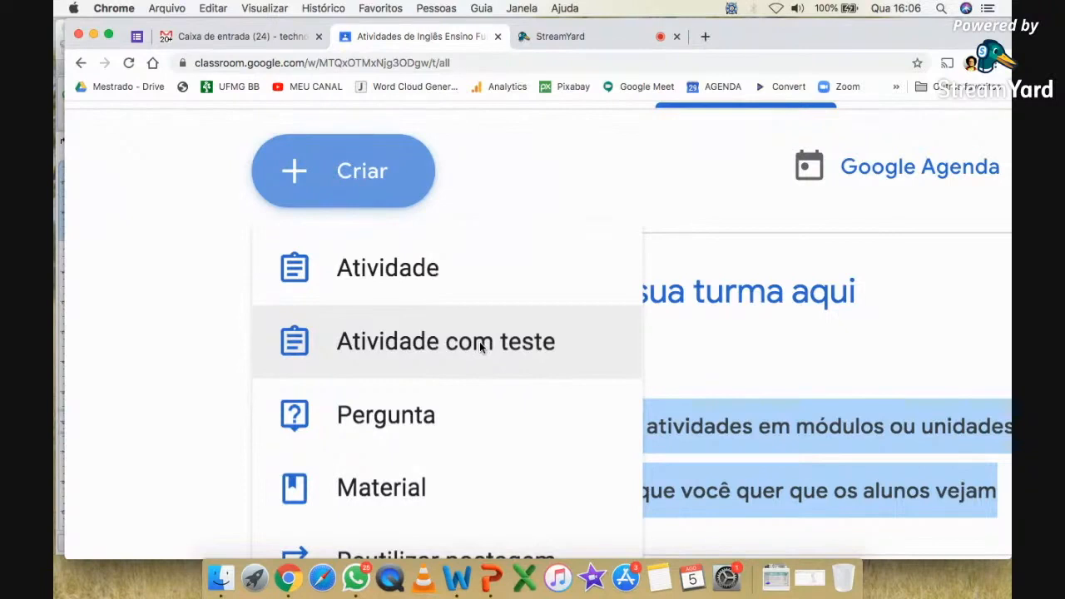
scroll(485, 348, "down", 2)
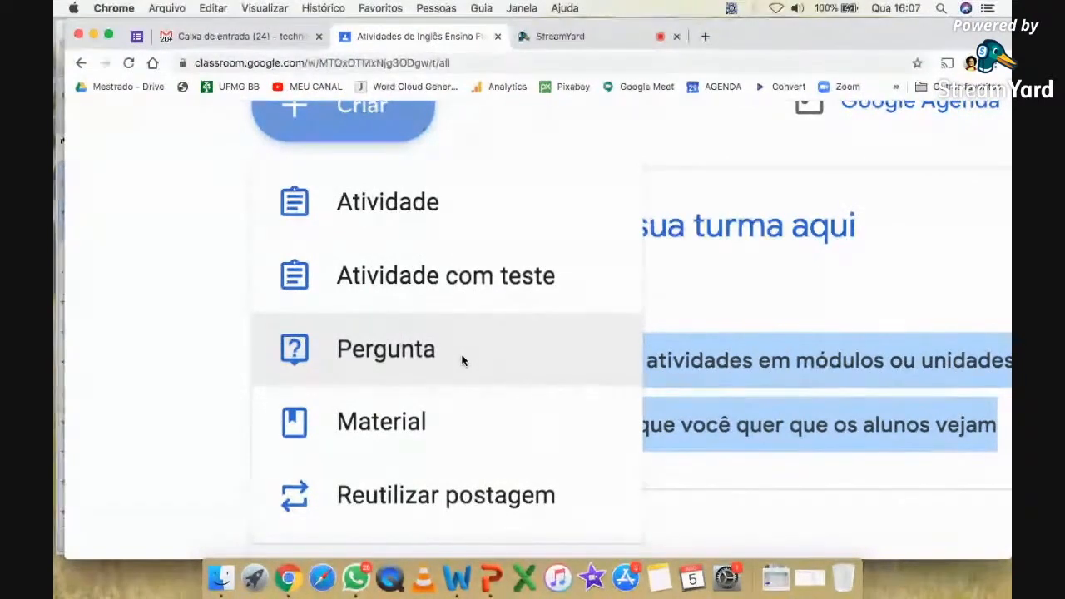
scroll(462, 358, "down", 3)
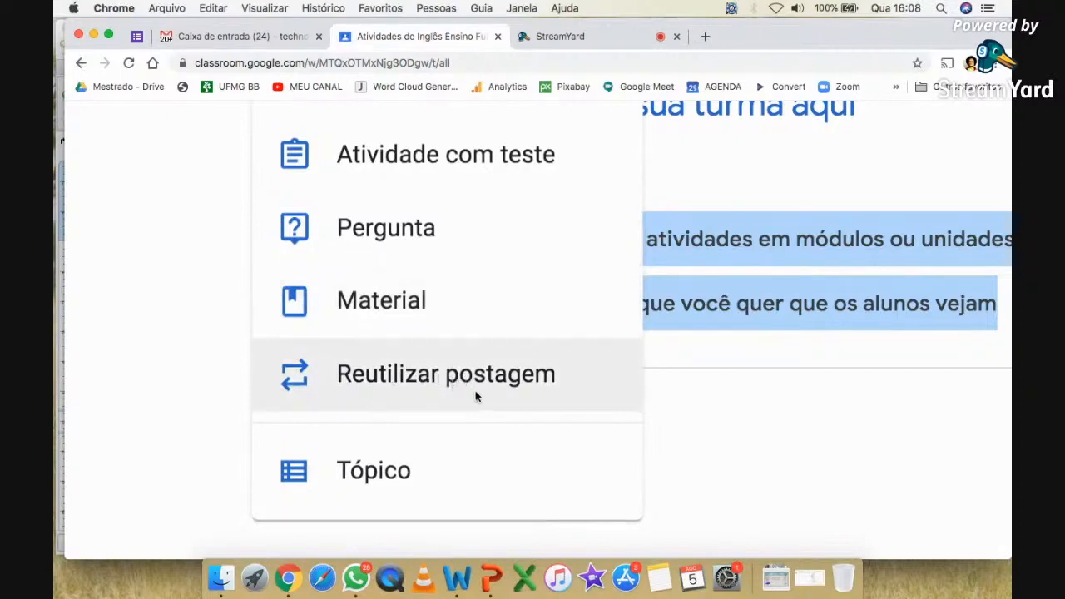
scroll(428, 384, "down", 2)
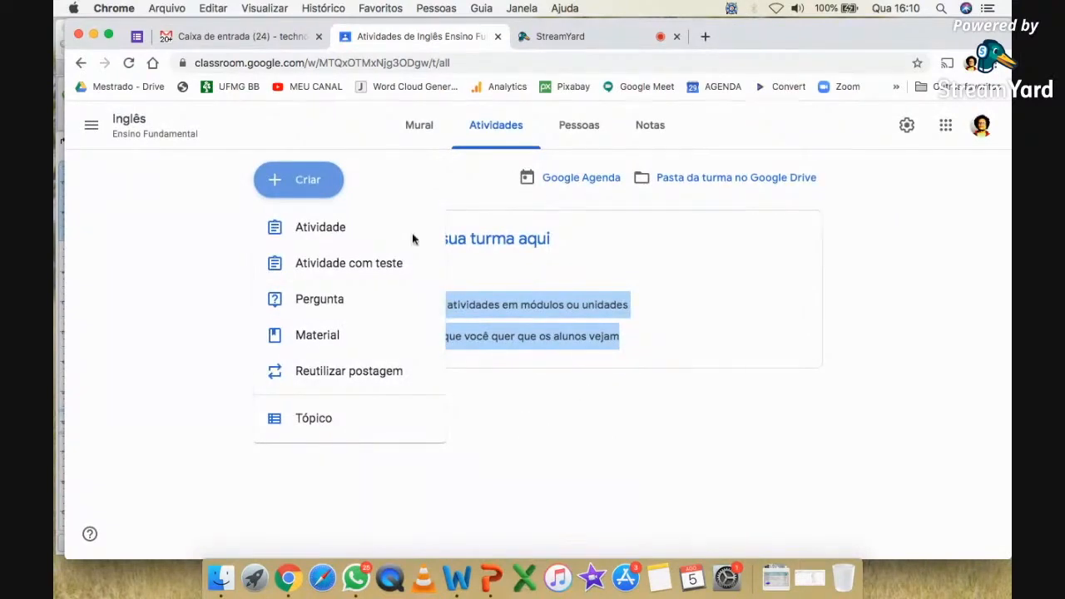
- Start a new Atividade, dismiss the tip about adding materials, and title the activity "Rótulos"
left_click(315, 227)
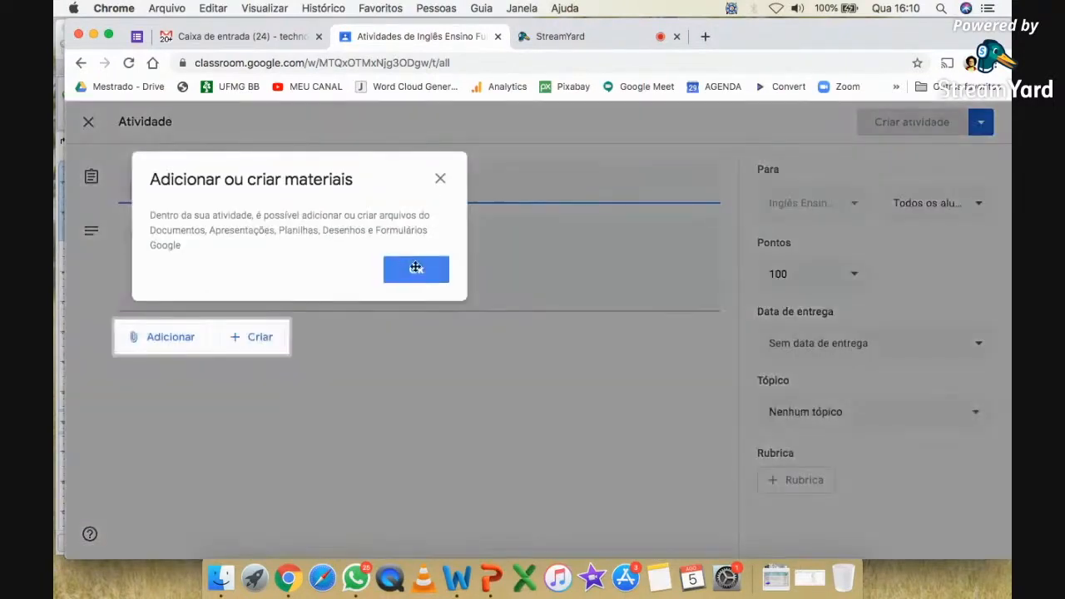
left_click(437, 180)
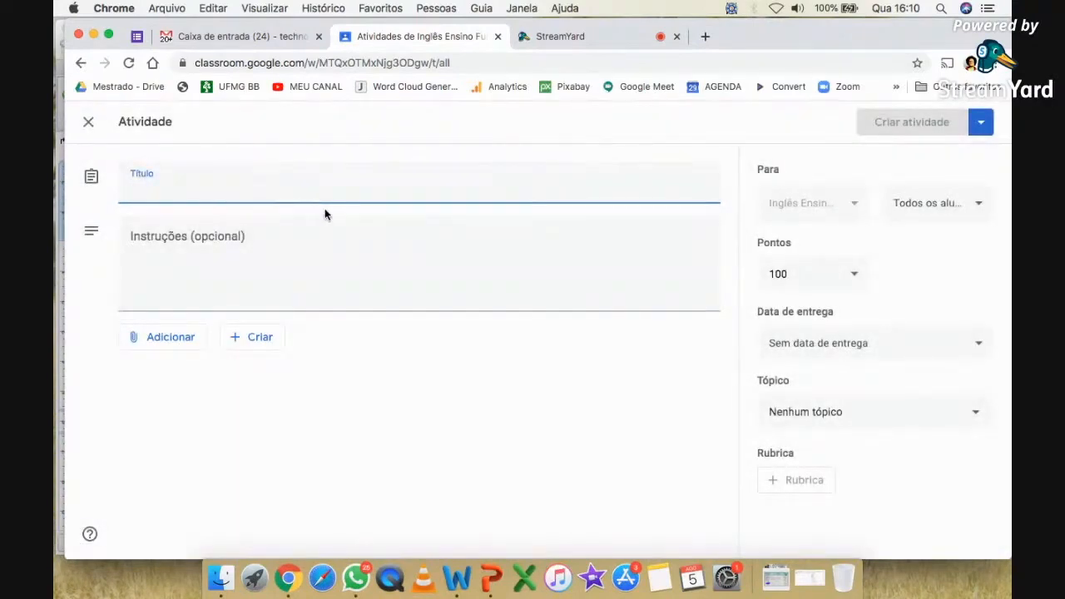
type("Rótulos")
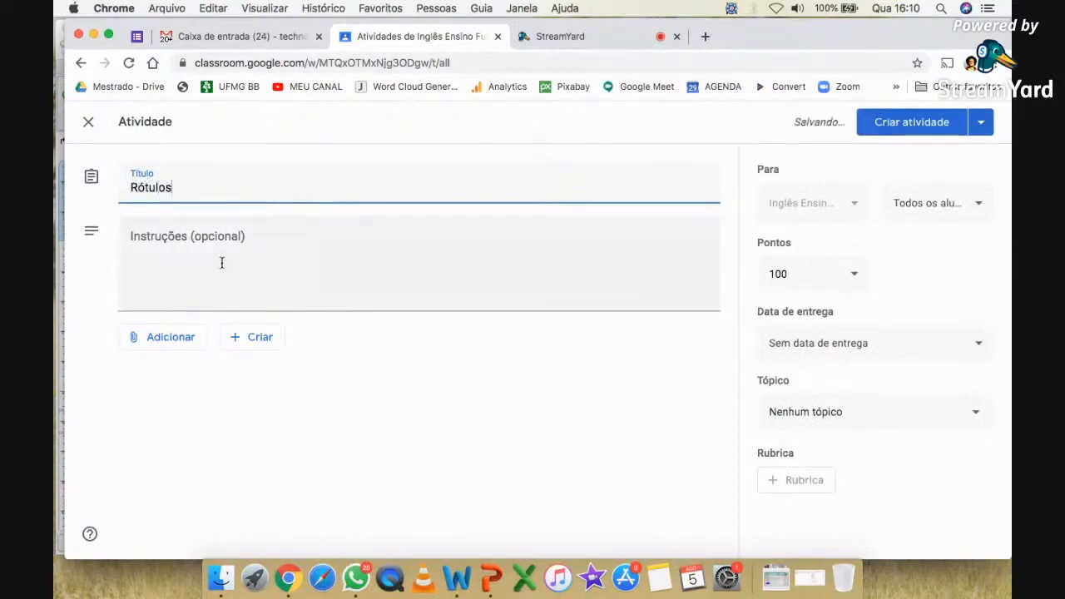
- Enter the activity's instructions: "Encontre rótulos de produtos em sua casa, fotografe e envie anexado nesta atividade."
left_click(193, 247)
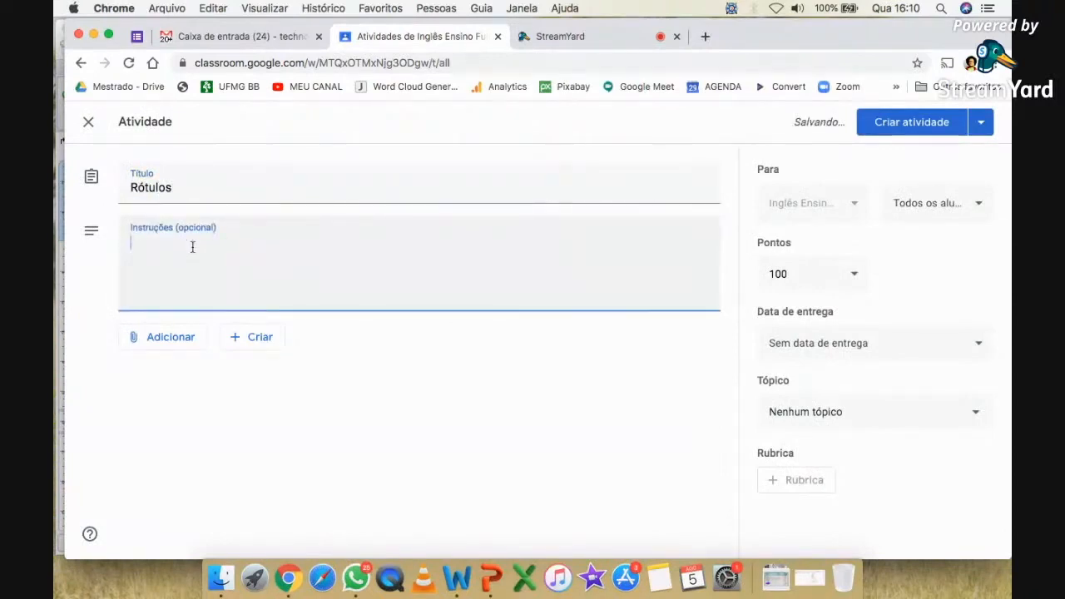
scroll(192, 247, "up", 5)
type("Encontre rótulos de produtos em sua casa, ")
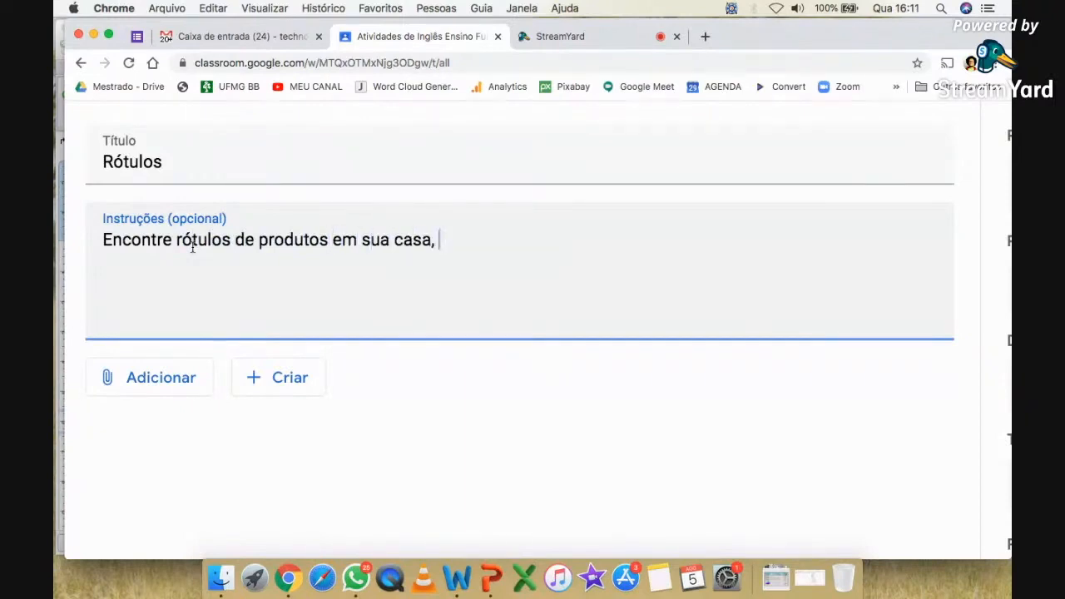
type("fotografe e envie")
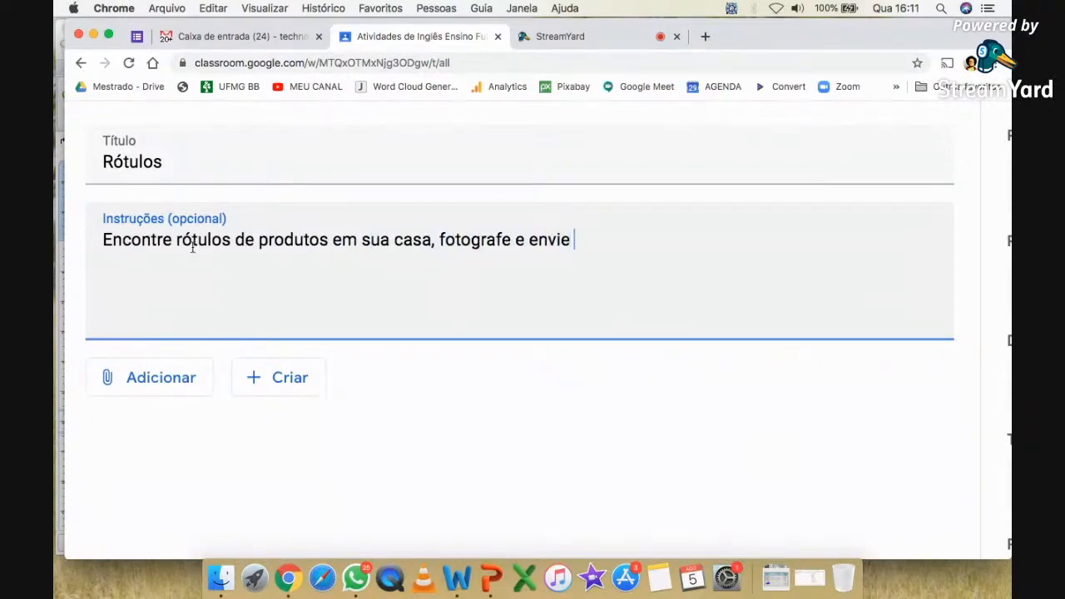
type(" anexado")
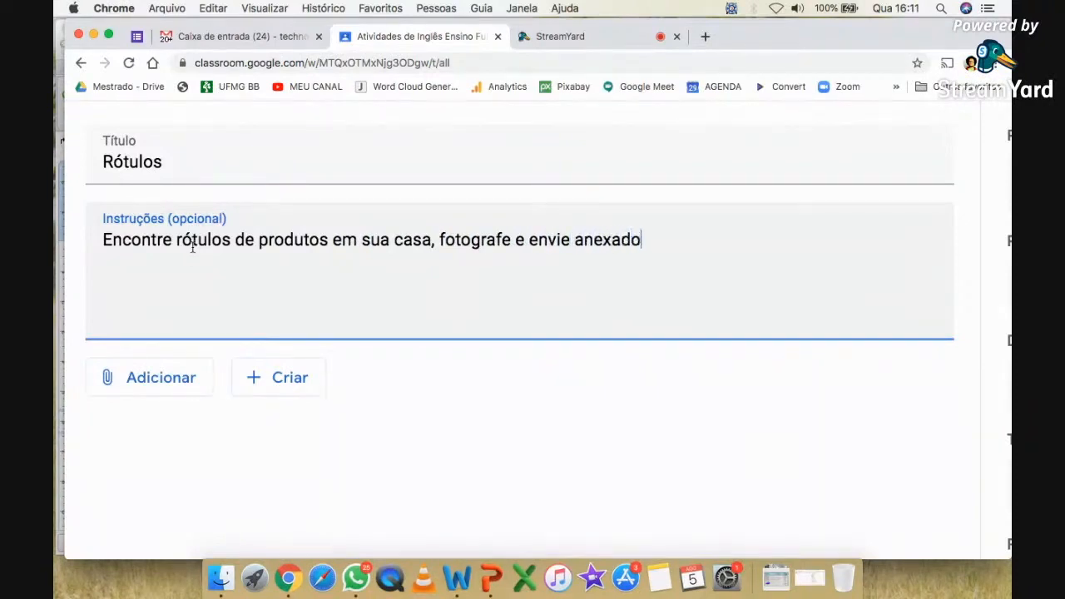
type(" nesta atvidi")
key("BackSpace")
key("BackSpace")
key("BackSpace")
key("BackSpace")
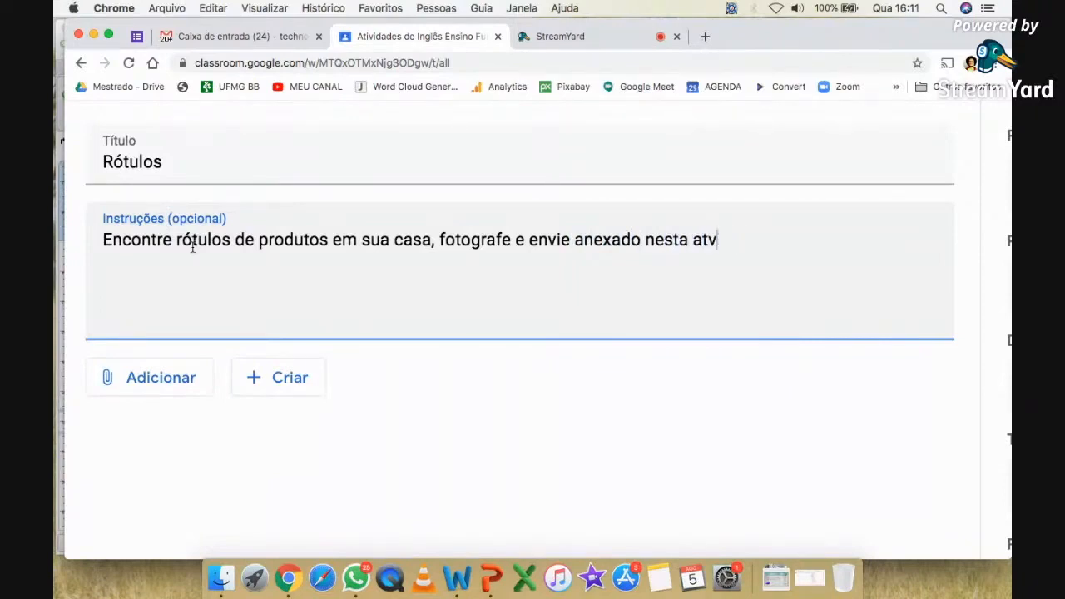
type("ividade")
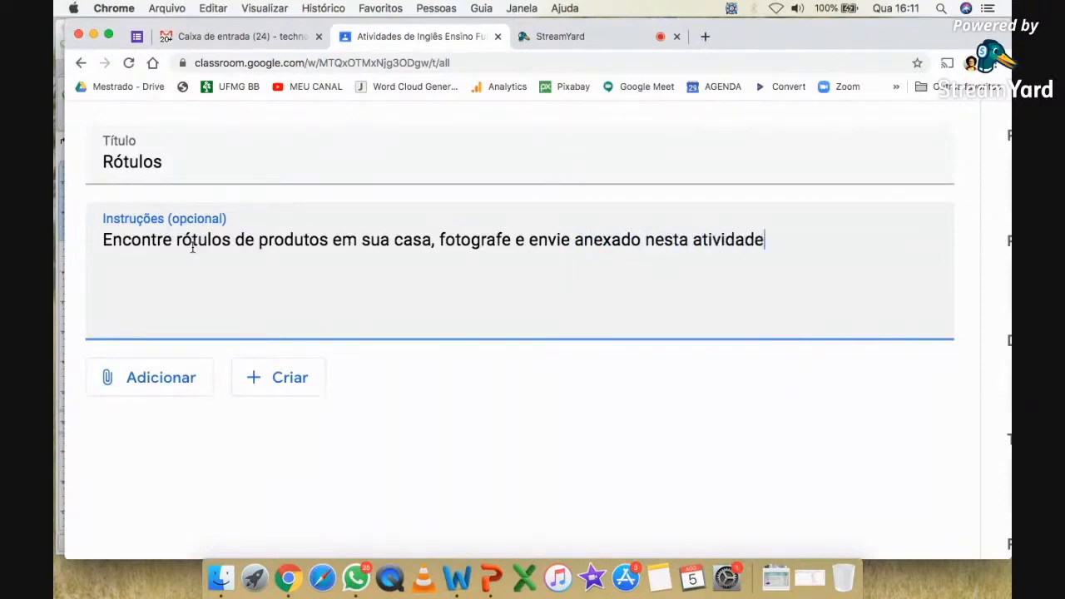
type(".")
- Review the sources available for attaching material to the activity without adding any
left_click(165, 384)
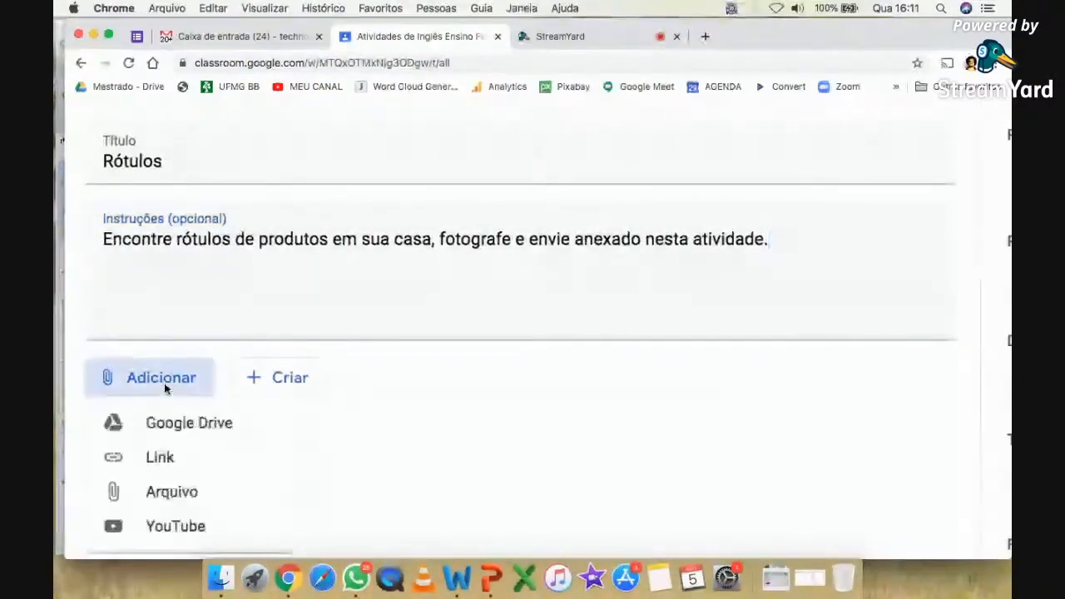
scroll(213, 399, "down", 2)
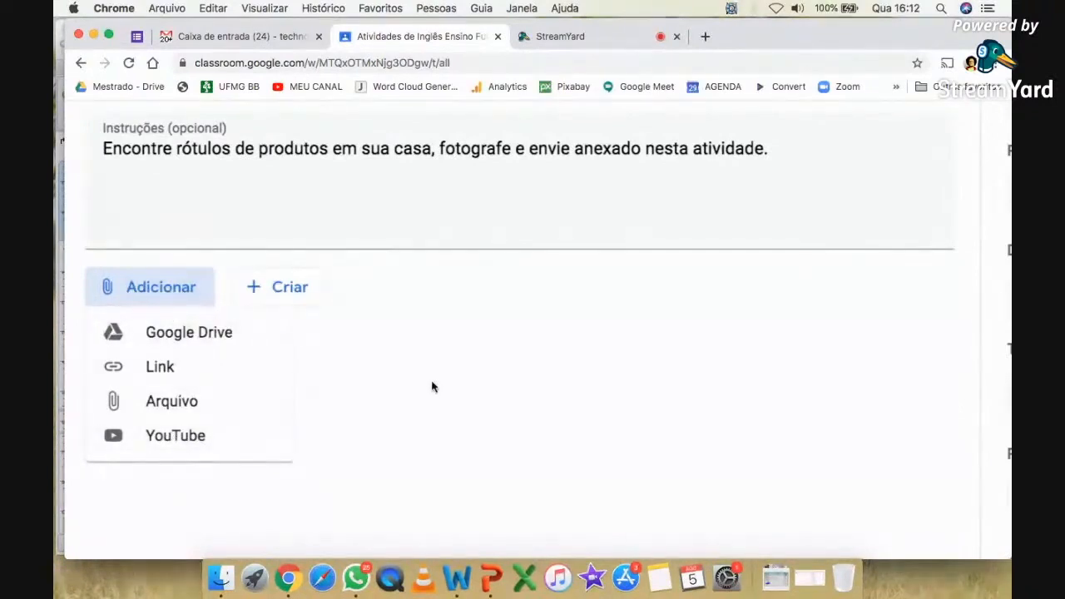
left_click(472, 413)
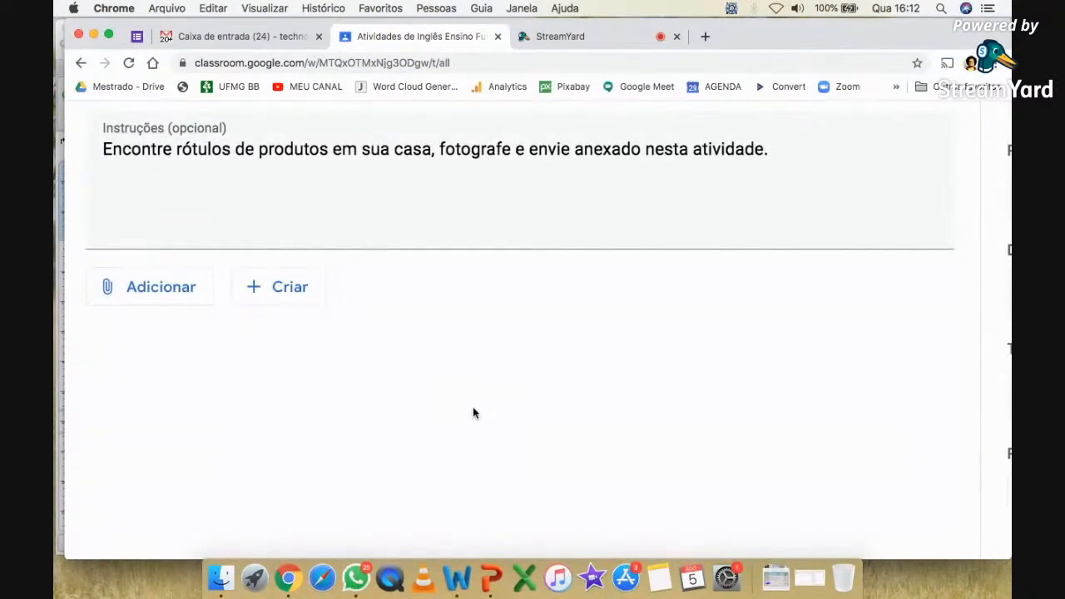
scroll(474, 416, "down", 5)
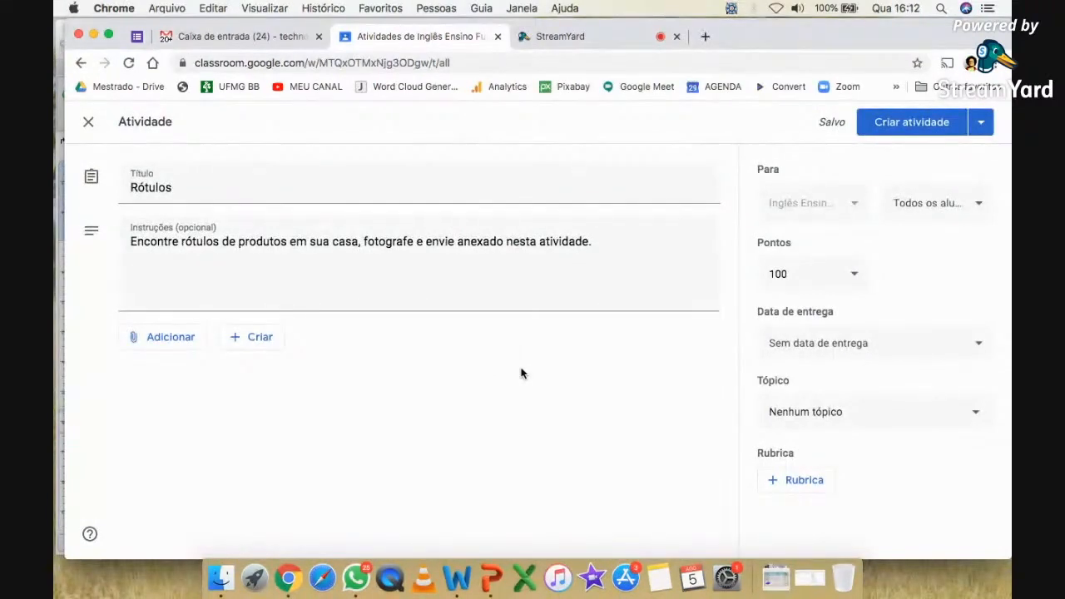
- Check which class and students the activity is assigned to, leaving Todos os alunos selected
scroll(941, 256, "up", 5)
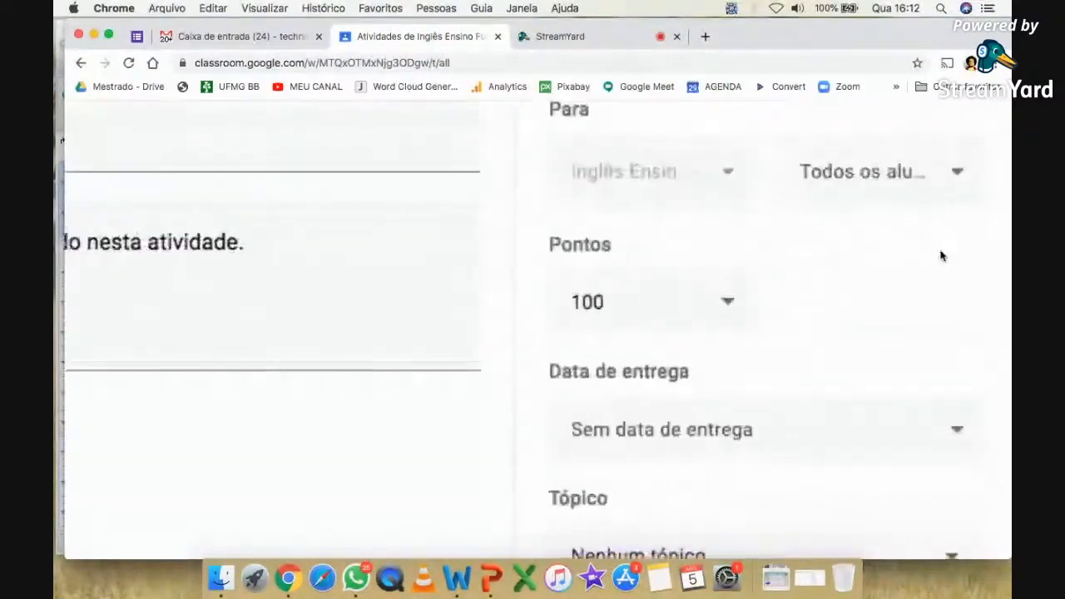
scroll(941, 256, "down", 2)
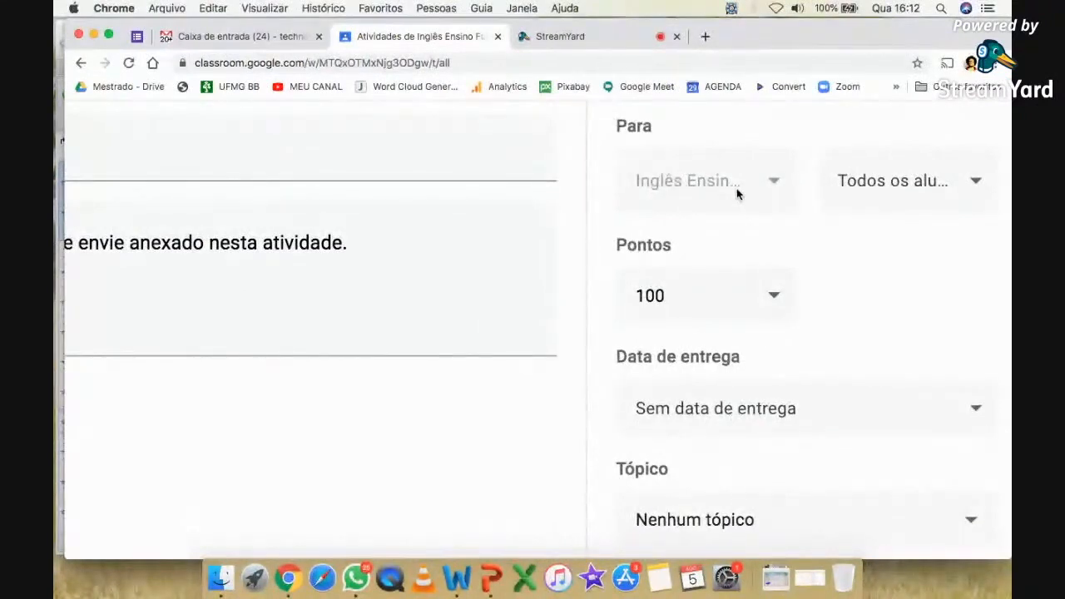
scroll(736, 188, "right", 2)
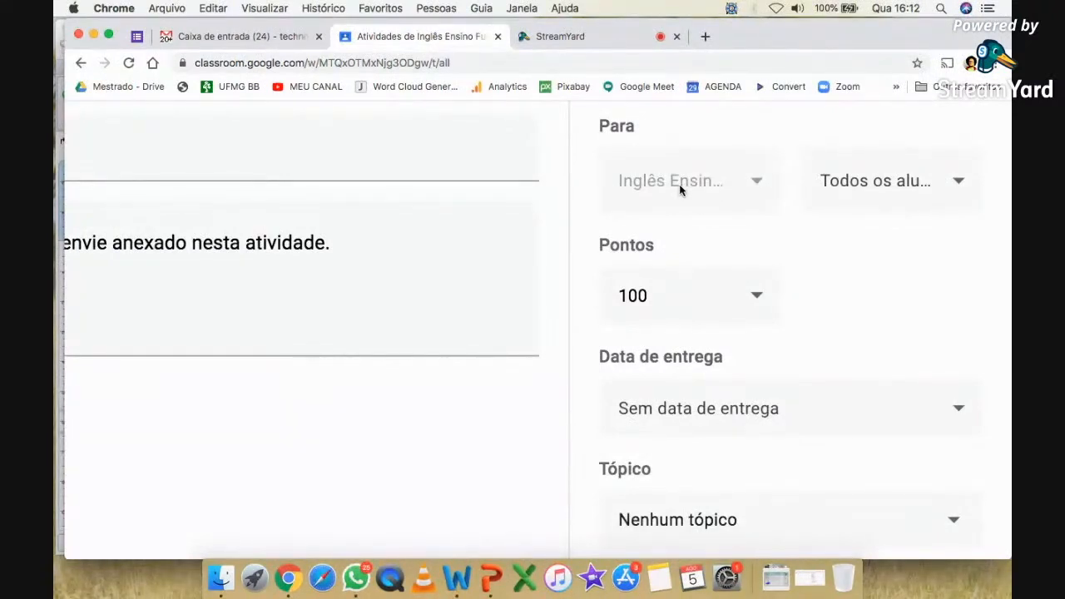
left_click(869, 180)
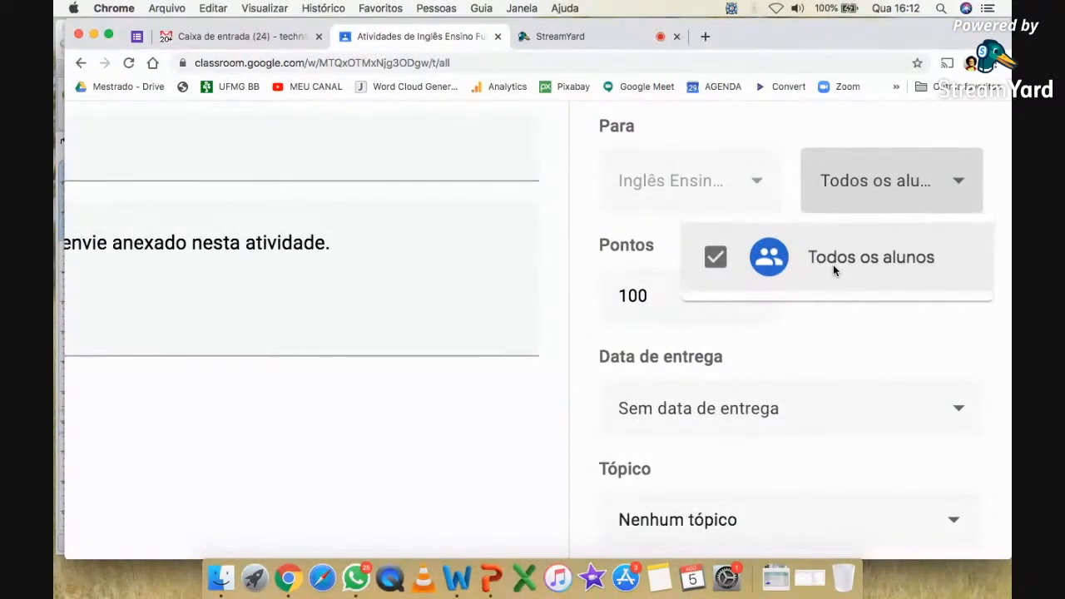
left_click(857, 352)
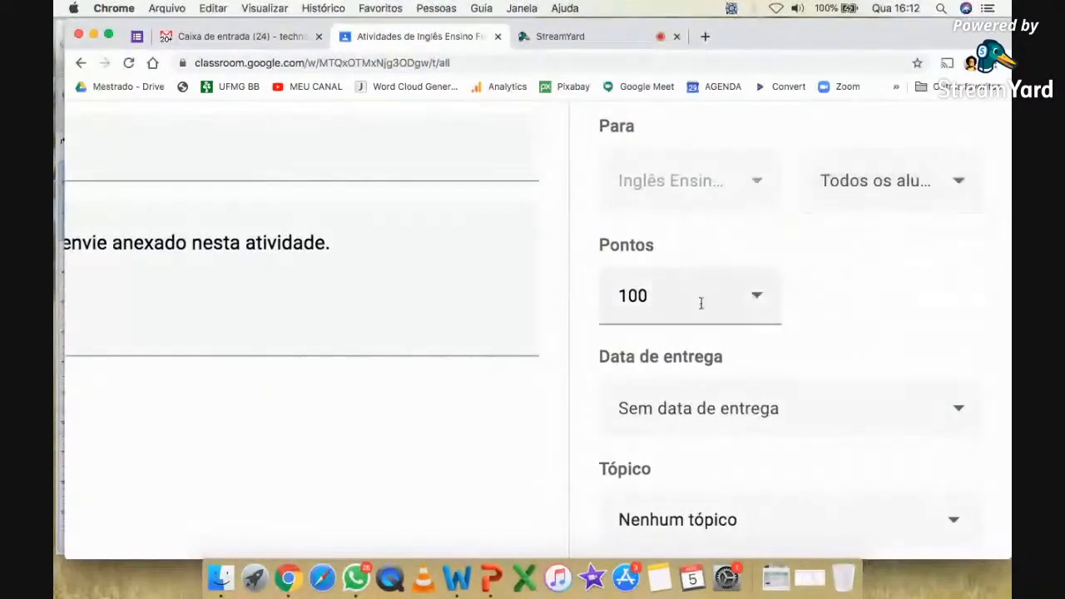
- Set the activity's maximum score to 10 points
left_click(641, 296)
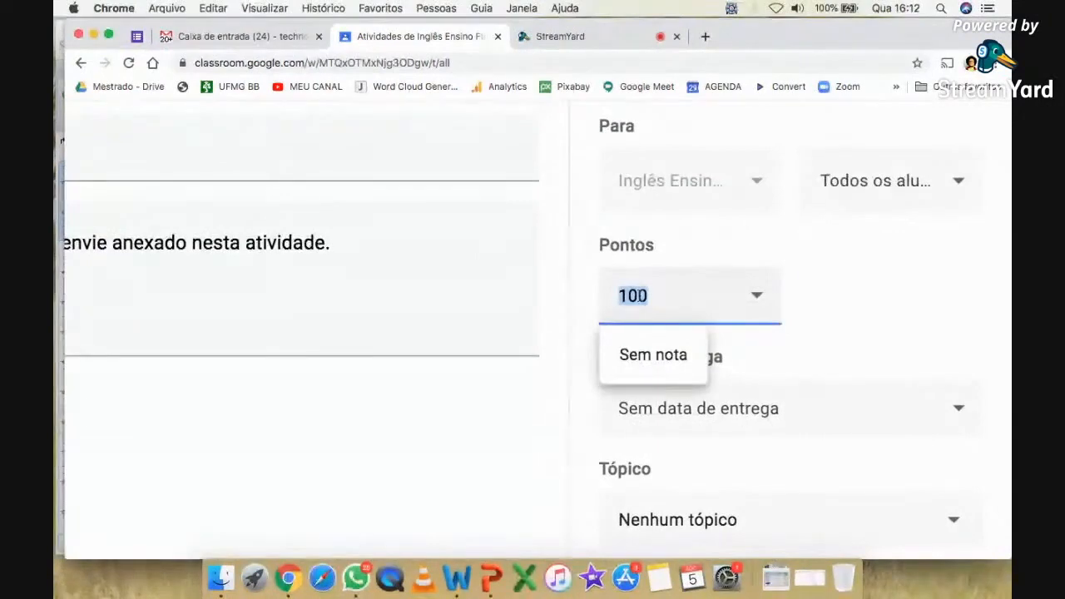
type("4123123123123")
double_click(662, 297)
key("BackSpace")
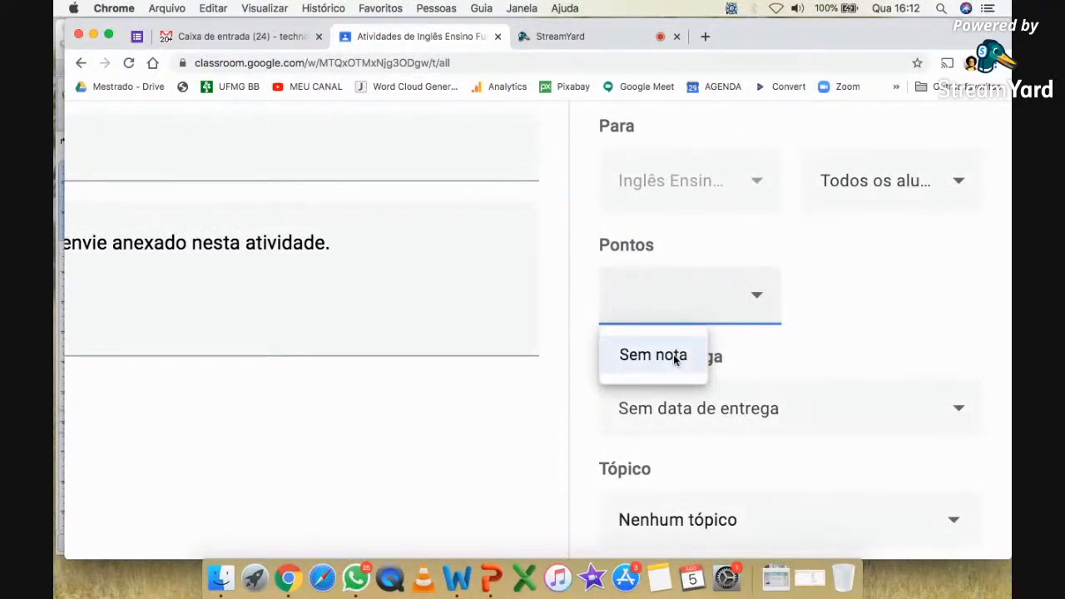
type("10")
left_click(810, 307)
- Set the activity's due date to 10 de ago. de 2020 with a due time of 23:59
scroll(812, 306, "down", 5)
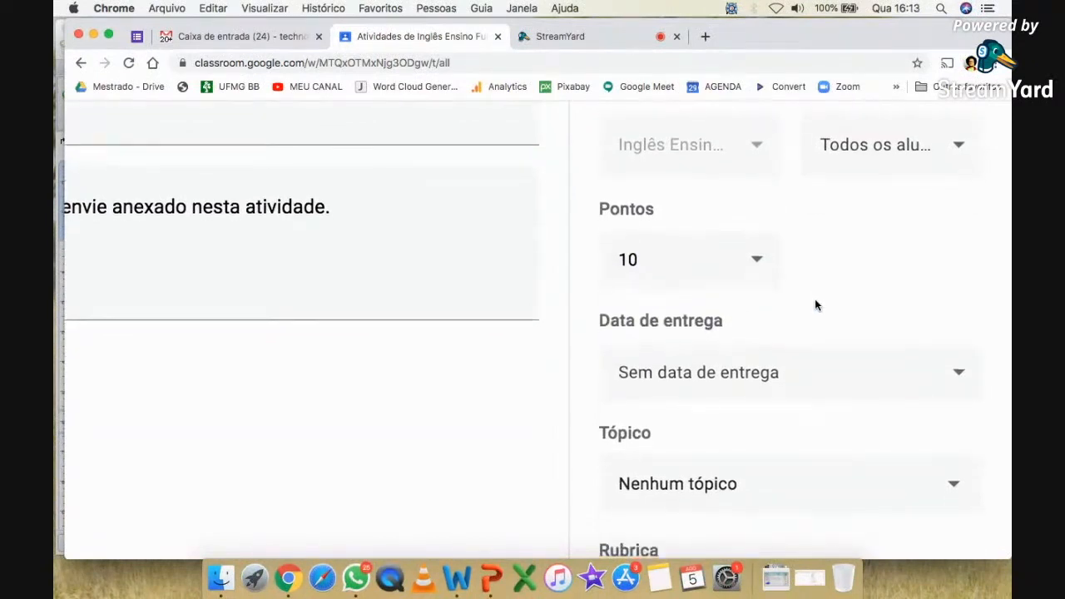
left_click(819, 235)
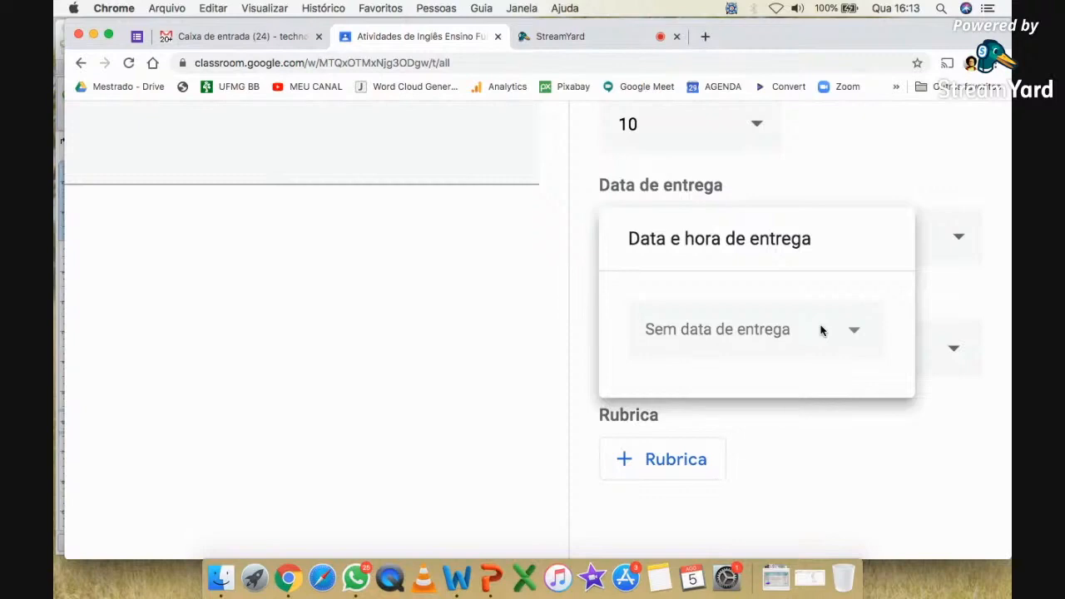
left_click(820, 331)
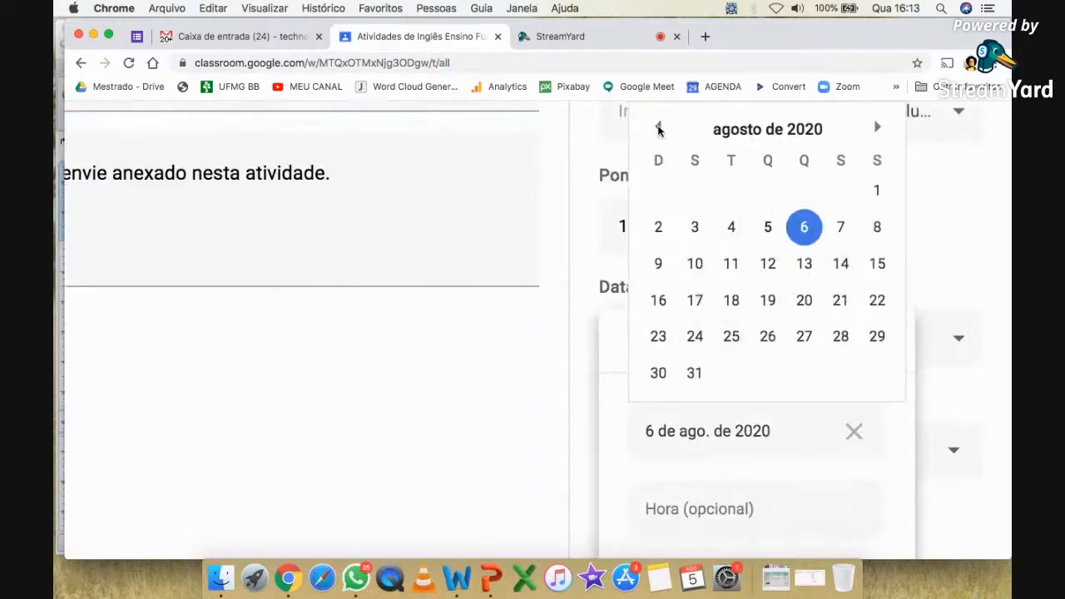
left_click(694, 264)
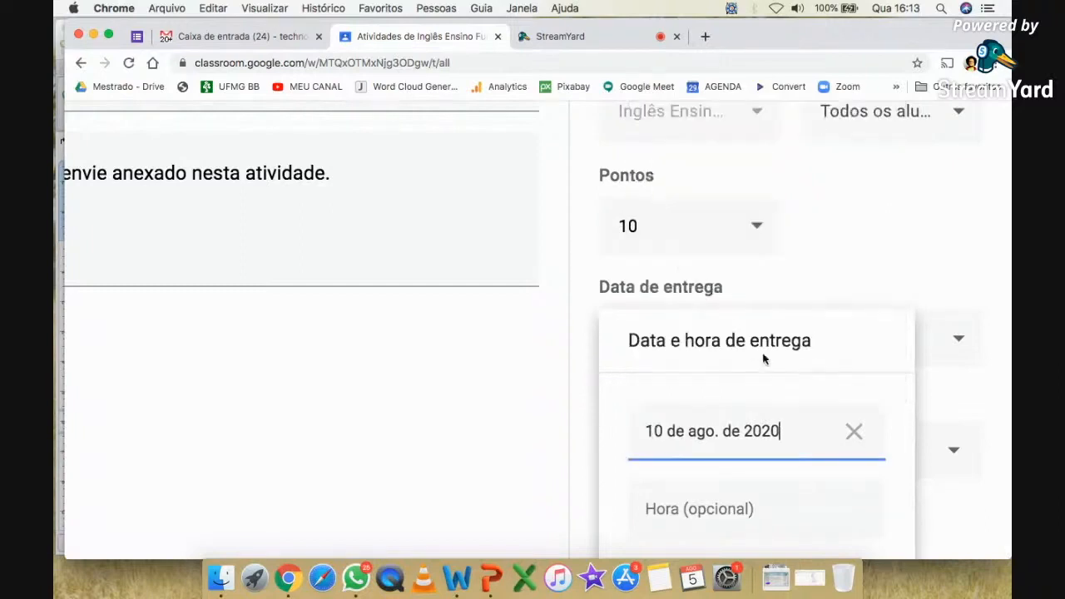
scroll(766, 353, "down", 3)
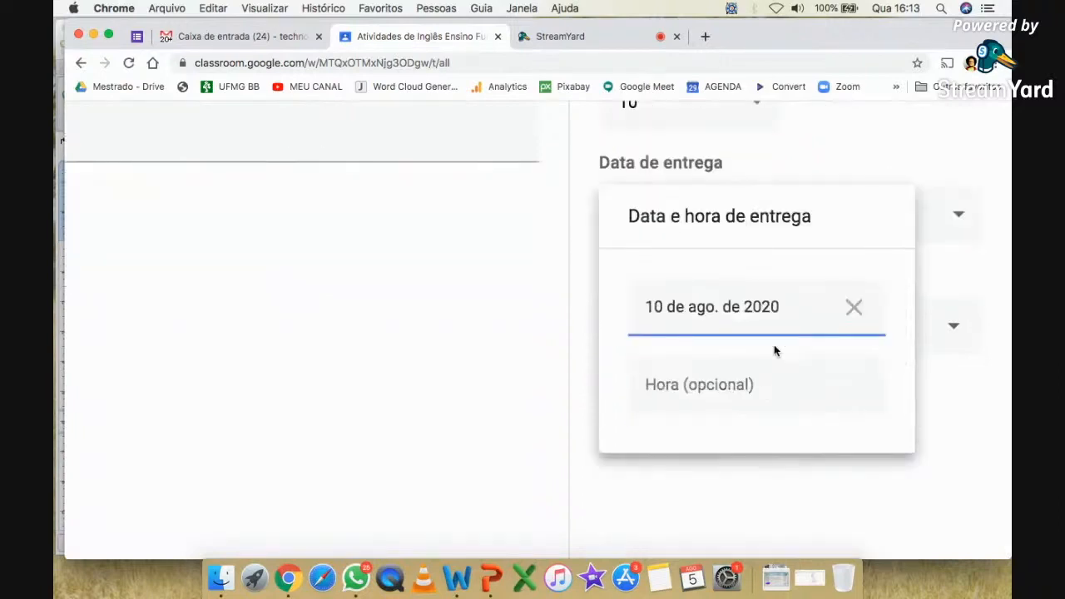
left_click(712, 389)
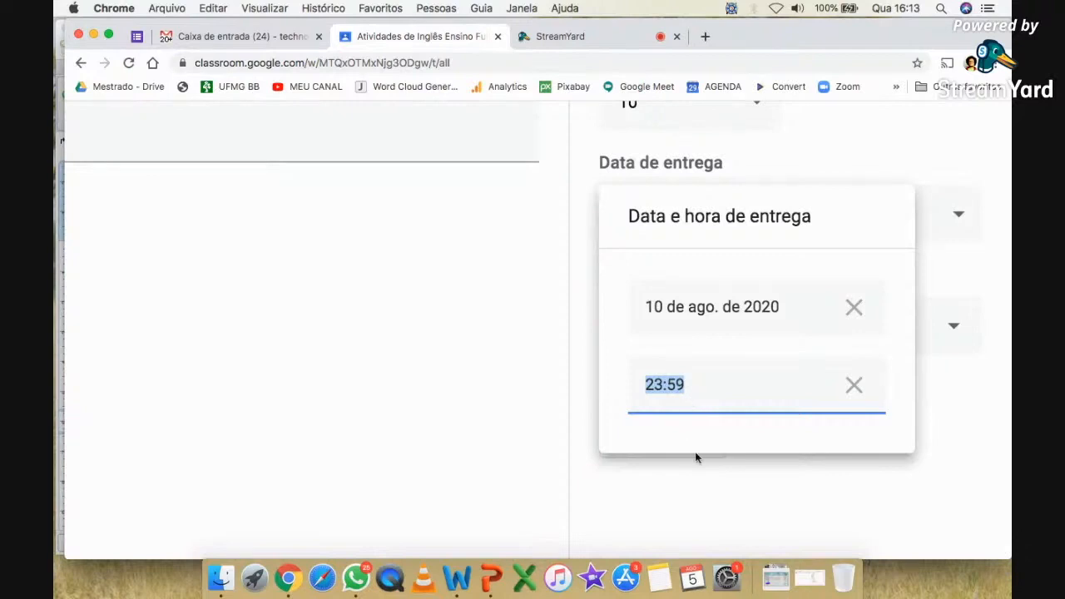
left_click(720, 482)
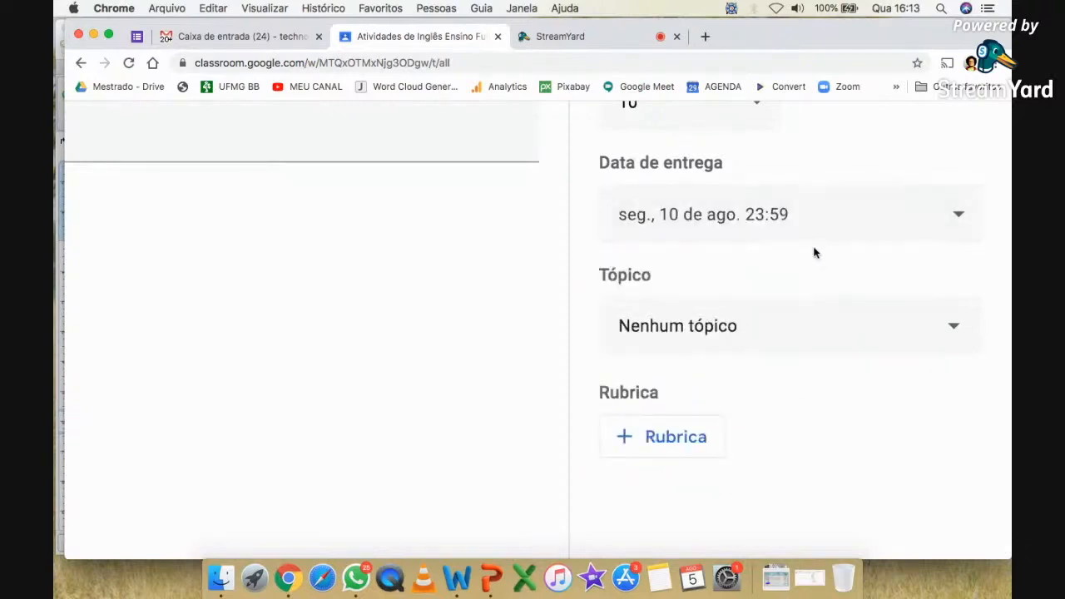
- Check the topic choices for the activity, leaving Nenhum tópico selected
left_click(773, 327)
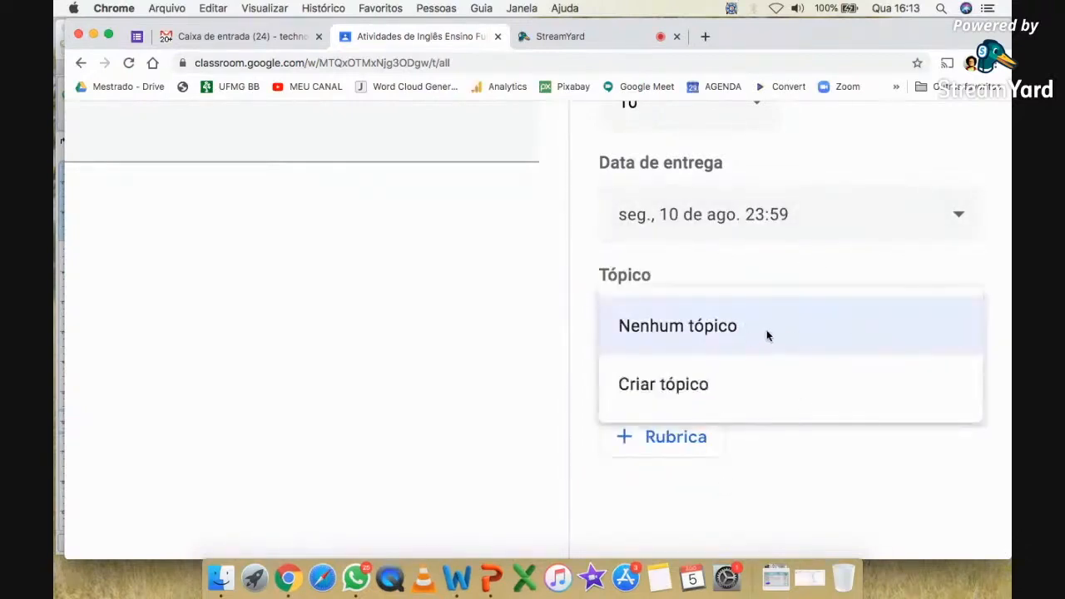
left_click(831, 458)
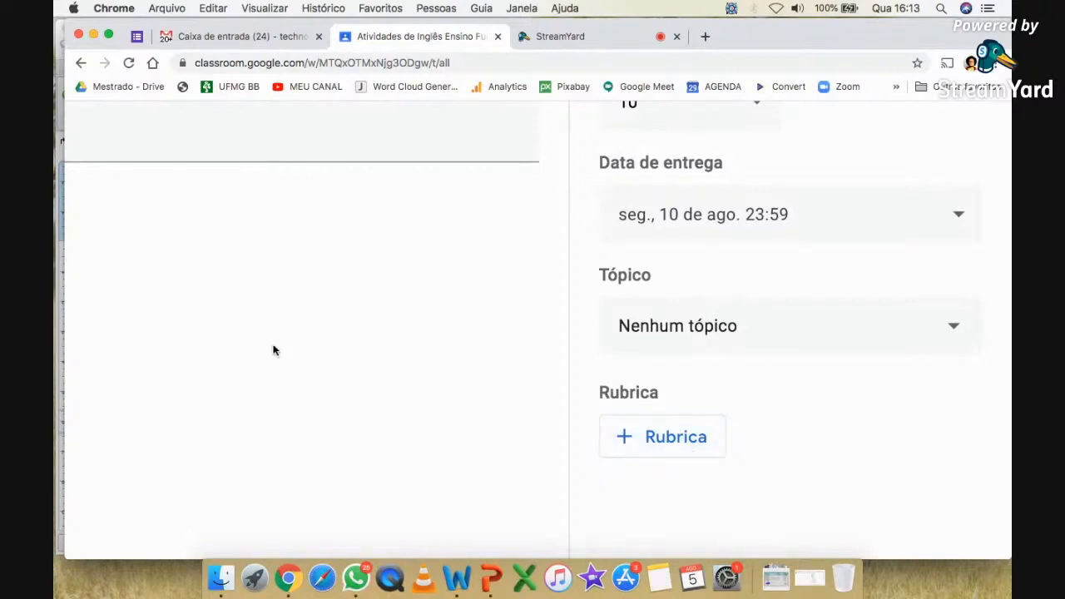
scroll(273, 350, "down", 5)
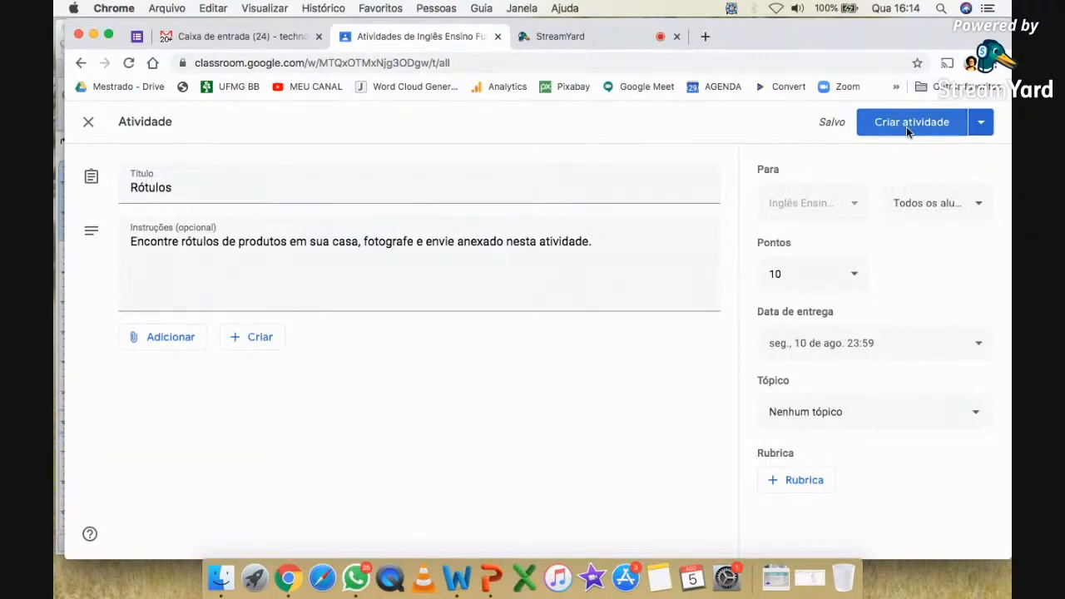
- Review the activity's publishing options, including Programar and Salvar rascunho, and recheck its due date without choosing an option
left_click(981, 126)
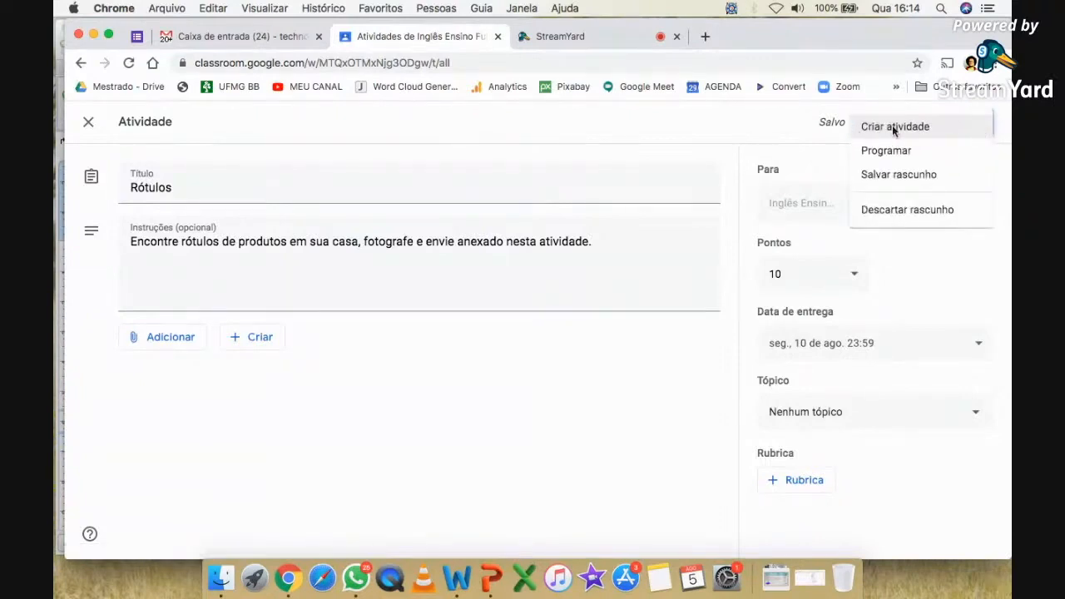
left_click(721, 138)
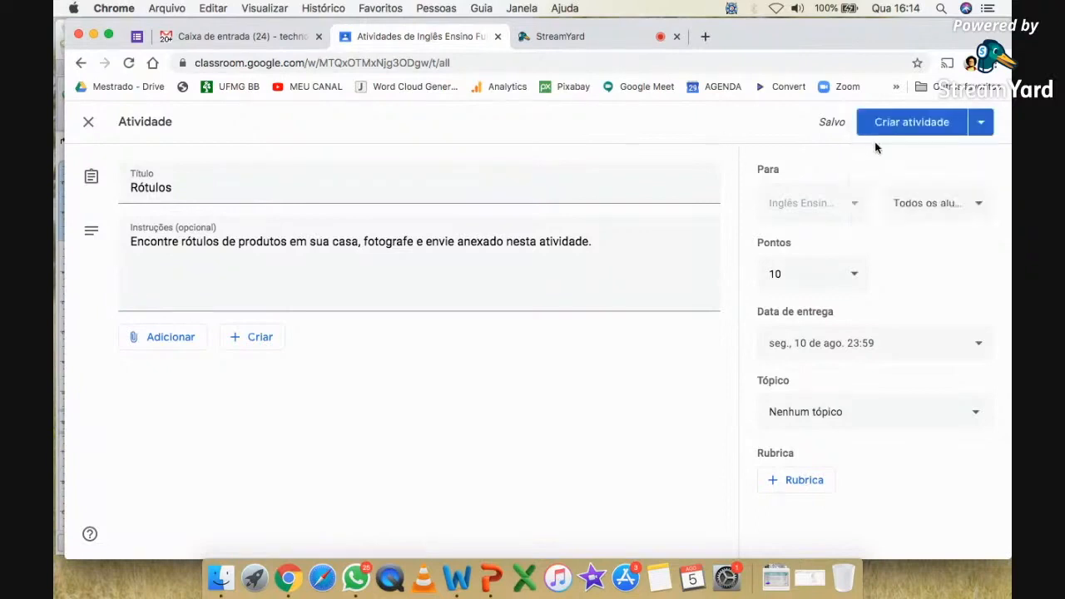
scroll(982, 142, "up", 5)
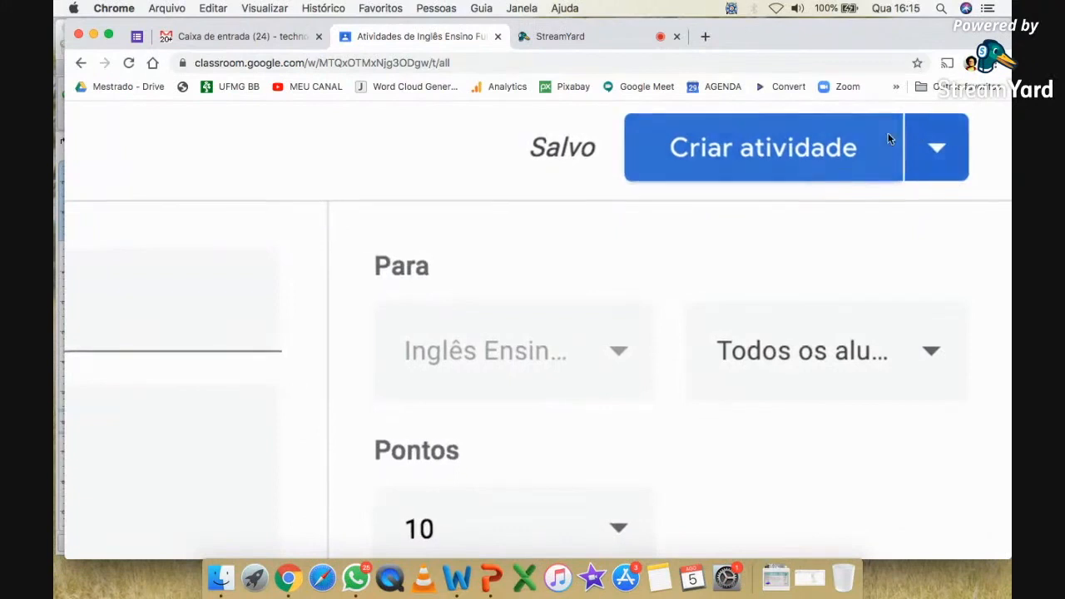
scroll(888, 133, "down", 1)
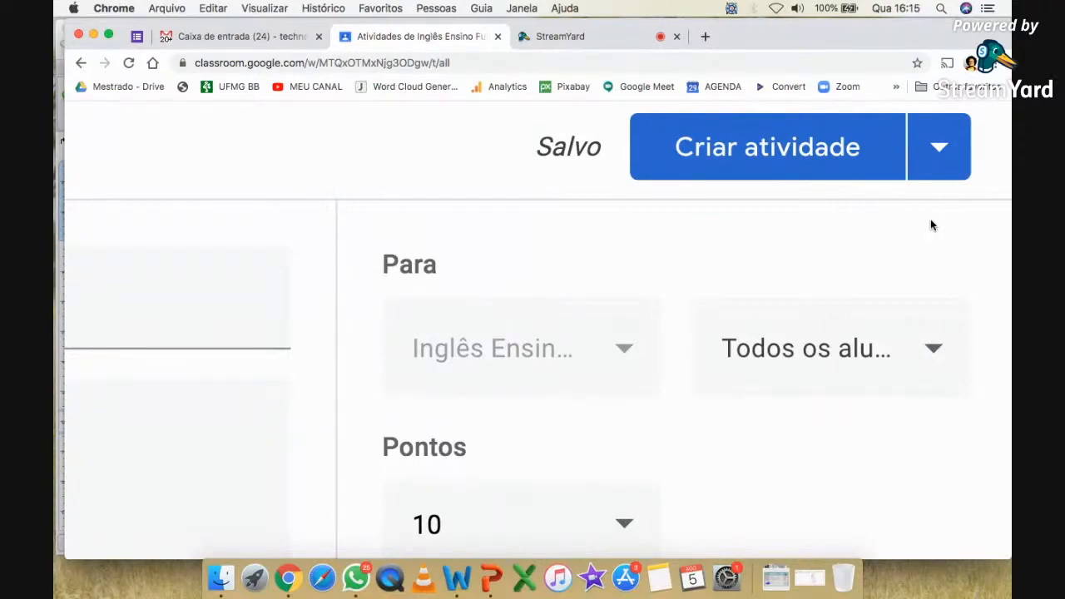
left_click(940, 148)
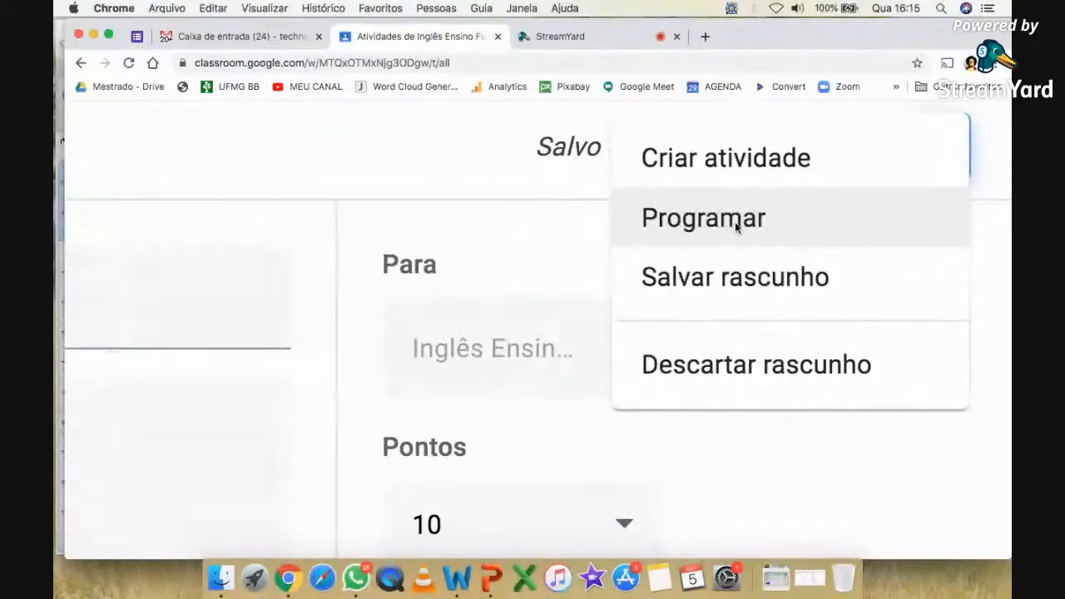
left_click(531, 279)
scroll(524, 267, "down", 5)
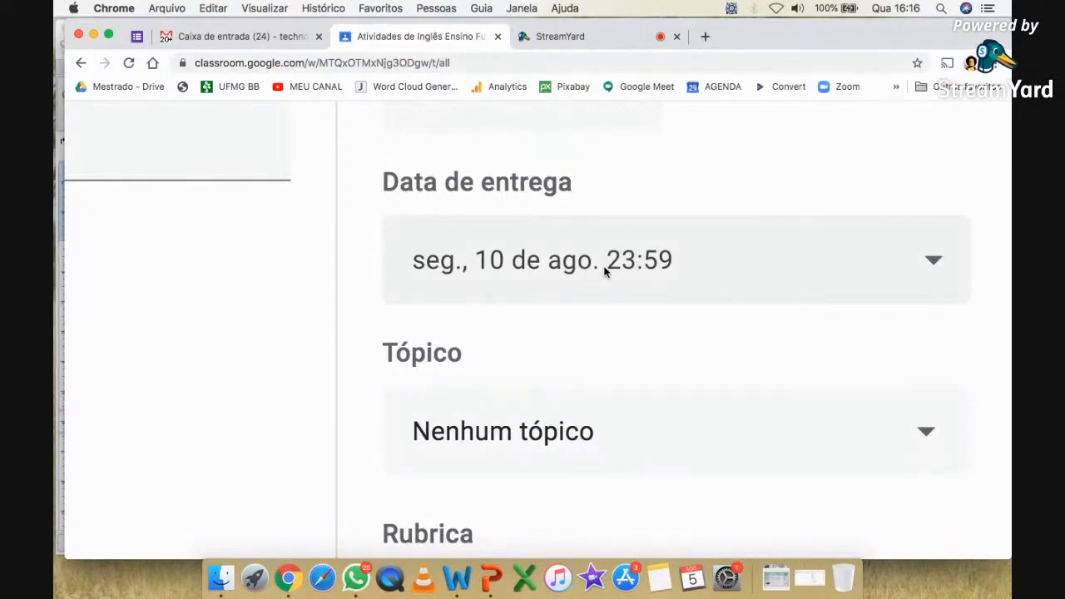
scroll(605, 272, "up", 8)
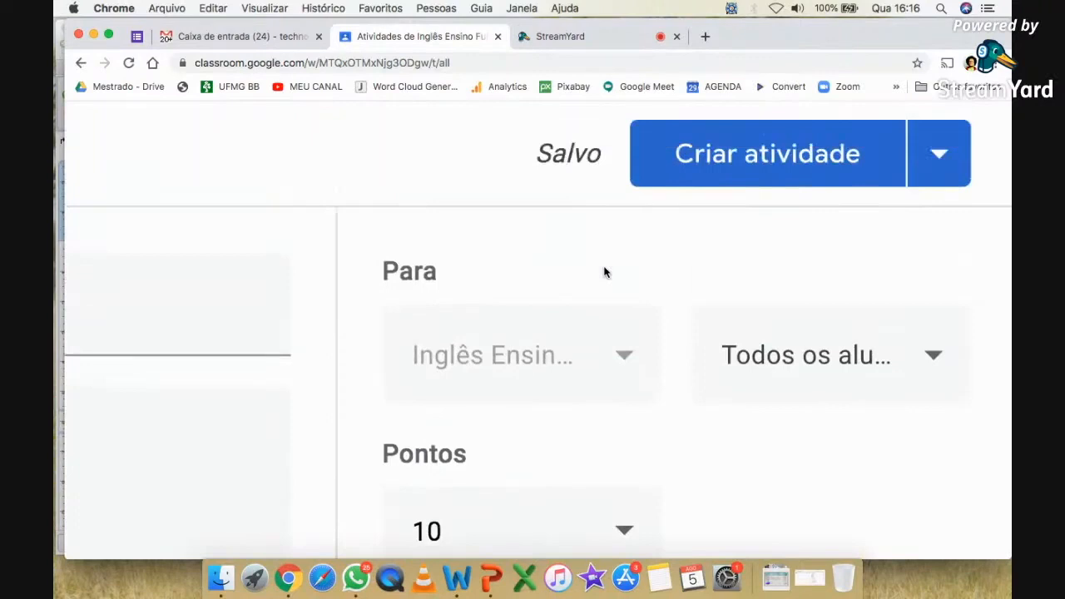
- Publish the Rótulos activity to the class immediately and dismiss the tip about adding topics
left_click(937, 158)
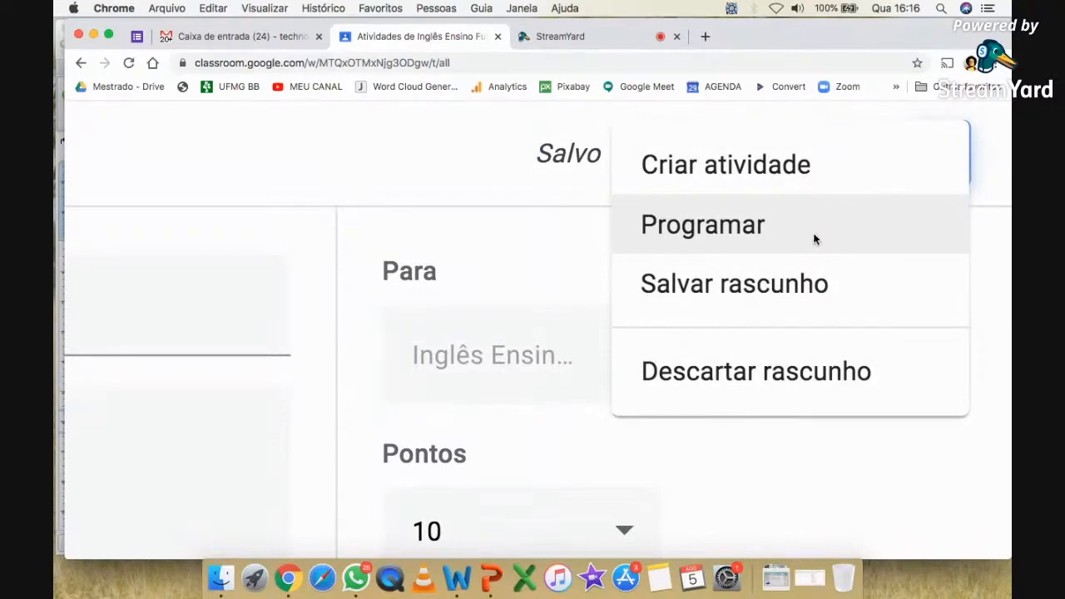
left_click(712, 166)
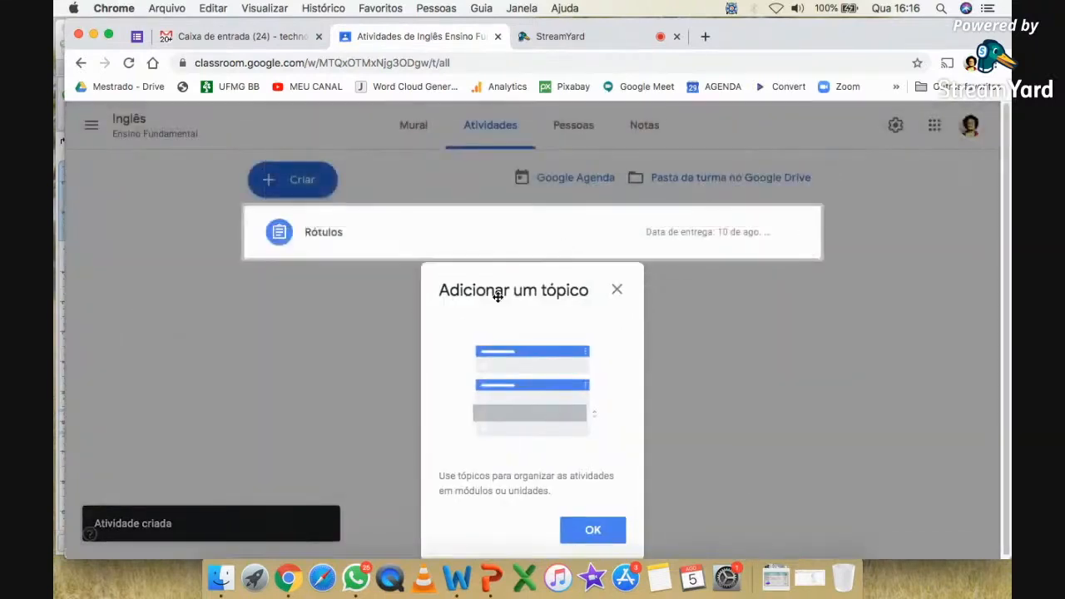
left_click(614, 288)
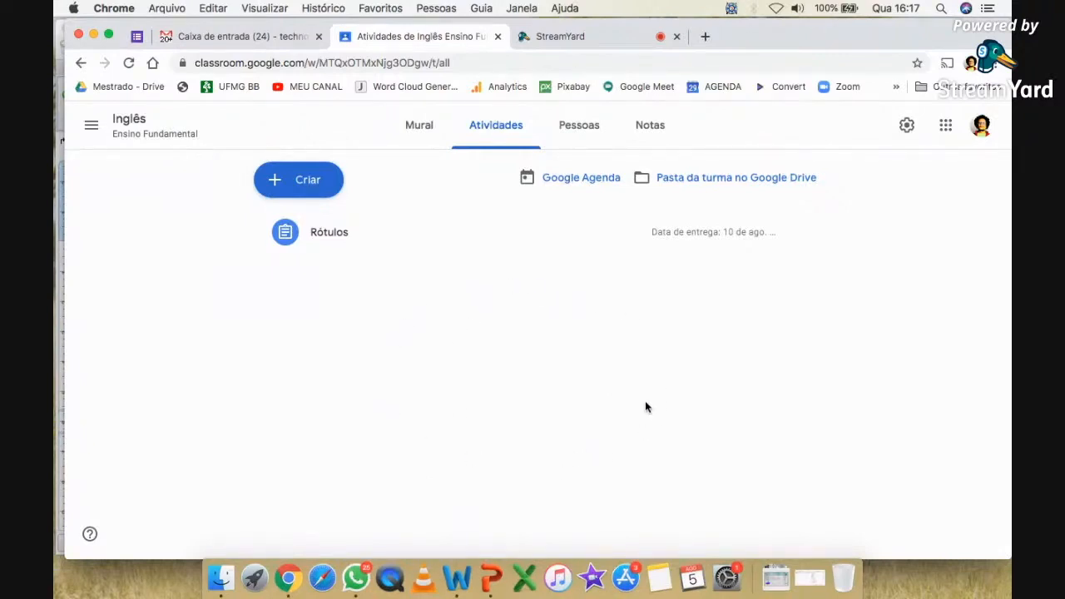
left_click(303, 187)
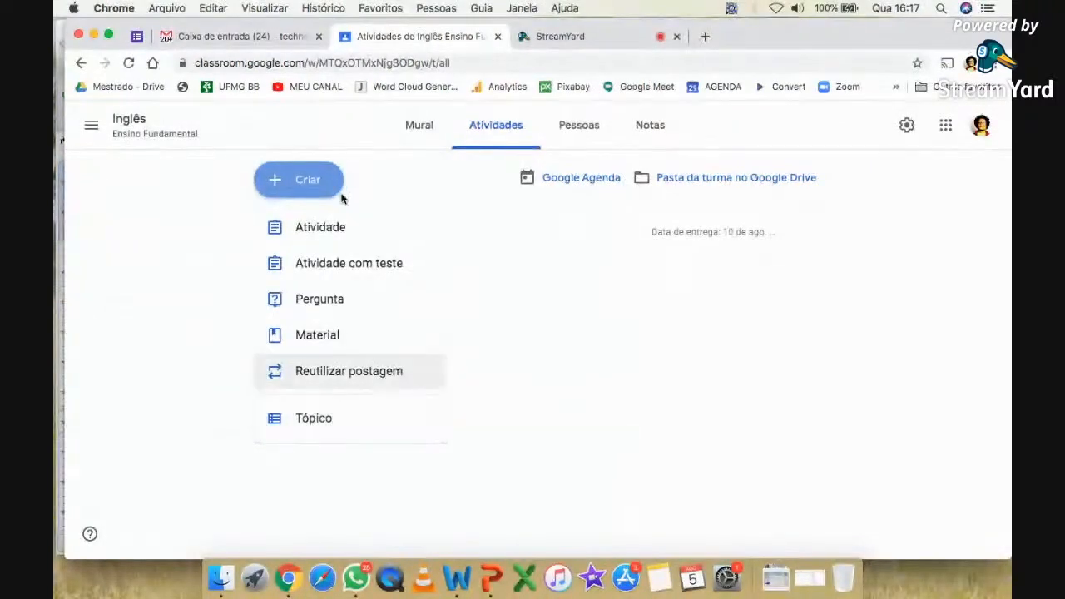
left_click(343, 412)
left_click(530, 374)
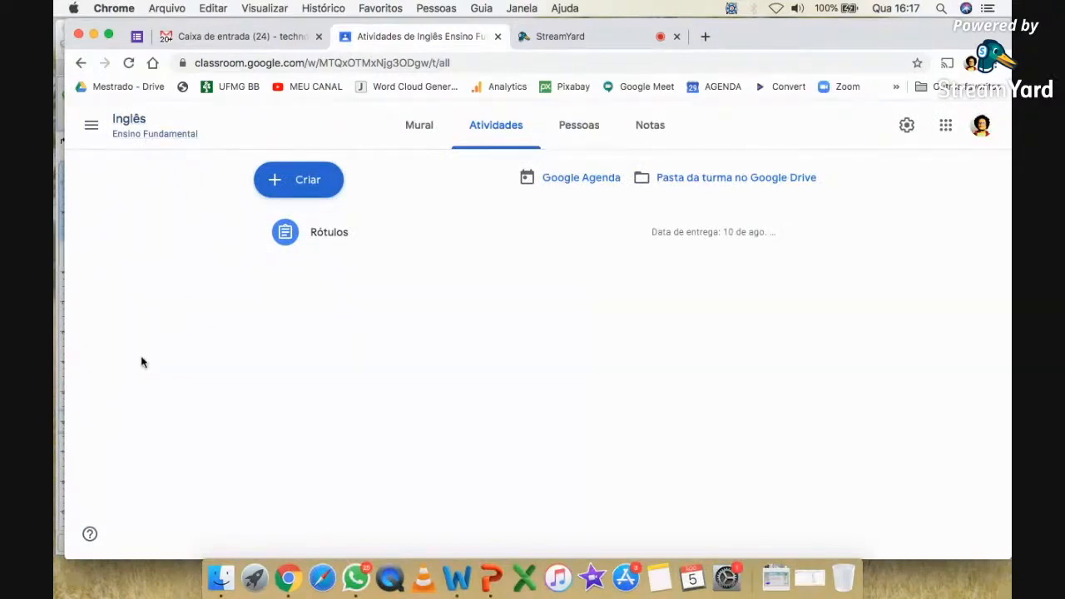
- Add a class topic named "CONSULTAS" preceded by a computer monitor emoji, and dismiss the tip about reordering activities
left_click(302, 179)
left_click(311, 421)
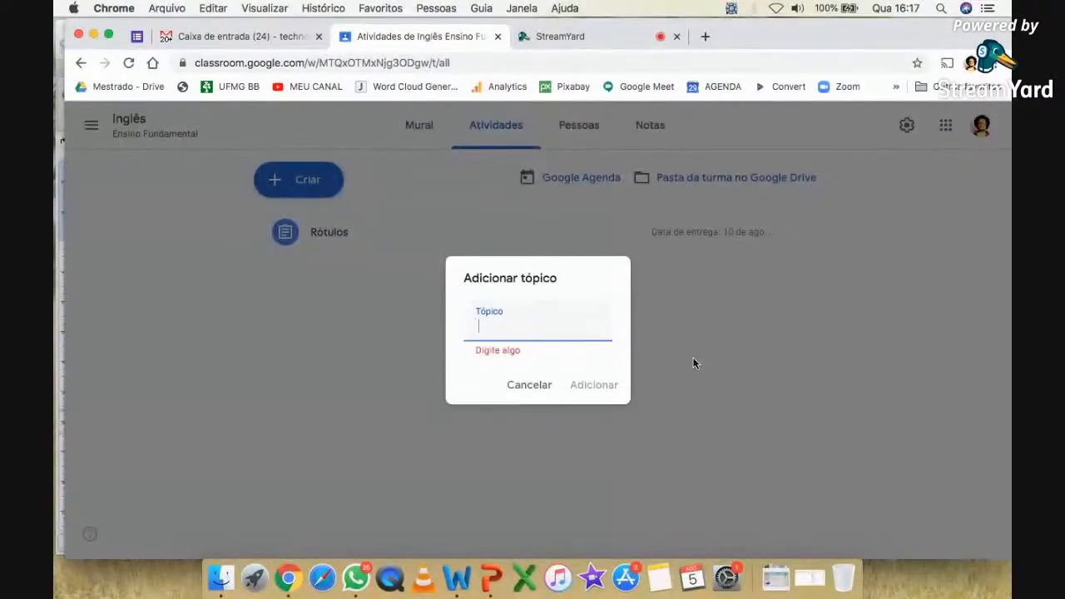
key("ctrl+super+space")
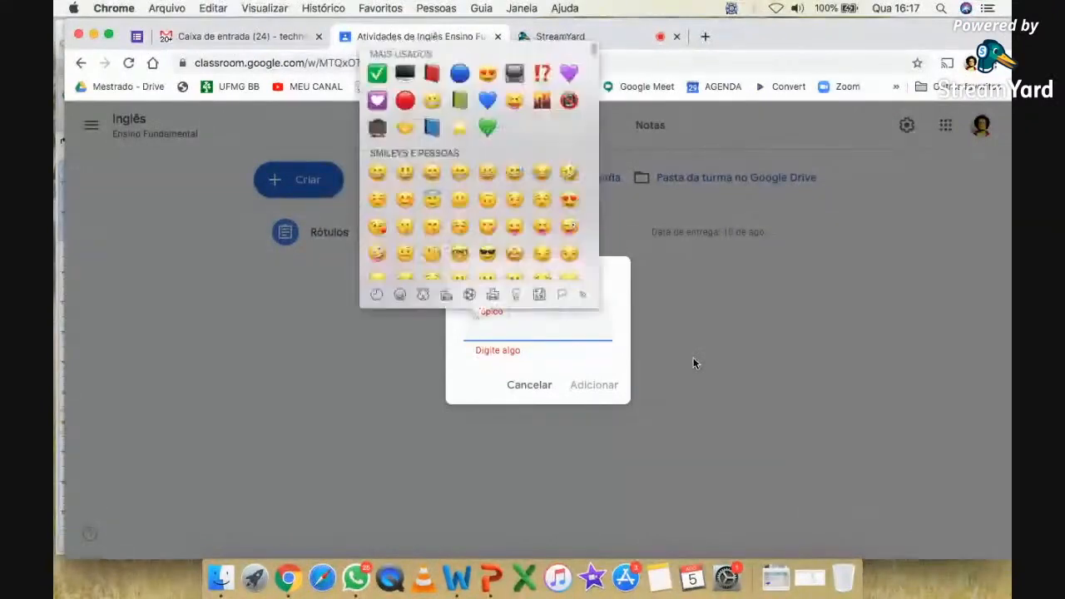
left_click(404, 74)
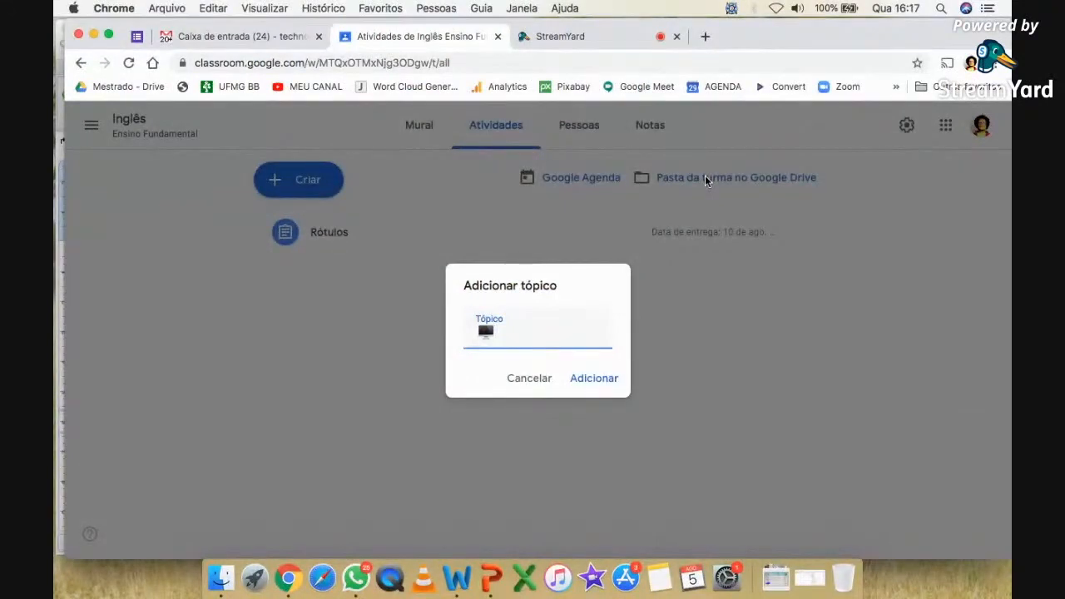
type("CONSULTAS")
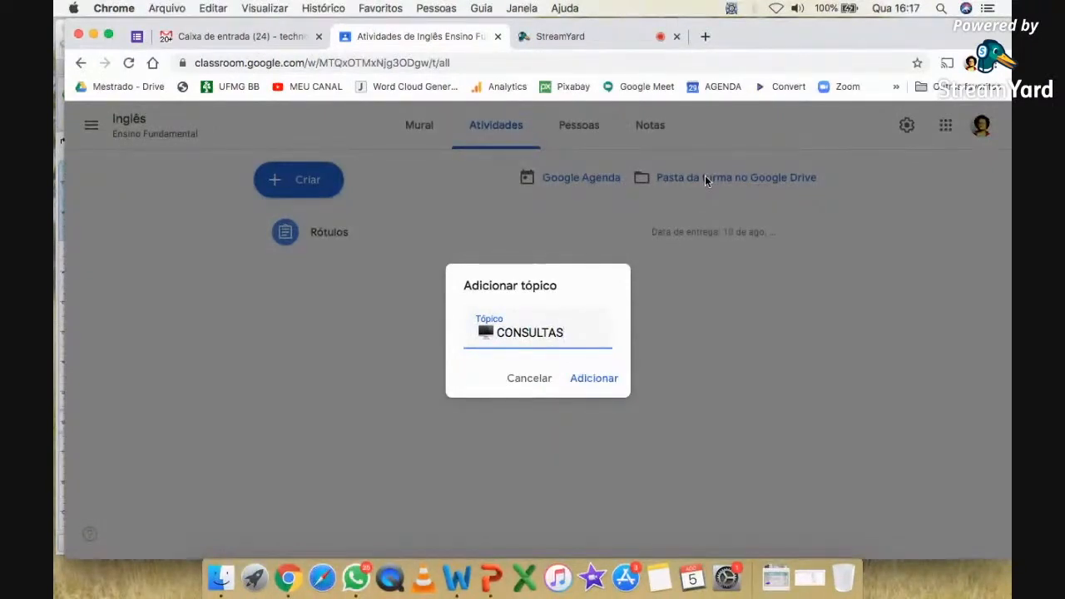
left_click(606, 376)
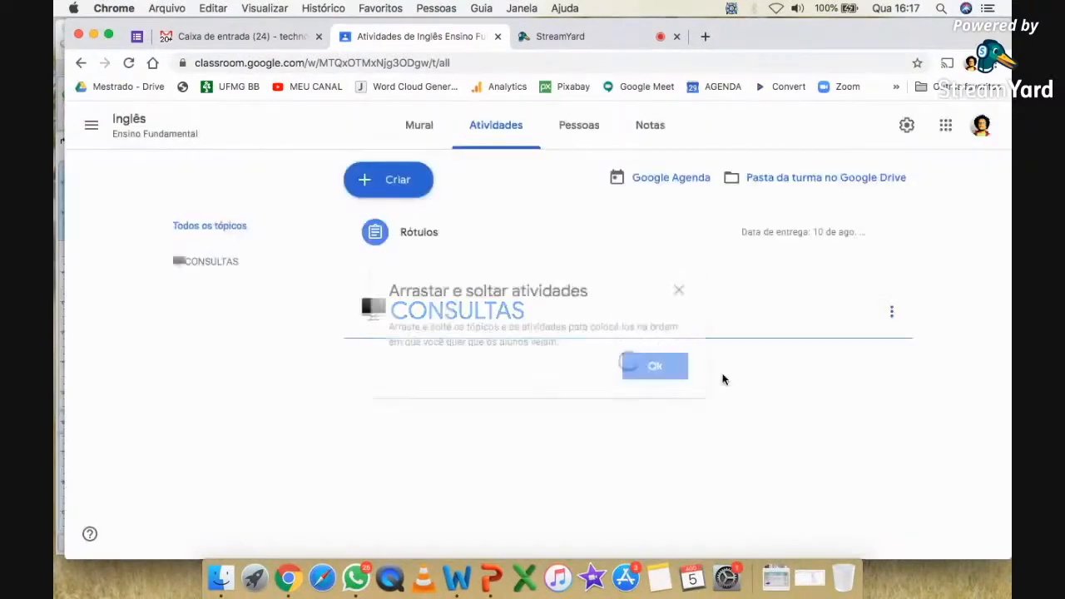
left_click(645, 366)
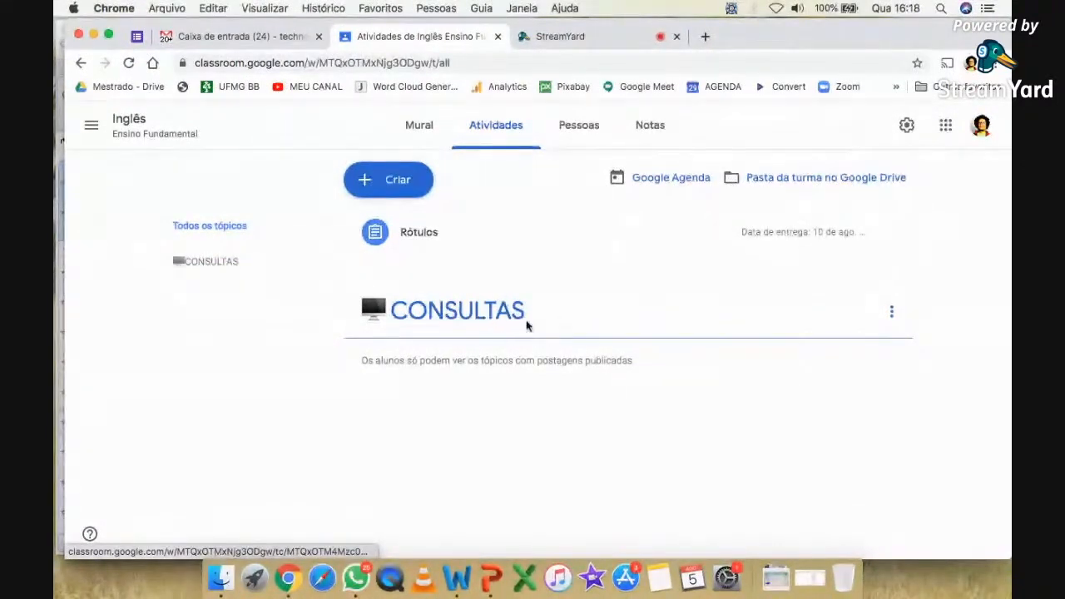
- Add a second class topic named "ATIVIDADES" preceded by a green book emoji
left_click(374, 179)
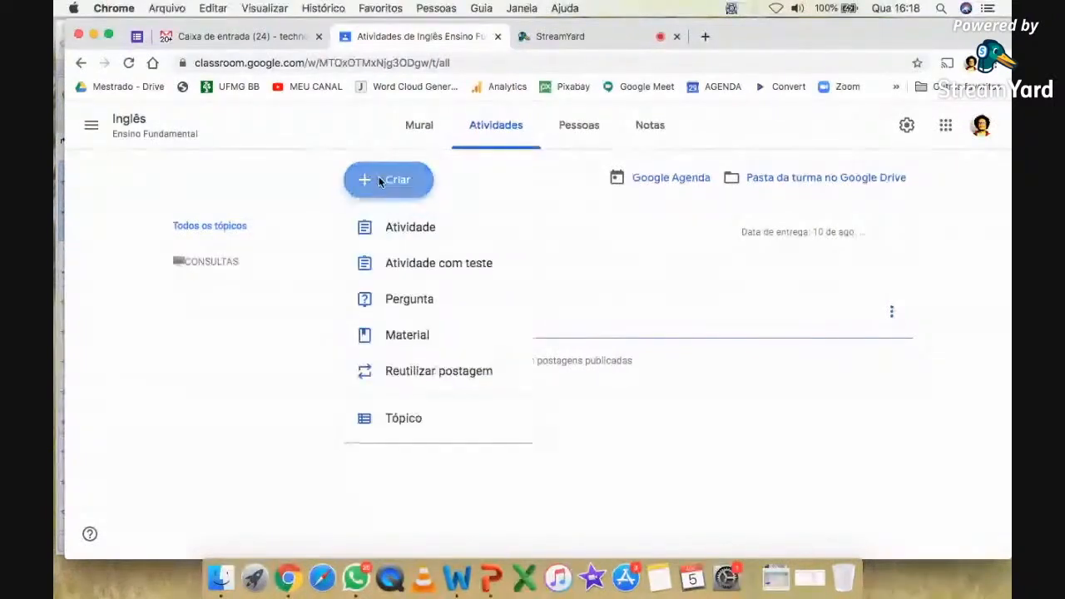
left_click(436, 407)
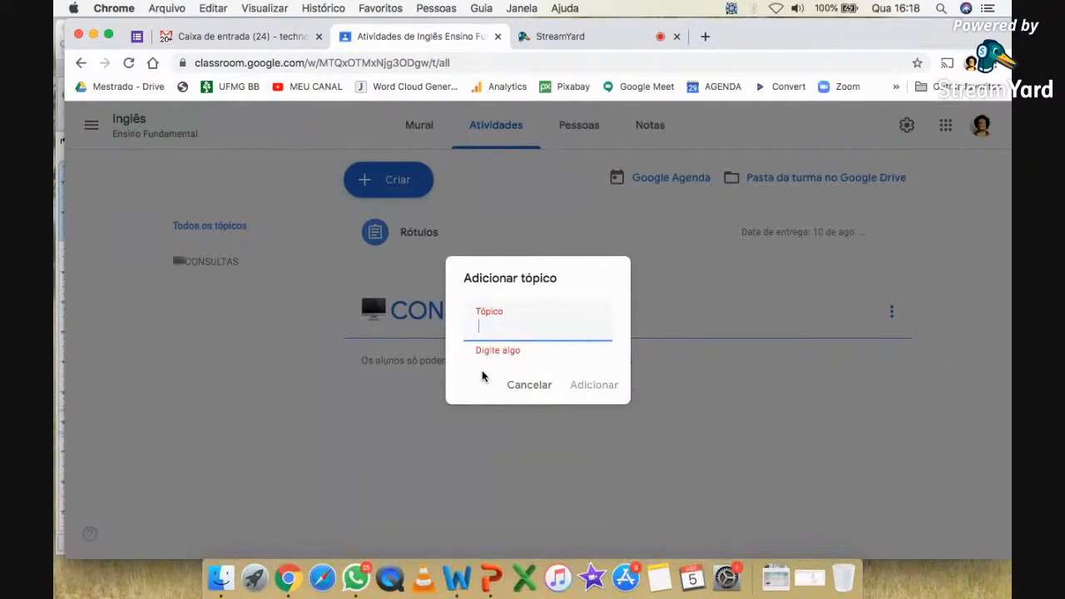
key("ctrl+super+space")
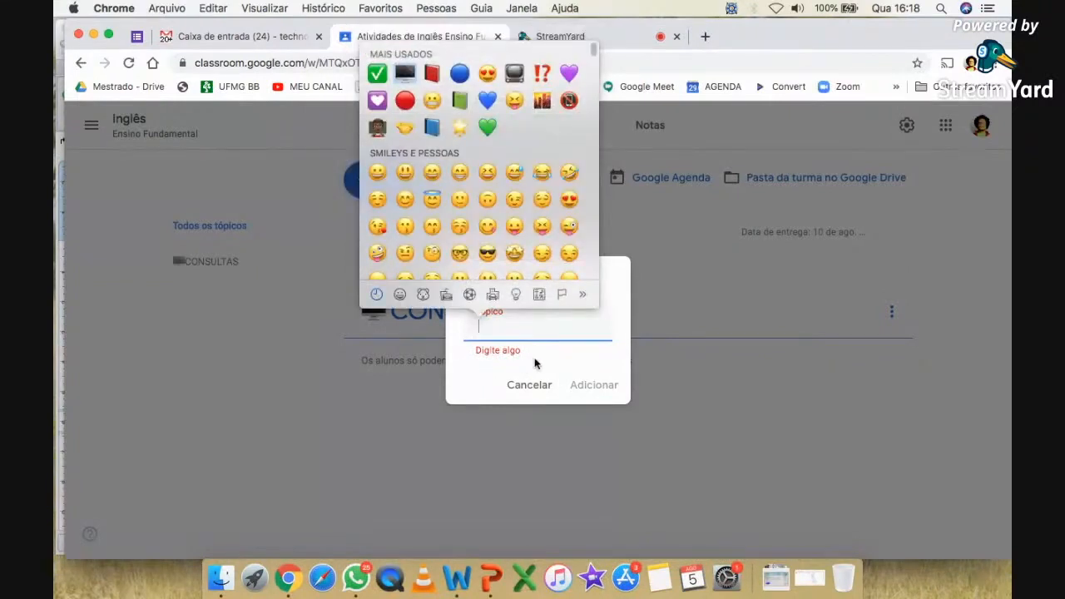
left_click(460, 101)
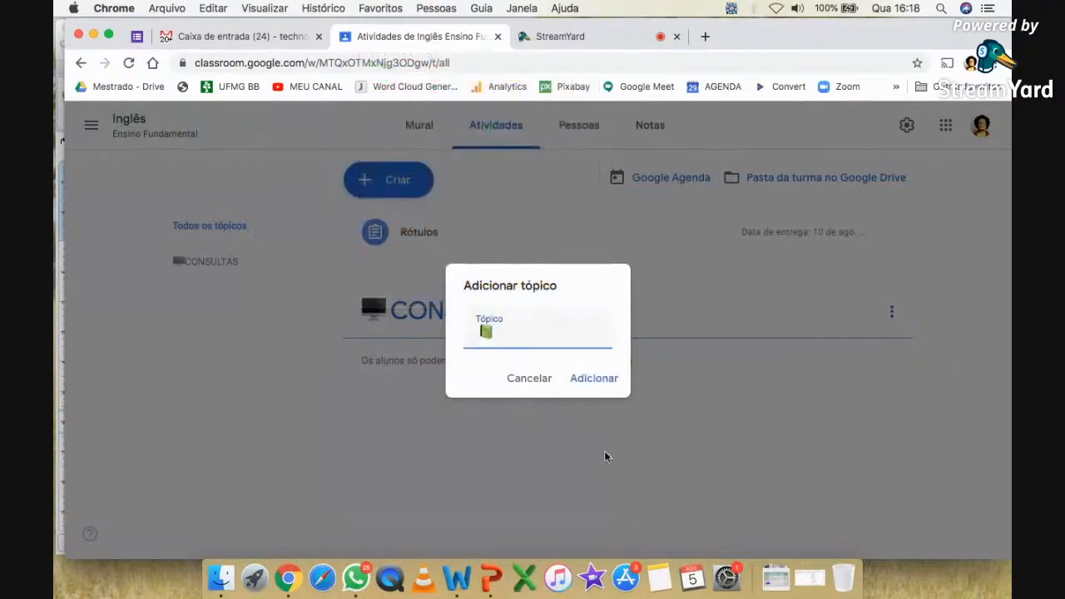
type("ATIVIDADES")
left_click(594, 381)
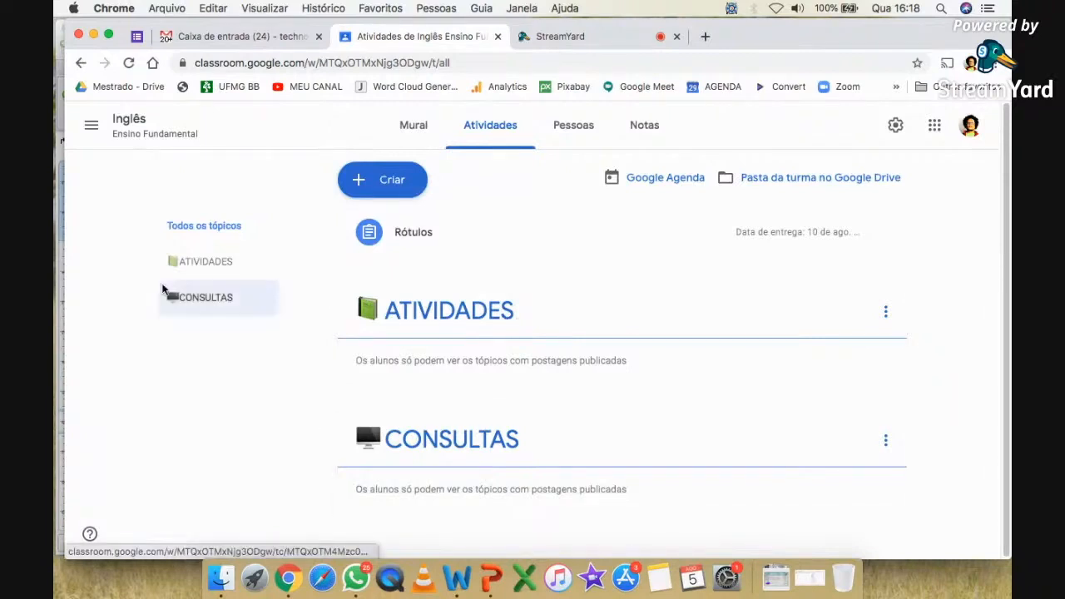
scroll(158, 272, "up", 3)
scroll(180, 308, "up", 5)
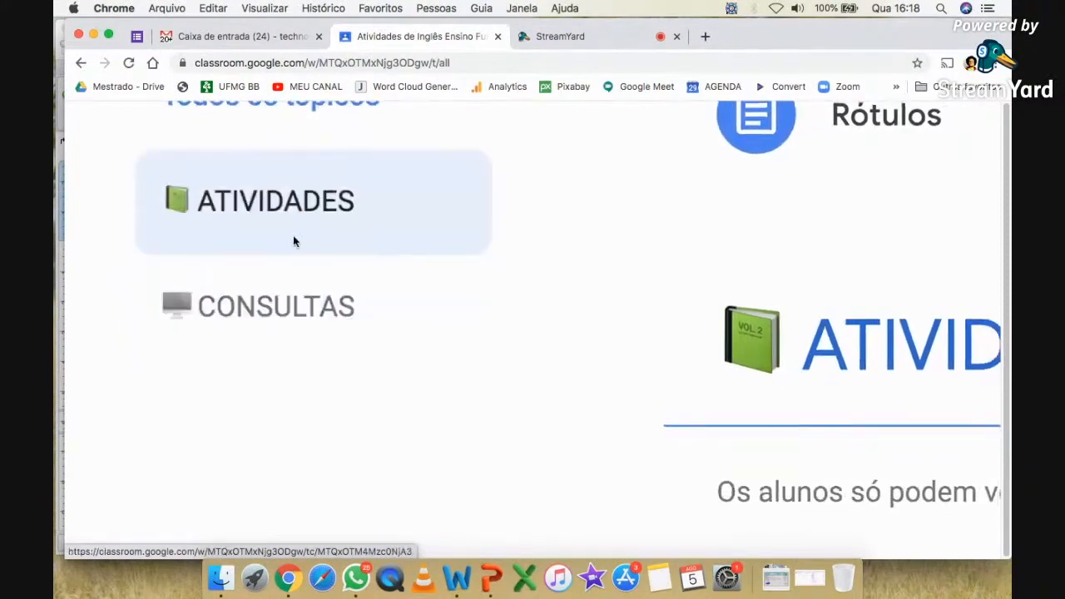
scroll(285, 202, "down", 5)
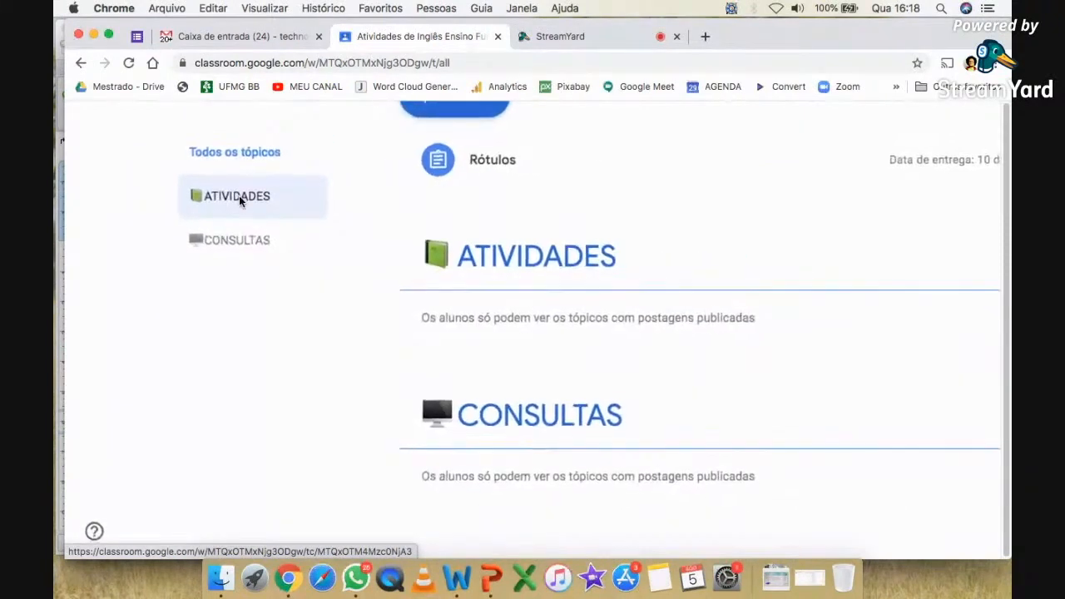
- Move the Rótulos activity into the ATIVIDADES topic
scroll(239, 202, "down", 3)
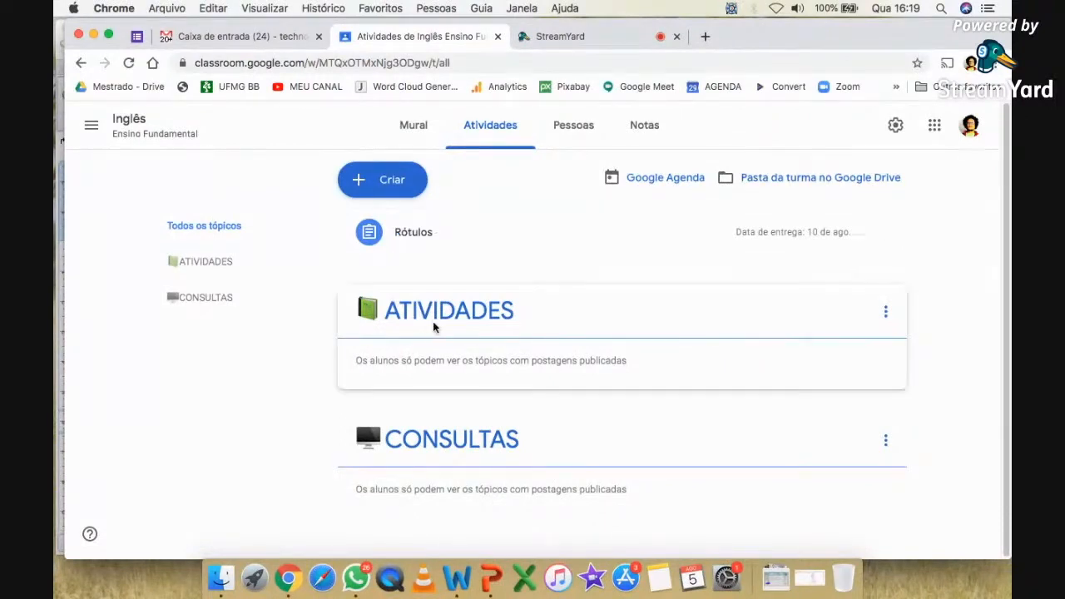
left_click_drag(405, 235, 560, 304)
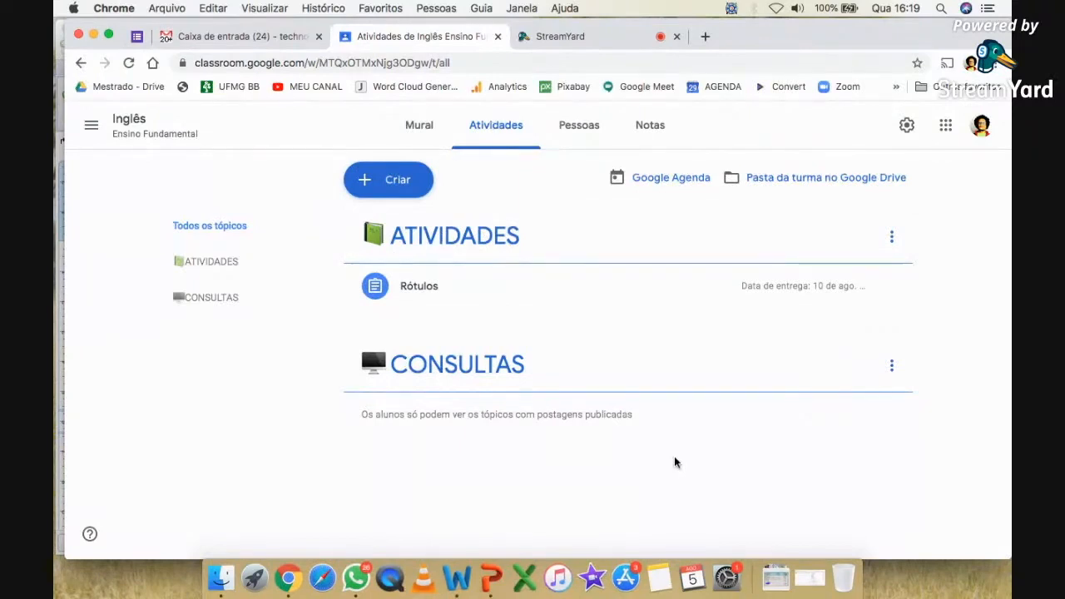
- Start a new activity titled "Crie um texto sobre as diferenças entre a escola antes e depois da pandemia."
left_click(370, 179)
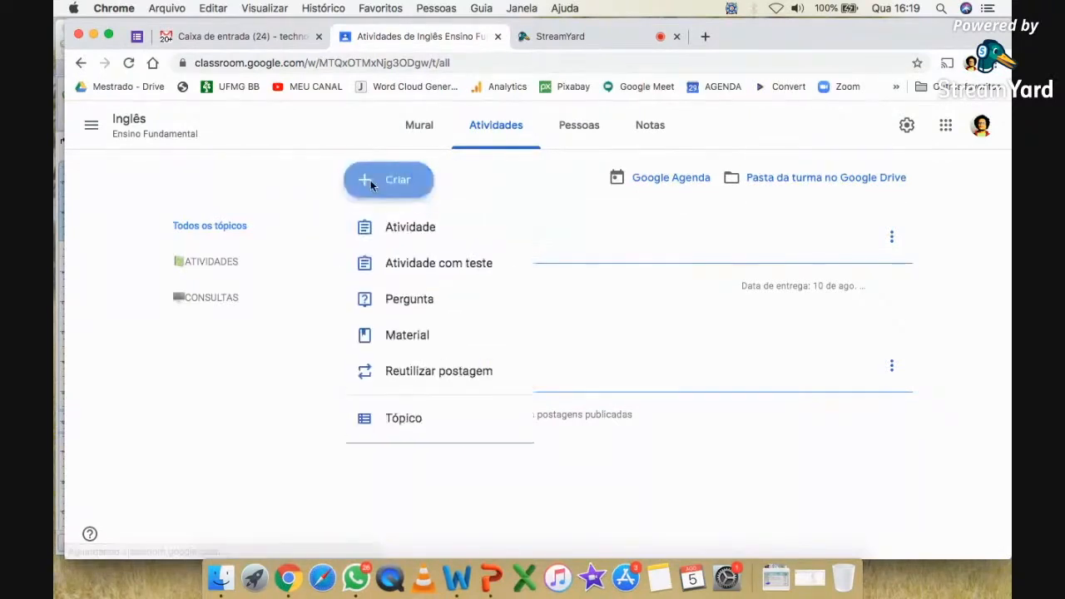
left_click(411, 227)
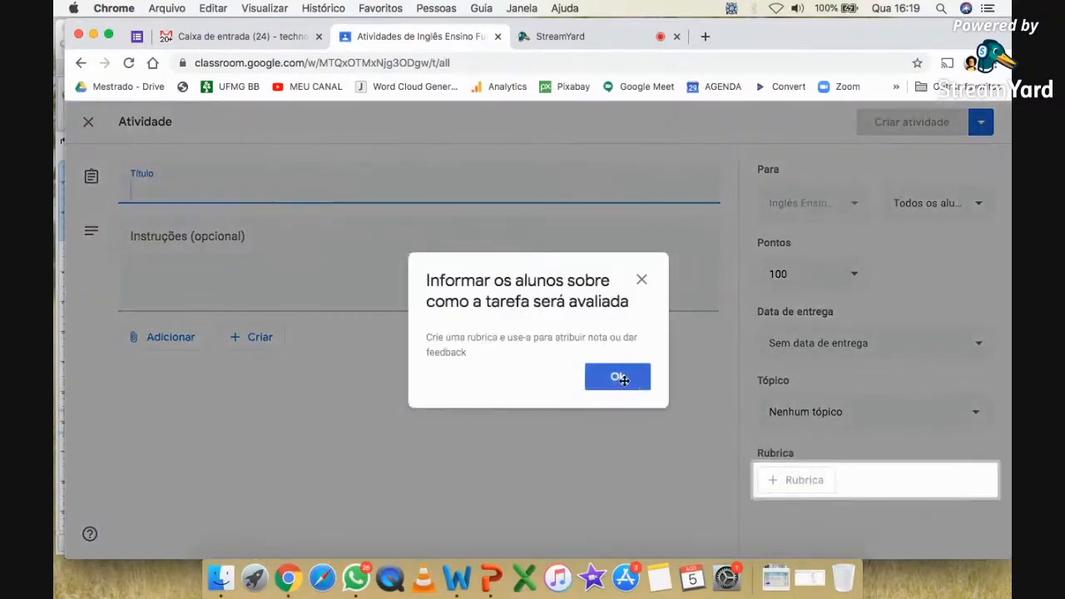
left_click(618, 377)
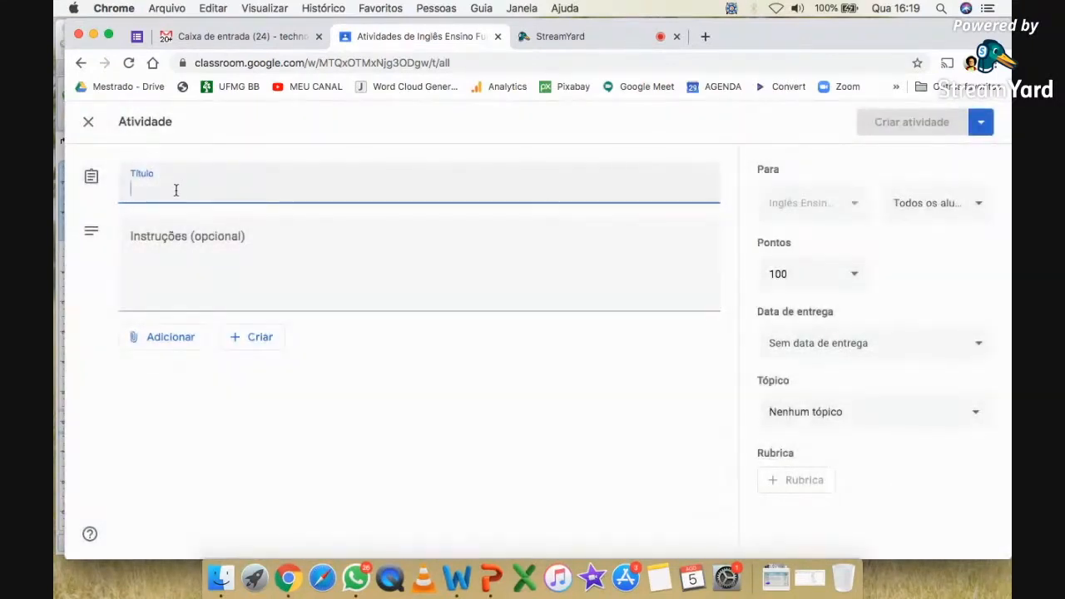
type("Ex")
key("BackSpace")
key("BackSpace")
type("Crie um")
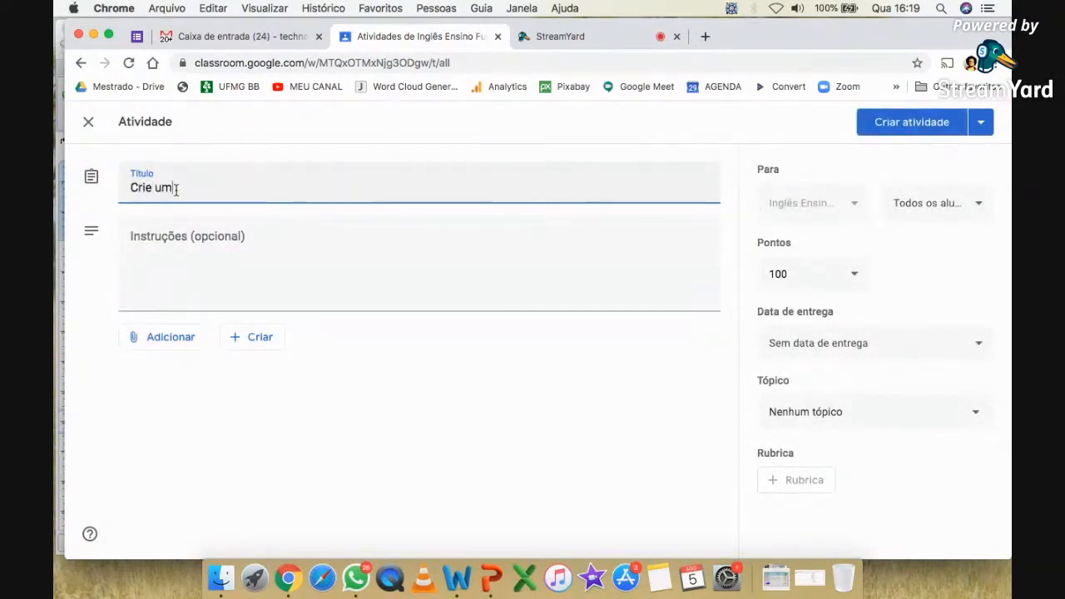
type(" texto sobre as")
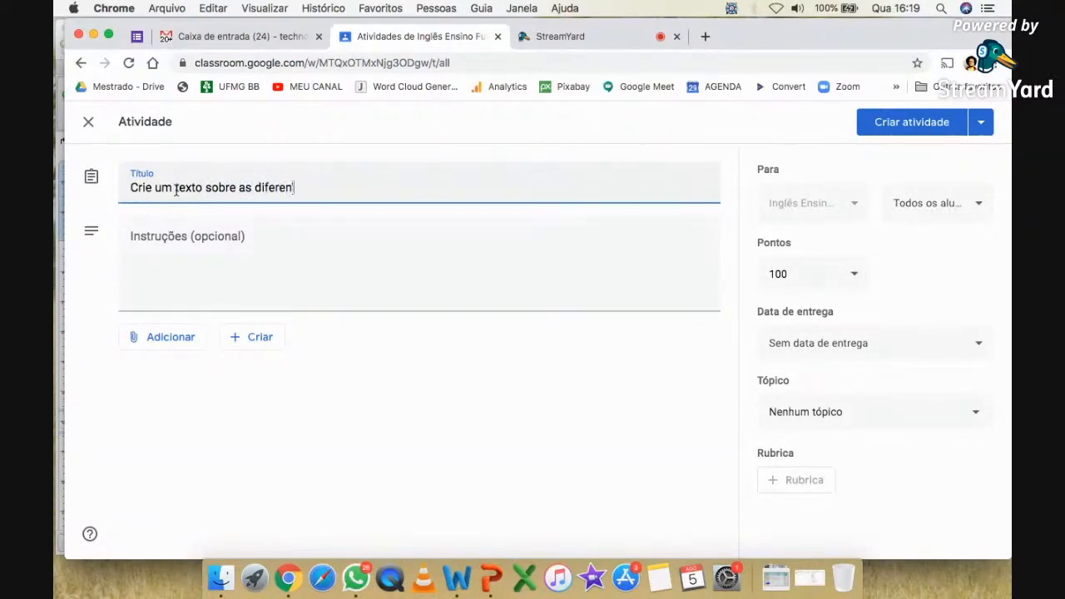
type("diferenças entrea a e")
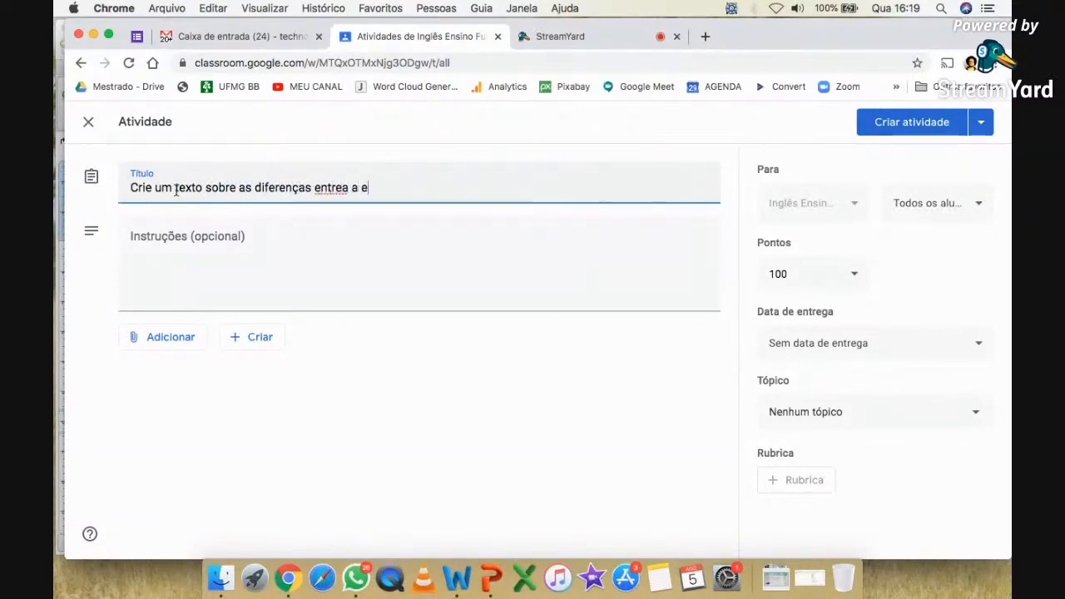
key("BackSpace")
key("BackSpace")
key("BackSpace")
key("BackSpace")
key("BackSpace")
type(" a escola ante")
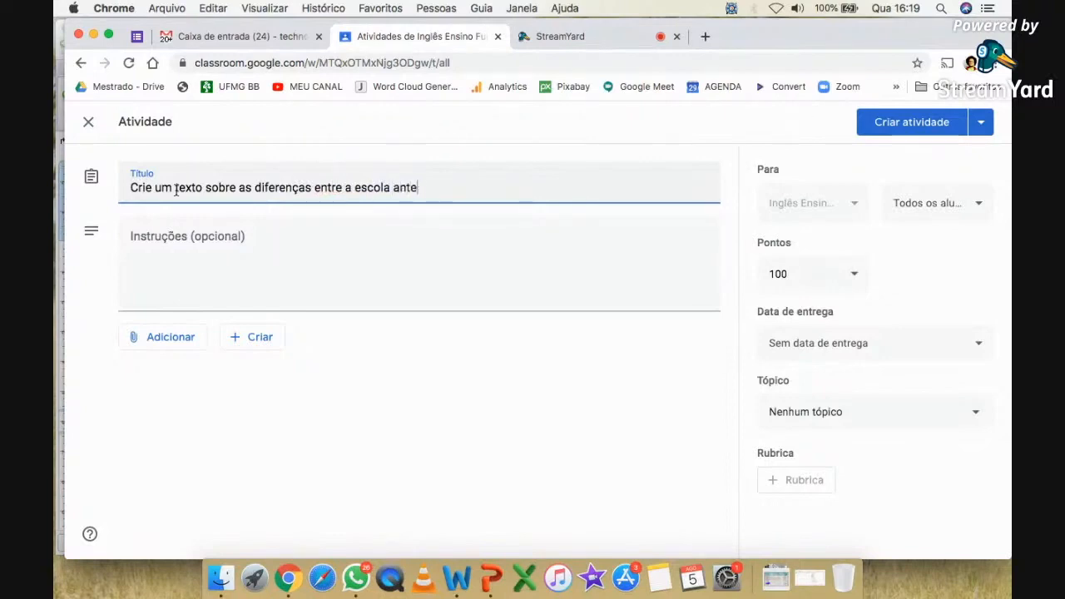
type("s e depois da pa")
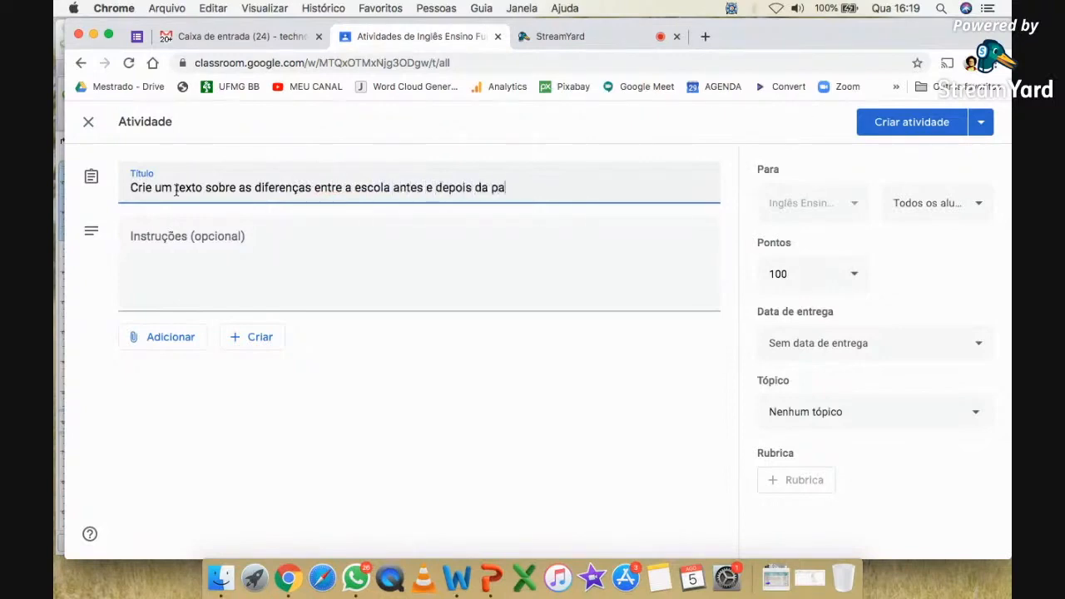
type("ndemia.")
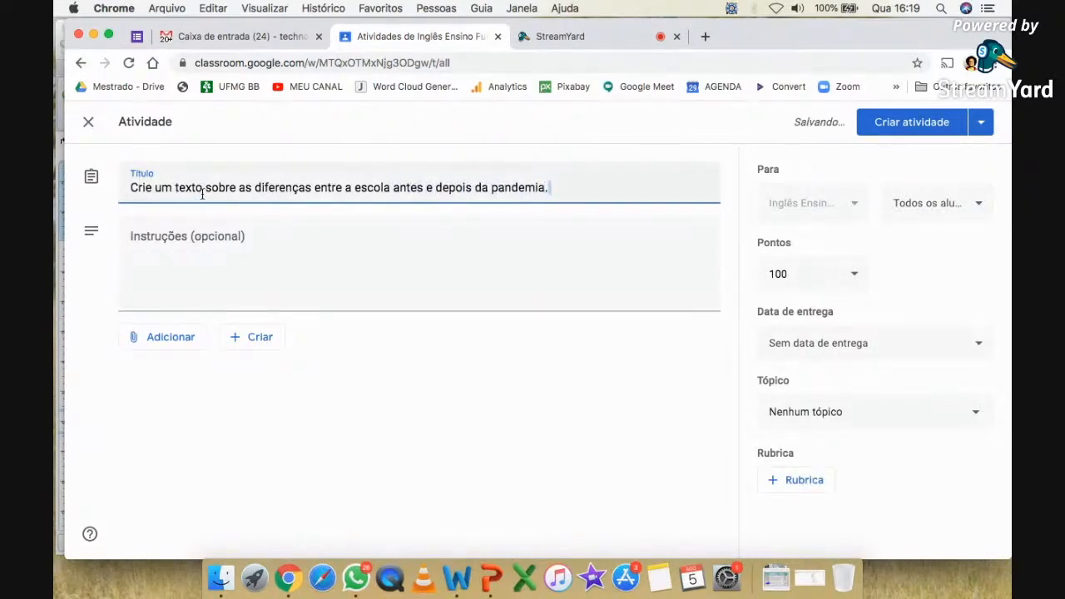
- Move the whole title text of the new activity into its instructions
key("super+a")
key("super+x")
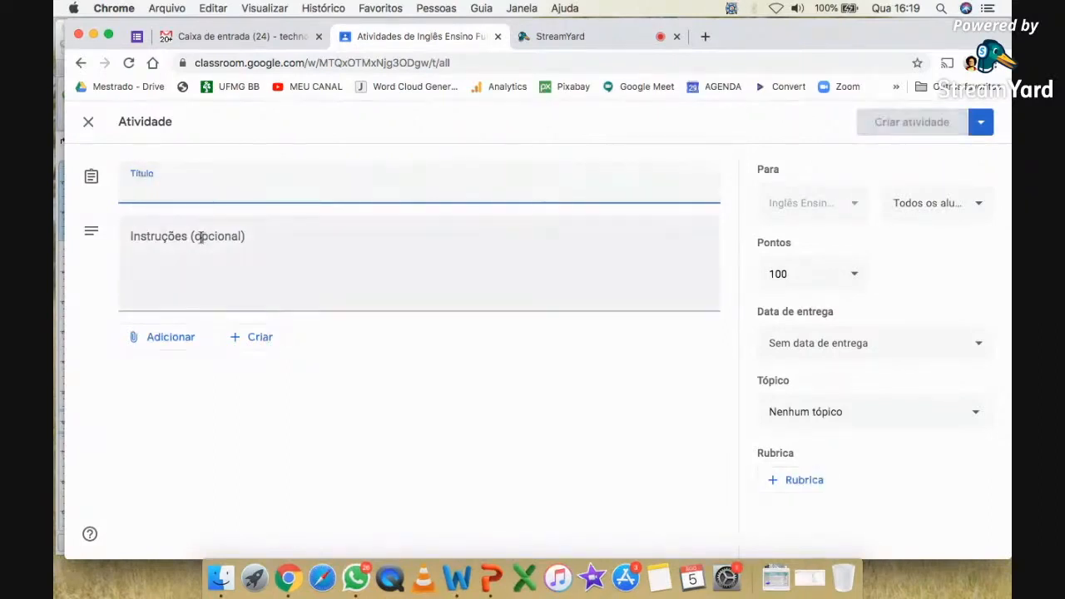
left_click(200, 238)
key("super+v")
- Title the activity "Escola antes e depois da pandemia: Similaridades e diferenças"
left_click(206, 191)
type("Escola antes e")
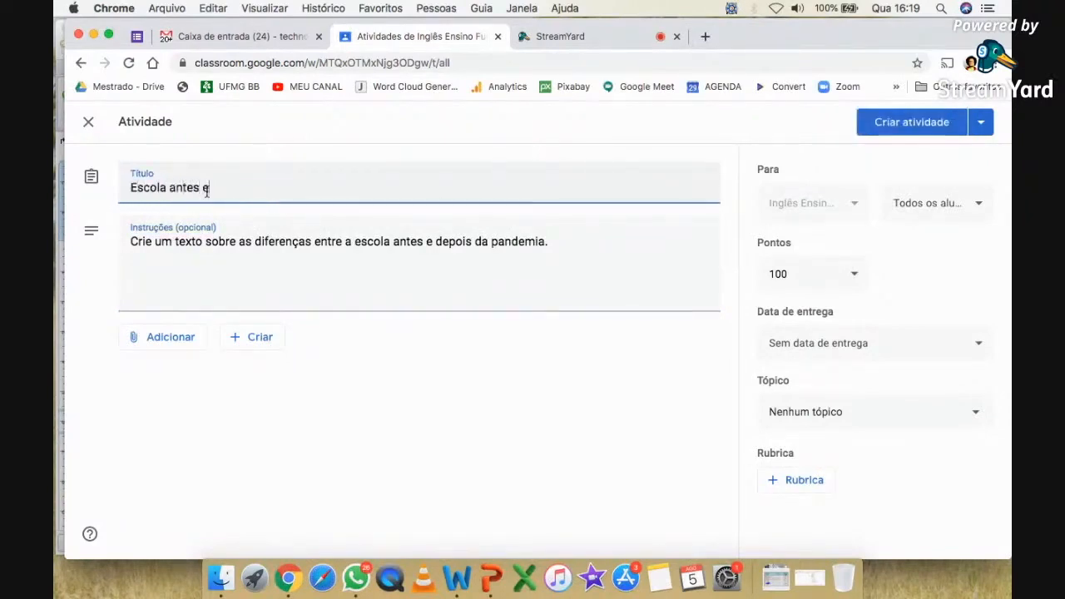
type(" depois da pandemi")
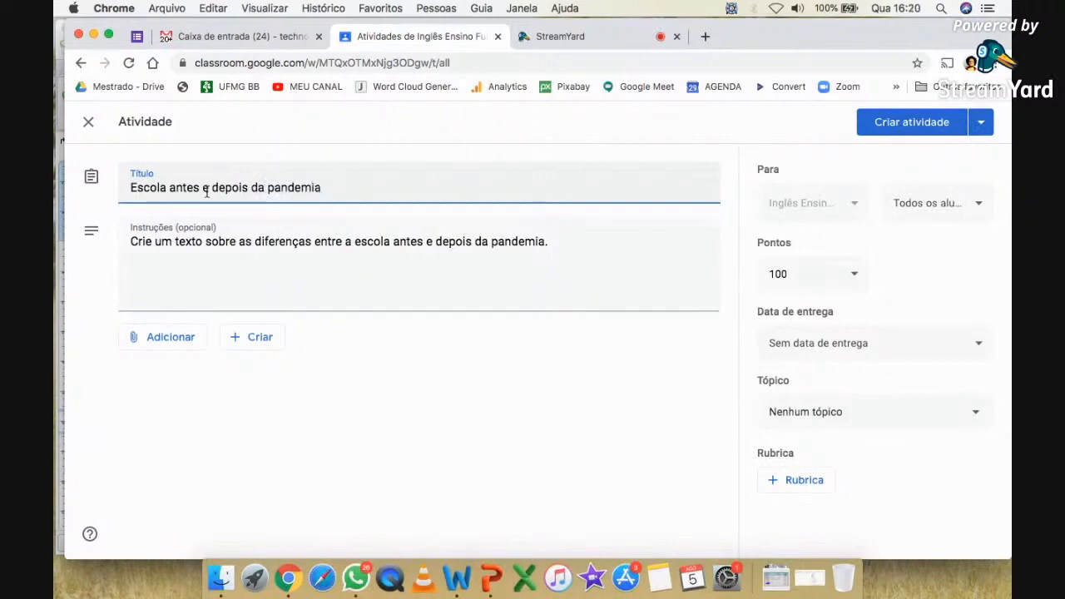
type("a: Similaridades e diferenças")
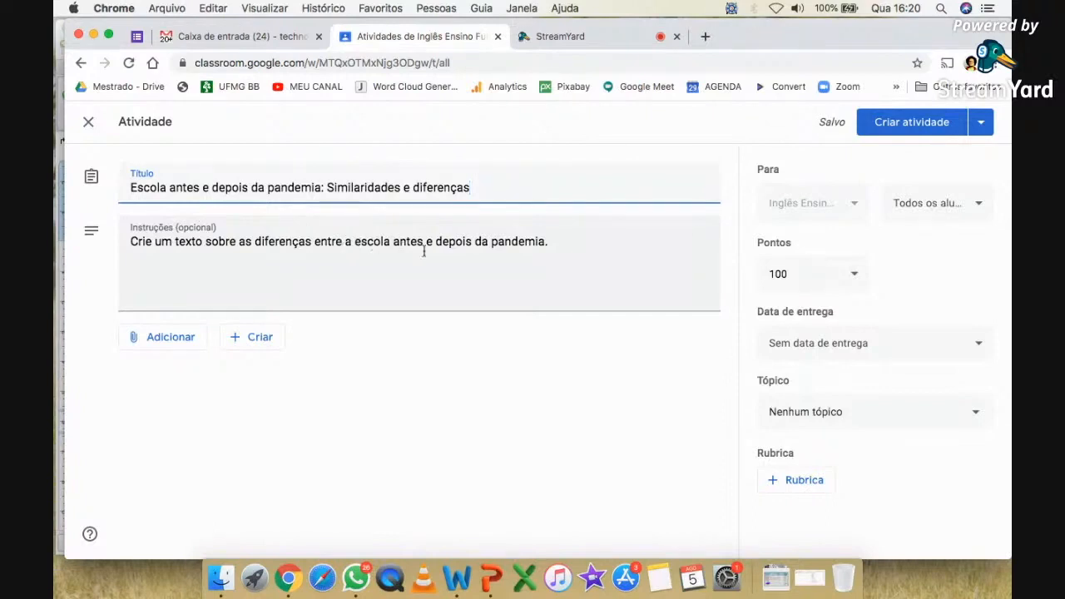
- Add a second line to the activity's instructions reading "Utilize o Google DOCS."
left_click(563, 241)
key("Return")
type("Utilize o")
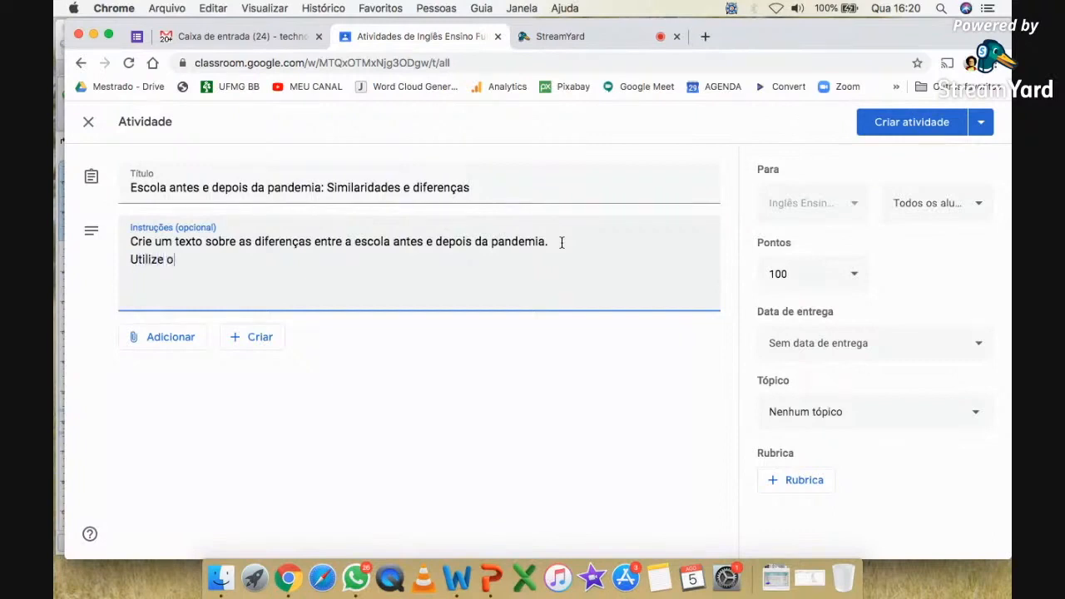
type(" Google DOCS.")
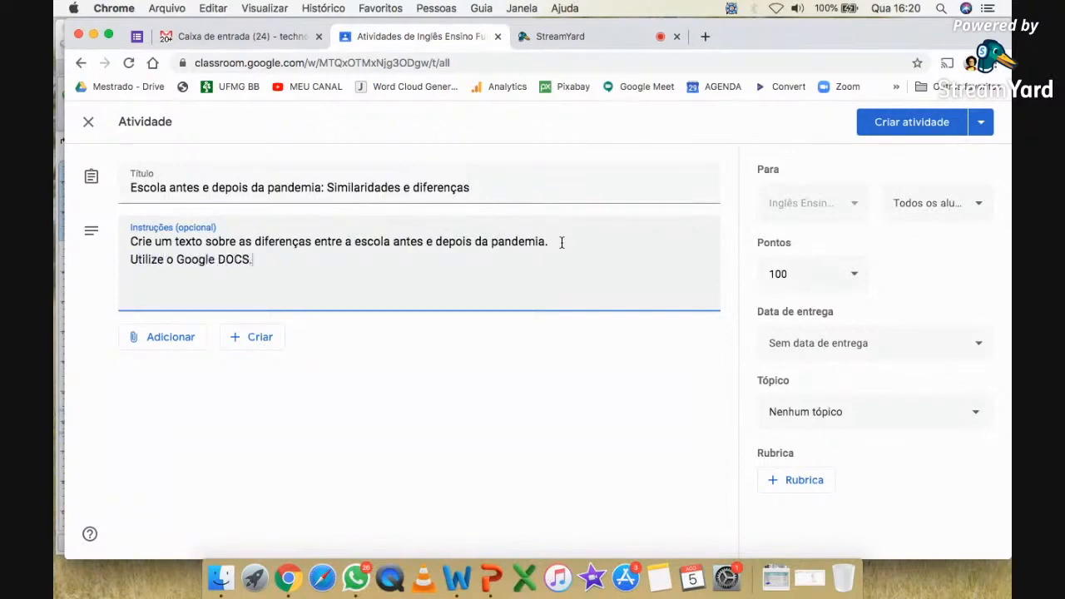
- Set the activity's points to 10 and its due date to 20 de ago. de 2020
left_click(827, 272)
type("10")
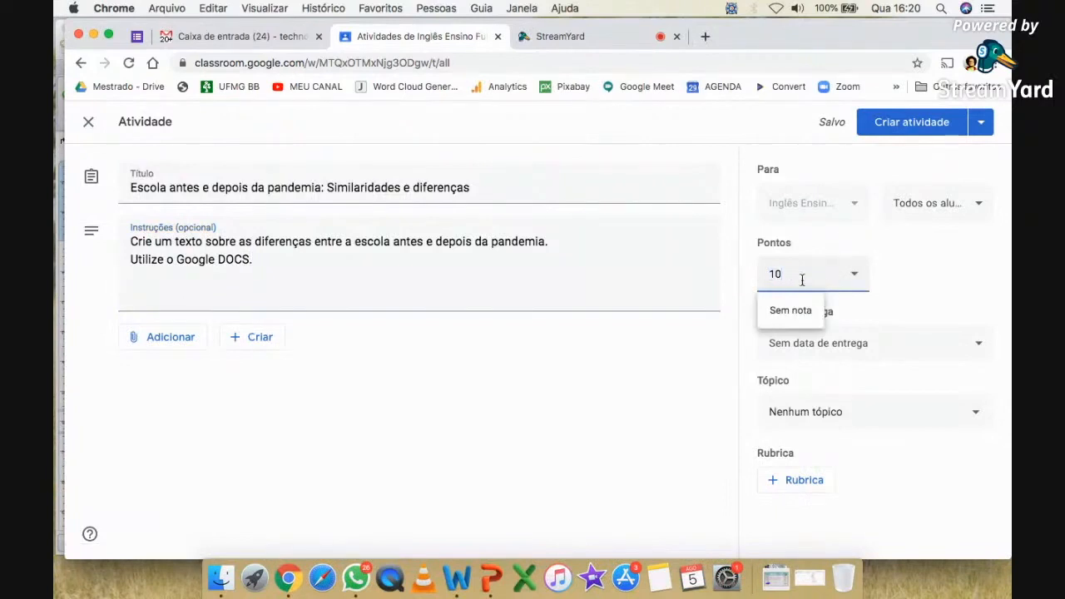
left_click(932, 341)
left_click(846, 398)
left_click(879, 320)
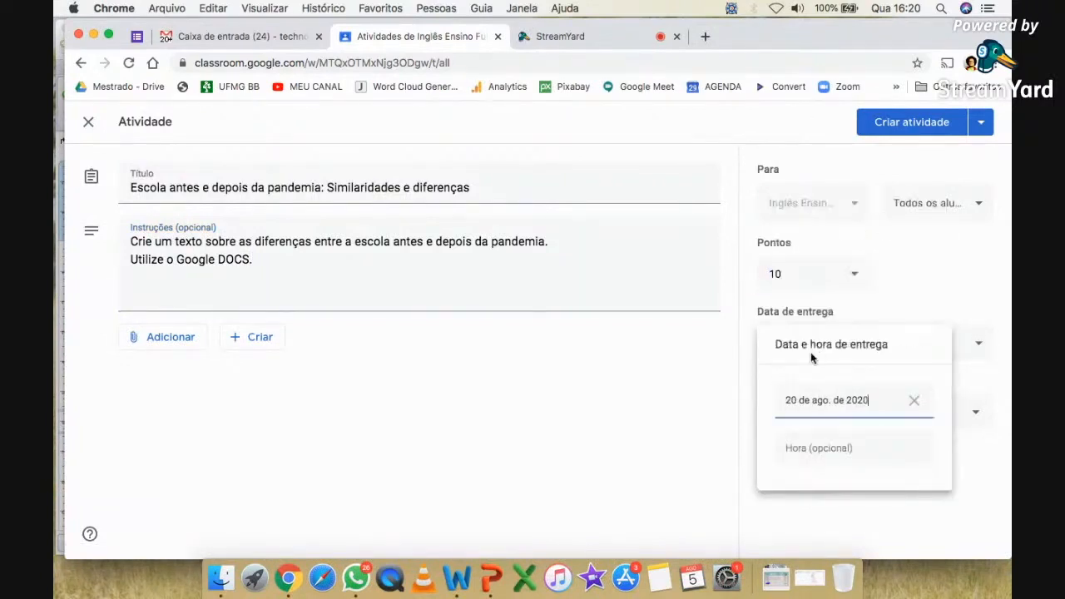
left_click(743, 412)
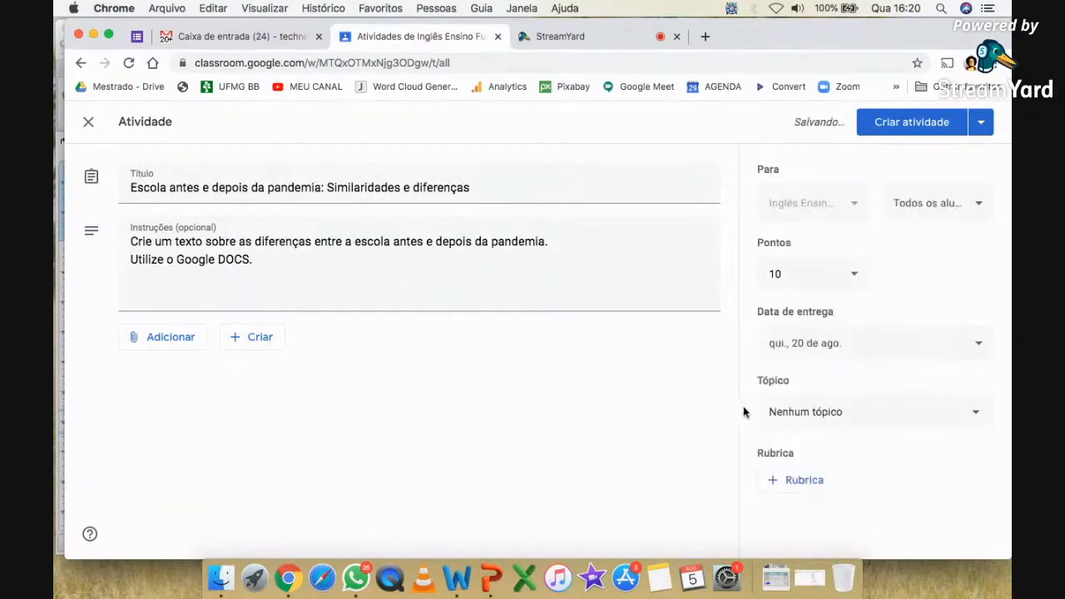
- Assign the activity to the ATIVIDADES topic and publish it to the class
left_click(860, 414)
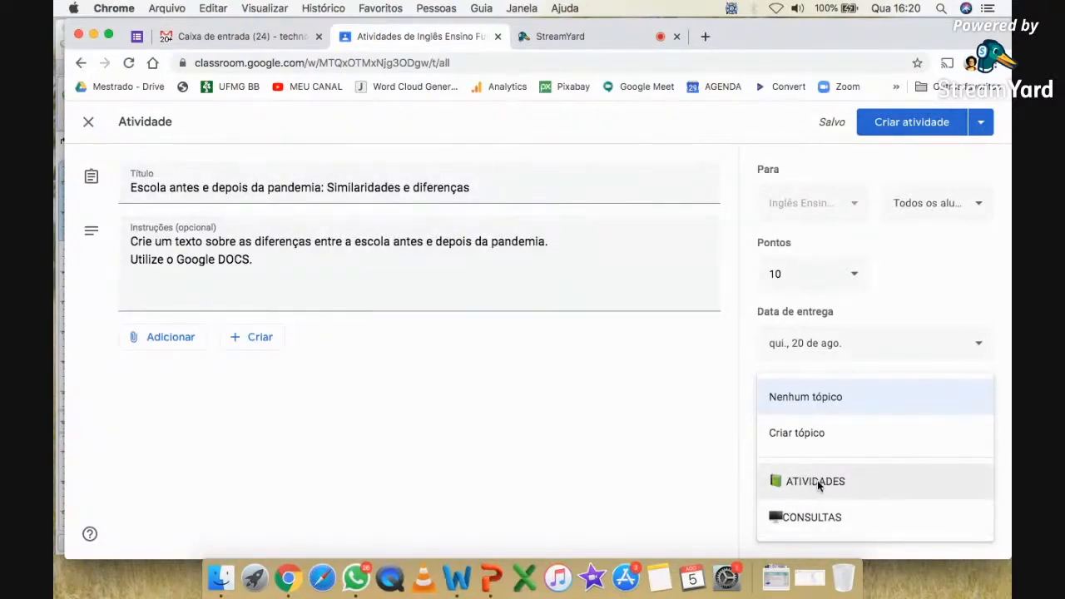
left_click(850, 490)
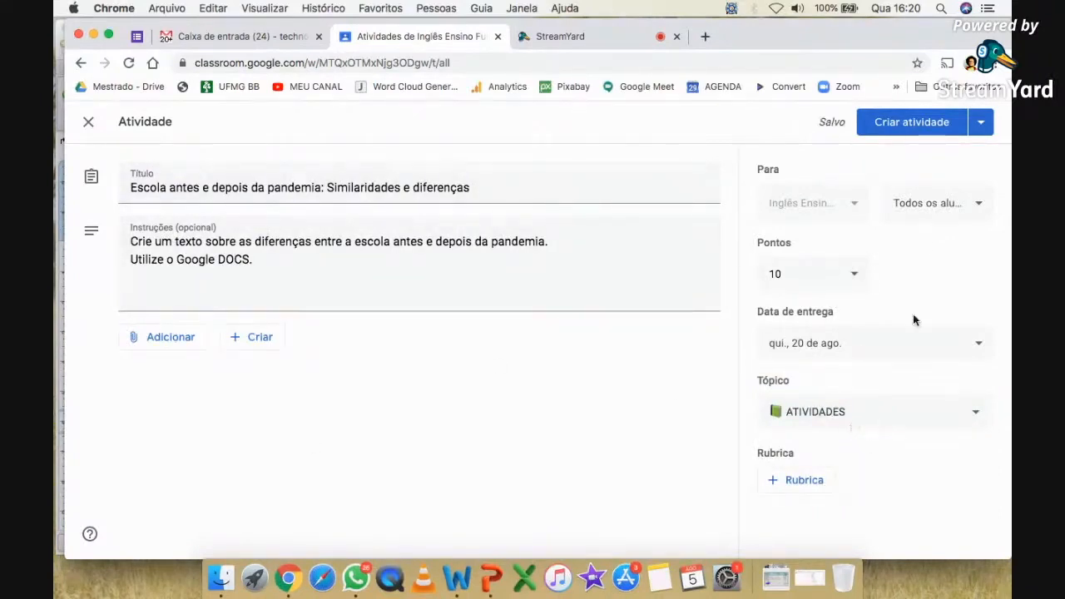
left_click(918, 124)
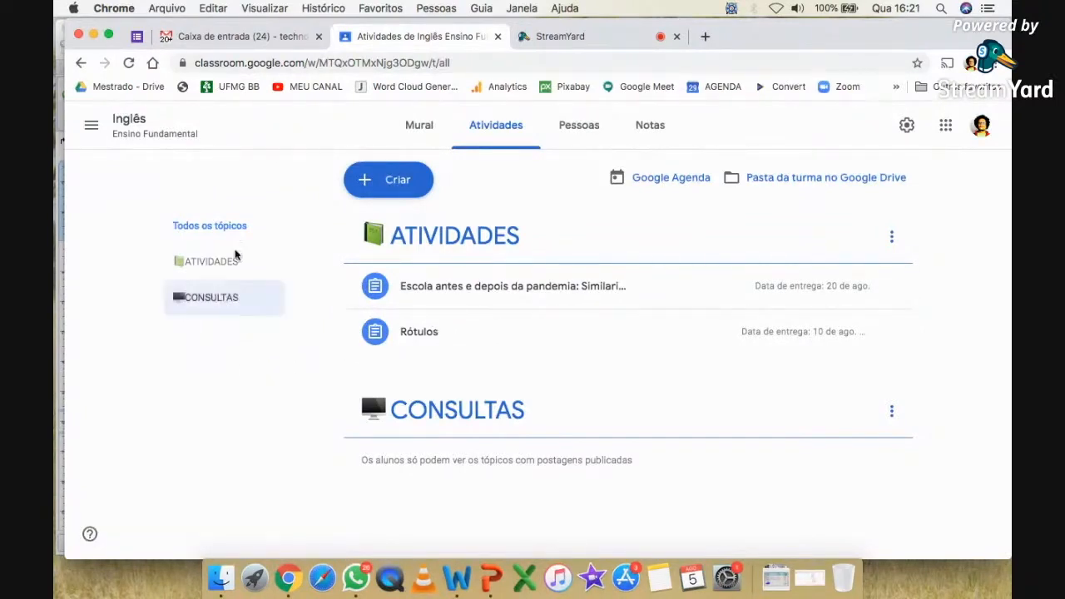
- Show only the ATIVIDADES topic and review both activities' instructions, due dates, submission counts and comment fields
left_click(211, 260)
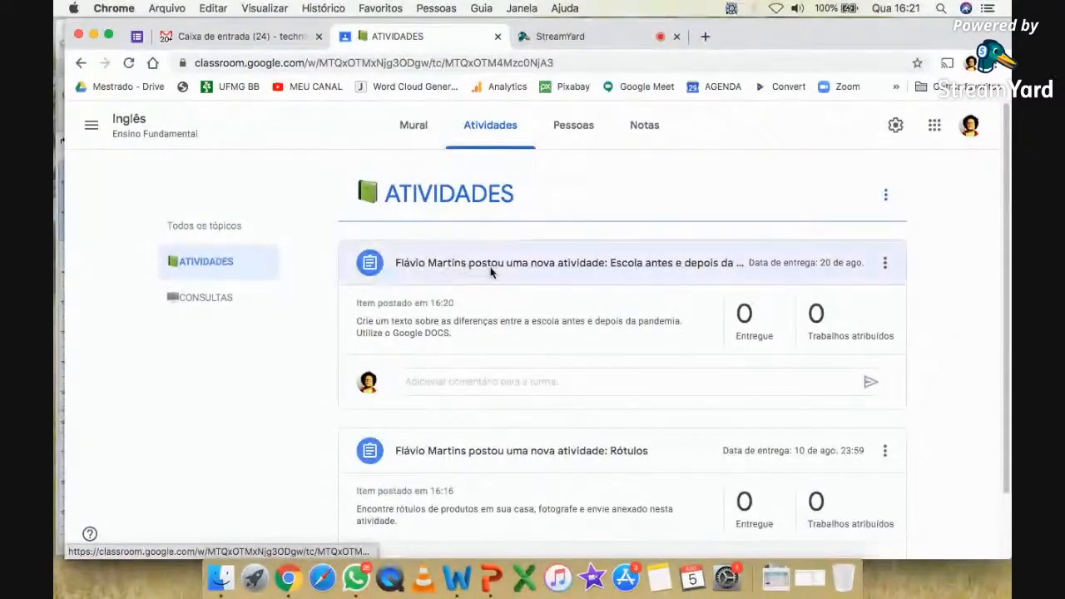
scroll(541, 276, "up", 5, "ctrl")
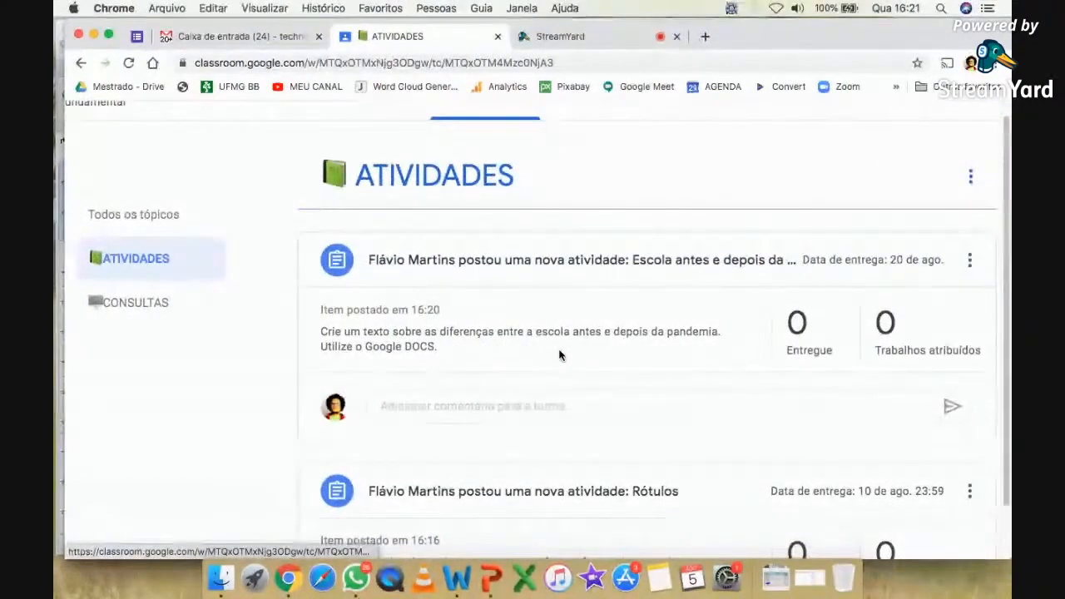
scroll(561, 356, "right", 2)
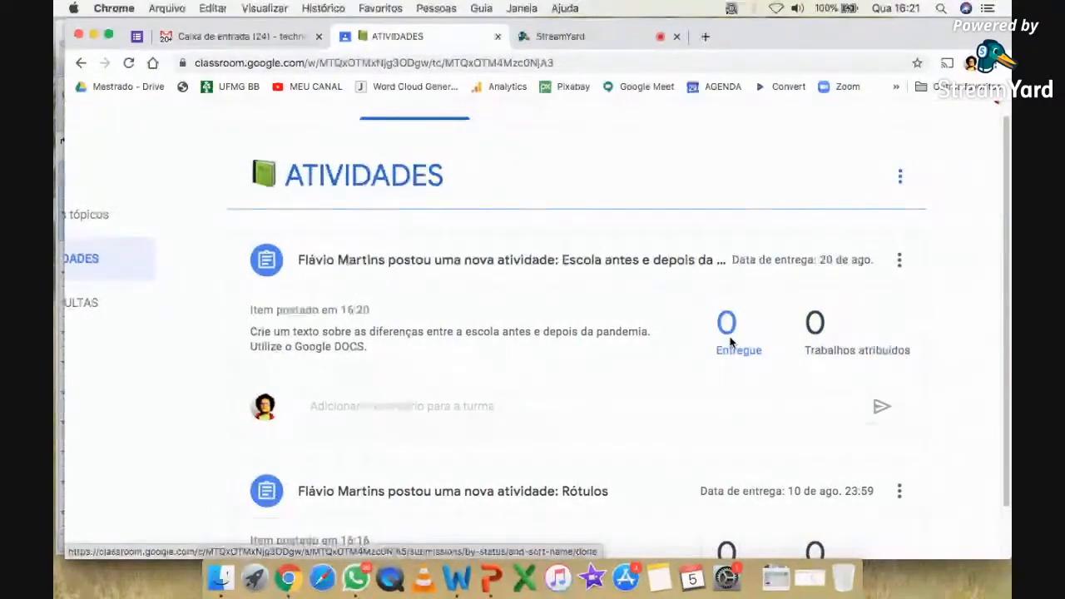
scroll(805, 323, "down", 2)
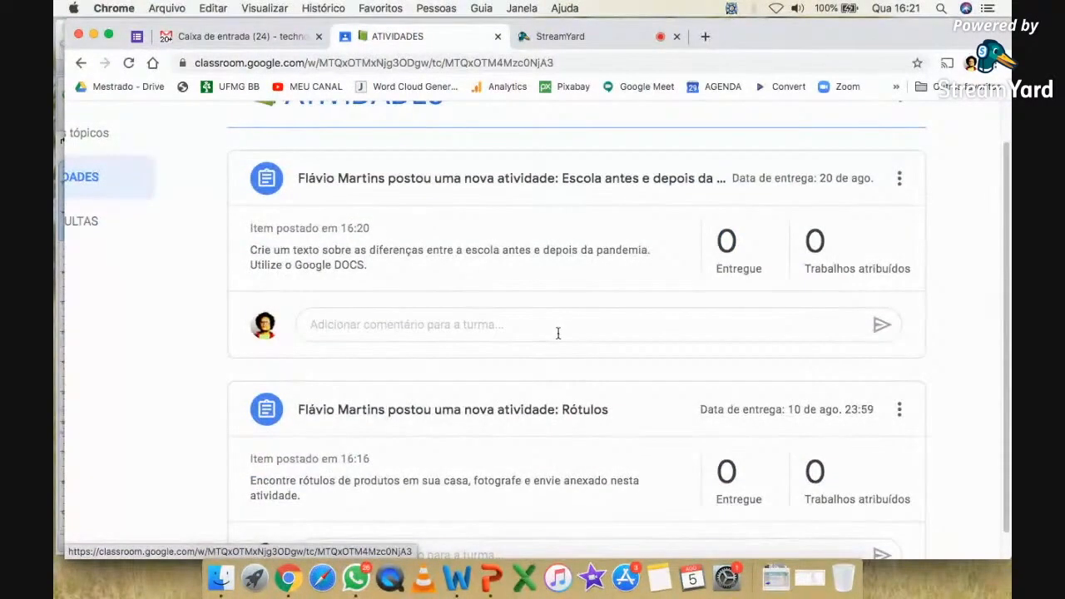
scroll(557, 331, "down", 2)
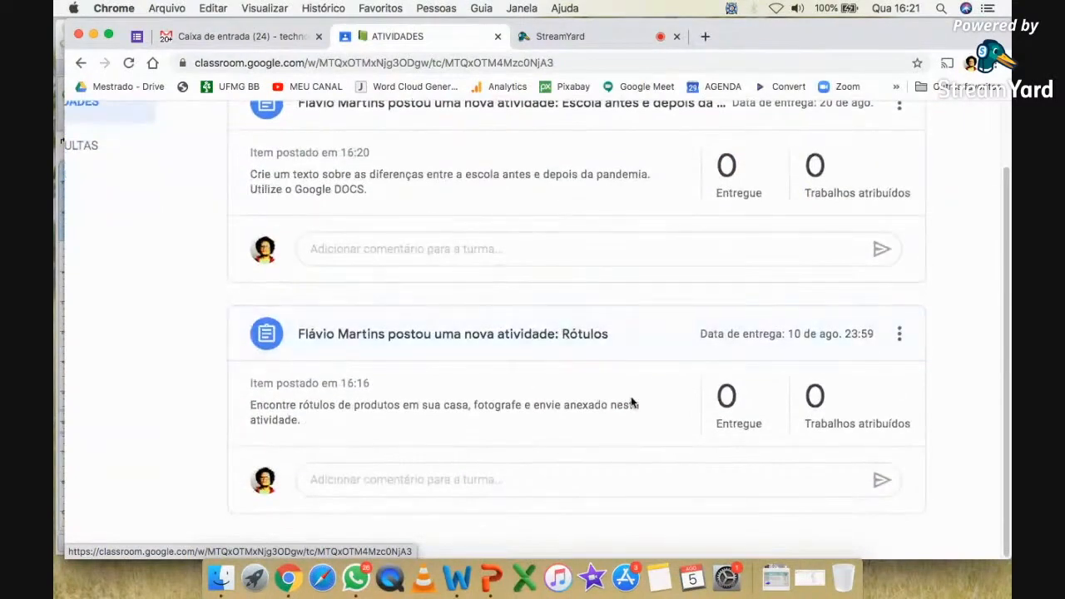
scroll(630, 403, "up", 4)
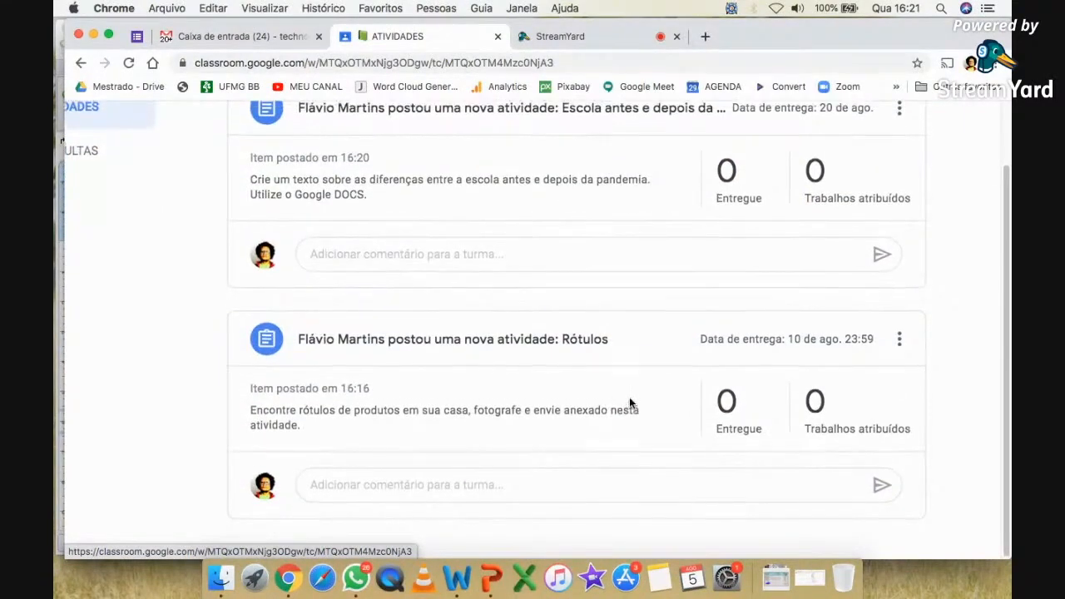
scroll(697, 320, "up", 1)
scroll(739, 424, "left", 1)
scroll(568, 297, "down", 3)
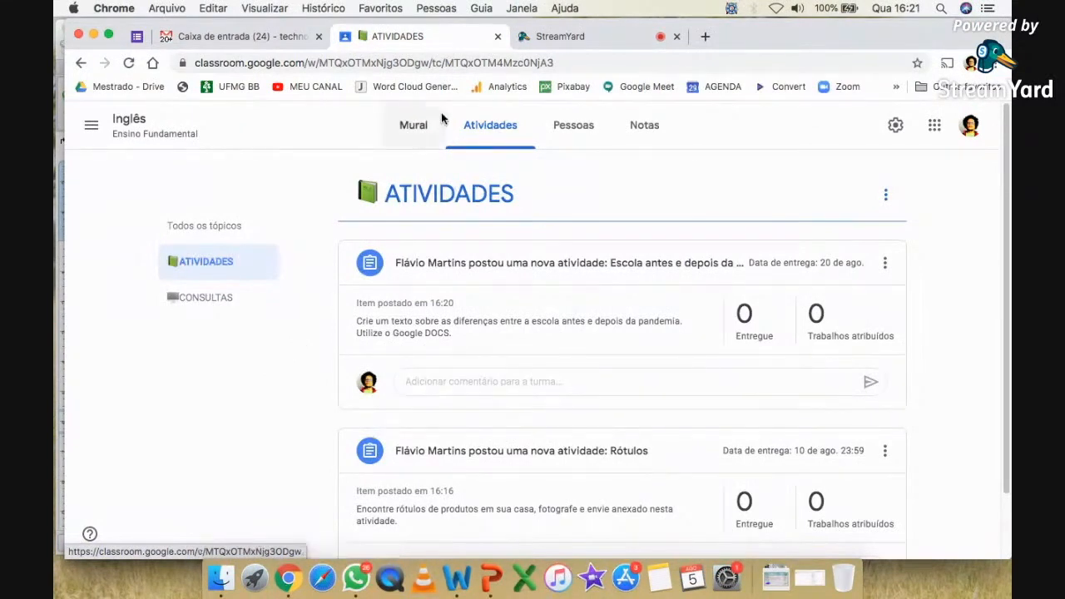
- Invite another student to the class by e-mail, picking the suggested address for the search text
left_click(559, 125)
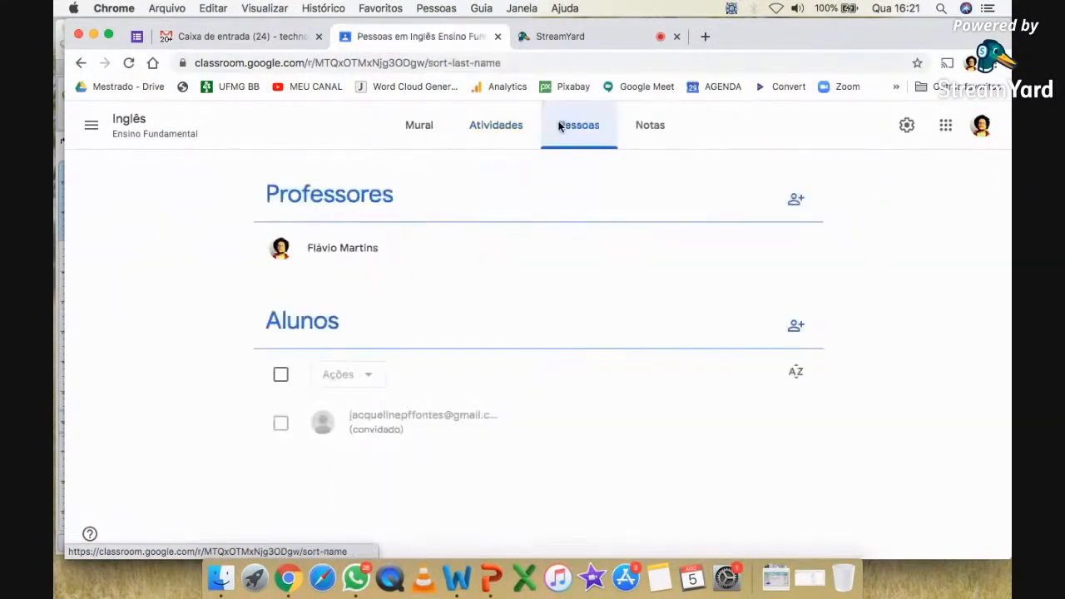
left_click(796, 326)
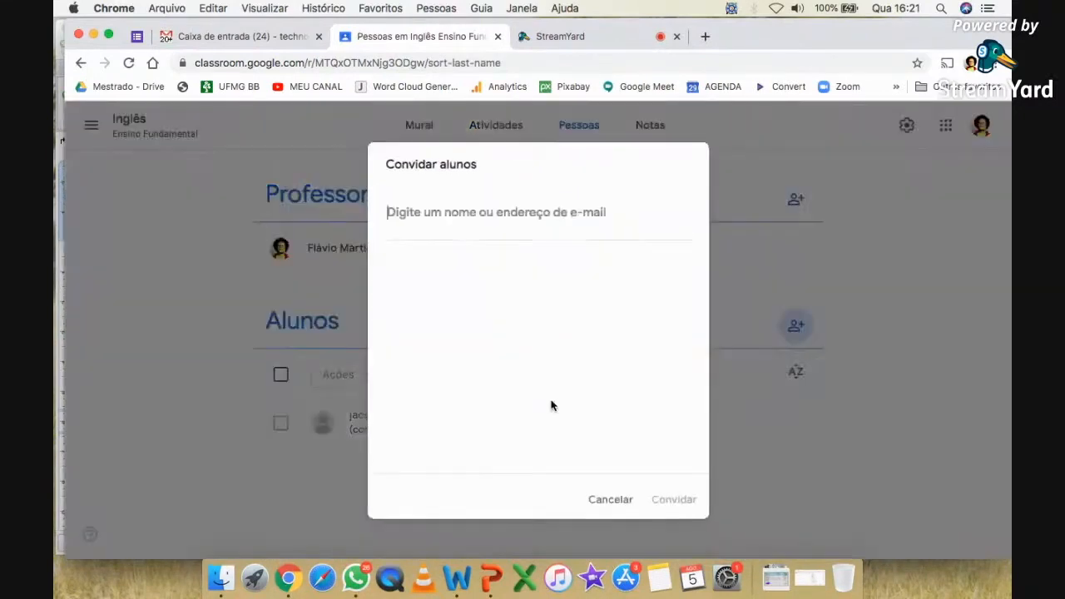
type("allmybi")
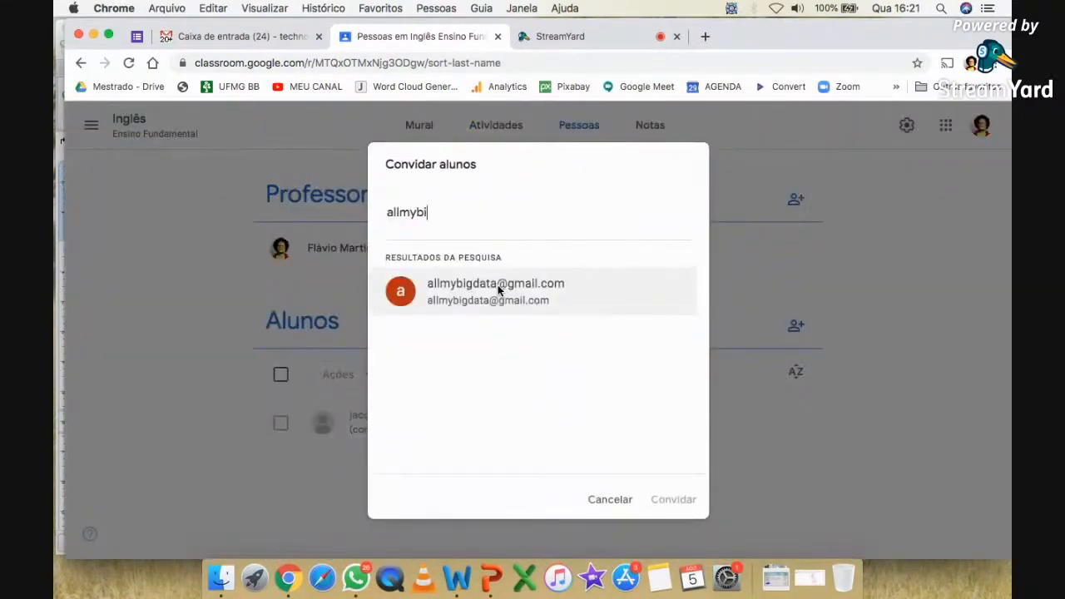
left_click(513, 297)
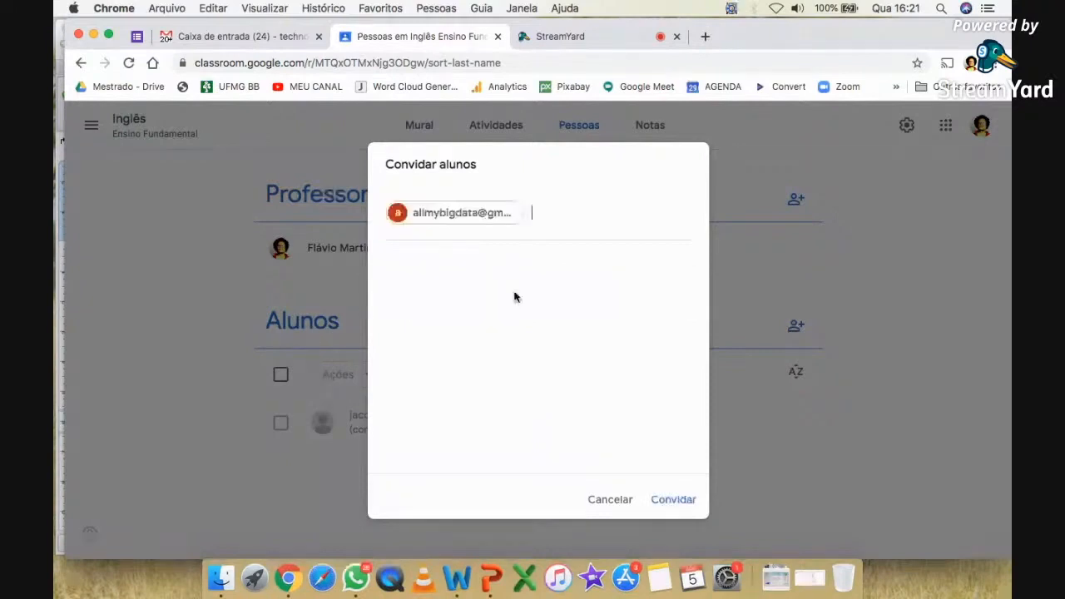
left_click(679, 499)
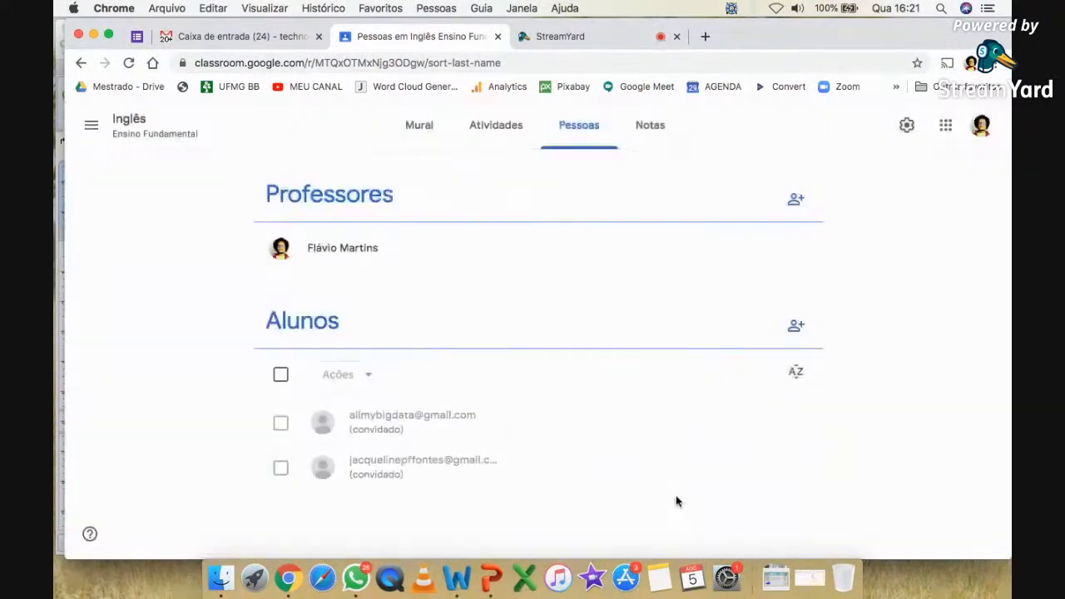
- Create a new question in the class's activities and title it "Resenha literária"
left_click(491, 126)
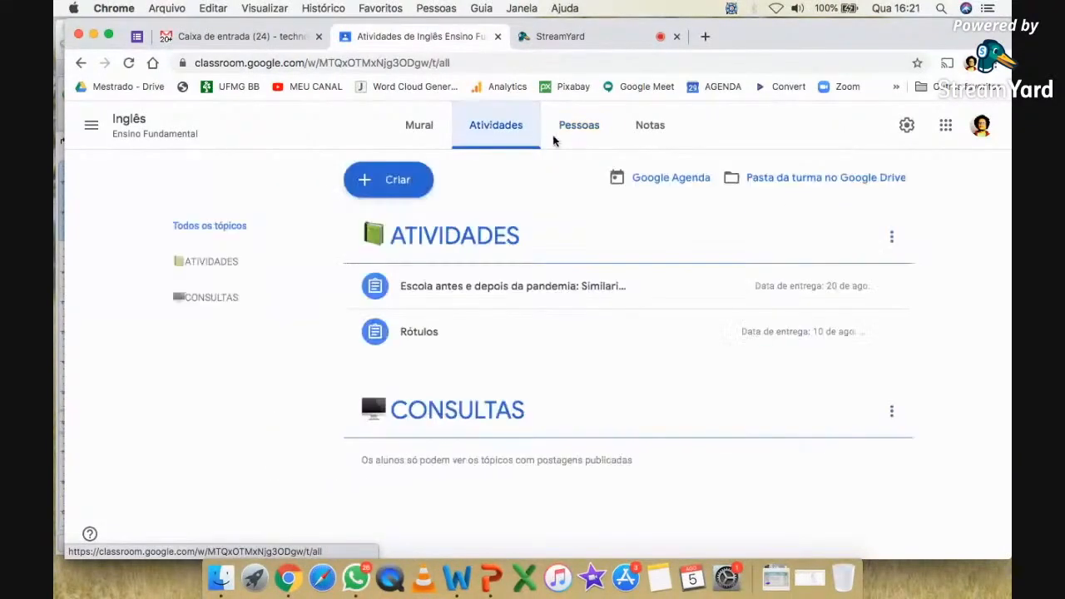
left_click(394, 182)
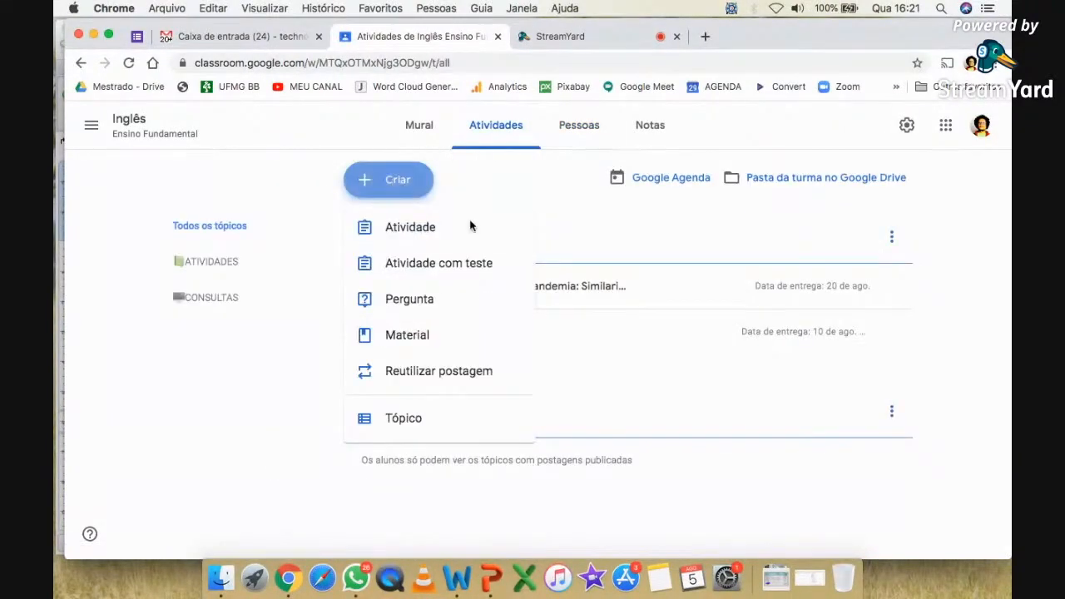
left_click(429, 302)
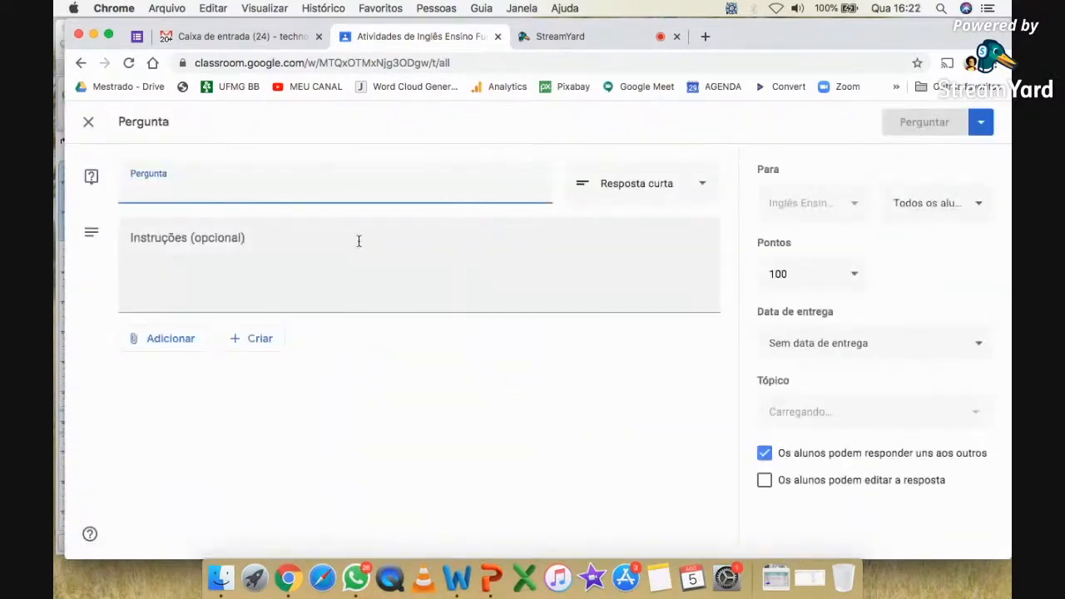
type("Que fi")
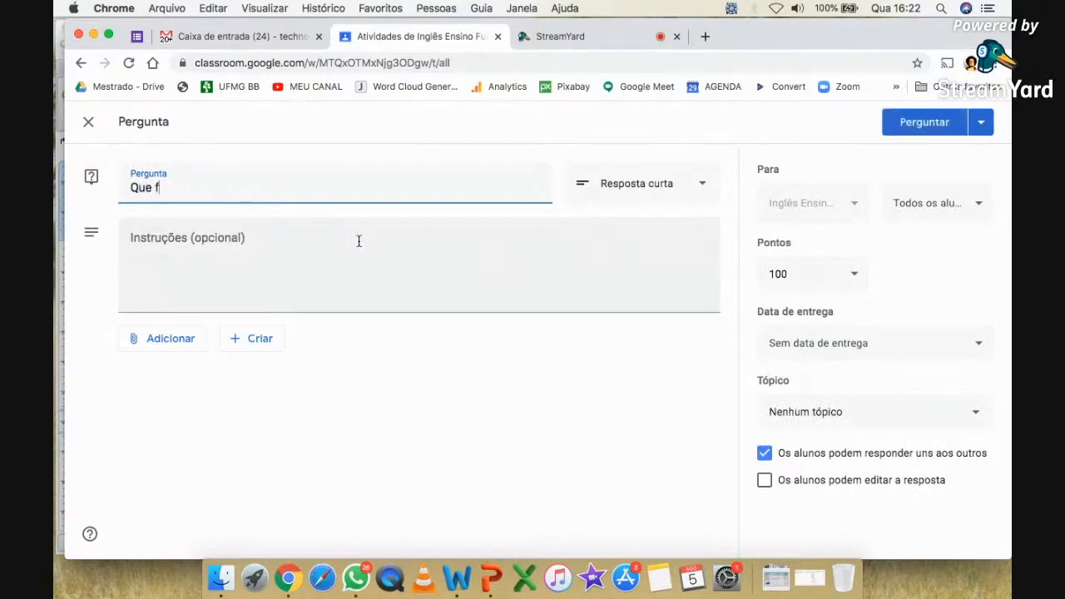
key("BackSpace")
key("BackSpace")
key("BackSpace")
key("BackSpace")
key("BackSpace")
key("BackSpace")
type("REsenha")
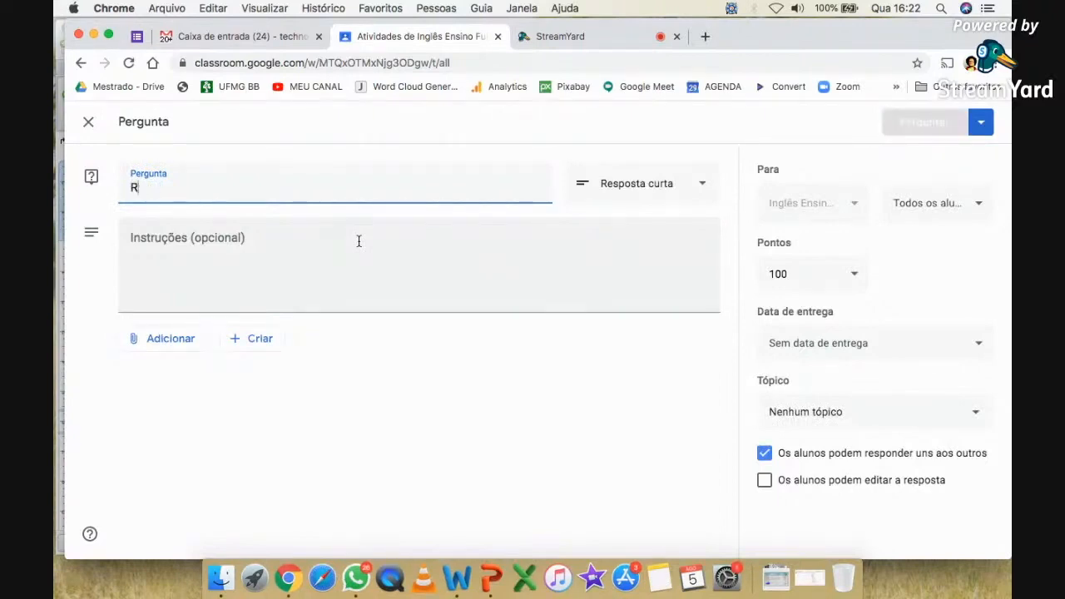
key("BackSpace")
key("BackSpace")
key("BackSpace")
key("BackSpace")
key("BackSpace")
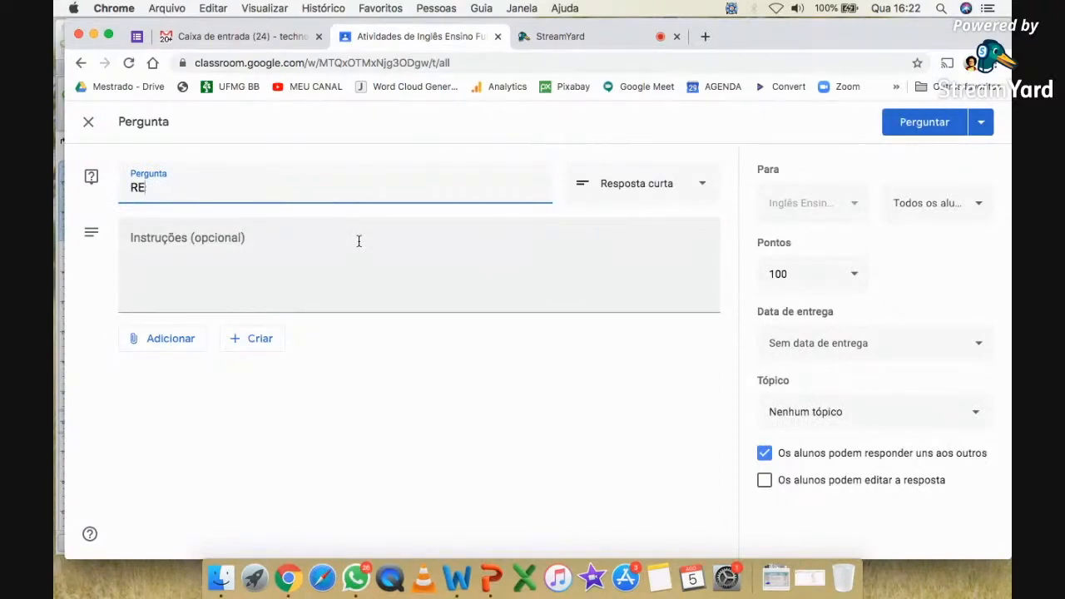
type("REsenha literária")
- Change the question's answer type from short answer to Múltipla escolha
left_click(241, 249)
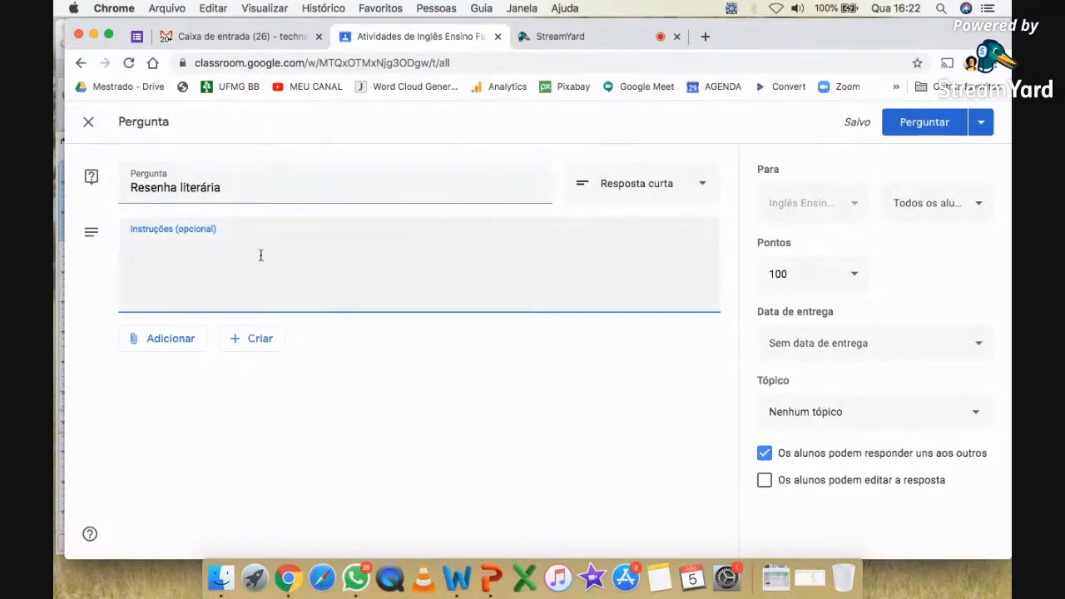
left_click(682, 181)
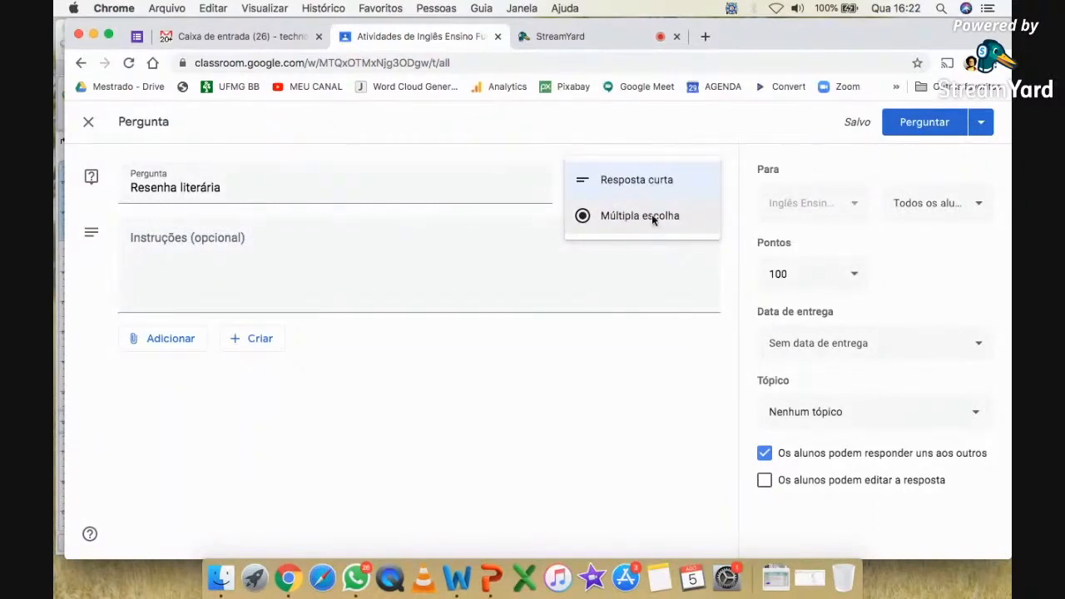
left_click(243, 190)
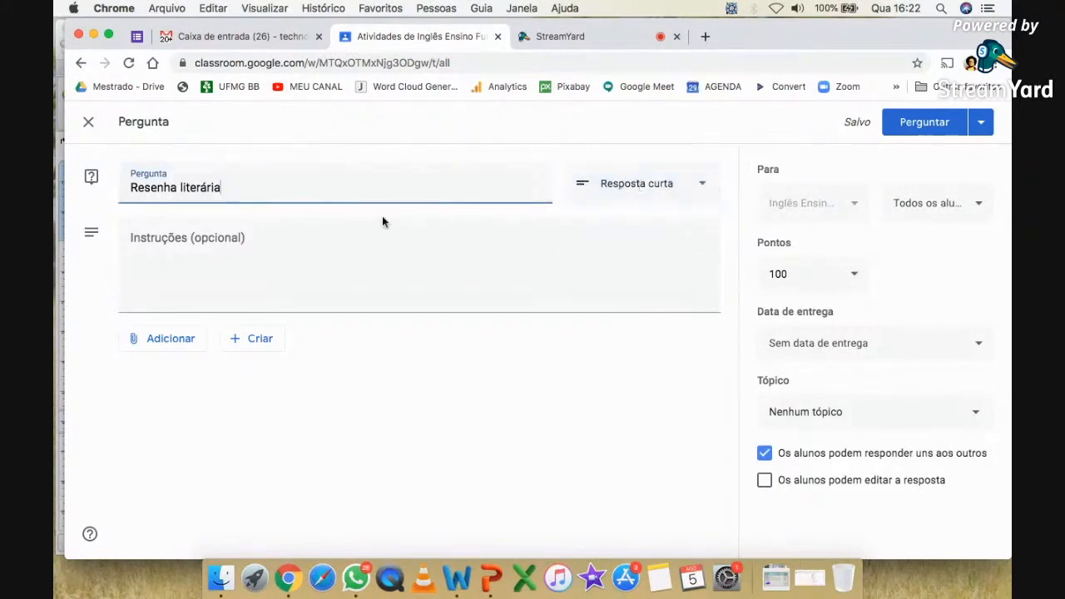
left_click(629, 182)
left_click(654, 217)
left_click(244, 190)
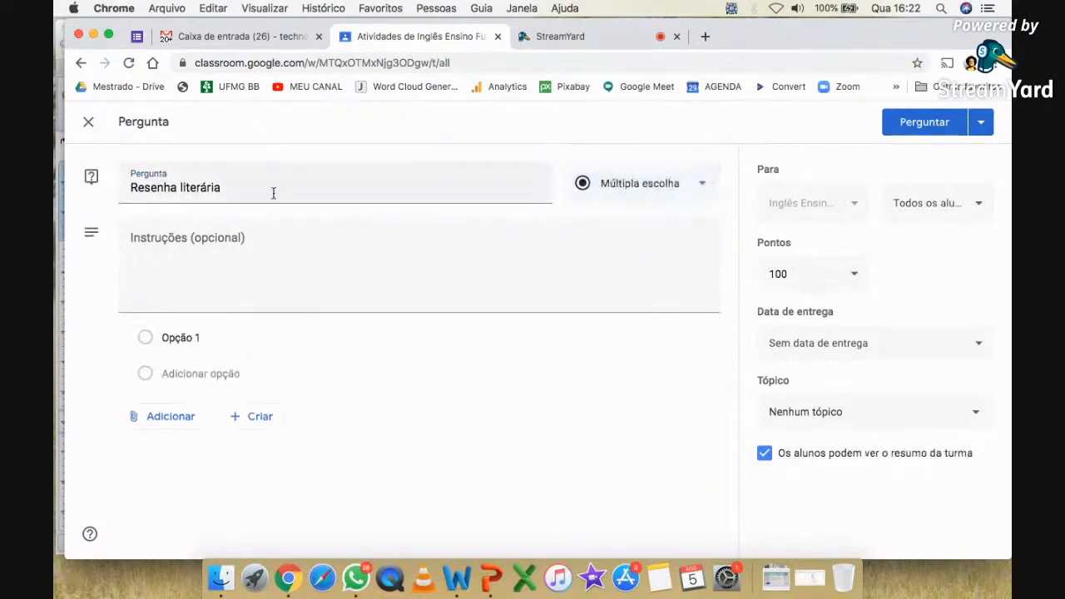
- Enter the question's instructions: "Escolha um dos textos para fazer uma resenha."
left_click(244, 239)
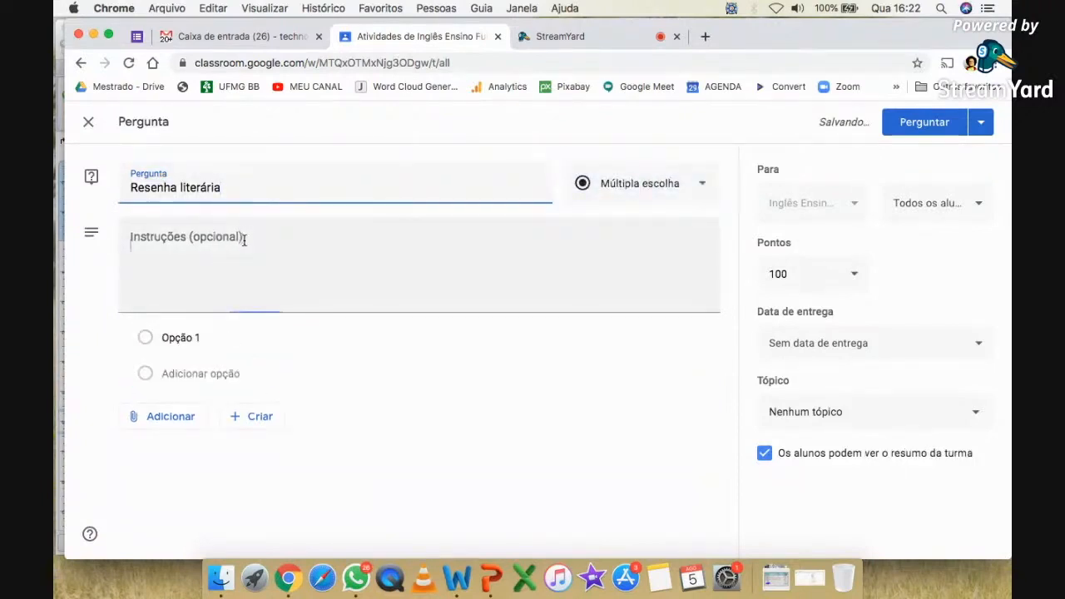
type("Escolha ")
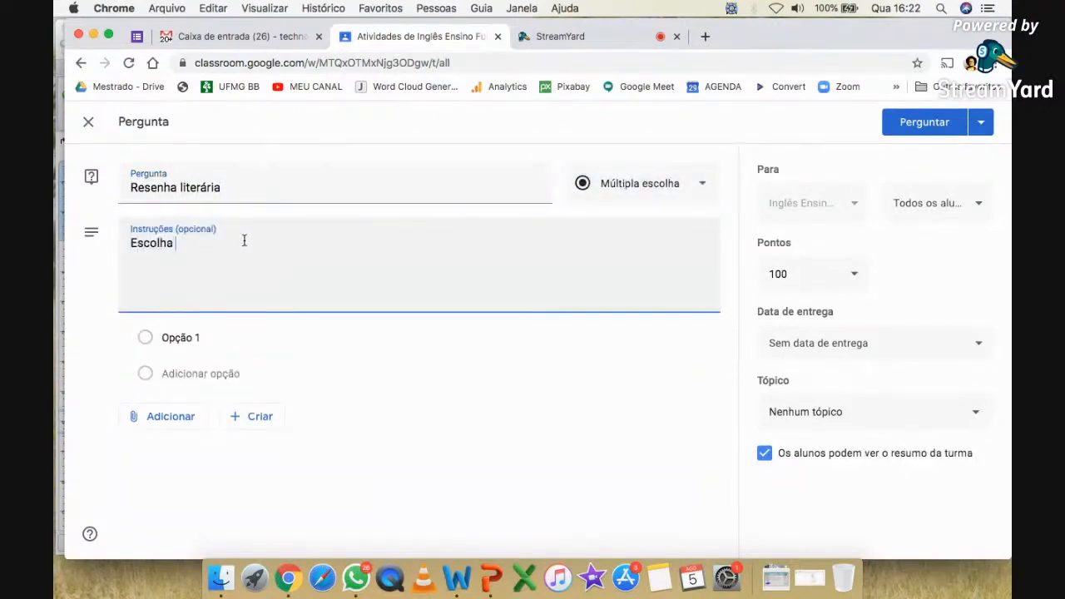
type("um dos te")
key("BackSpace")
type("textos para fazer")
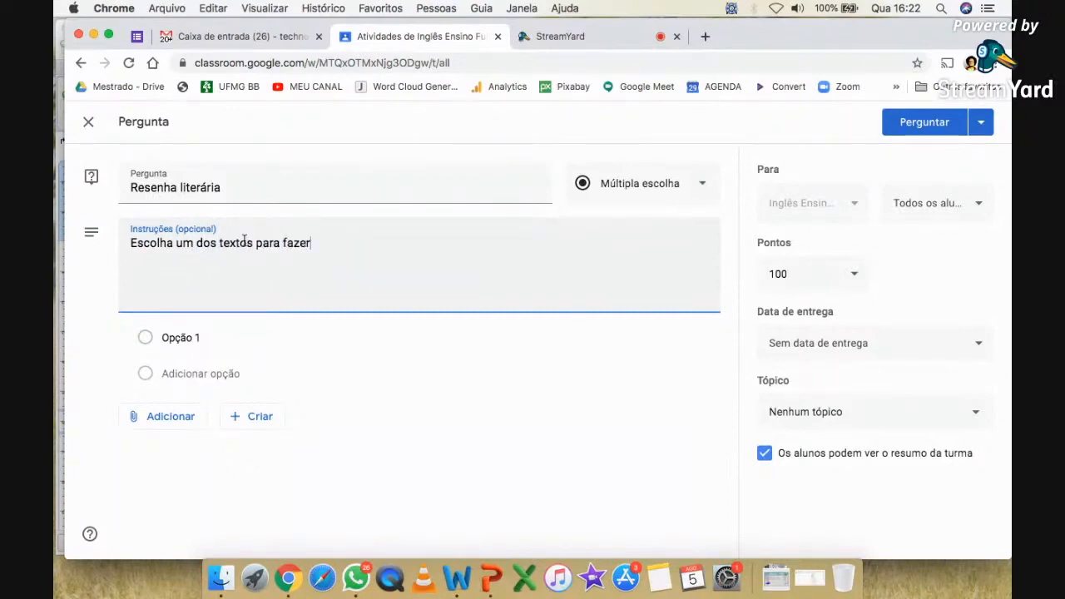
type(" uma resenha.")
- Fill in two answer options: "O menino do dedo verde" and "O homem que plantava árvores"
left_click(188, 339)
type("O mer")
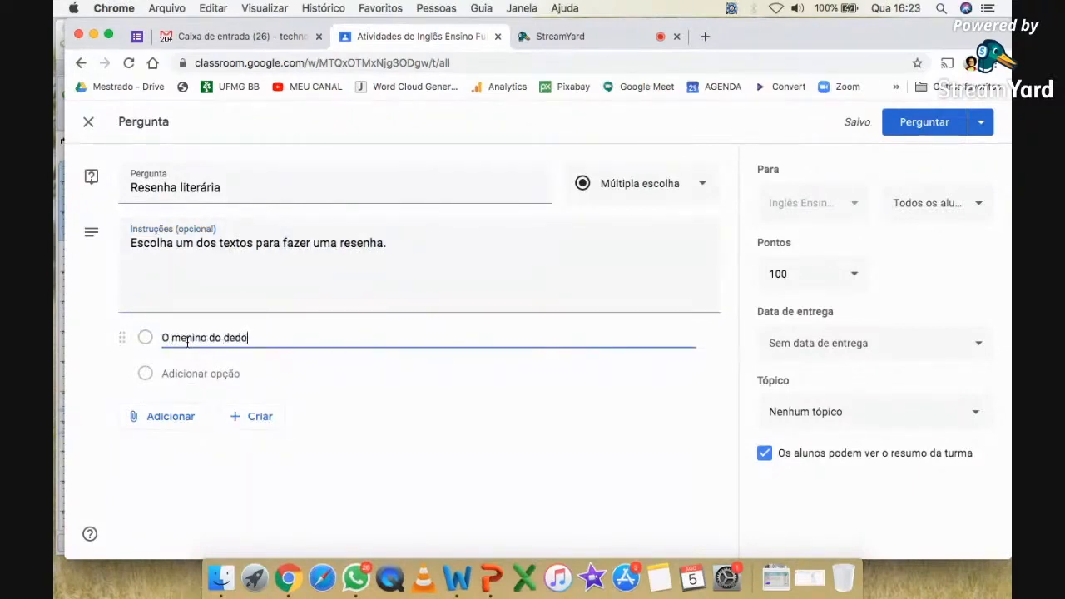
type("ino do dedo verde")
left_click(227, 373)
type("O ")
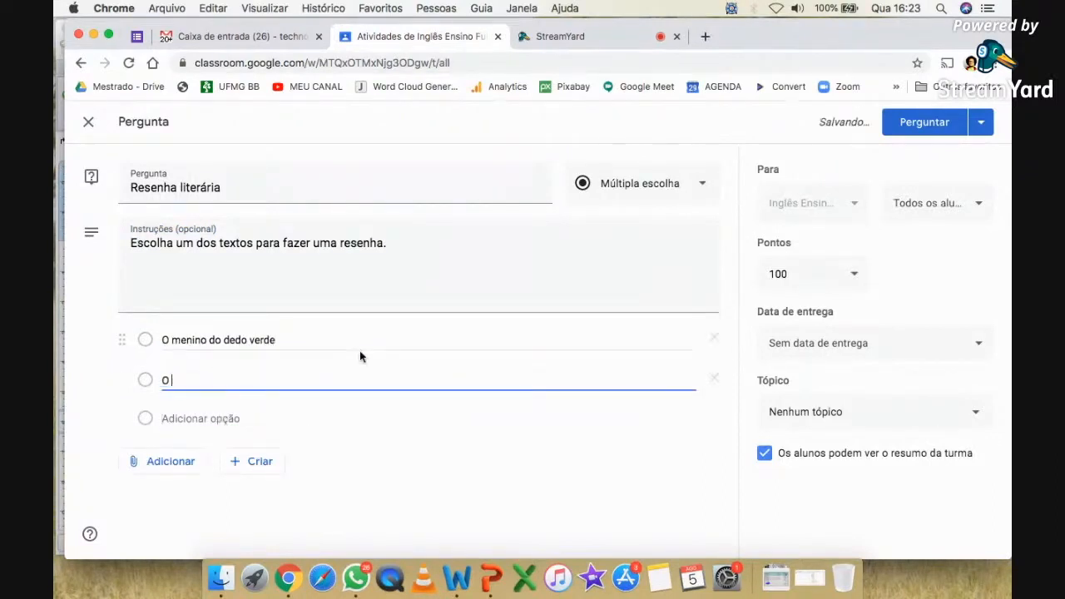
type("homem qu")
key("BackSpace")
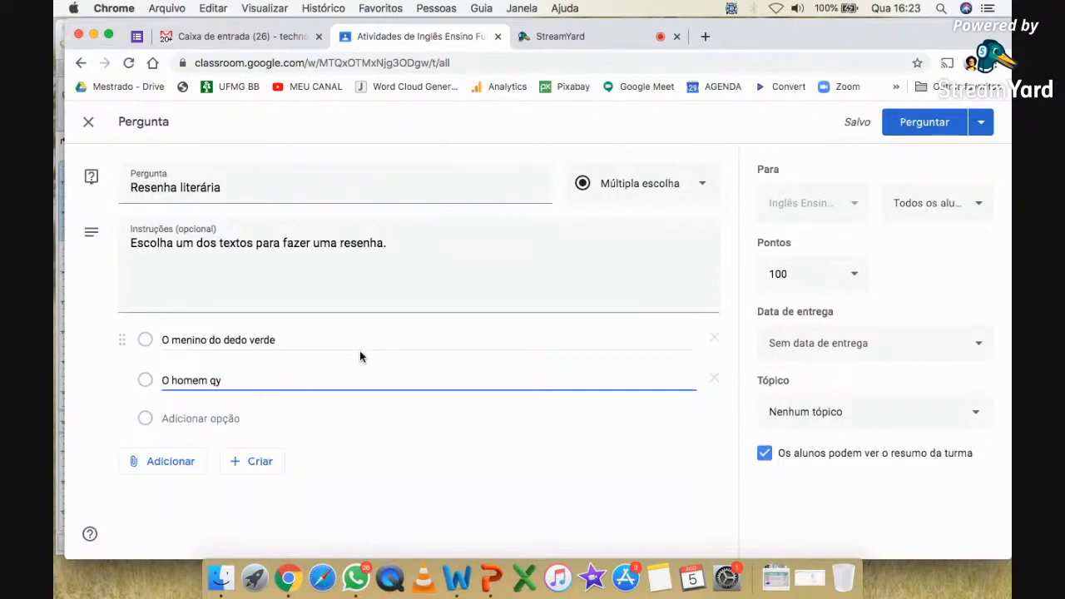
type("ue plan")
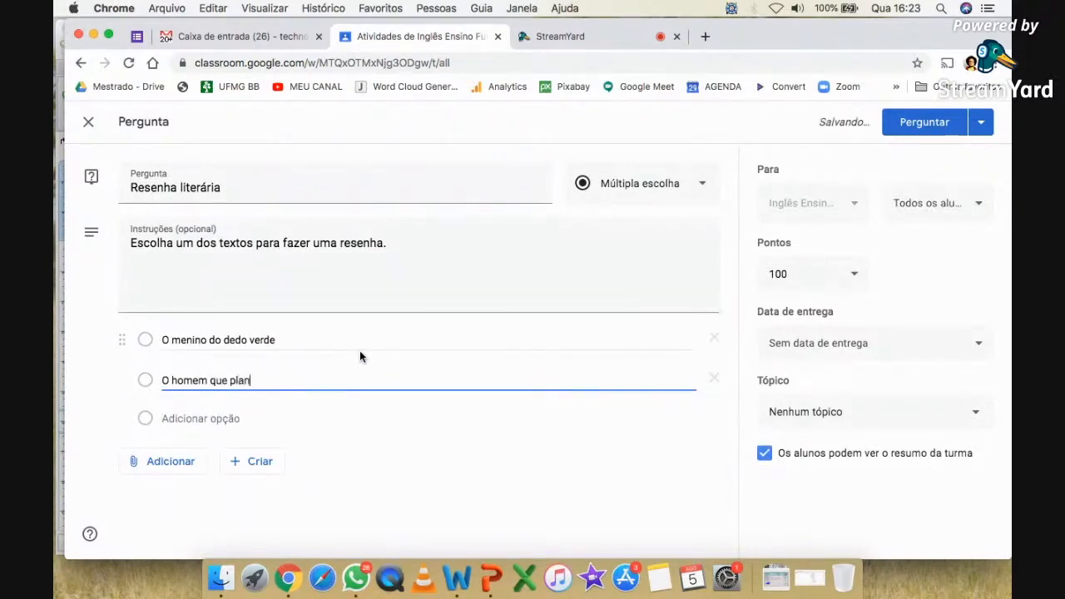
type("tava árvores")
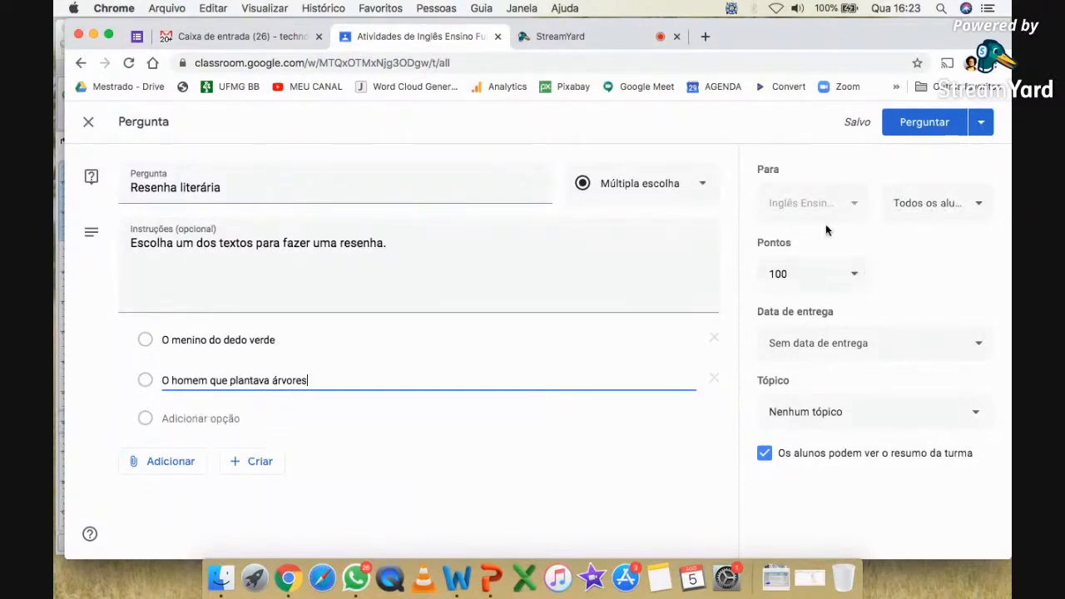
- Set the question's points to Sem nota and its due date to 26 de ago. de 2020
left_click(854, 274)
left_click(797, 313)
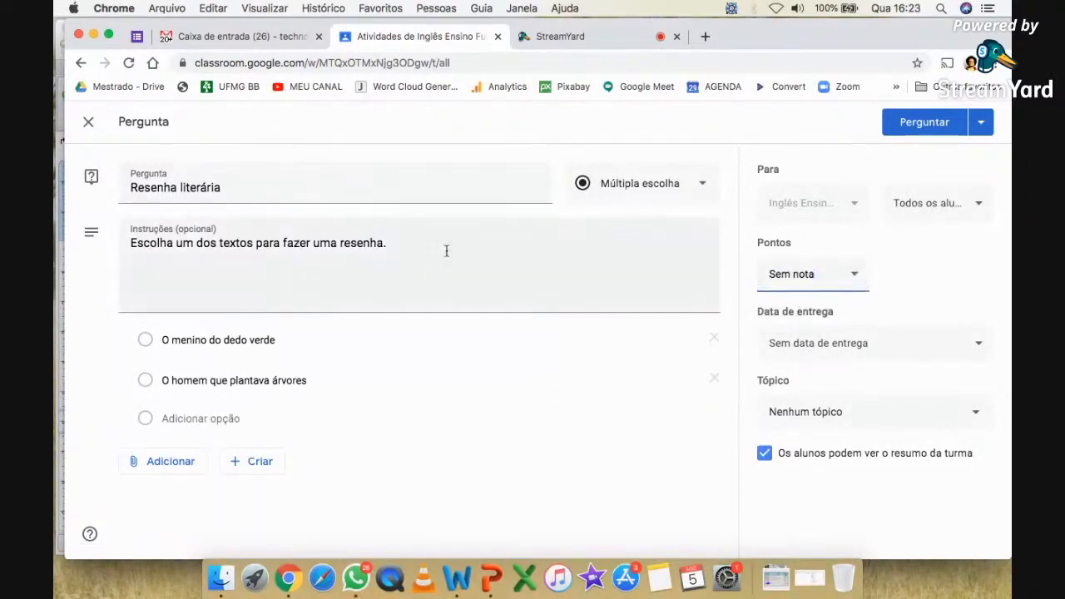
left_click(858, 344)
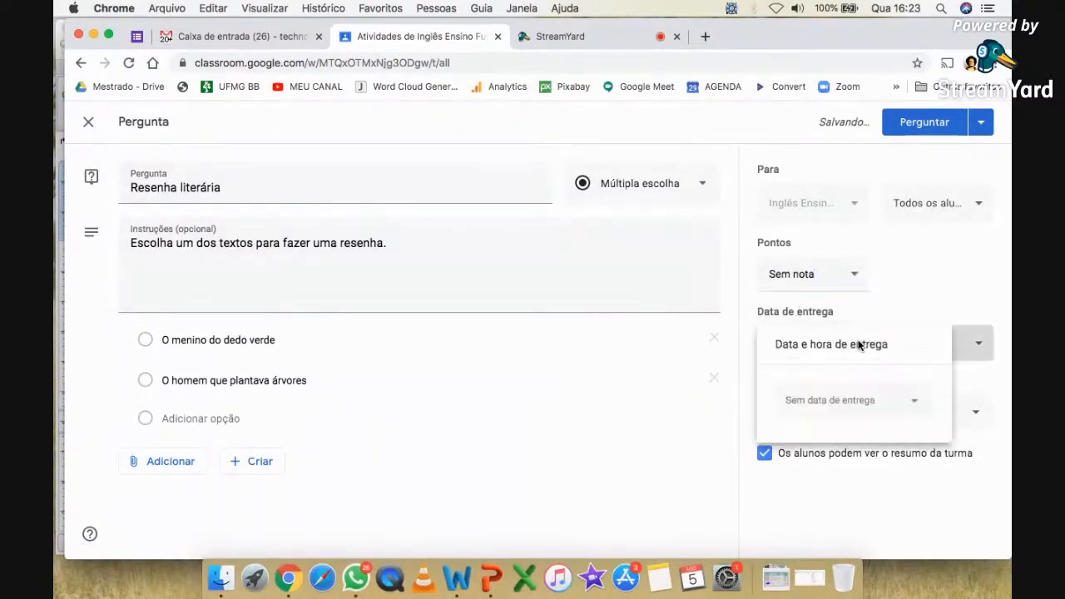
left_click(860, 399)
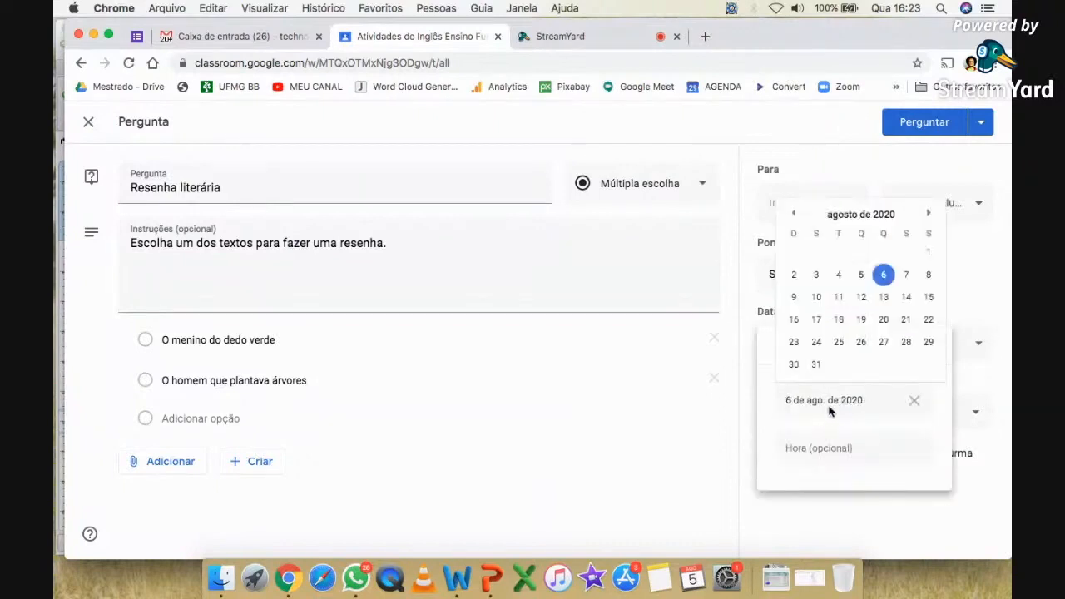
left_click(863, 425)
left_click(747, 406)
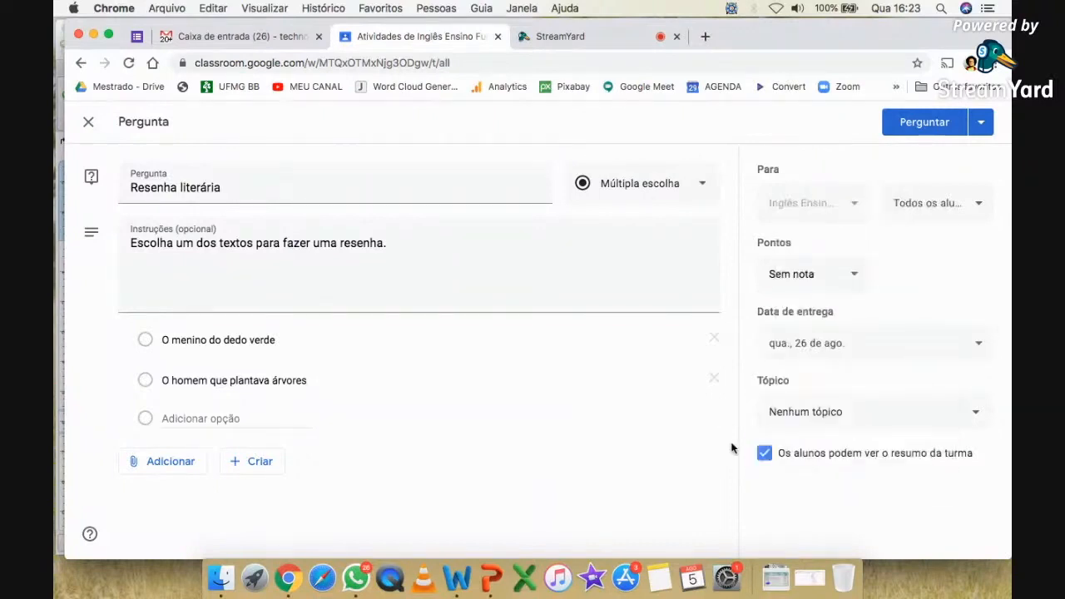
- Assign the question to the CONSULTAS topic and publish it to the class
left_click(870, 411)
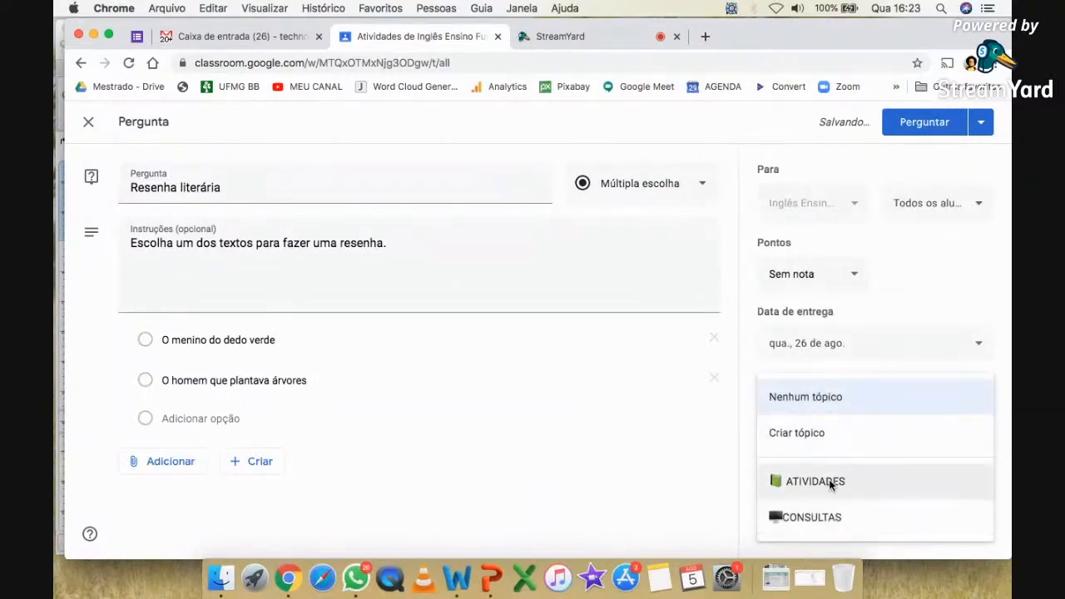
left_click(857, 514)
left_click(935, 122)
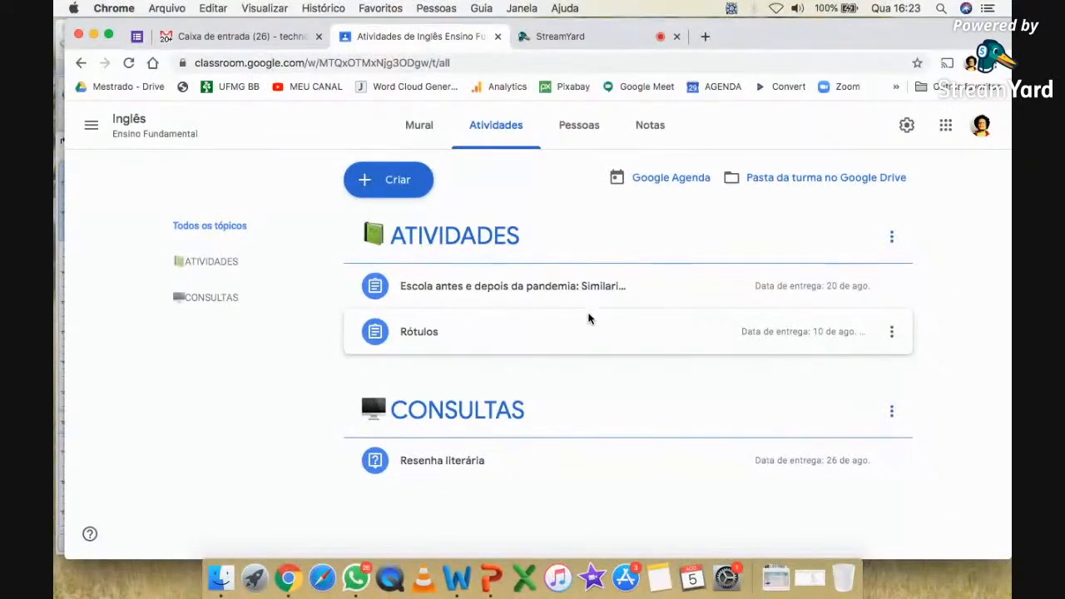
- Create a quiz activity (Atividade com teste) titled "Teste de verificação de leitura"
left_click(385, 180)
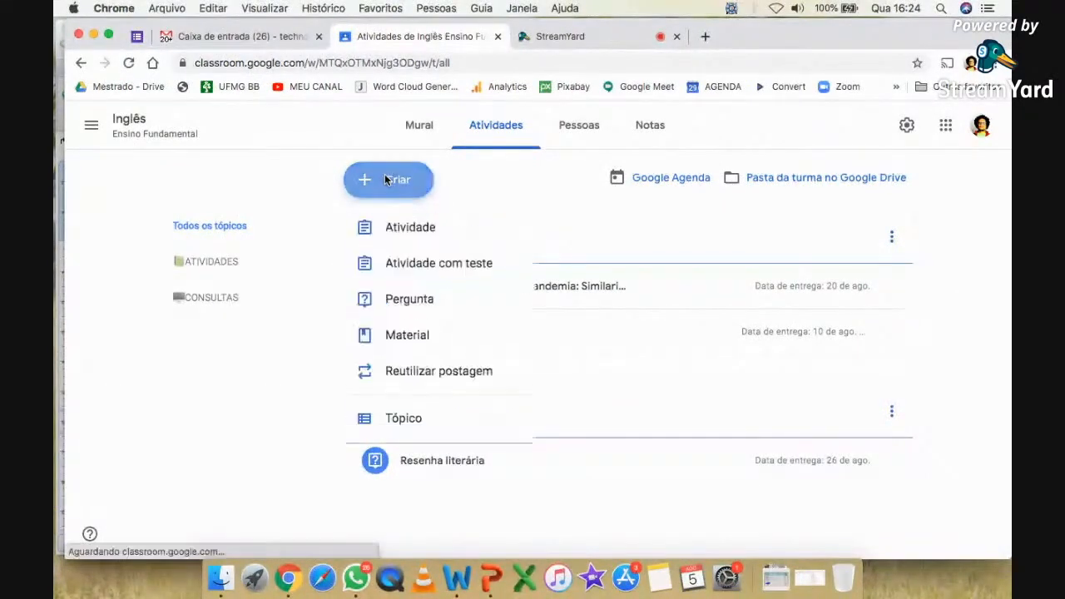
left_click(455, 265)
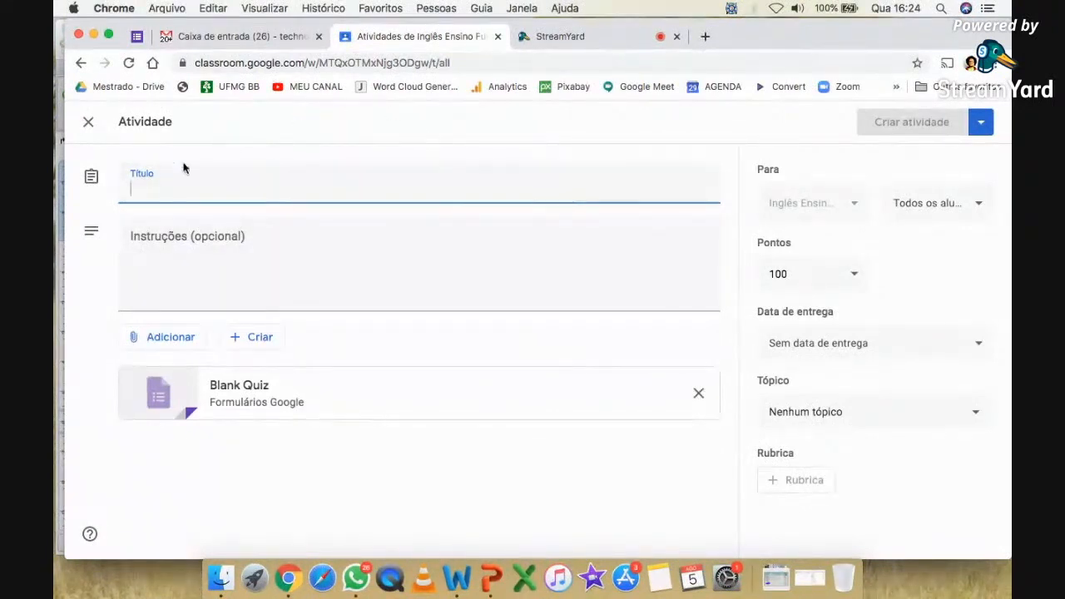
type("TEs")
type("ste de ver")
type("ificaç")
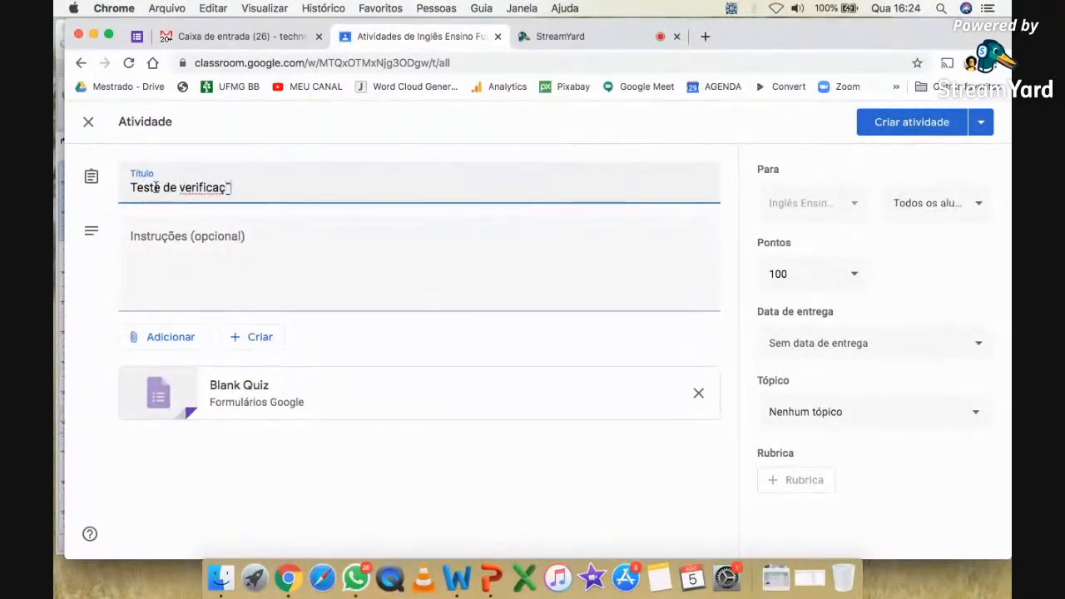
type("ão de leitura")
- Enter the instructions: Leia o conto "The pit and the pendulum" de Edgar Allan Poe e responda as questões no teste
left_click(219, 239)
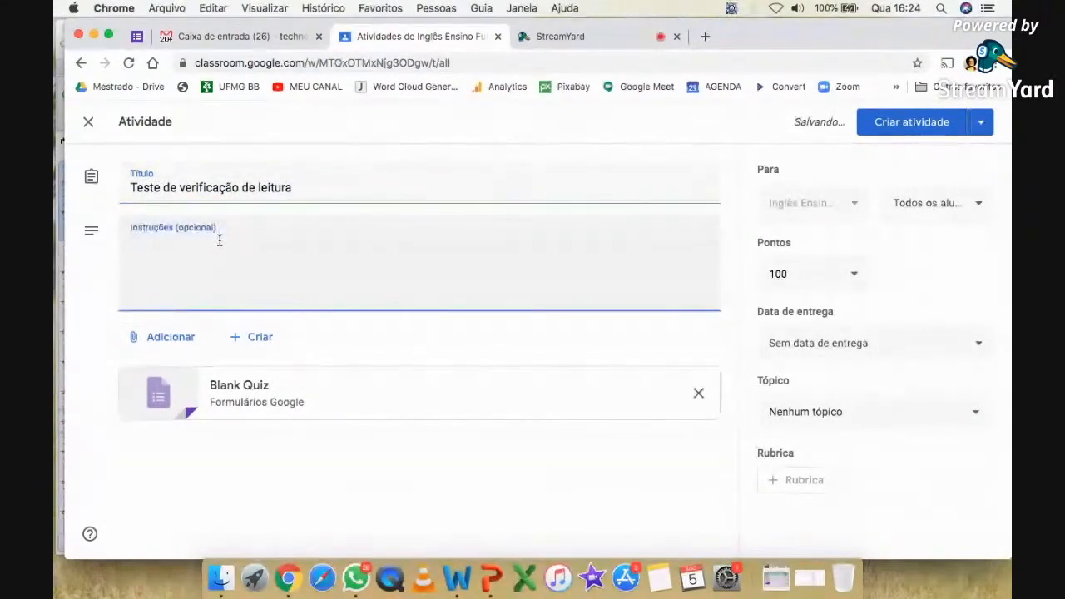
type("Leia o conto")
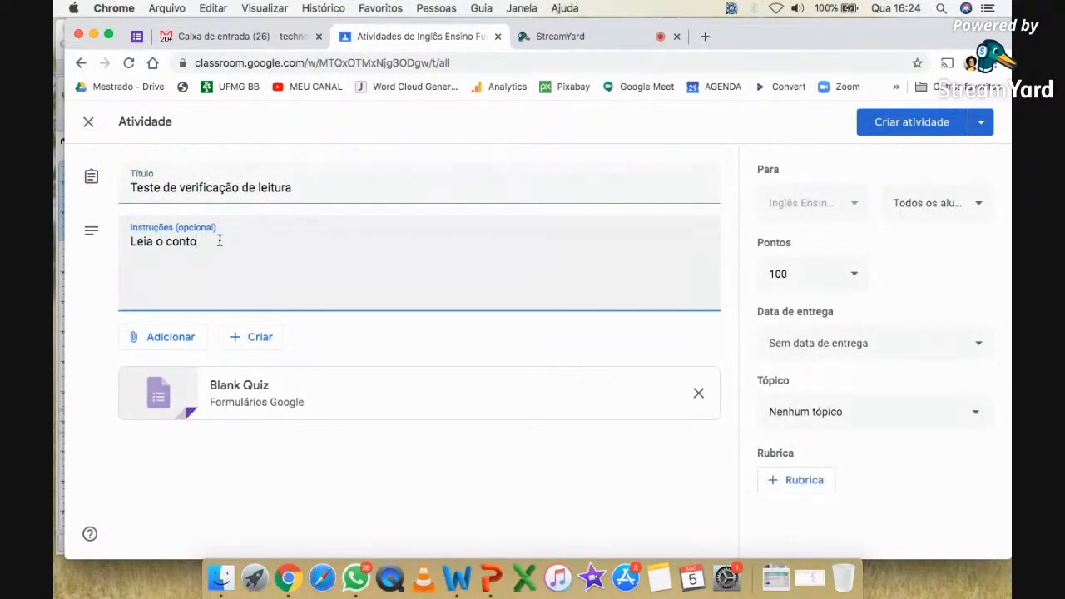
type(" \"The pit and the pend")
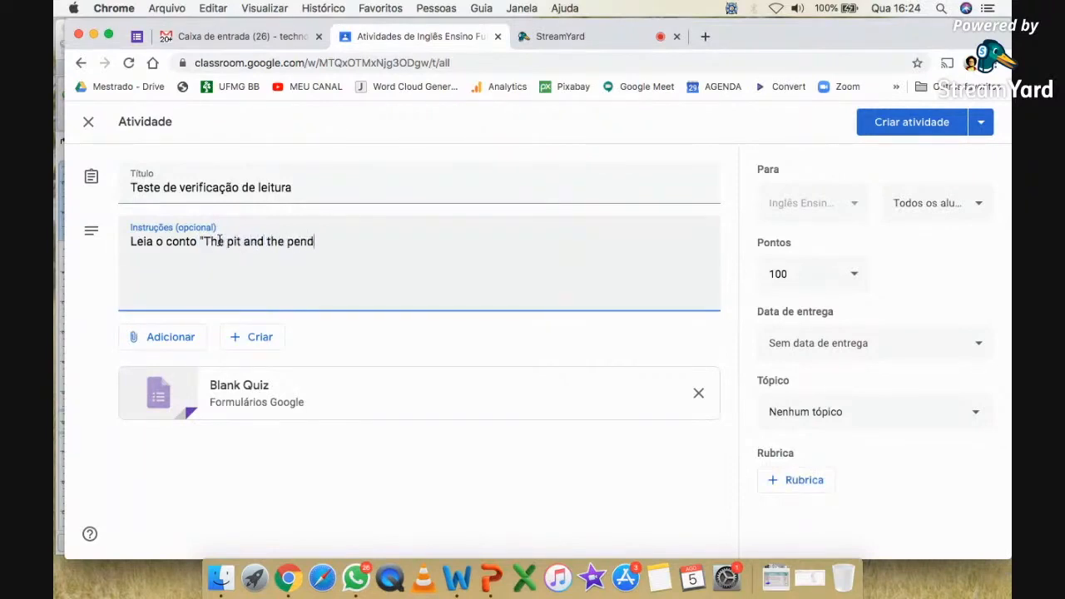
type("ulum\" de Edgar Allan Poe")
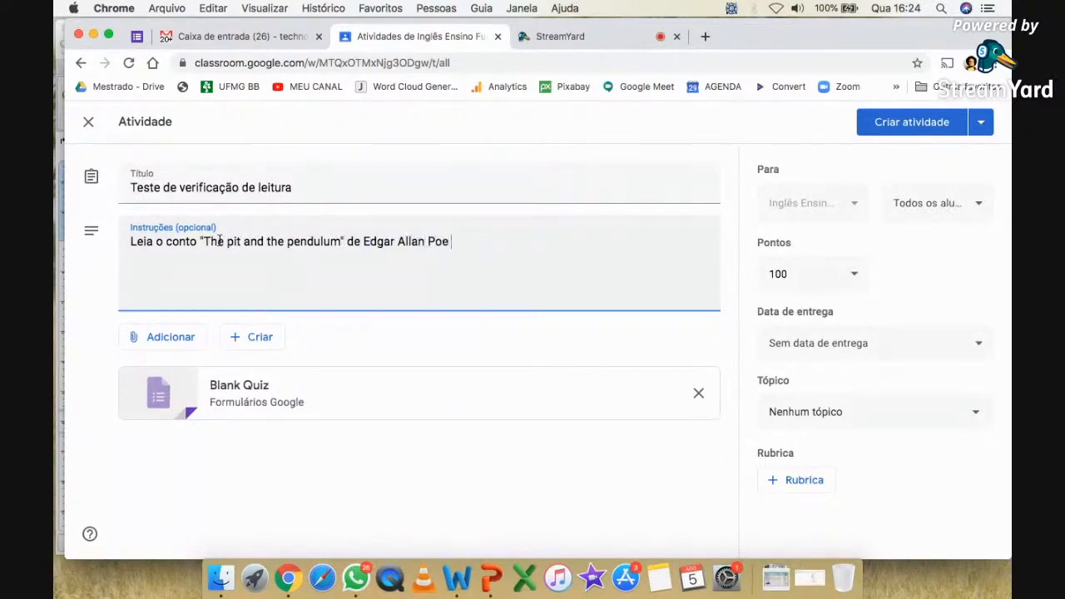
type("responda as que")
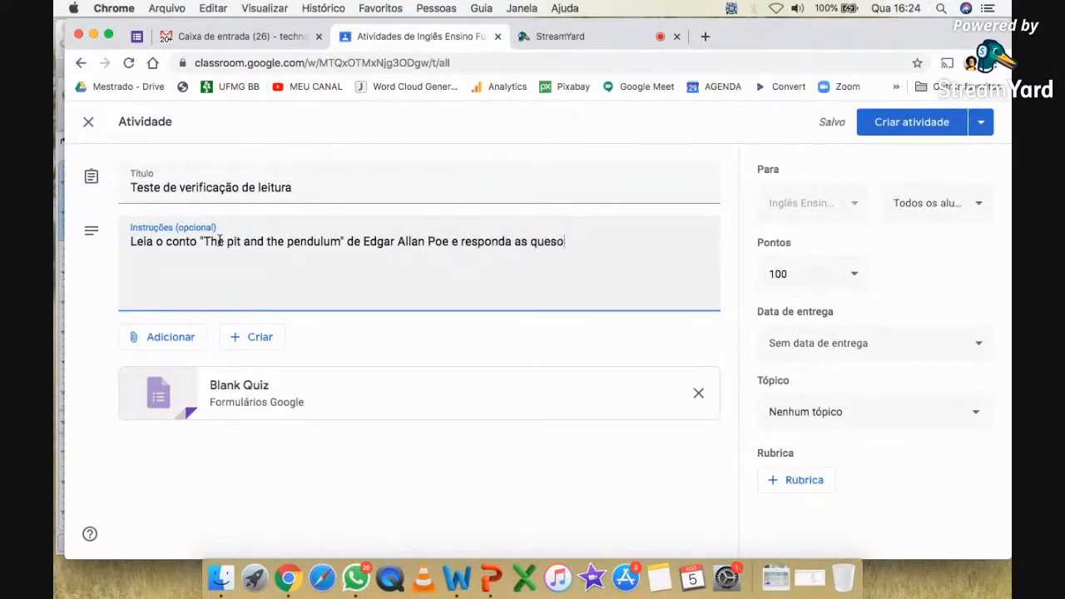
type("stões no teste.")
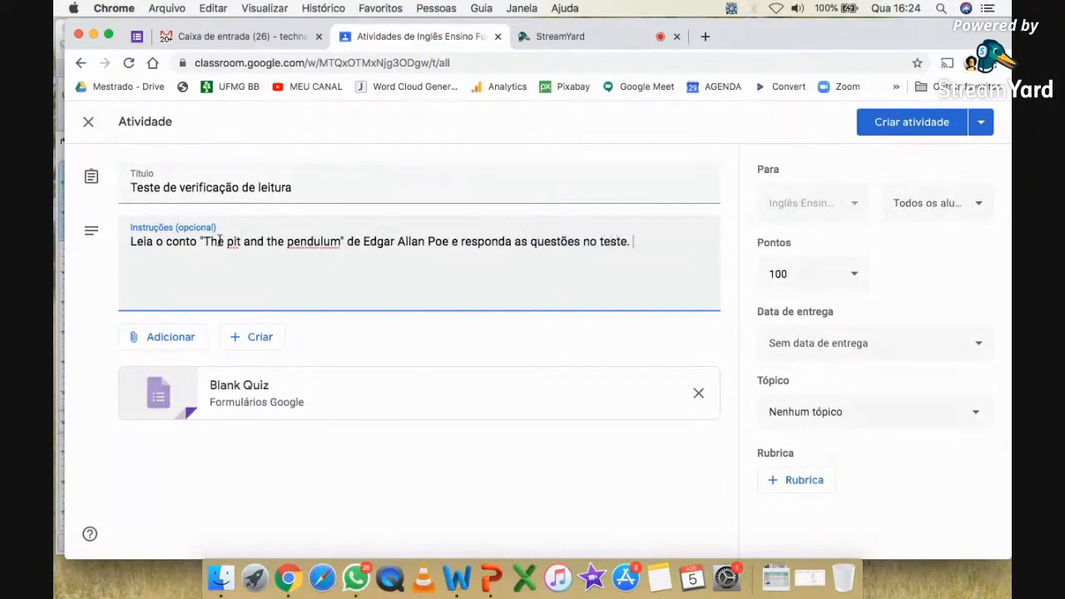
- Change the short story title in the instructions to "The black cat"
left_click_drag(338, 242, 226, 246)
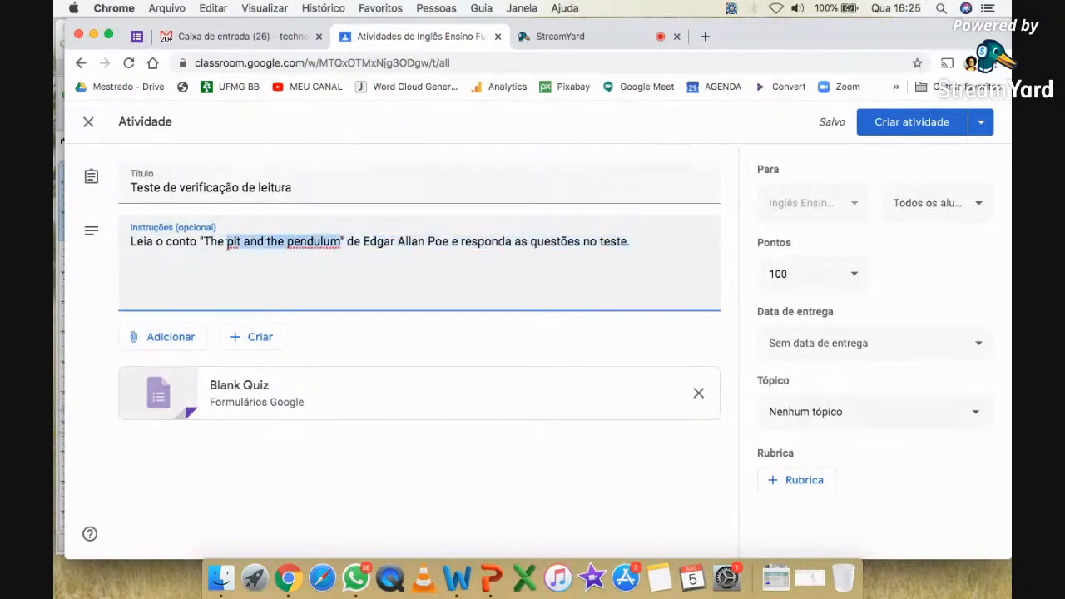
type("balck ca")
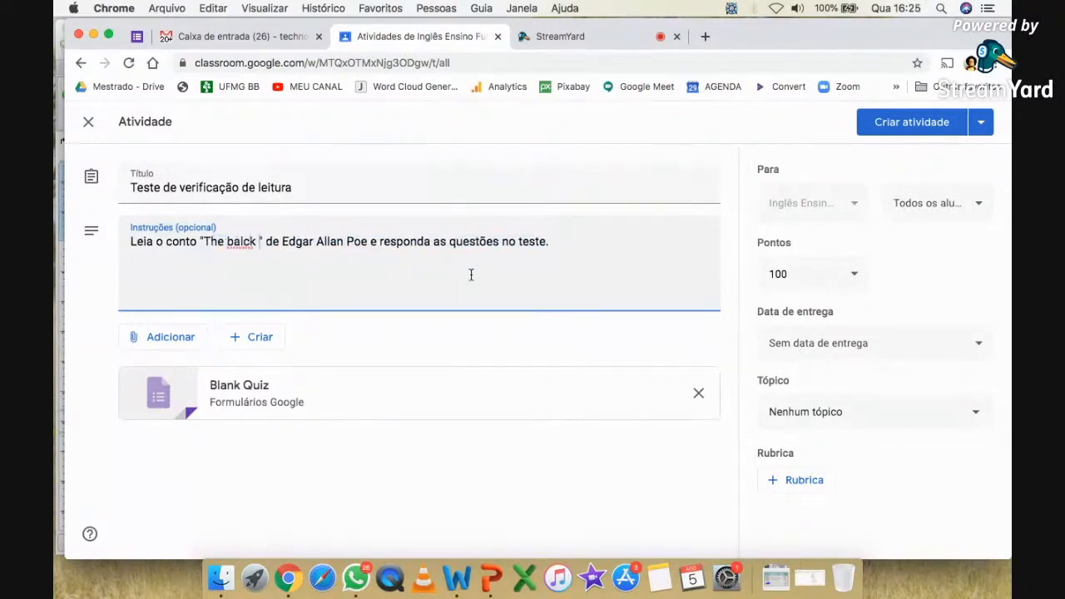
type("t")
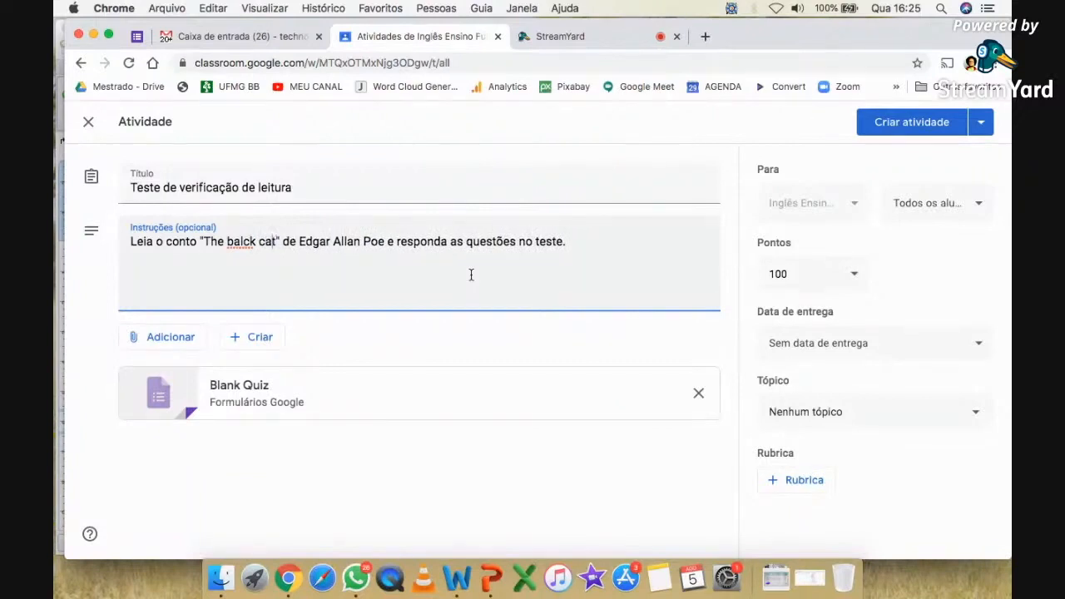
key("Left")
key("Left")
key("Left")
key("Left")
key("Left")
key("Left")
key("Left")
key("BackSpace")
key("Right")
type("a")
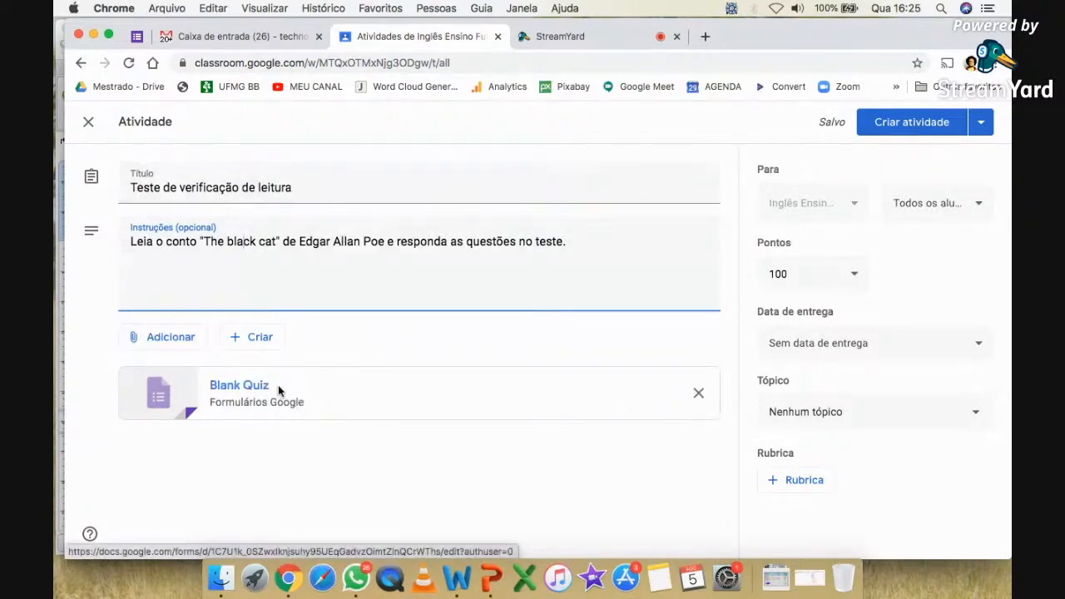
- Open the dialog for attaching a link to the quiz activity
scroll(238, 401, "up", 5)
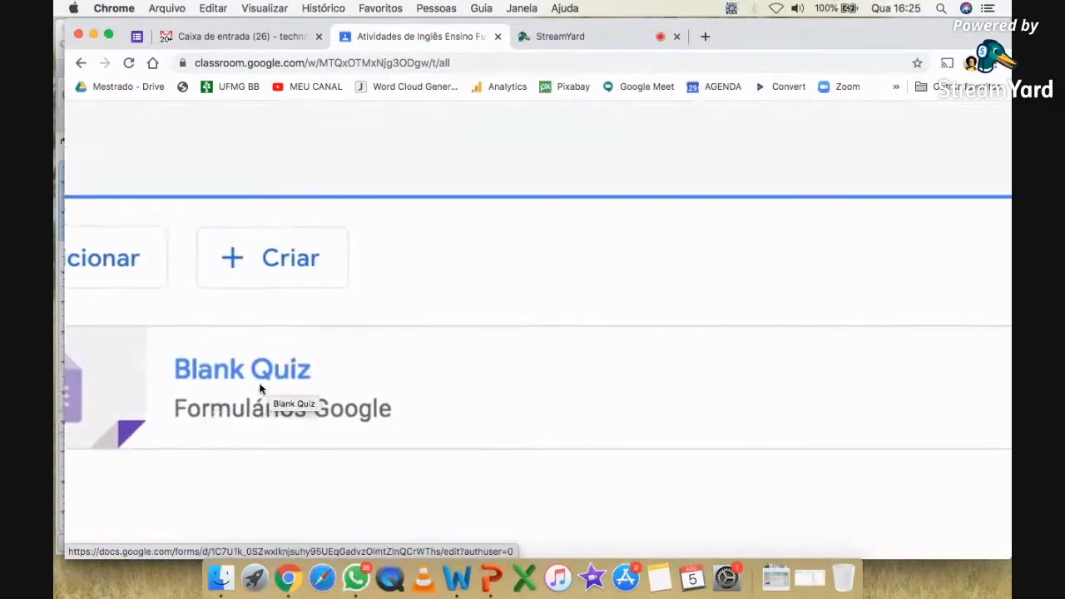
scroll(261, 388, "down", 5)
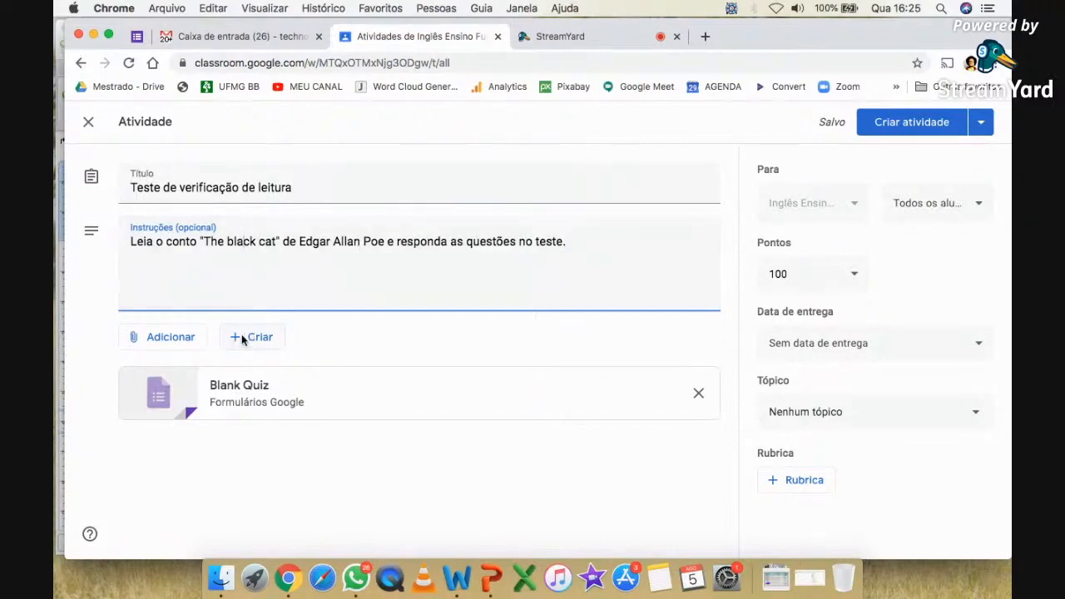
left_click(144, 339)
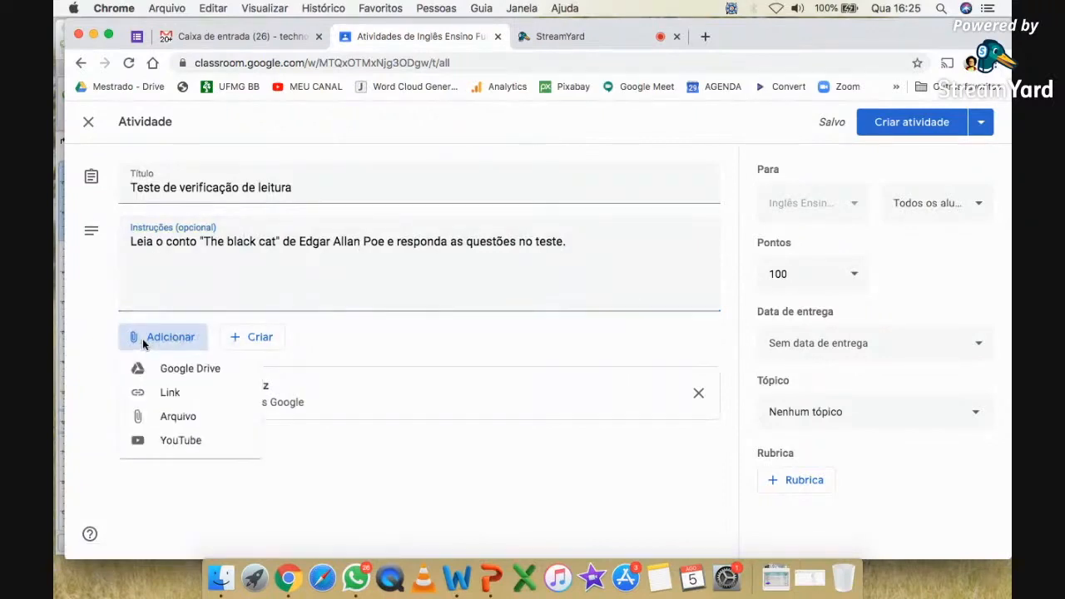
left_click(148, 393)
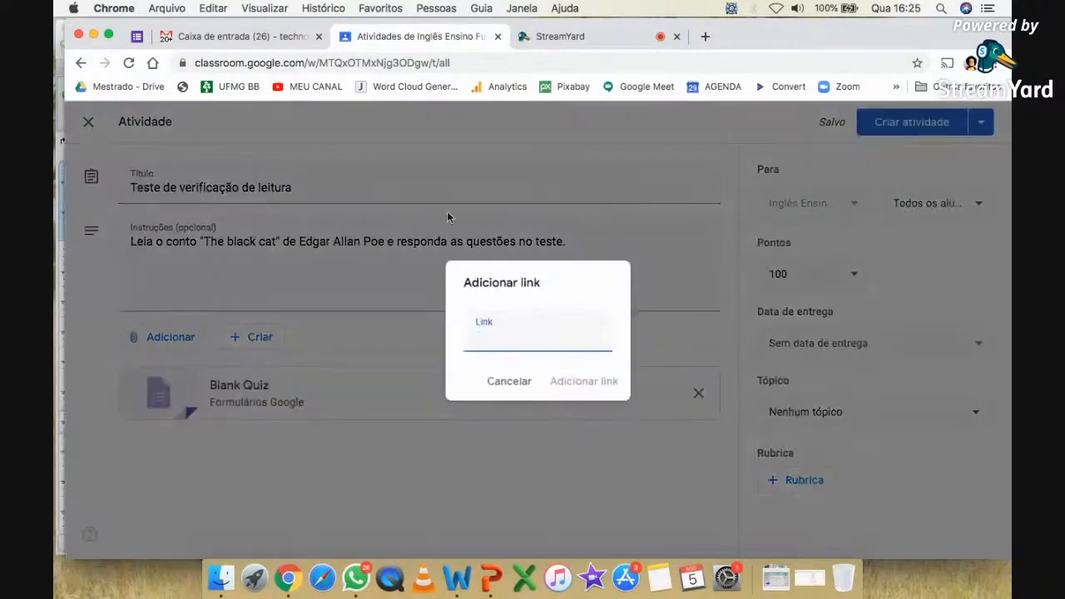
- Search Google in a new browser tab for "the black cat pdf" and open the dominiopublico.gov.br PDF of the story
left_click(705, 36)
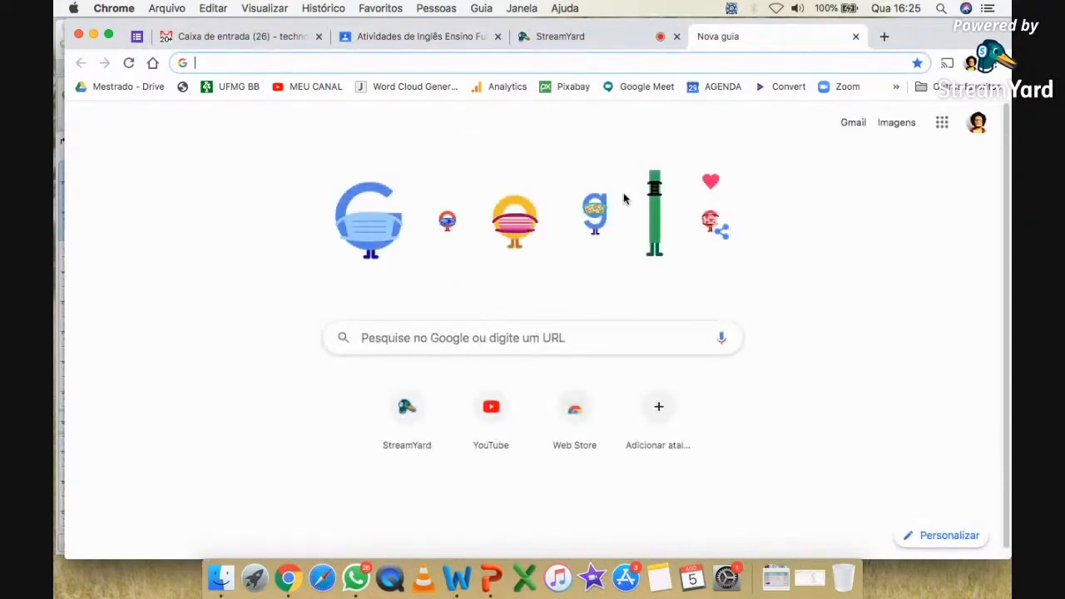
type("the b")
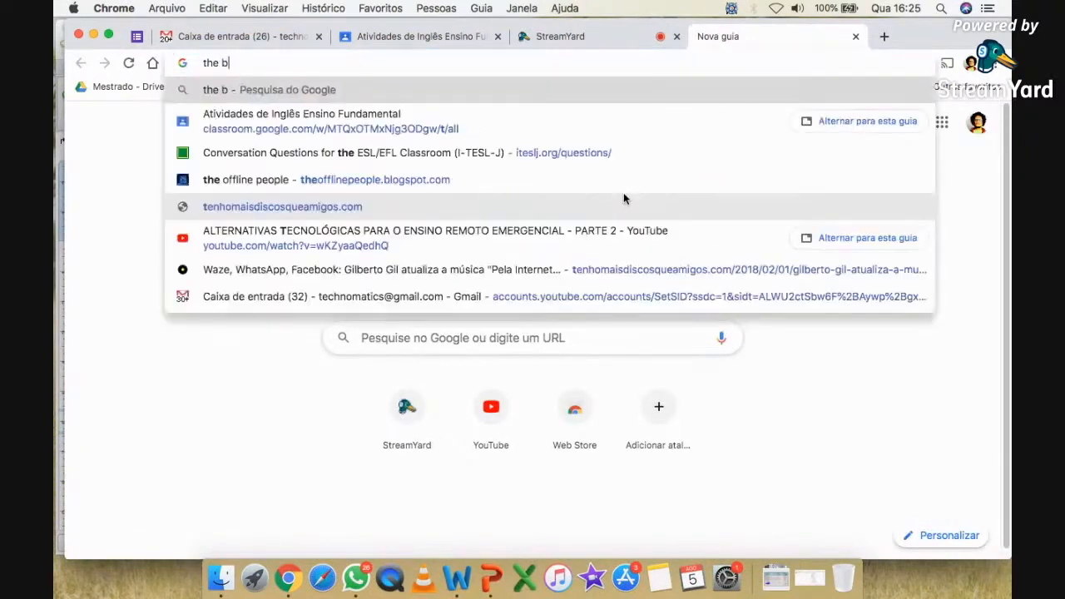
type("lack cat e")
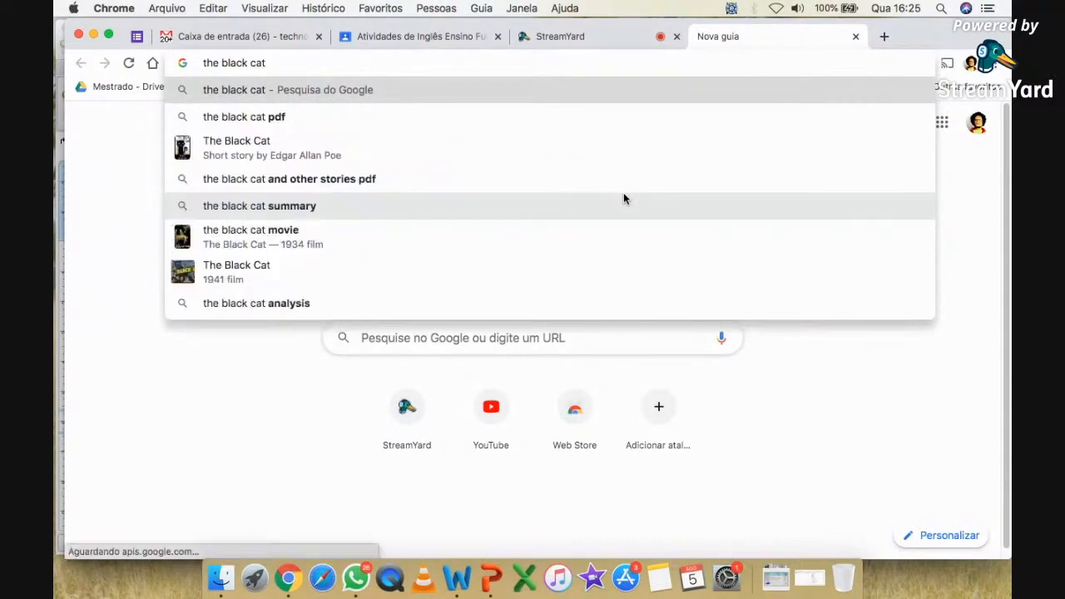
key("BackSpace")
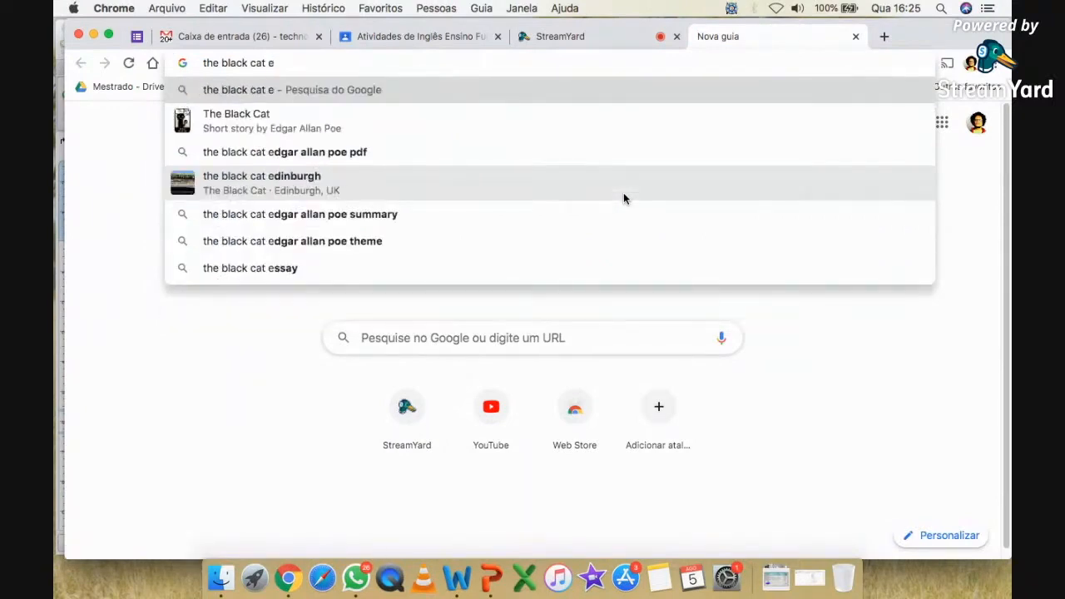
key("BackSpace")
type("pdf")
key("Return")
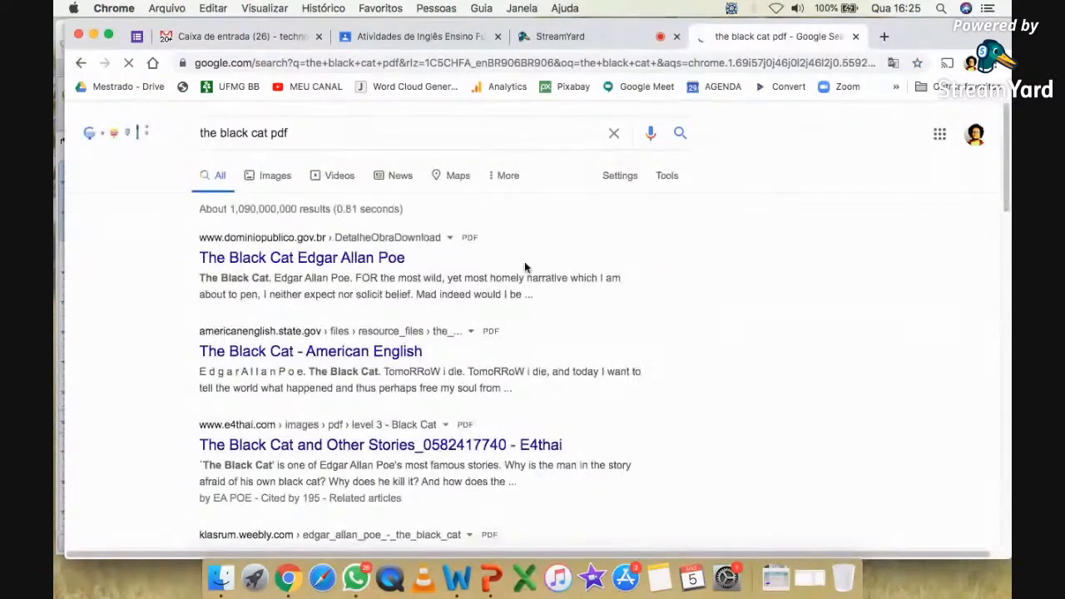
left_click(364, 259)
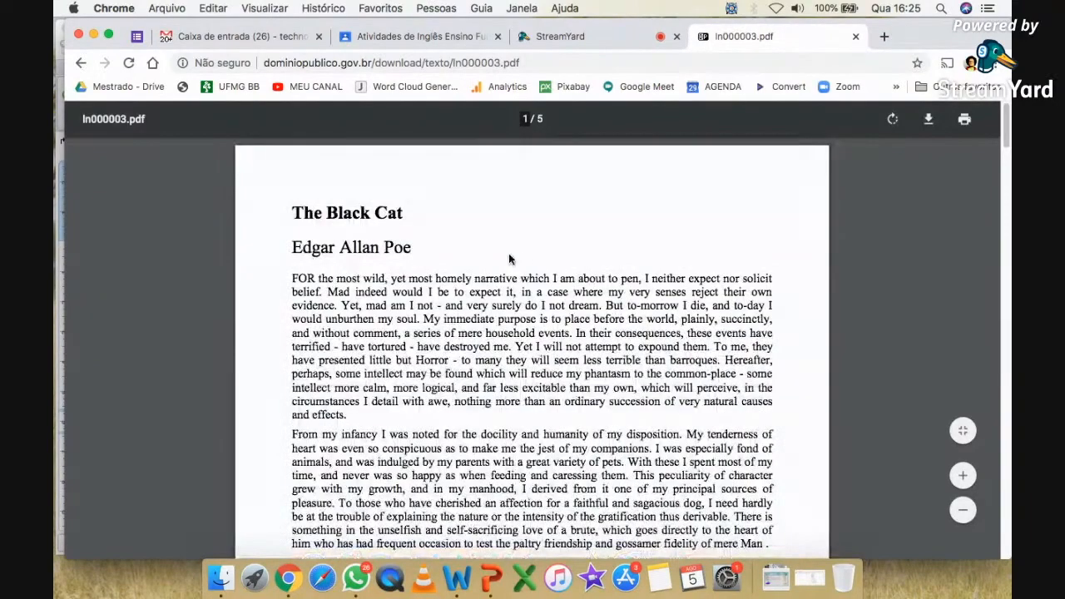
- Copy the PDF's web address and attach it as a link to the "Teste de verificação de leitura" activity
left_click_drag(540, 64, 258, 66)
key("super+c")
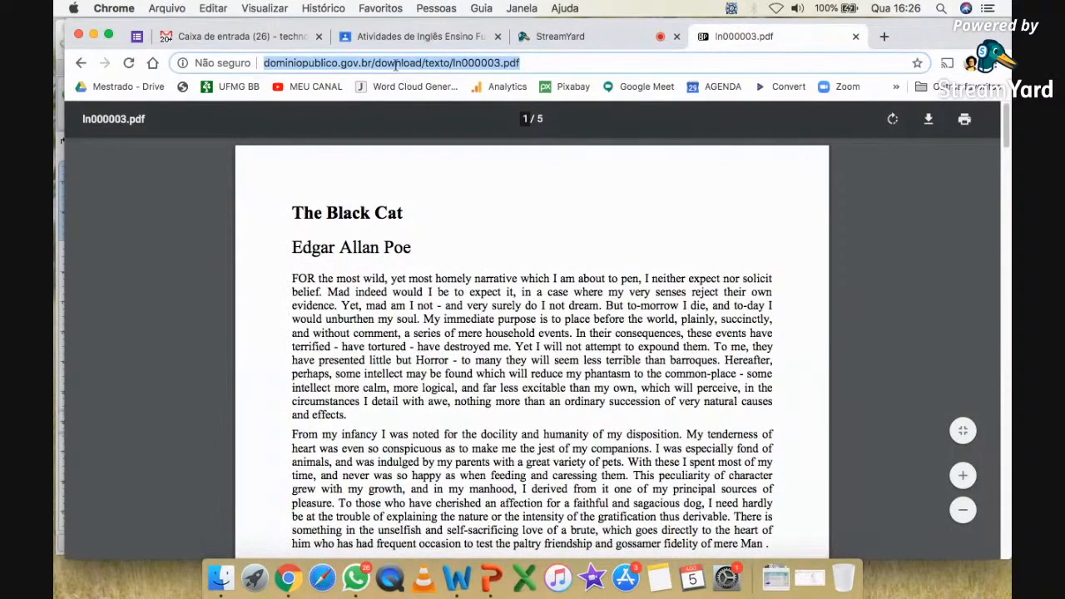
left_click(424, 37)
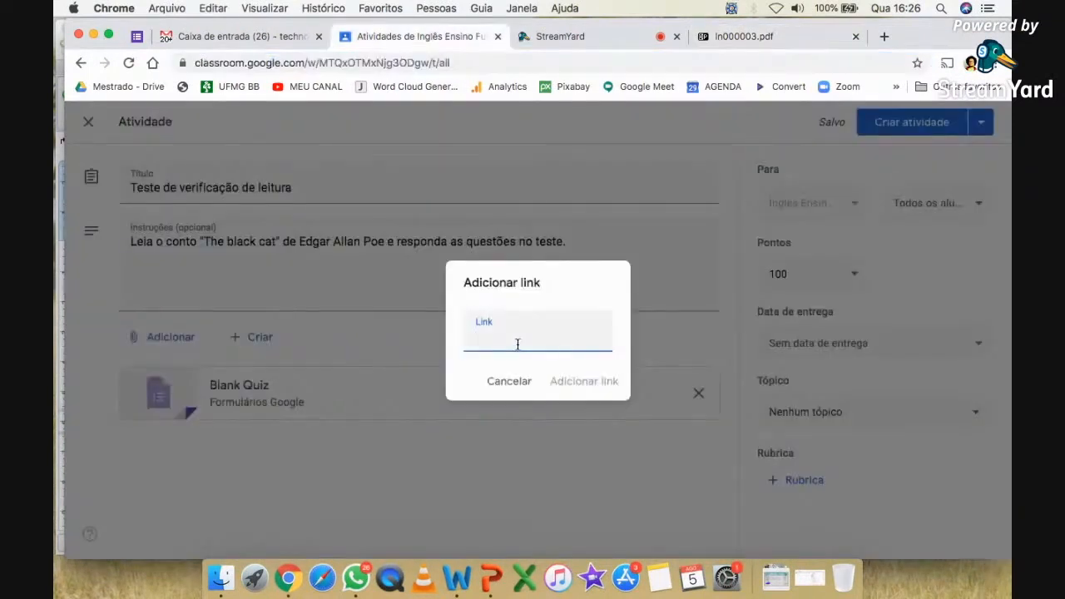
key("super+v")
left_click(584, 381)
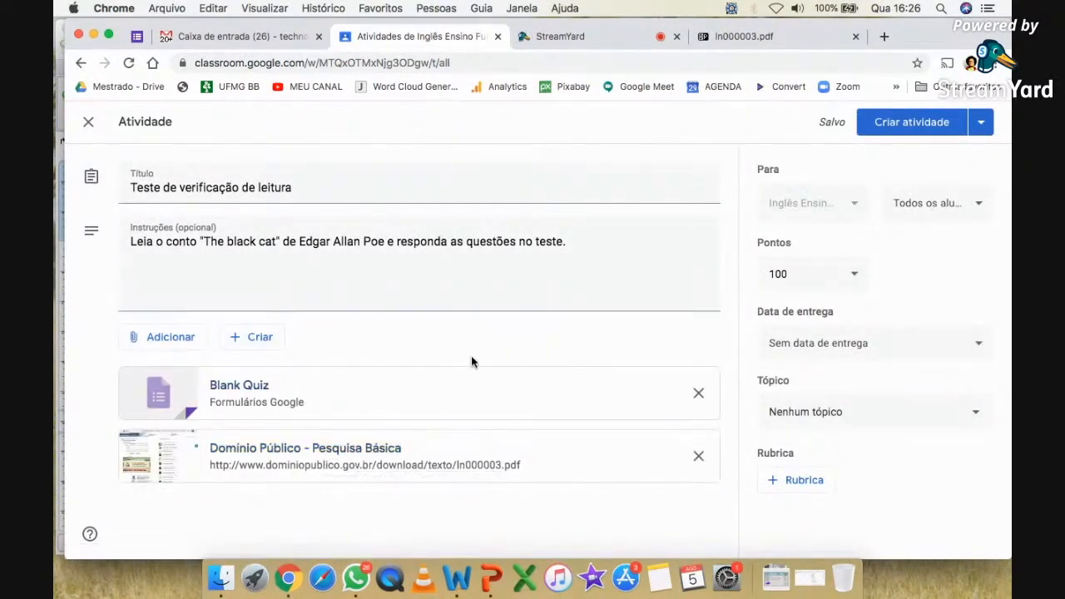
- Search YouTube for "the black cat" from the activity's video attachment dialog
left_click(171, 336)
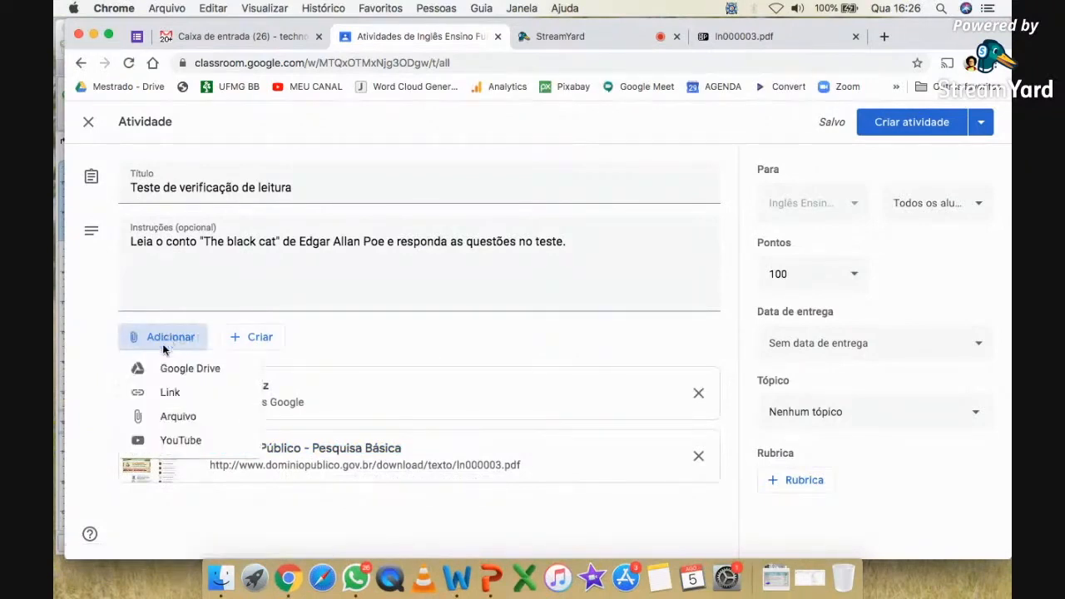
left_click(194, 440)
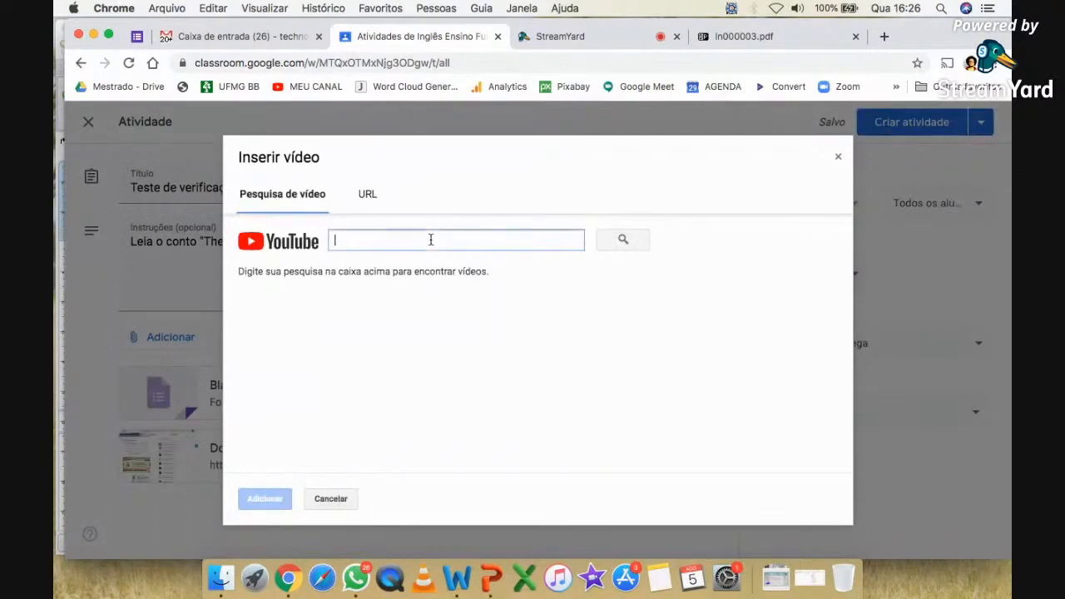
type("the black cat")
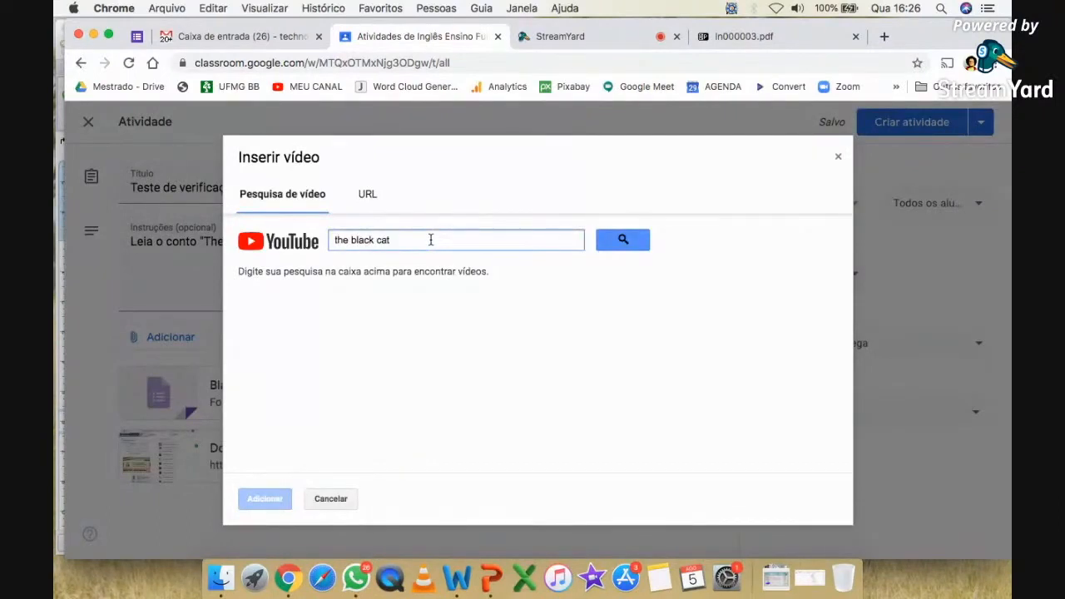
key("Return")
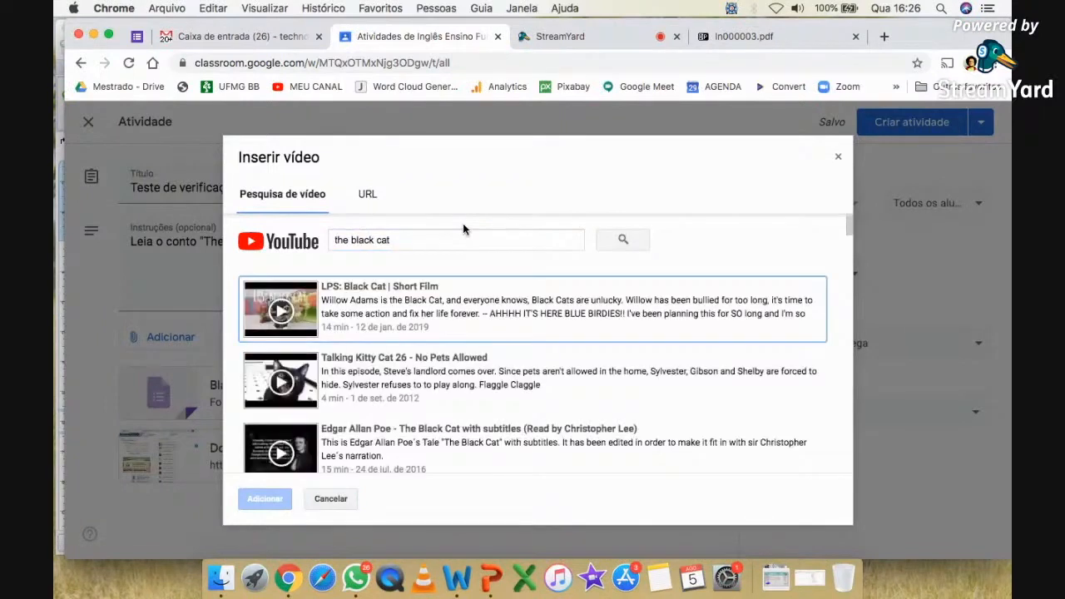
- Attach the YouTube video "Edgar Allan Poe - The Black Cat with subtitles (Read by Christopher Lee)" to the assignment
scroll(579, 327, "down", 1)
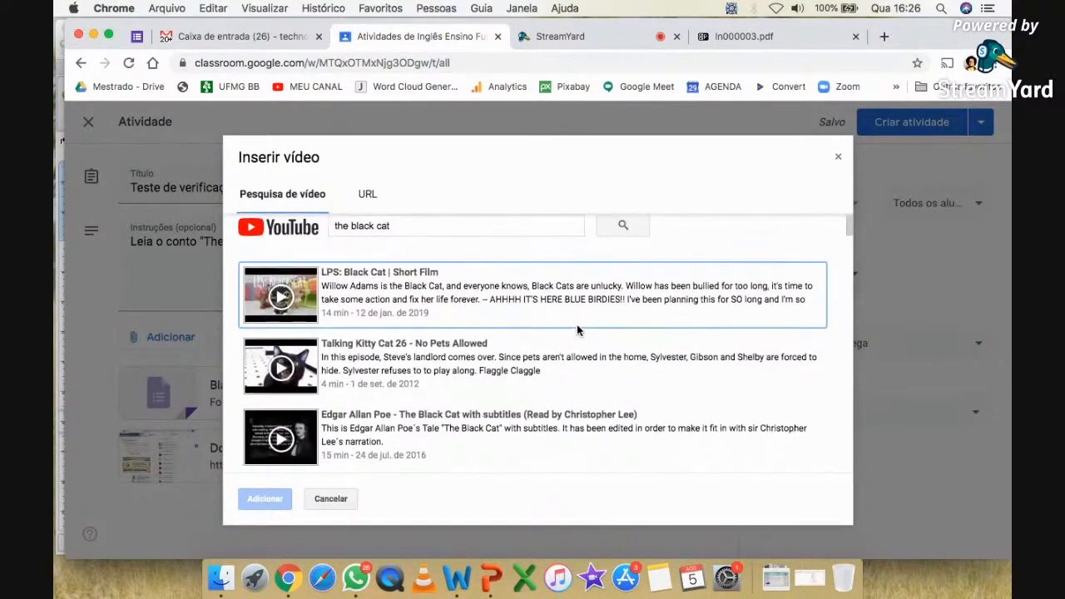
scroll(578, 330, "down", 3)
scroll(470, 321, "down", 4)
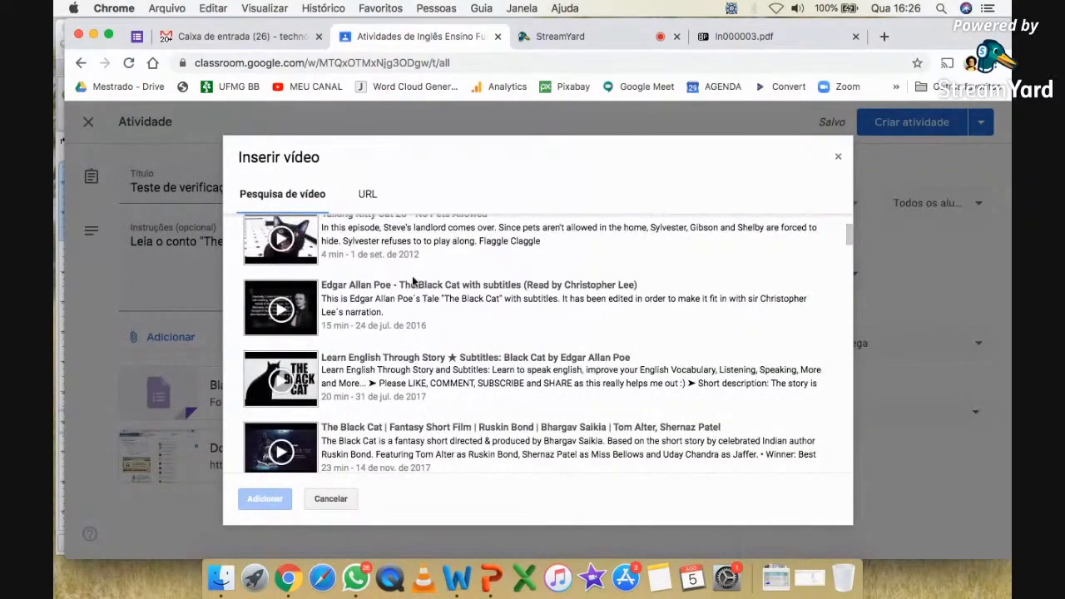
left_click(434, 297)
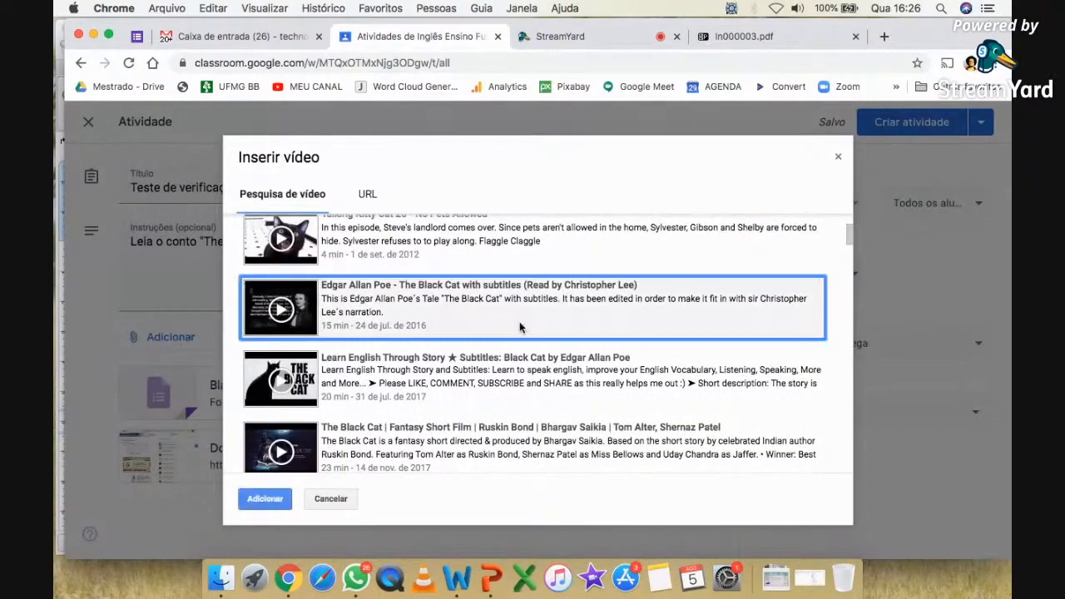
left_click(280, 500)
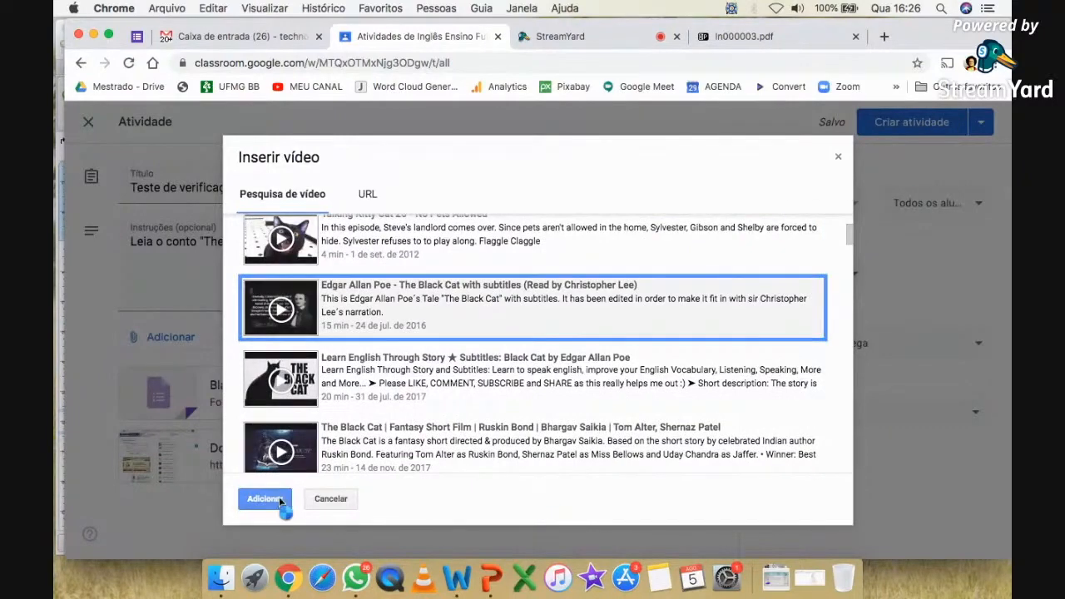
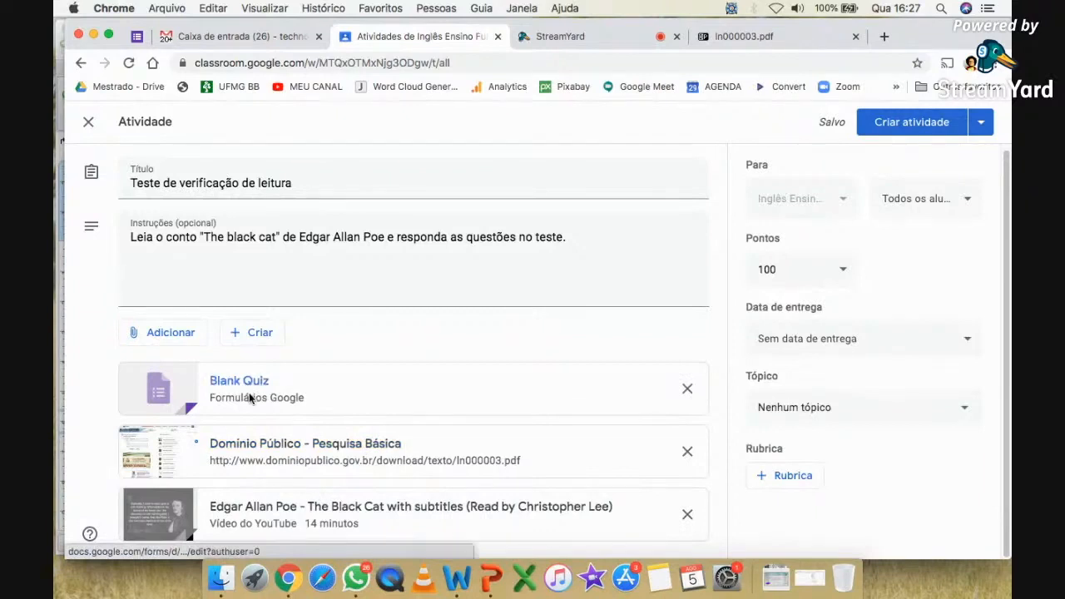
- Set the assignment's points to 20 and its due date to 30 August 2020
left_click(777, 266)
double_click(773, 266)
type("20")
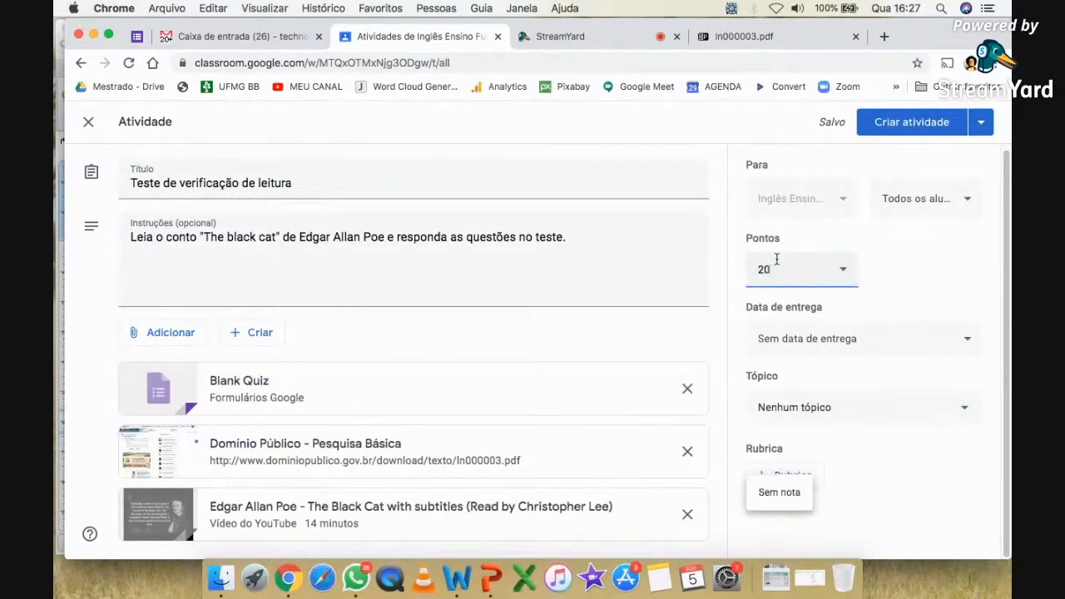
left_click(887, 347)
left_click(852, 400)
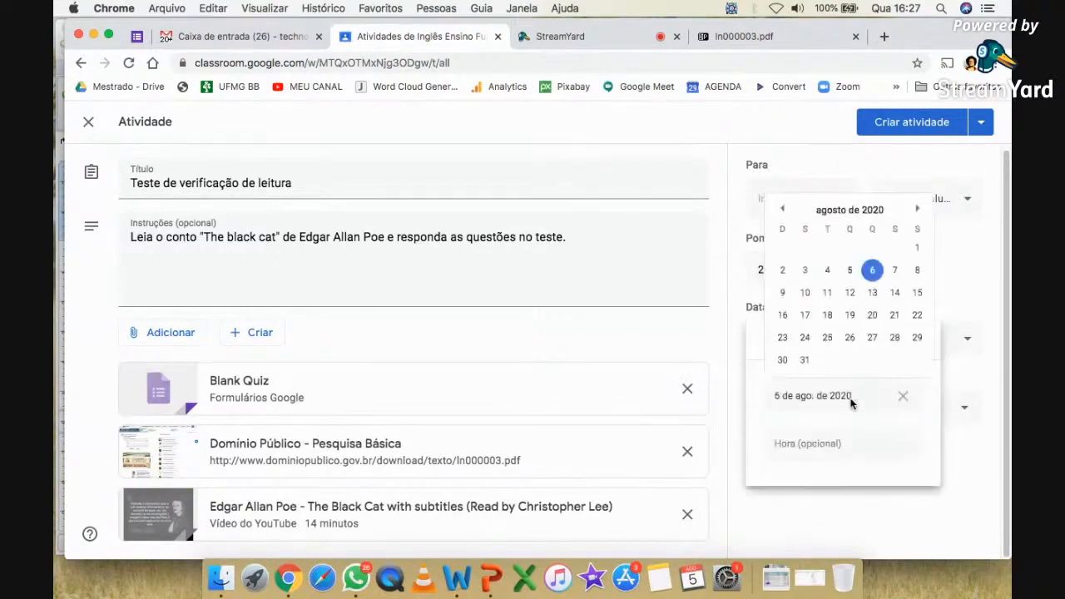
left_click(782, 359)
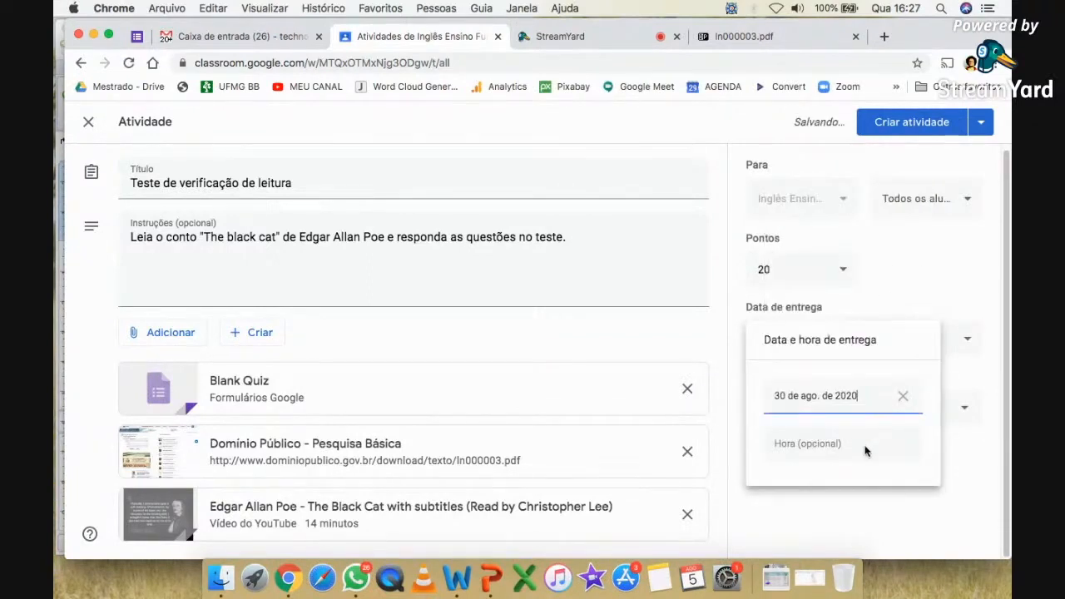
left_click(906, 493)
- Create a new topic for the assignment named "TESTES", preceded by the purple square heart emoji
left_click(854, 404)
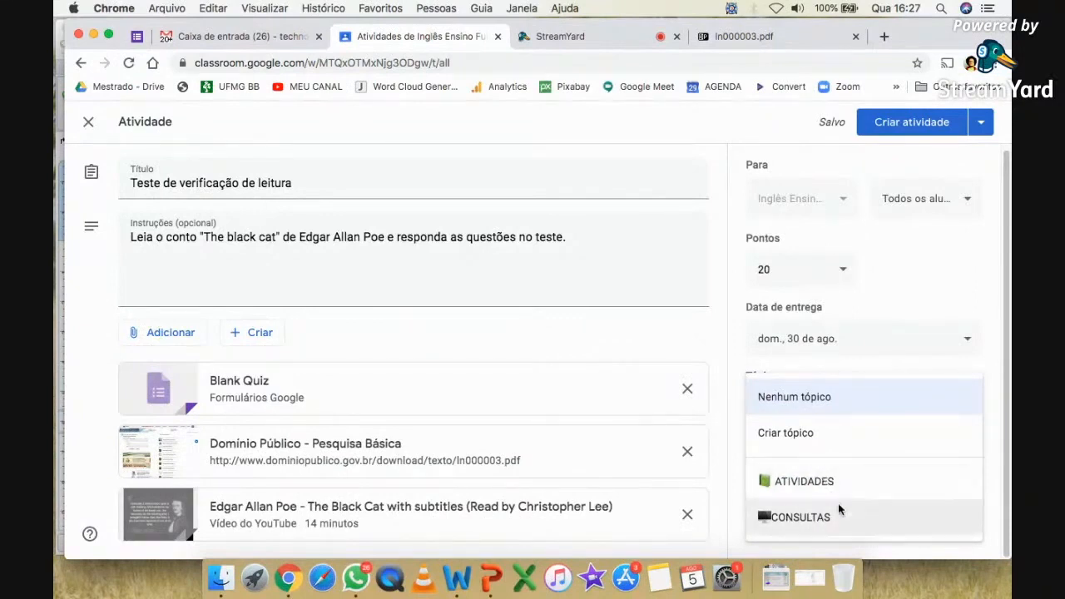
left_click(786, 436)
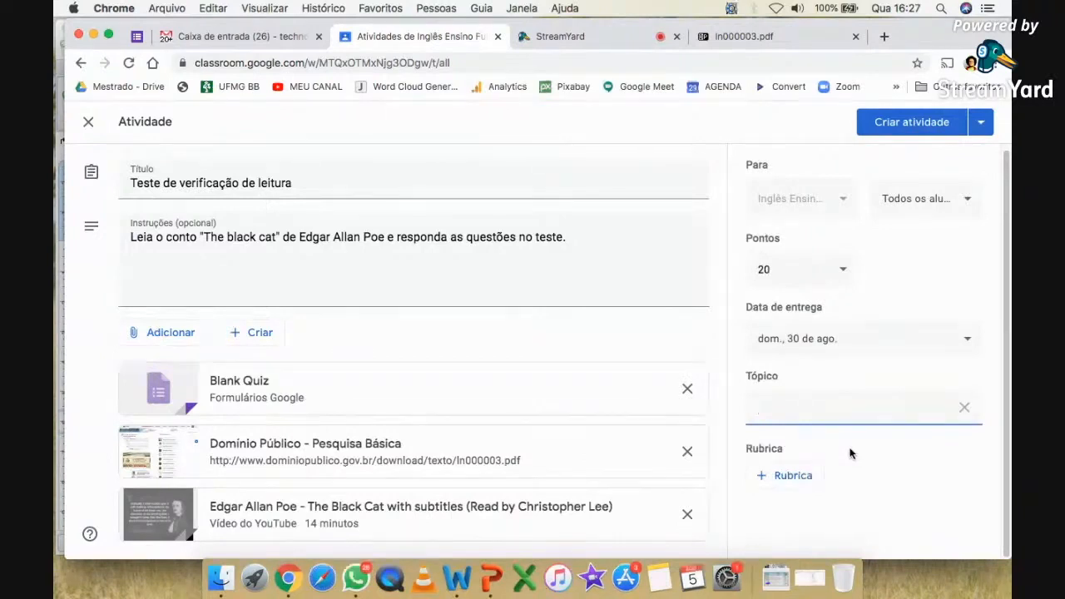
key("ctrl+super+space")
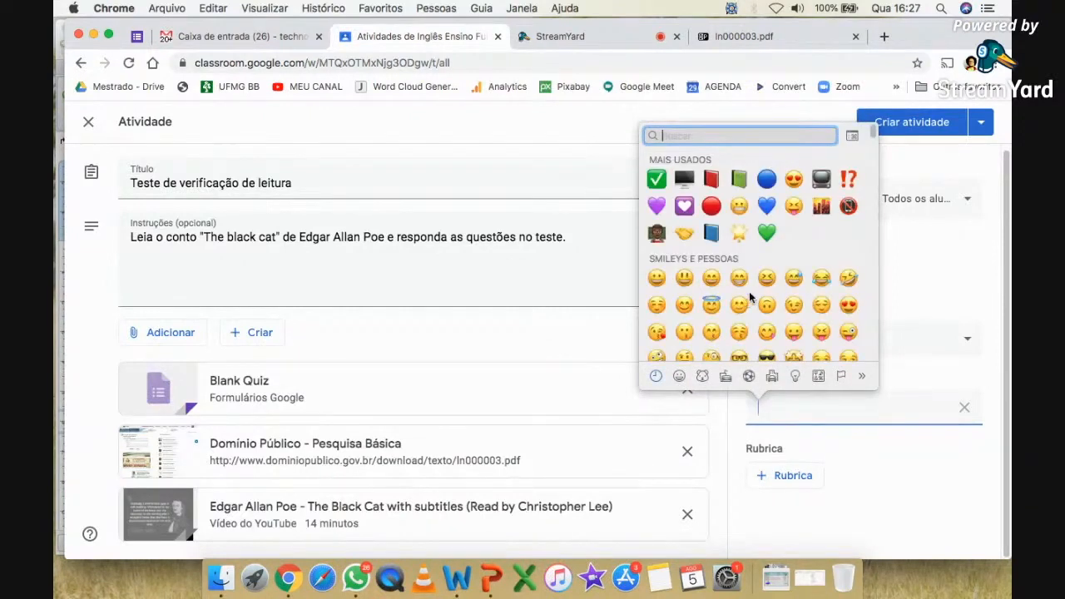
left_click(685, 206)
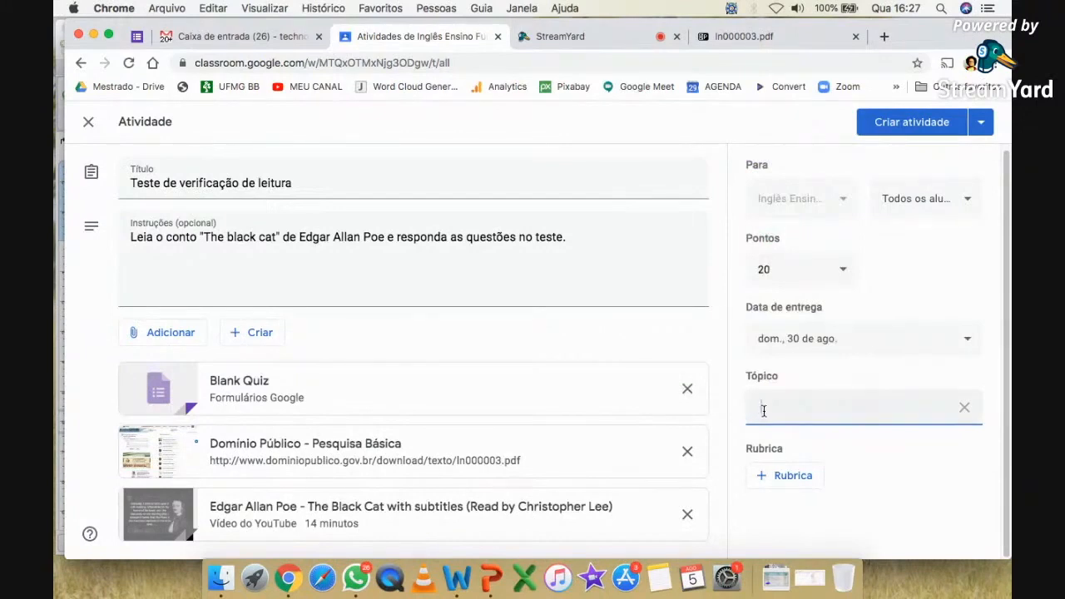
key("ctrl+super+space")
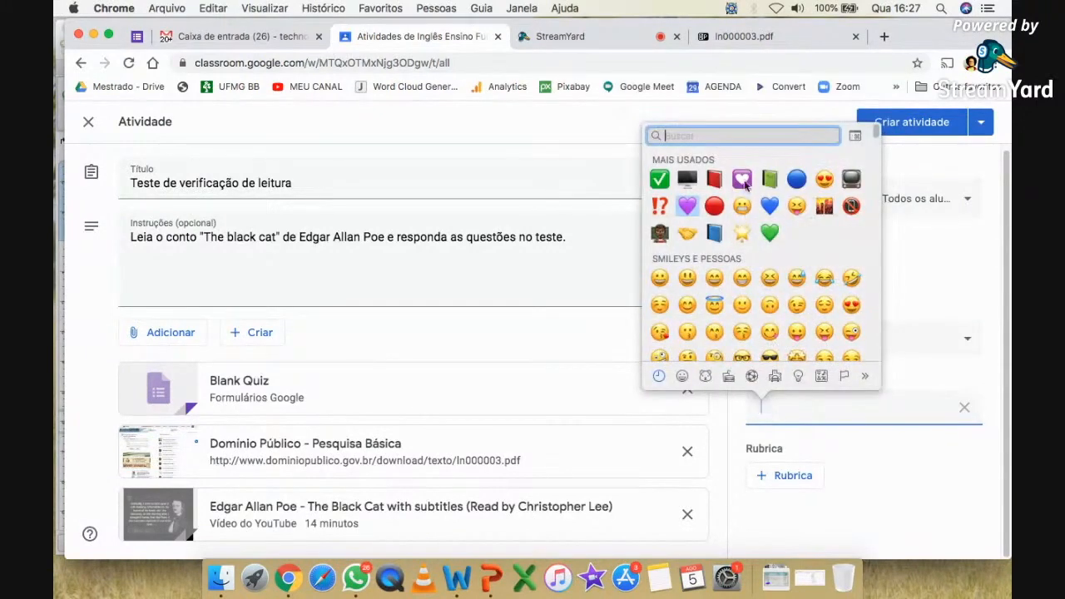
left_click(743, 179)
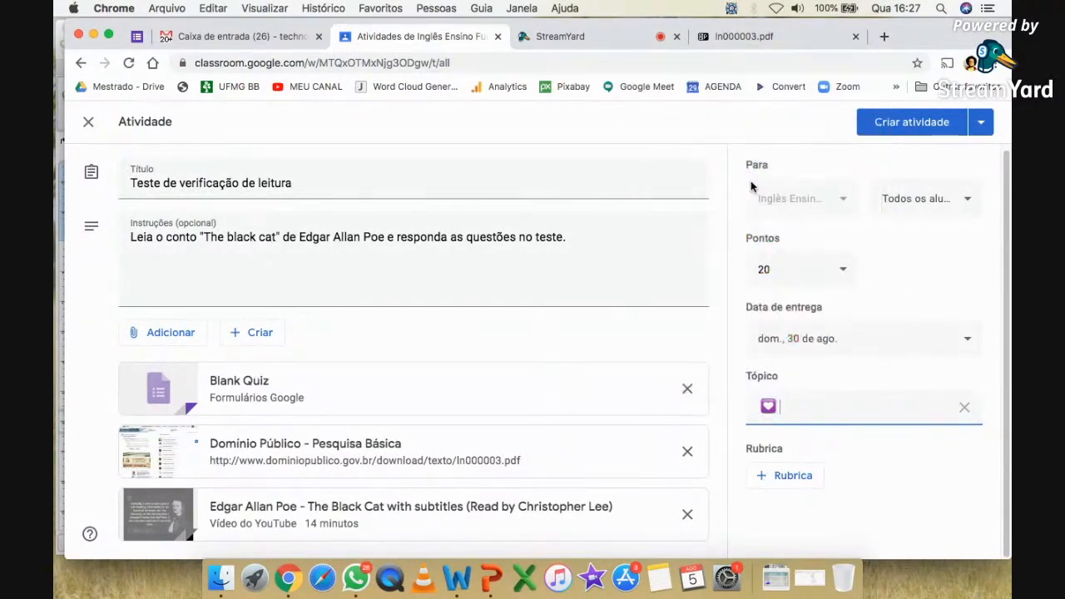
type("TESTES")
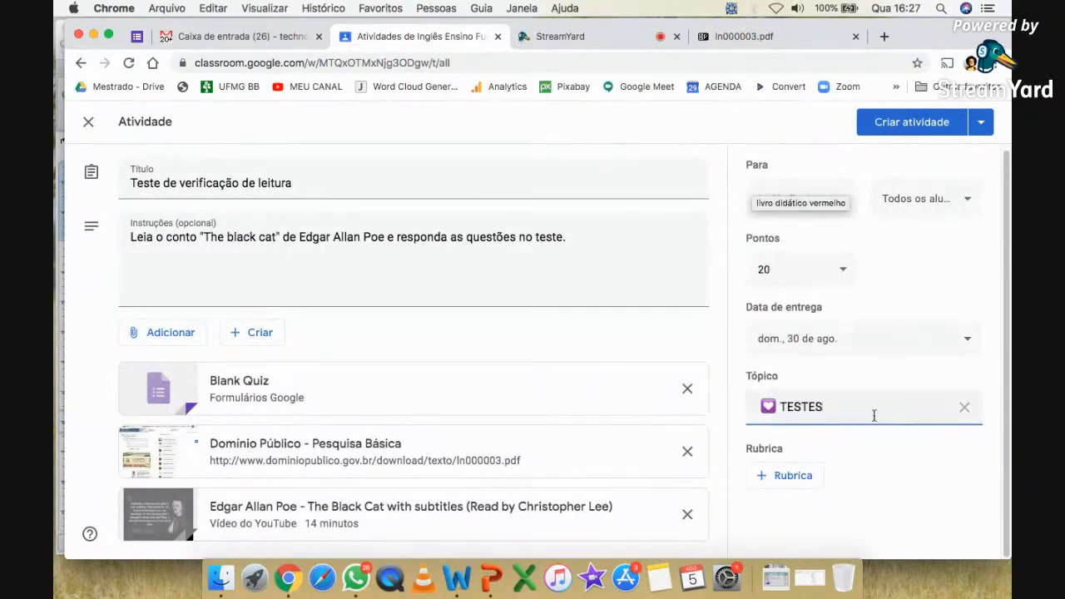
left_click(899, 472)
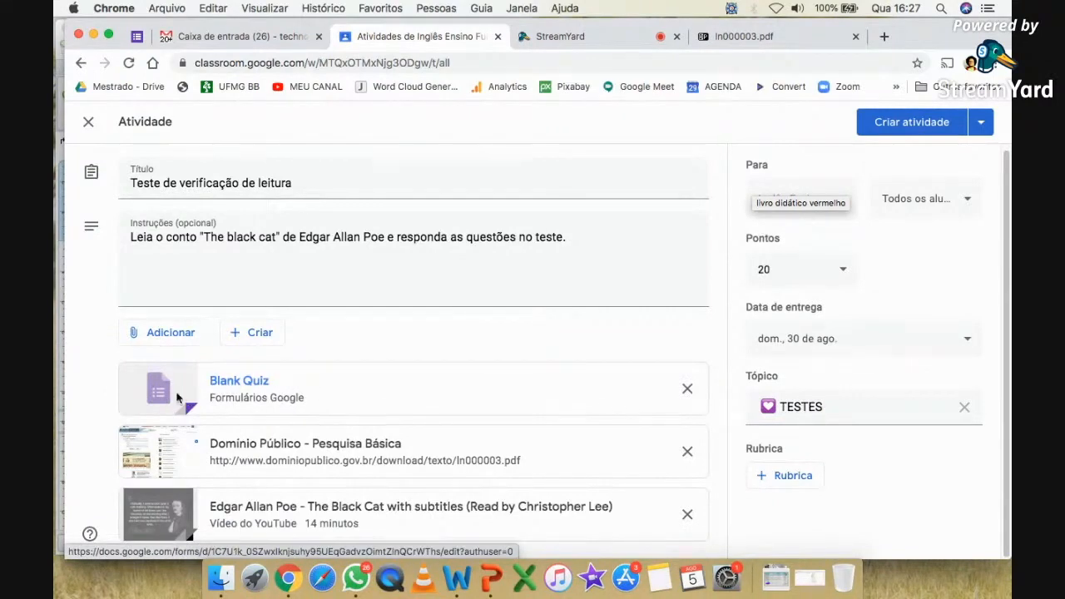
- Open the attached Blank Quiz form and change its title to "The Black cat"
left_click(283, 397)
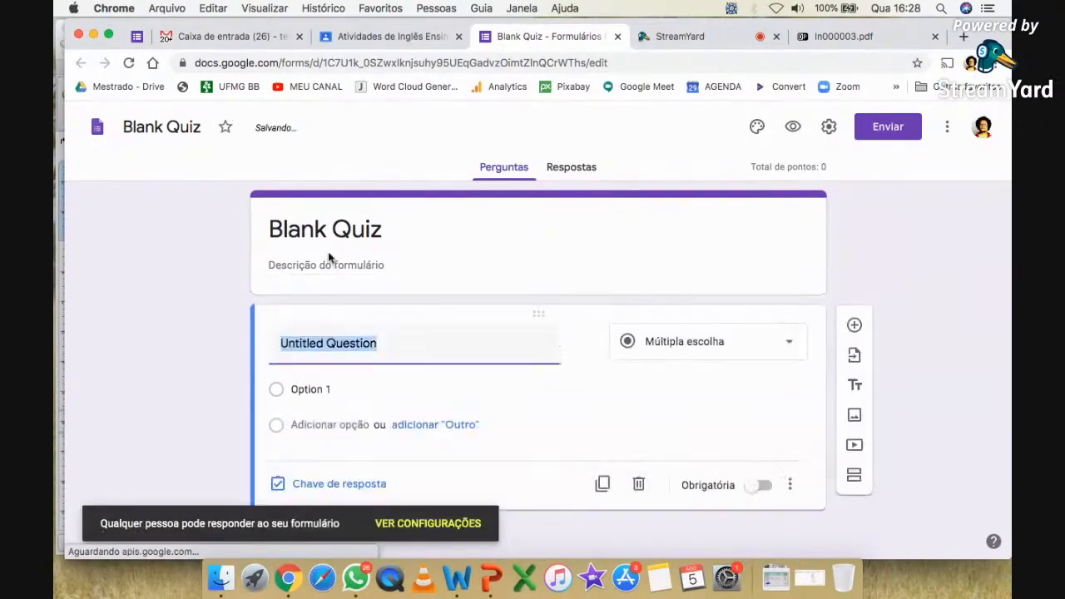
left_click(366, 219)
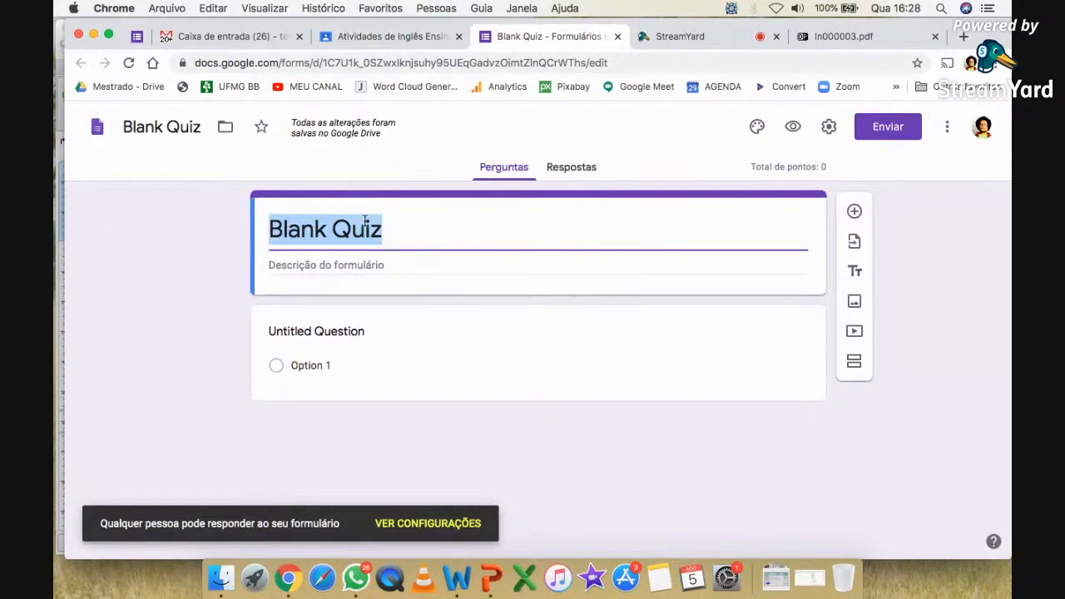
type("The Ba")
key("BackSpace")
type("lack cat")
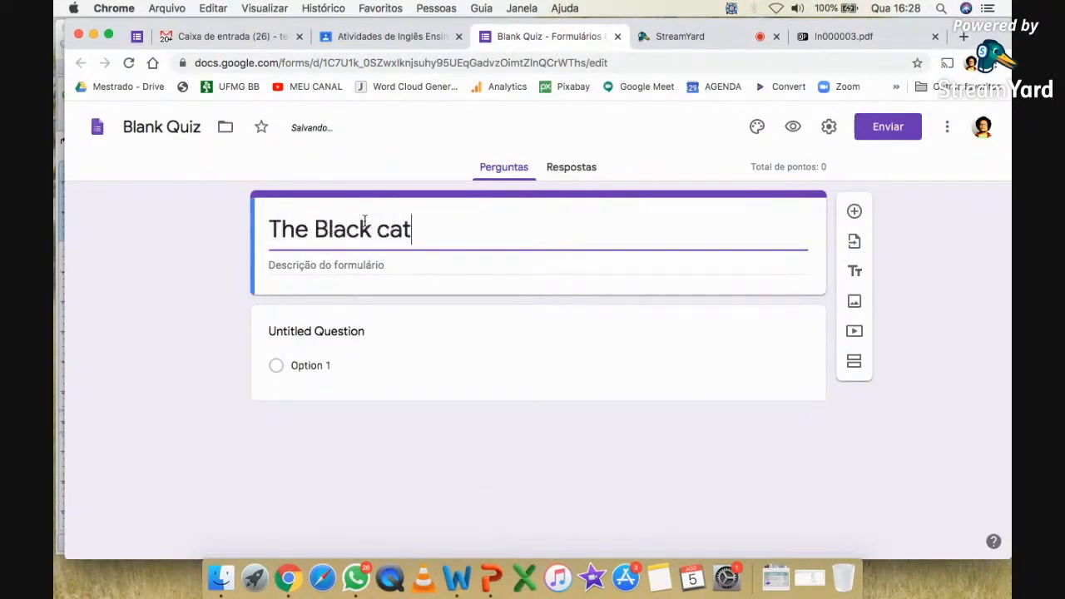
- Copy the form title "The Black cat" and use it to rename the form file
triple_click(362, 235)
key("super+c")
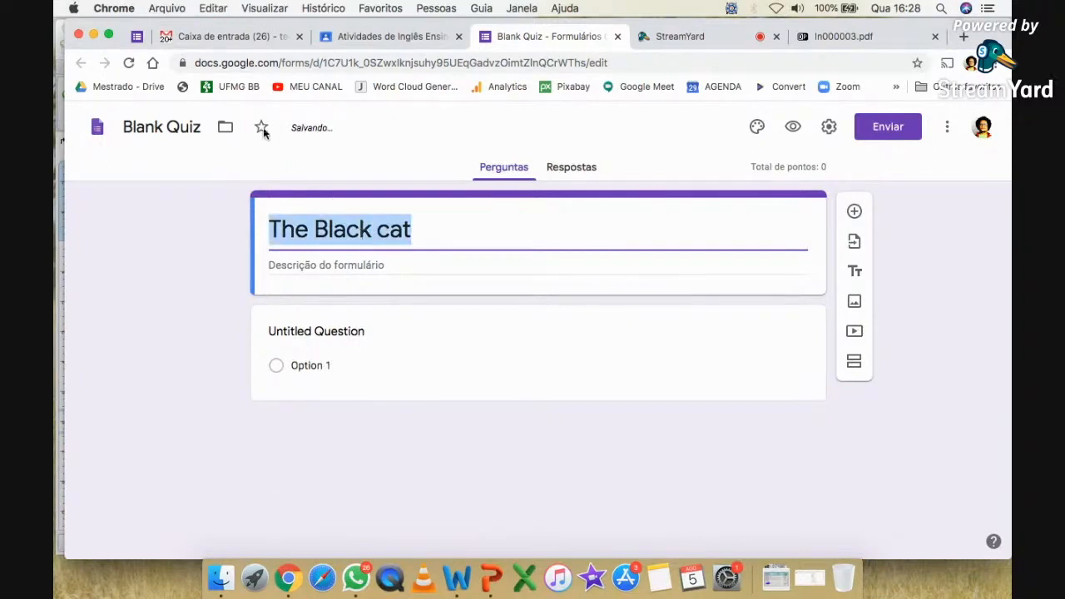
left_click(170, 129)
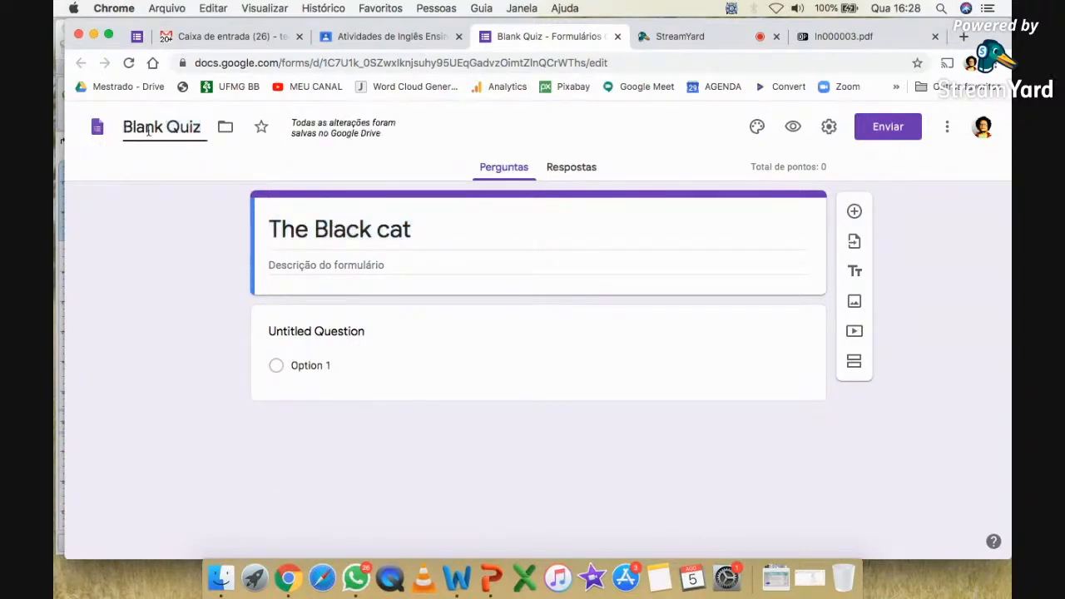
left_click_drag(202, 126, 123, 122)
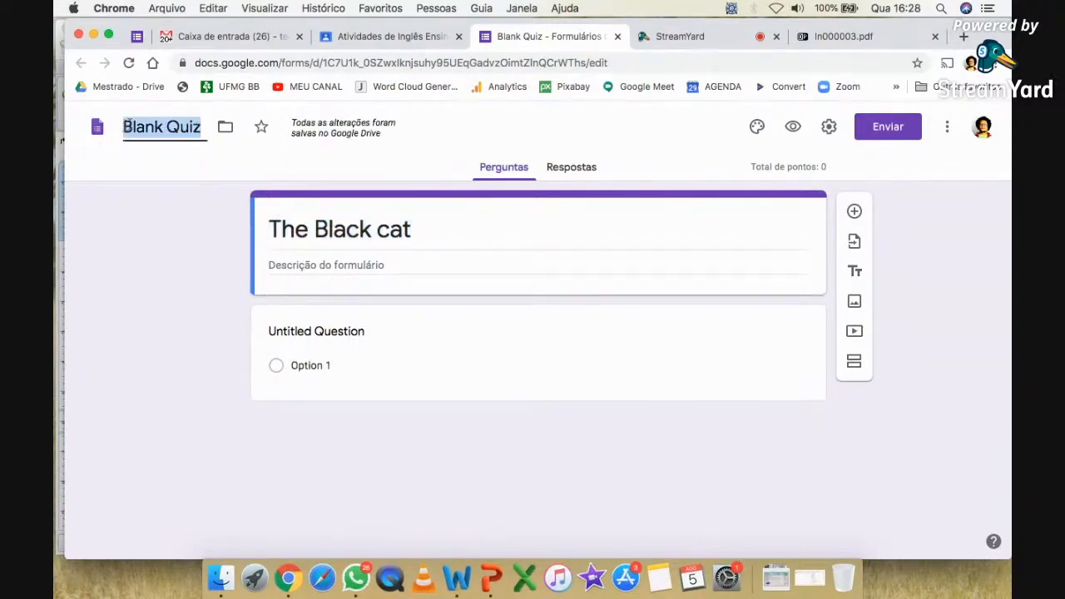
key("super+v")
left_click(168, 254)
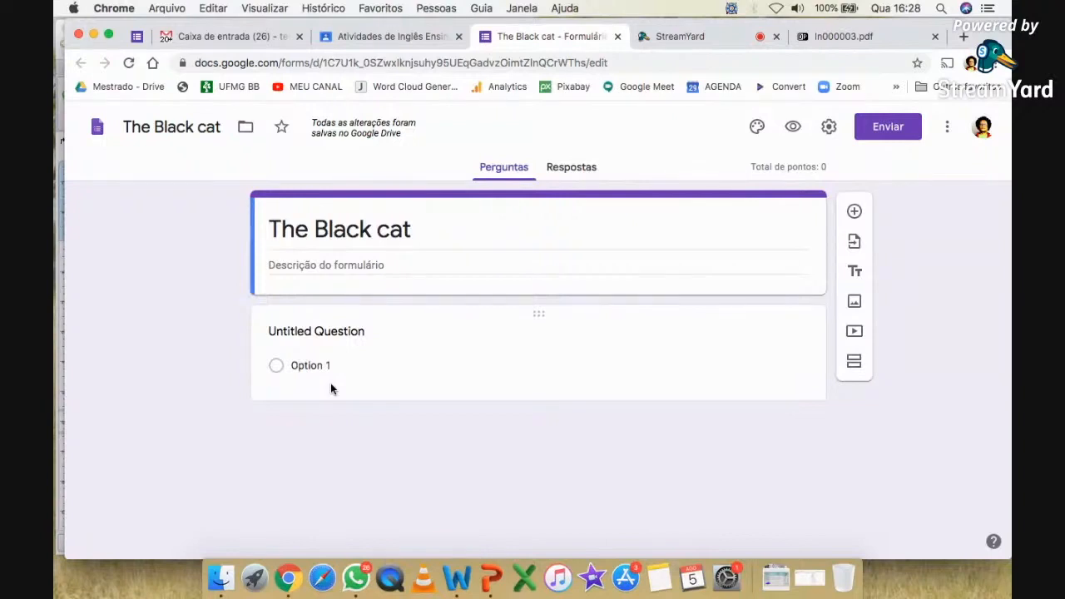
- Write the multiple-choice question "Qual era o nome do gato?" with the options Plato and Pluto, and make it required
left_click(356, 330)
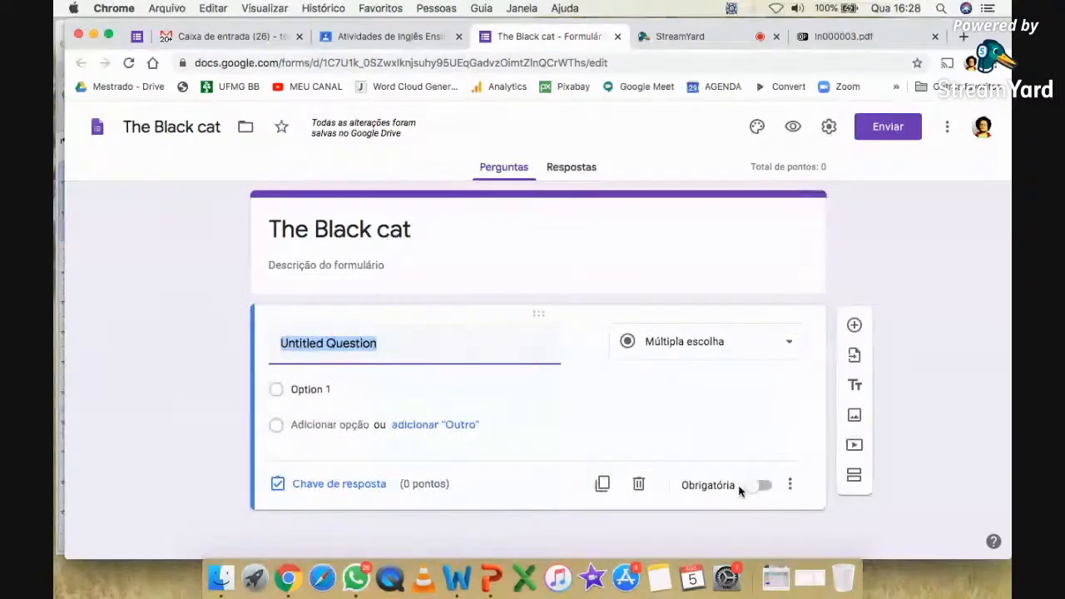
type("Qual era o nome do gato?")
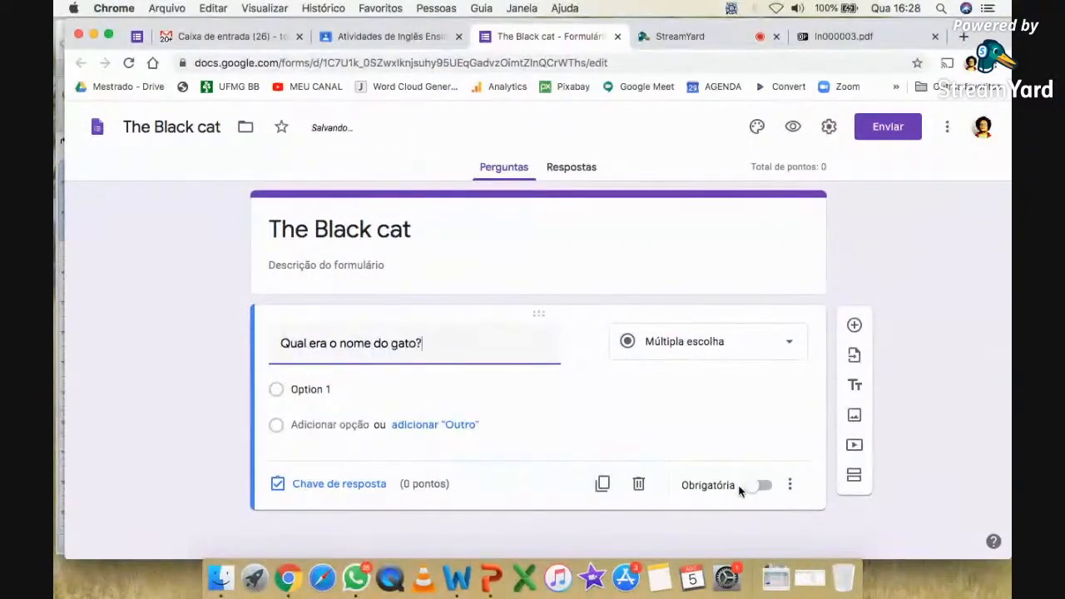
left_click(346, 387)
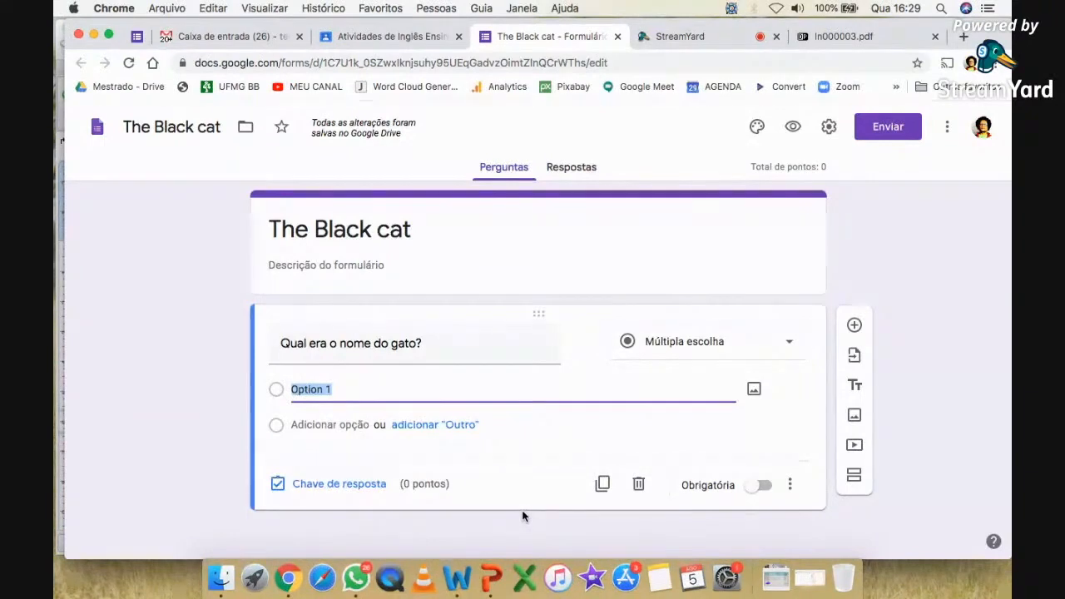
type("Plato")
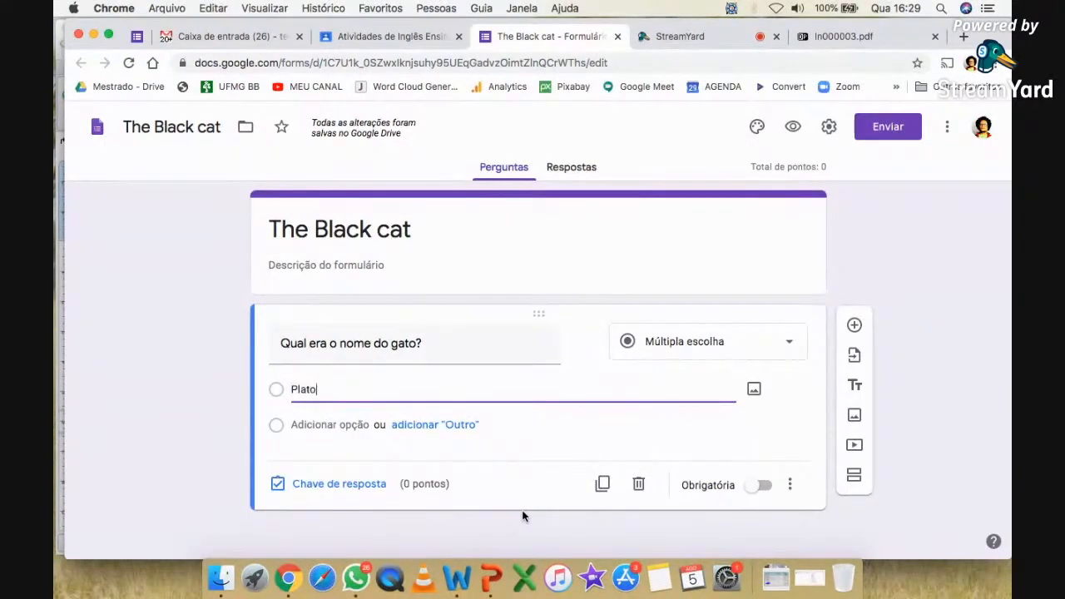
left_click(312, 424)
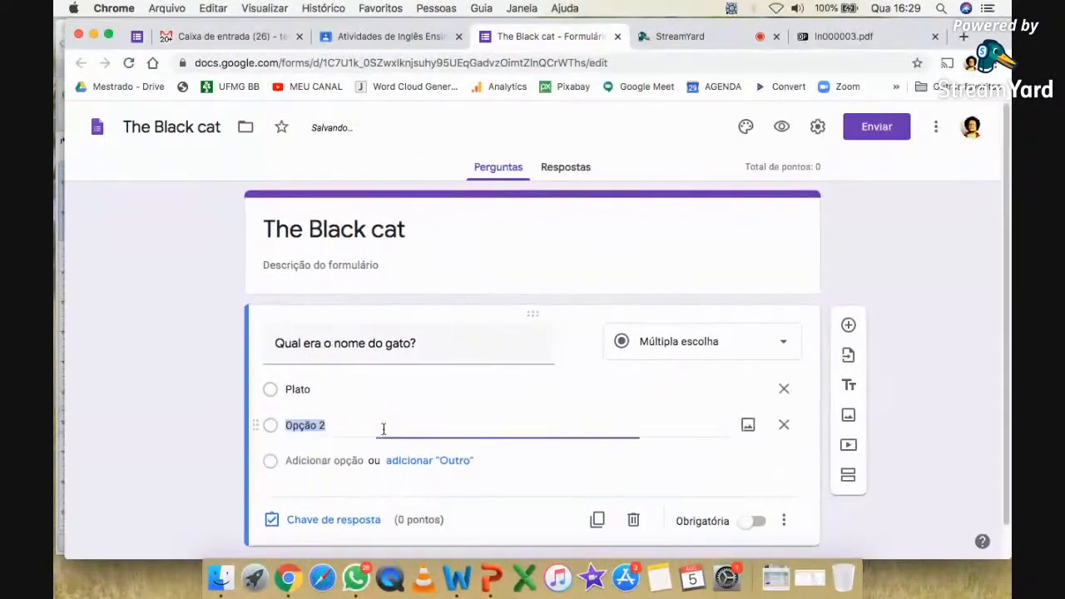
type("P")
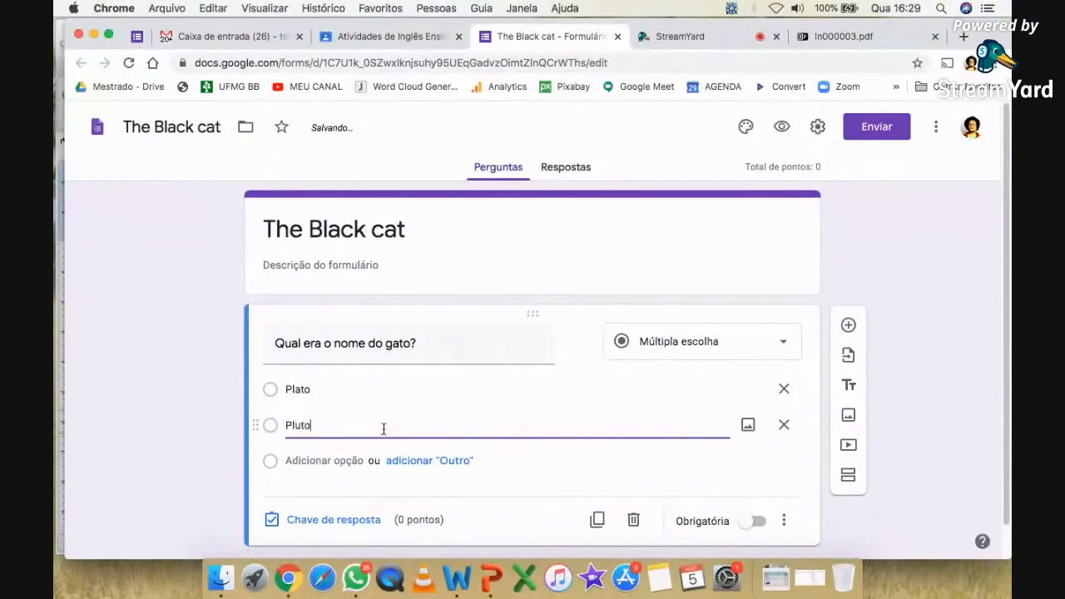
type("luto")
scroll(633, 322, "down", 1)
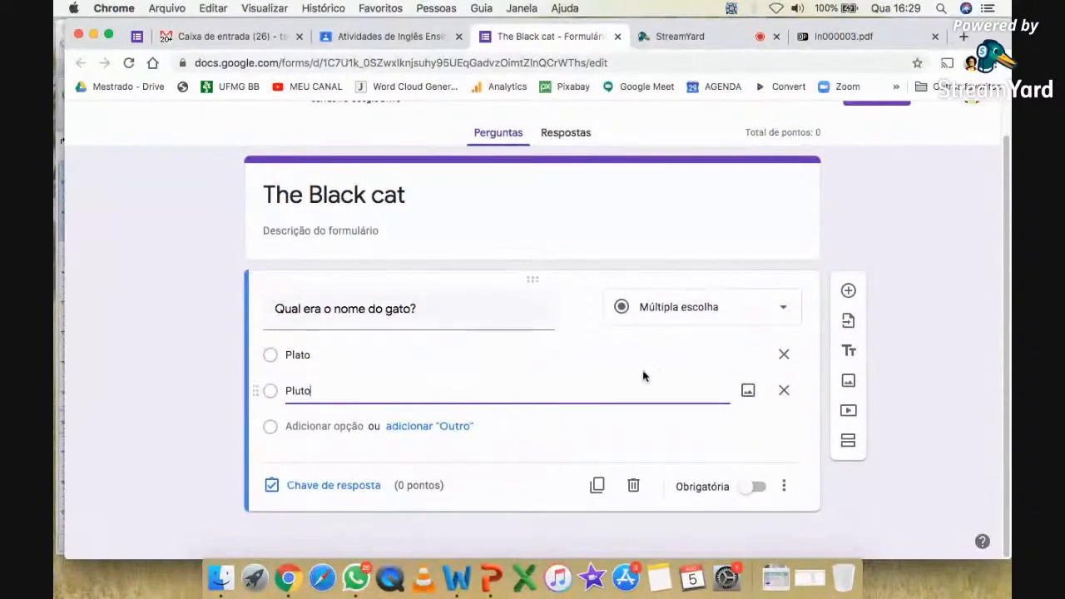
left_click(753, 487)
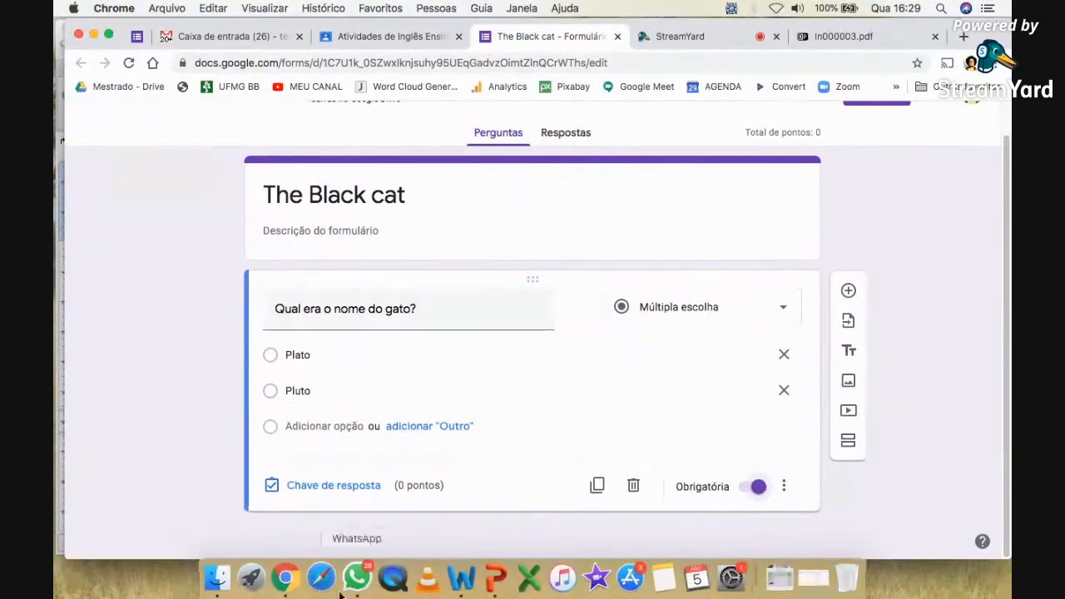
- Open the answer key of the cat's name question and set its value to 5 points
left_click(329, 486)
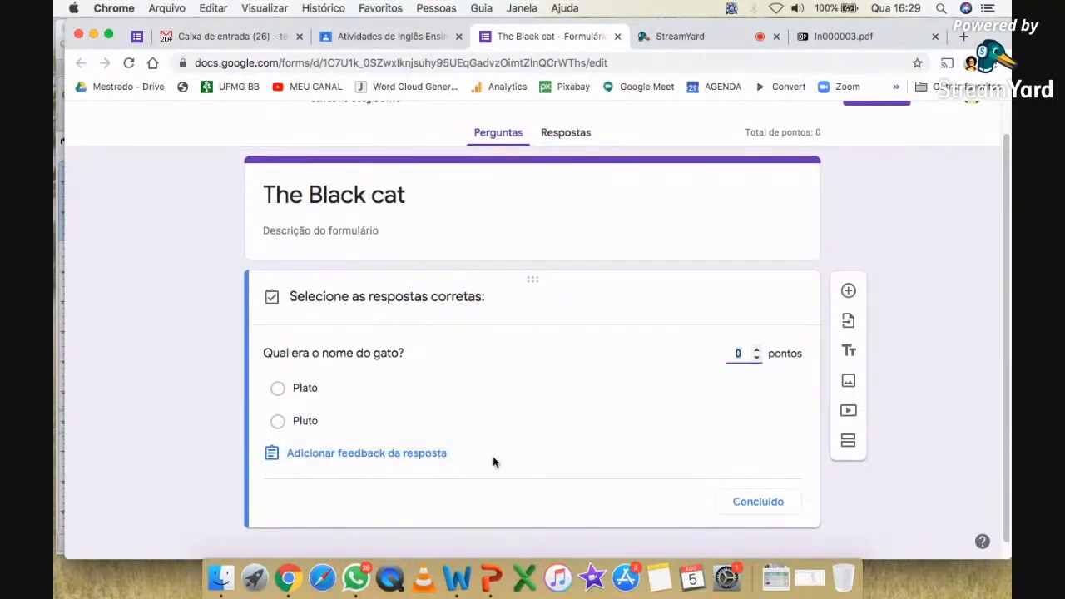
scroll(752, 366, "up", 5)
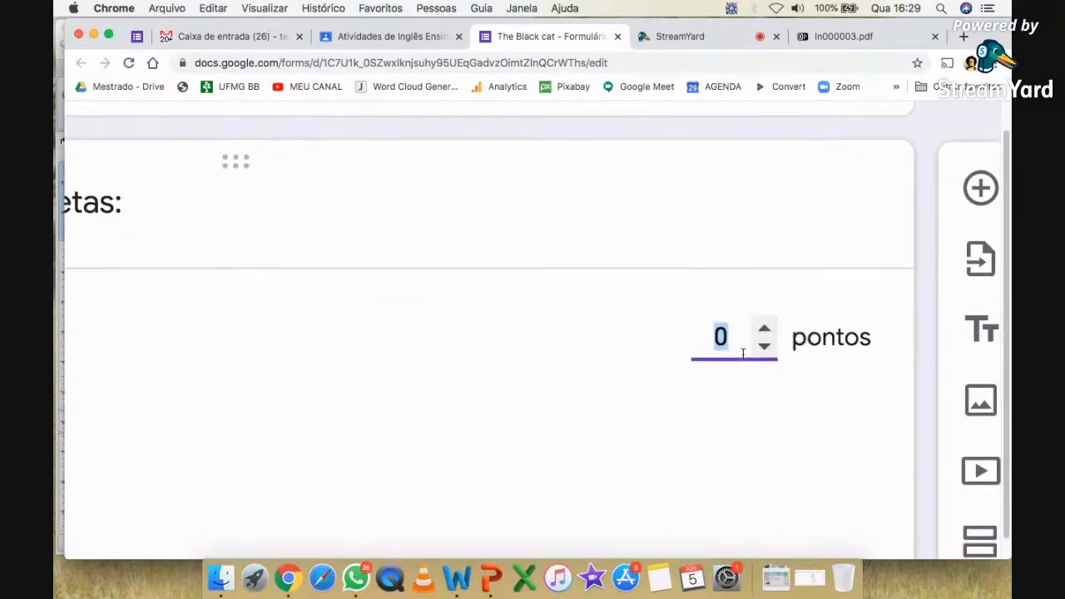
scroll(743, 353, "down", 5)
scroll(756, 366, "up", 5)
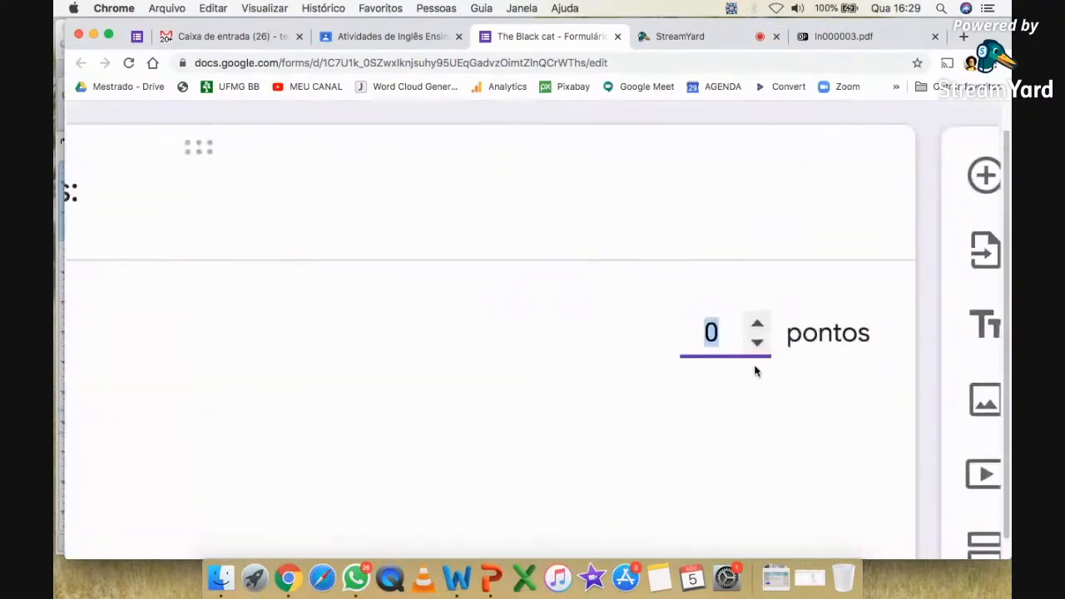
scroll(728, 358, "down", 1)
type("5")
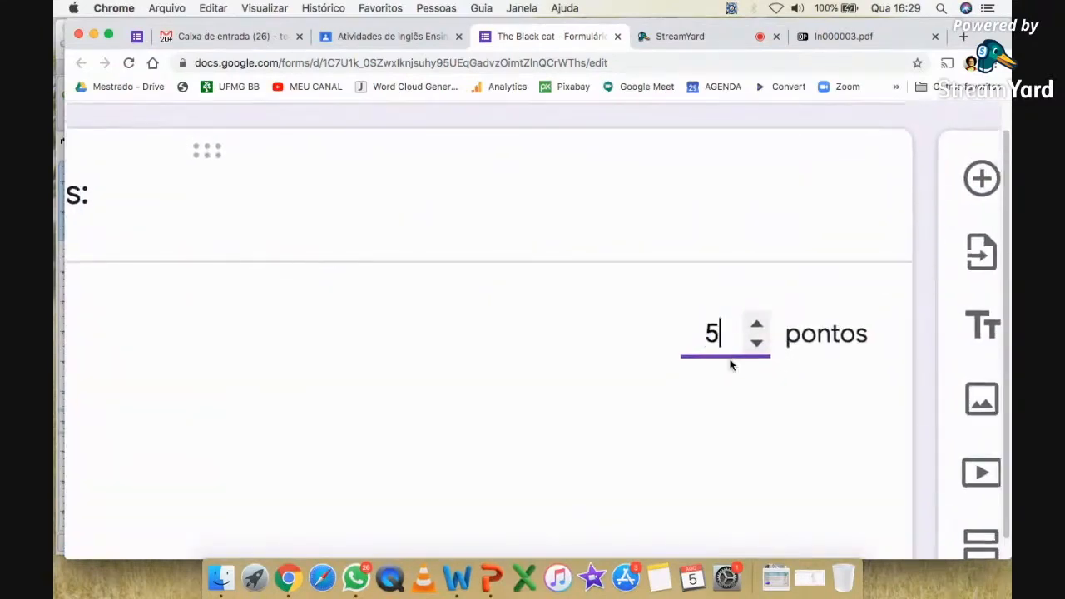
- Open the answer feedback editor for the question "Qual era o nome do gato?"
scroll(638, 428, "down", 5)
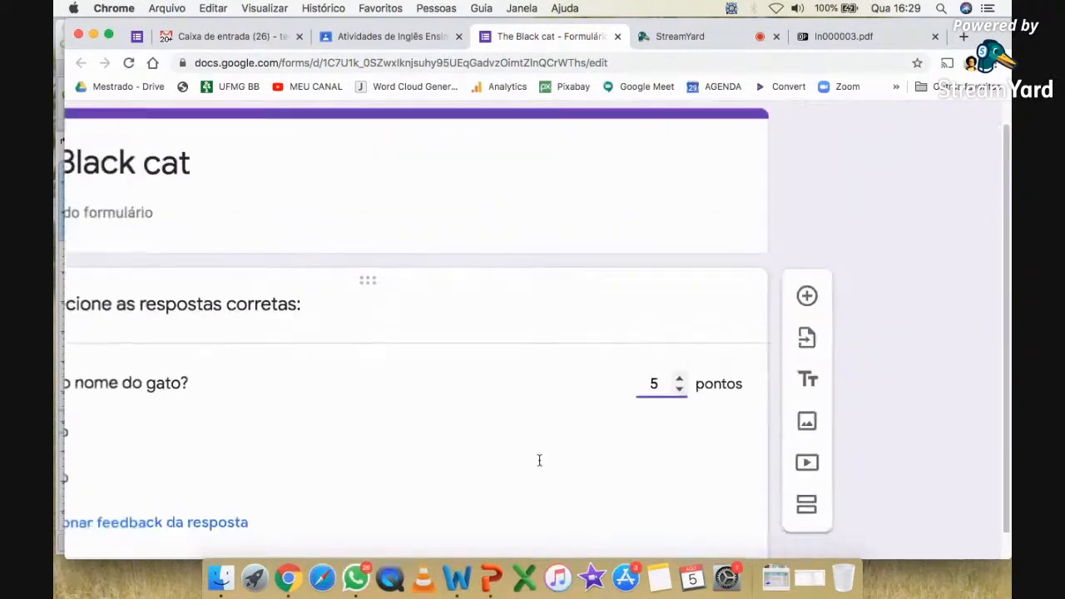
scroll(305, 475, "up", 1)
scroll(303, 474, "up", 3)
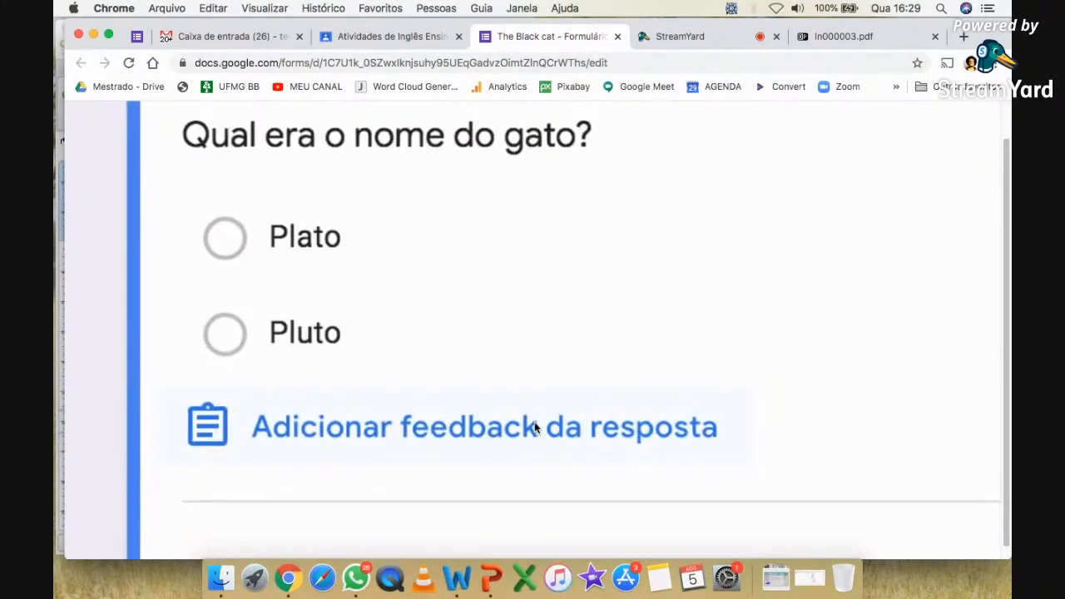
scroll(535, 427, "down", 1)
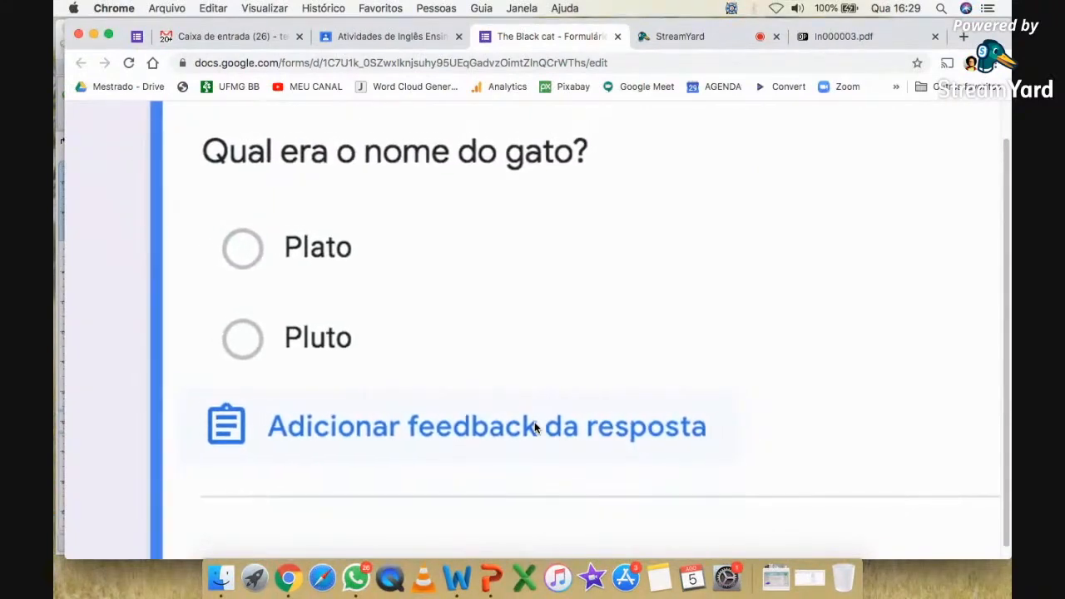
scroll(534, 427, "down", 5)
left_click(404, 452)
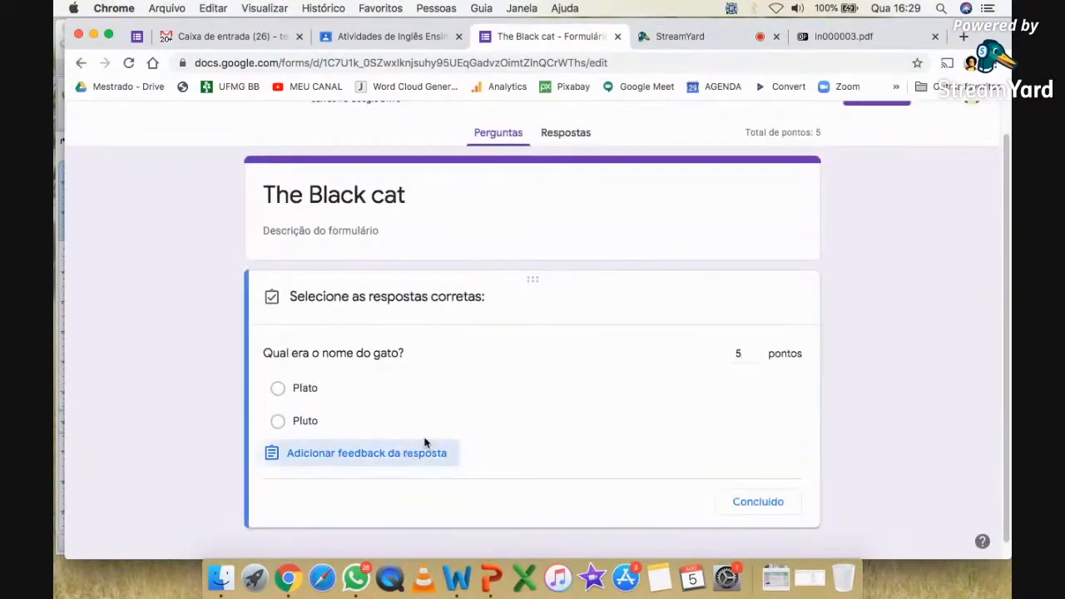
- Write "Great! Good Job!!!!" as the feedback for correct answers
scroll(434, 229, "up", 3)
scroll(435, 232, "up", 4)
scroll(443, 229, "down", 3)
scroll(431, 283, "up", 1)
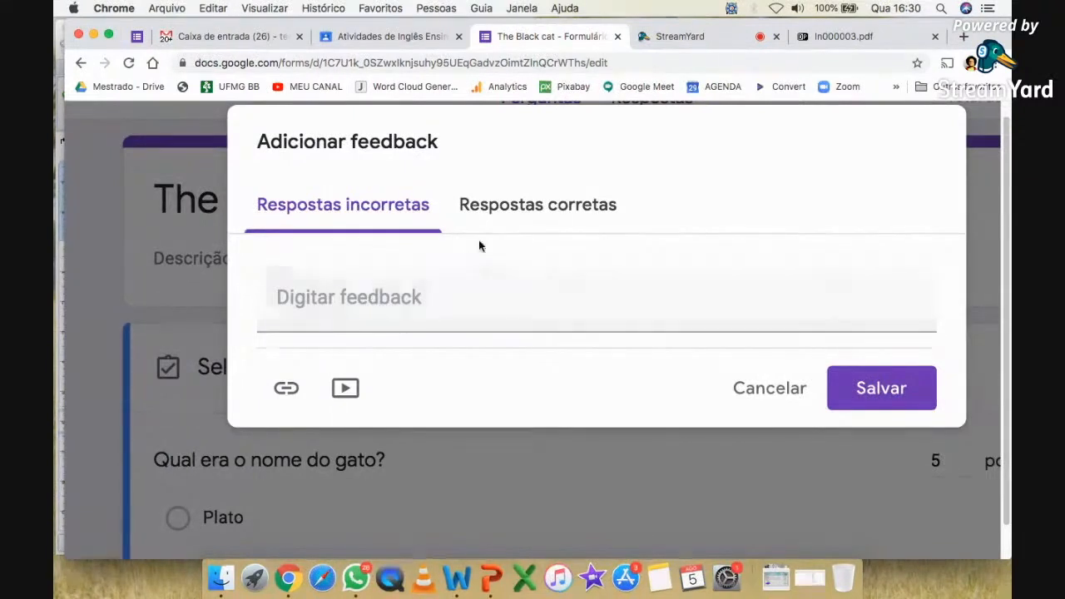
left_click(499, 208)
left_click(455, 300)
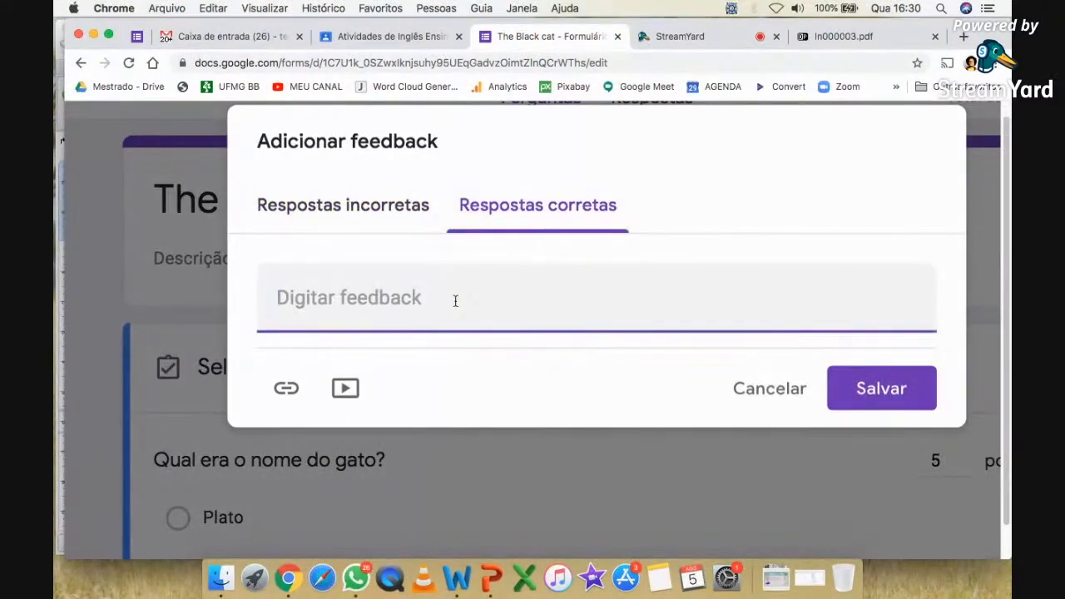
type("Great! Jo")
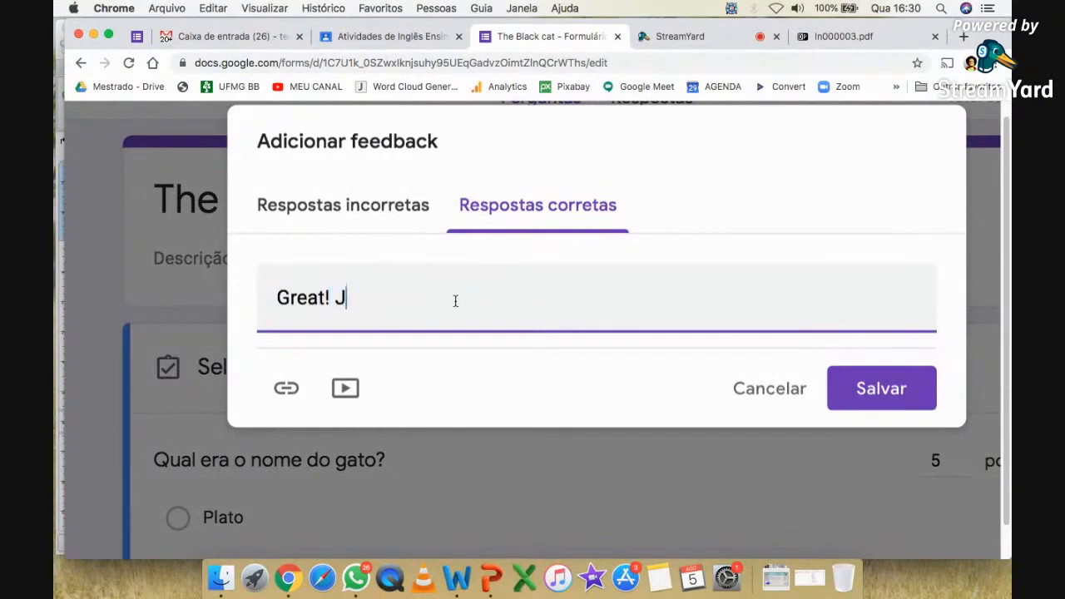
key("BackSpace")
key("BackSpace")
type("Good Job")
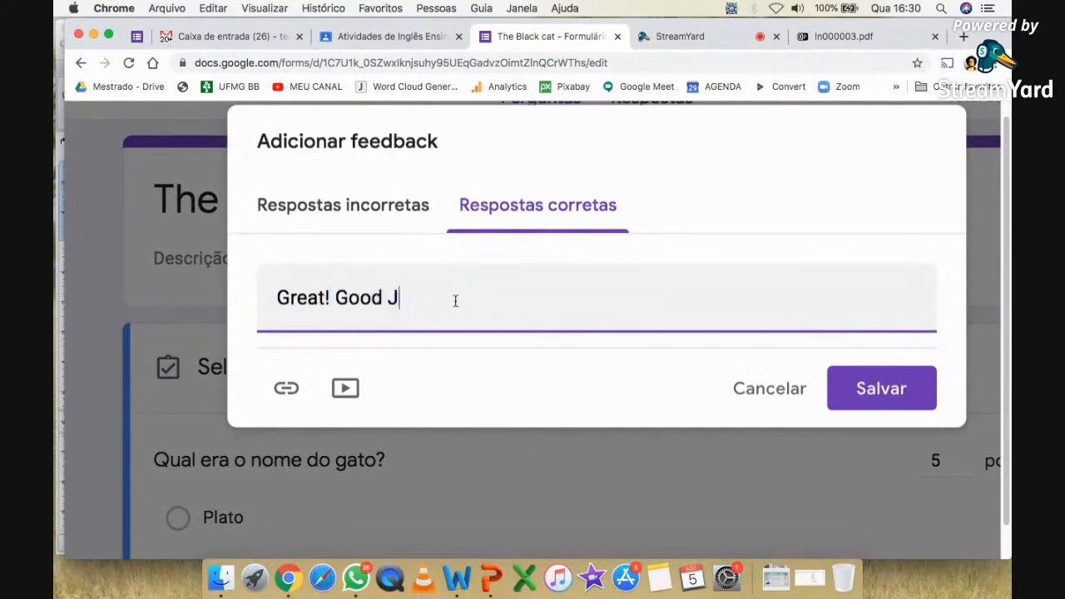
type("!!!!")
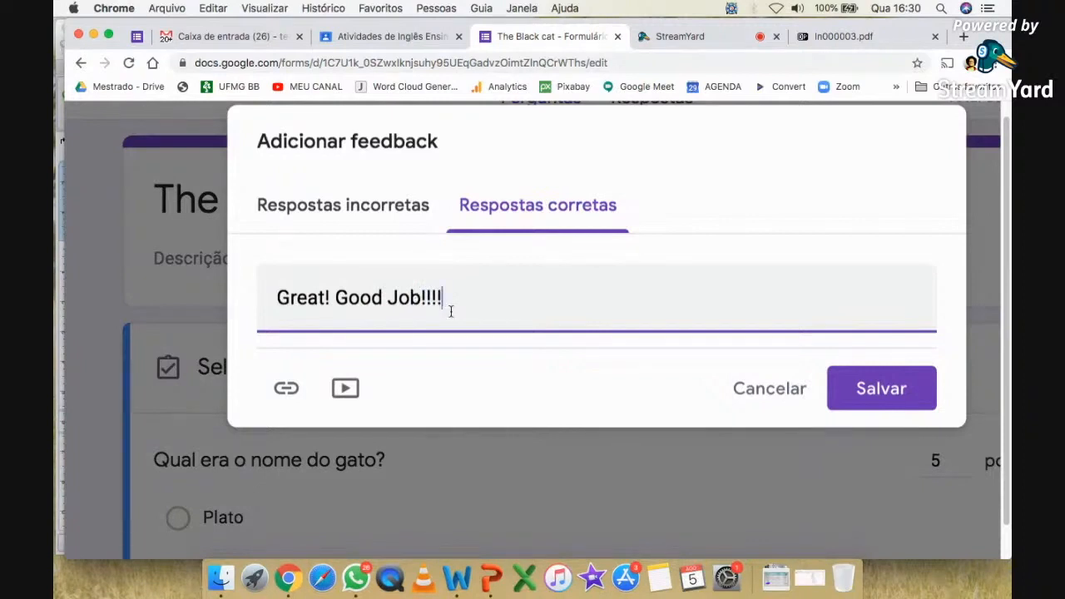
- Write "Verifique a página 53." as the feedback for incorrect answers and save both feedback messages
left_click(339, 205)
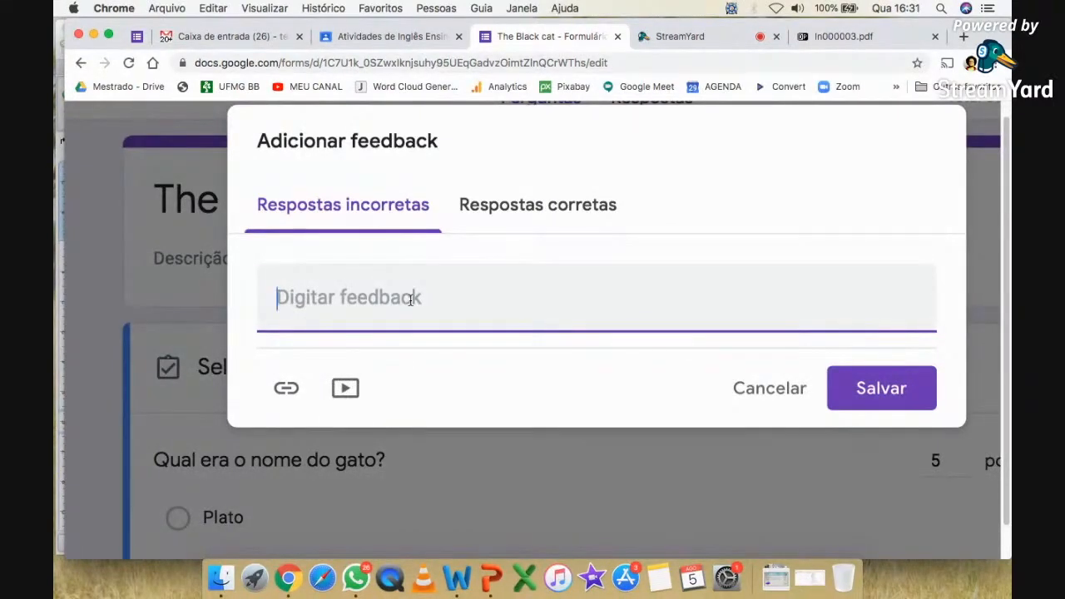
type("Ver")
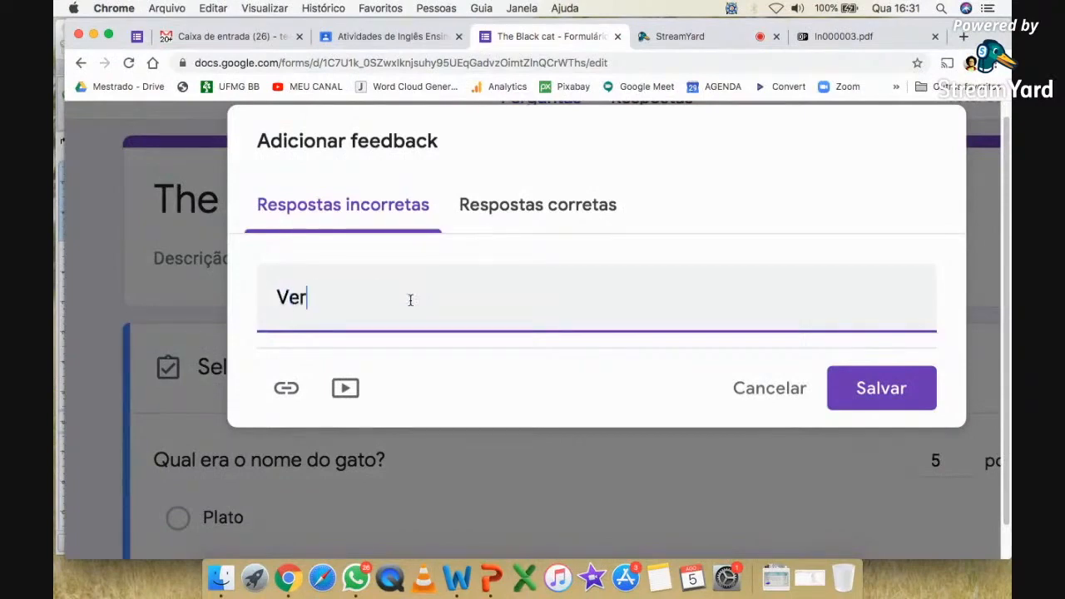
type("ifique a pá")
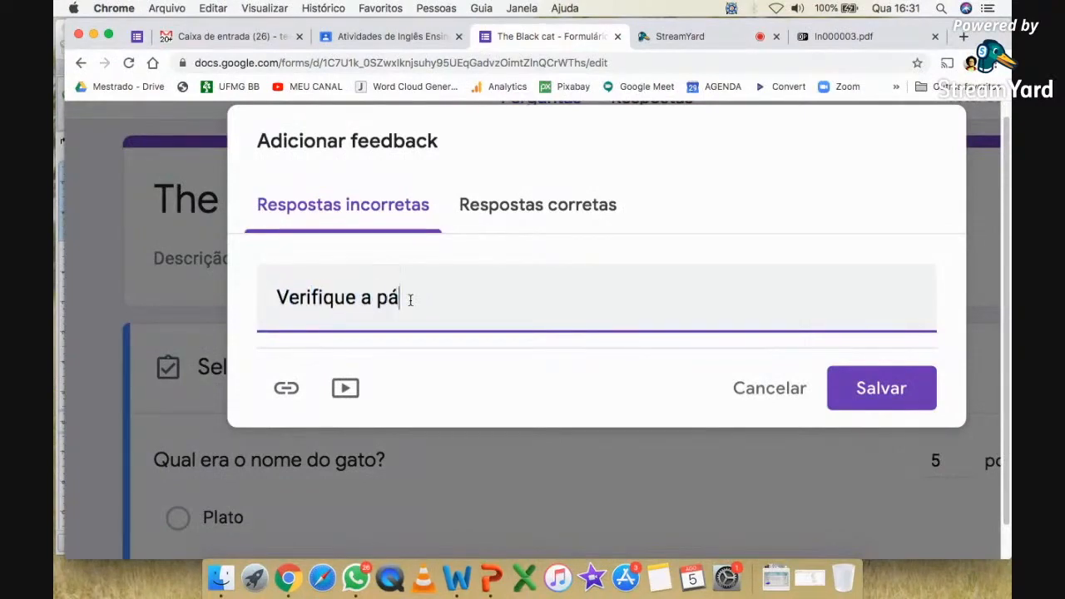
type("gina 53.")
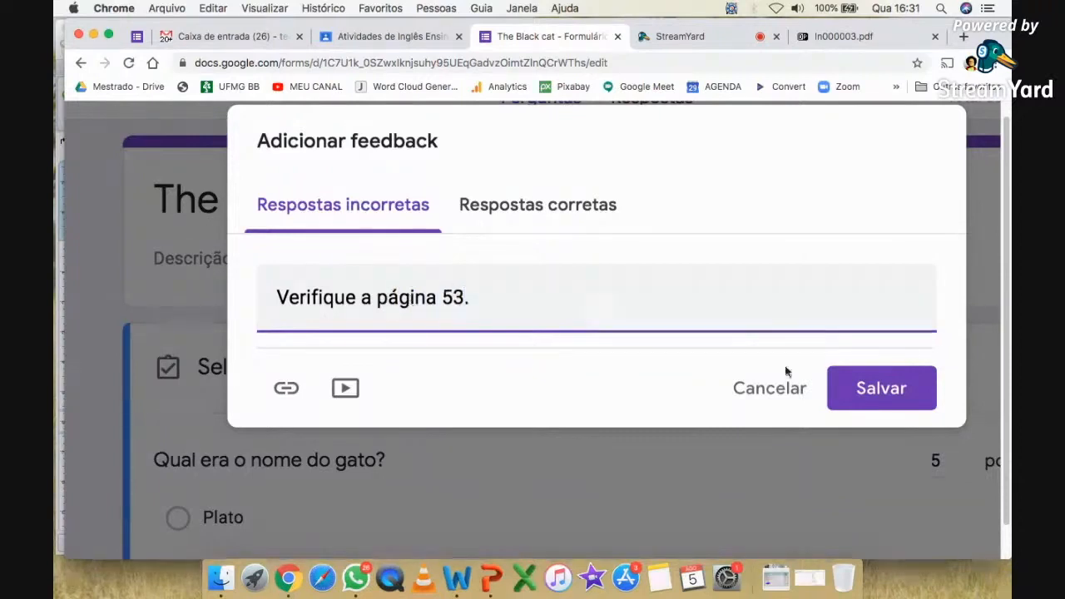
left_click(857, 385)
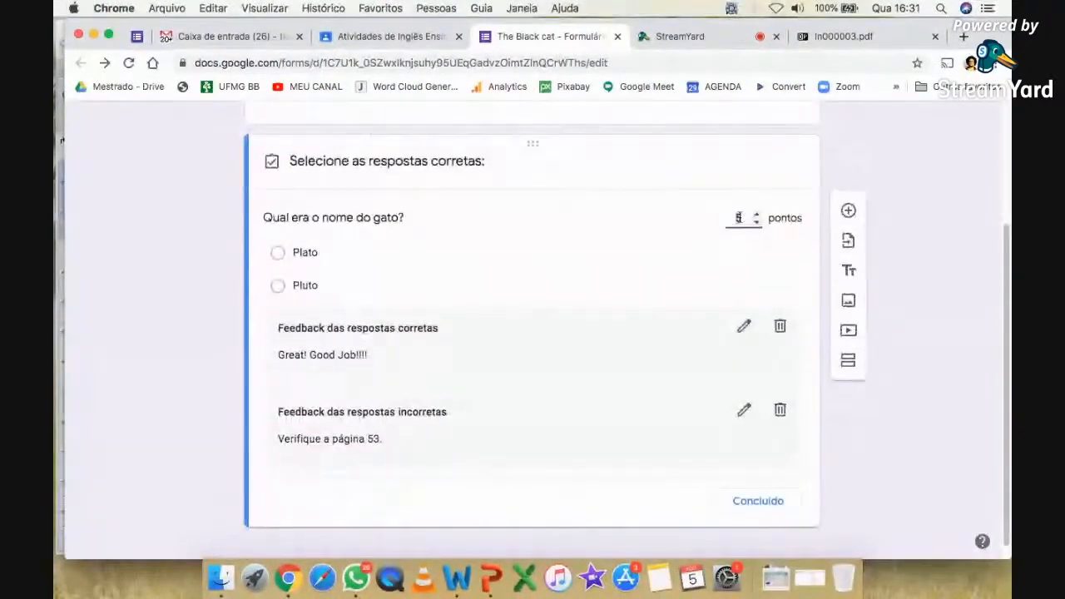
- Finish the answer key of the cat's name question and close the form to return to the assignment draft
scroll(469, 302, "down", 1)
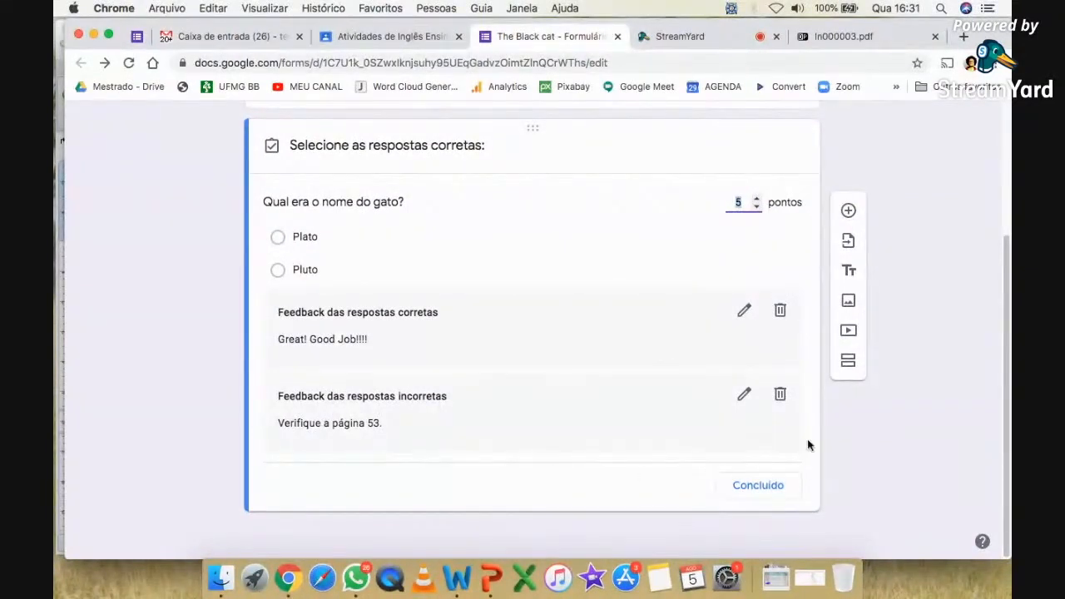
scroll(599, 251, "up", 3)
scroll(603, 275, "down", 3)
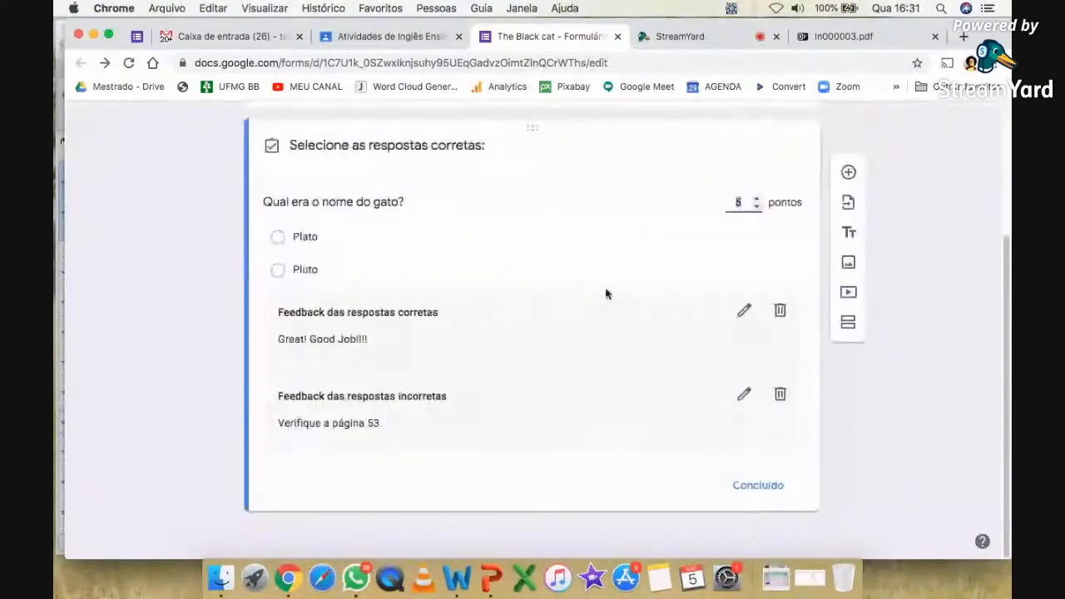
left_click(751, 480)
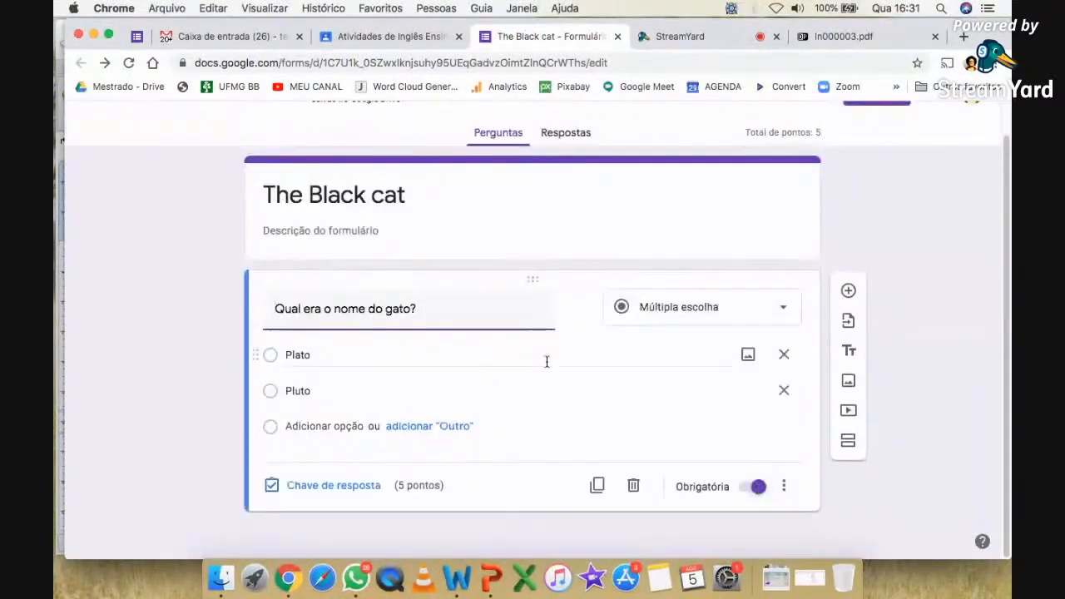
scroll(546, 362, "up", 2)
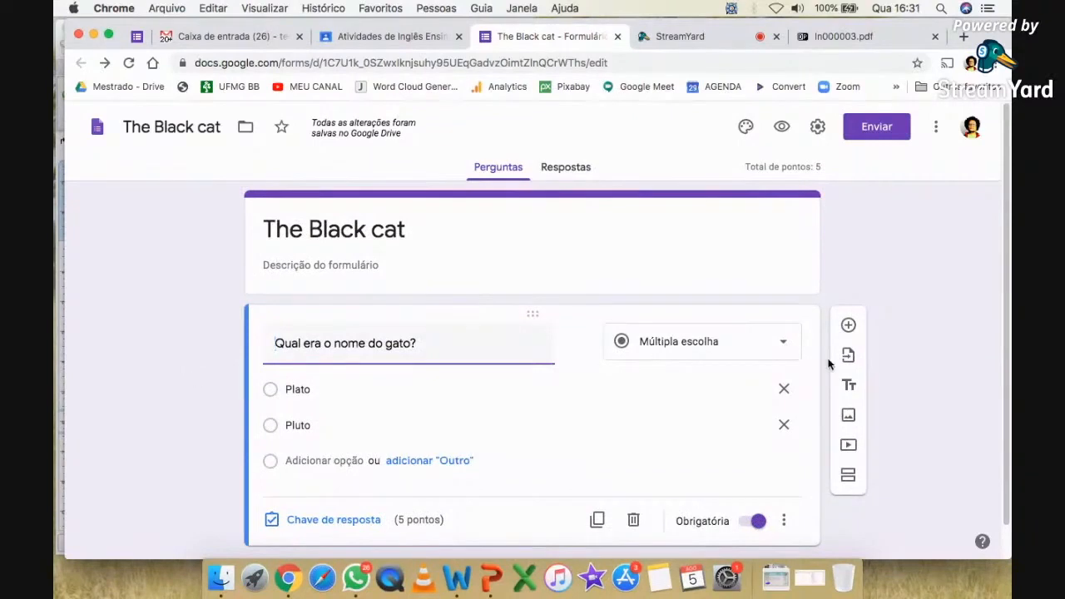
left_click(617, 36)
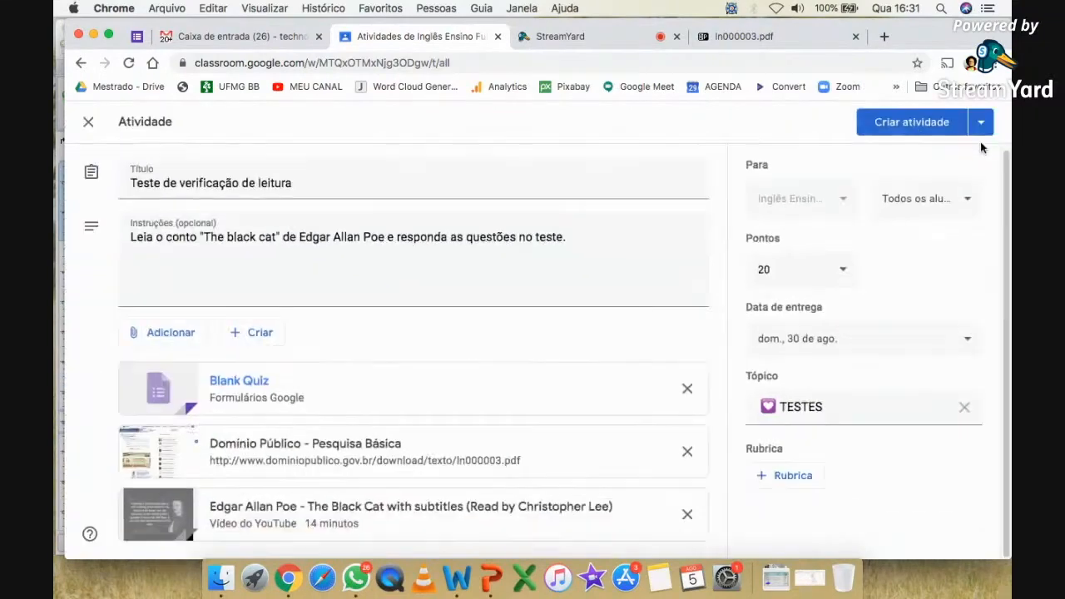
- Look over the publishing options for "Teste de verificação de leitura" and create the assignment immediately
left_click(981, 124)
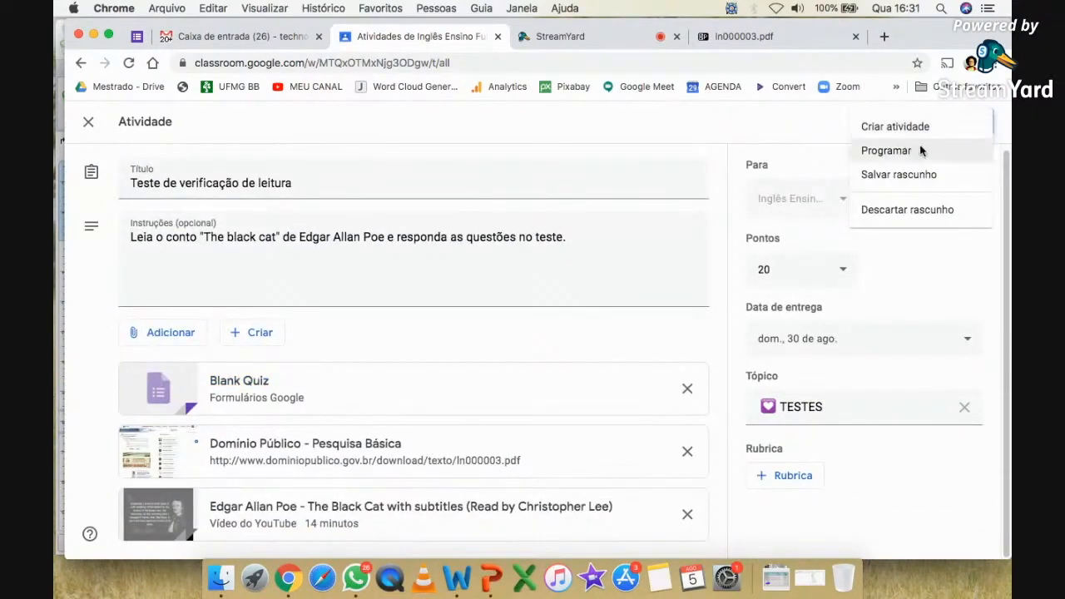
scroll(952, 173, "up", 5)
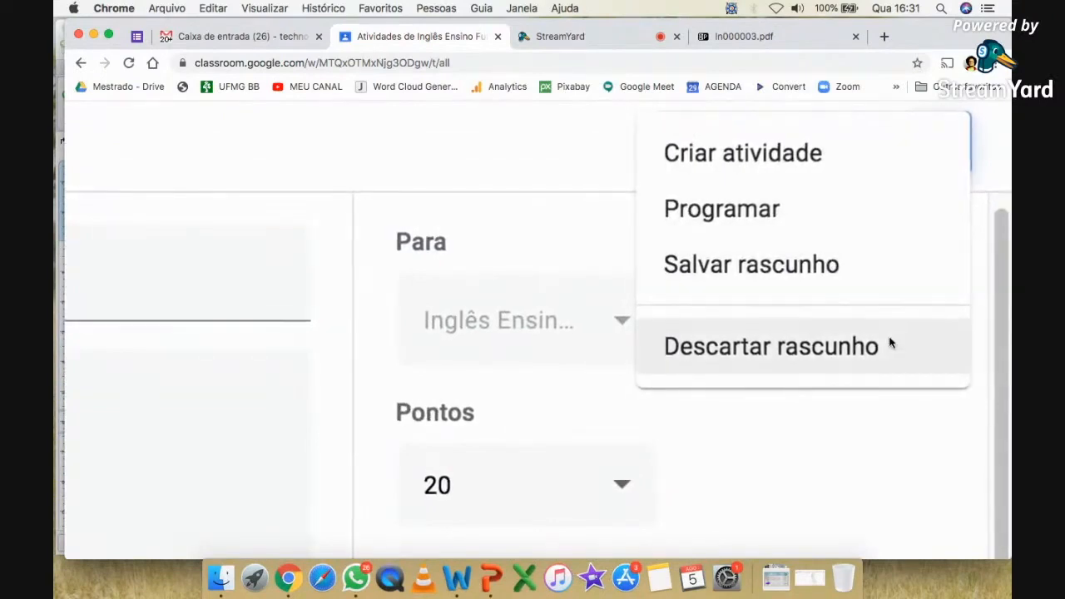
scroll(889, 343, "down", 5)
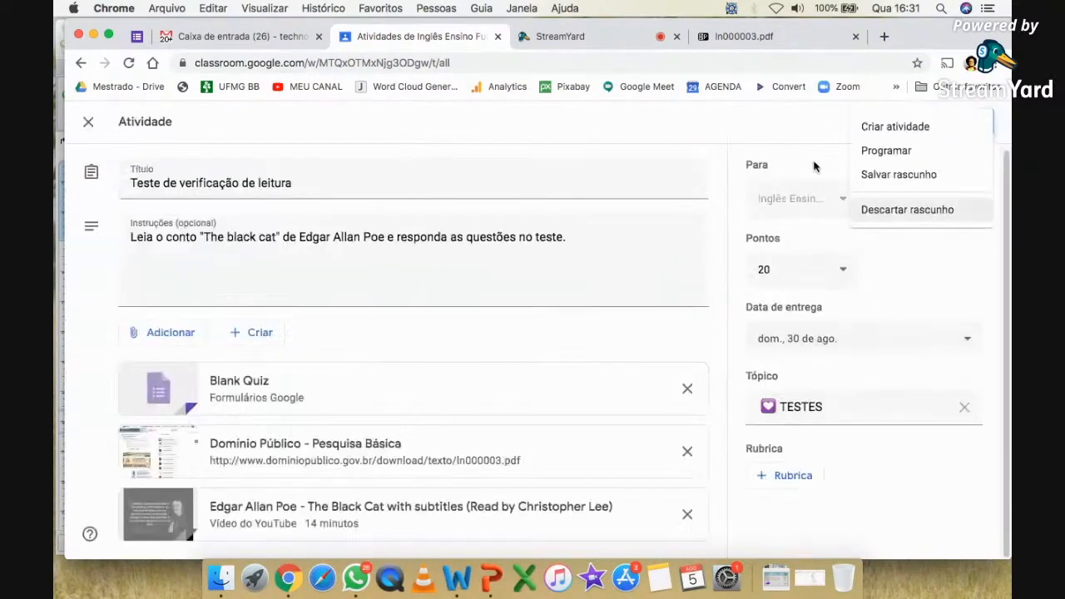
left_click(800, 121)
left_click(906, 124)
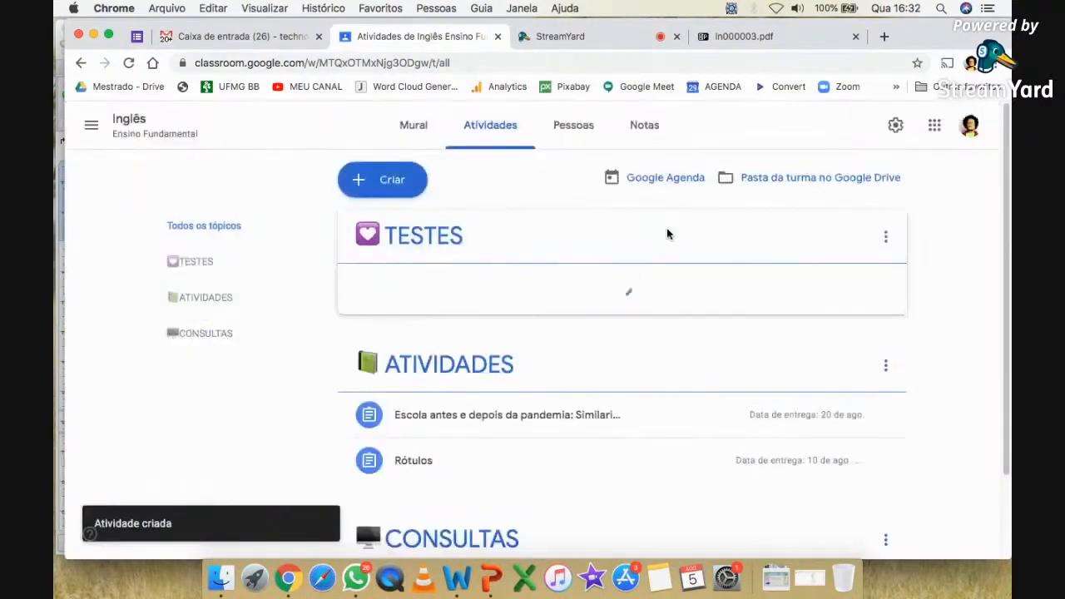
- Review the class's topic list and filter the classwork to the TESTES topic
scroll(710, 302, "down", 1)
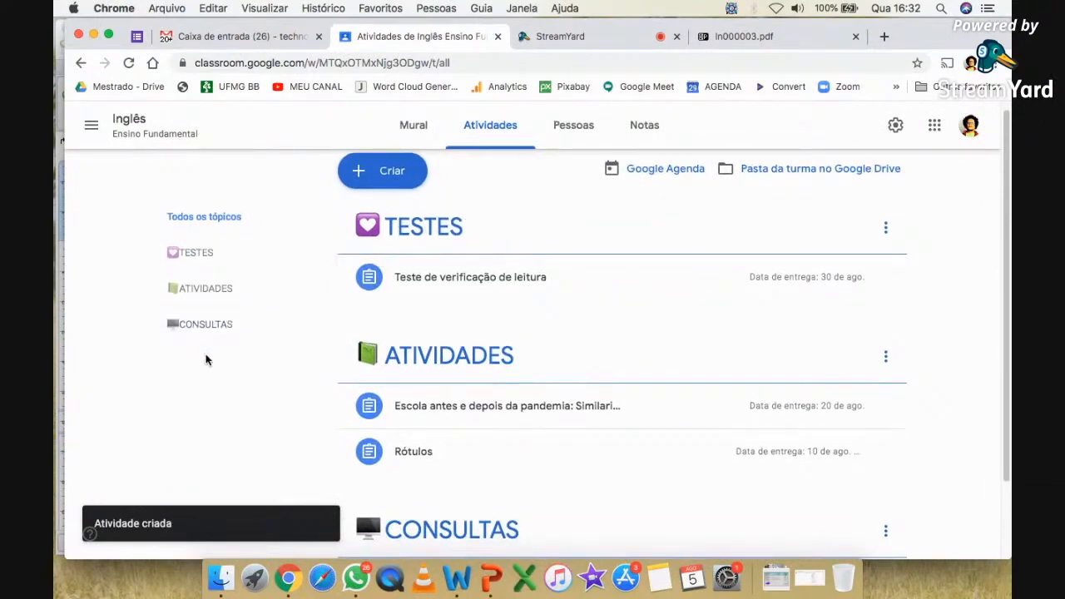
scroll(114, 283, "up", 5)
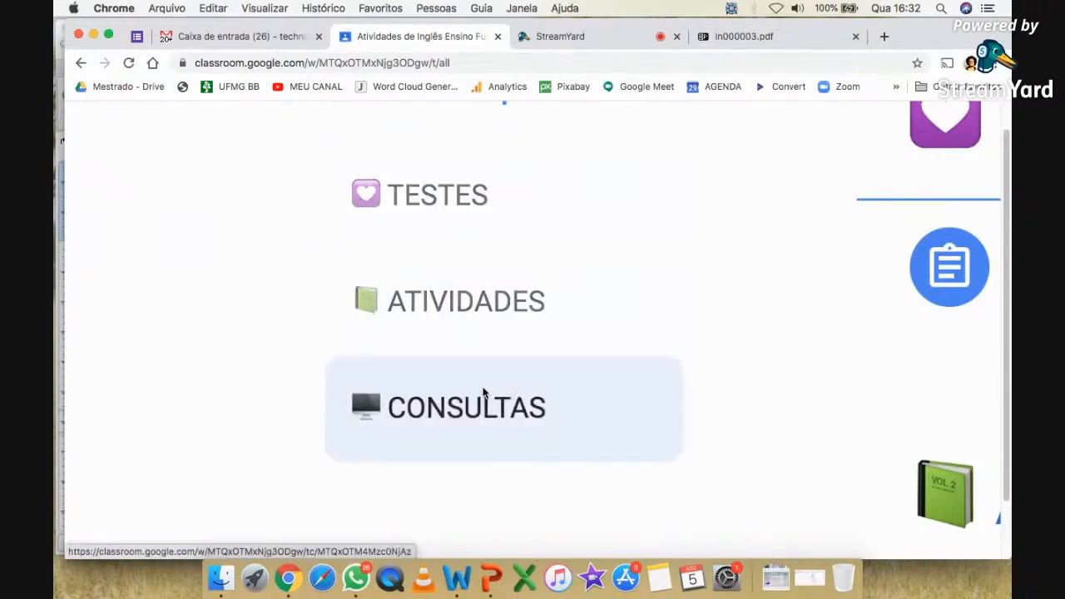
scroll(481, 391, "down", 5)
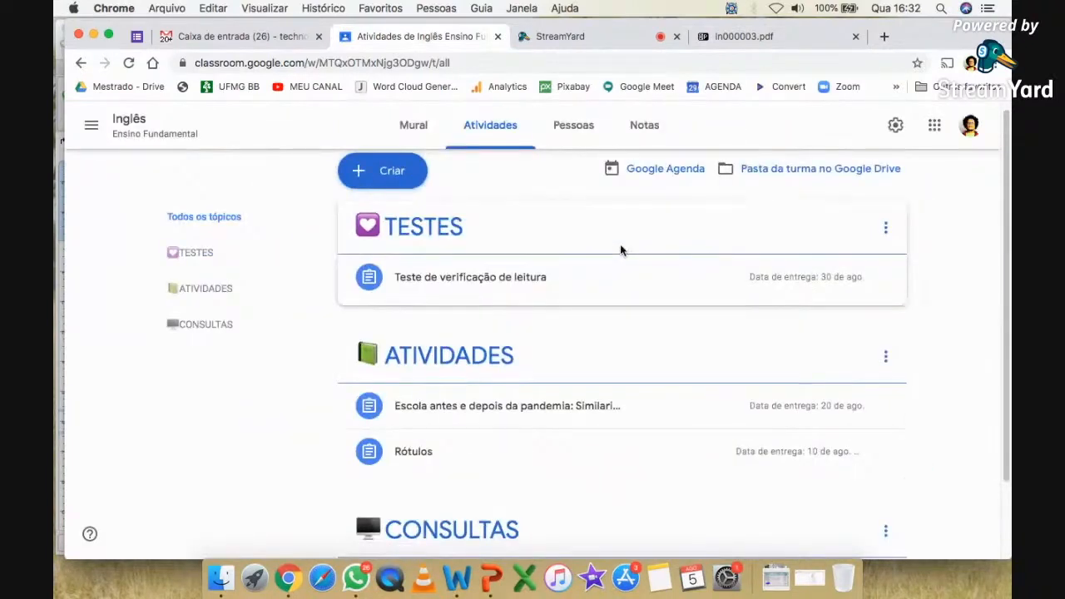
scroll(619, 250, "down", 2)
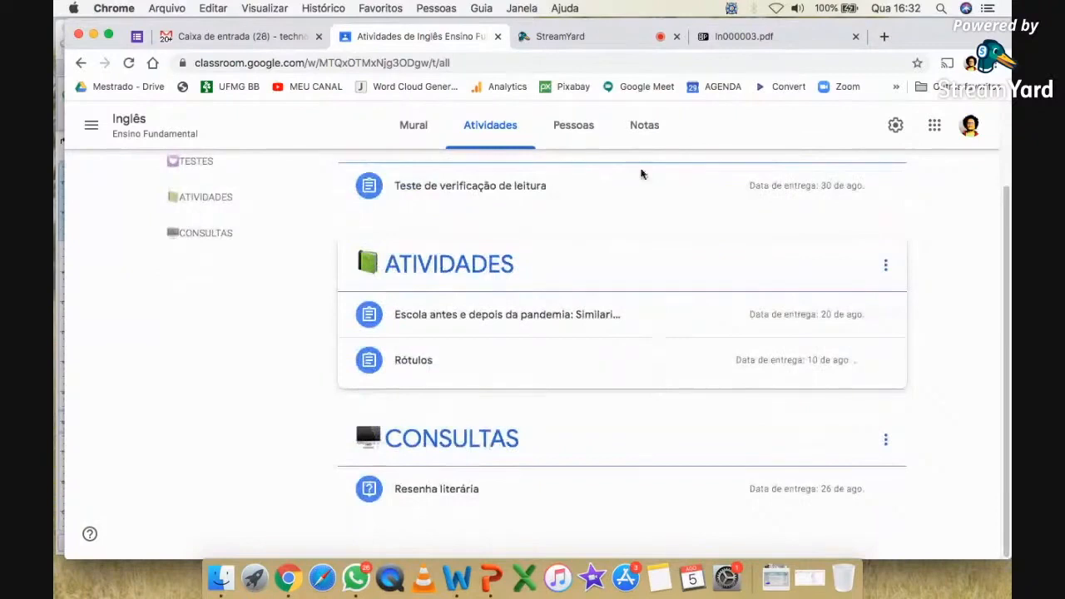
scroll(217, 299, "up", 2)
left_click(195, 261)
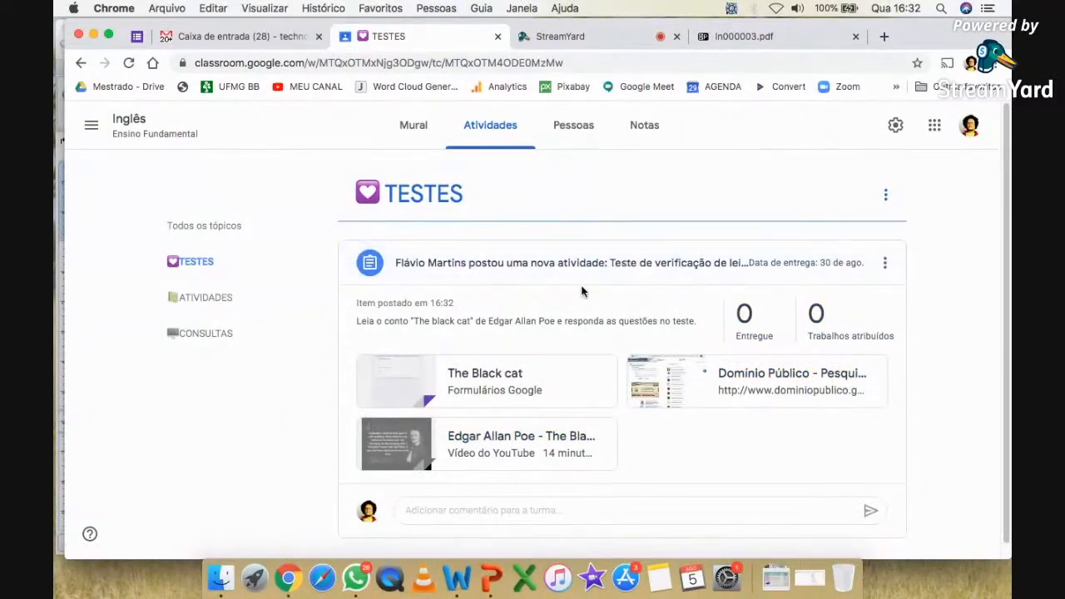
- Examine the posted assignment's materials and class comment field, and open its student work page
scroll(706, 348, "down", 1)
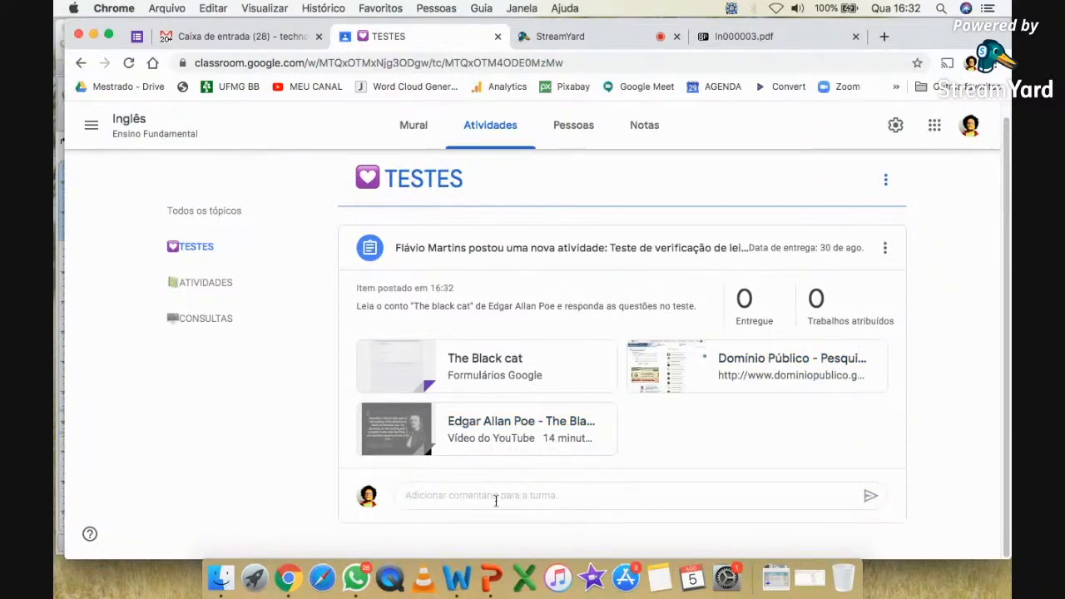
scroll(495, 500, "up", 8)
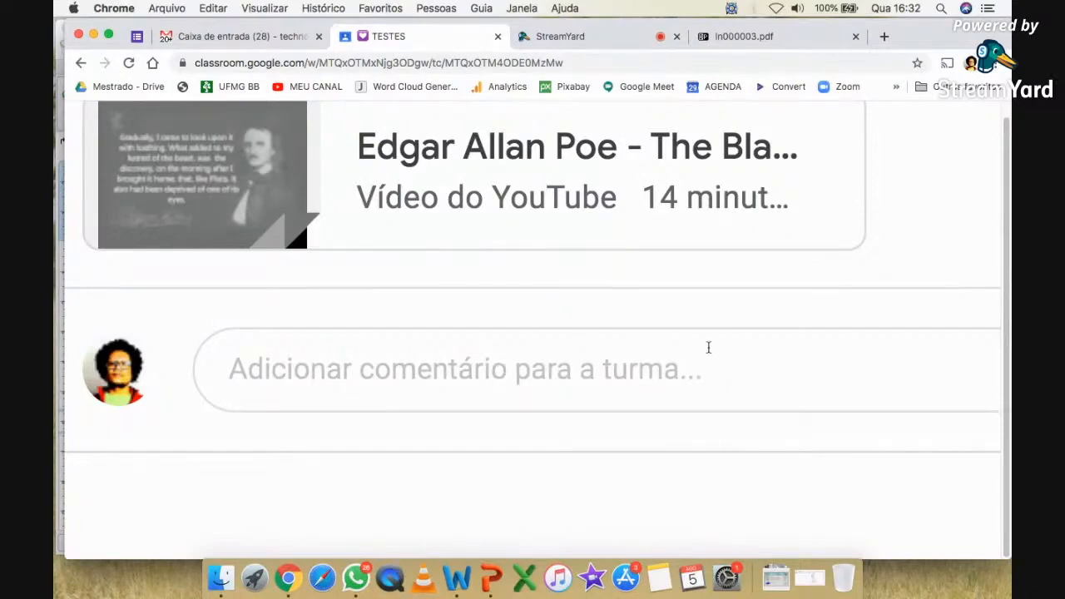
scroll(712, 383, "down", 5)
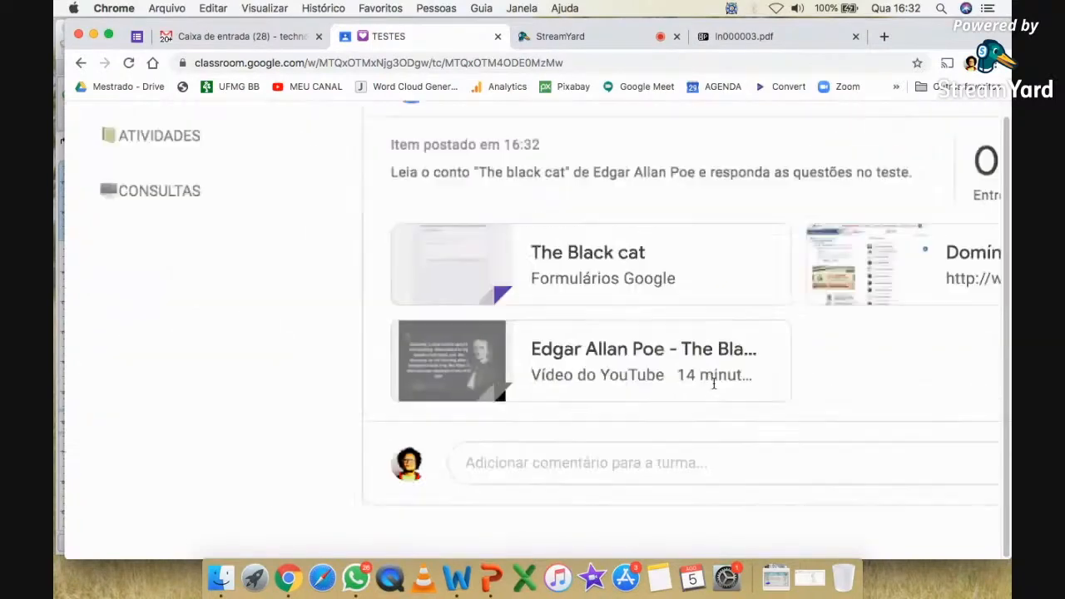
scroll(712, 383, "down", 1)
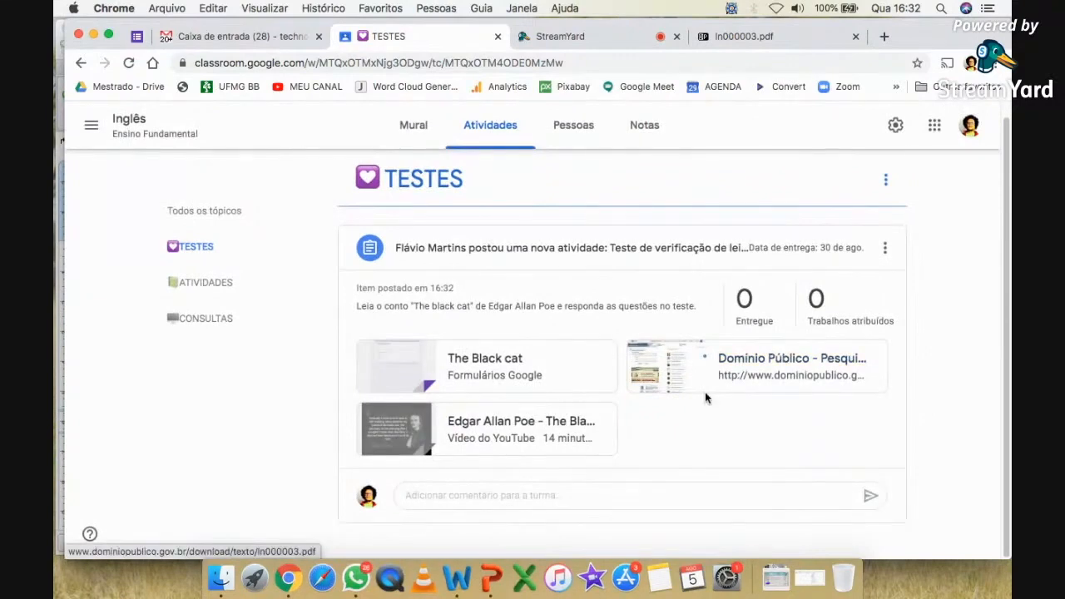
left_click(627, 246)
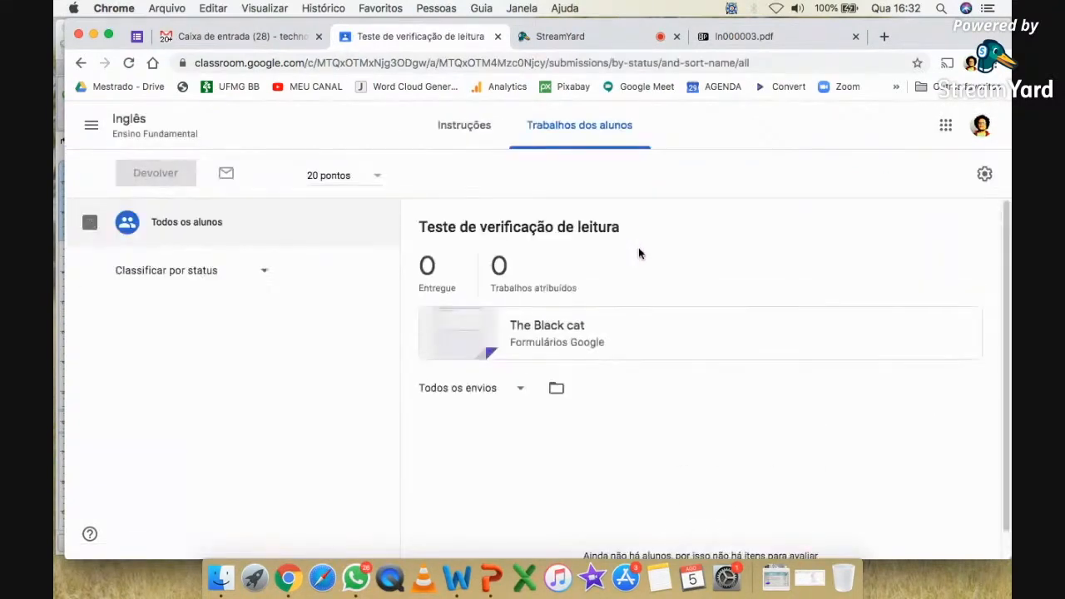
left_click(80, 63)
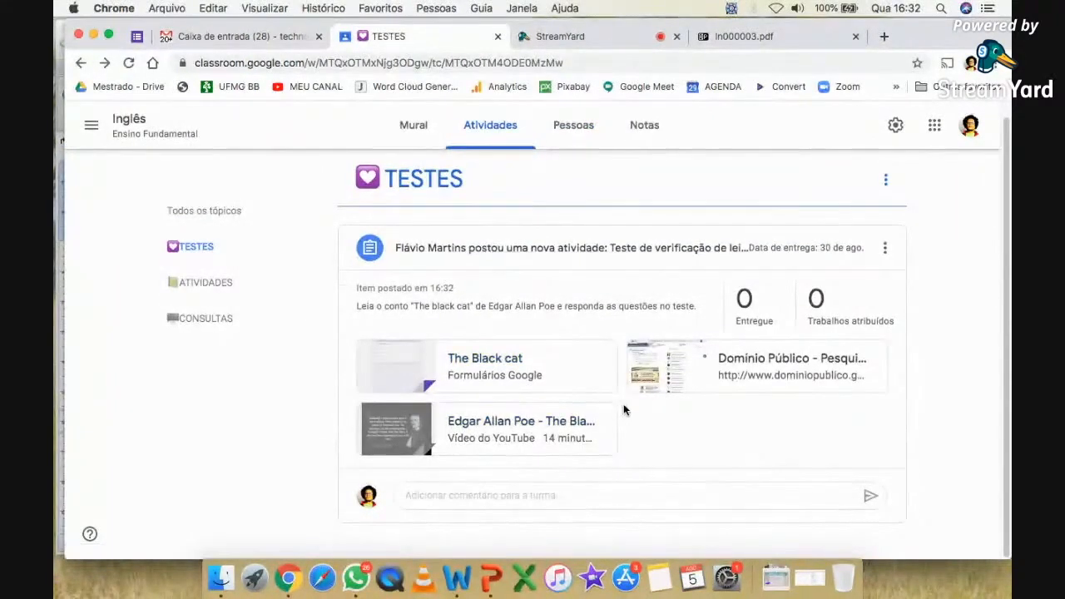
left_click(696, 248)
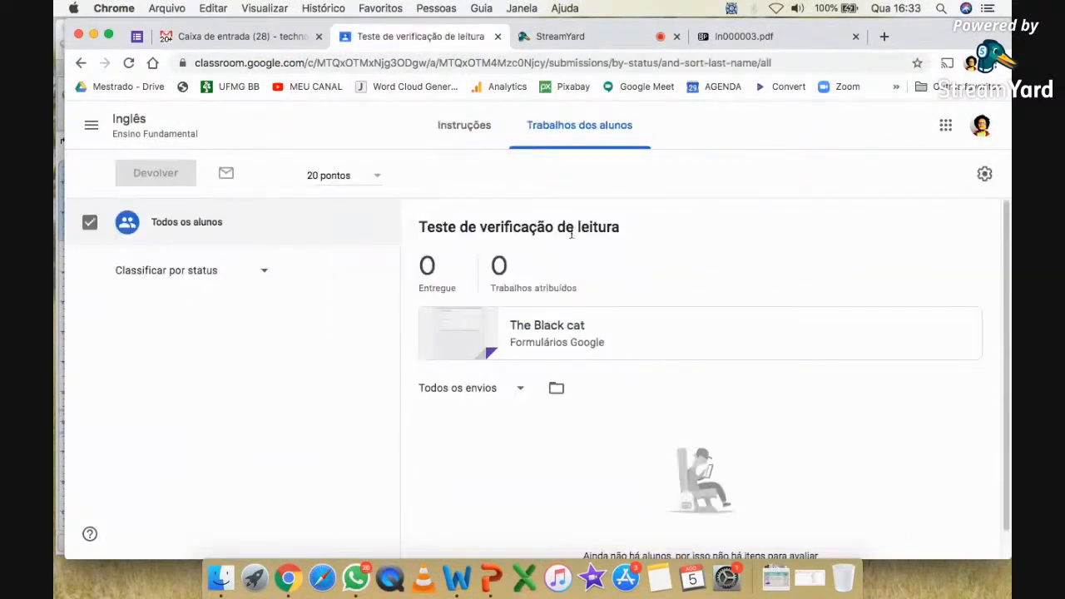
- Look over the student work page, return to the classwork, and review the ATIVIDADES and CONSULTAS topics
scroll(678, 254, "down", 1)
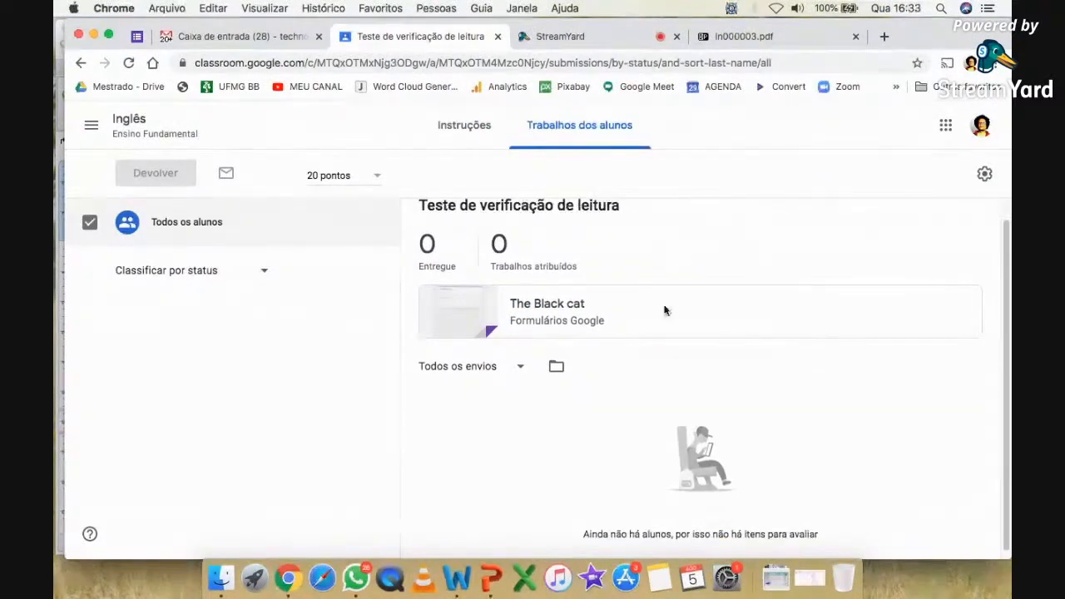
left_click(81, 63)
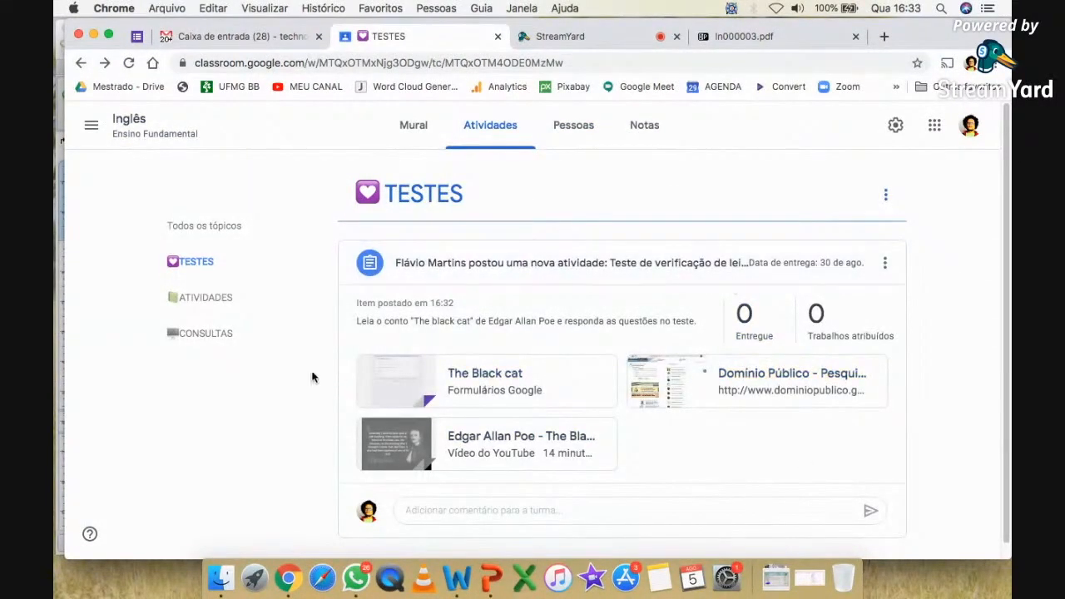
left_click(222, 302)
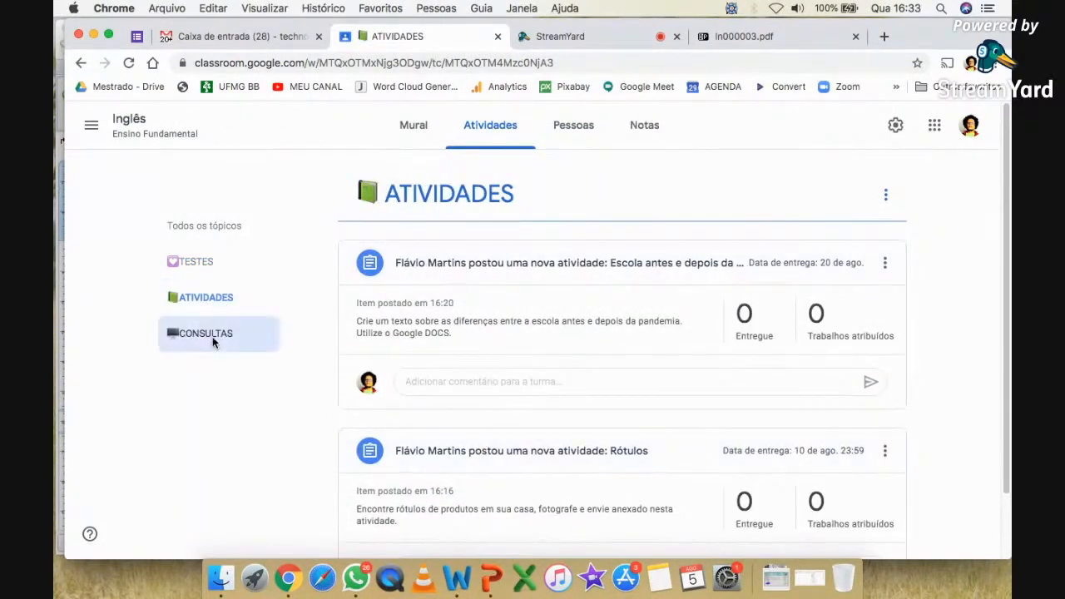
left_click(212, 336)
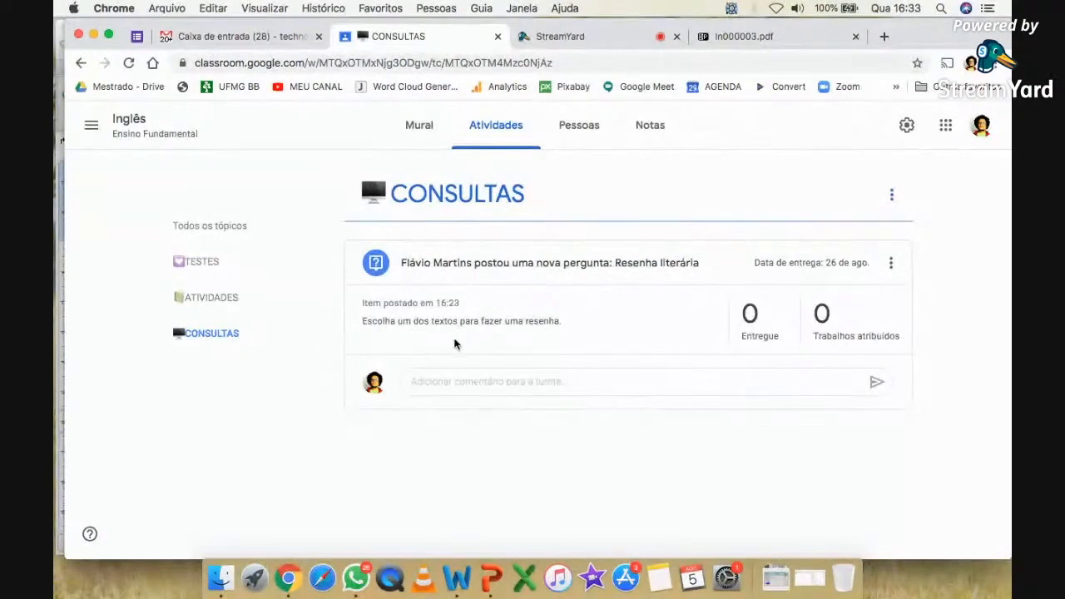
- Create a new Material post in the classwork, titled "Tutorial do Google Classroom"
left_click(501, 134)
left_click(396, 185)
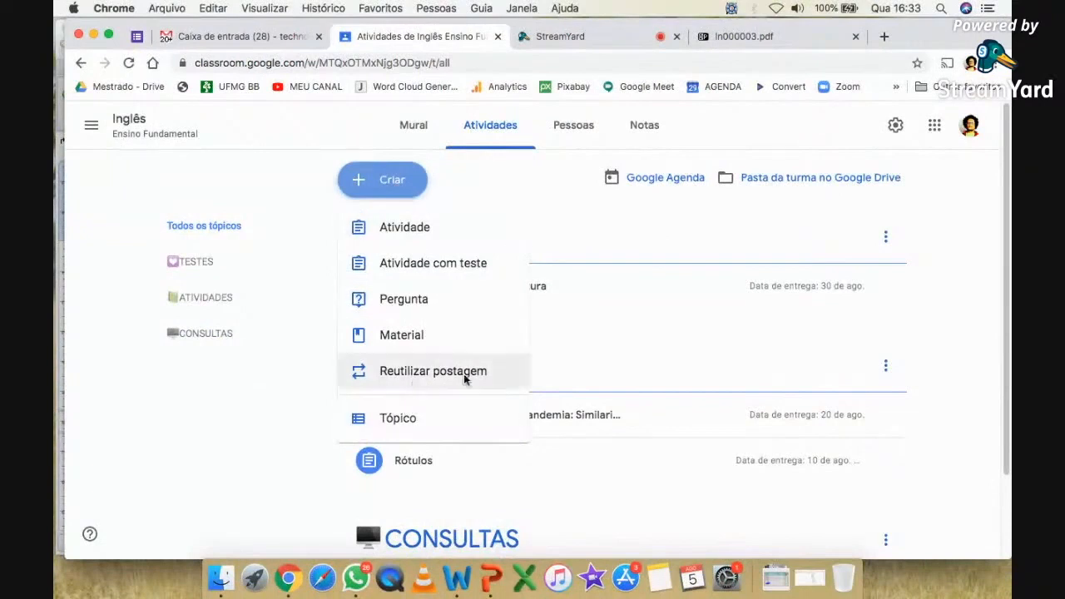
left_click(385, 335)
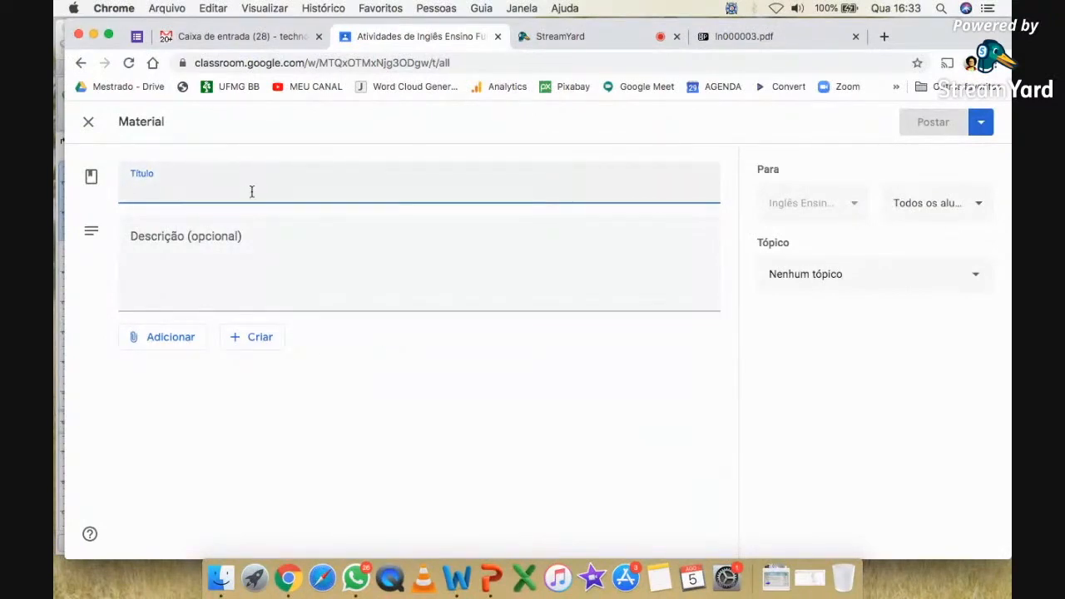
type("Tutorual")
key("BackSpace")
key("BackSpace")
key("BackSpace")
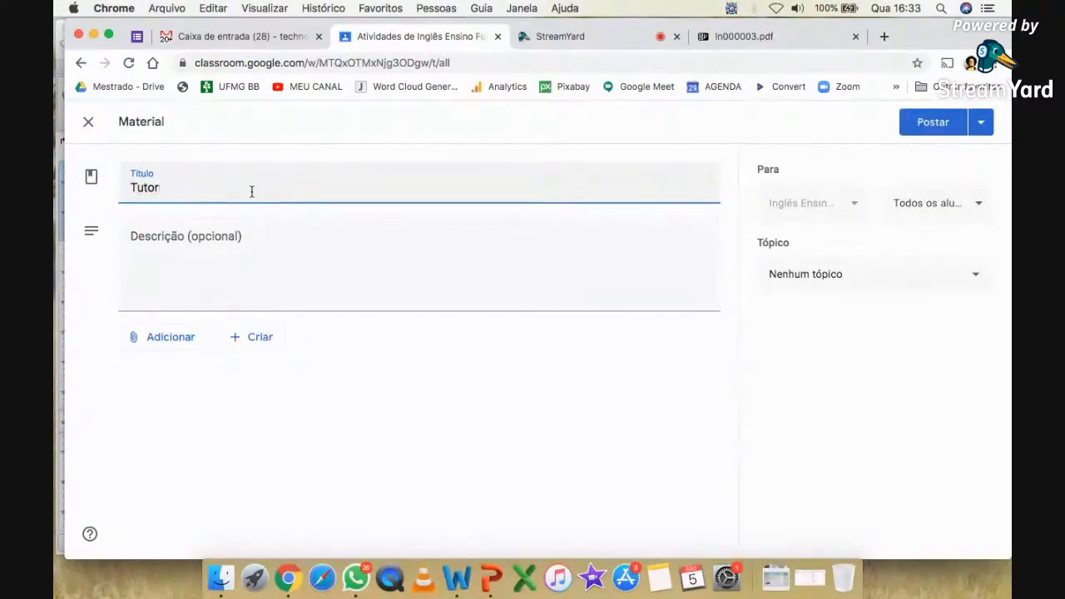
type("ial do G")
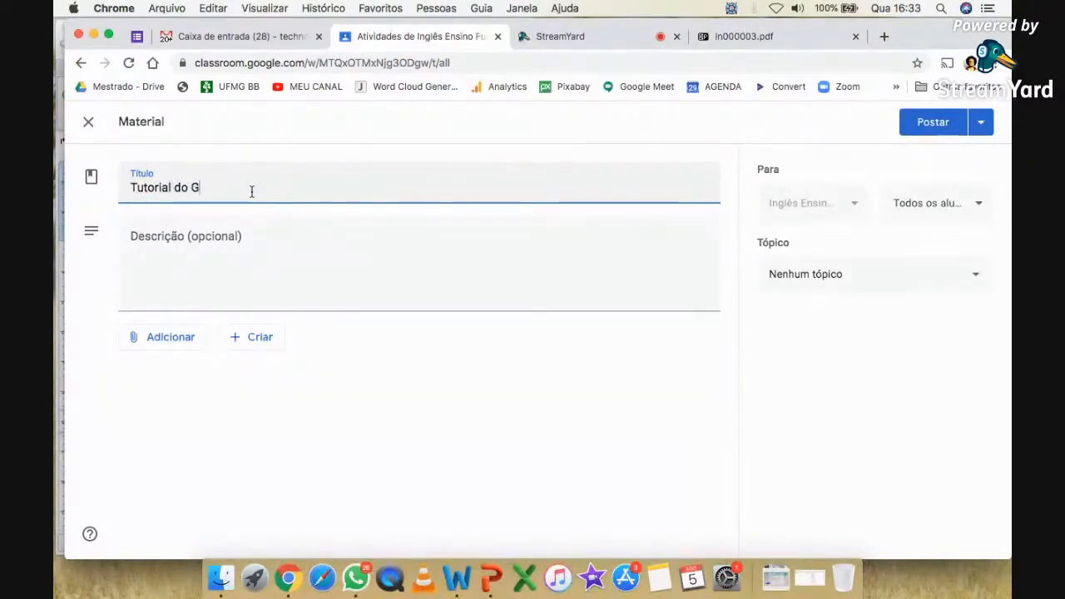
type("oogle Classroom")
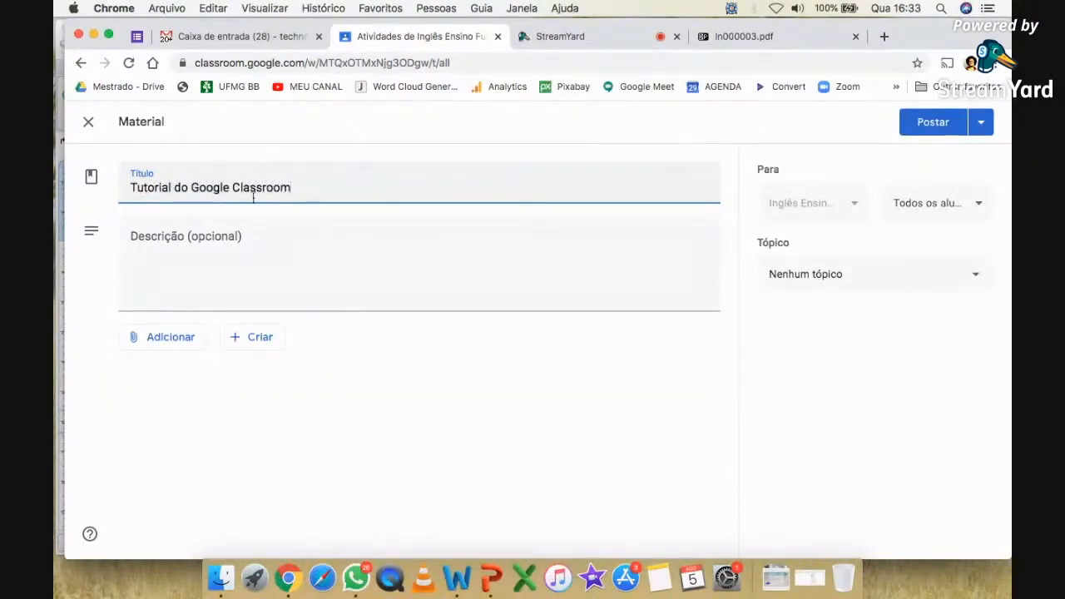
left_click(254, 250)
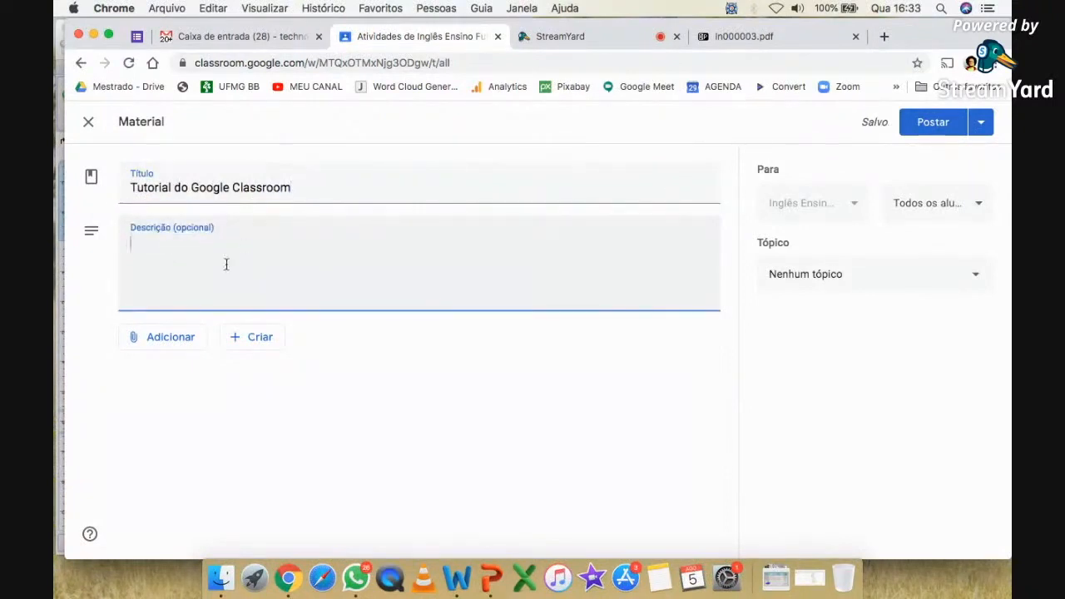
- Assign the material to a new topic named "MATERIAL", preceded by a blue book emoji
left_click(908, 285)
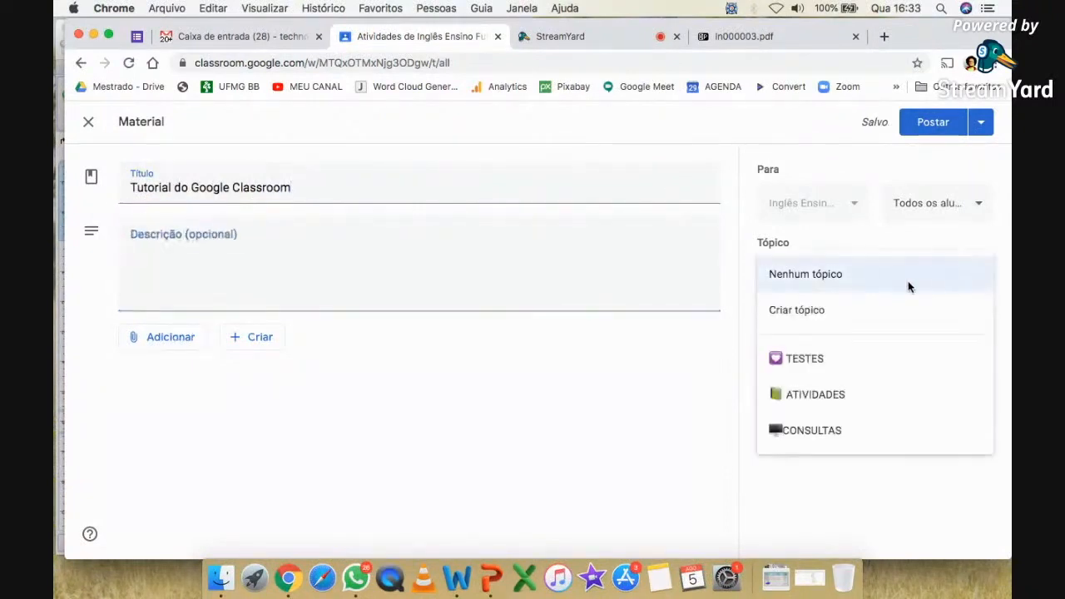
left_click(802, 312)
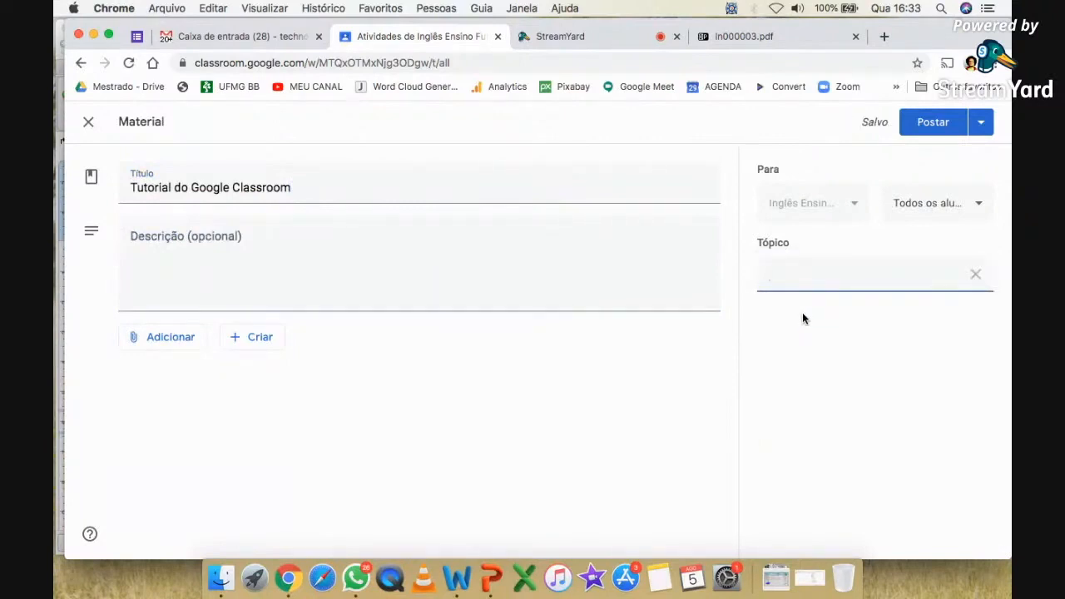
key("ctrl+super+space")
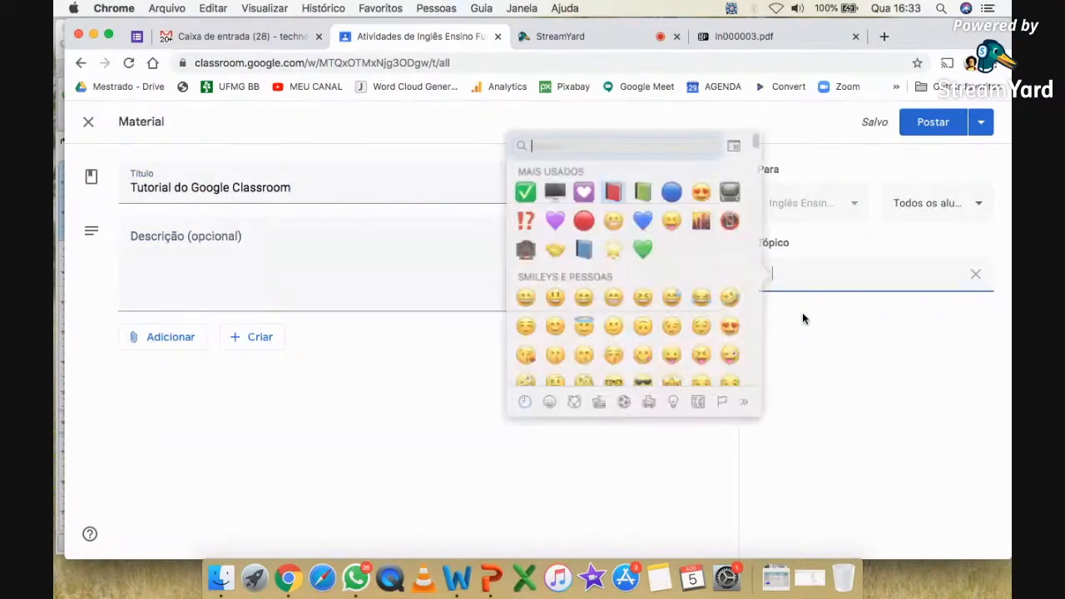
left_click(595, 251)
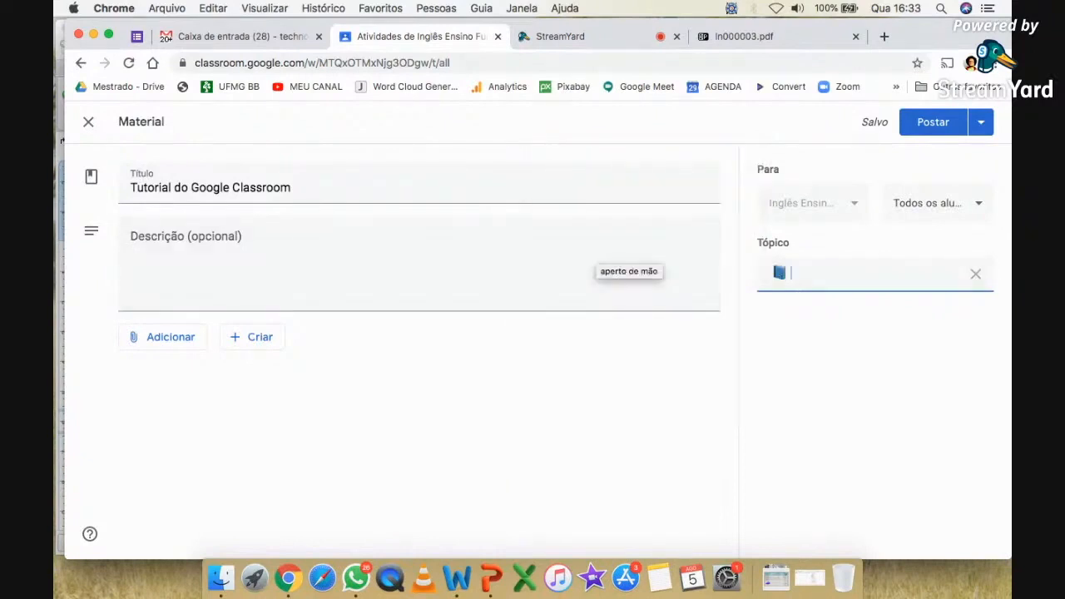
type("MATERIAL")
left_click(437, 446)
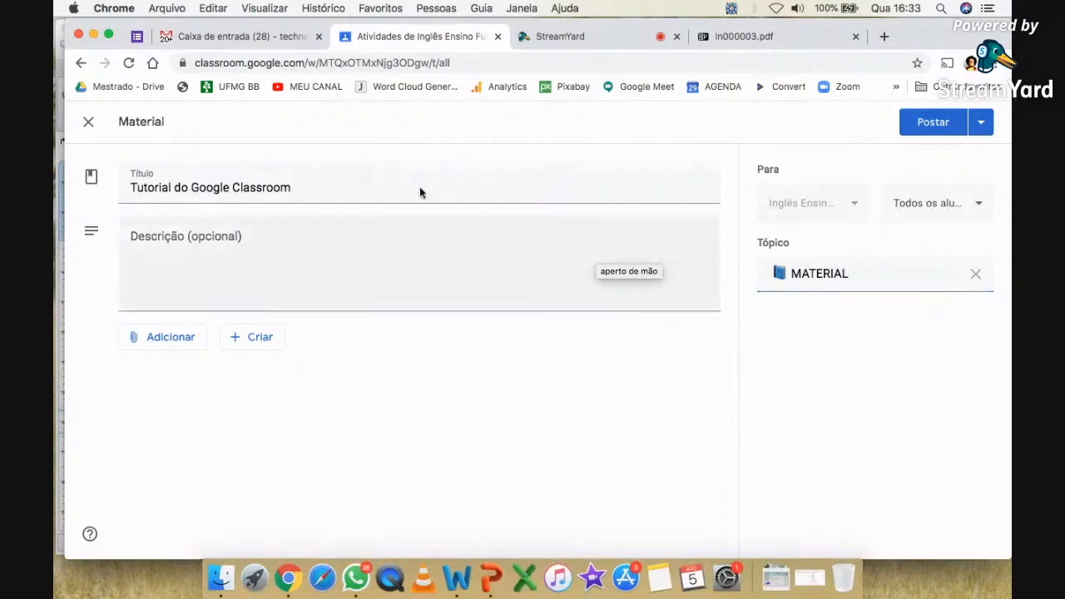
- Attach "Wanted in Rome - June 2020.pdf" from Google Drive to the material
left_click(171, 337)
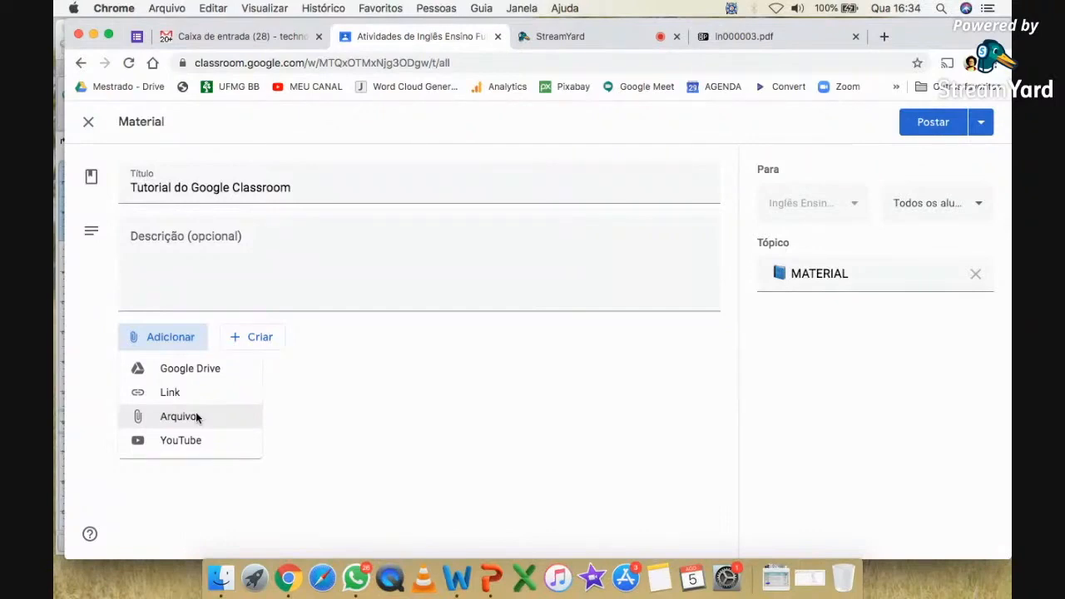
left_click(218, 368)
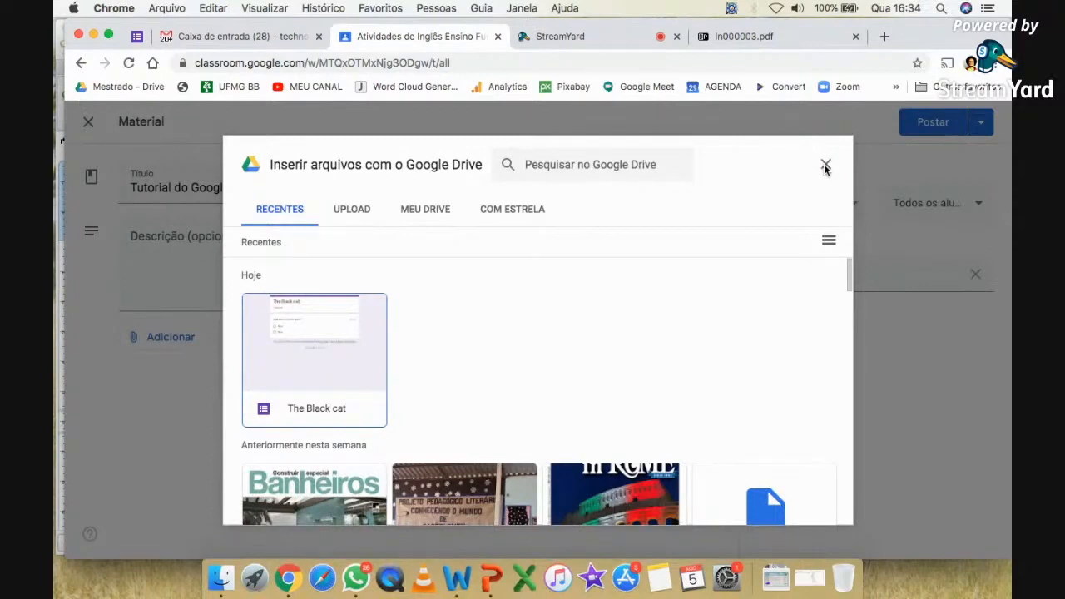
scroll(635, 271, "down", 3)
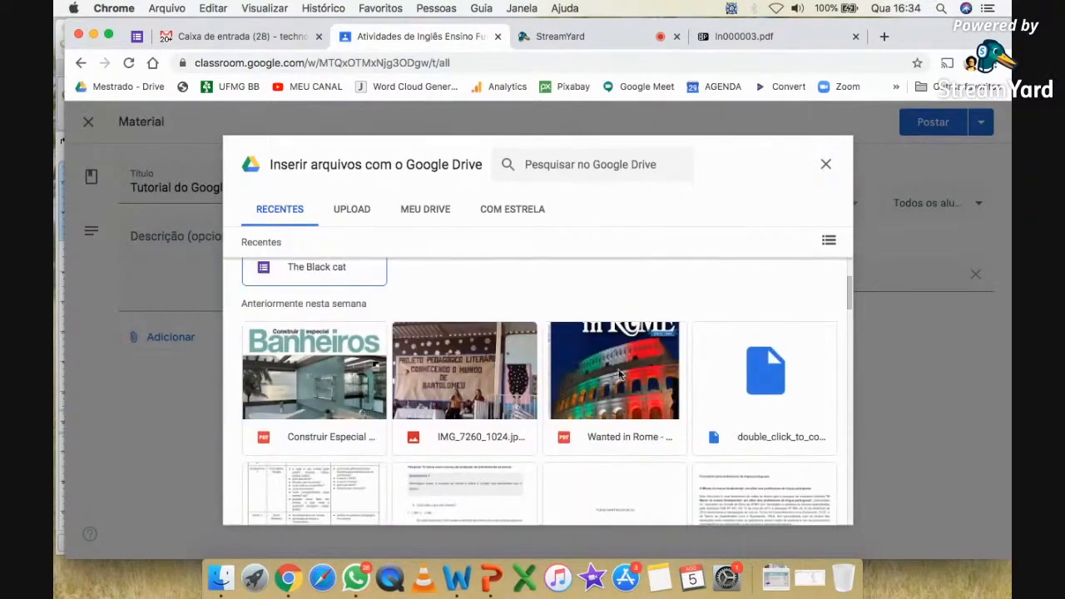
left_click(620, 374)
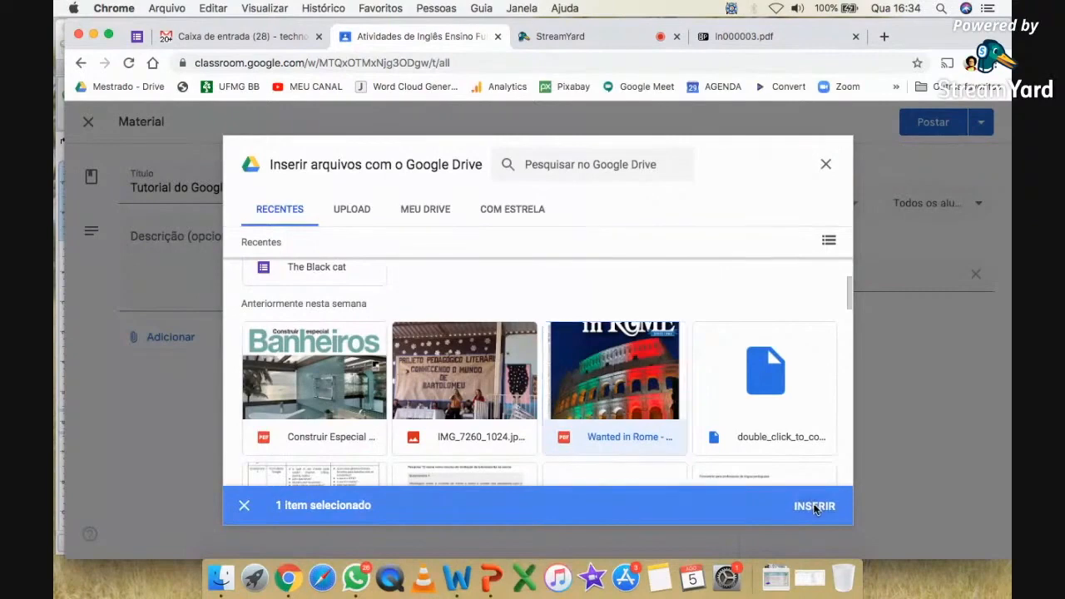
left_click(815, 505)
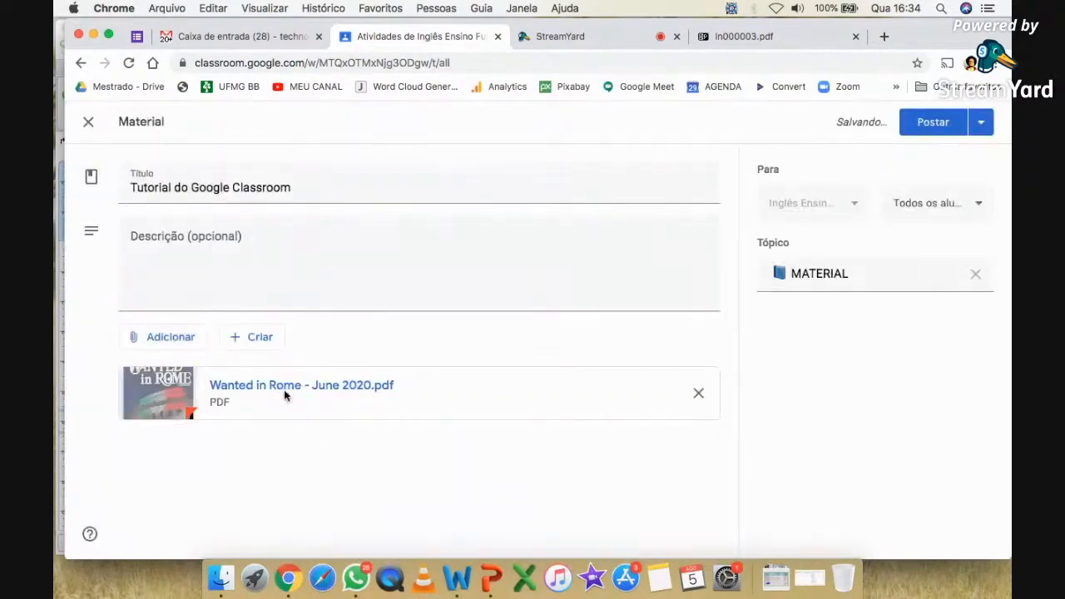
- Attach a link to the dominiopublico.gov.br PDF of "The Black Cat", copying its address from the open PDF page
left_click(166, 337)
left_click(166, 393)
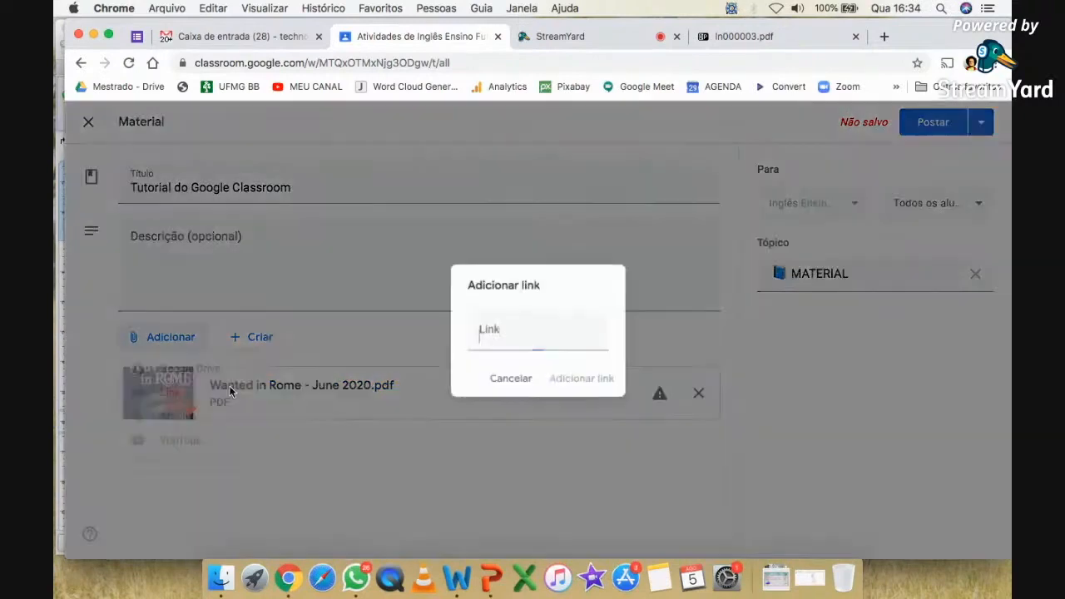
type("The Black cat")
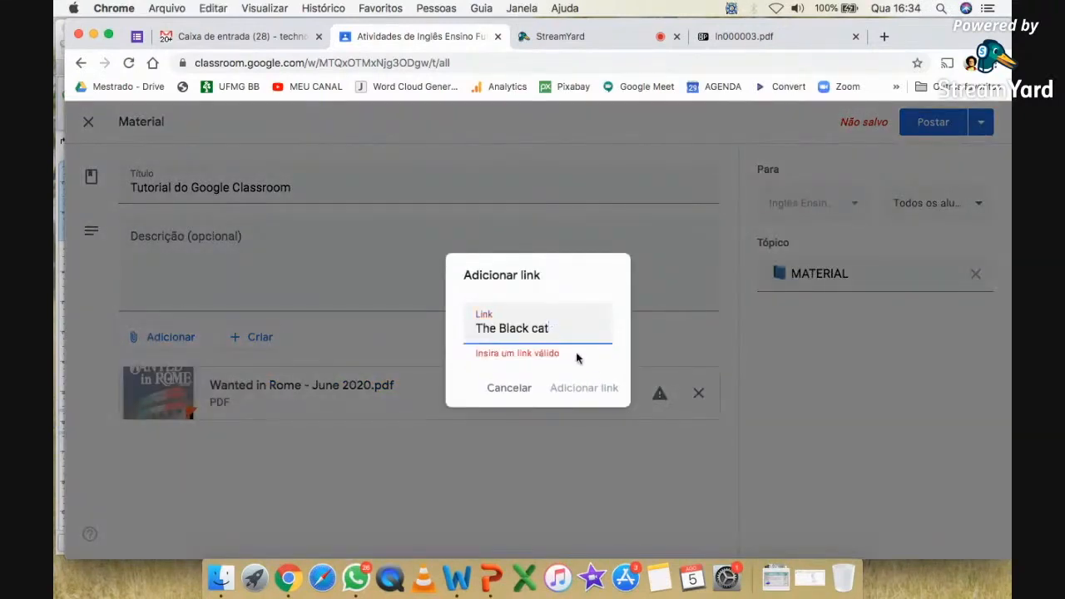
left_click_drag(563, 324, 474, 327)
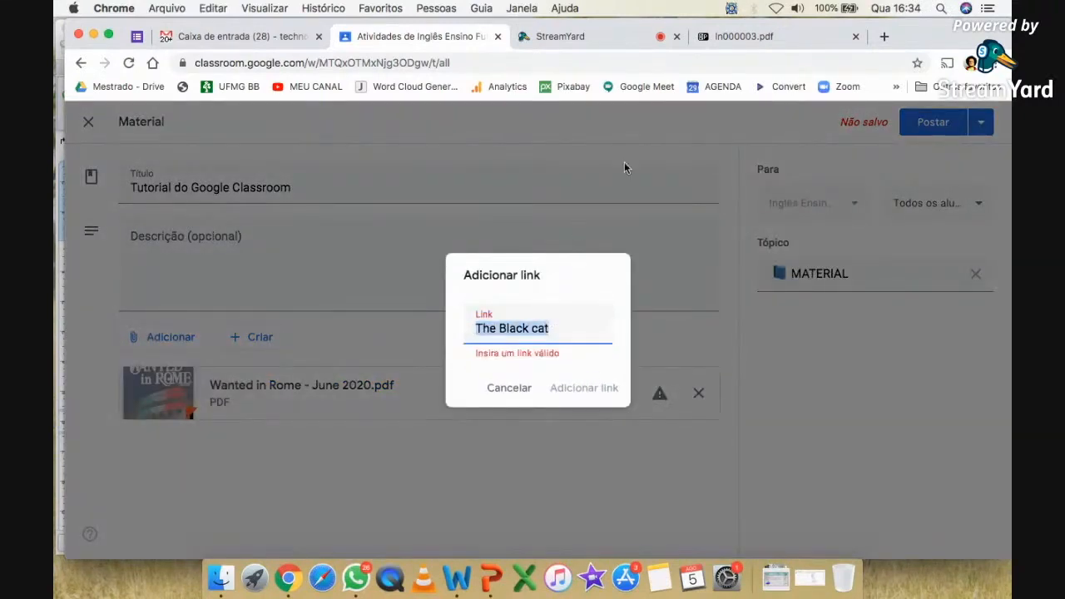
left_click(736, 36)
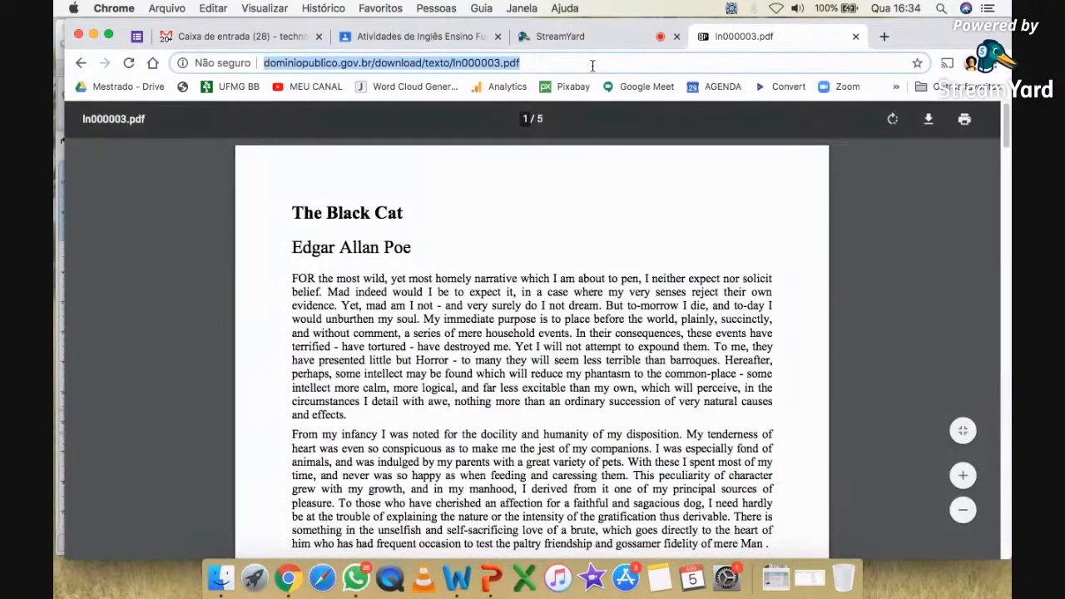
left_click(433, 37)
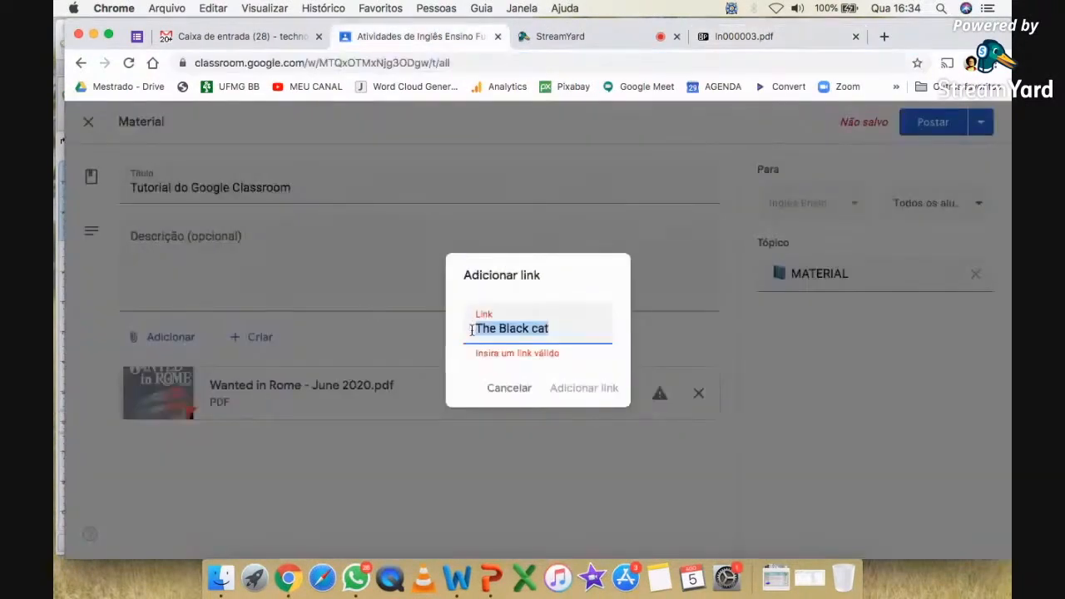
type("http://www.dominiopublico.gov.br/download/texto/In000003.pdf")
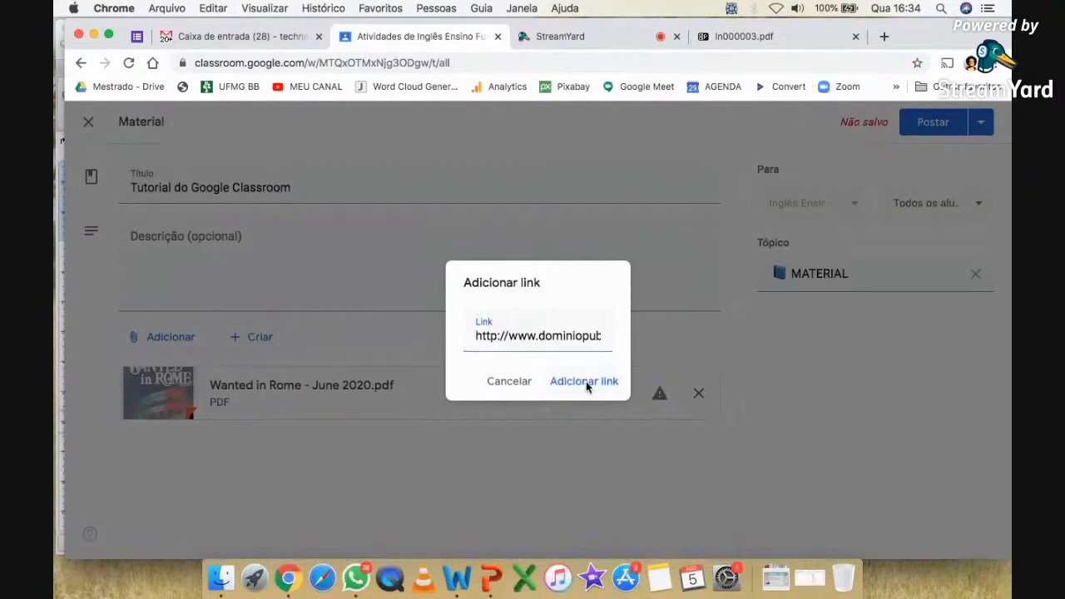
left_click(586, 385)
- Upload "1º ano - ATIVIDADES.pdf" from the computer's Transferências folder and attach it to the material
left_click(177, 340)
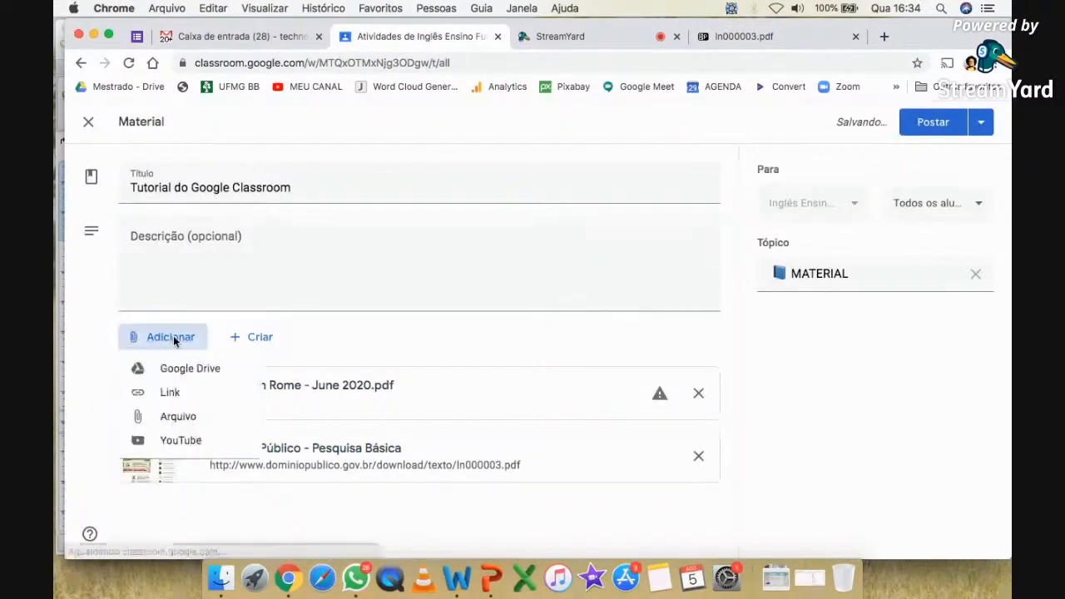
left_click(189, 415)
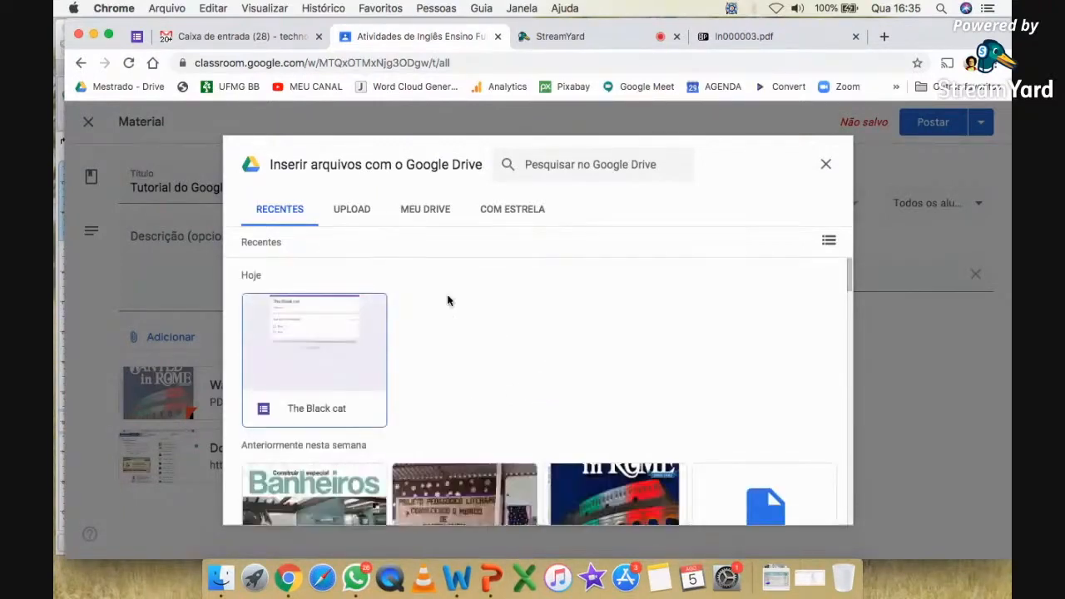
left_click(358, 214)
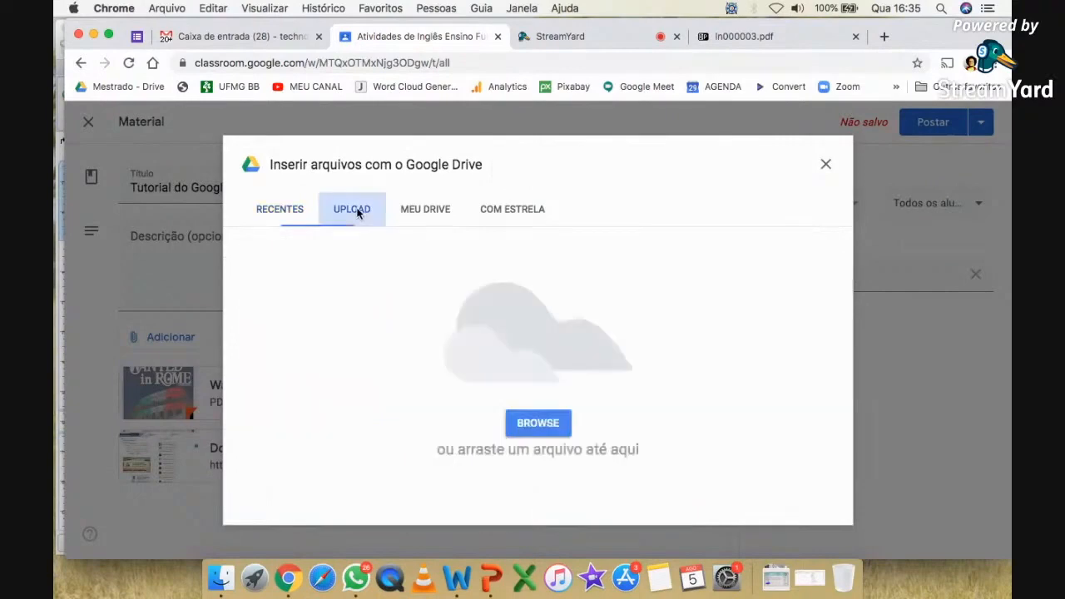
left_click(553, 429)
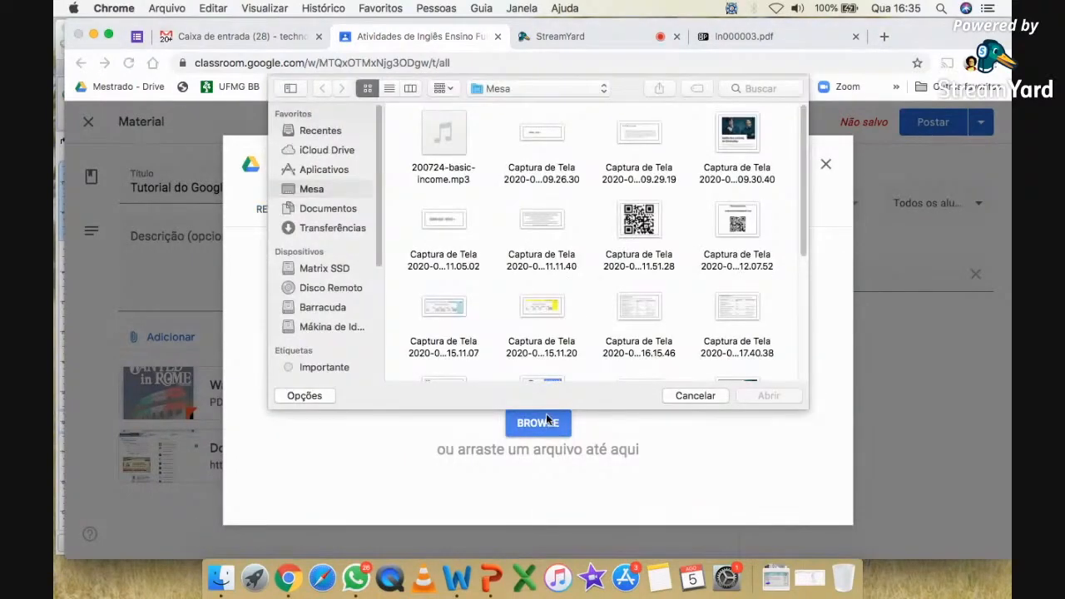
left_click(306, 228)
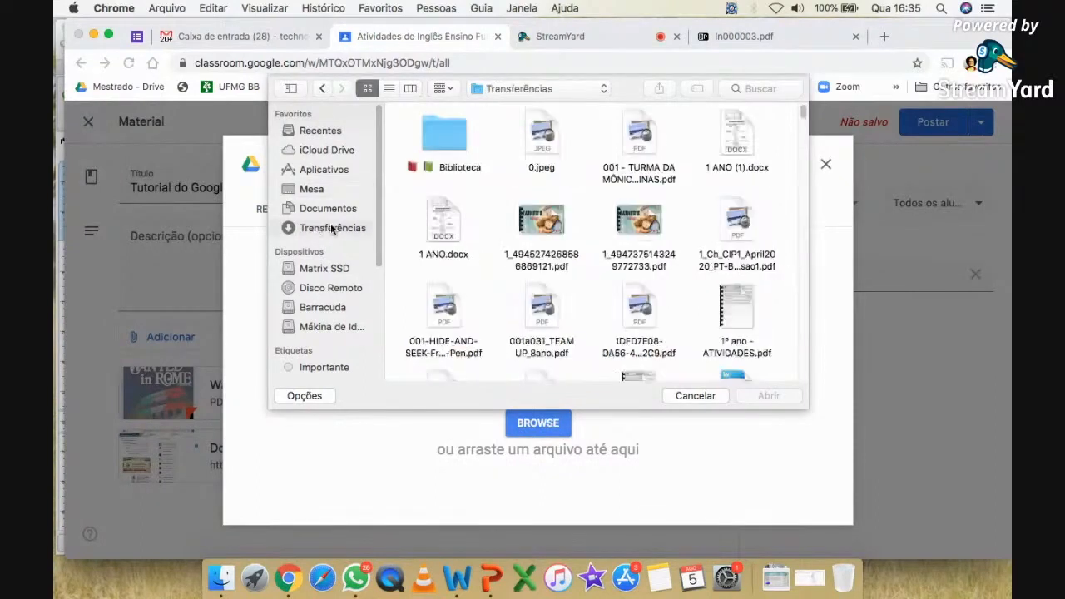
left_click(566, 343)
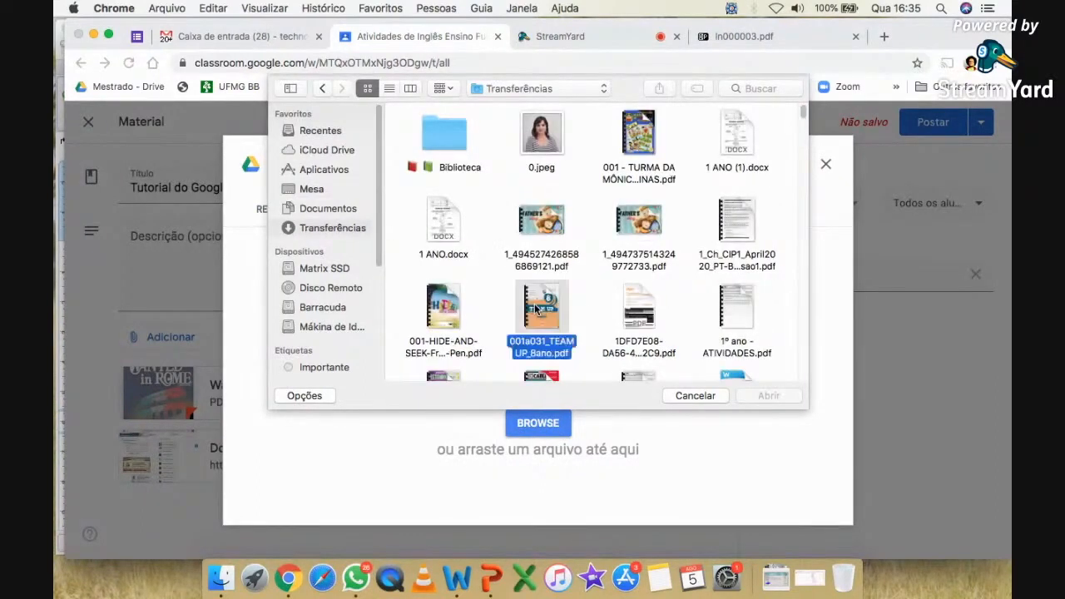
scroll(573, 324, "down", 1)
scroll(573, 324, "down", 4)
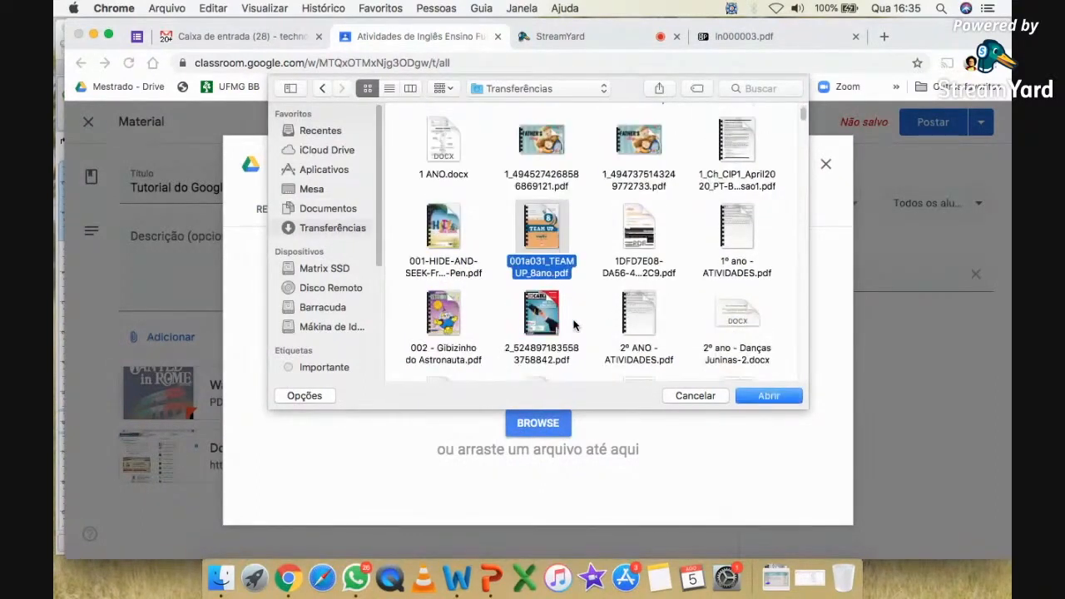
scroll(574, 325, "down", 2)
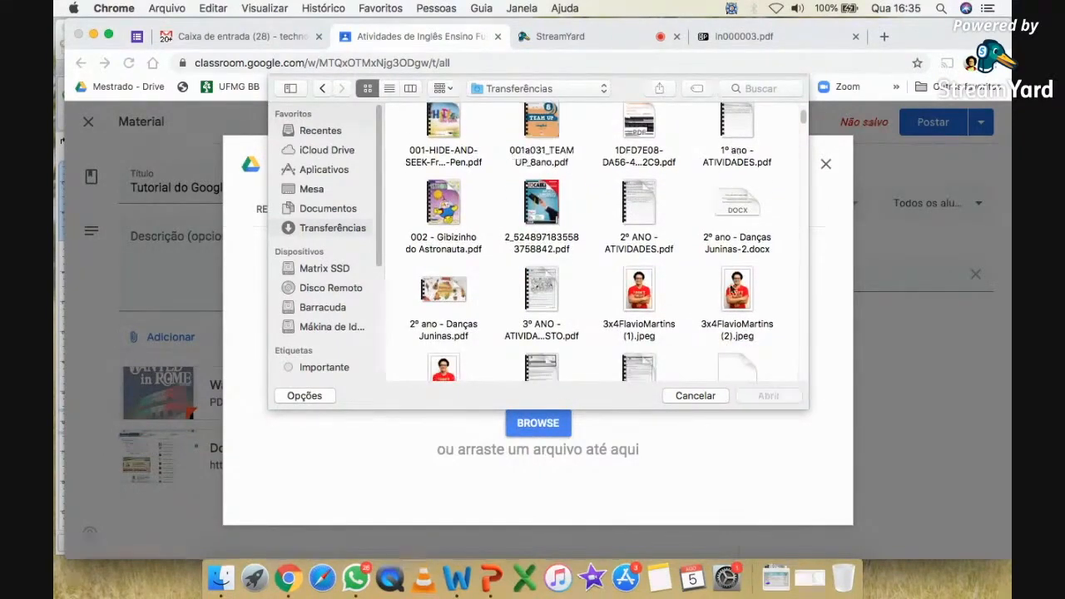
left_click(732, 150)
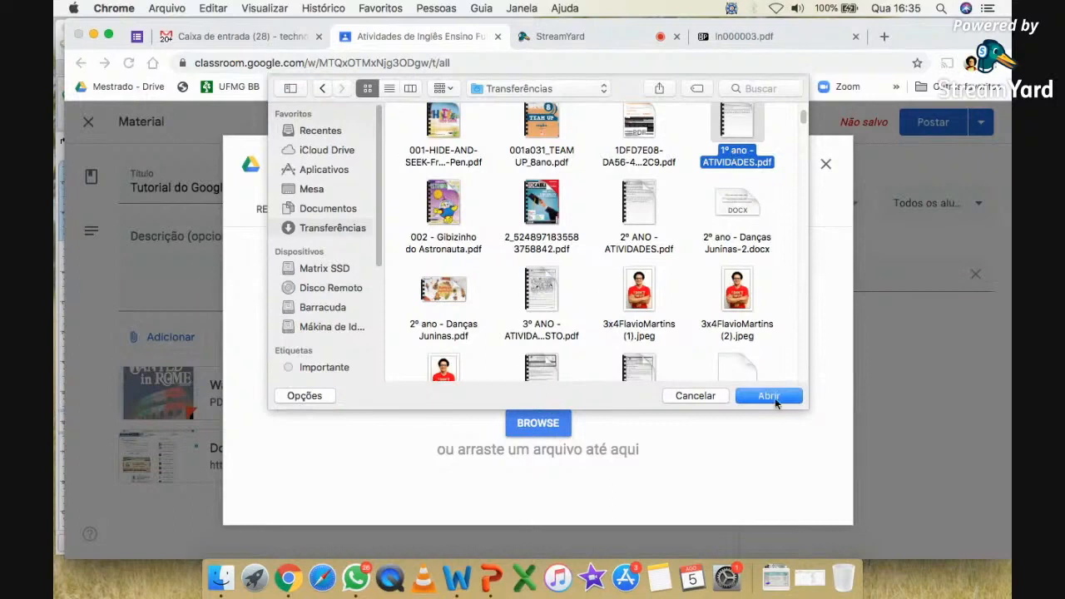
left_click(769, 396)
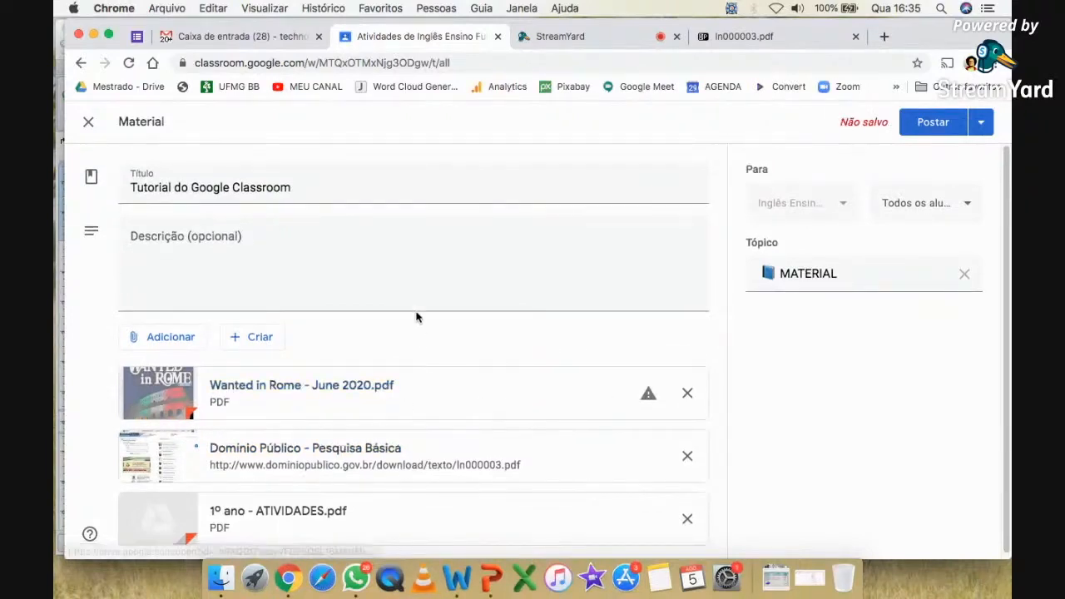
- Search YouTube for "tutorial google classroom" and attach the video "The NEW Google Classroom - Full Tutorial" to the material
left_click(172, 337)
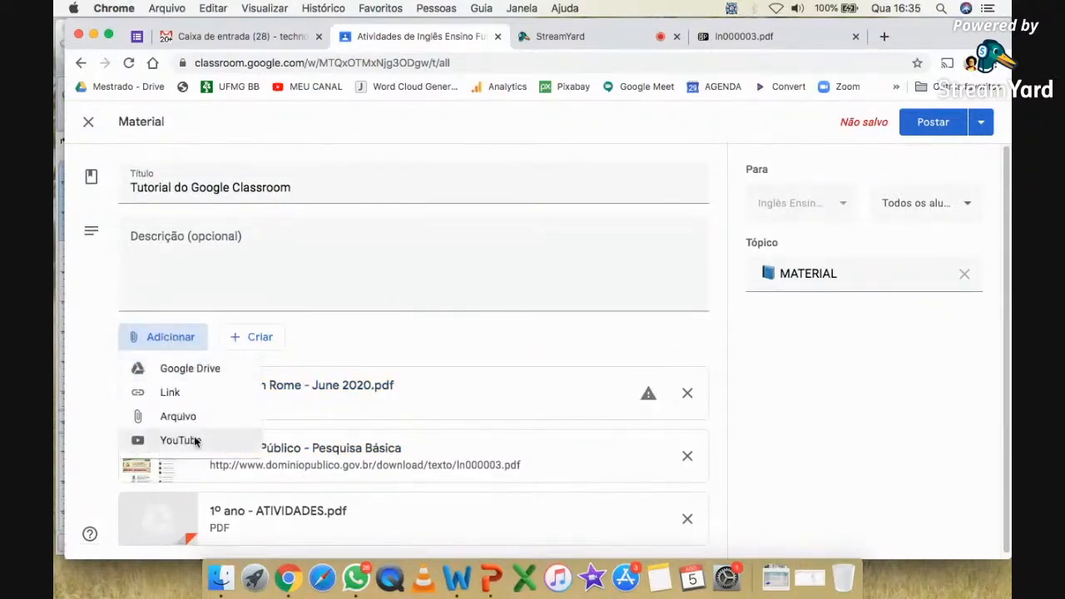
left_click(192, 438)
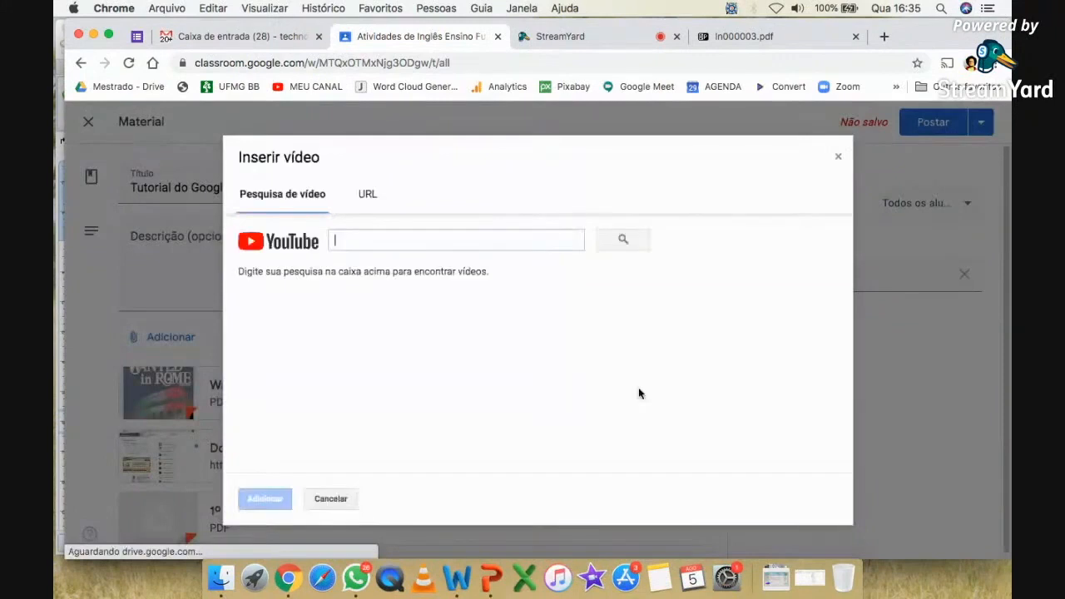
left_click(431, 239)
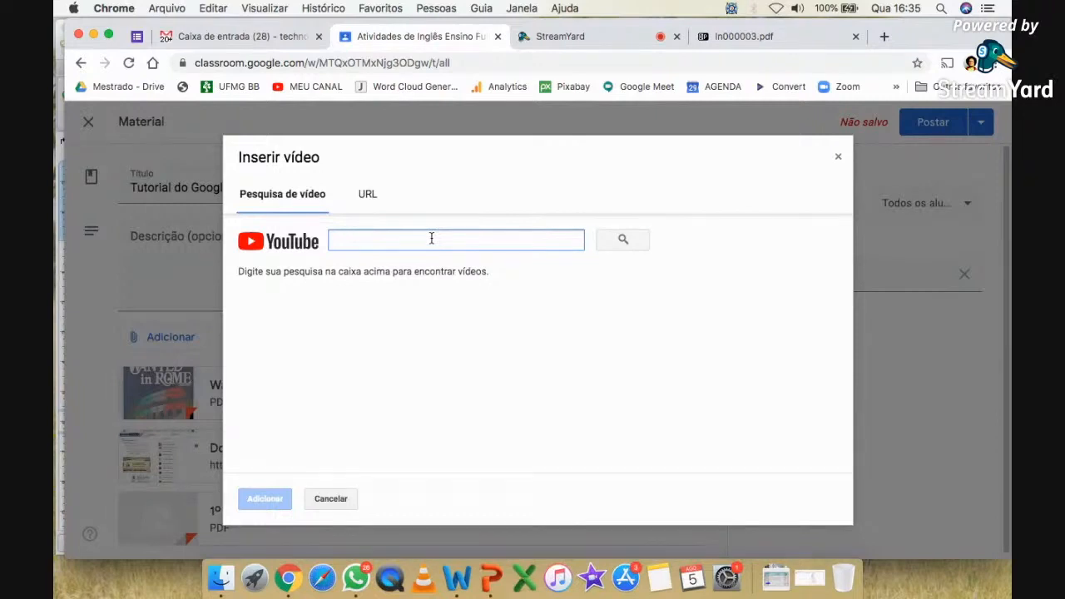
type("tutorial google classroom")
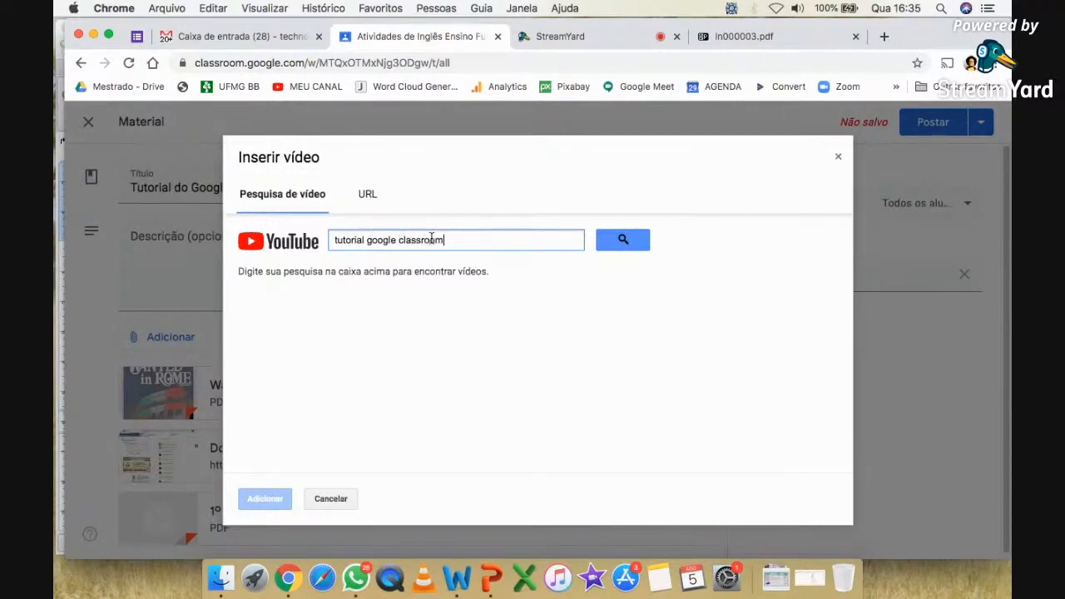
key("Return")
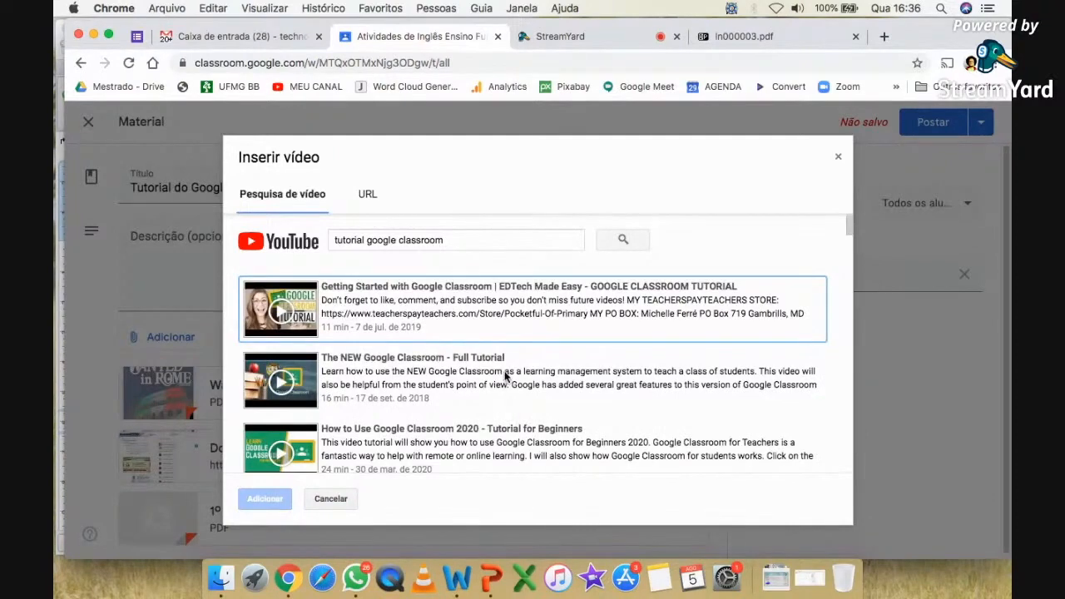
scroll(504, 376, "down", 2)
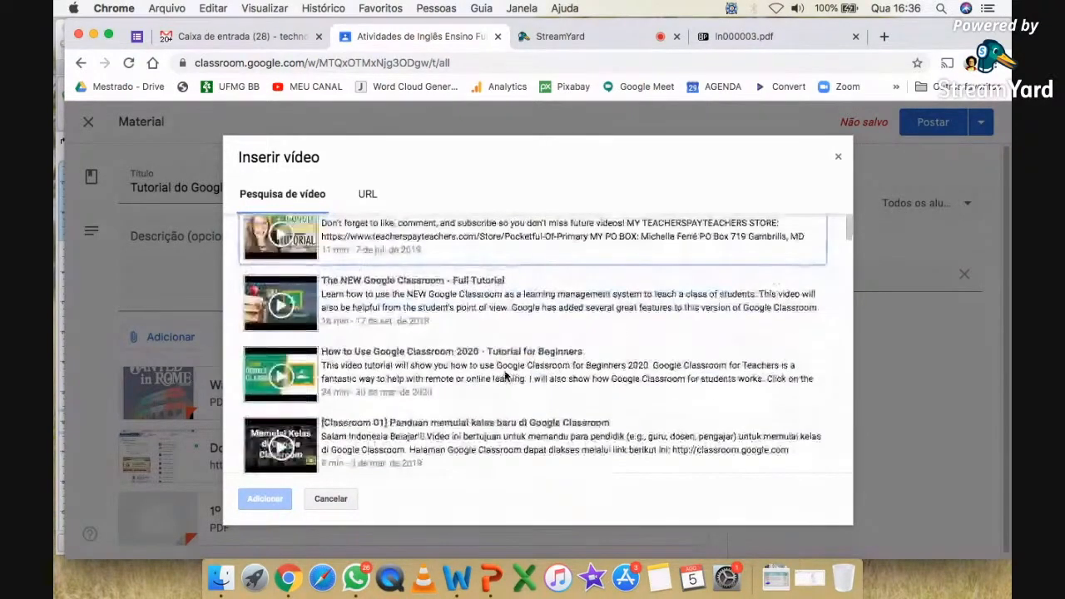
scroll(441, 366, "up", 2)
left_click(416, 379)
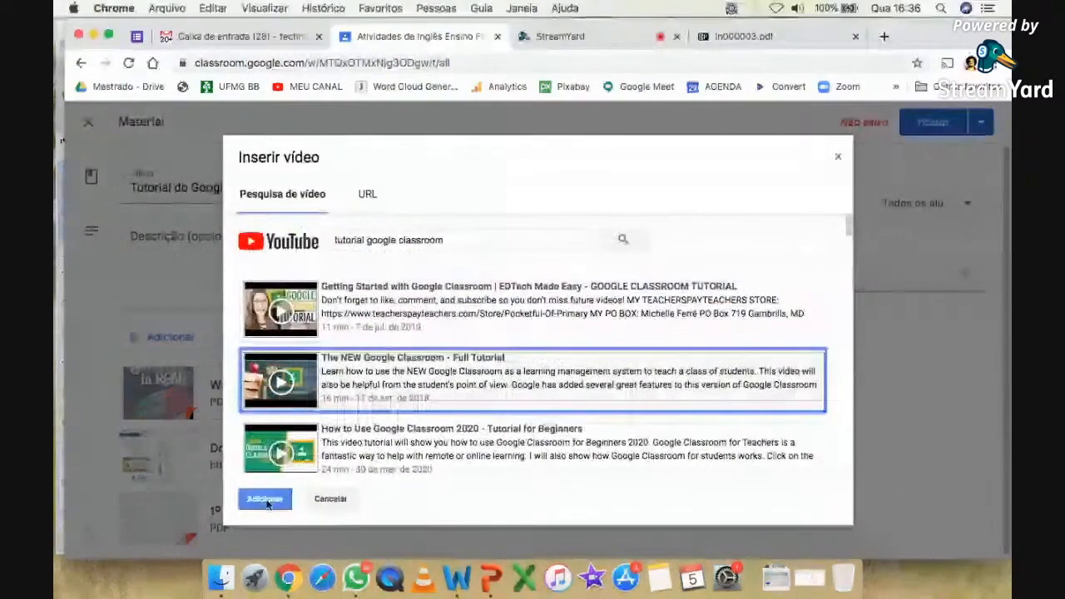
left_click(264, 499)
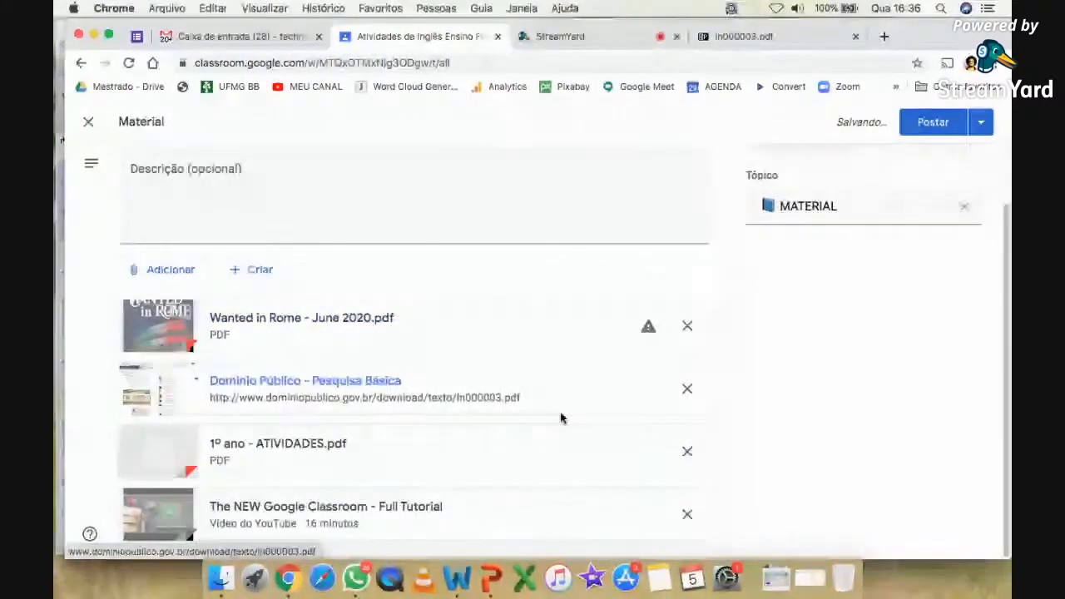
- Post the material, letting Classroom create and attach a copy of "Wanted in Rome - June 2020.pdf"
scroll(562, 418, "up", 2)
left_click(935, 124)
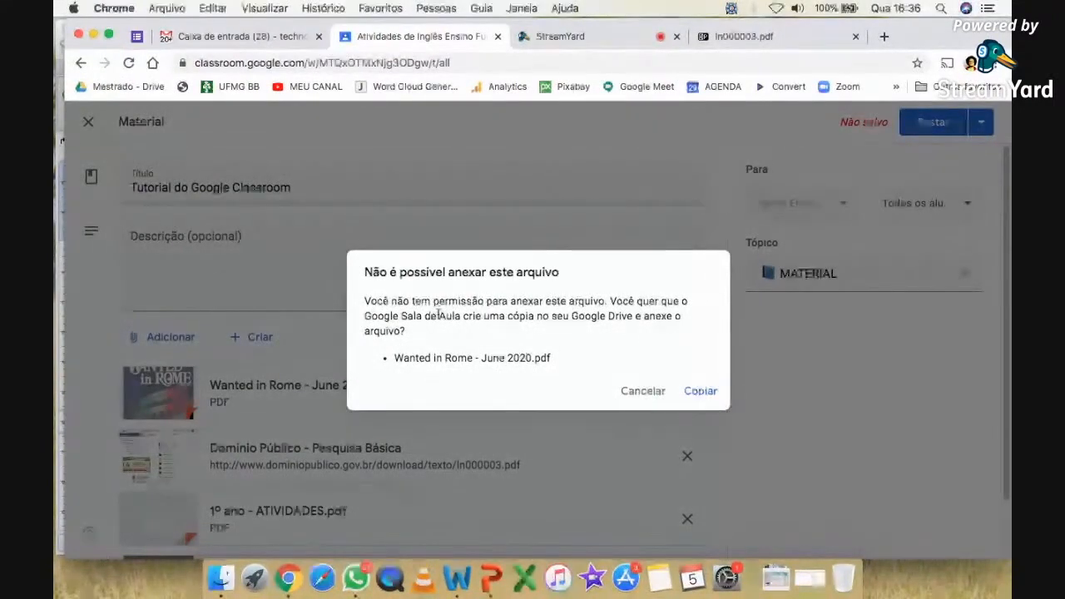
scroll(454, 316, "up", 5)
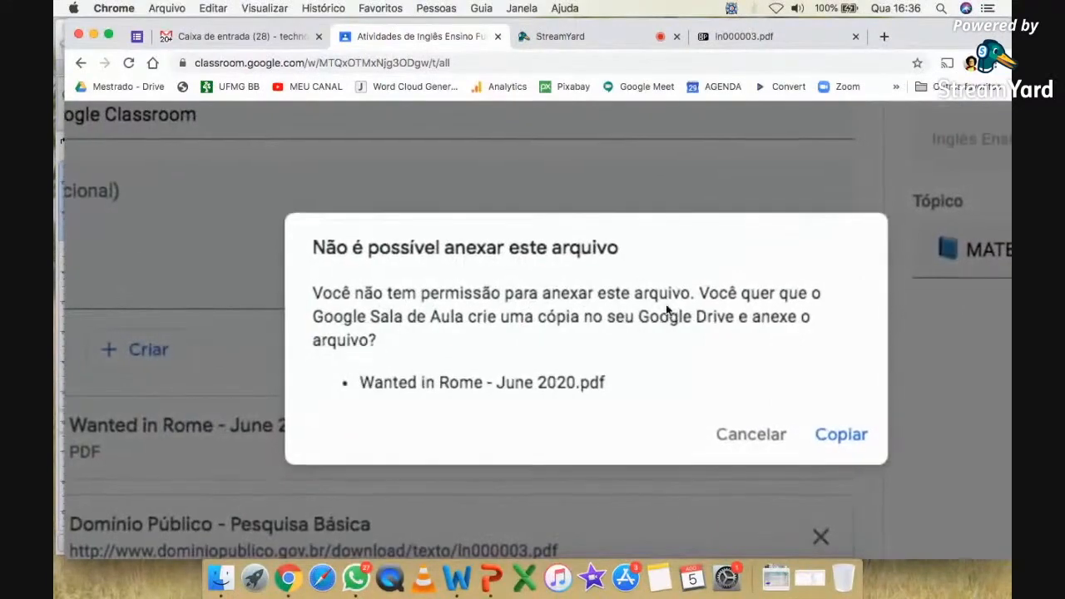
scroll(670, 310, "down", 5)
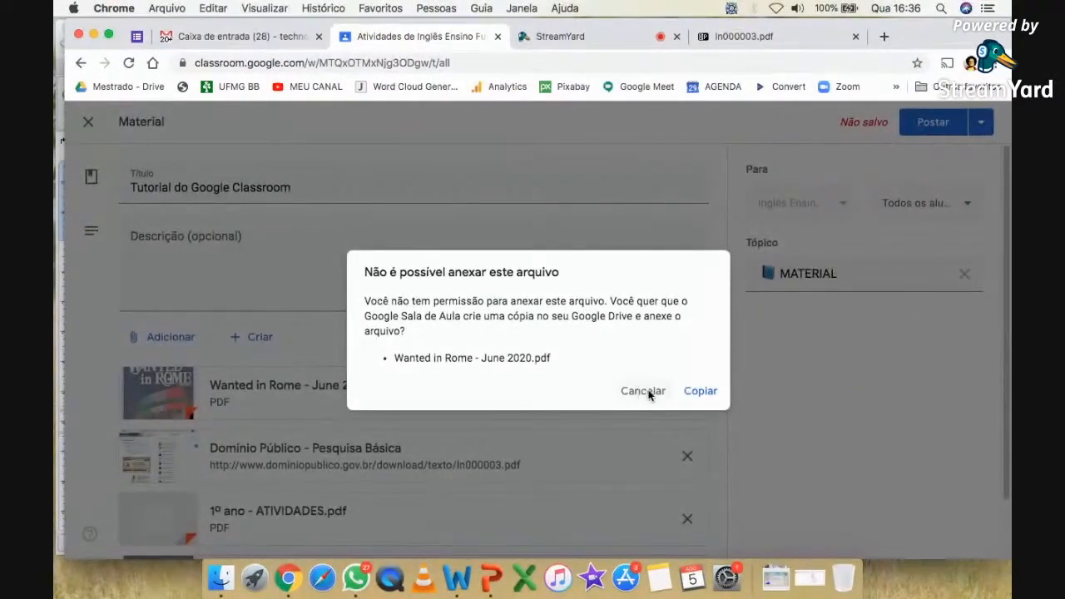
left_click(700, 391)
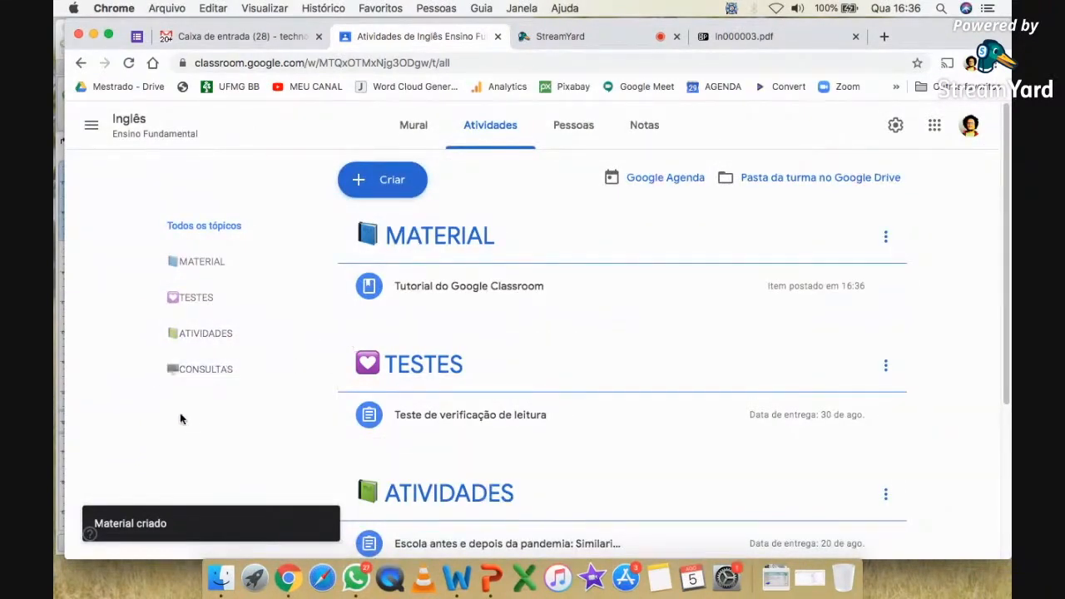
- Review the posted material in the MATERIAL topic, the class stream and the full classwork list, dismissing the stream's display tip
left_click(202, 263)
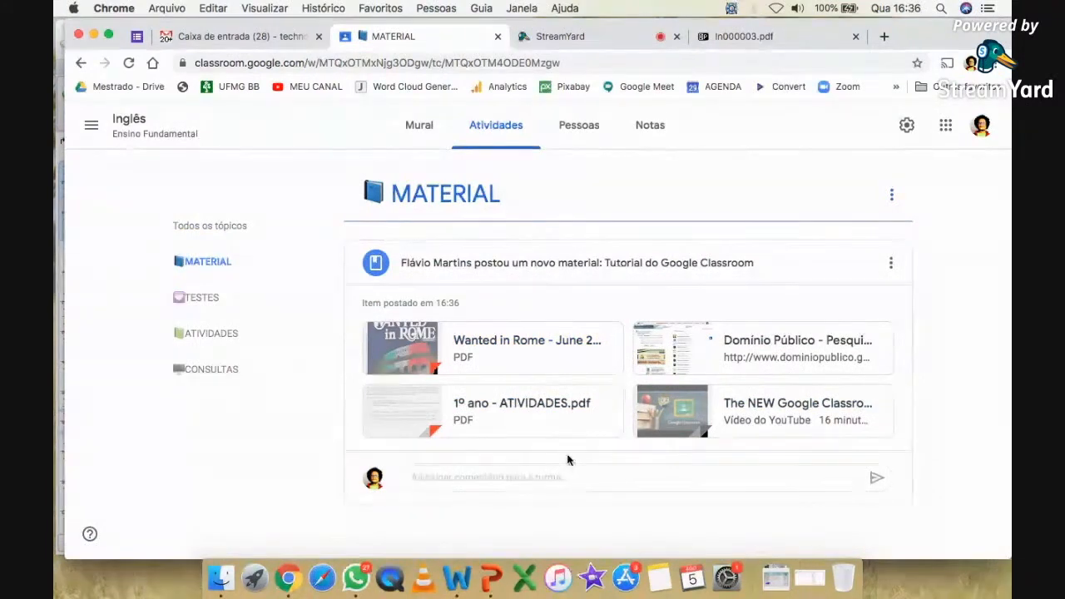
left_click(419, 124)
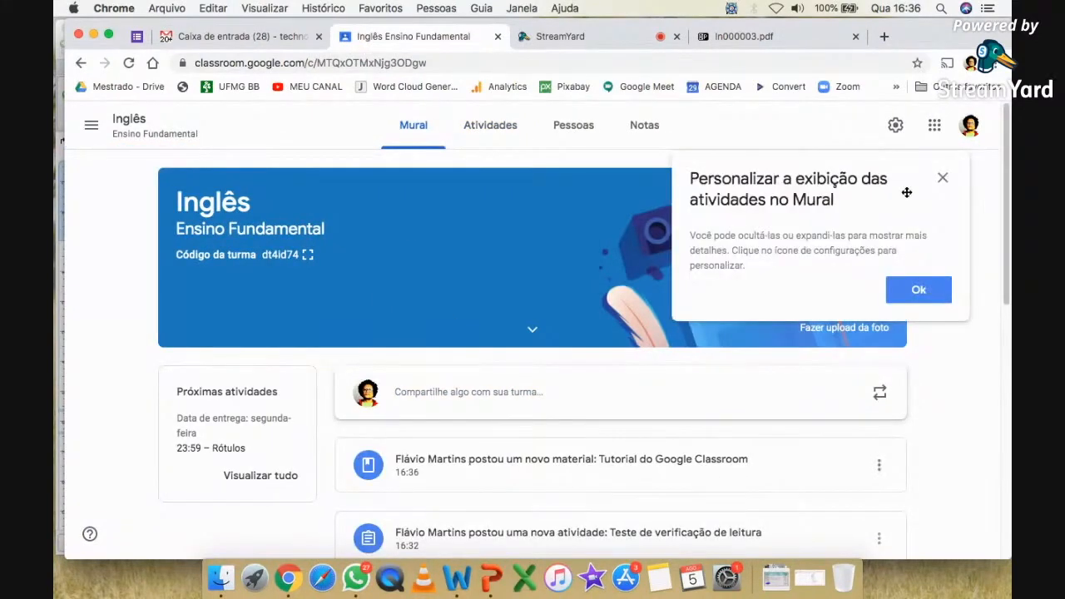
left_click(941, 177)
left_click(479, 129)
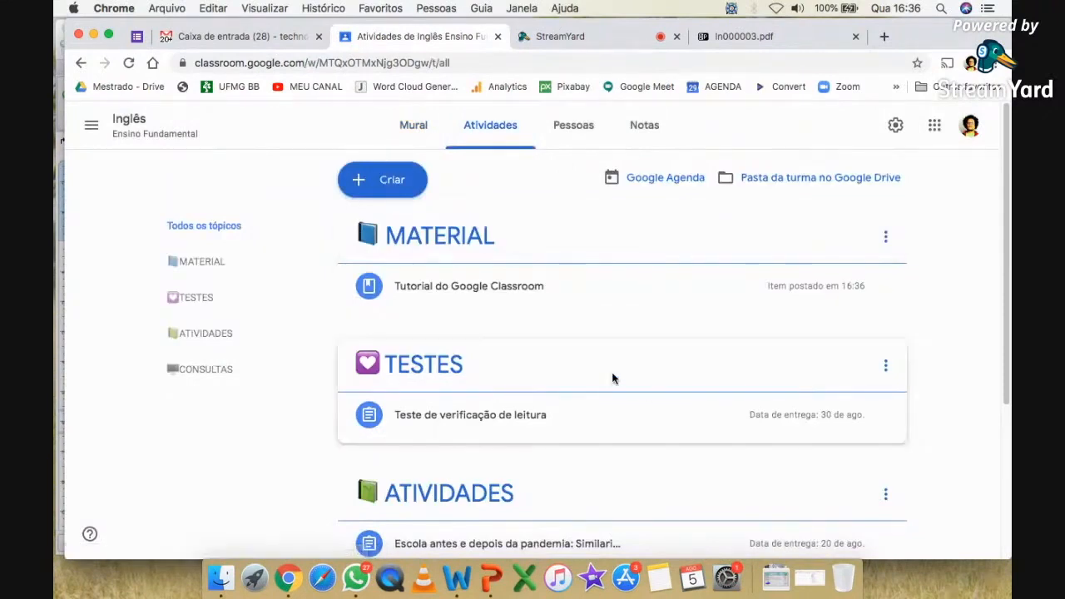
scroll(612, 379, "down", 5)
scroll(432, 357, "up", 5)
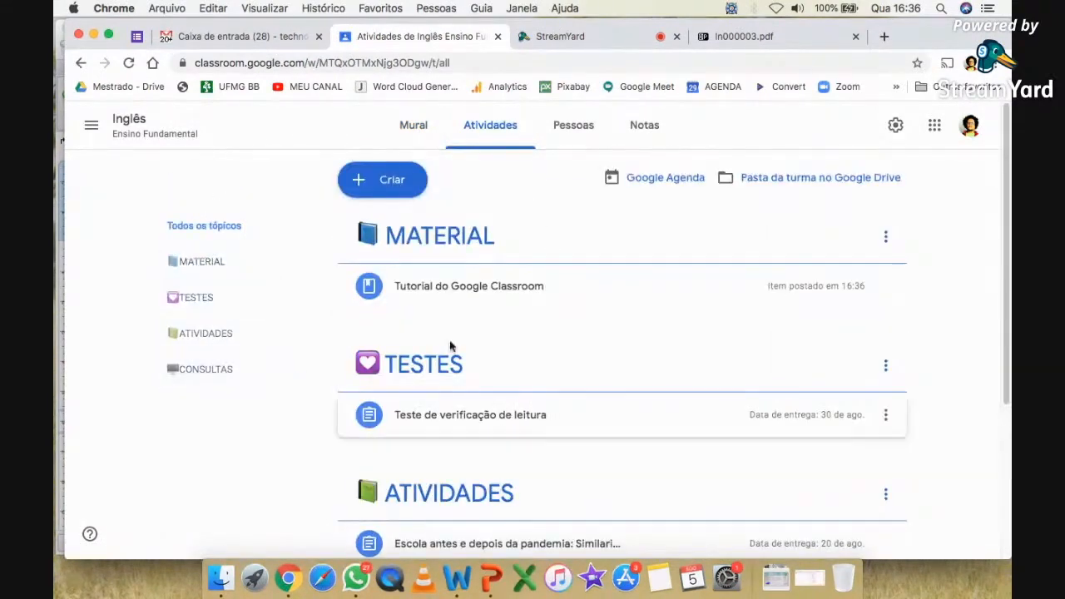
- Look over the class's people list and gradebook, returning to the classwork list
left_click(580, 121)
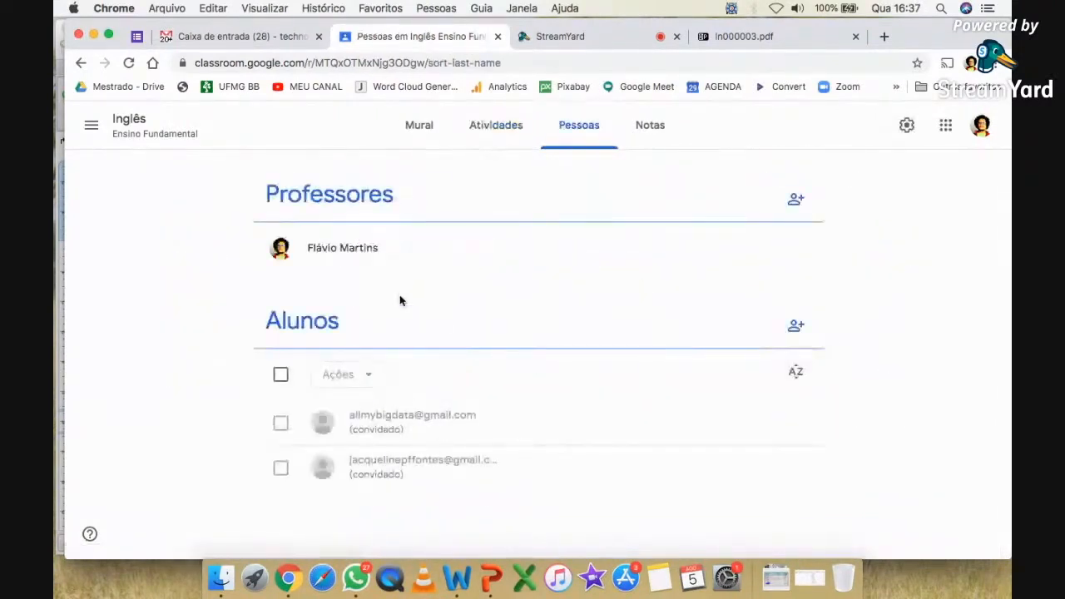
left_click(640, 130)
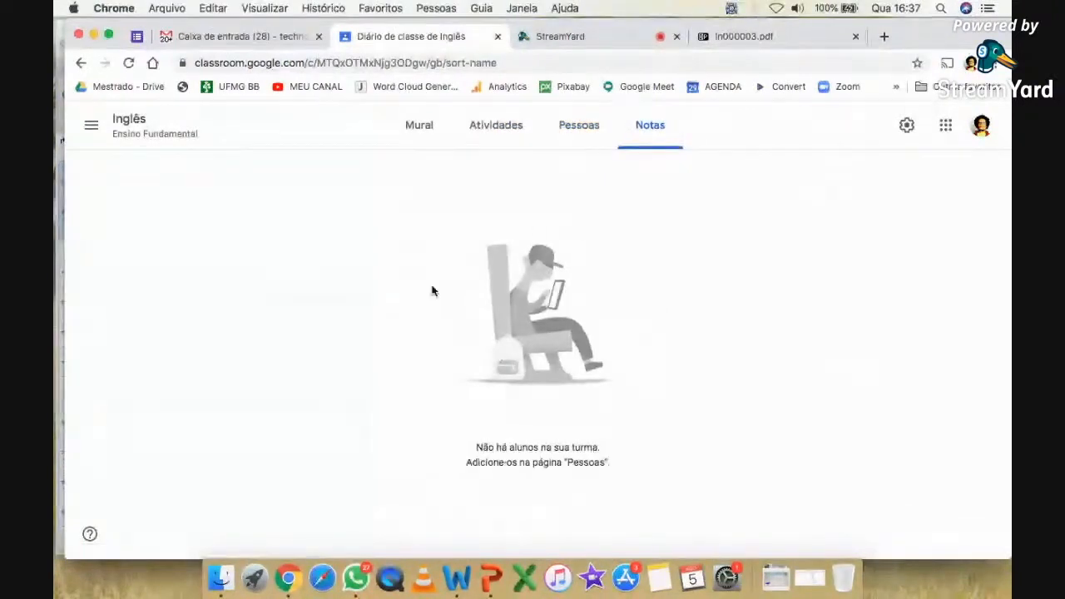
left_click(501, 123)
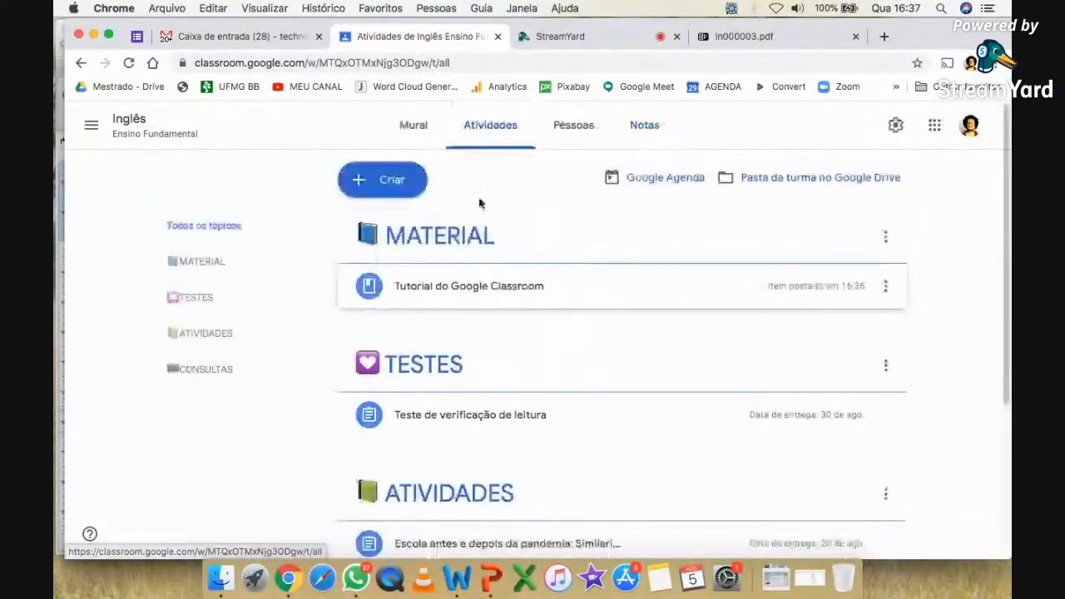
left_click(630, 121)
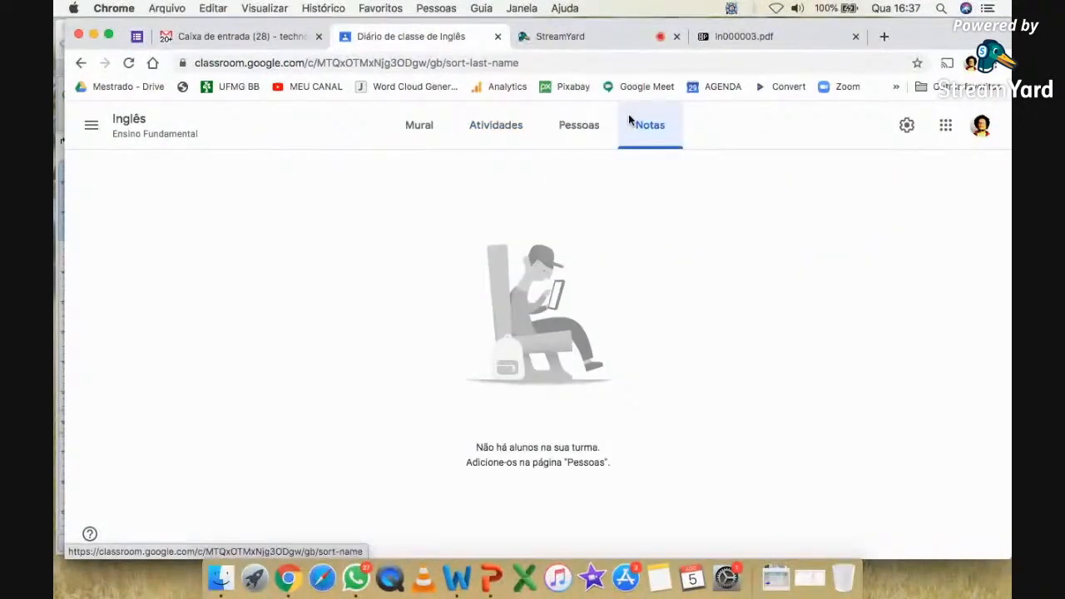
left_click(492, 128)
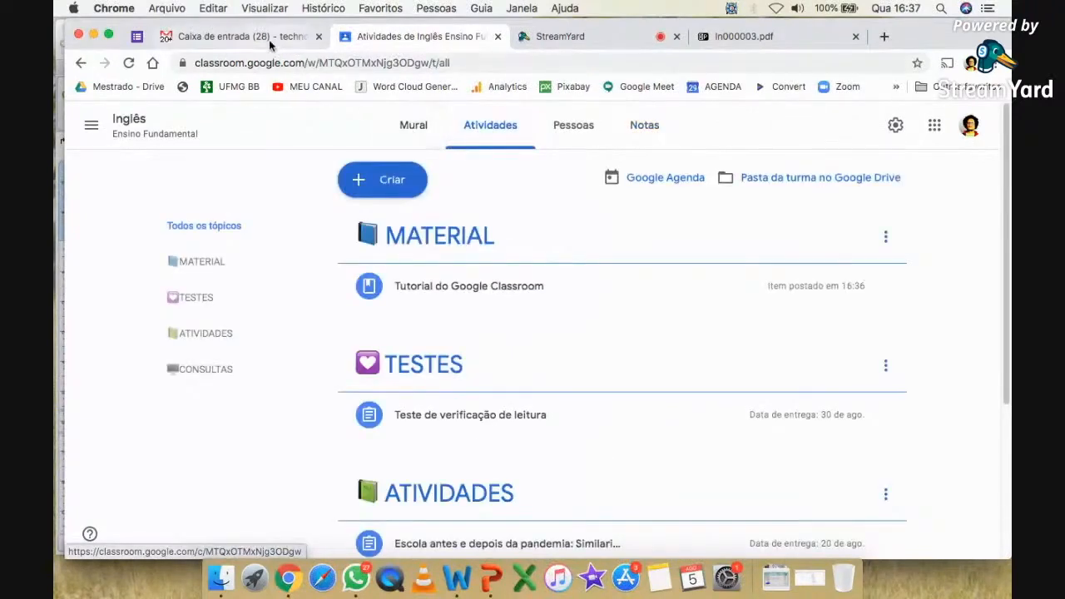
- Switch to Gmail, start adding another Google account and submit the student's e-mail address for sign-in
left_click(241, 36)
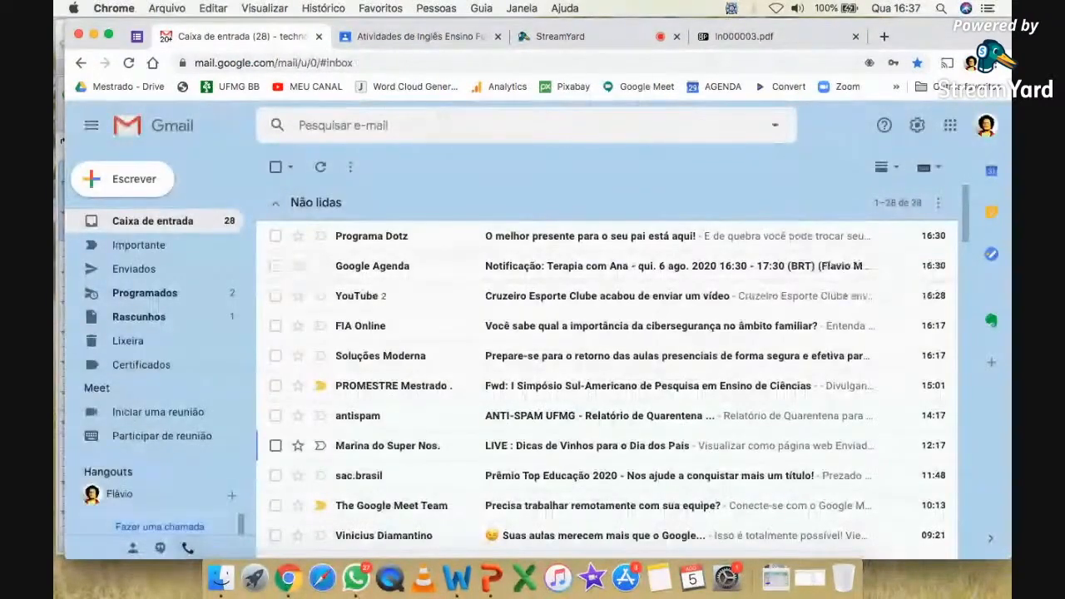
left_click(986, 127)
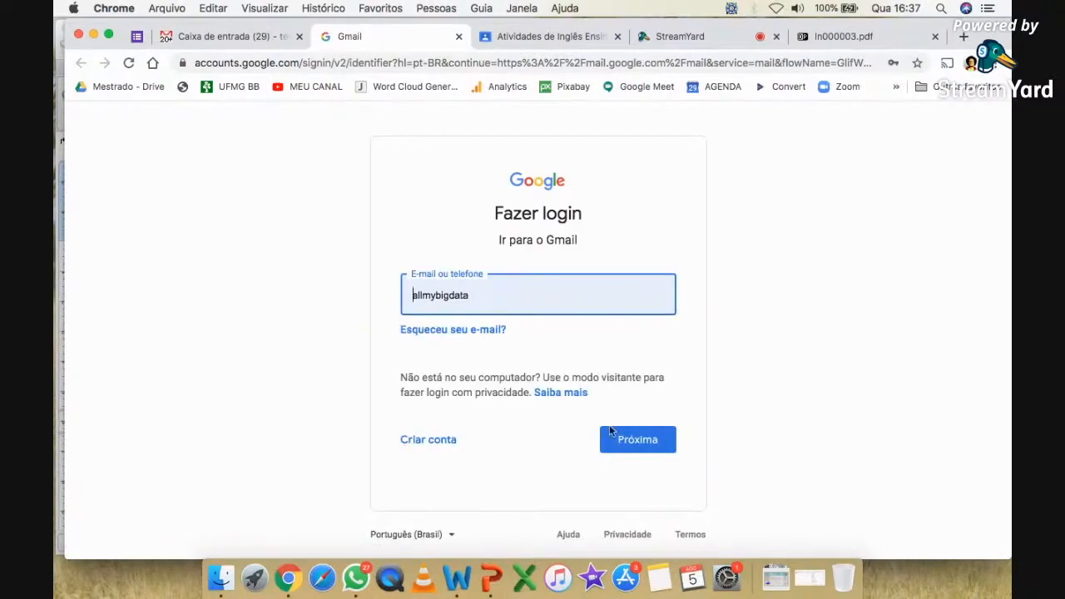
left_click(633, 440)
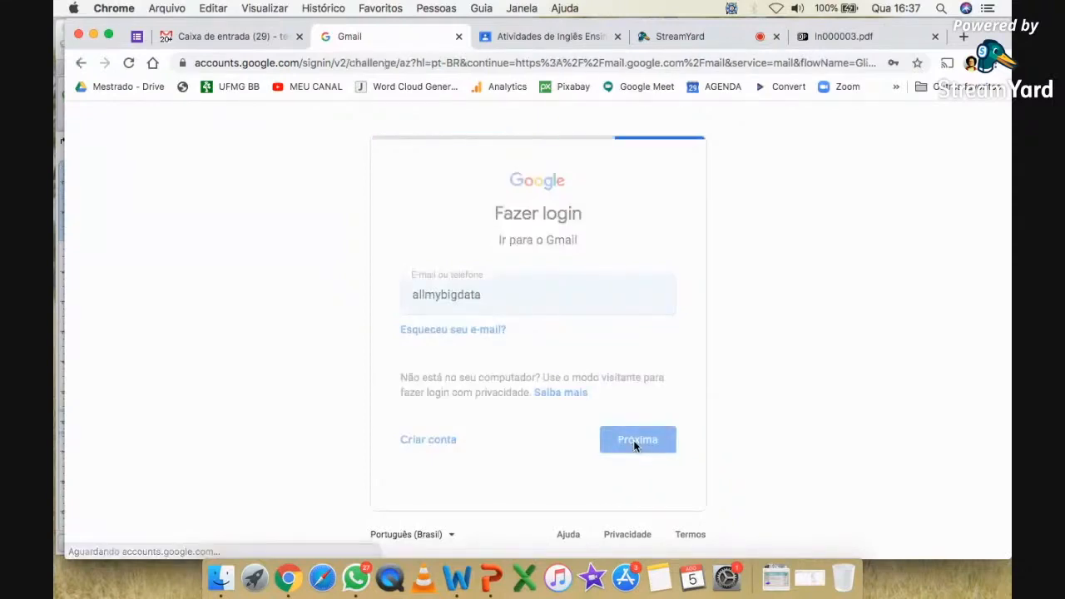
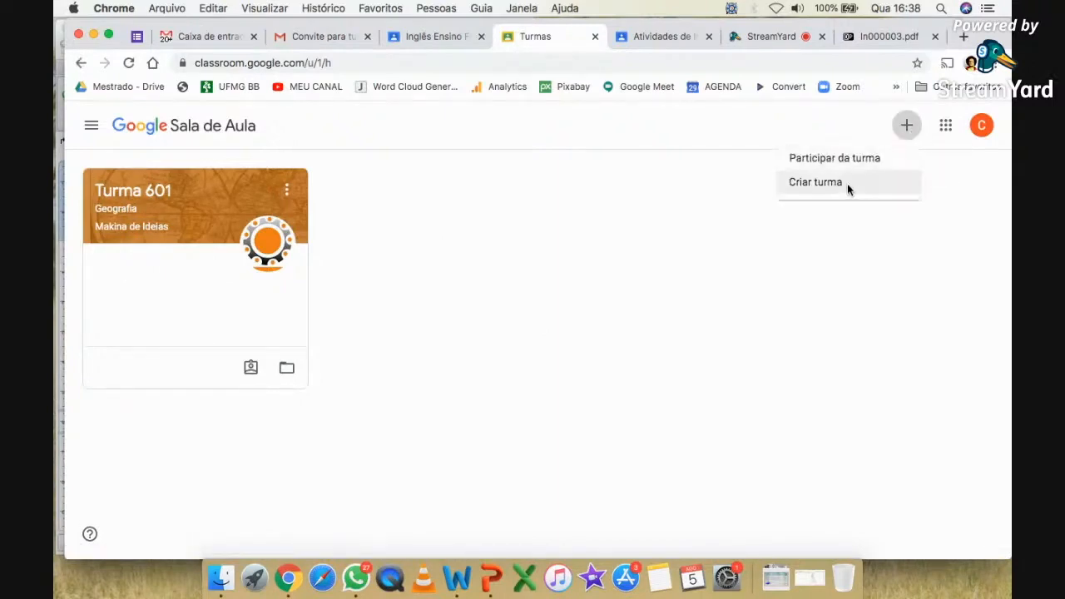
- Open the form for joining a class from the student's account and make the class code field ready for entry
left_click(850, 162)
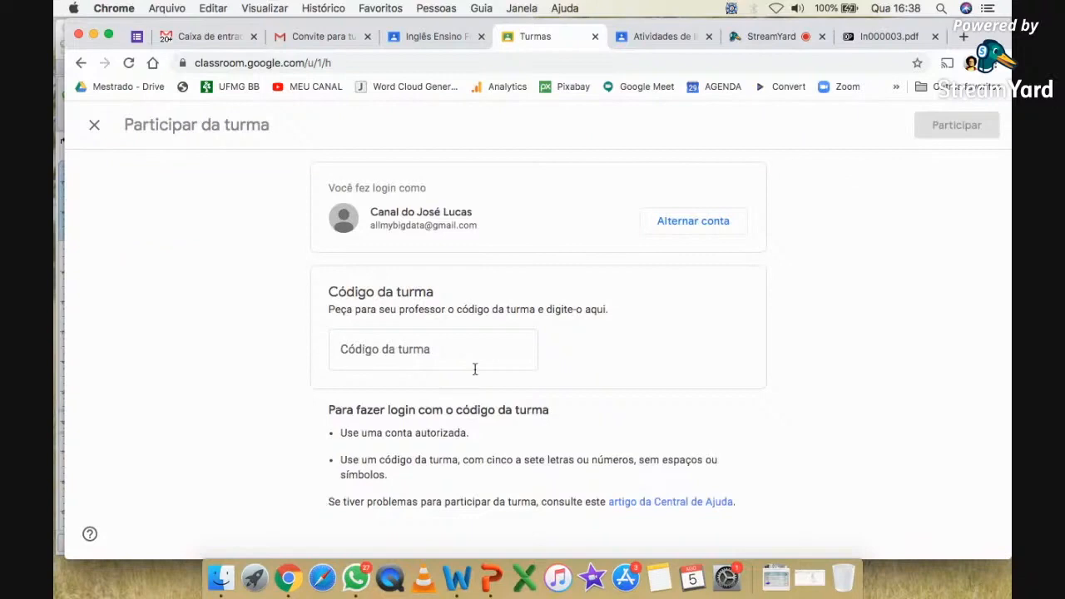
left_click(421, 350)
scroll(423, 349, "up", 5)
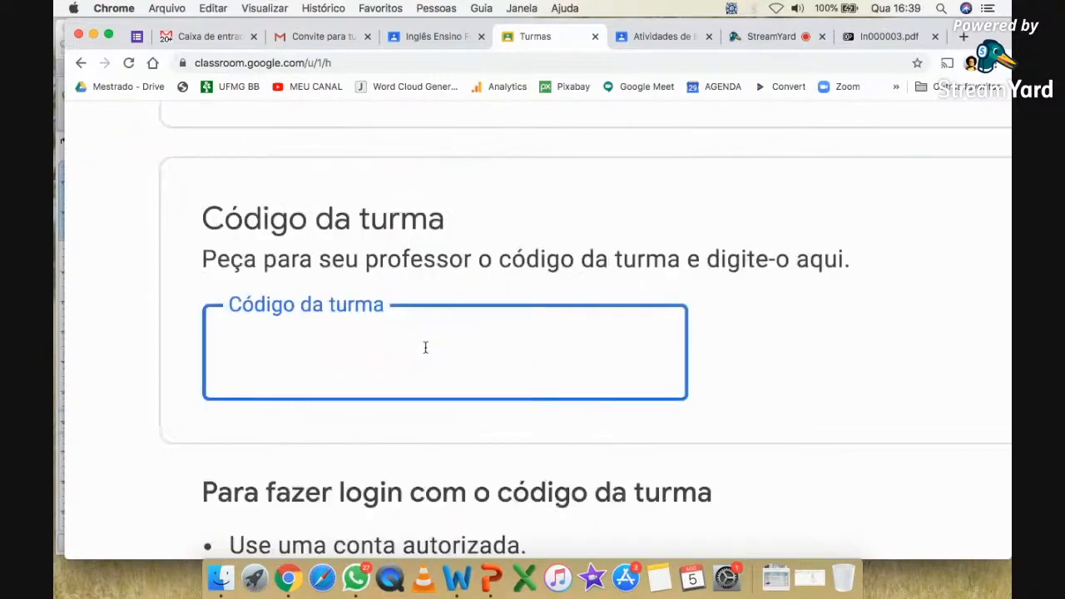
scroll(433, 342, "down", 5)
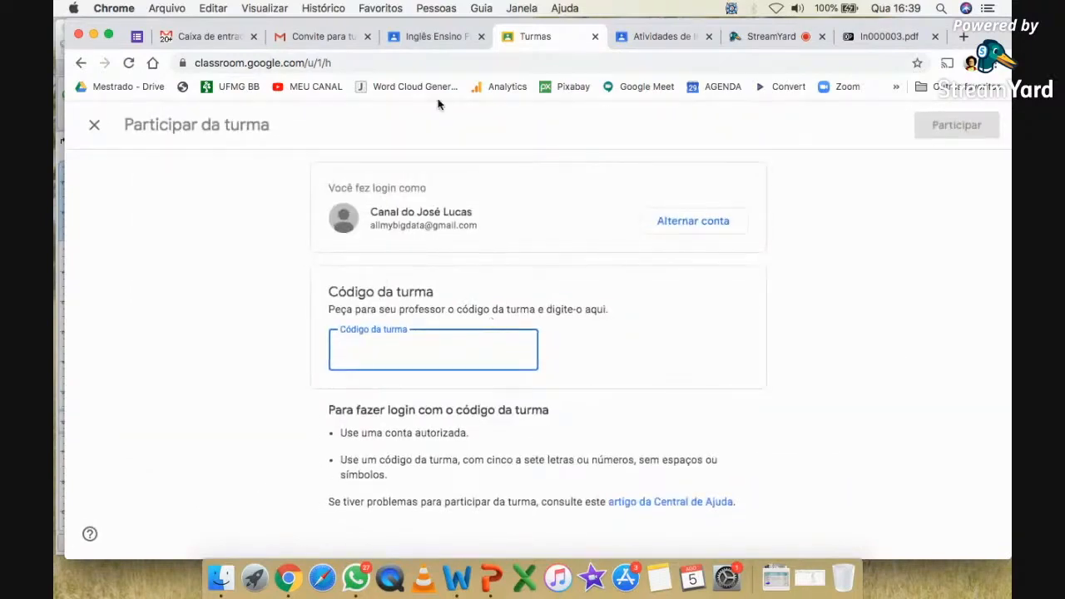
- Copy the enlarged class code from the stream of the teacher's Inglês class
left_click(441, 41)
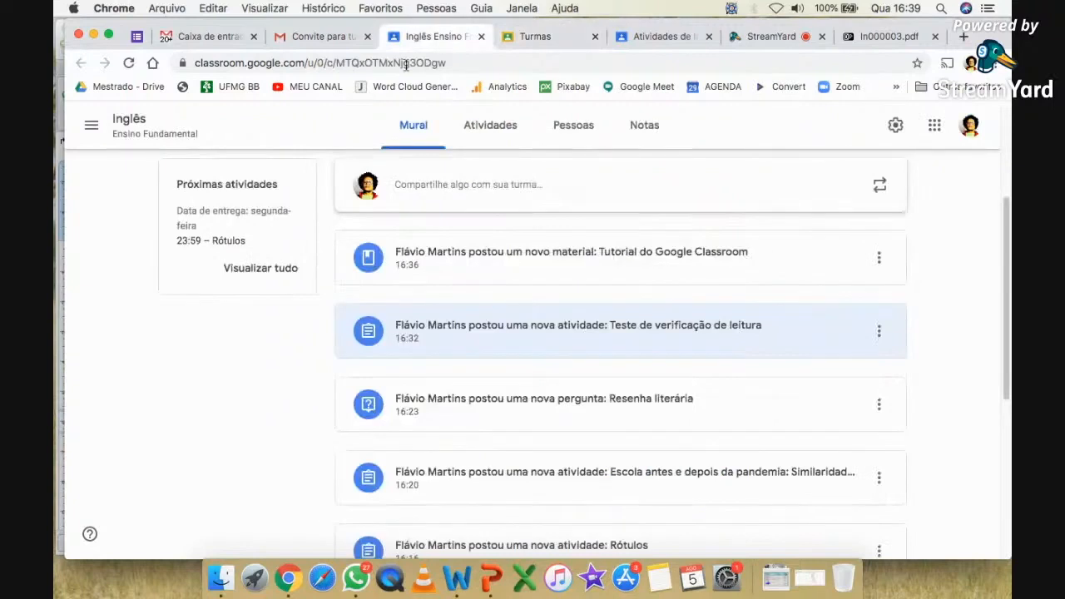
scroll(332, 233, "up", 3)
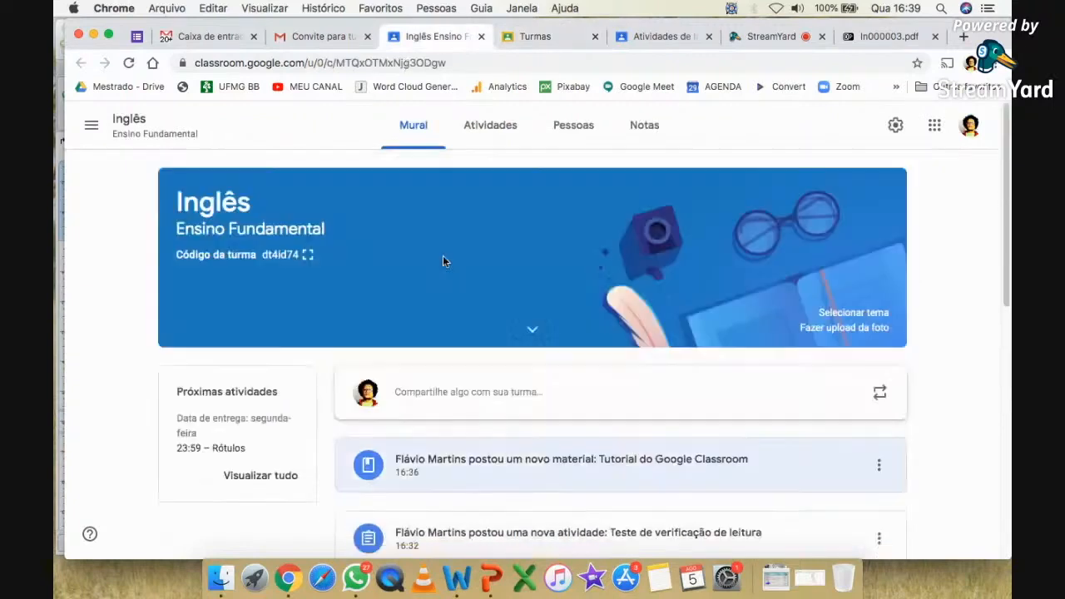
left_click(307, 260)
left_click_drag(373, 321, 677, 321)
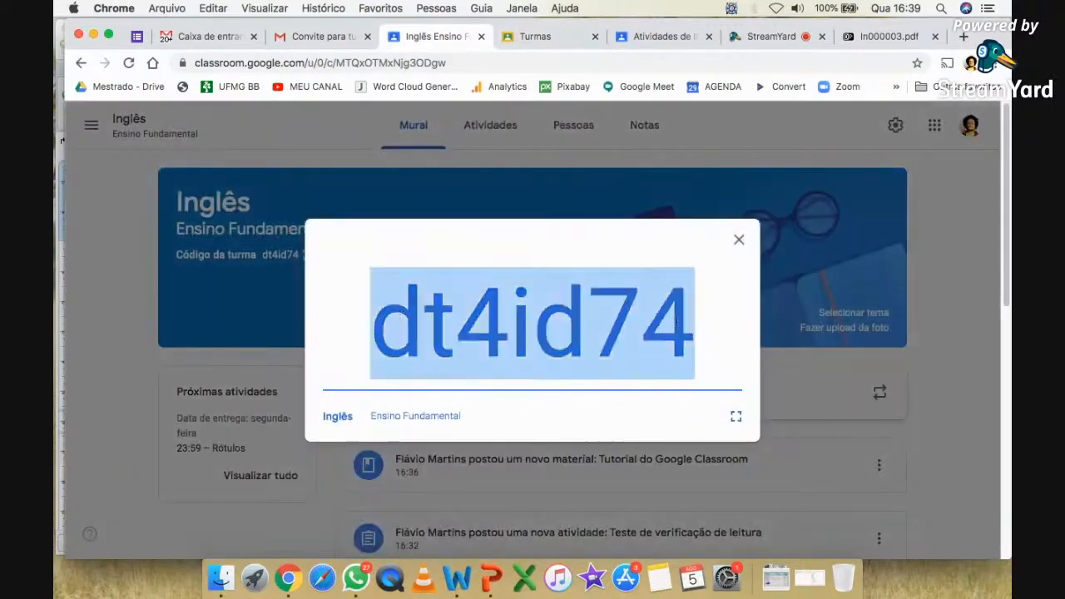
key("super+c")
left_click(984, 276)
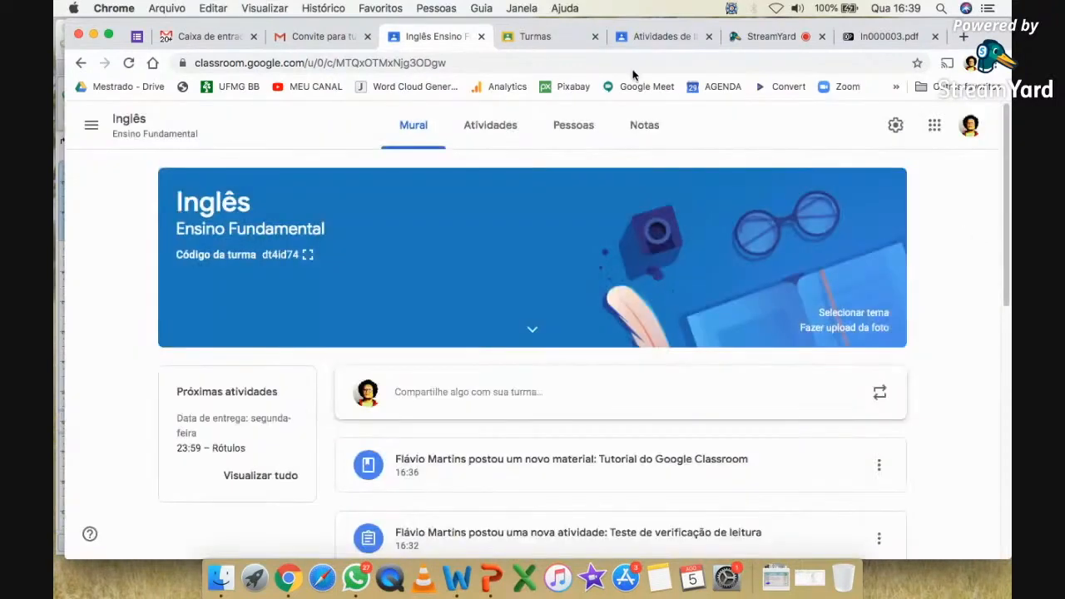
- Paste the class code into the student's join form and join the Inglês class
left_click(537, 38)
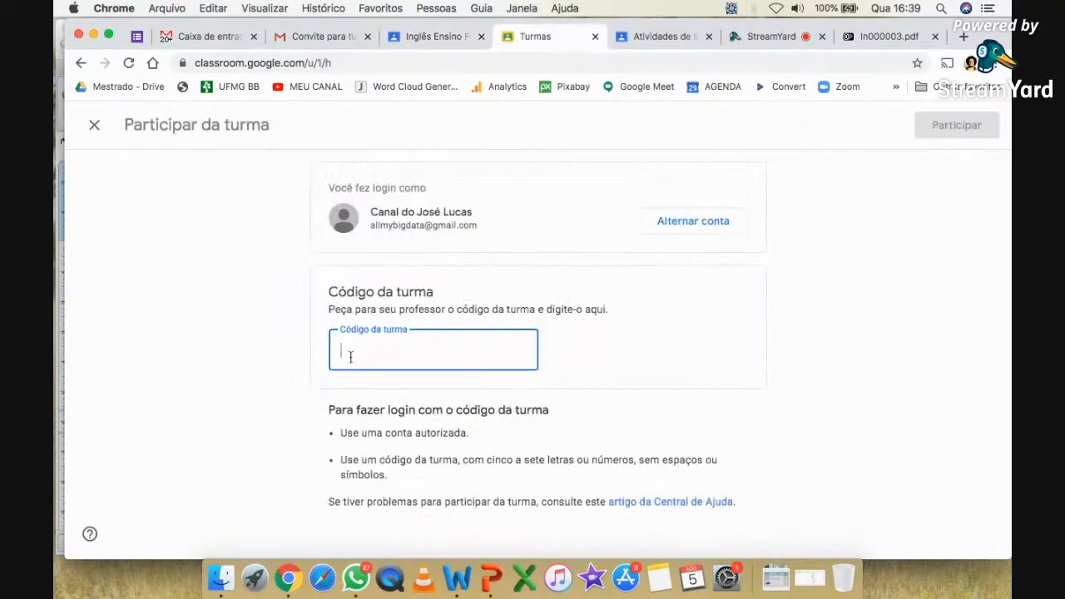
key("super+v")
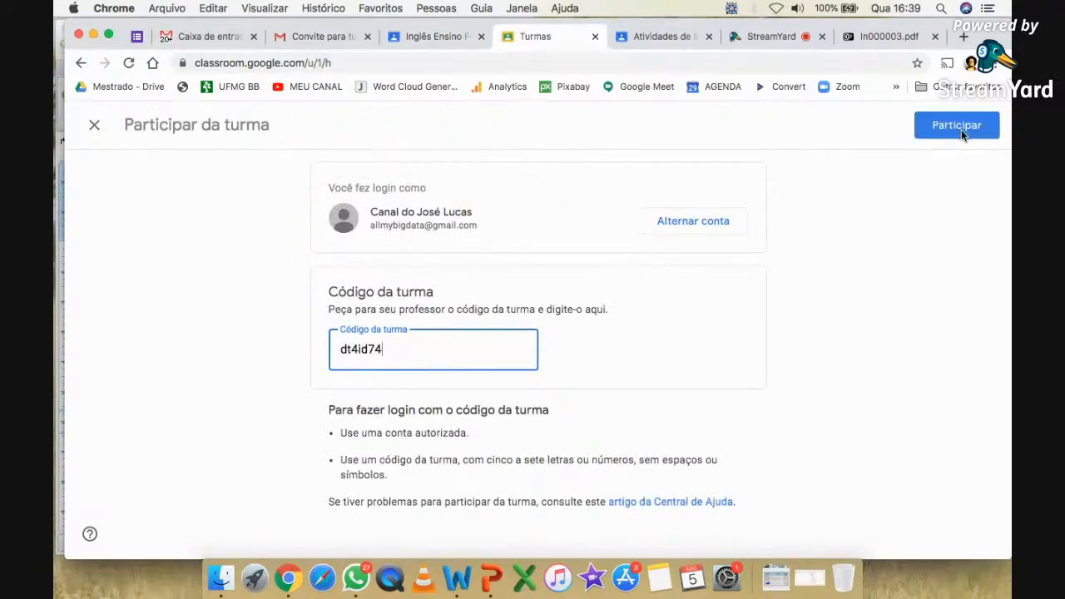
left_click(960, 130)
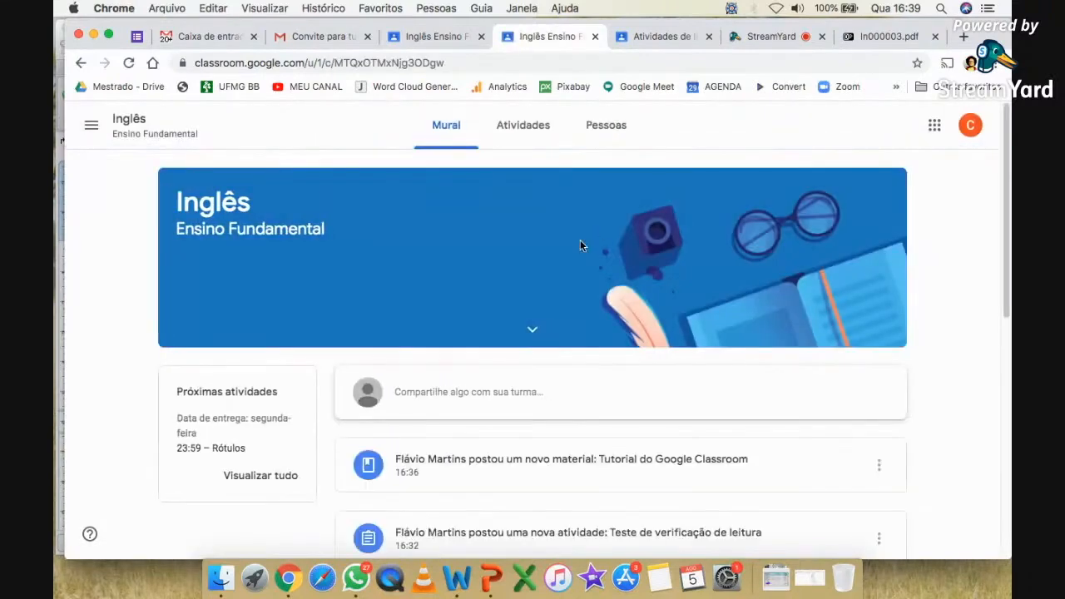
- Compare the page sections offered in the teacher's view of the Inglês class with those in the student's view
left_click(456, 38)
scroll(491, 122, "up", 5)
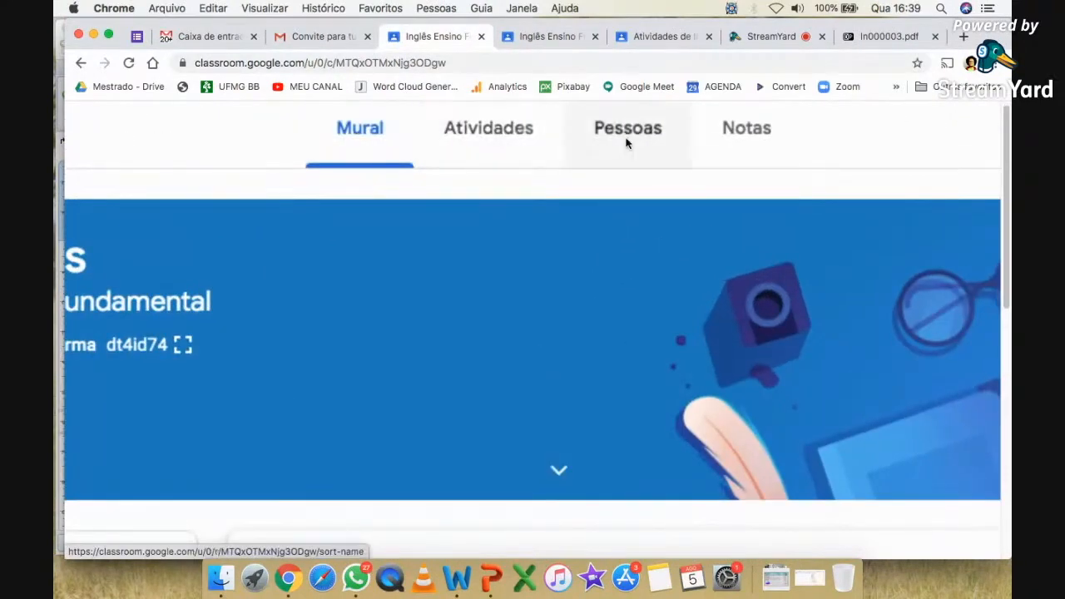
left_click(549, 37)
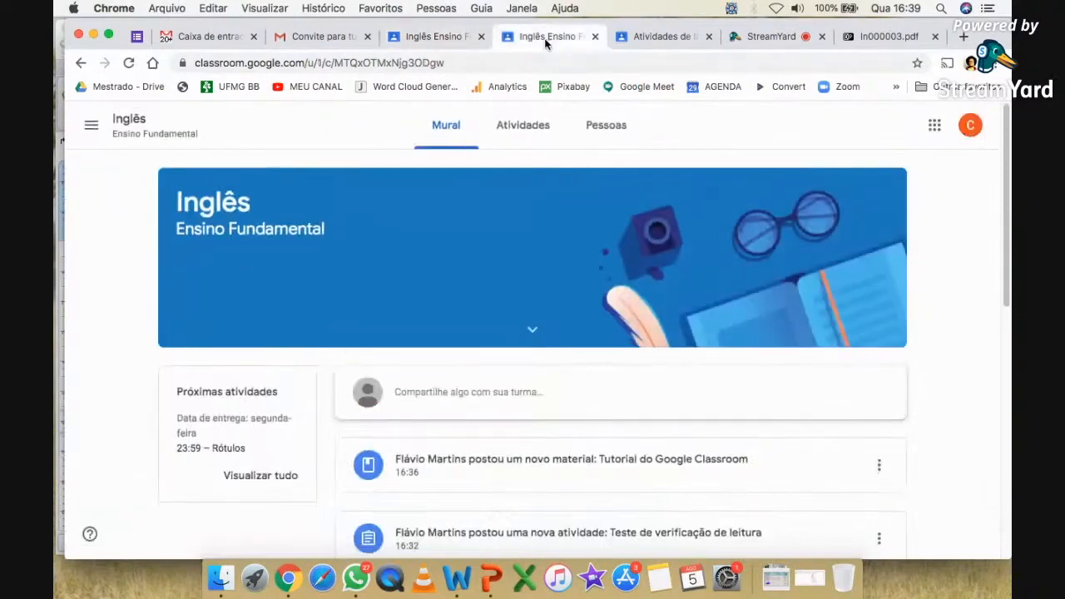
scroll(462, 158, "up", 5)
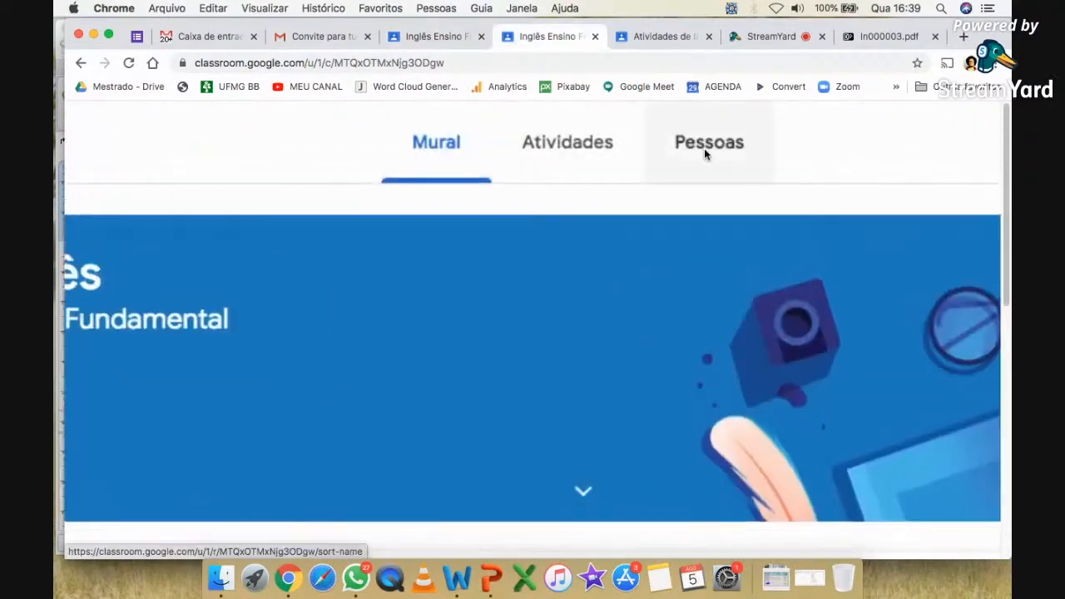
scroll(849, 160, "down", 5)
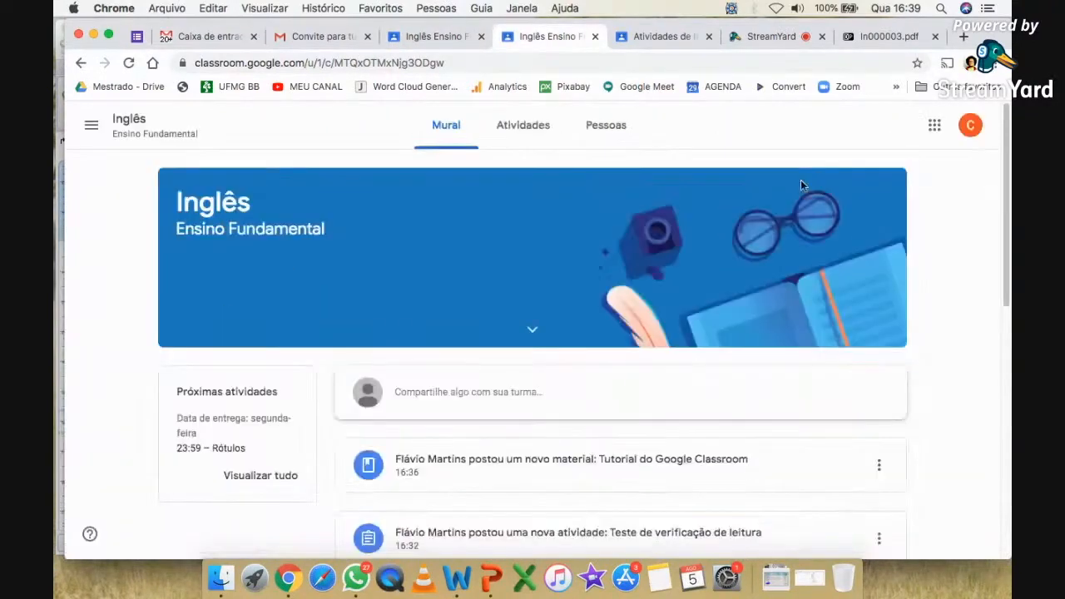
- Look through the posts in the Inglês class stream as the student
scroll(591, 414, "down", 3)
scroll(596, 414, "down", 2)
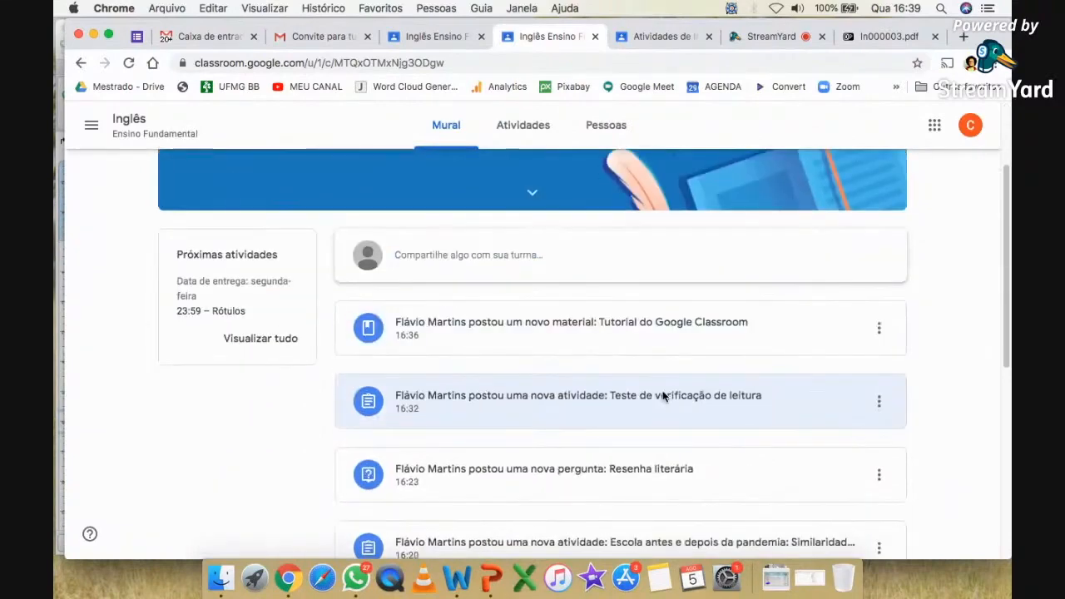
scroll(662, 390, "down", 3)
scroll(606, 308, "down", 4)
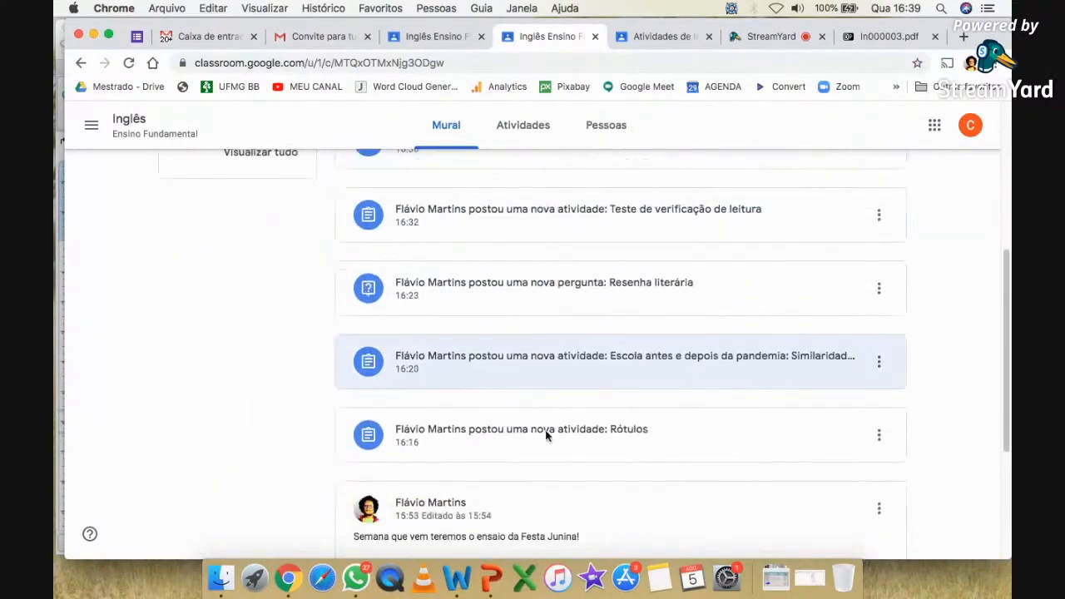
scroll(569, 458, "up", 1)
scroll(574, 419, "up", 5)
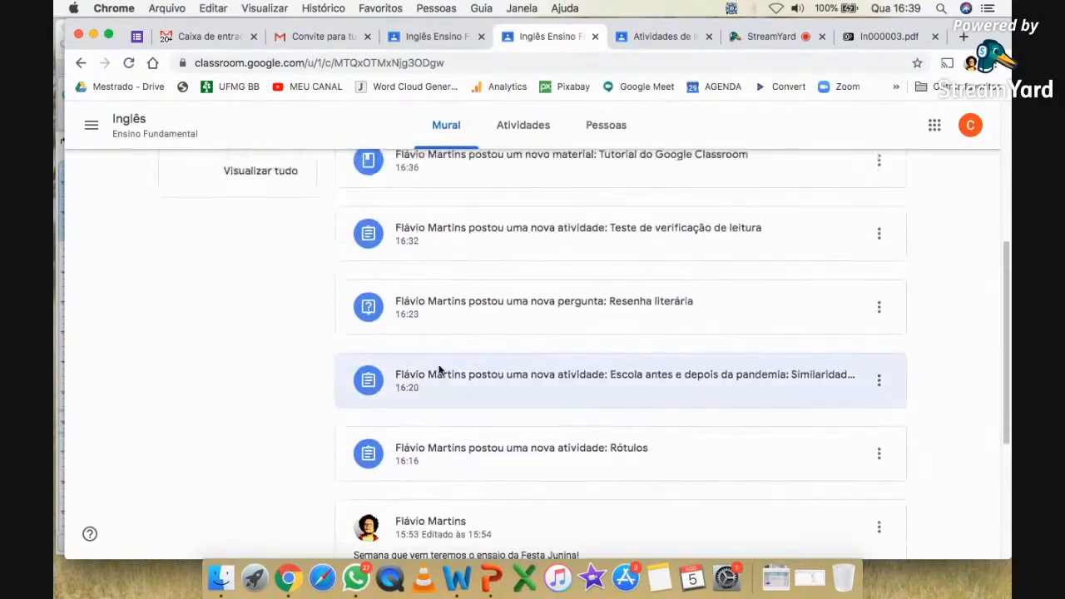
scroll(491, 266, "up", 3)
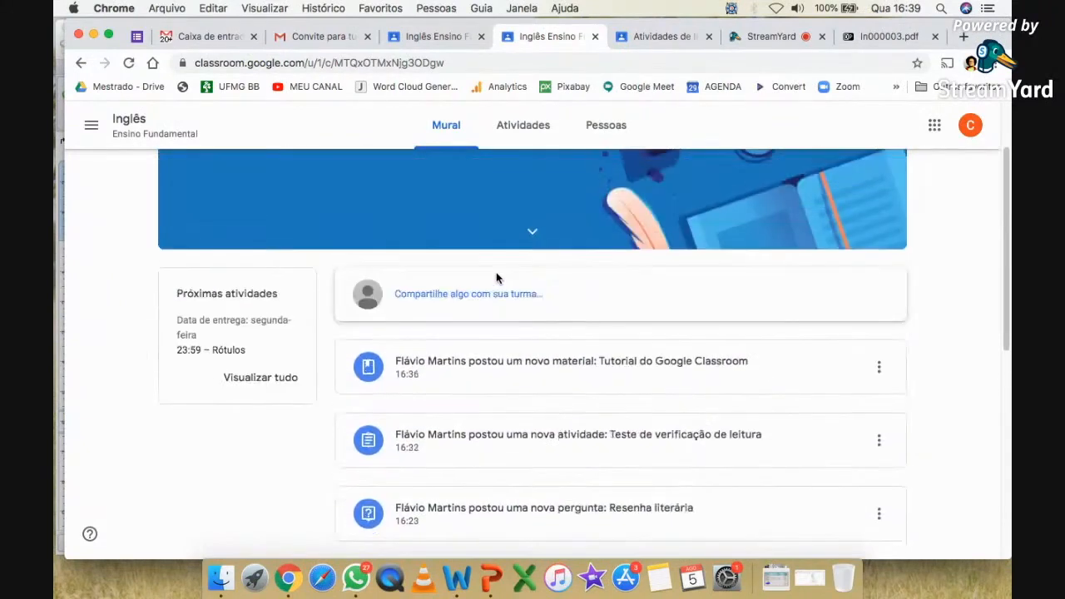
- Review the student's full classwork list, including the CONSULTAS and ATIVIDADES topics
left_click(524, 126)
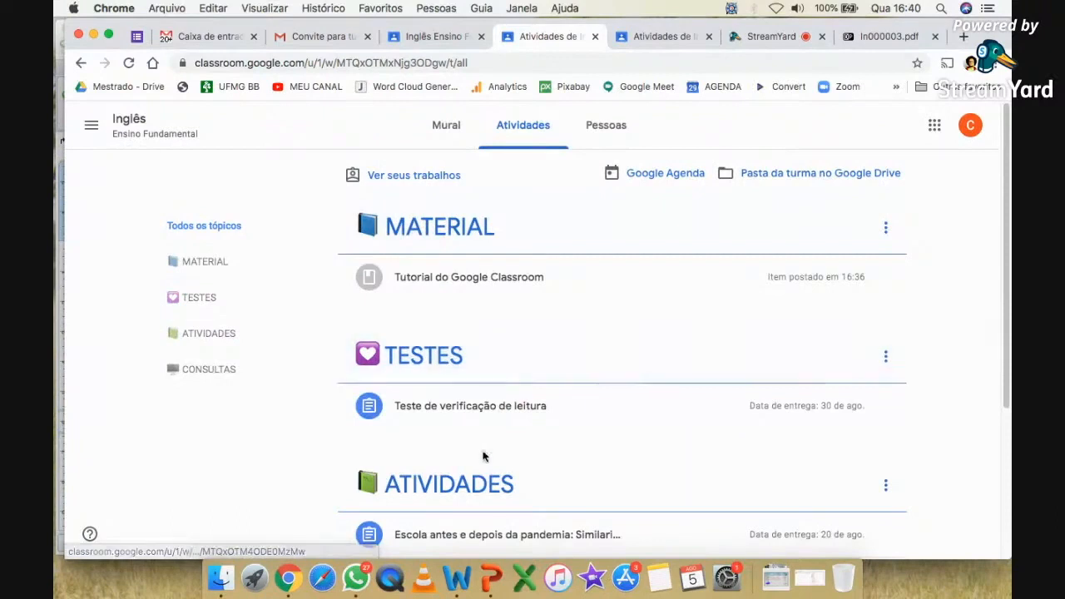
scroll(483, 457, "down", 3)
scroll(476, 454, "up", 3)
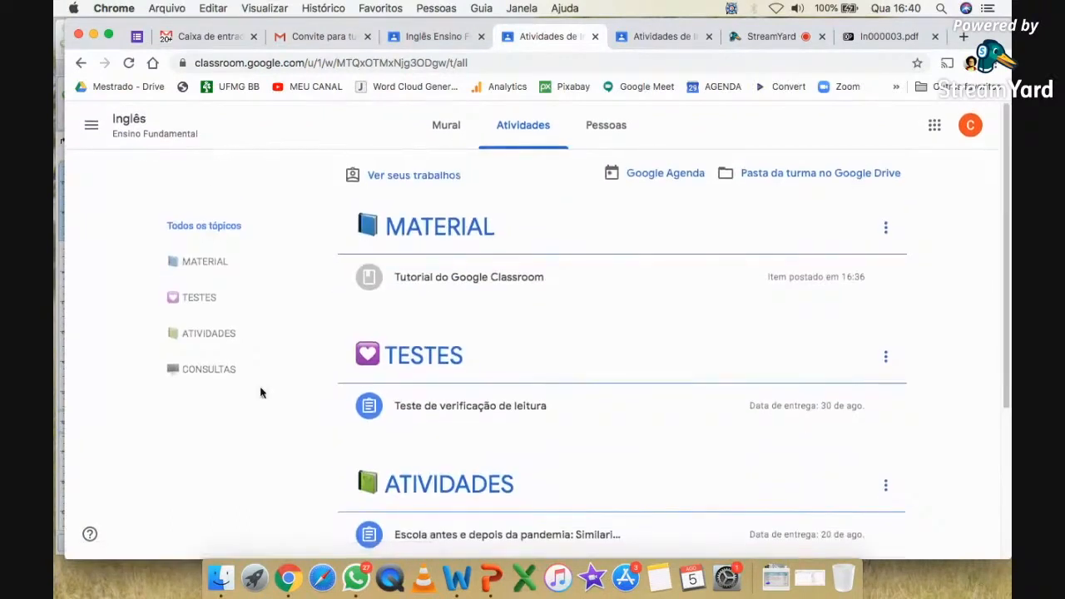
left_click(210, 371)
left_click(215, 336)
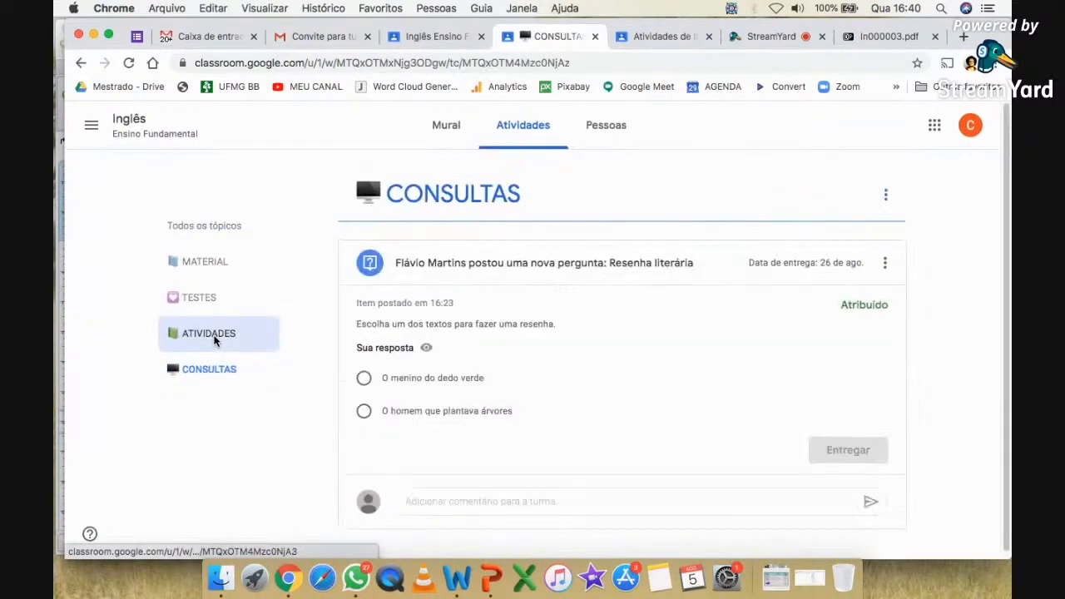
- Preview the MATERIAL topic's attachments as the student: "1º ano - ATIVIDADES.pdf", the YouTube video, the Domínio Público link and "Wanted in Rome - June 2020.pdf"
left_click(207, 264)
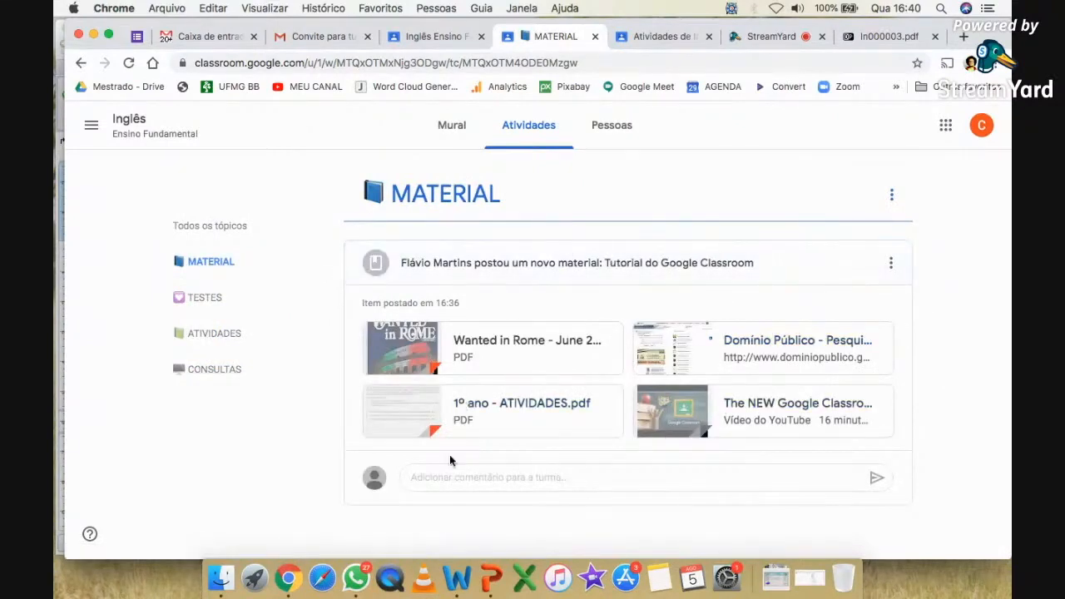
left_click(491, 413)
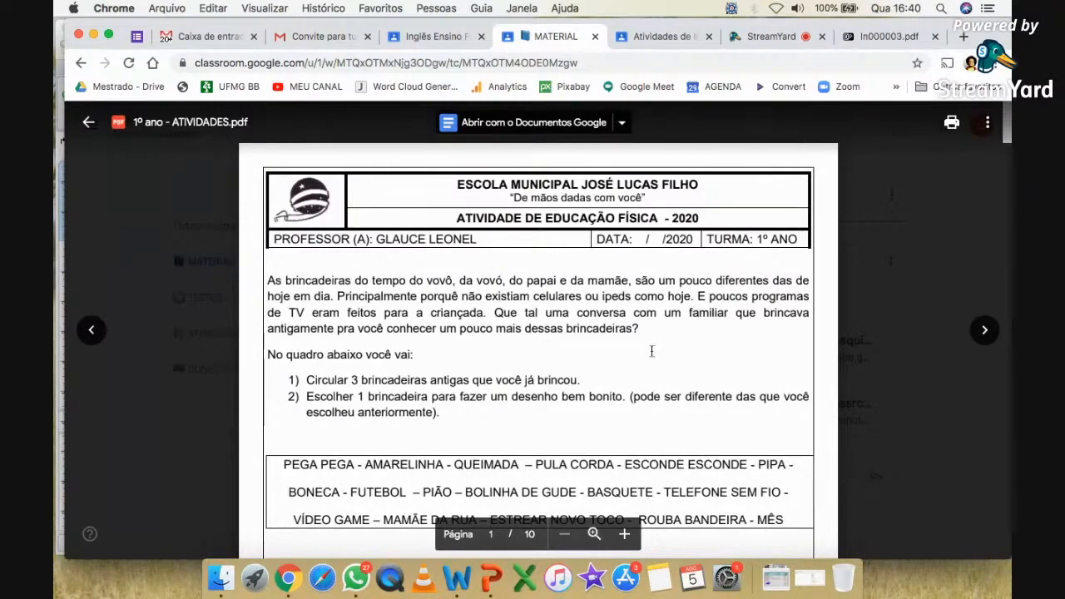
key("Escape")
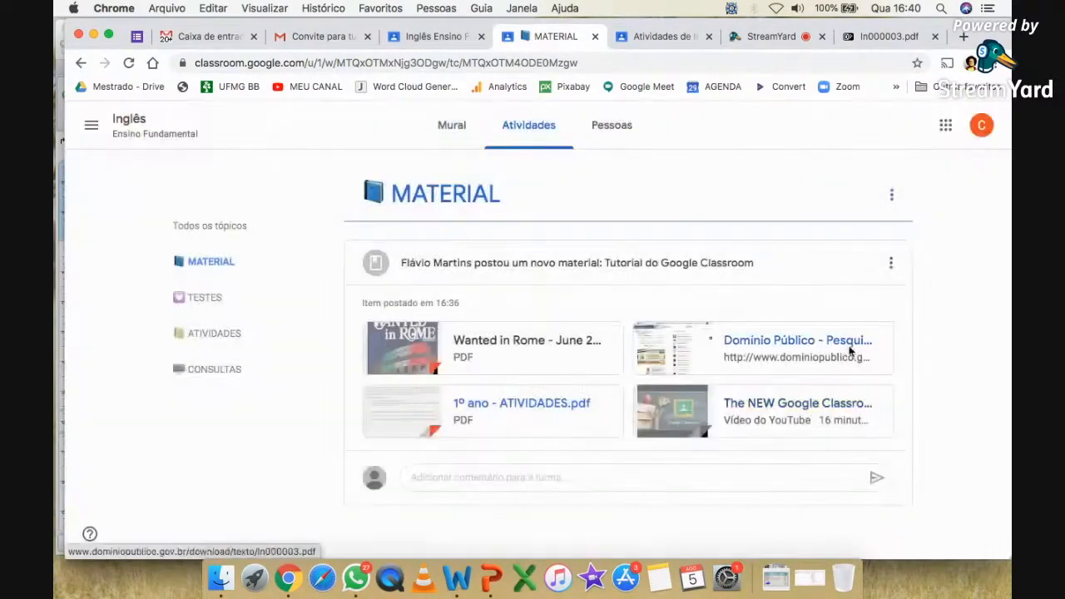
left_click(776, 406)
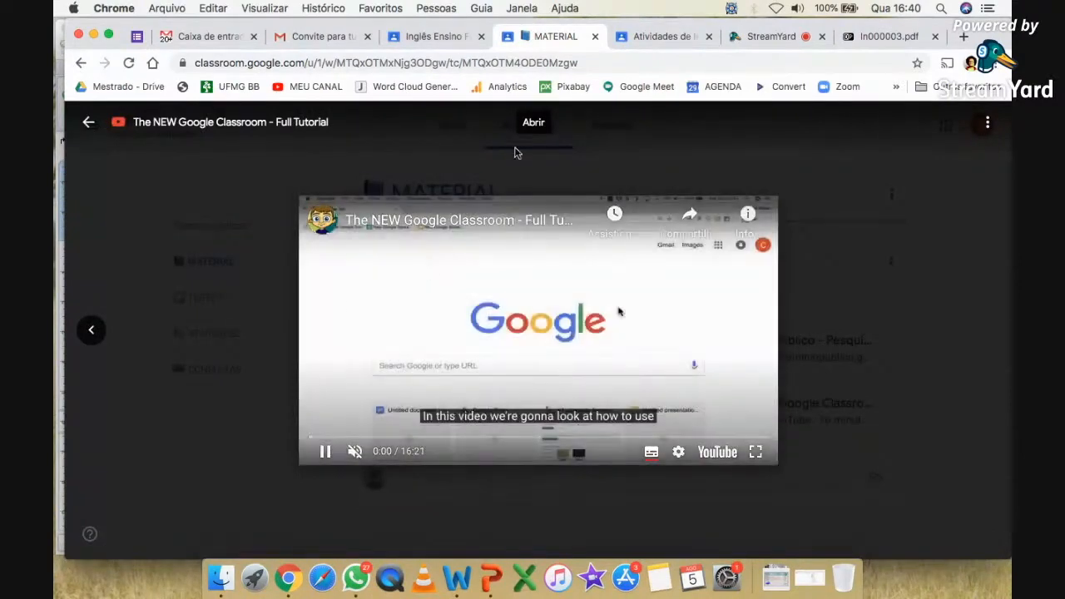
key("Escape")
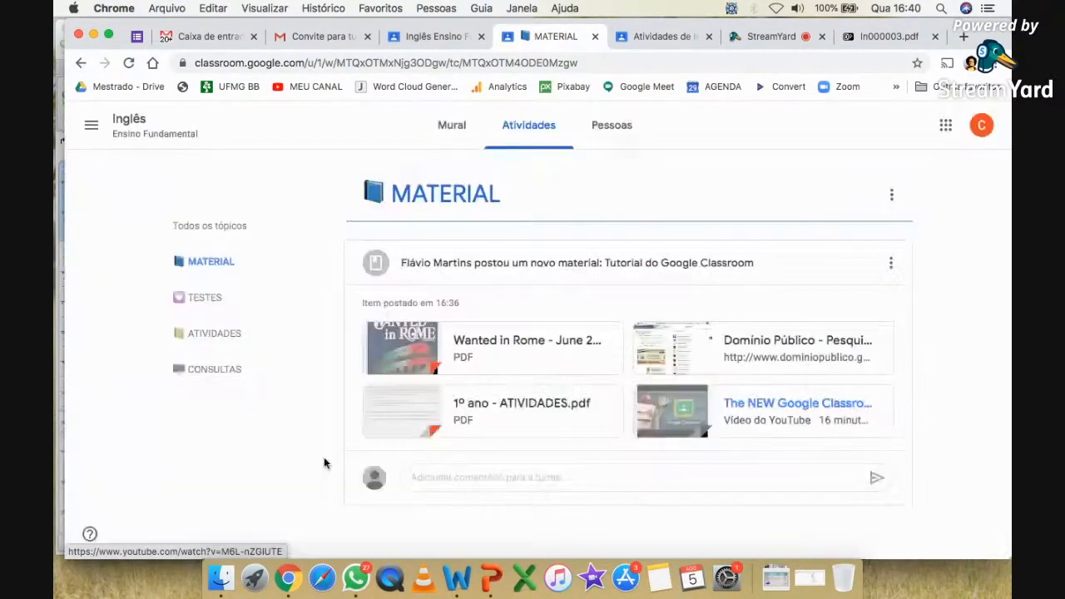
left_click(741, 341)
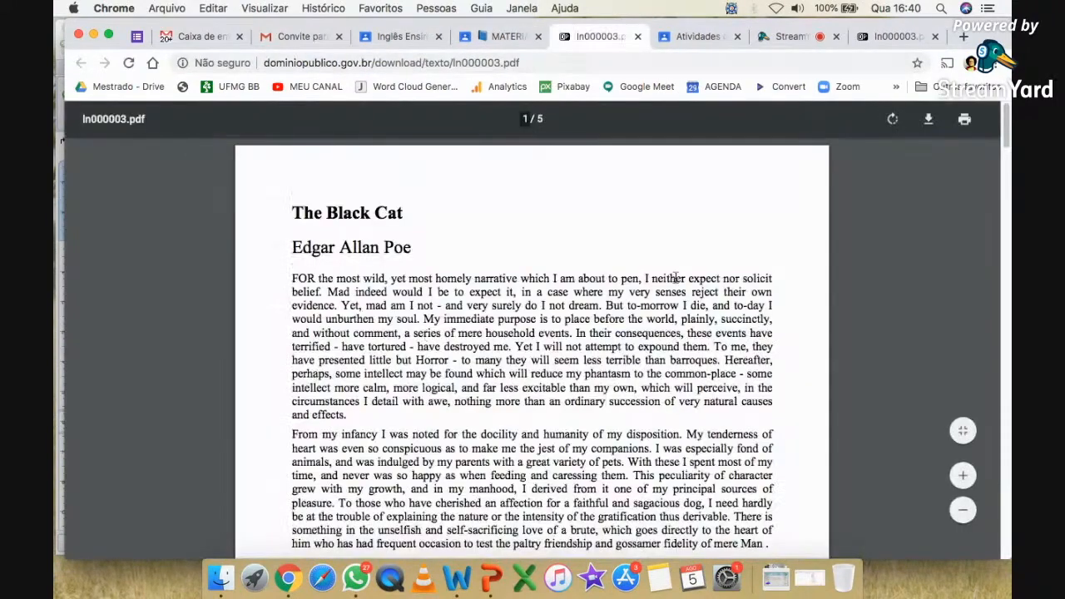
left_click(471, 37)
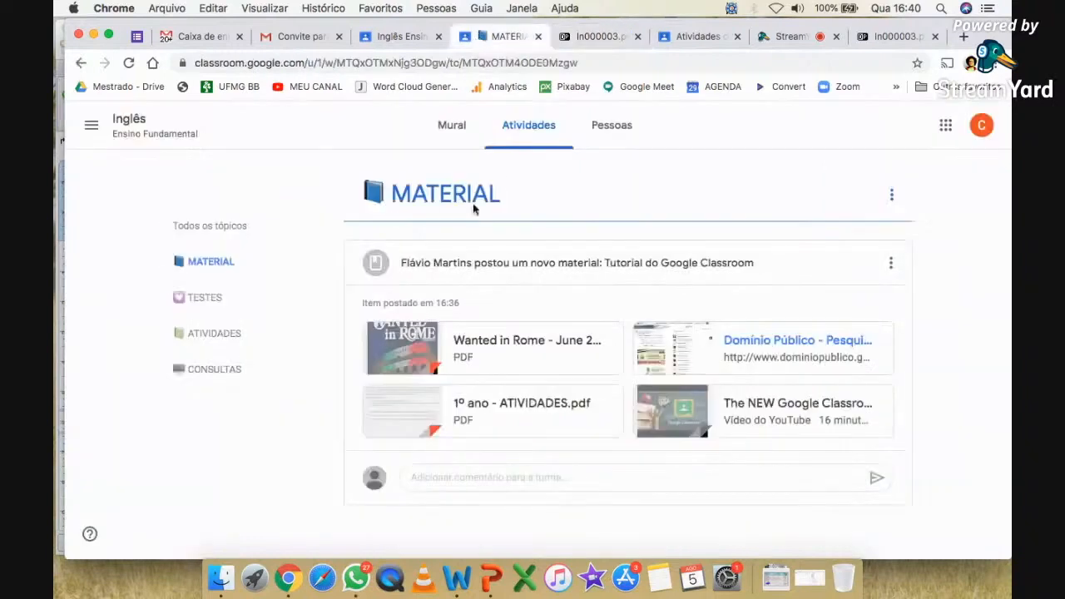
left_click(494, 353)
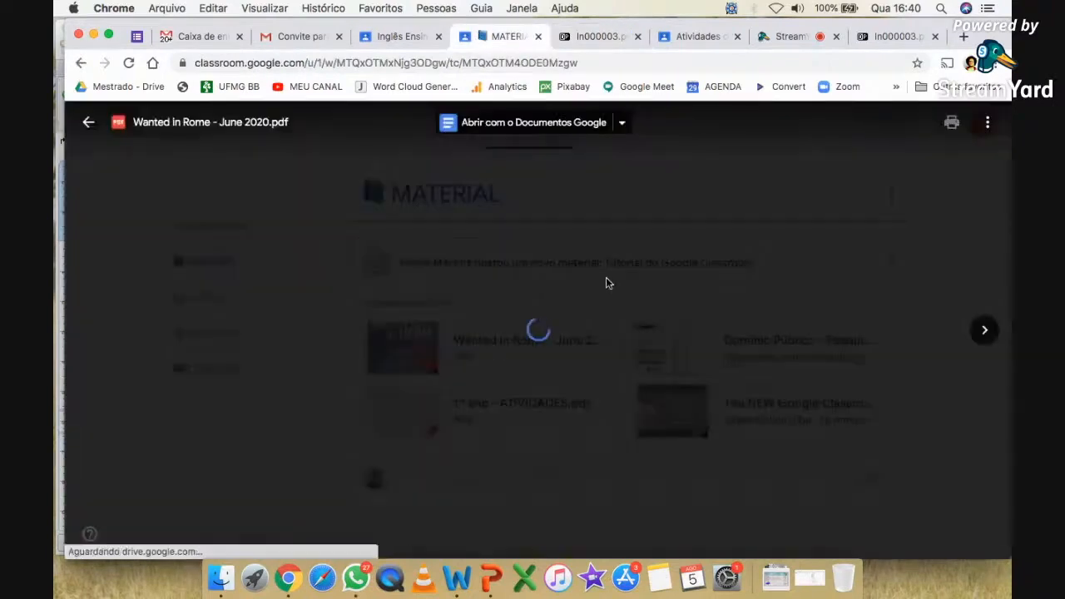
left_click(605, 277)
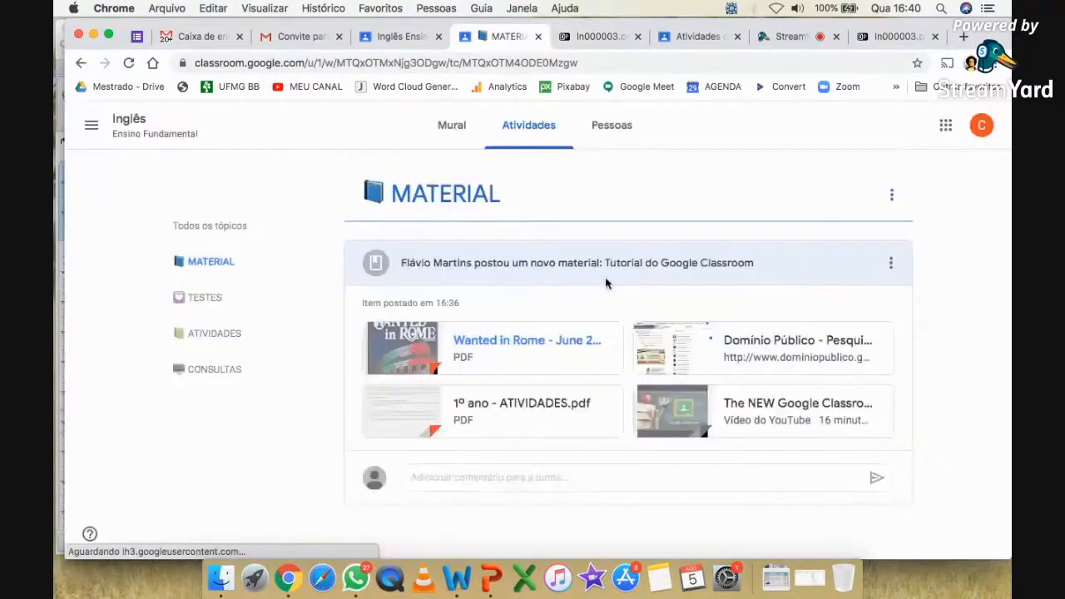
- Answer the Resenha literária question in the CONSULTAS topic with "O homem que plantava árvores" and submit it as the student
left_click(223, 297)
left_click(237, 363)
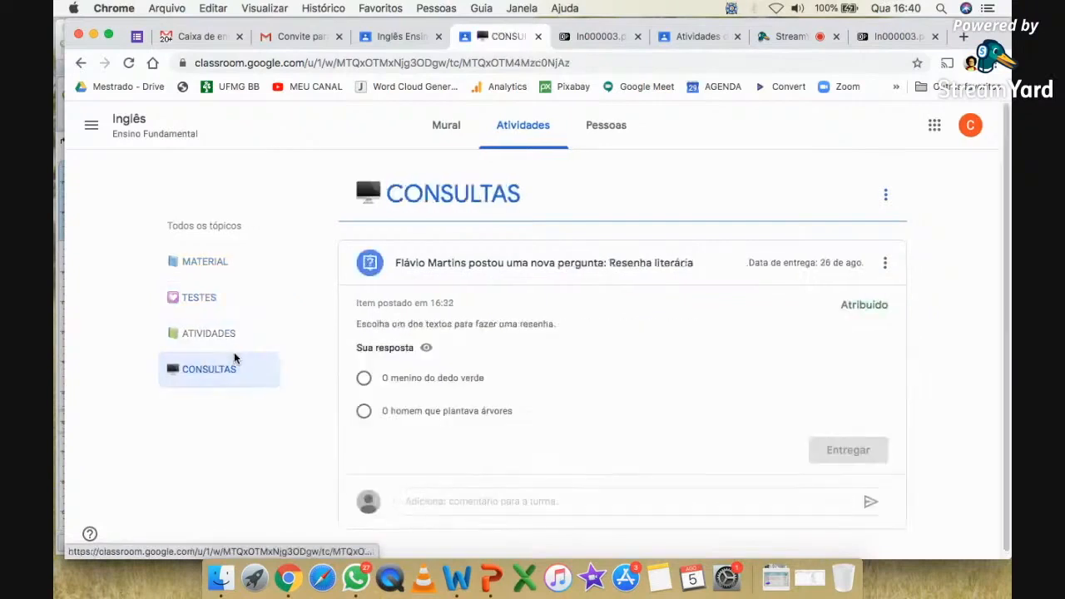
scroll(435, 385, "up", 5)
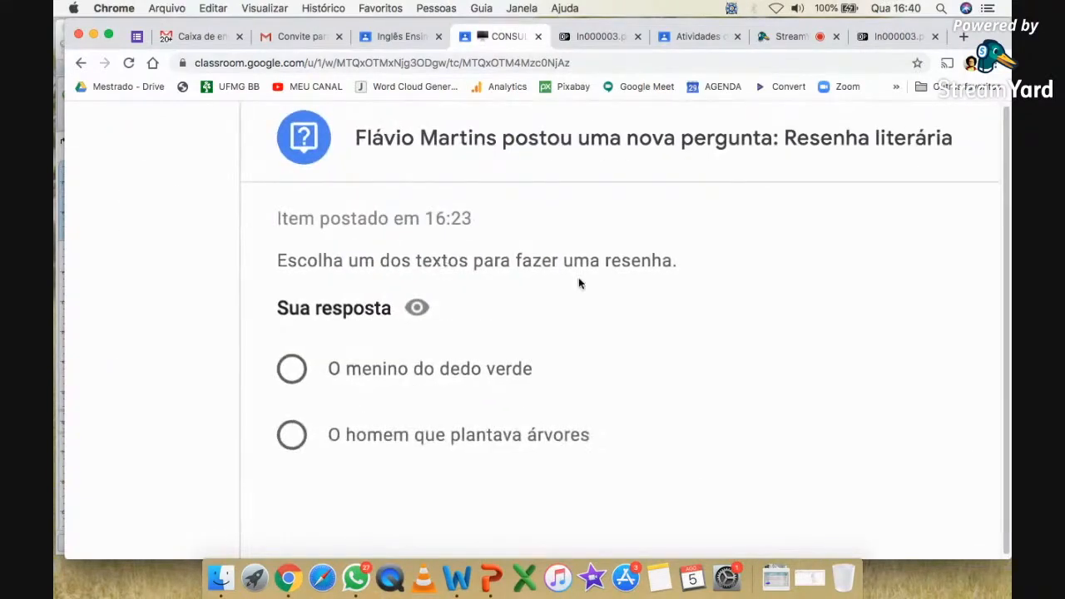
scroll(579, 284, "down", 5)
scroll(494, 350, "down", 3)
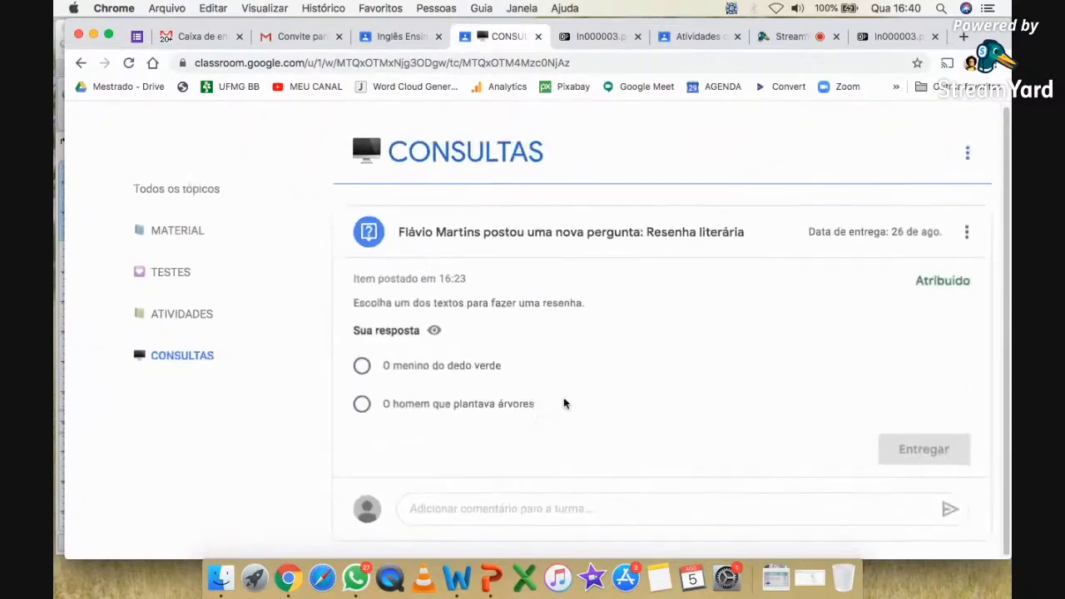
scroll(563, 400, "up", 4)
scroll(553, 401, "down", 3)
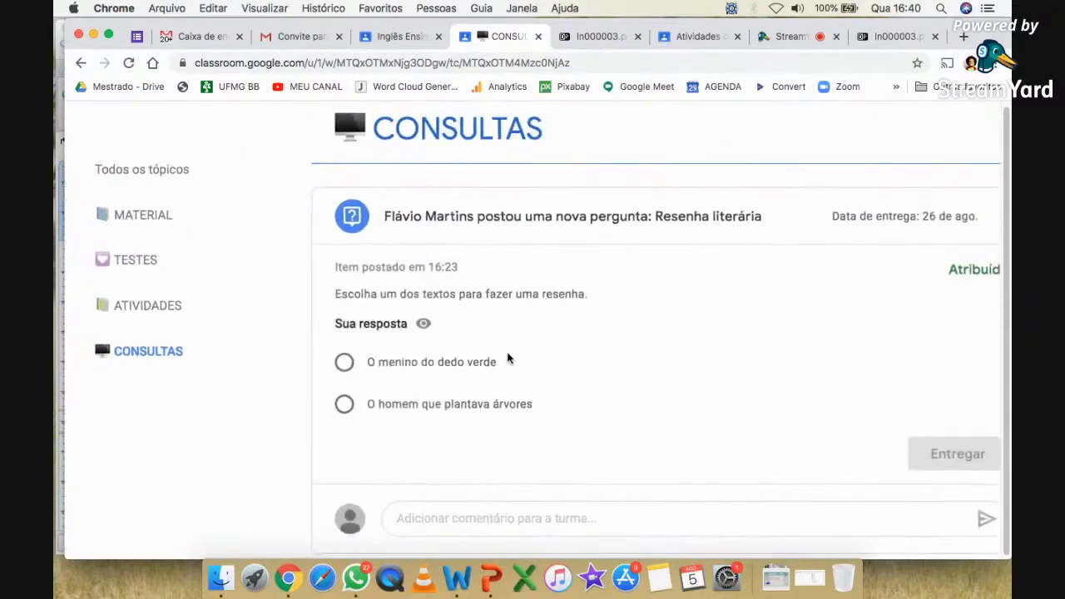
left_click(453, 408)
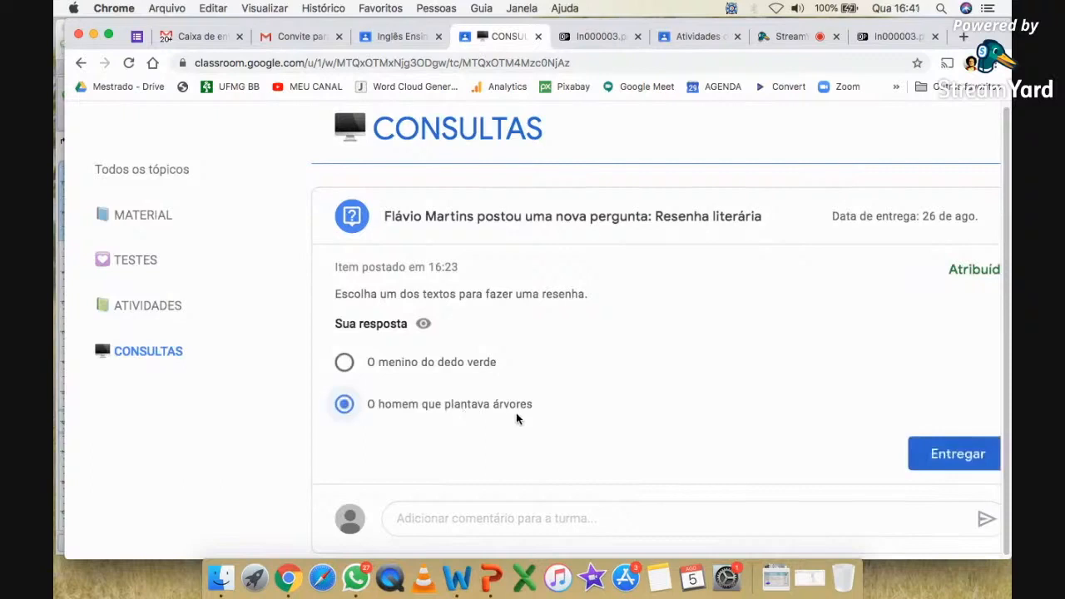
scroll(513, 384, "up", 1)
scroll(513, 385, "down", 2)
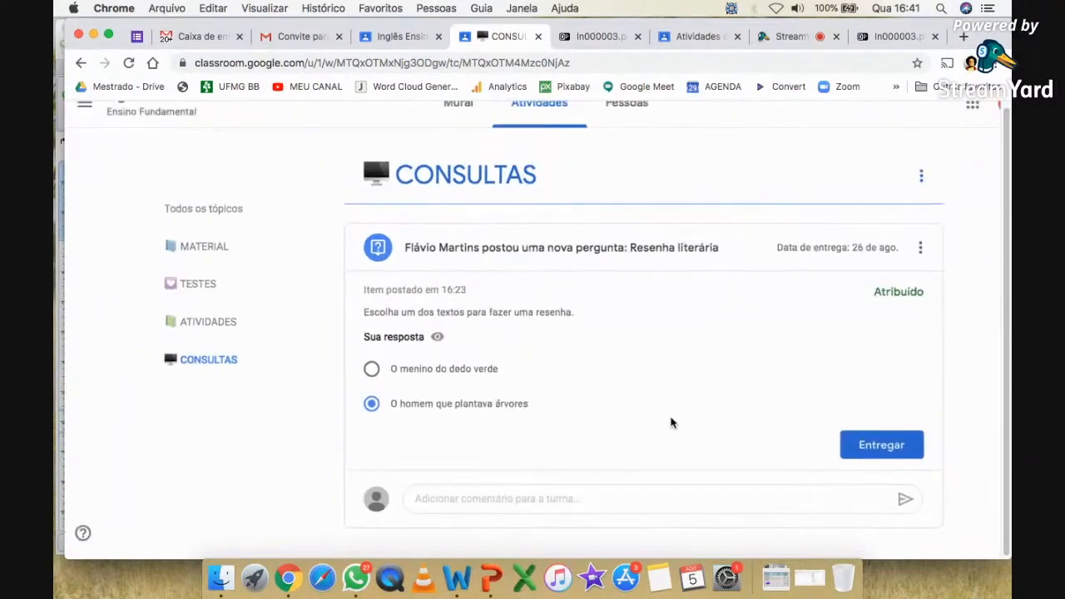
left_click(873, 443)
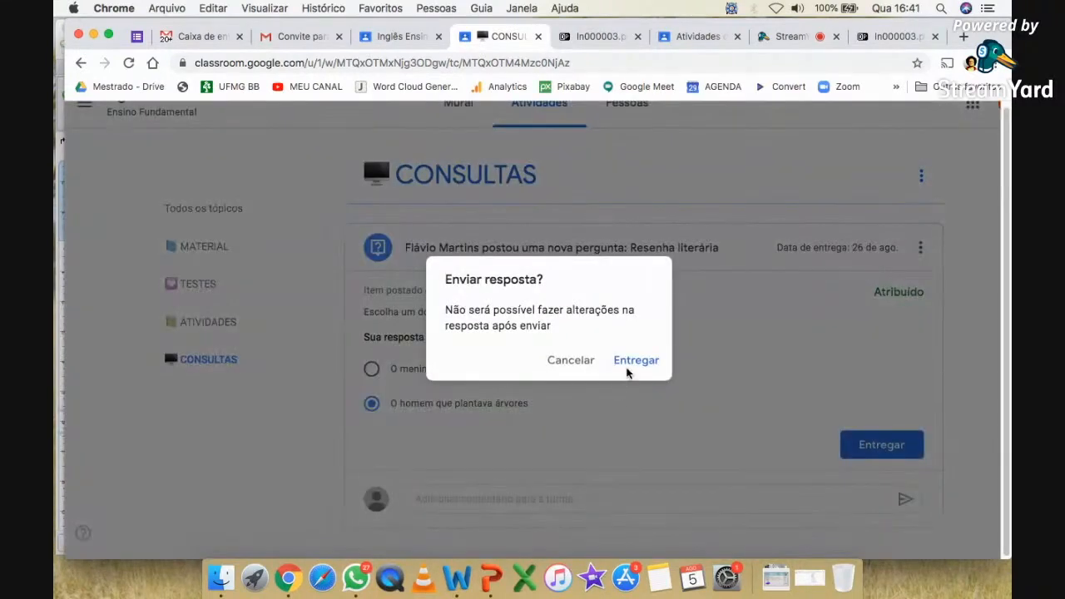
left_click(629, 364)
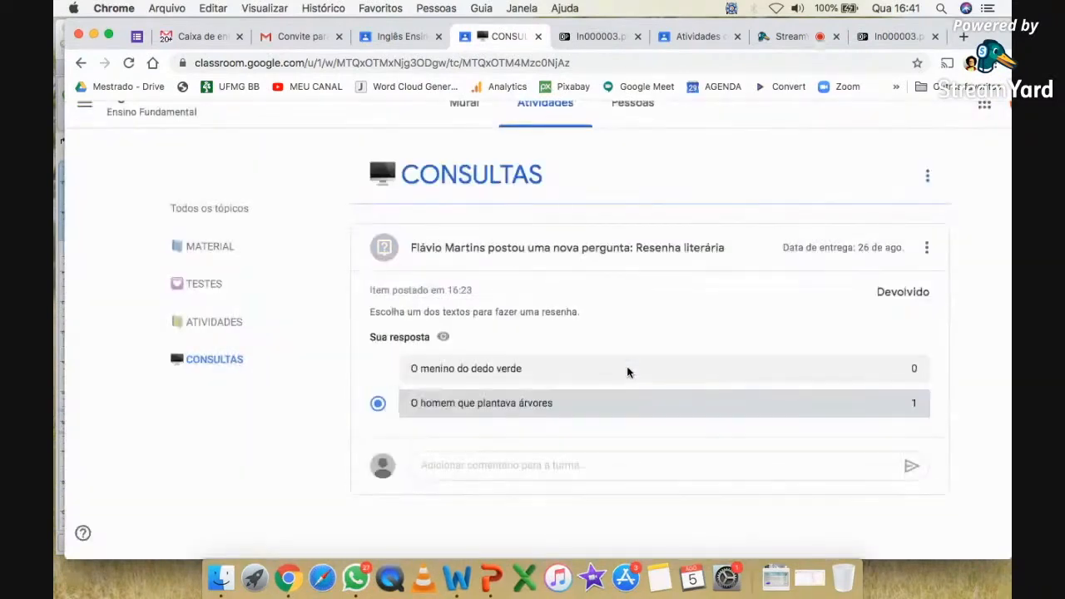
- Examine the status and the per-option vote results of the submitted Resenha literária answer in the student view
scroll(918, 306, "up", 3)
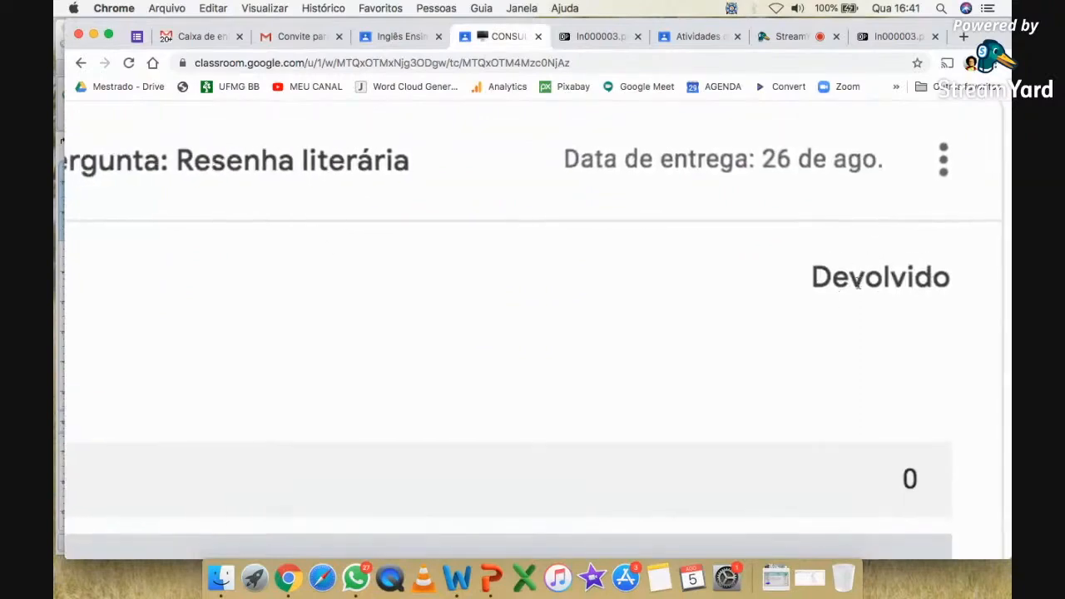
scroll(857, 283, "down", 5)
scroll(582, 452, "up", 4)
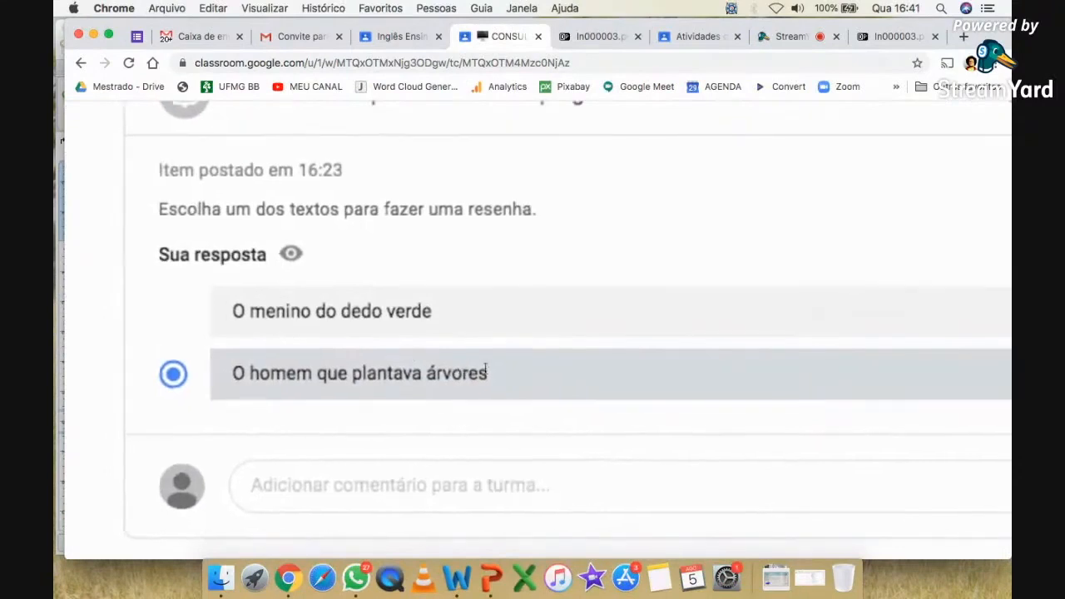
scroll(487, 372, "down", 5)
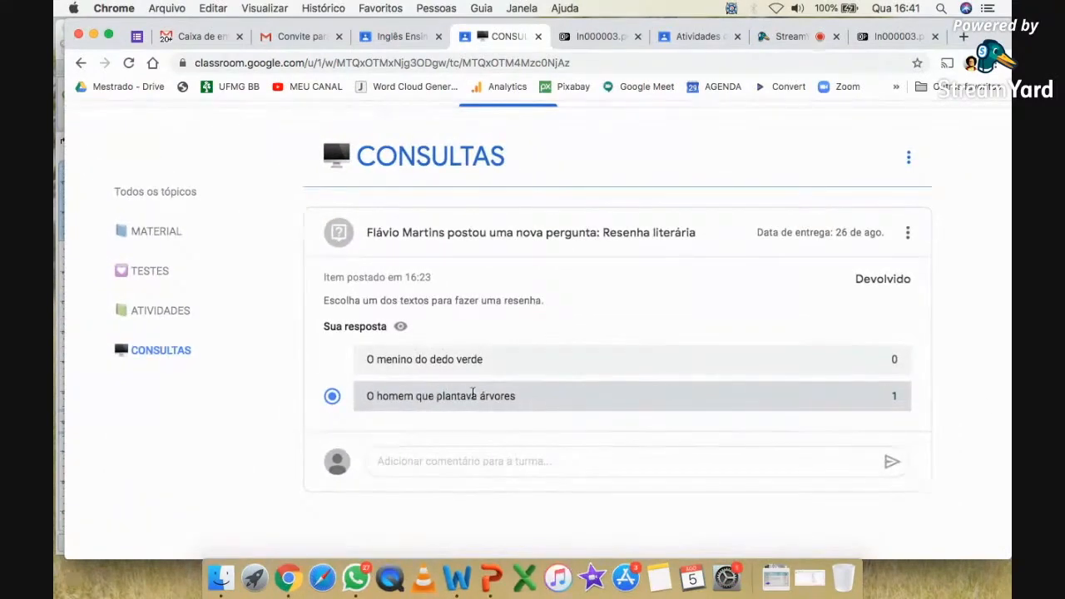
left_click_drag(453, 384, 863, 386)
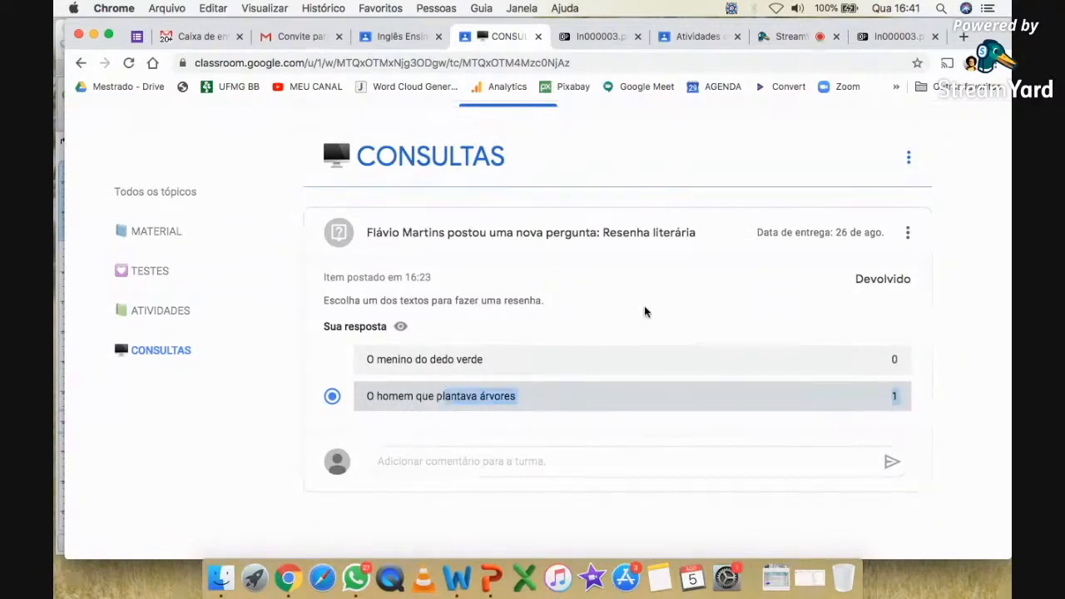
- Return to the teacher's view of the class and review the student responses to the Resenha literária question under CONSULTAS
left_click(388, 38)
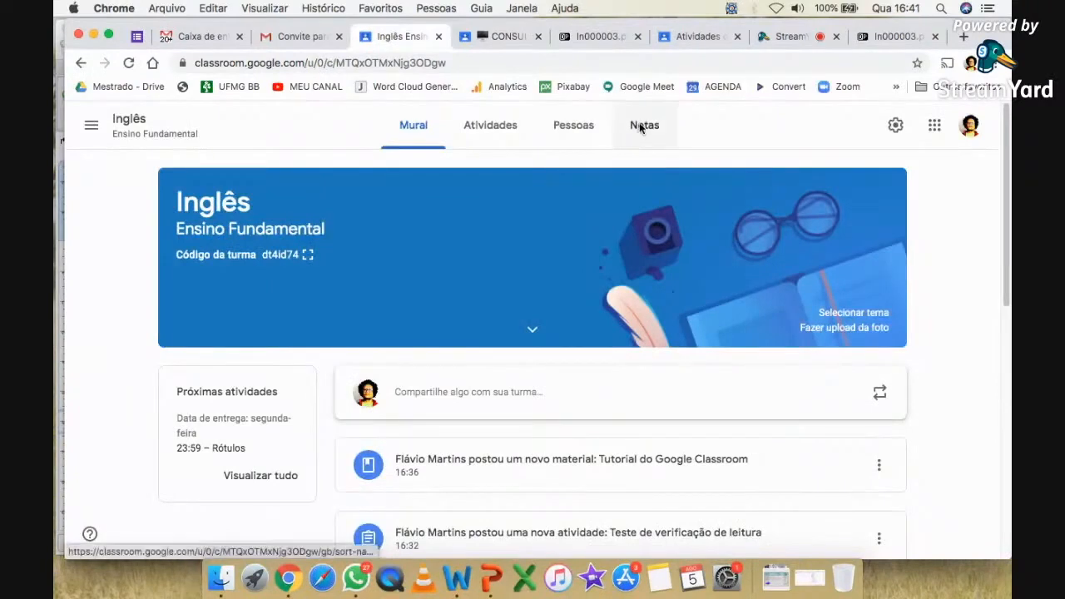
left_click(487, 123)
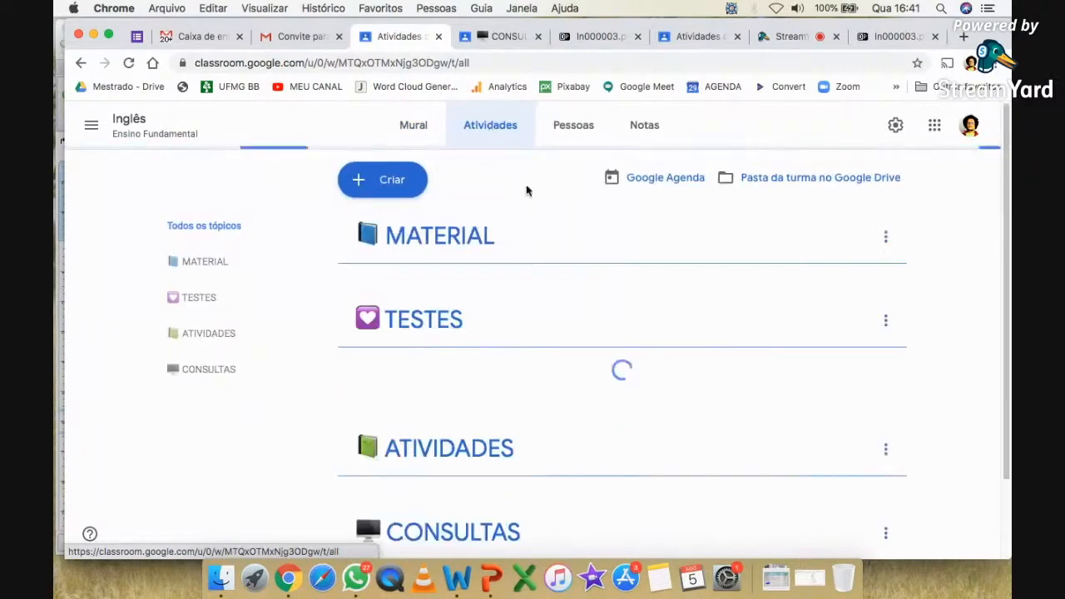
left_click(212, 368)
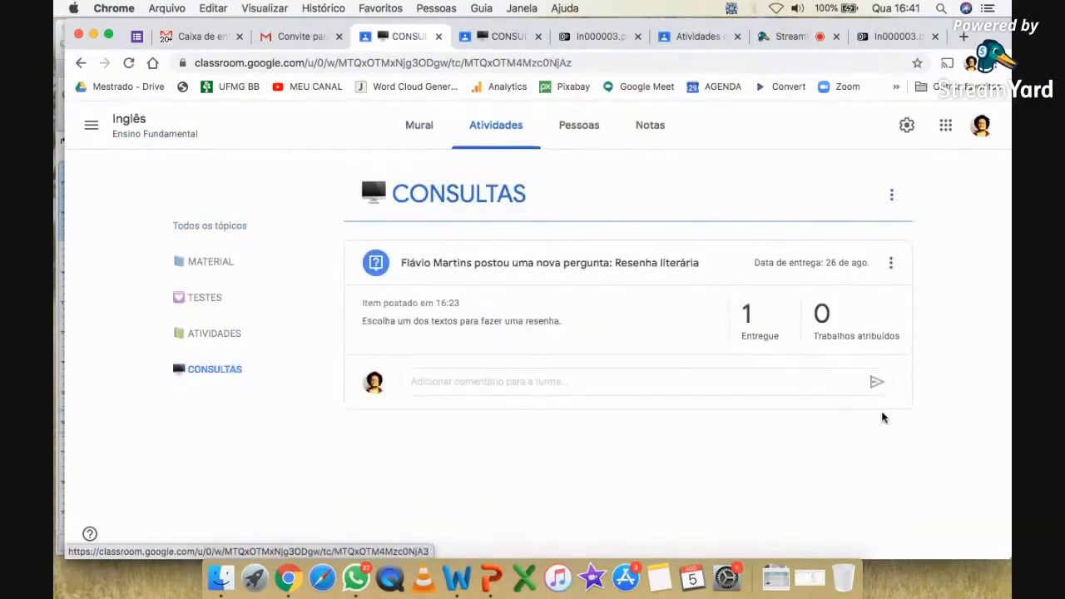
scroll(882, 418, "up", 5)
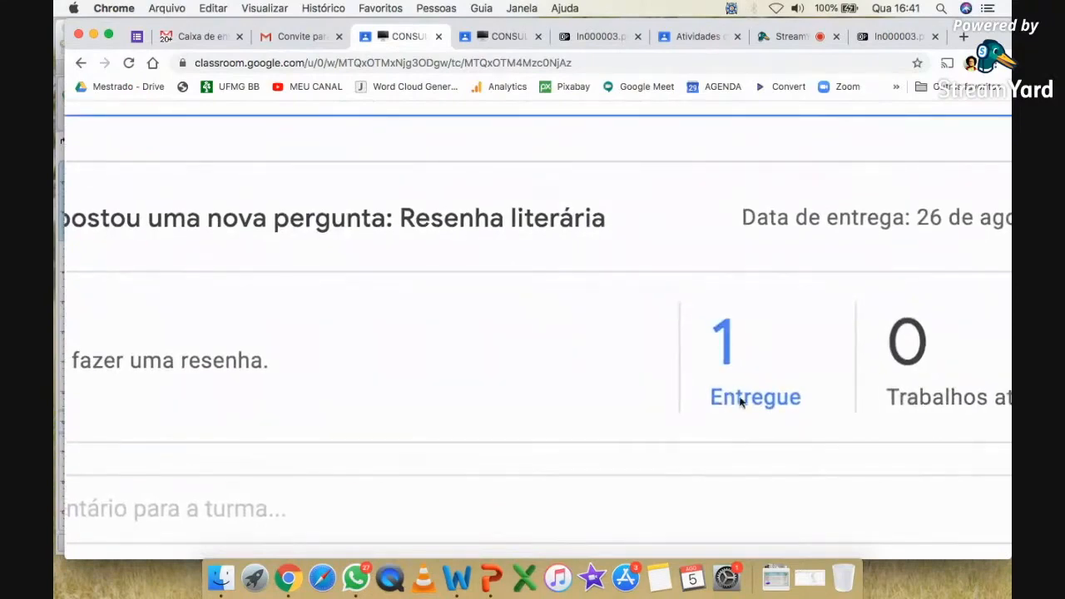
scroll(715, 349, "down", 5)
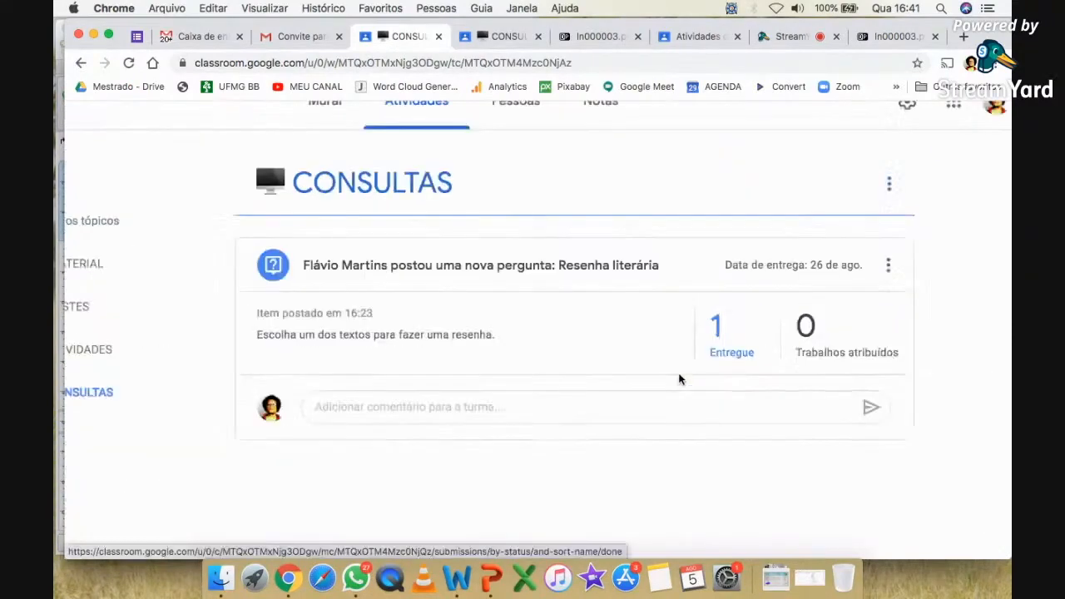
left_click(553, 265)
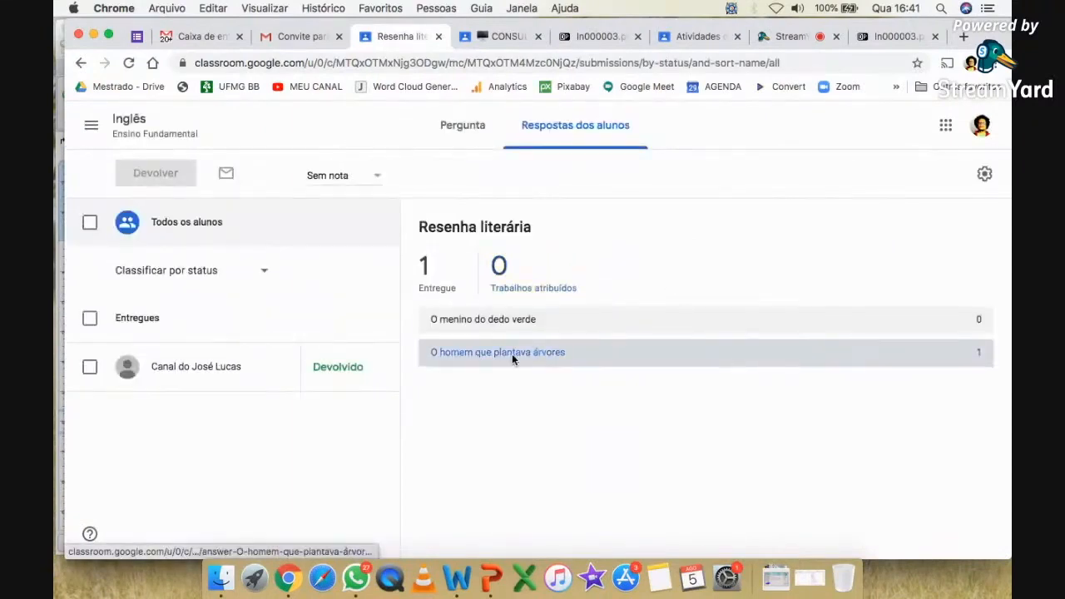
scroll(516, 365, "up", 2)
scroll(582, 366, "down", 2)
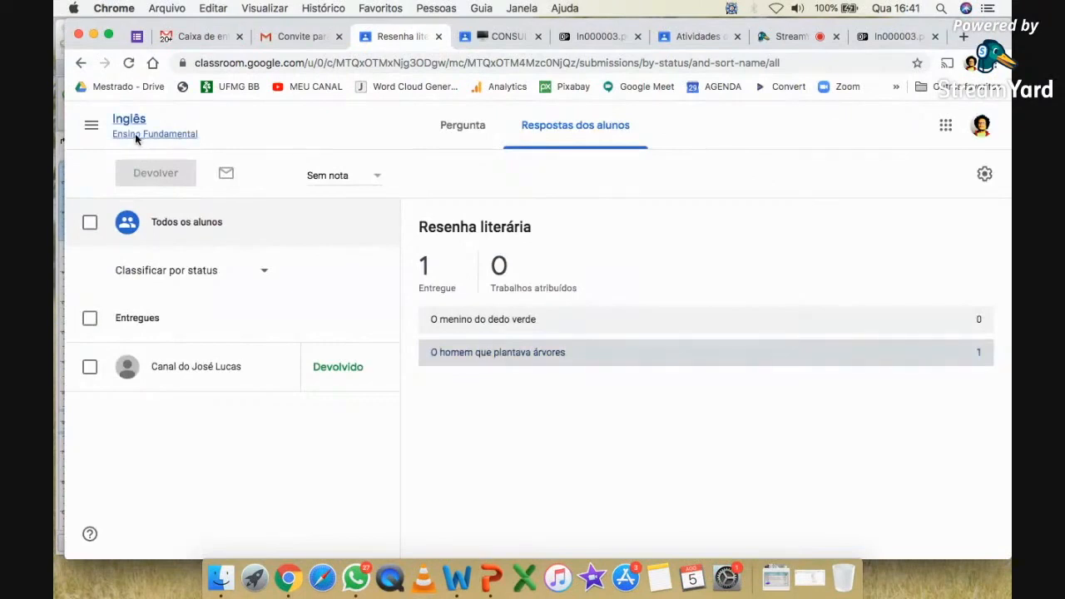
left_click(80, 64)
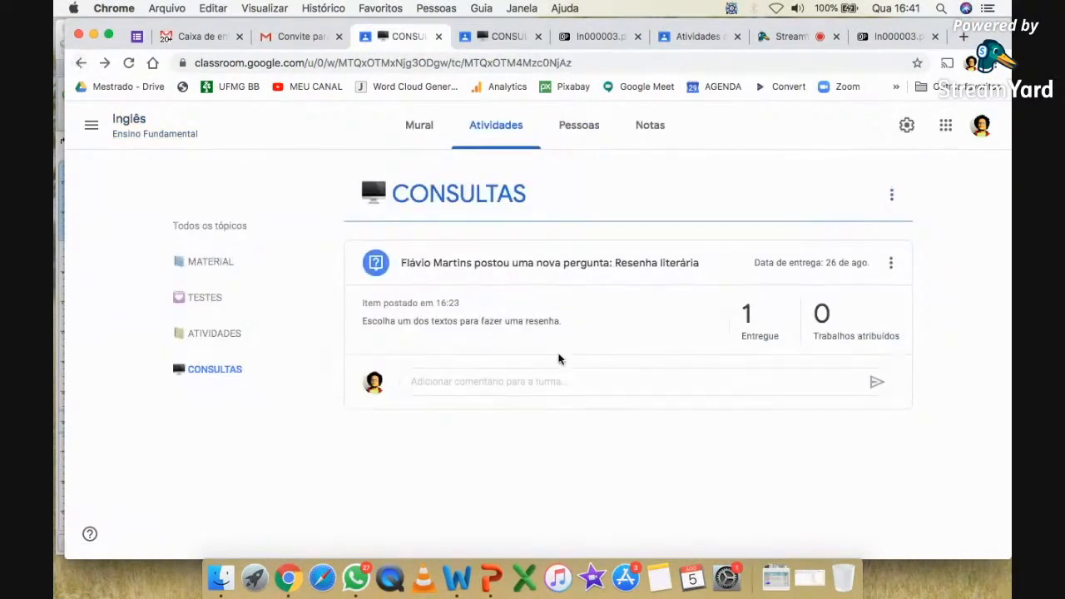
left_click(81, 63)
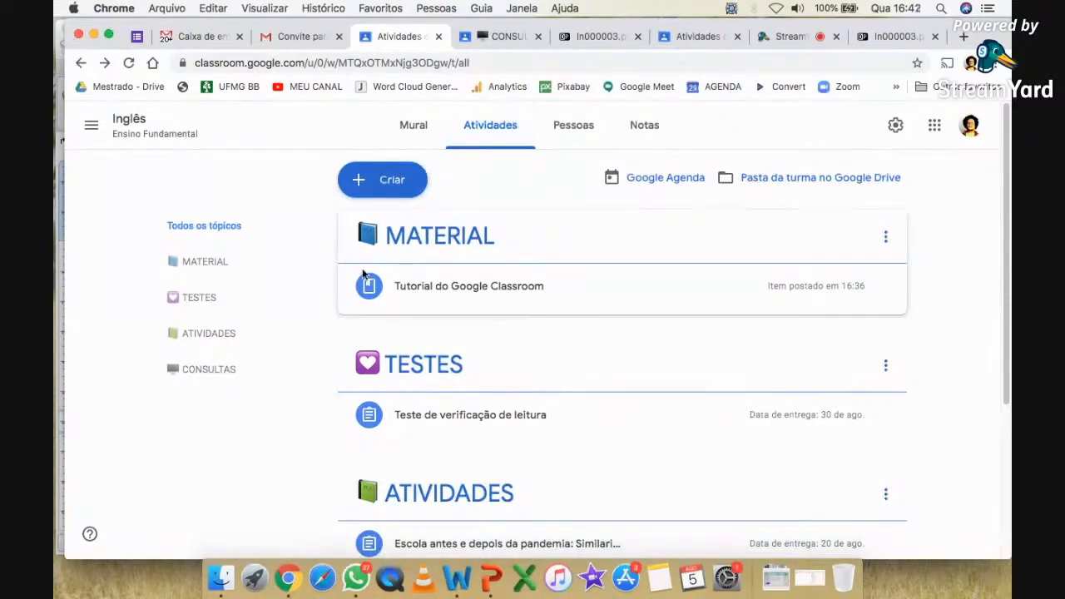
- Review the class's student list as the teacher and view the enrolled student's individual page
left_click(562, 125)
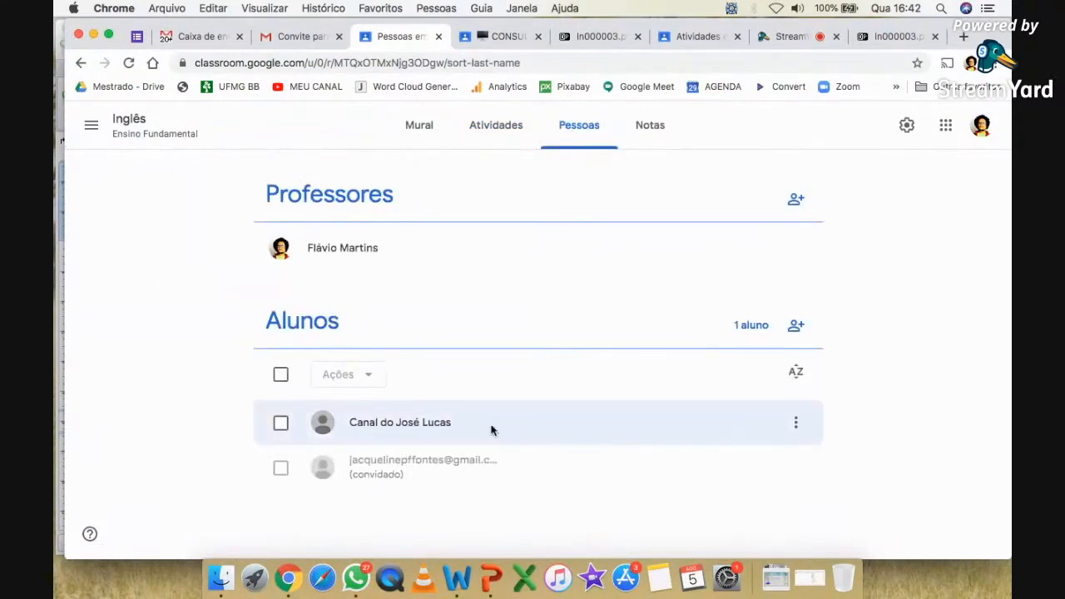
scroll(421, 501, "up", 4)
scroll(417, 499, "up", 2)
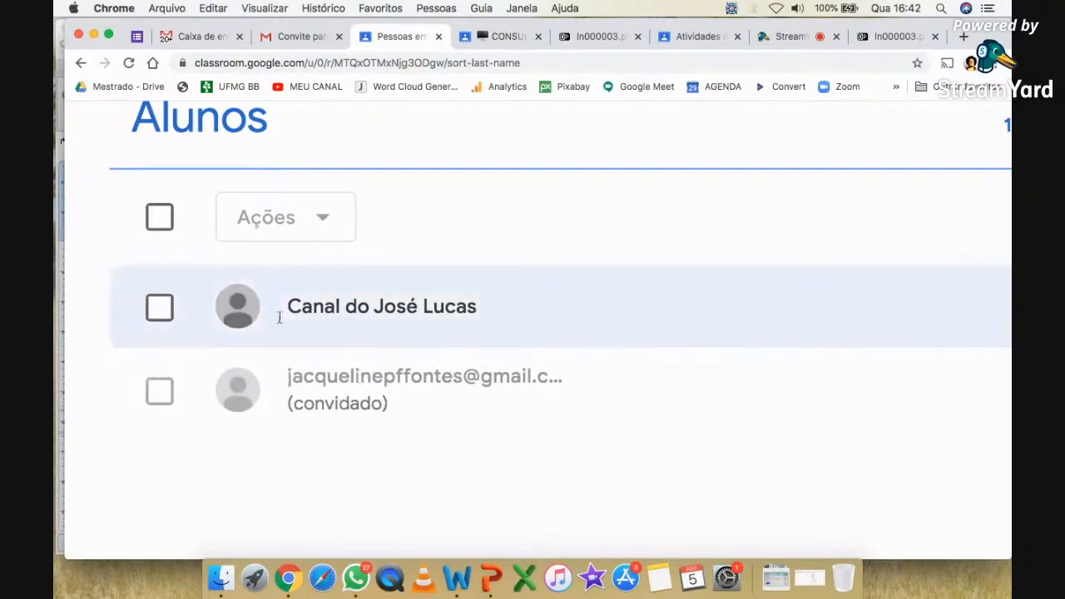
left_click_drag(287, 309, 488, 309)
left_click(493, 309)
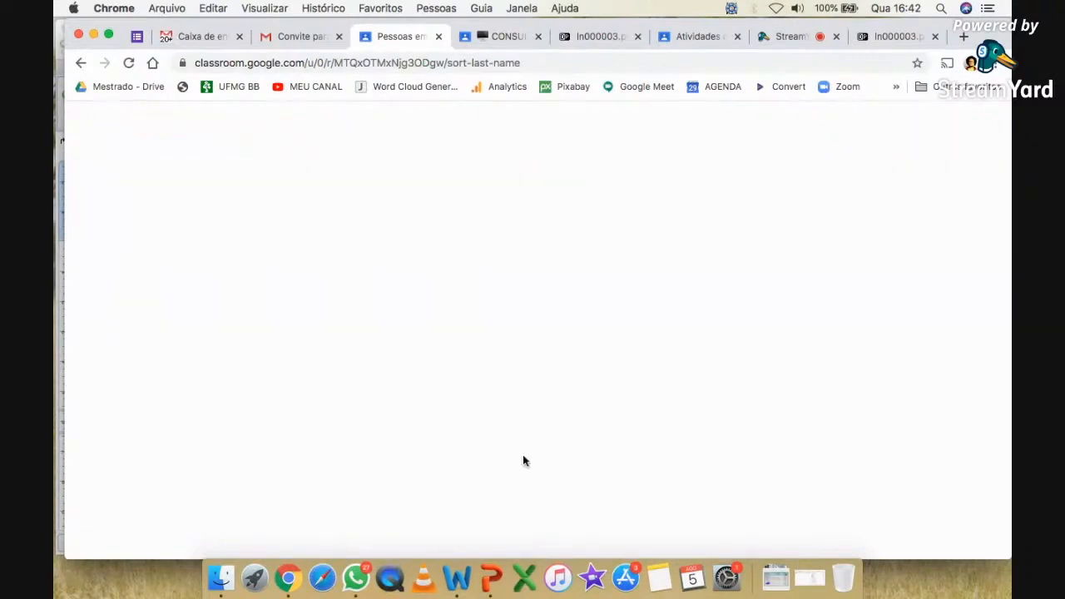
left_click(81, 63)
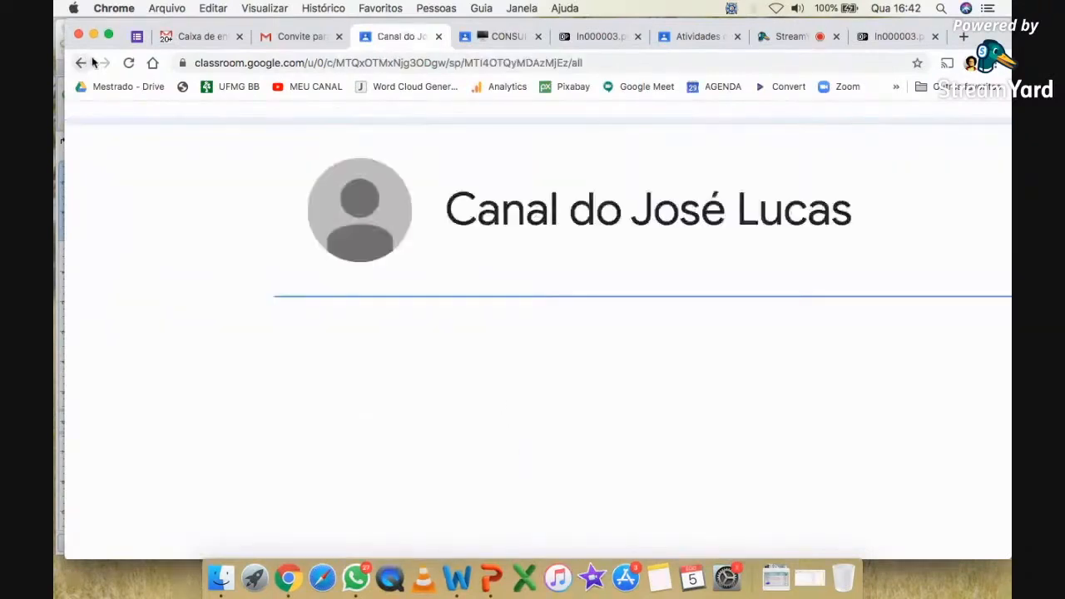
scroll(466, 350, "down", 5)
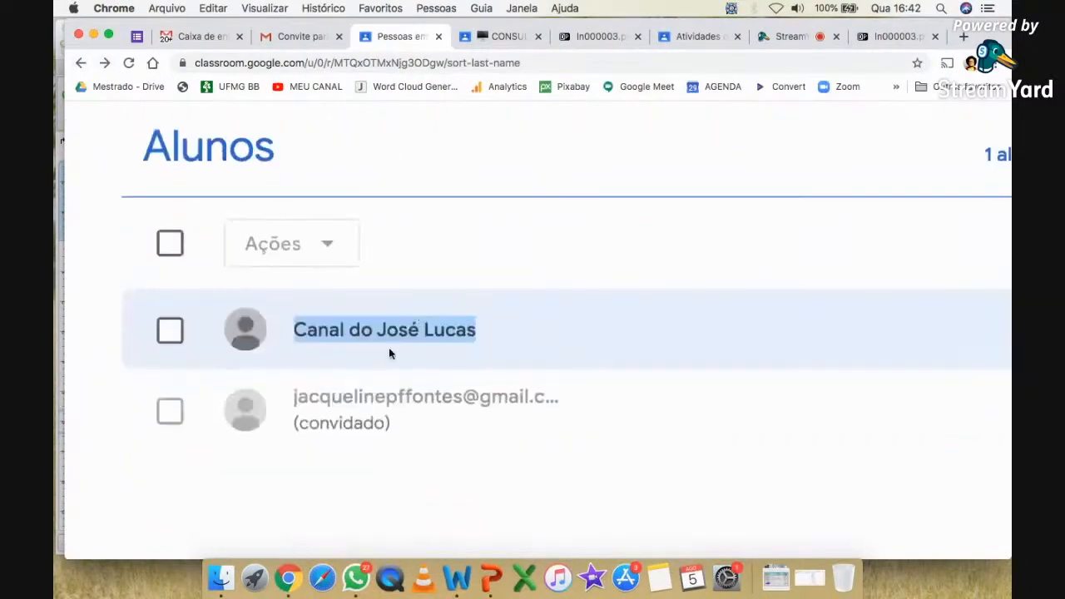
- Select all students in the class list and view the bulk actions available for them
left_click(168, 238)
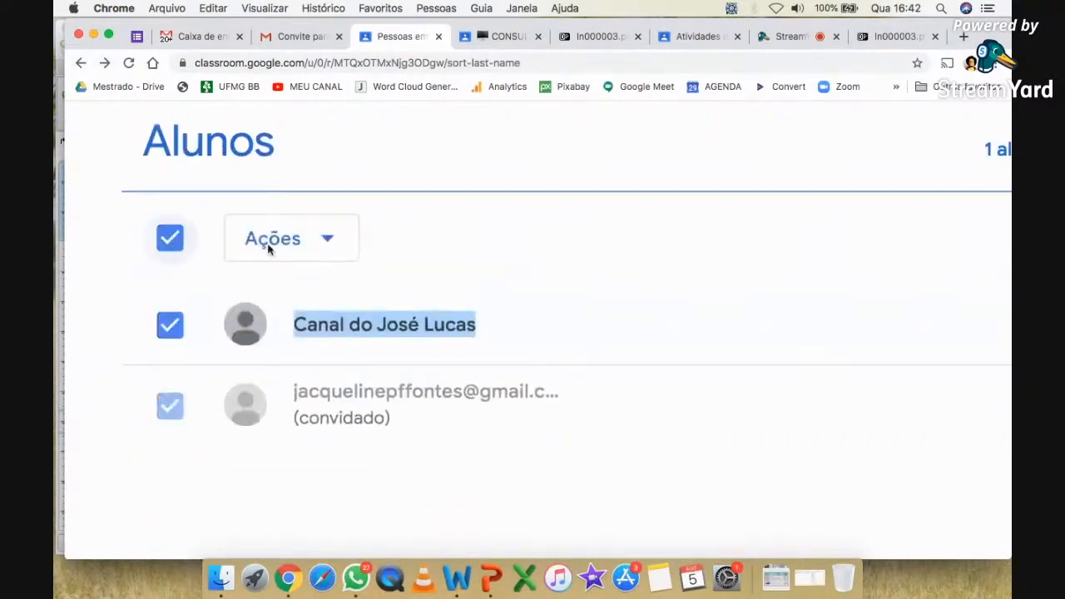
left_click(327, 237)
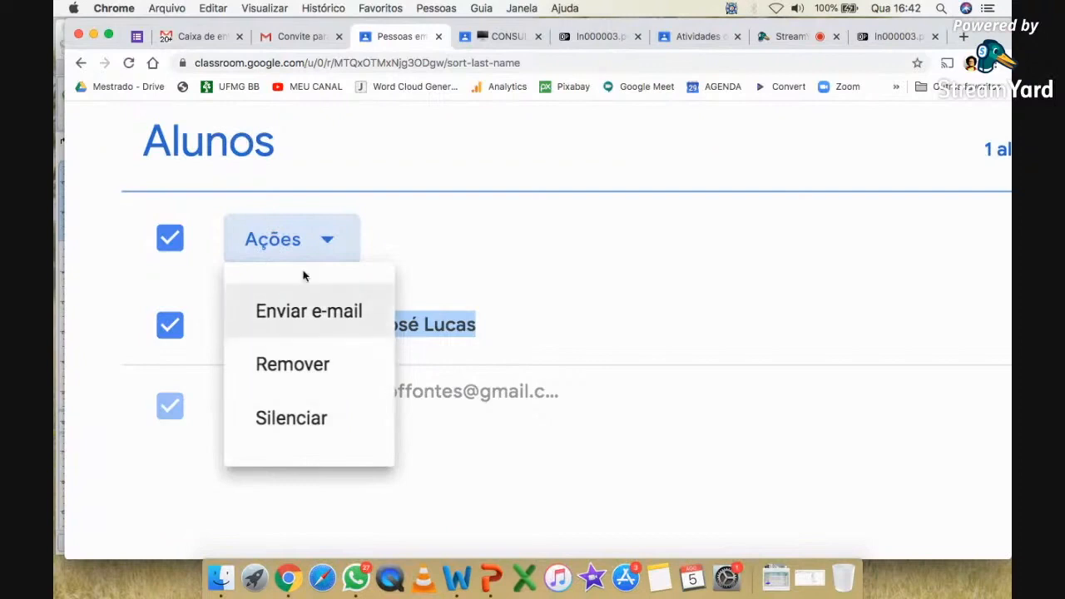
left_click(411, 221)
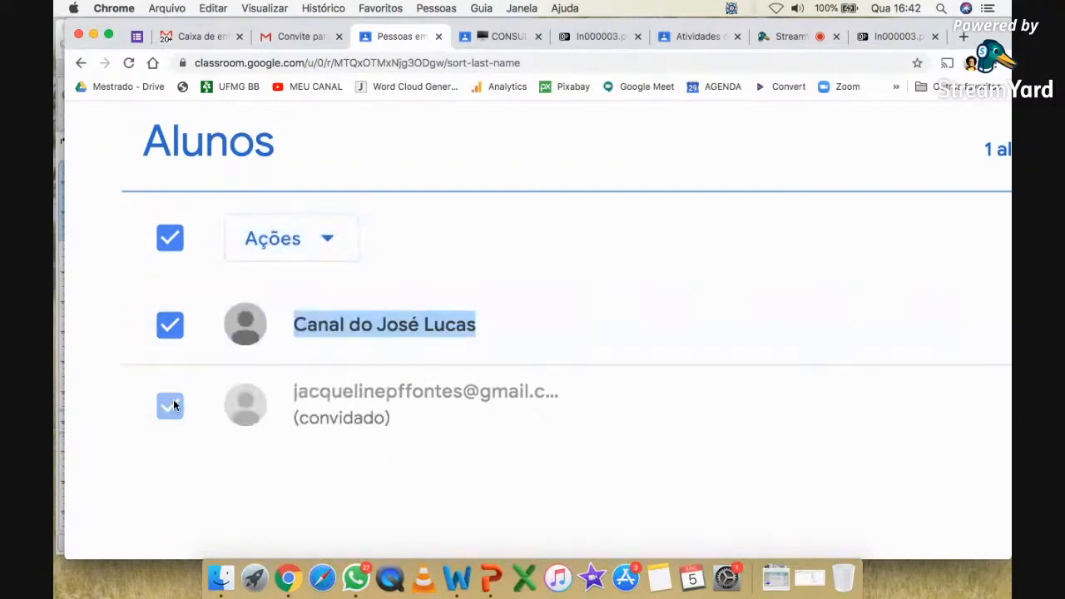
left_click(170, 325)
left_click(170, 325)
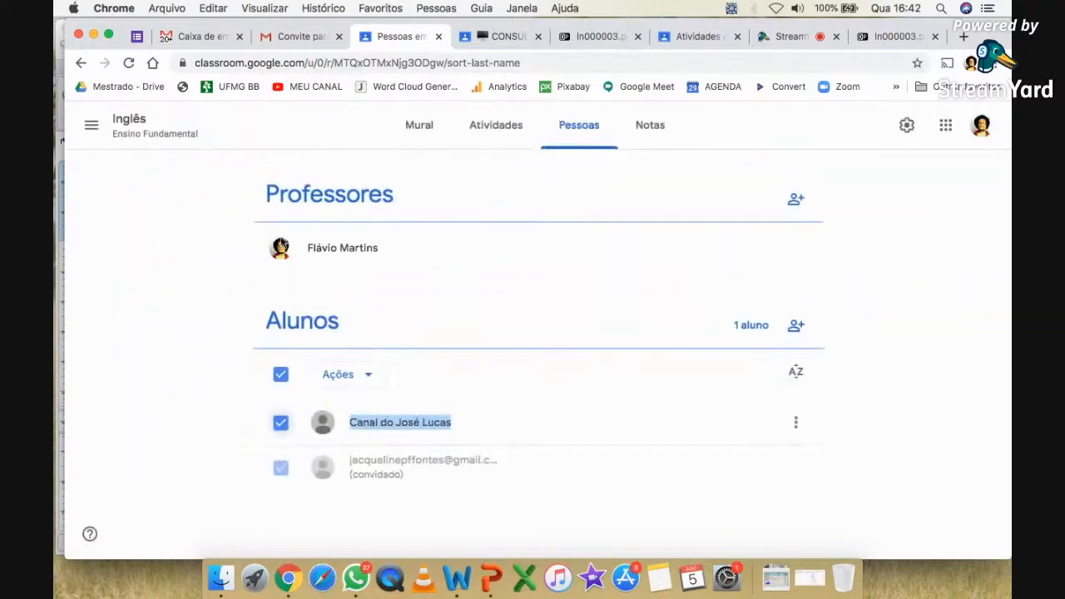
- Check the student work for "Escola antes e depois da pandemia: Similaridades e diferenças" in the ATIVIDADES topic
left_click(496, 123)
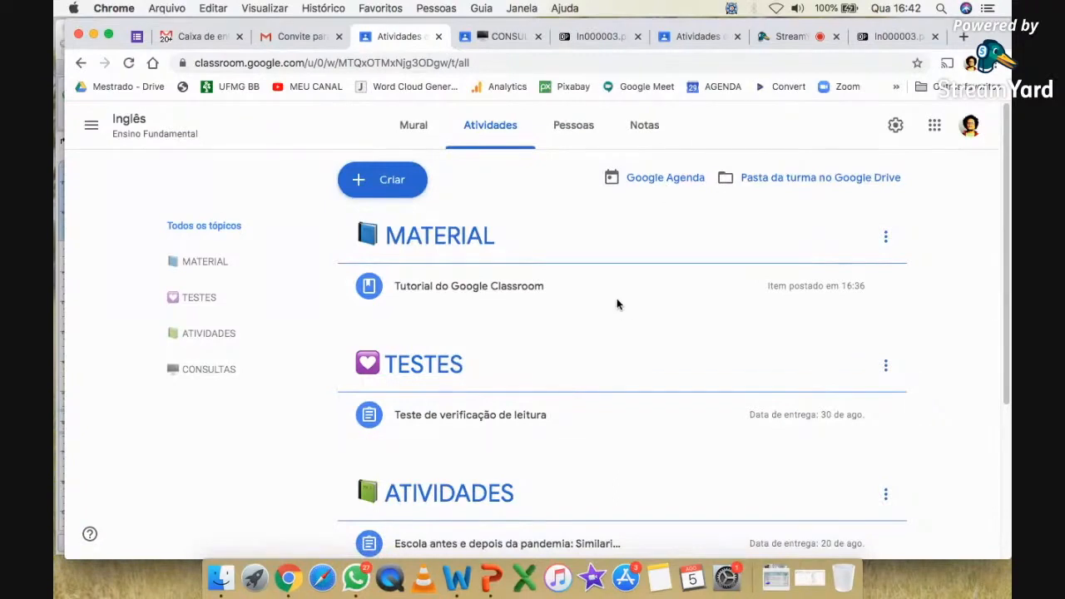
left_click(226, 332)
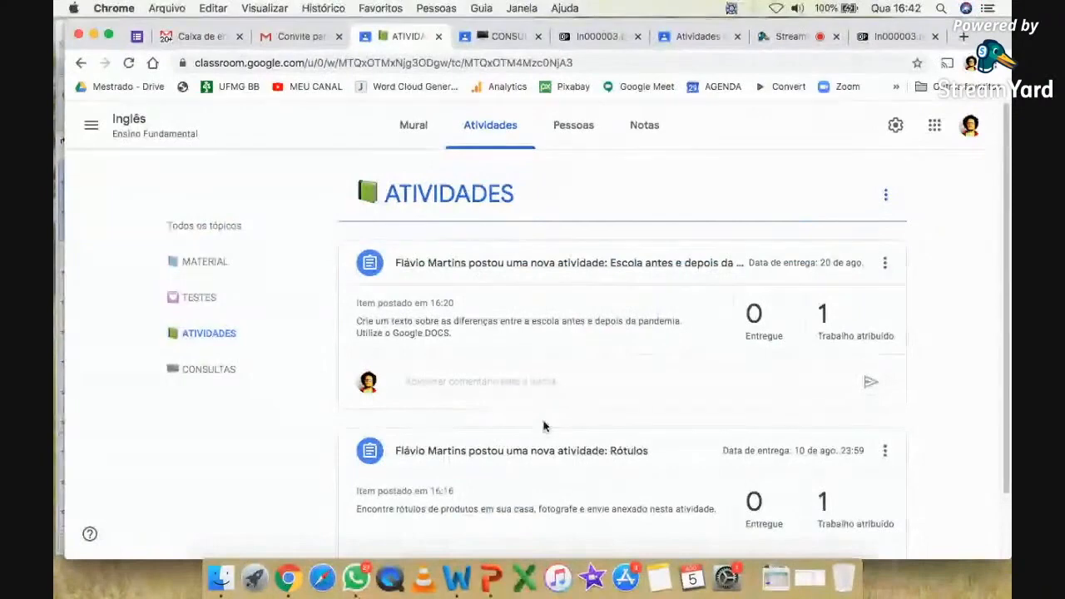
left_click(612, 262)
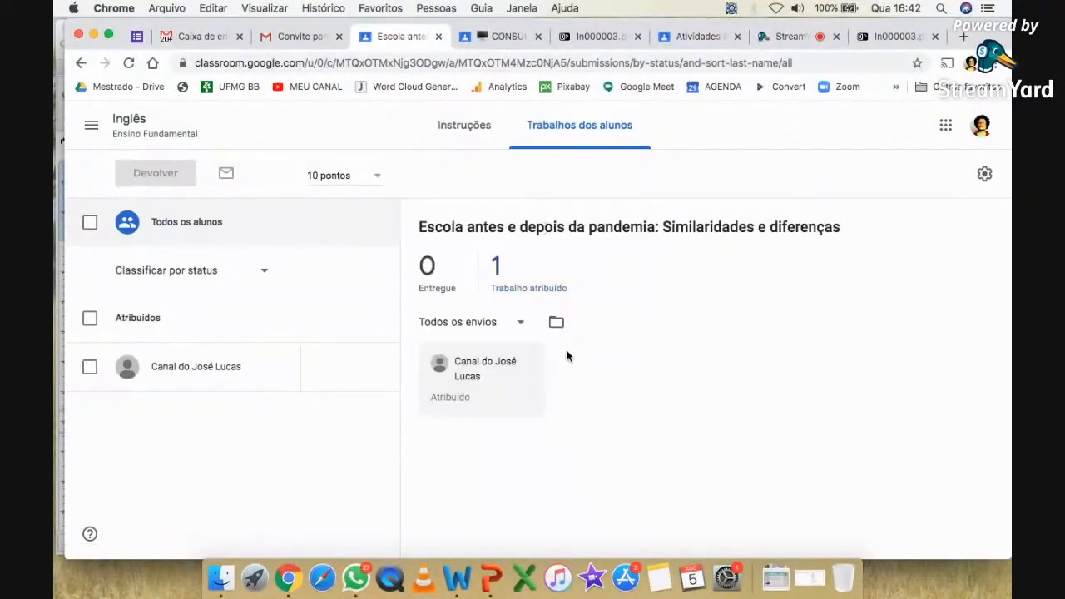
left_click(80, 62)
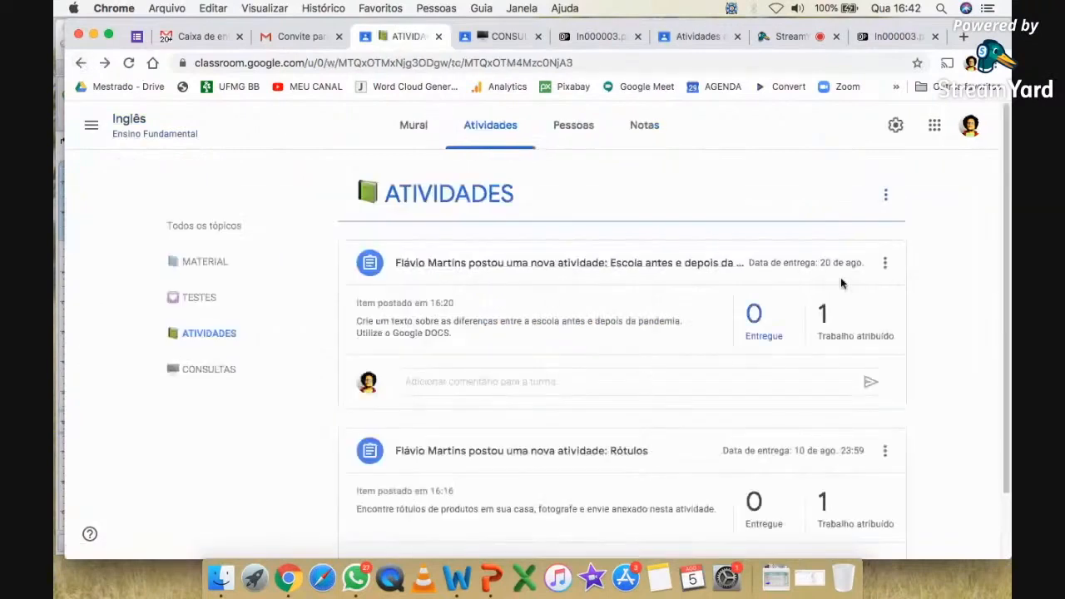
- Open the "Escola antes e depois da pandemia: Similaridades e diferenças" assignment for editing, unassign the student and restore all students as recipients
left_click(885, 264)
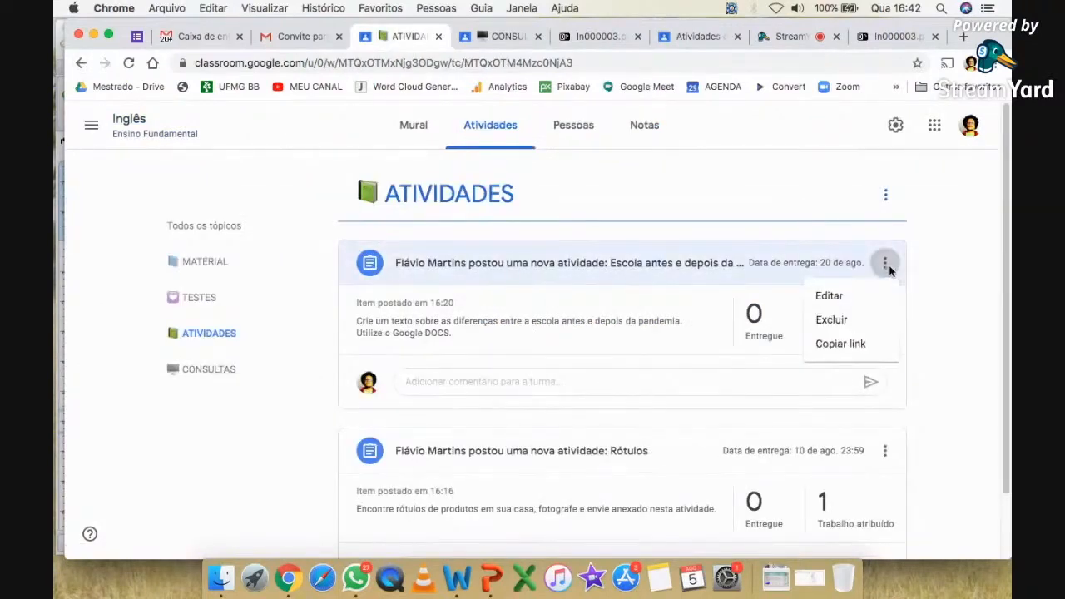
left_click(837, 297)
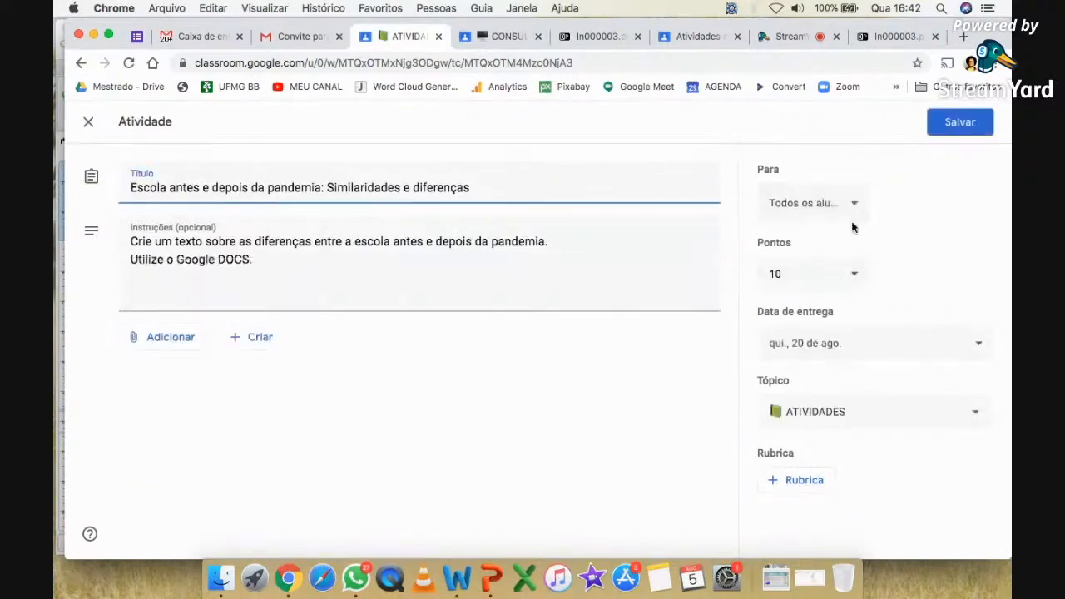
left_click(851, 203)
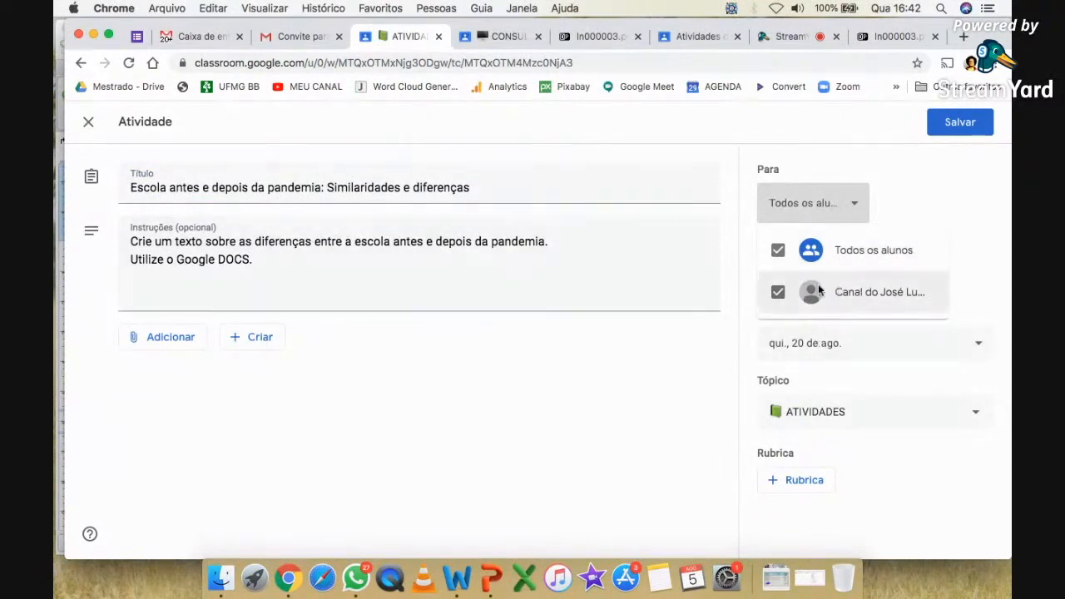
left_click(779, 291)
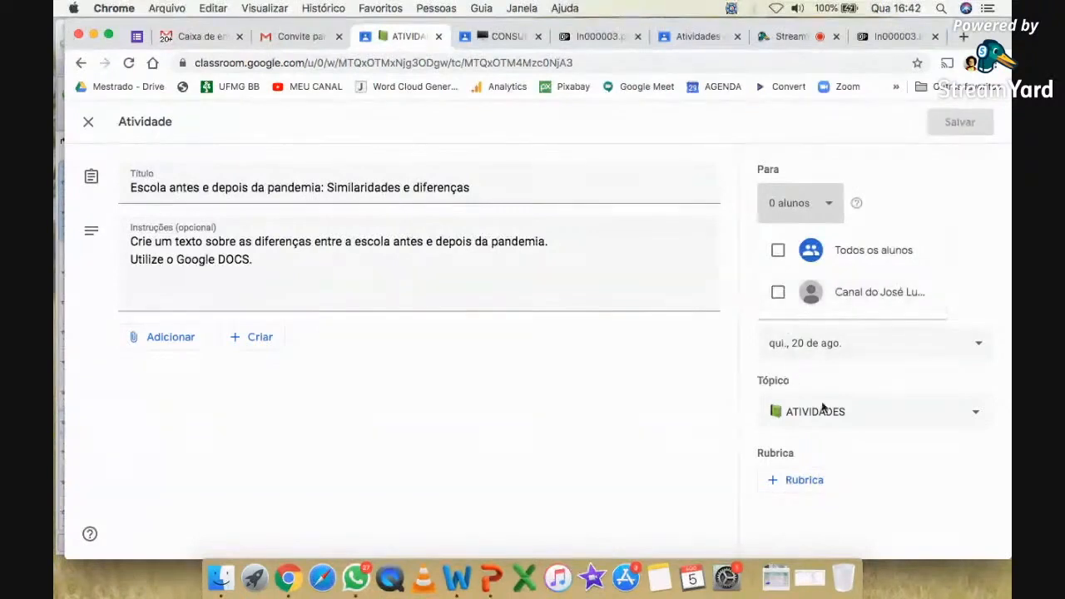
left_click(778, 292)
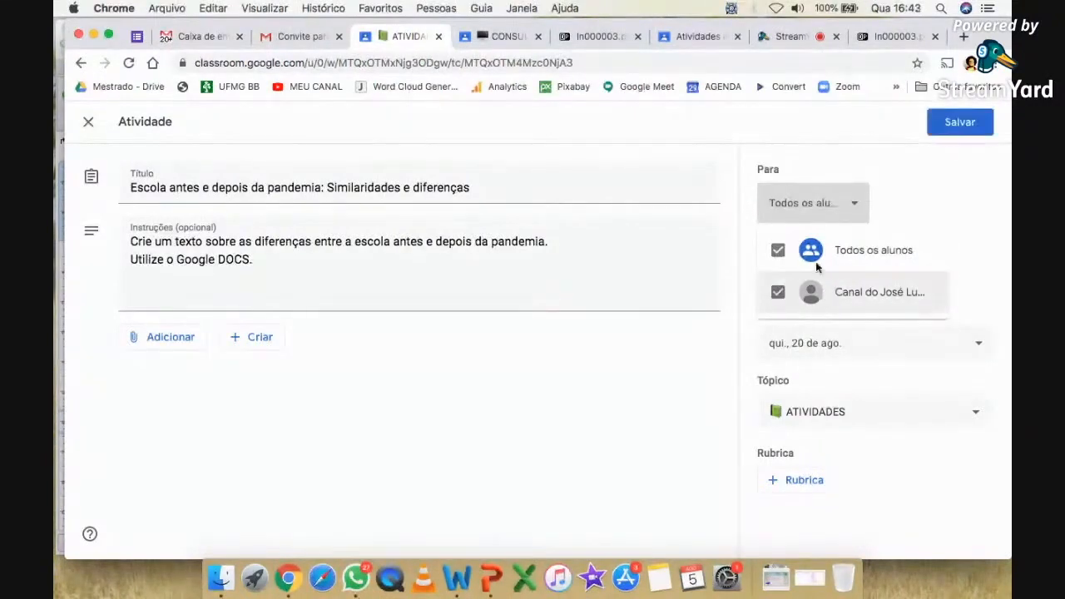
left_click(957, 122)
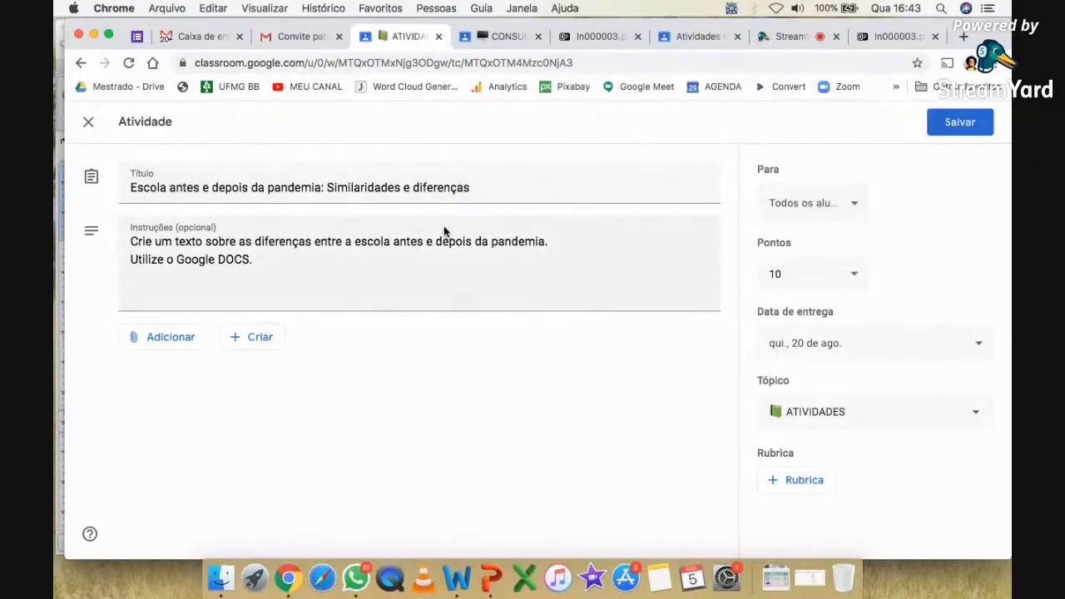
- Switch to the student's view of the class and check the teacher listed among its people
left_click(502, 36)
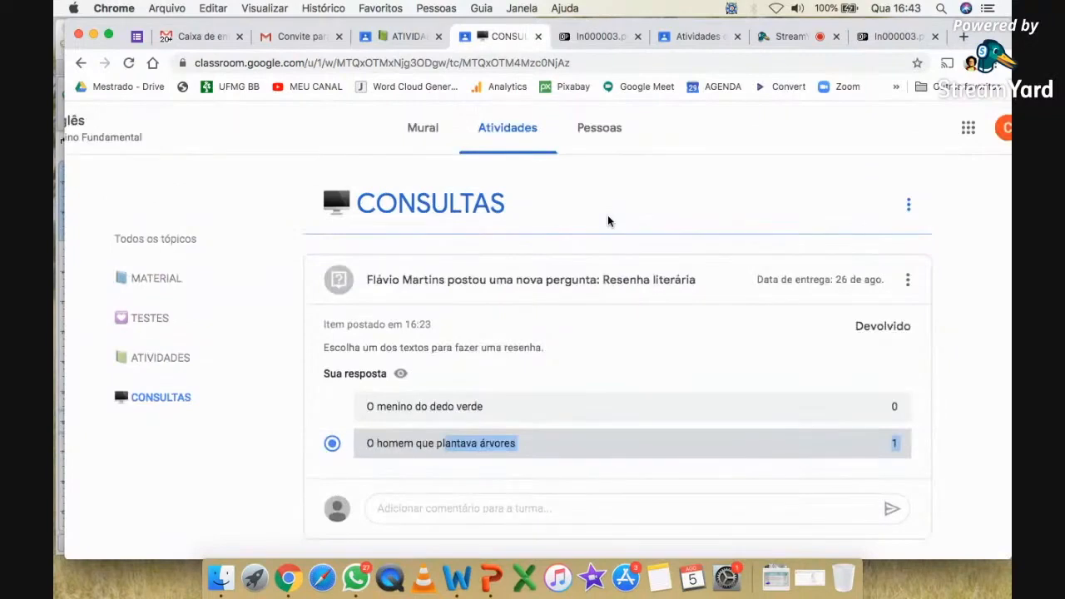
left_click(597, 125)
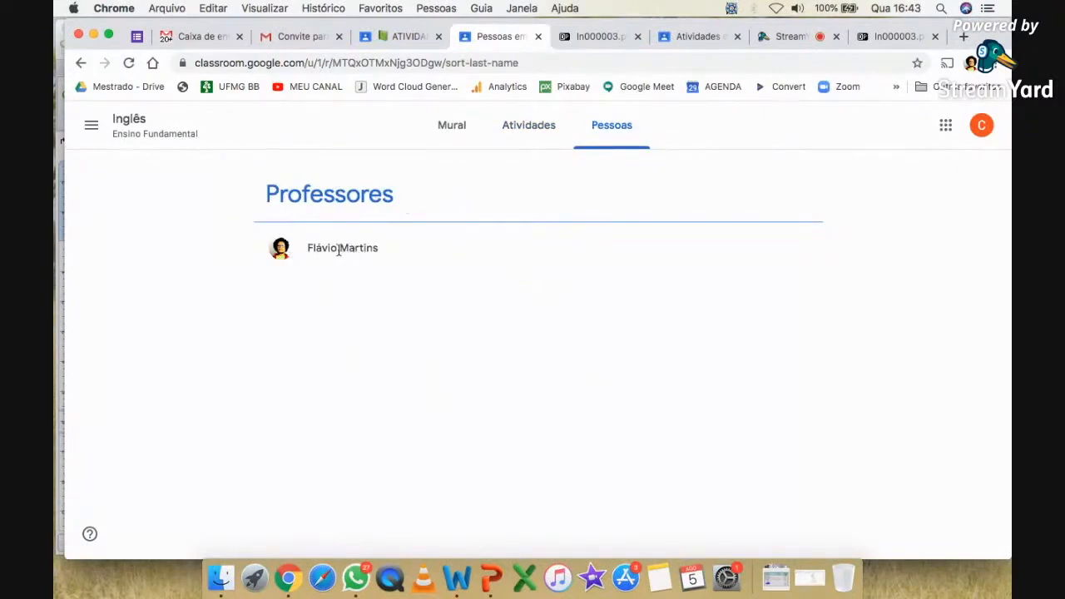
left_click_drag(338, 249, 396, 248)
- Browse the class's classwork as the student and review the assignments in the ATIVIDADES topic
left_click(530, 125)
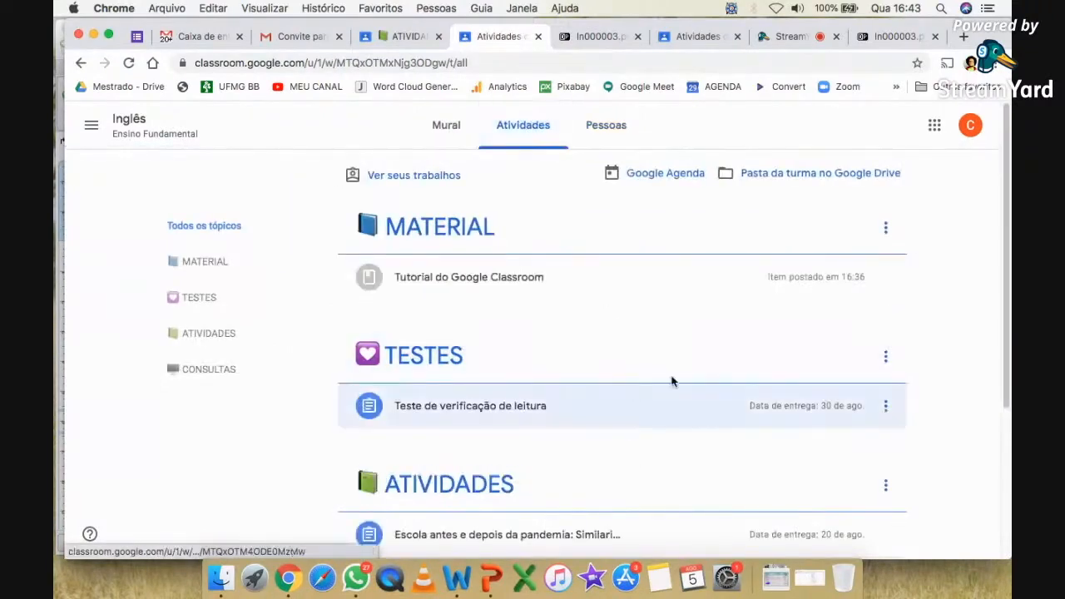
scroll(594, 350, "down", 5)
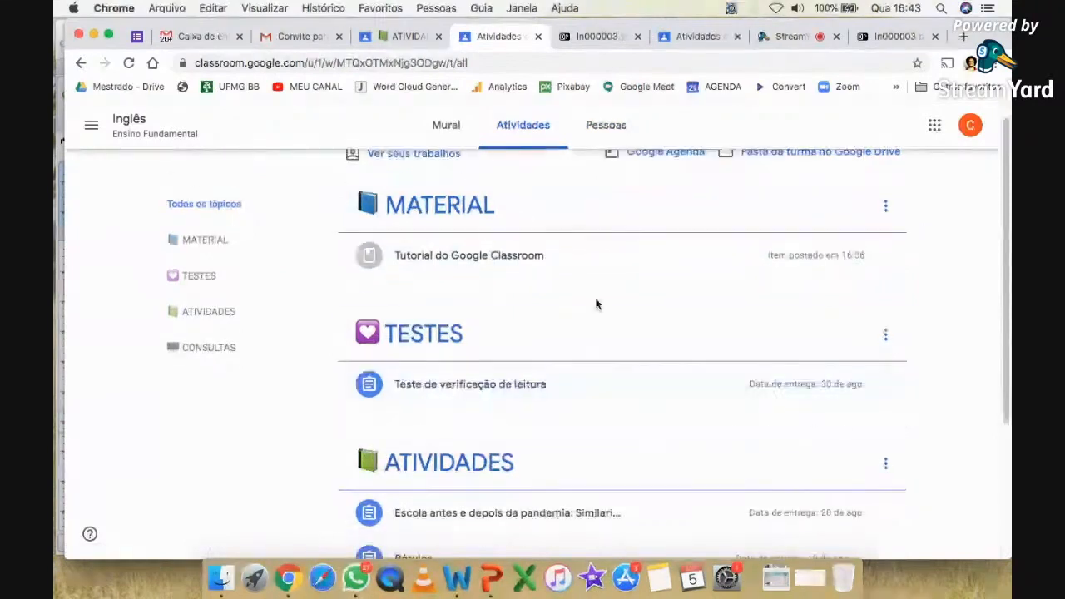
scroll(594, 342, "up", 5)
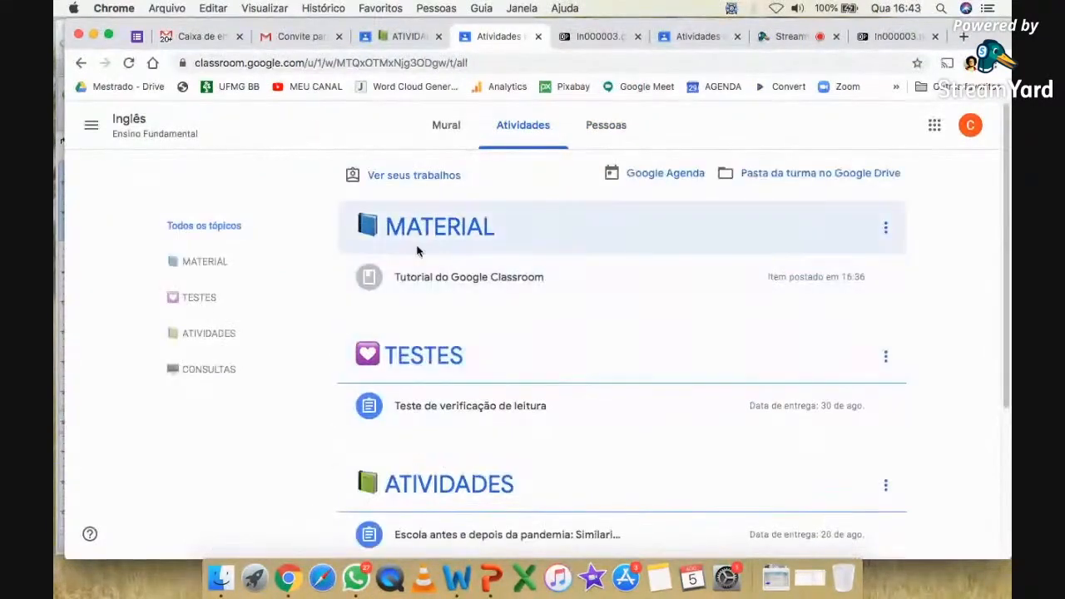
left_click(219, 332)
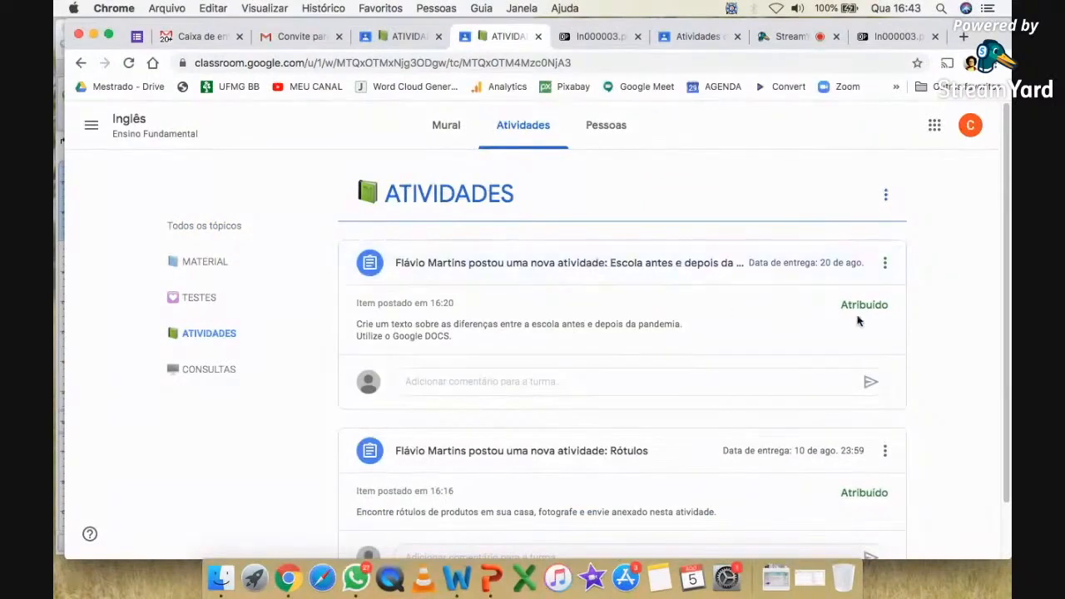
scroll(860, 316, "up", 5)
scroll(866, 306, "down", 5)
scroll(623, 321, "down", 2)
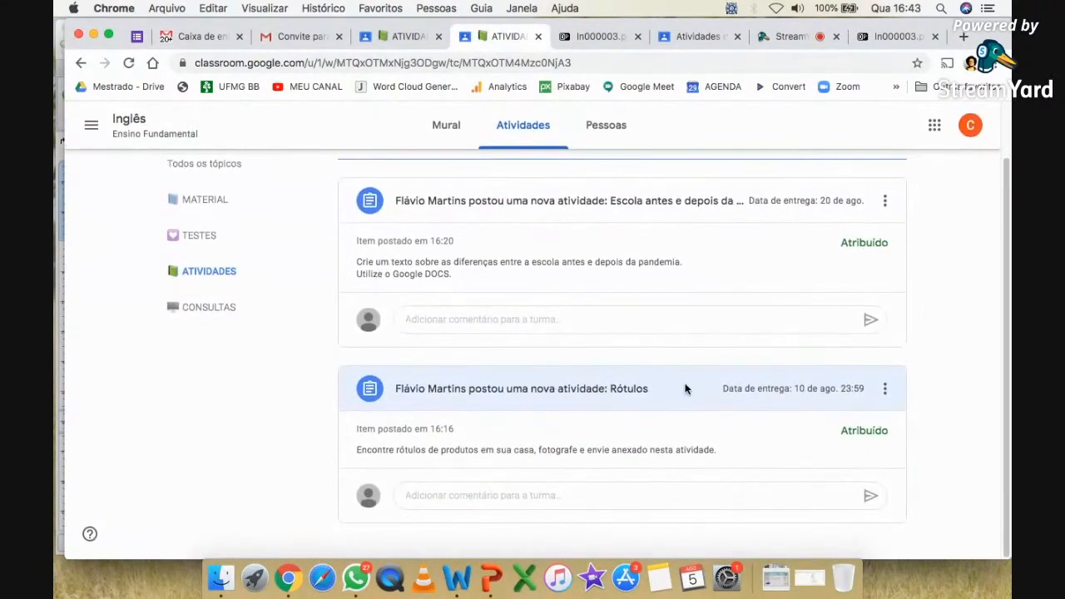
- Open the Rótulos assignment as the student and examine its points, due date and instructions
left_click(637, 388)
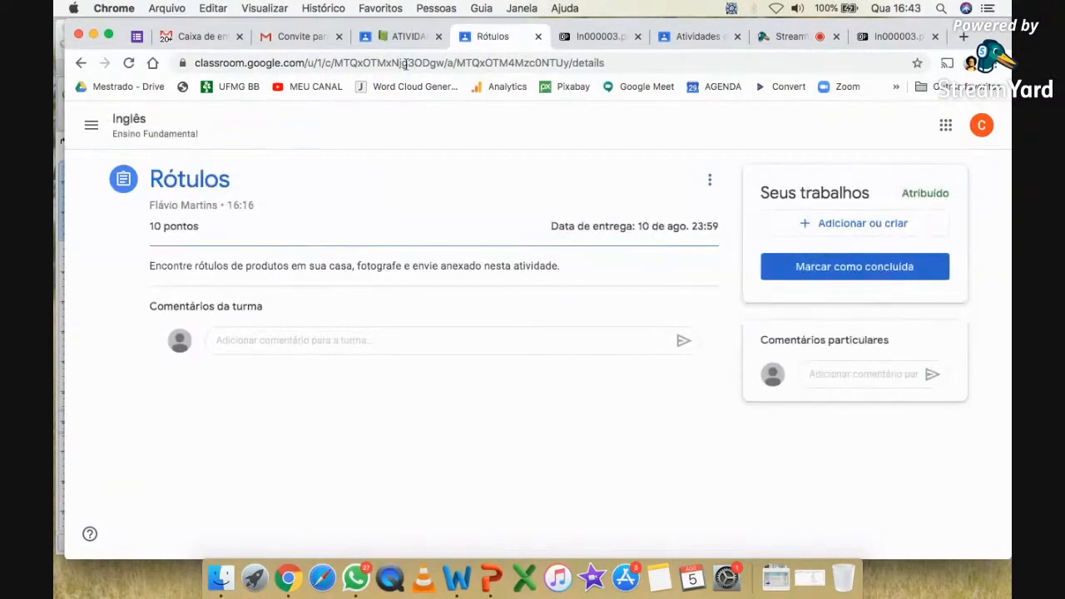
scroll(177, 227, "up", 5)
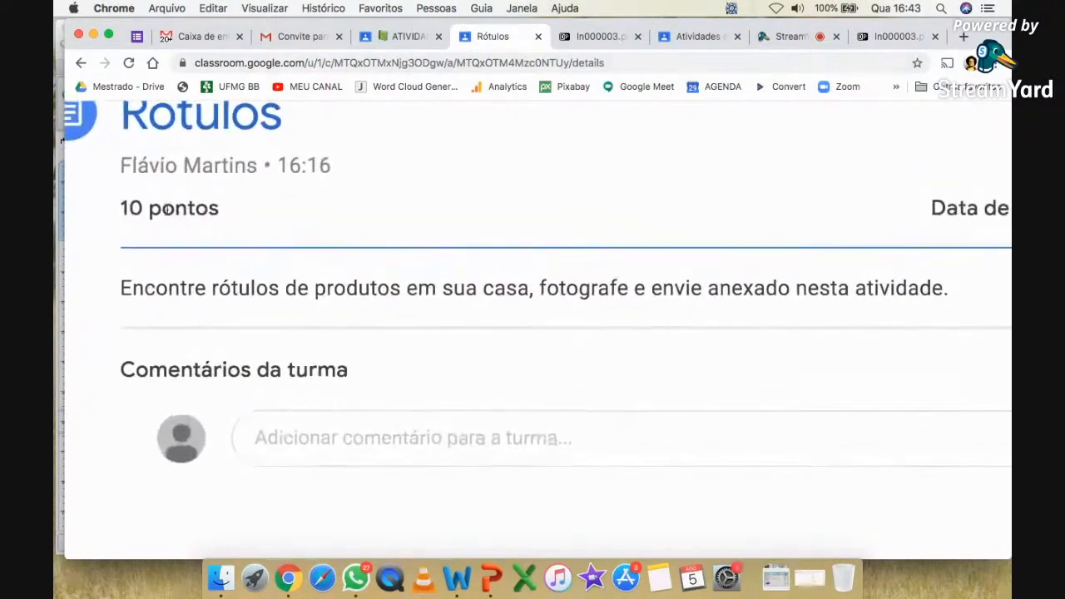
scroll(263, 243, "down", 5)
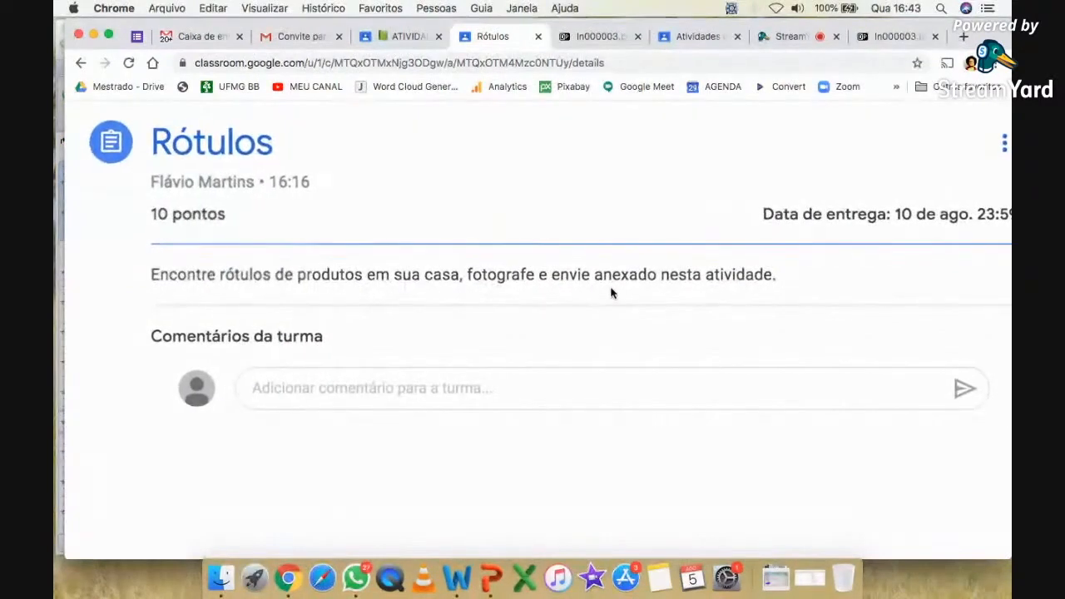
scroll(804, 286, "down", 5)
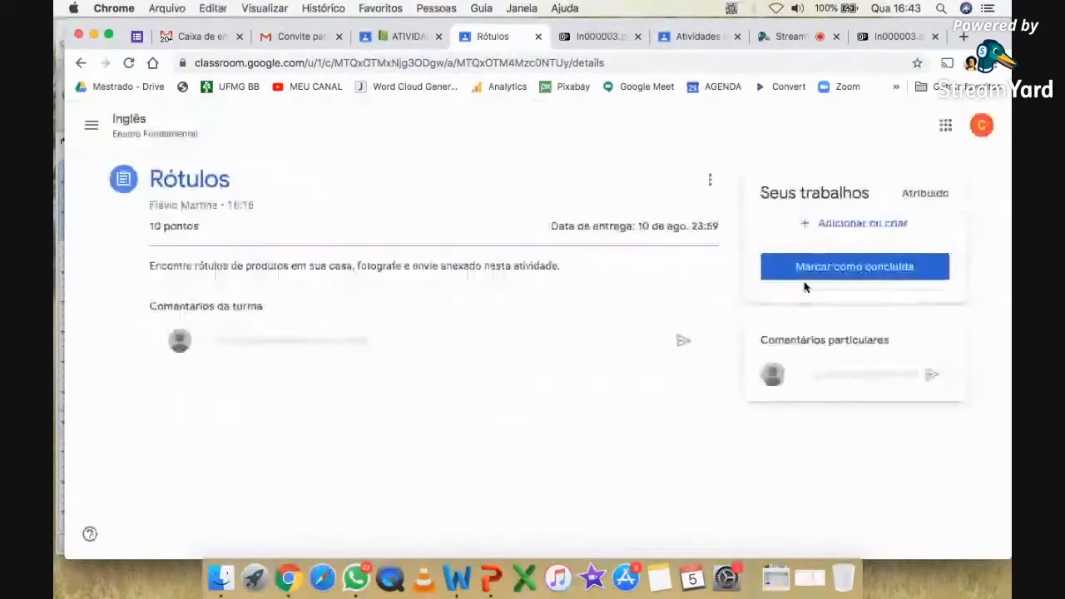
- Examine the class comments and private comments areas of the Rótulos assignment
left_click_drag(200, 306, 328, 307)
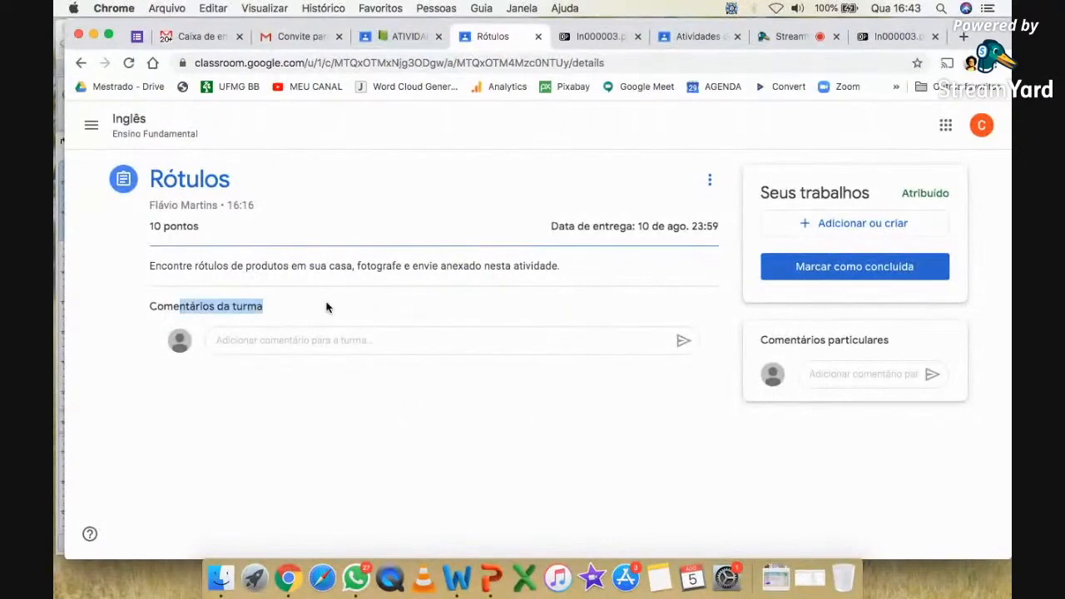
scroll(268, 348, "up", 1)
scroll(268, 347, "up", 3)
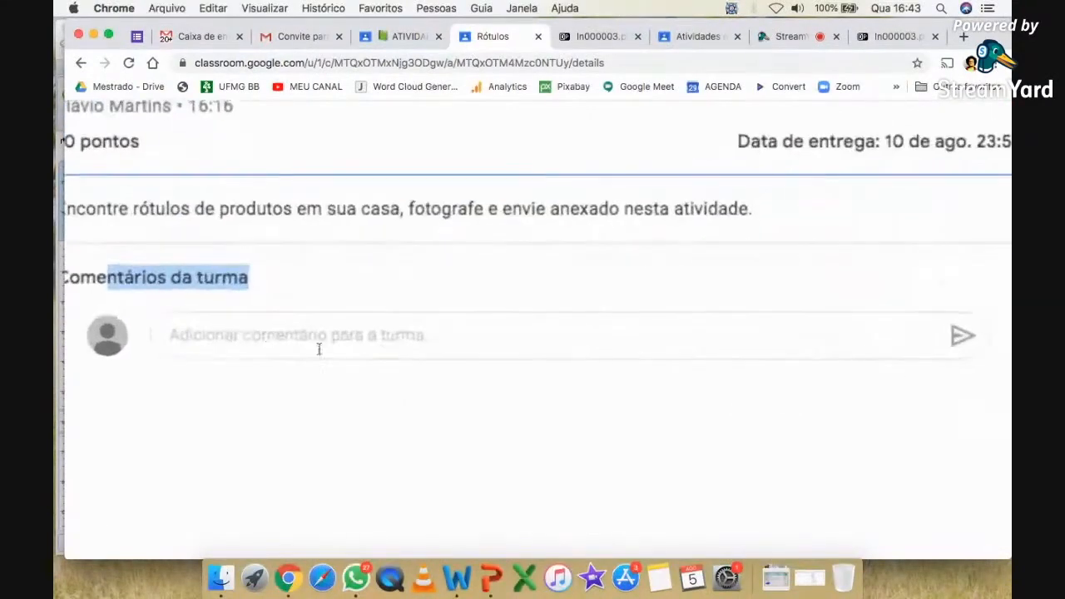
scroll(421, 342, "down", 4)
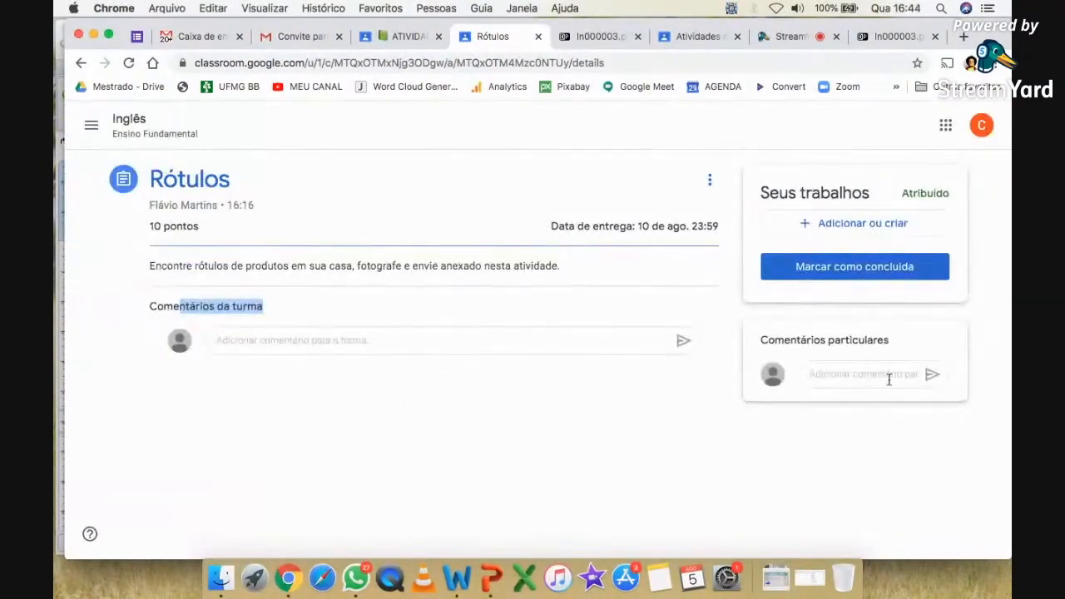
scroll(884, 375, "up", 4)
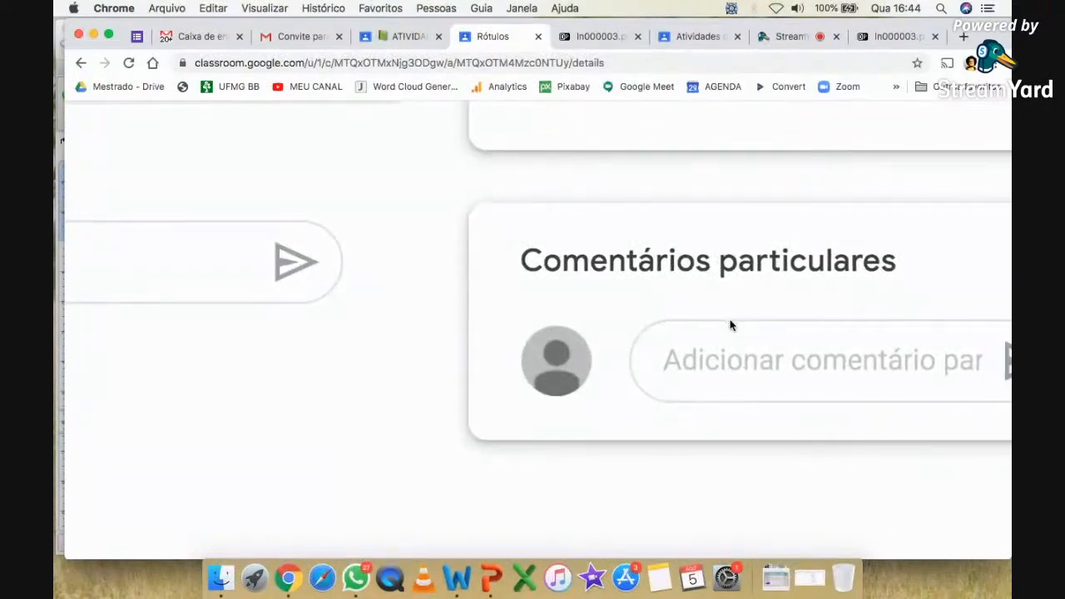
scroll(730, 325, "down", 4)
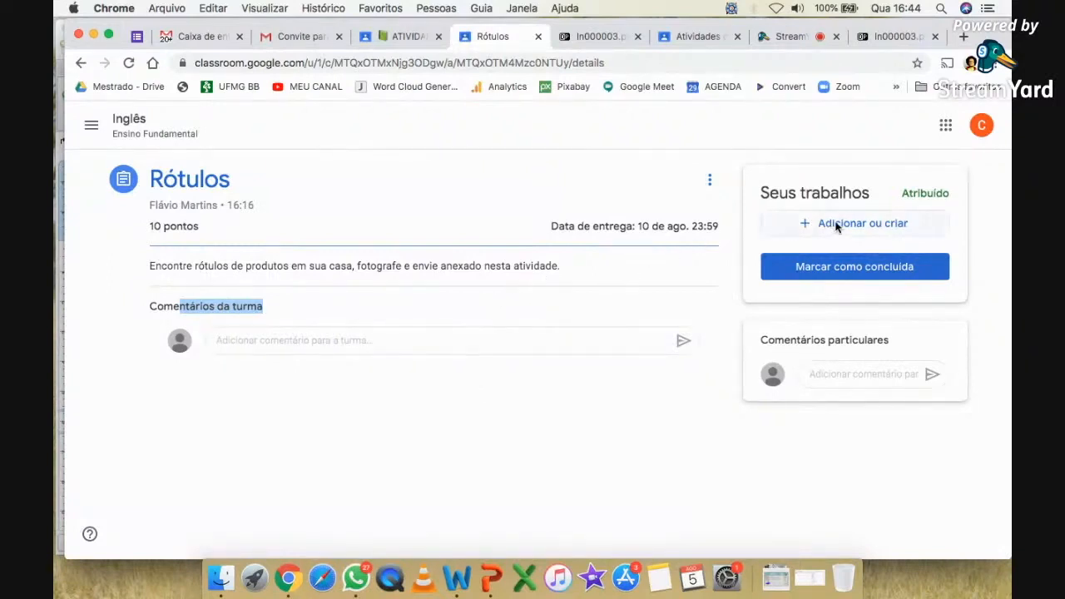
- Attach the screenshot image ending in 19.23.17 from the computer's Mesa folder to the student's work for Rótulos
scroll(840, 227, "up", 5)
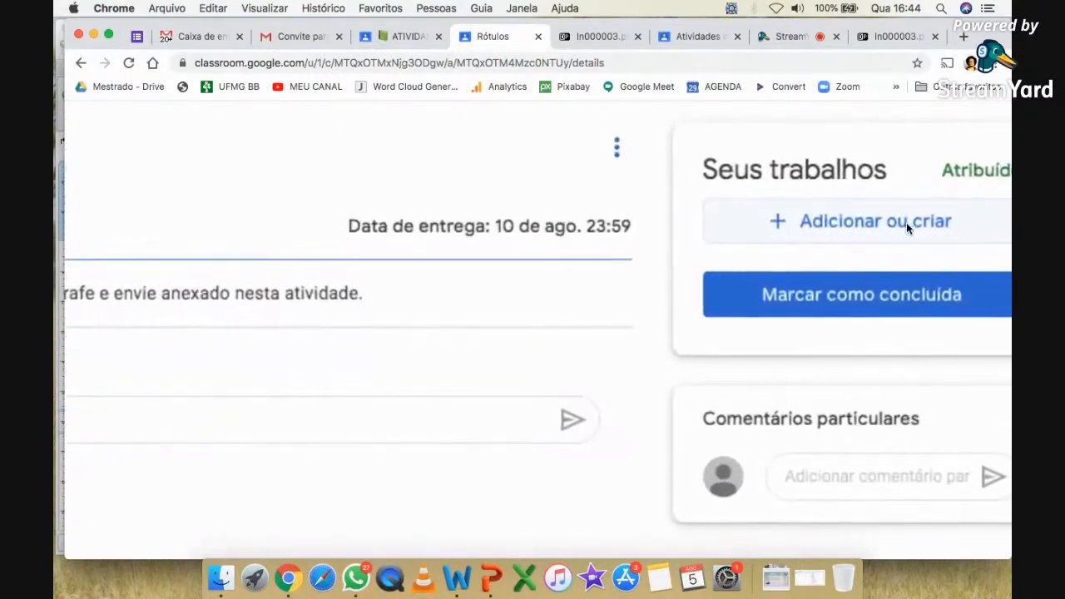
scroll(906, 222, "down", 5)
left_click(870, 221)
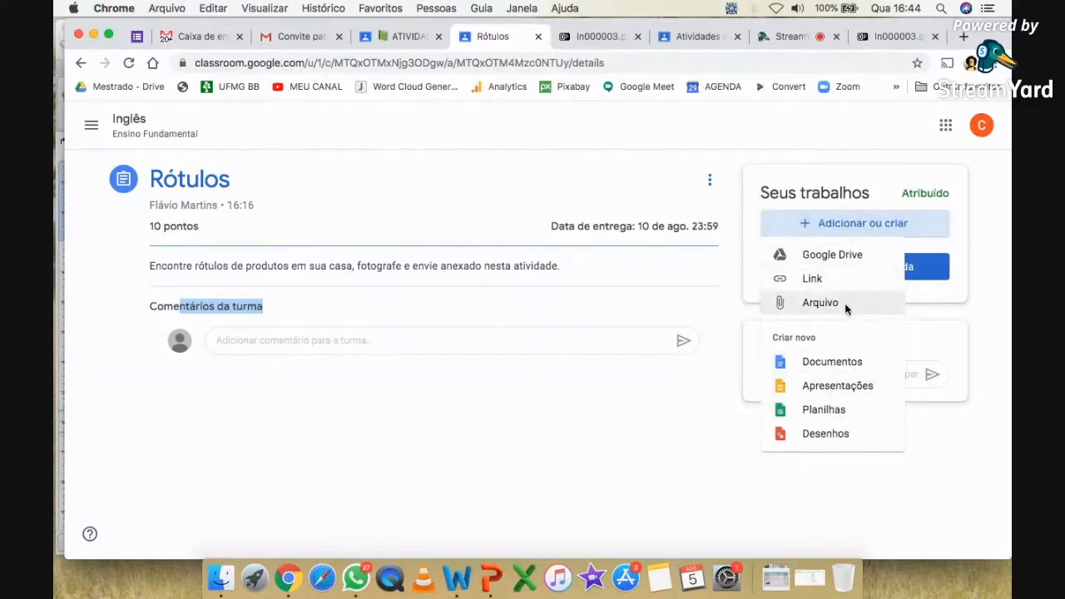
left_click(821, 305)
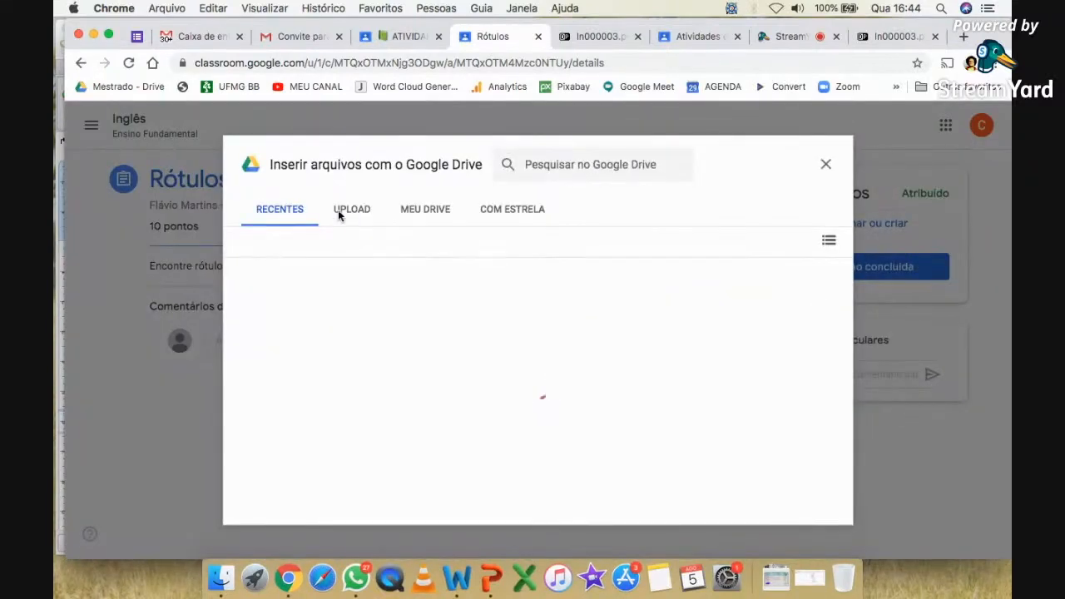
left_click(342, 213)
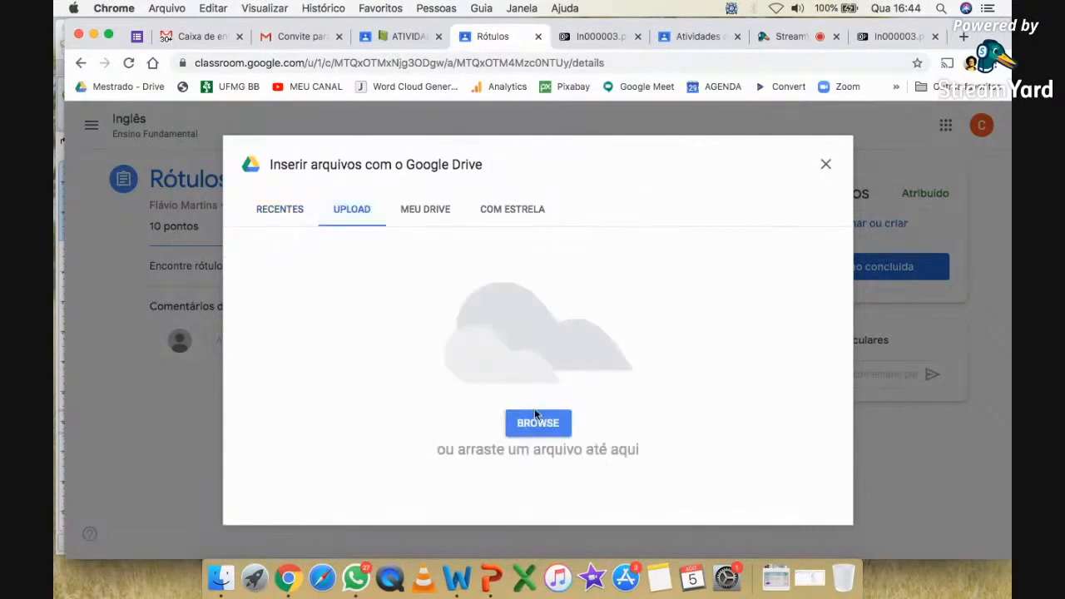
left_click(543, 422)
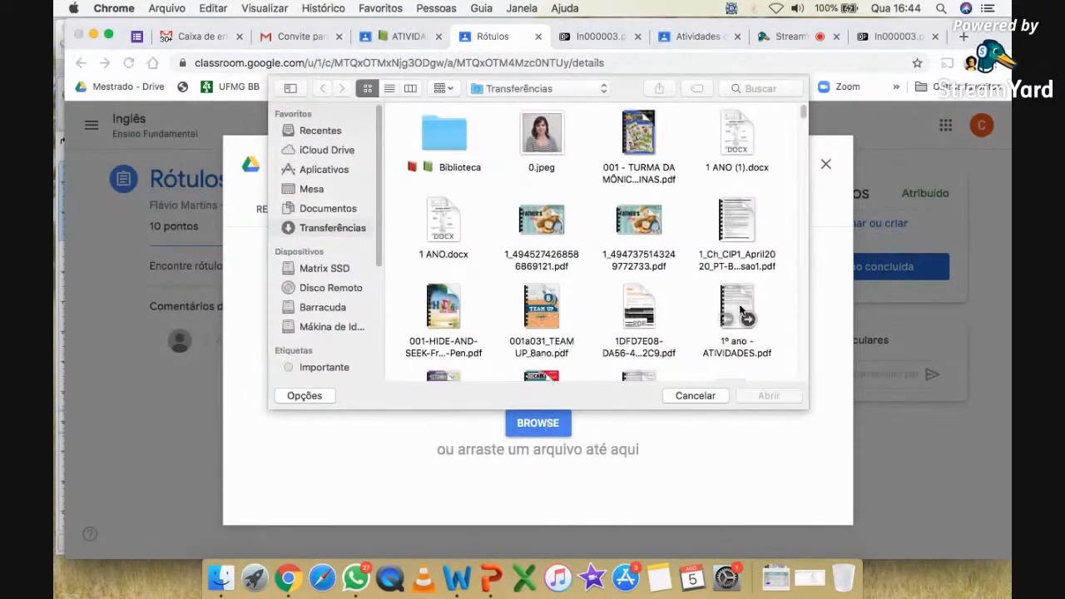
left_click(322, 190)
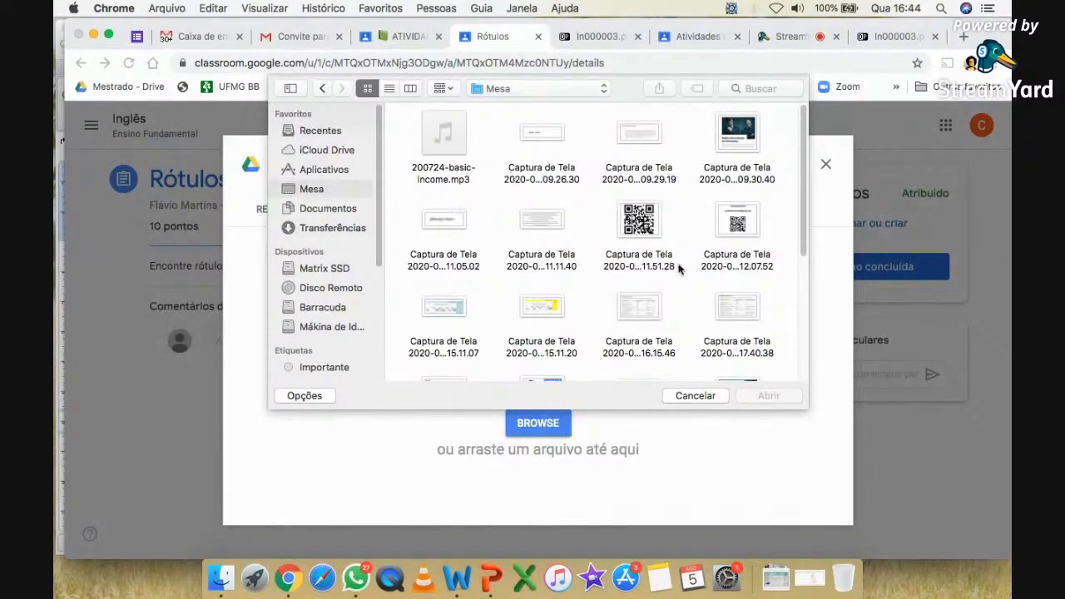
scroll(678, 268, "down", 2)
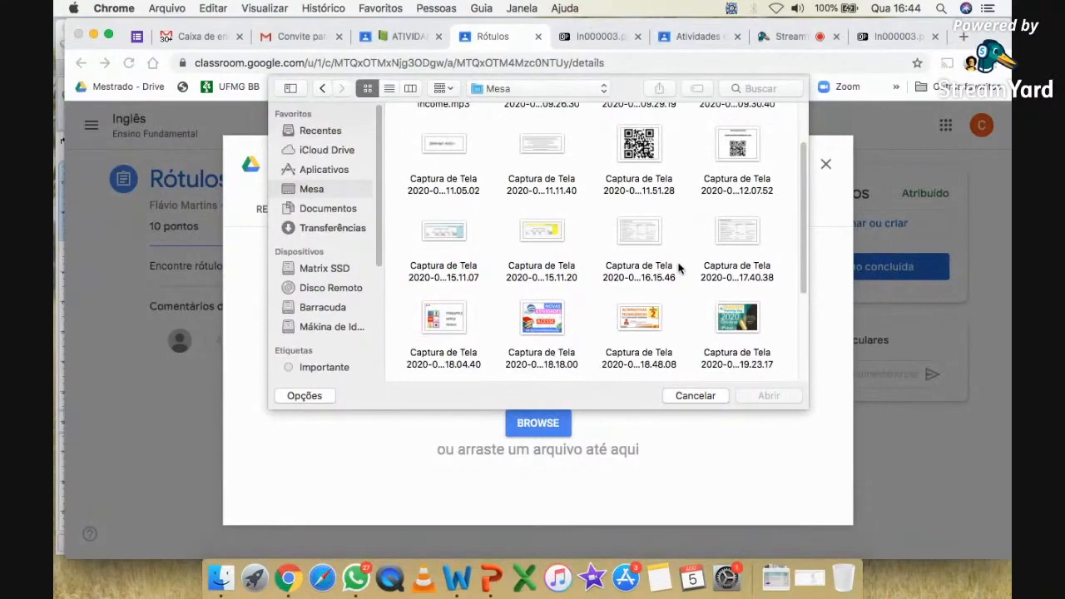
scroll(678, 268, "down", 2)
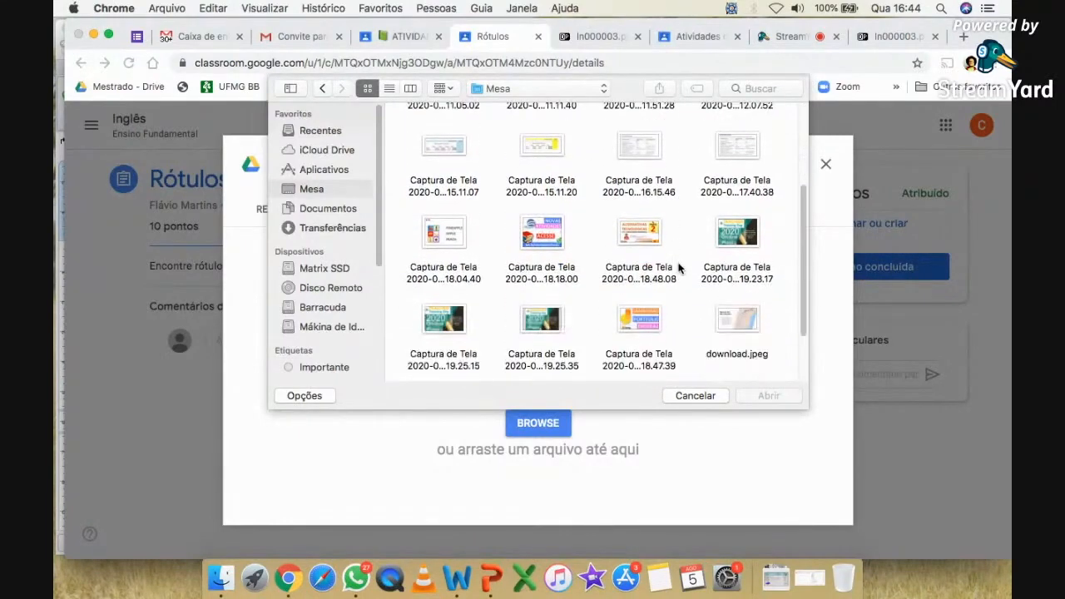
scroll(678, 268, "down", 2)
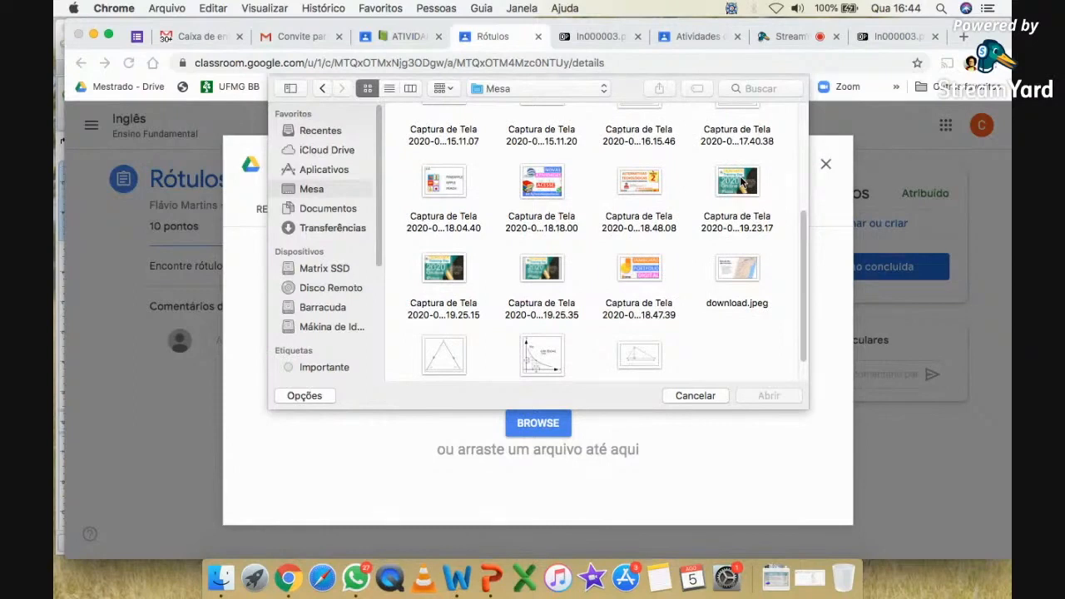
left_click(543, 355)
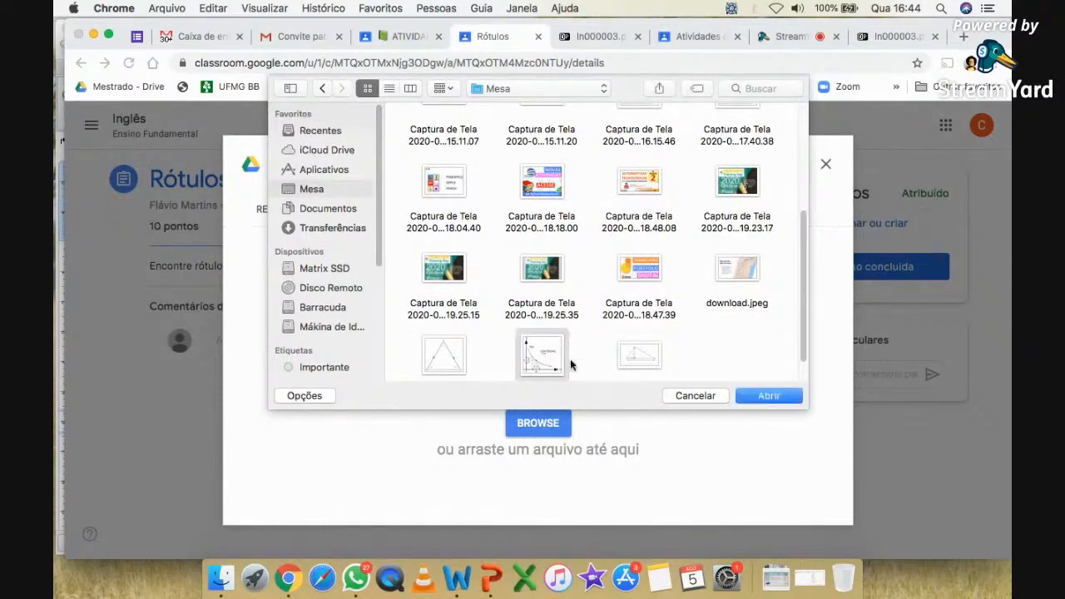
left_click(752, 201)
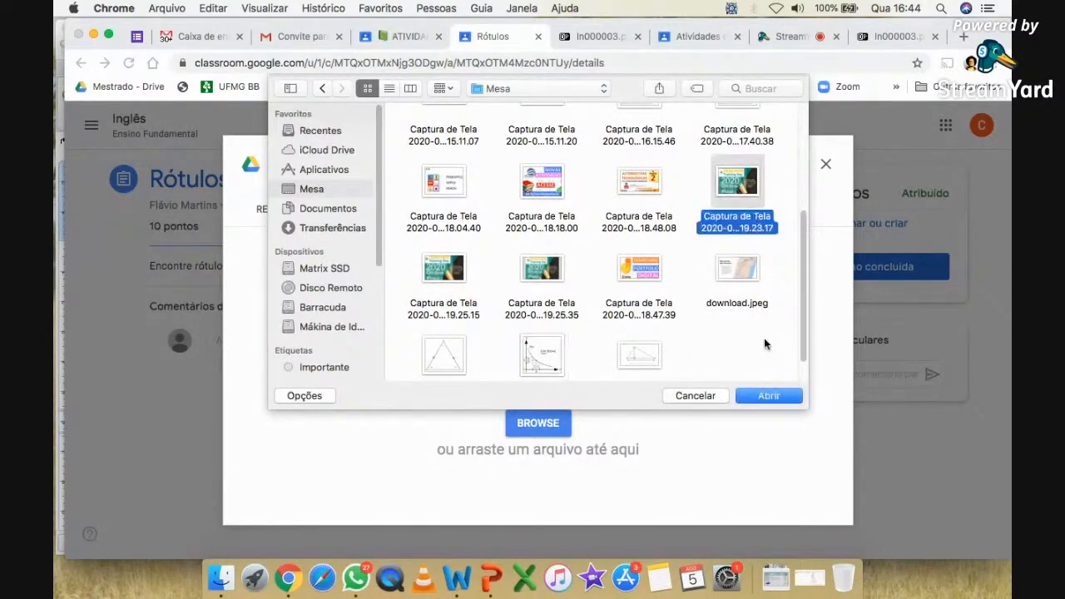
left_click(767, 396)
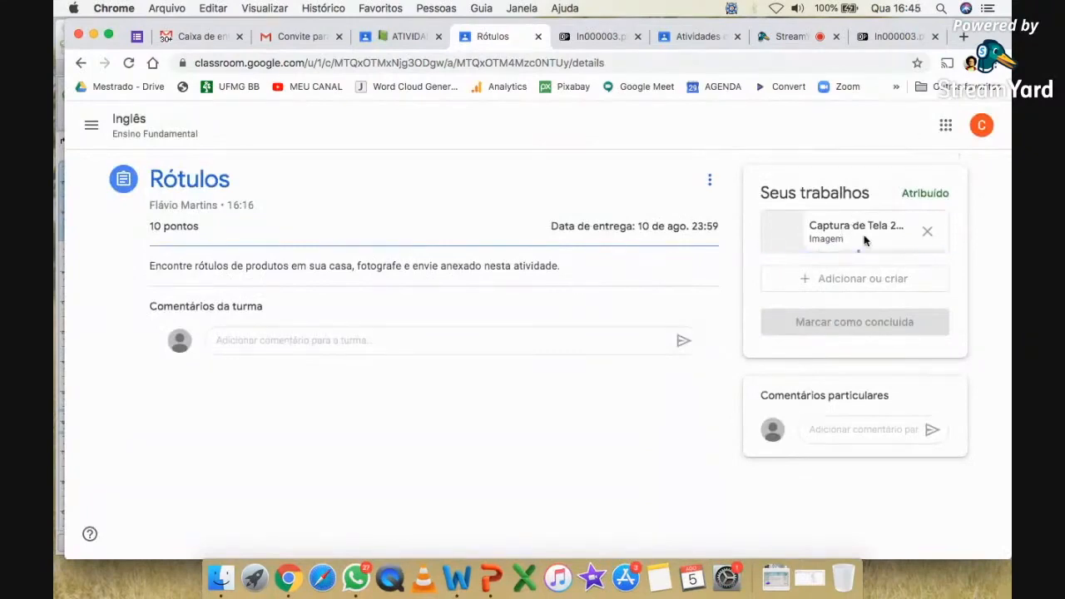
scroll(870, 238, "up", 5)
scroll(754, 252, "down", 5)
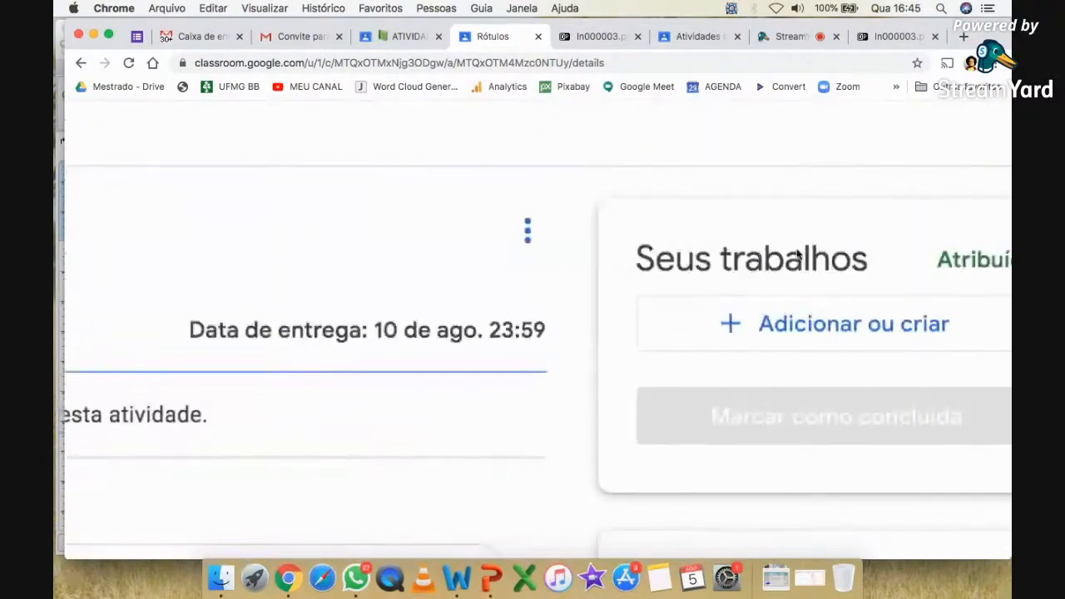
- Submit the Rótulos assignment with the attached screenshot image as the student and check the submission status
scroll(795, 246, "down", 3)
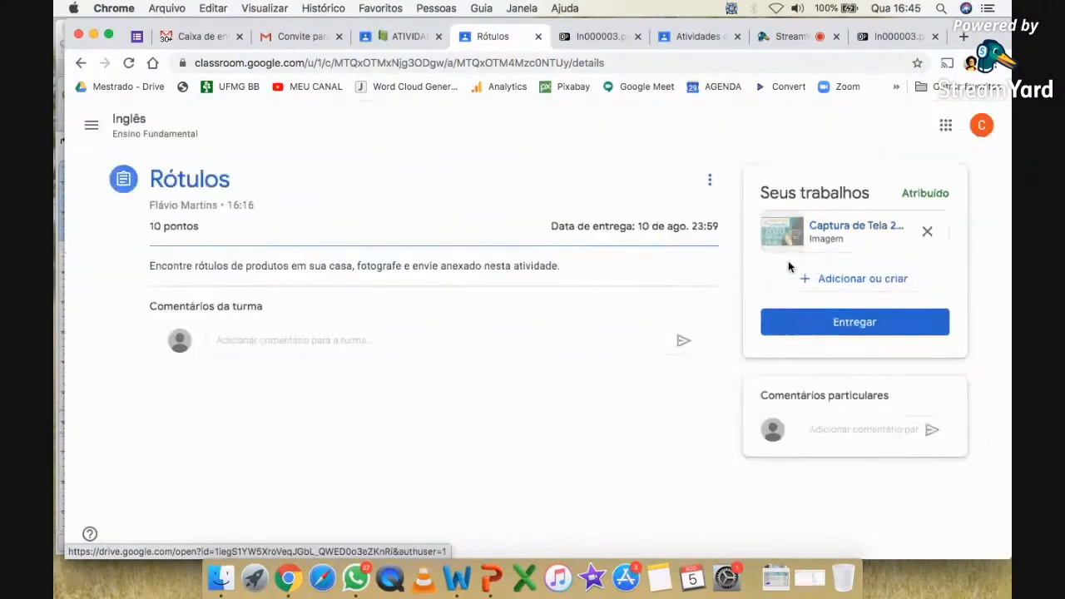
left_click(856, 323)
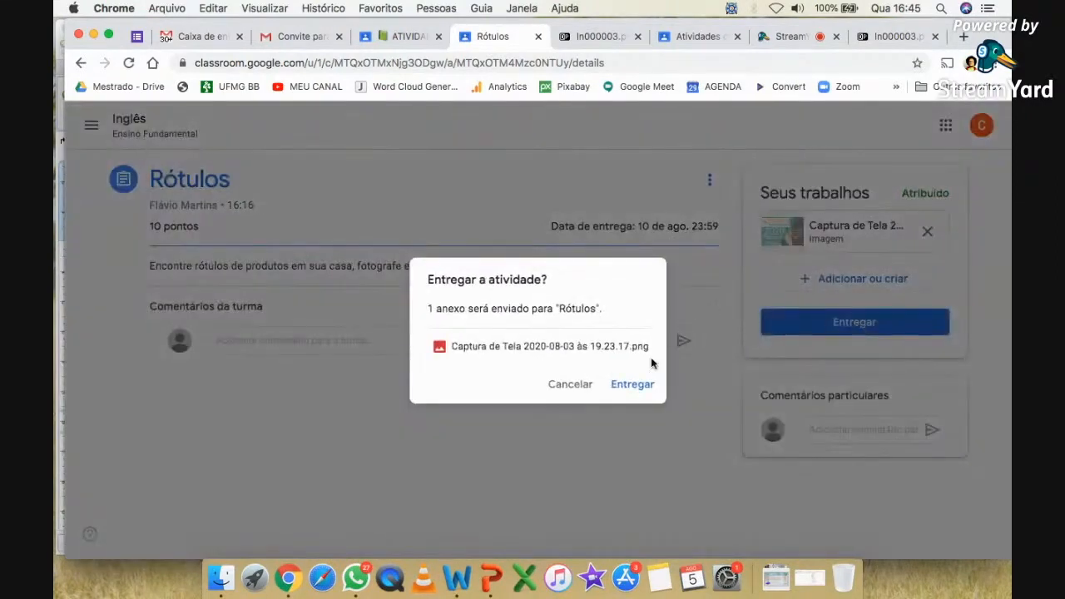
left_click(636, 385)
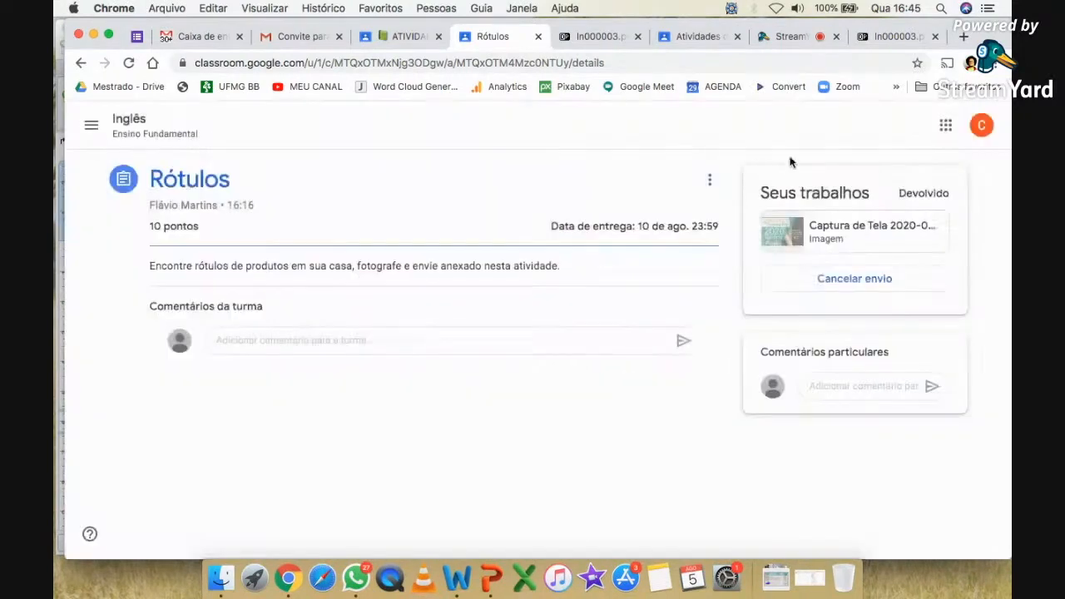
scroll(945, 197, "up", 5)
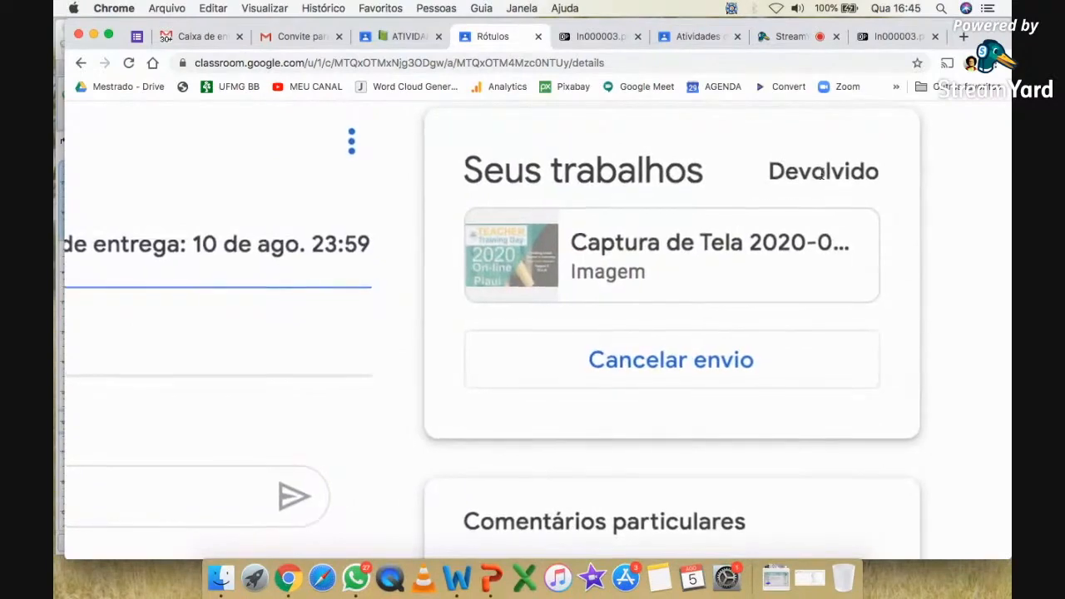
scroll(821, 173, "down", 5)
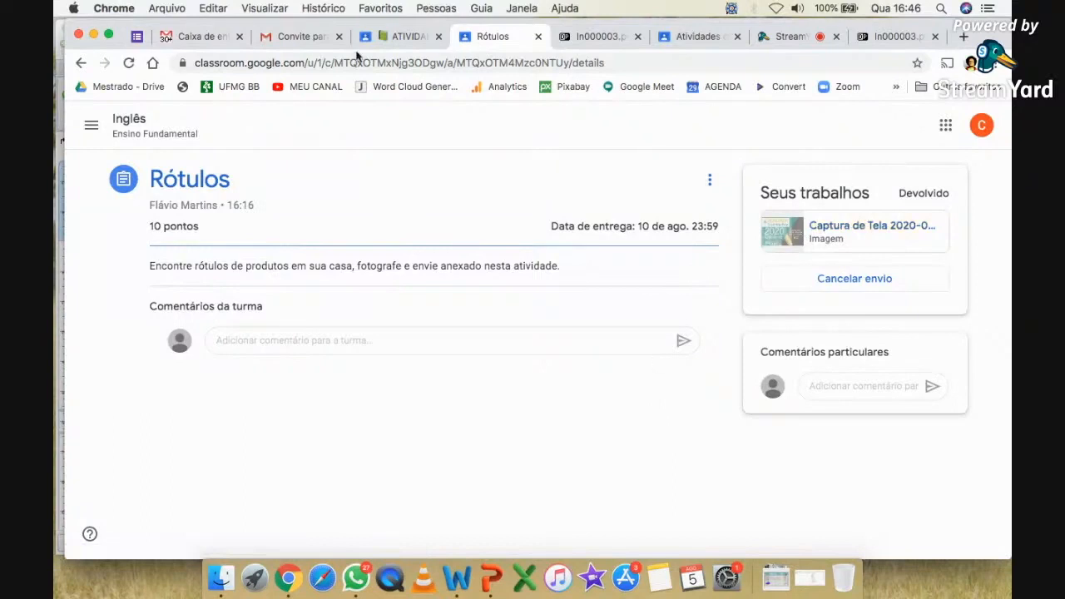
- Switch to the teacher's ATIVIDADES topic and examine the submitted and assigned counts for Rótulos
left_click(389, 40)
left_click(955, 124)
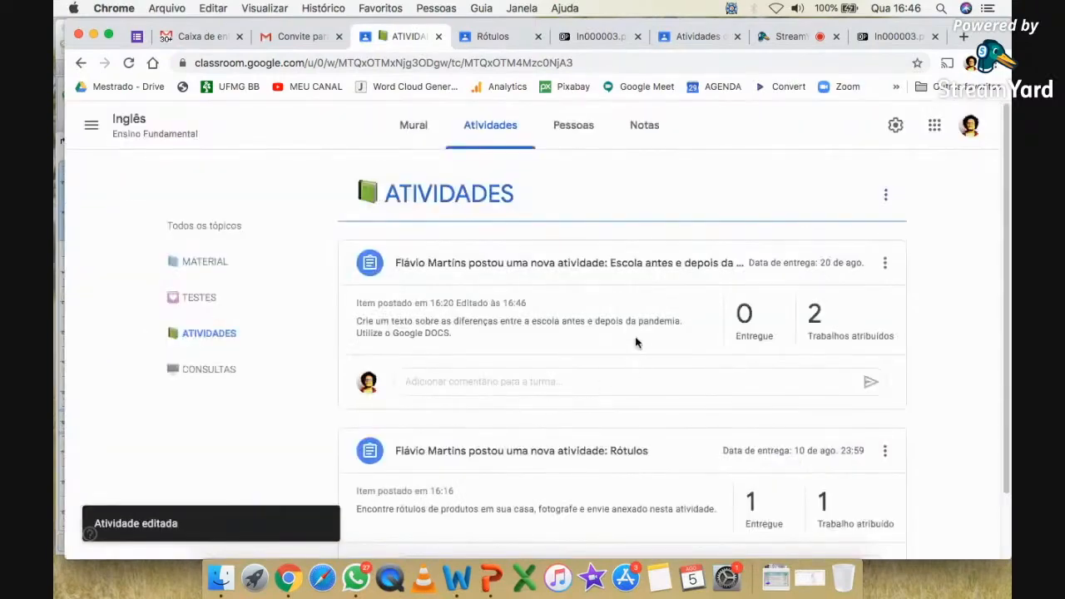
scroll(536, 366, "down", 1)
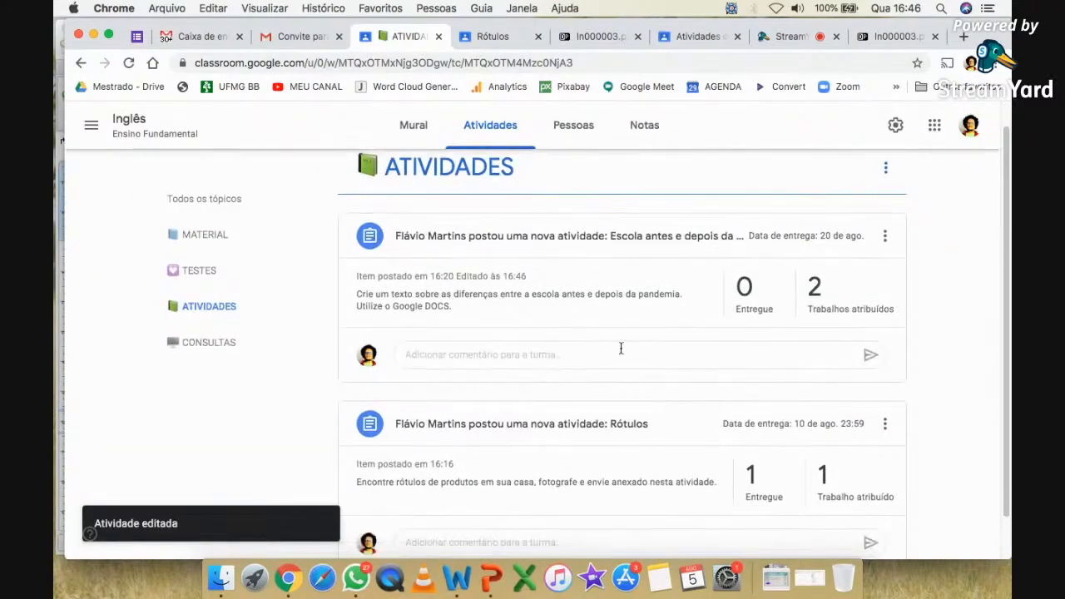
scroll(675, 464, "up", 5)
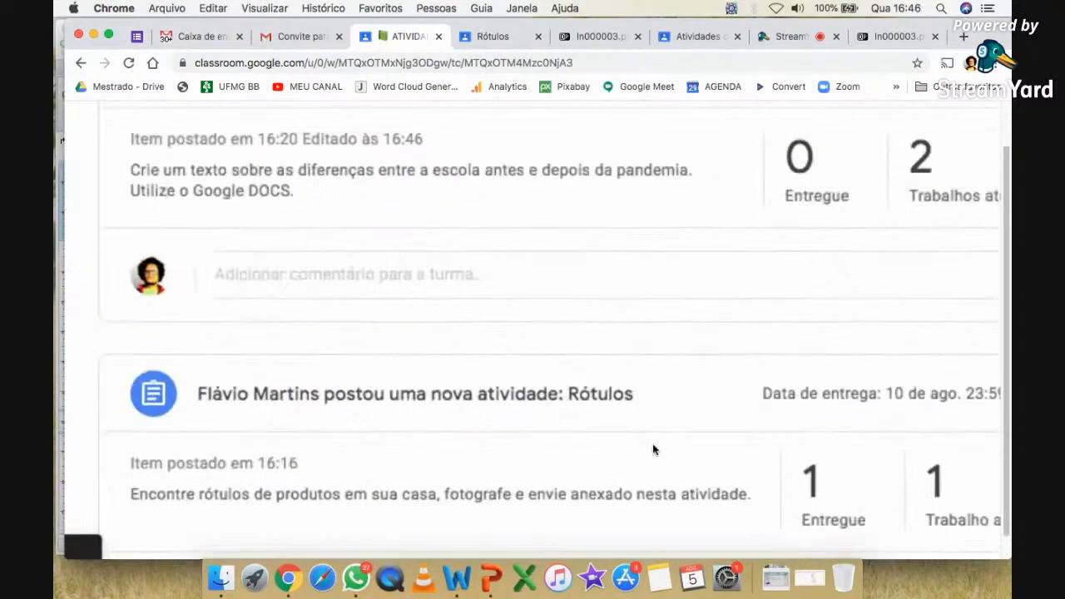
scroll(896, 496, "down", 2)
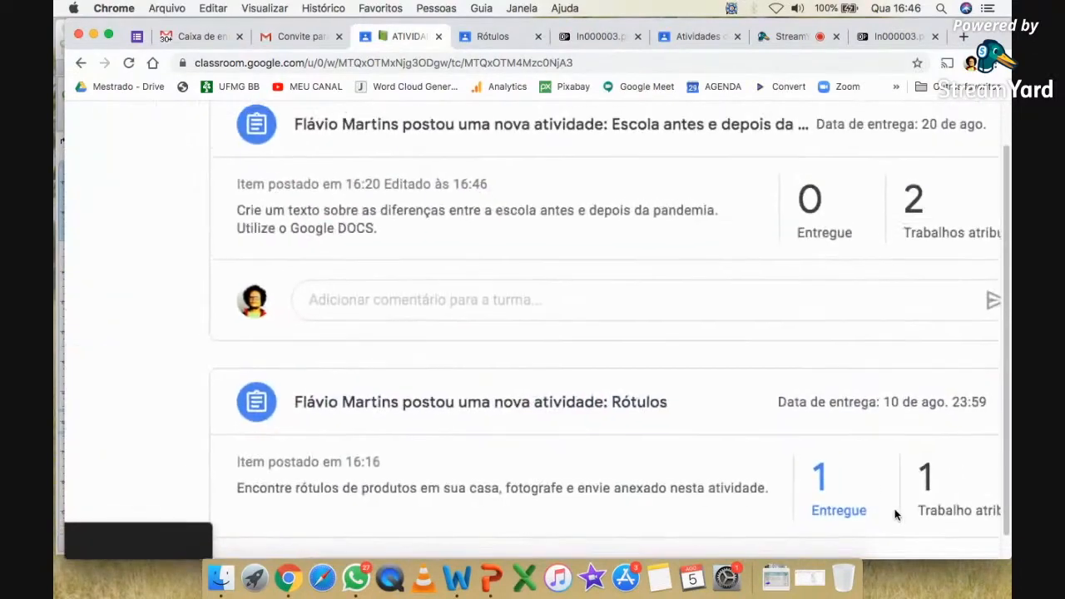
scroll(891, 508, "down", 3)
scroll(843, 388, "right", 3)
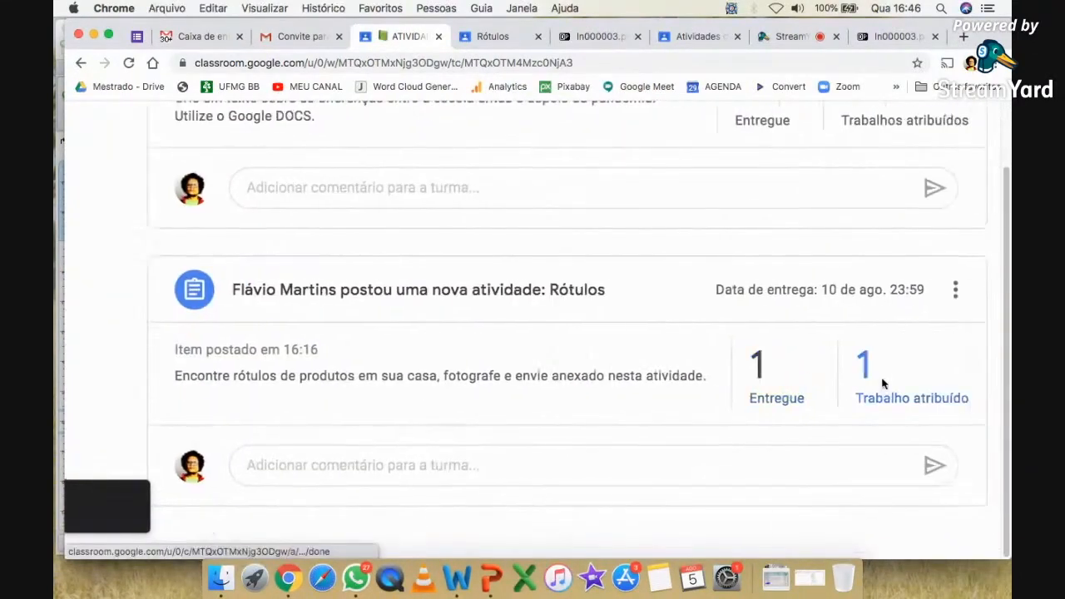
scroll(840, 397, "left", 3)
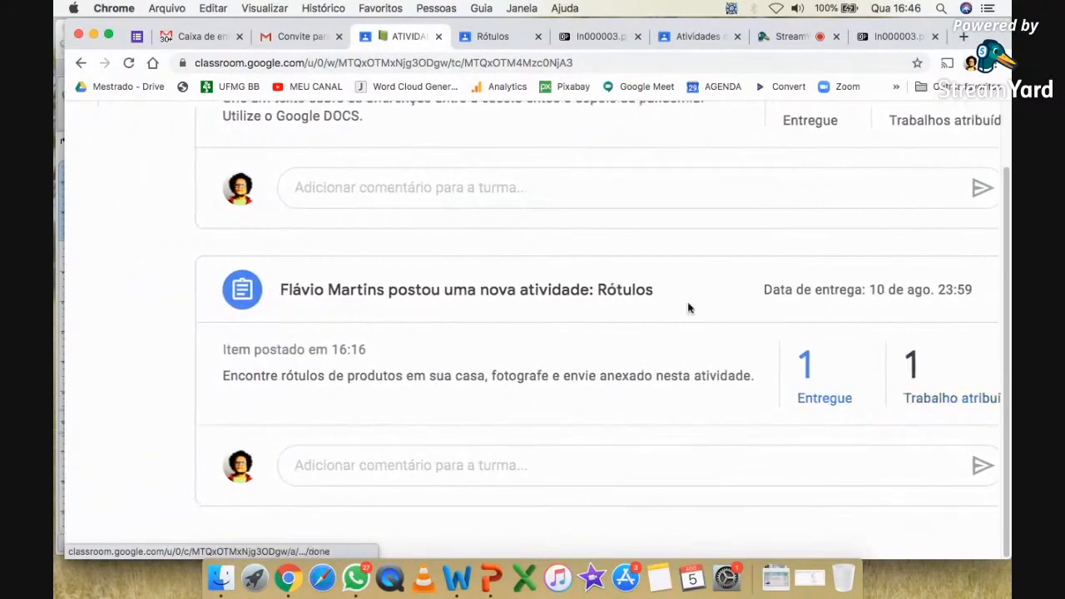
- View the Rótulos student work overview as the teacher and return to the ATIVIDADES topic
left_click(637, 284)
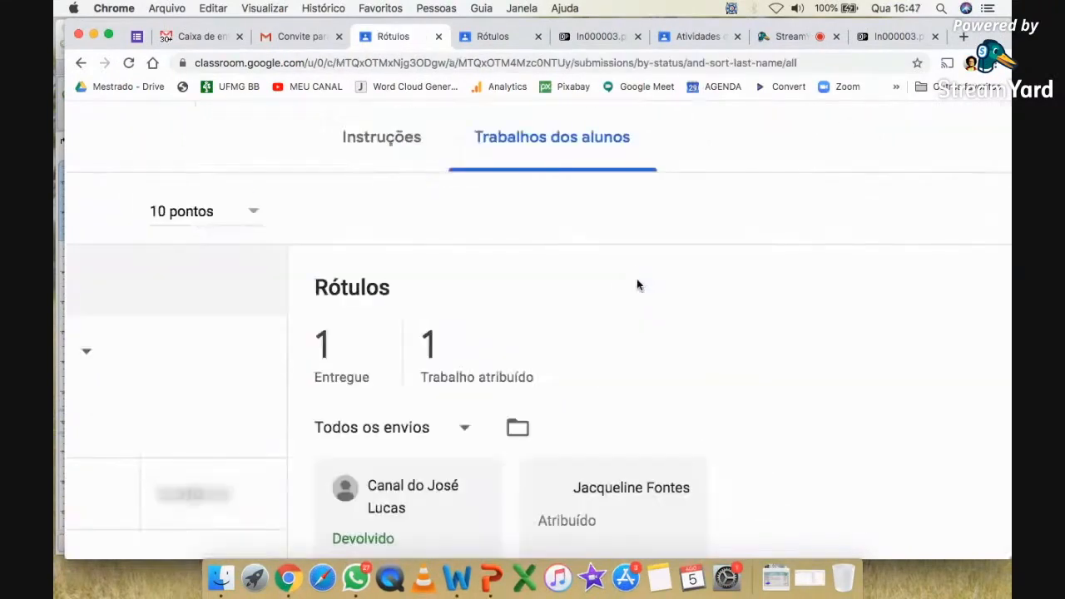
scroll(636, 284, "down", 3)
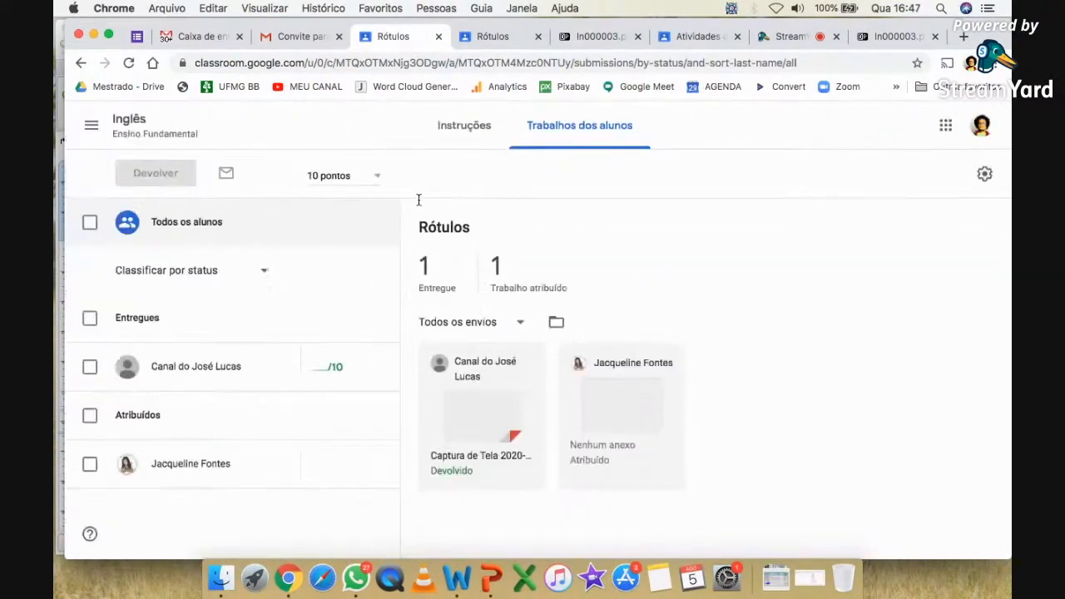
left_click(80, 64)
scroll(539, 331, "down", 4)
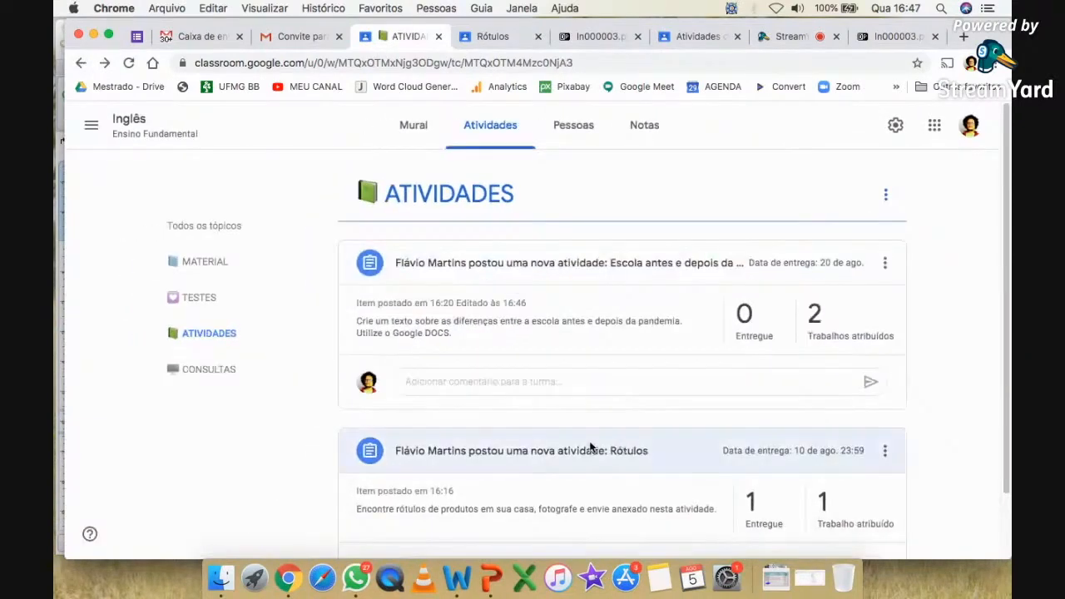
- Reopen the Rótulos student work and examine the grade fields, points value and submitted attachments
left_click(539, 454)
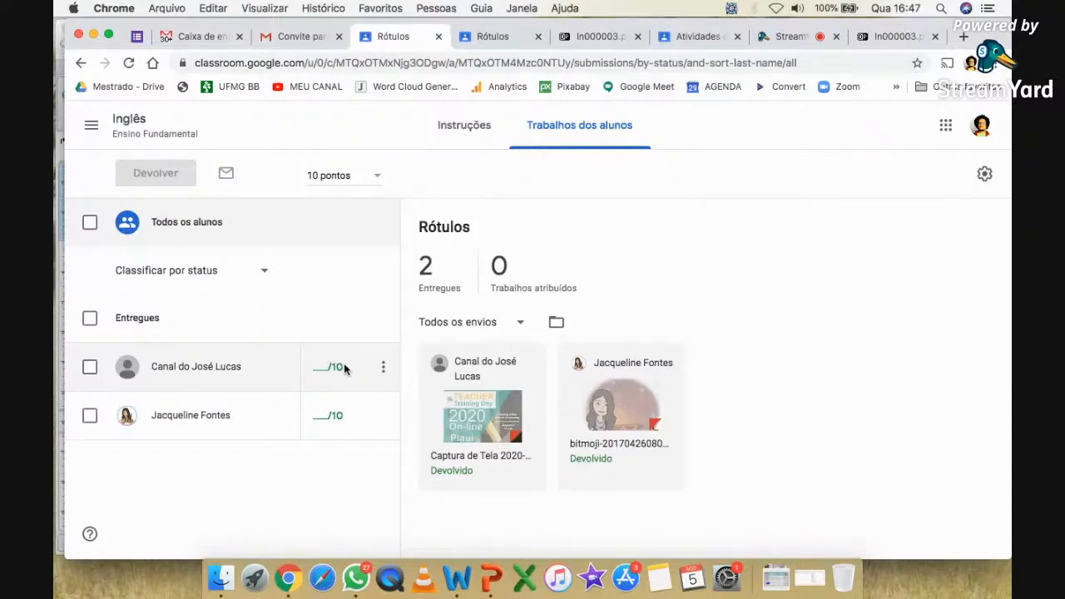
scroll(344, 369, "down", 1)
scroll(343, 368, "up", 5)
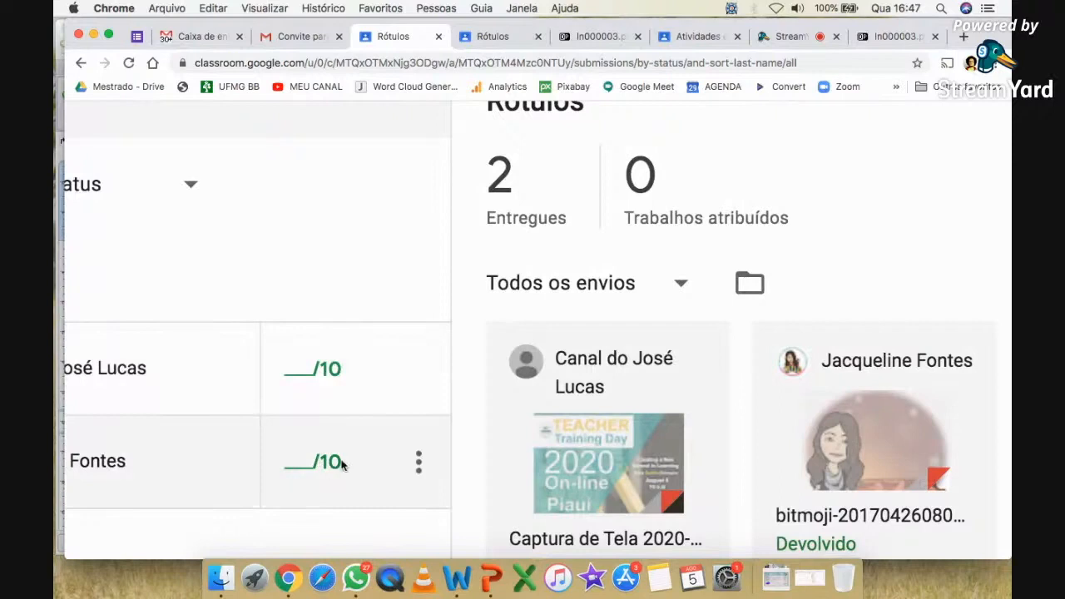
scroll(344, 464, "down", 5)
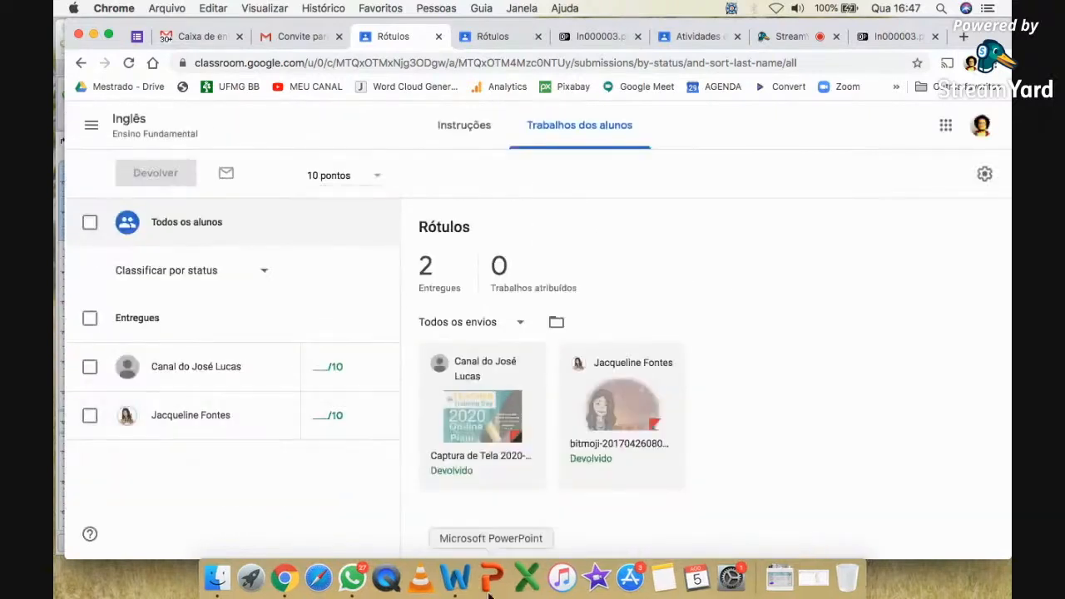
scroll(538, 468, "up", 5)
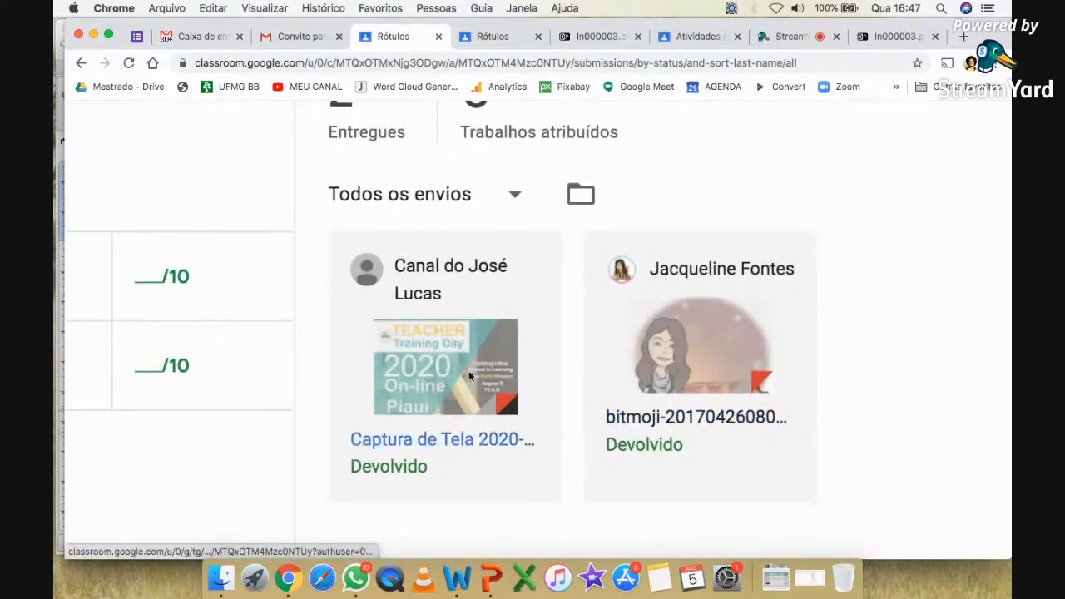
scroll(566, 363, "down", 5)
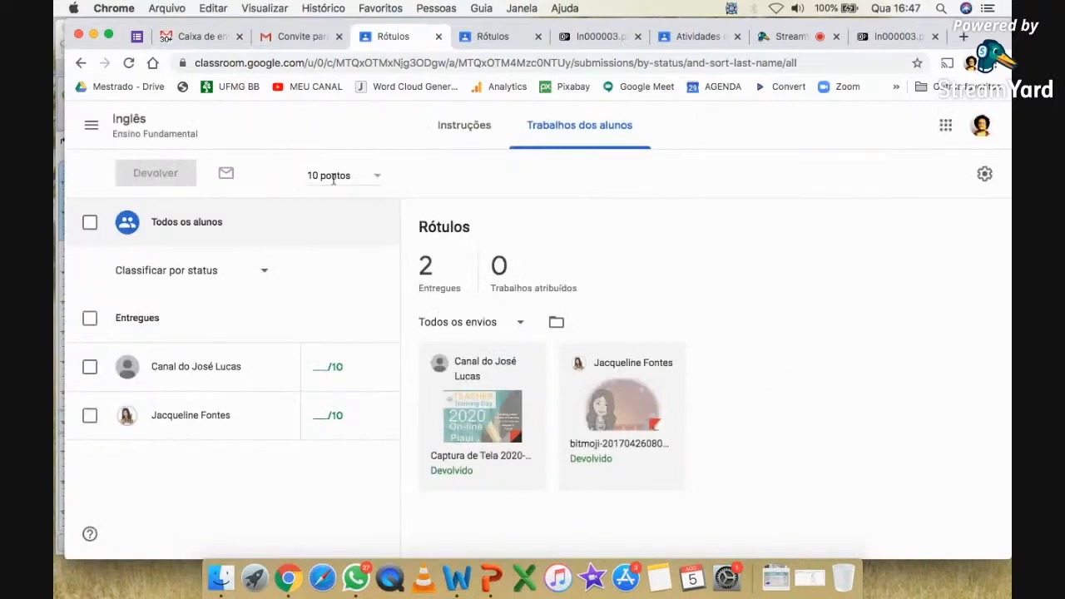
scroll(333, 175, "up", 5)
scroll(369, 183, "down", 5)
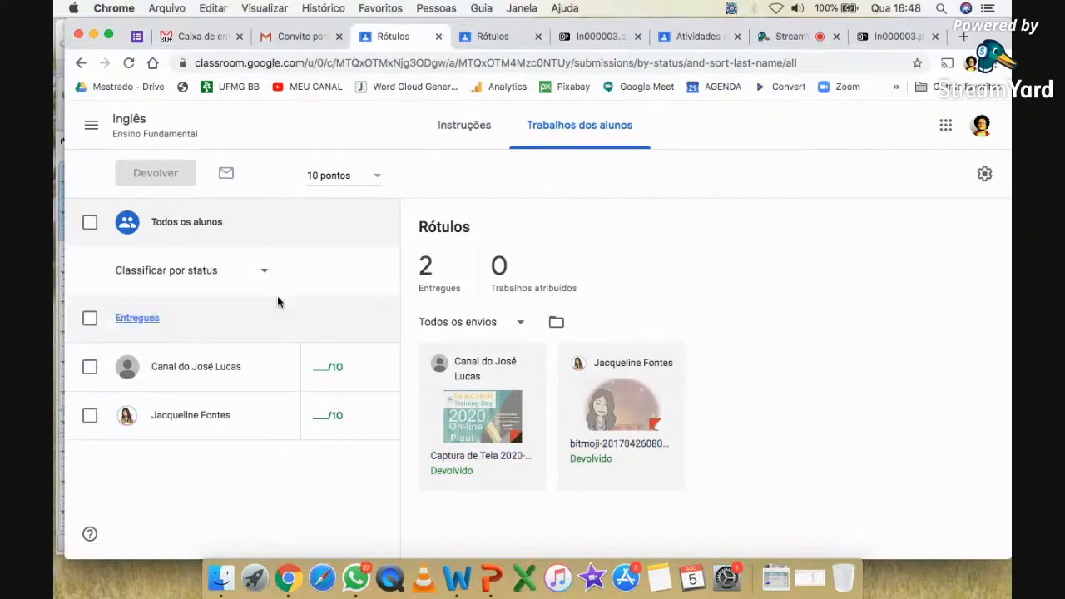
- Open the screenshot submission for grading, dismiss the new-window tip, and examine the assignment title, student selector and submission status
left_click(507, 409)
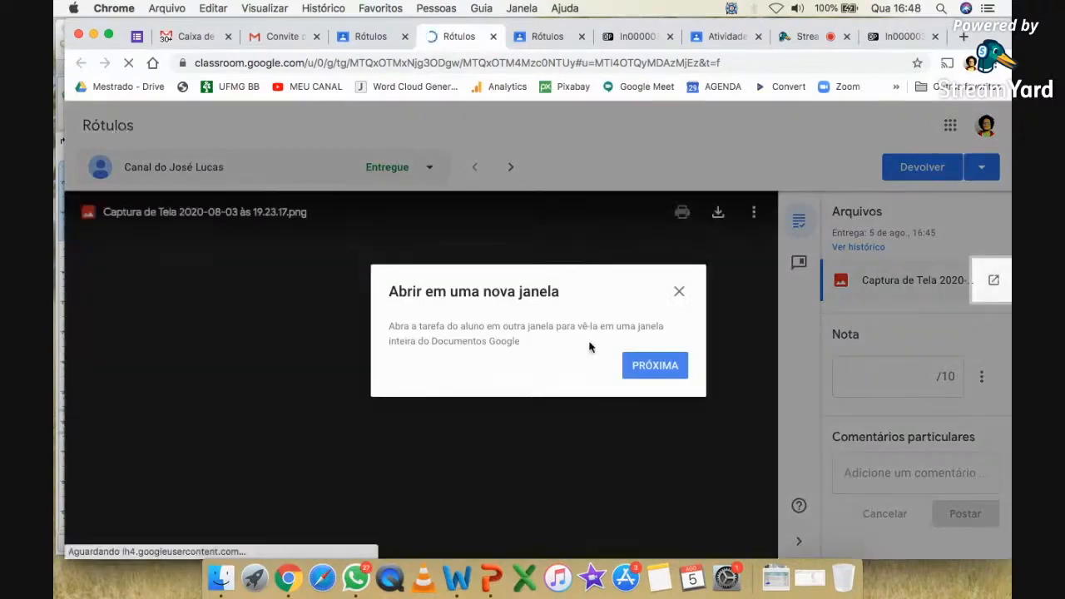
left_click(676, 290)
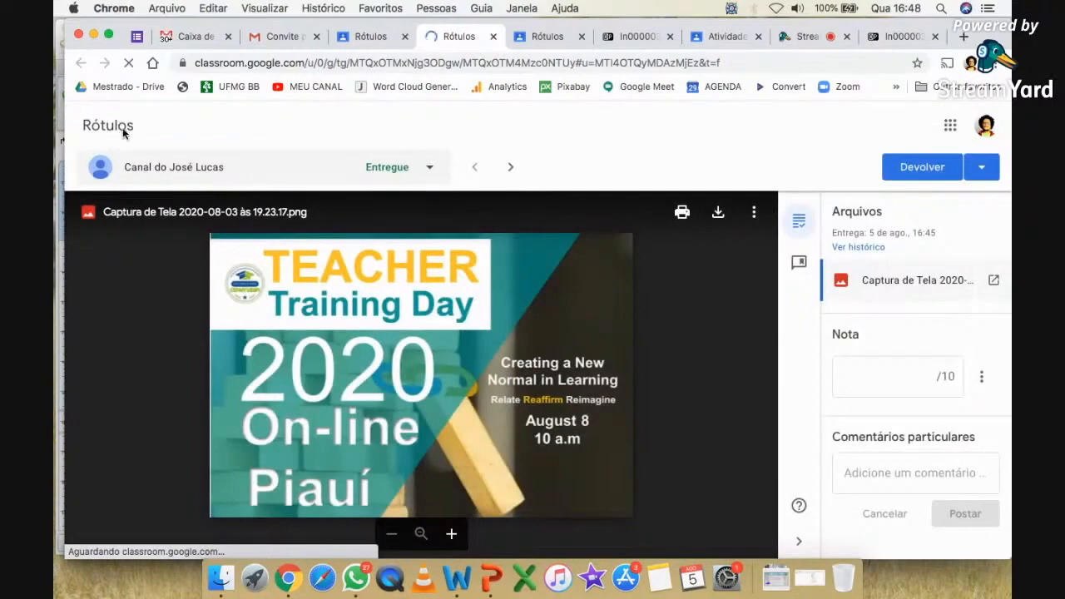
scroll(121, 129, "up", 5)
scroll(216, 158, "up", 3)
scroll(240, 228, "down", 4)
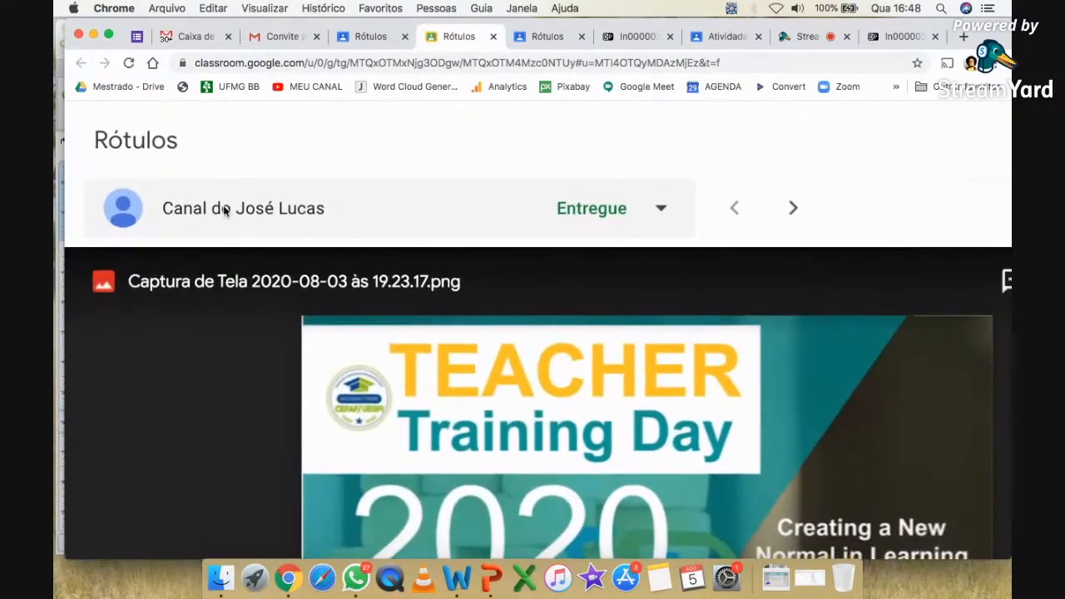
scroll(235, 208, "down", 1)
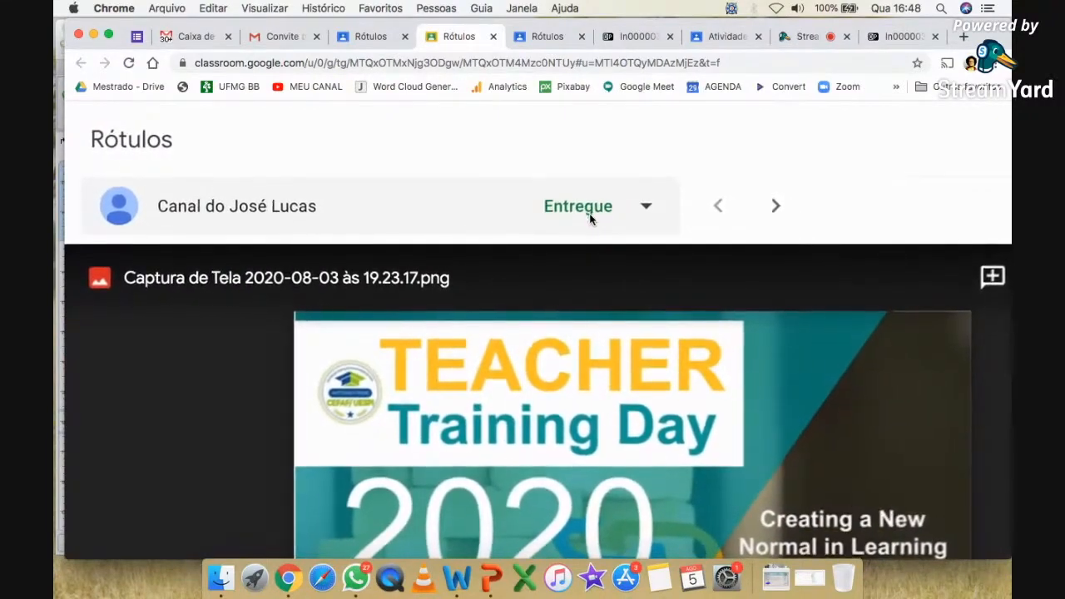
scroll(590, 215, "down", 1)
scroll(742, 206, "down", 3)
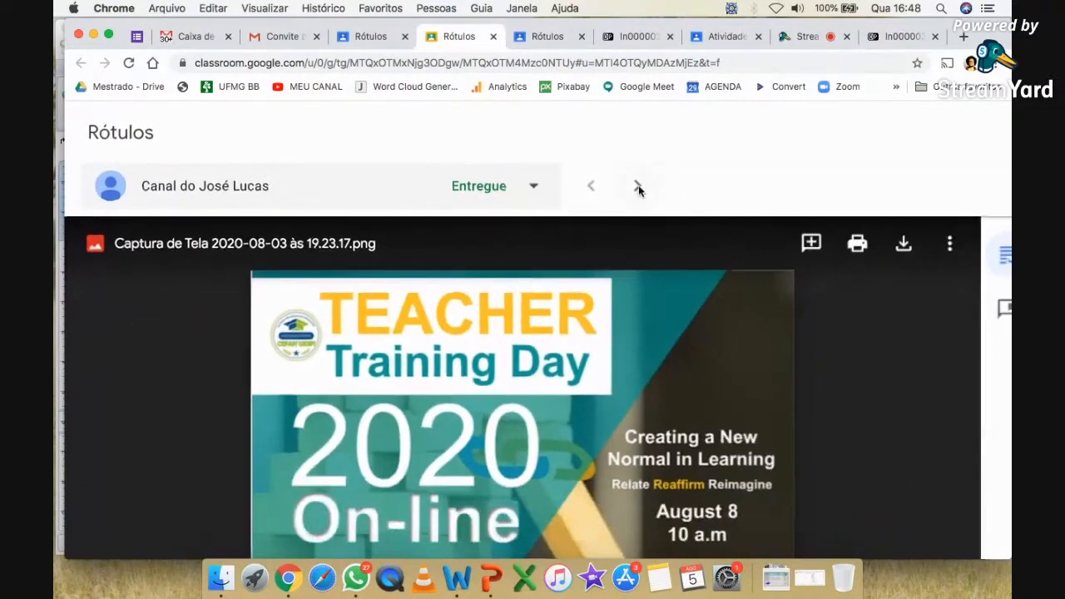
scroll(632, 188, "down", 2)
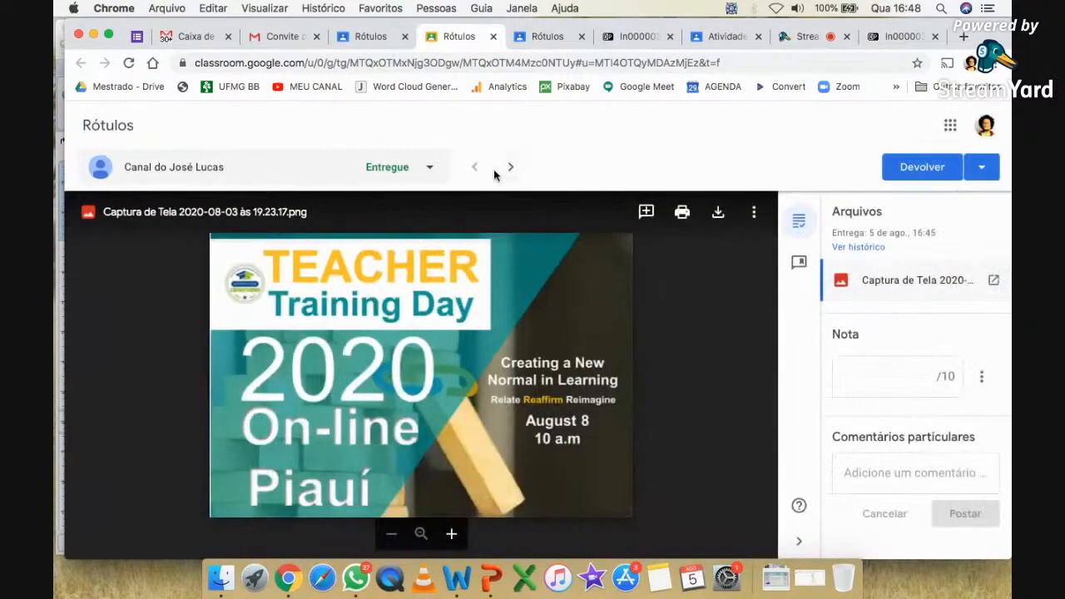
- Examine the student navigation, view the next student's bitmoji submission, and return to the screenshot submission
scroll(493, 174, "up", 3)
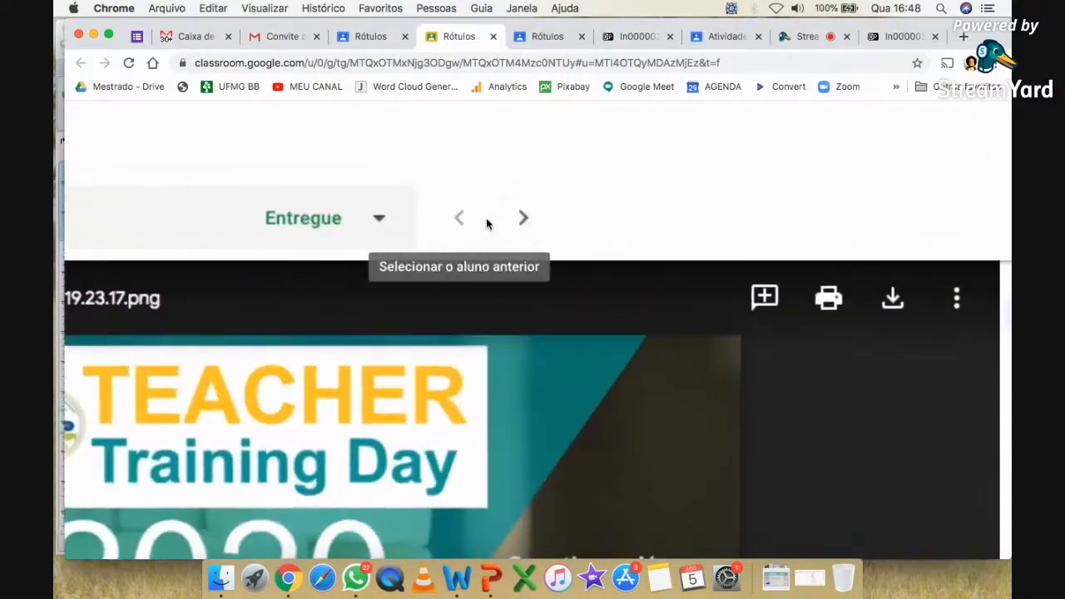
scroll(594, 224, "down", 3)
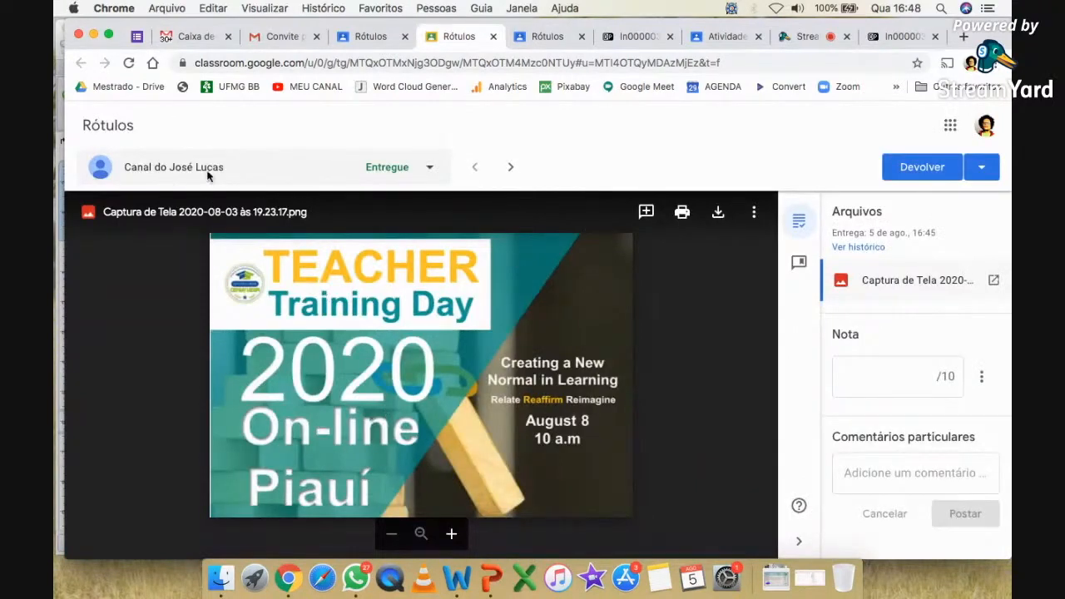
left_click(509, 166)
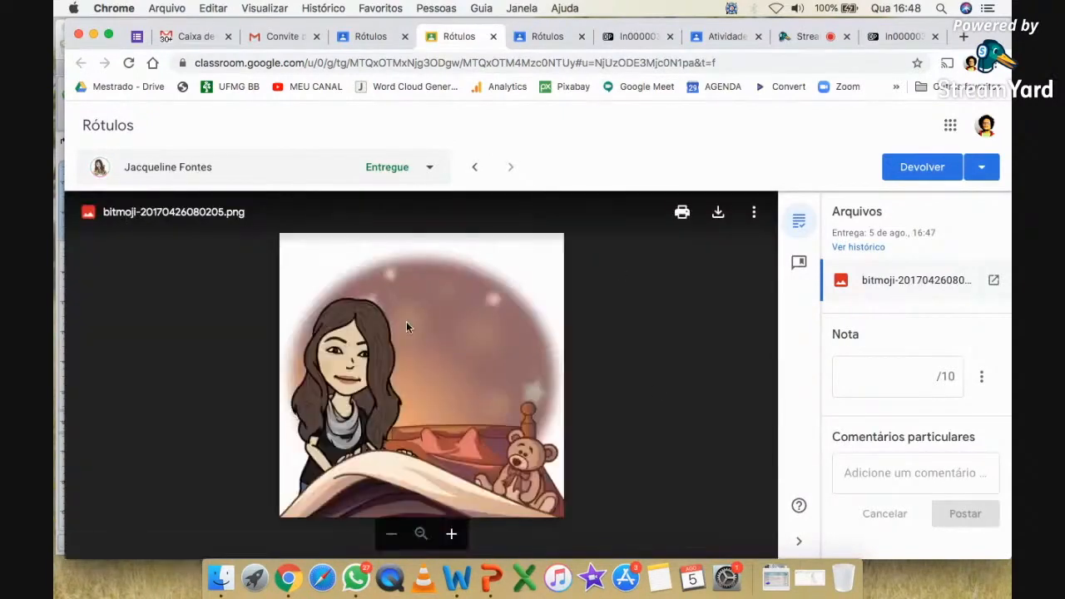
left_click(472, 168)
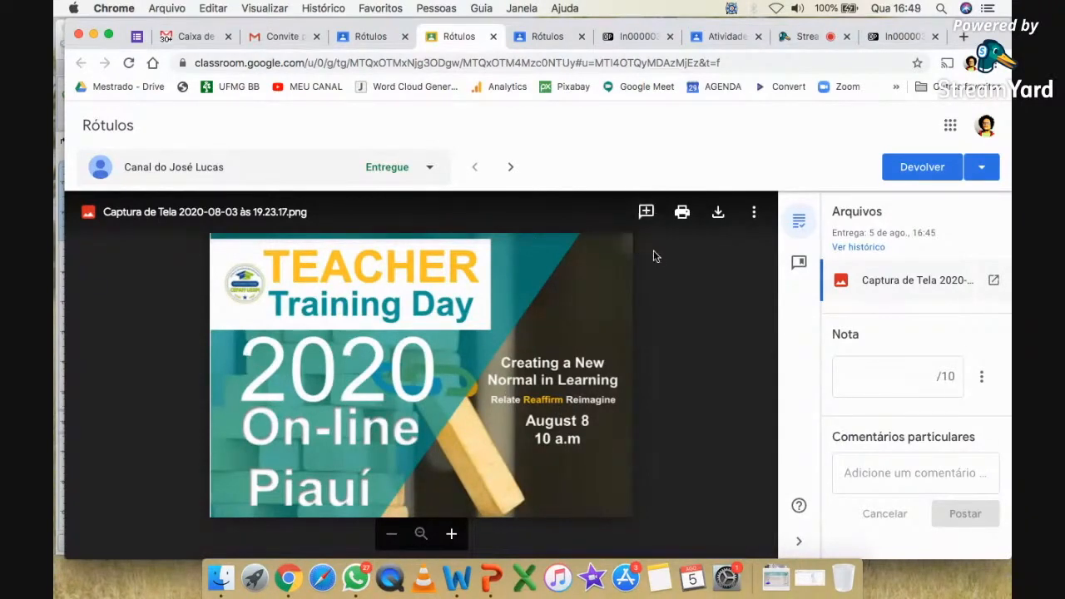
- Highlight an area across the screenshot submission's title and dark background, and post the comment "melhorar a cor" on it
scroll(649, 223, "up", 5)
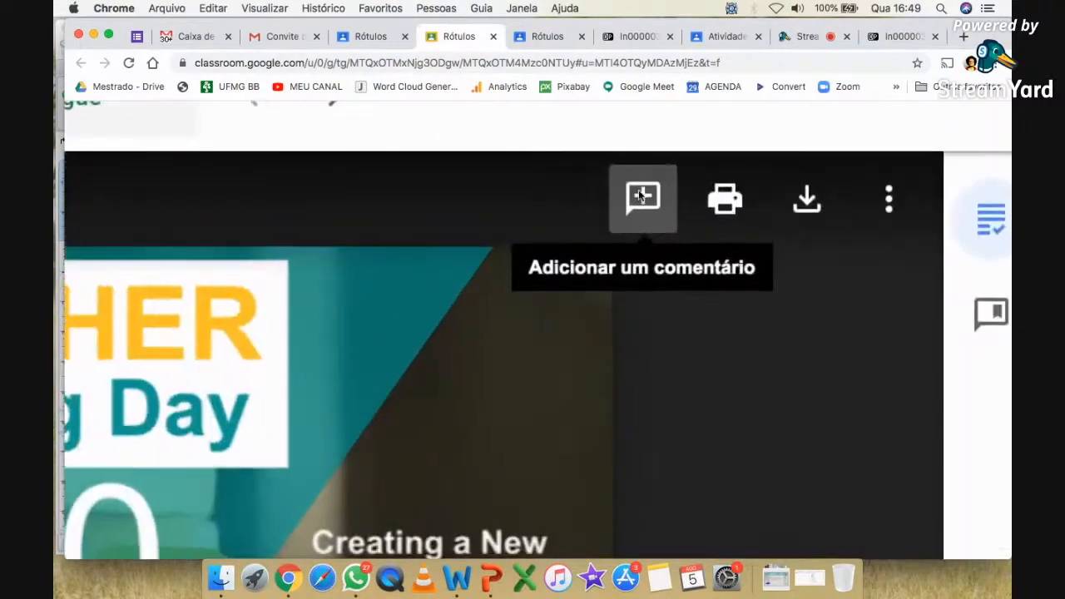
scroll(645, 199, "down", 5)
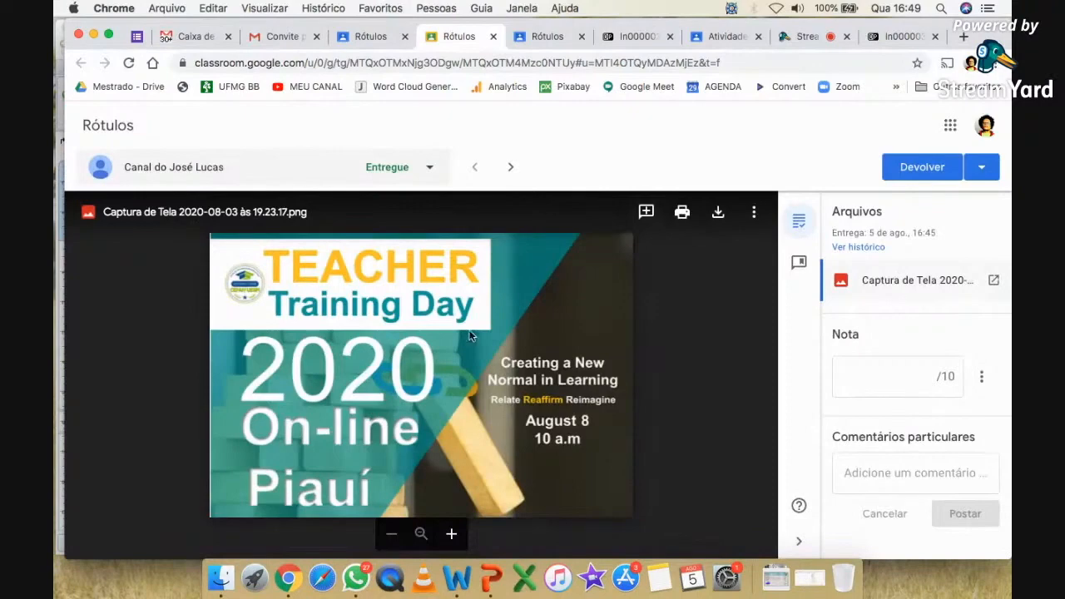
left_click(645, 214)
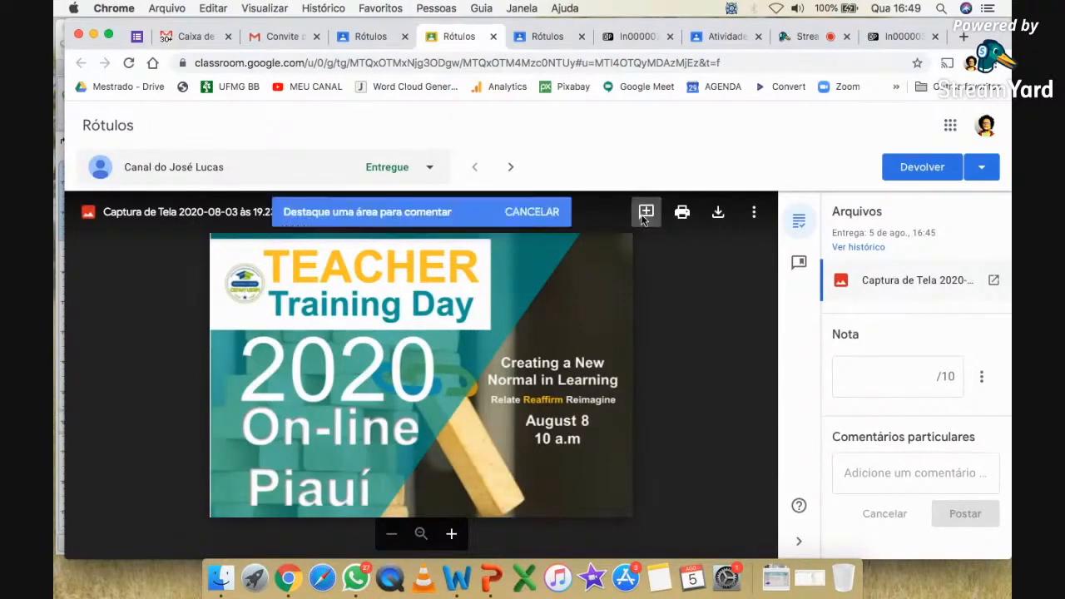
left_click_drag(417, 273, 615, 335)
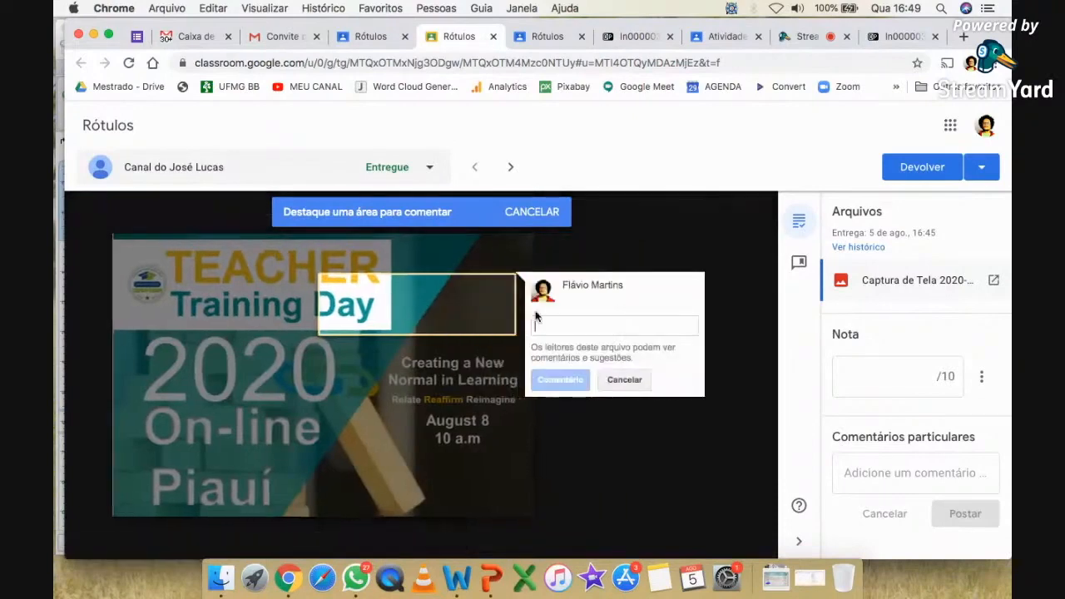
type("melhorar a cor")
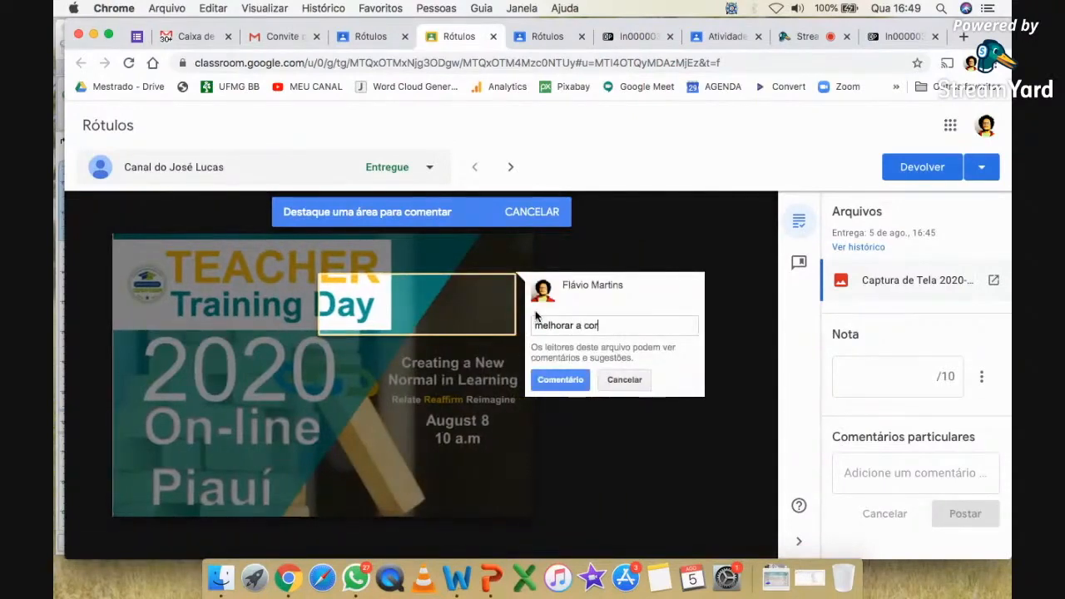
left_click(562, 373)
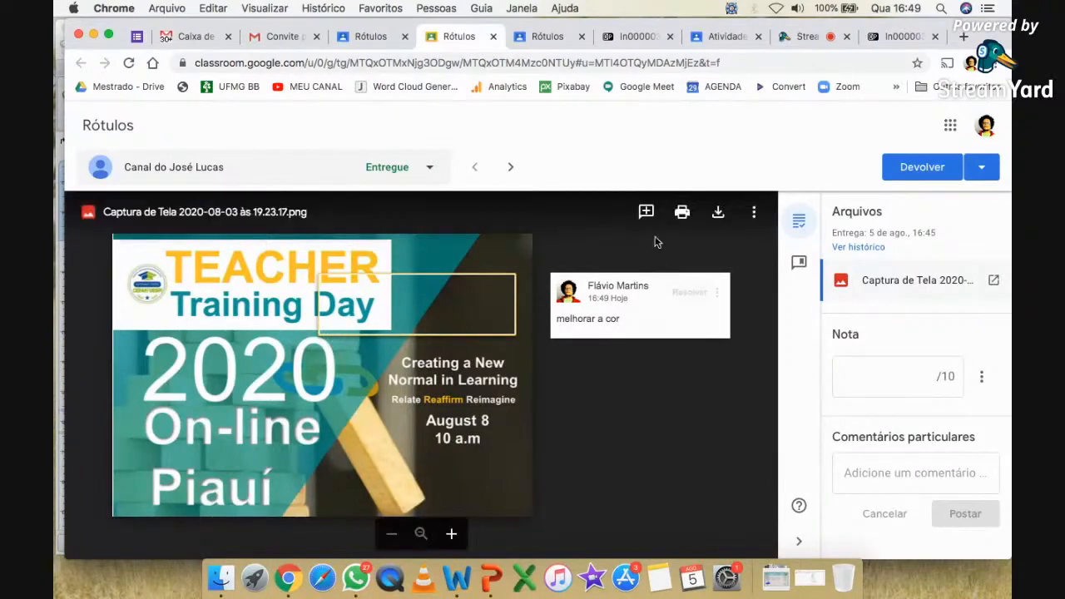
- View the screenshot file's additional options, and grade this submission 10 out of 10
left_click(751, 213)
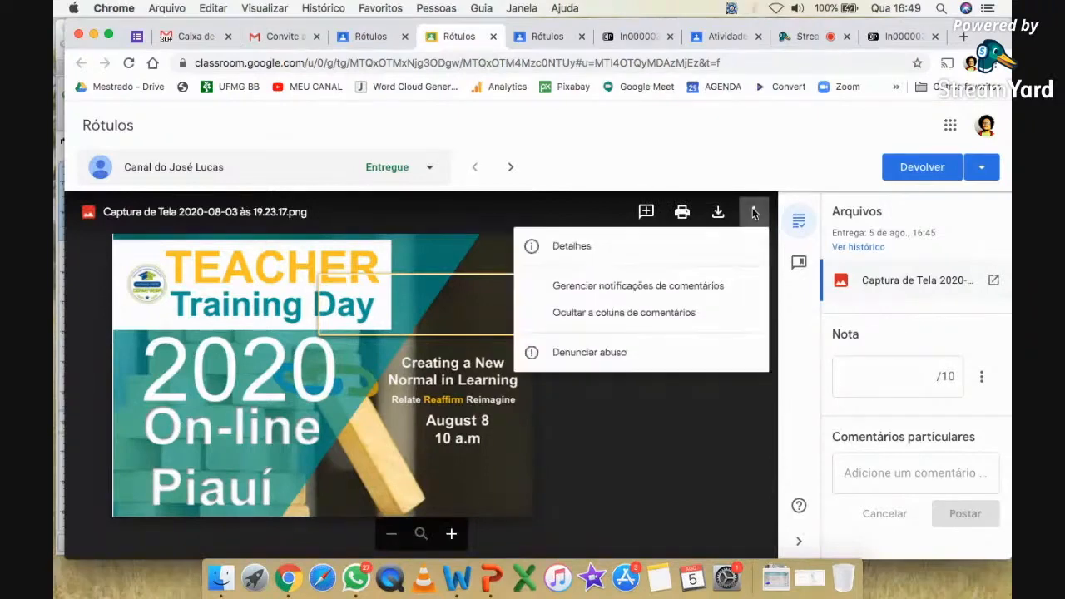
left_click(688, 430)
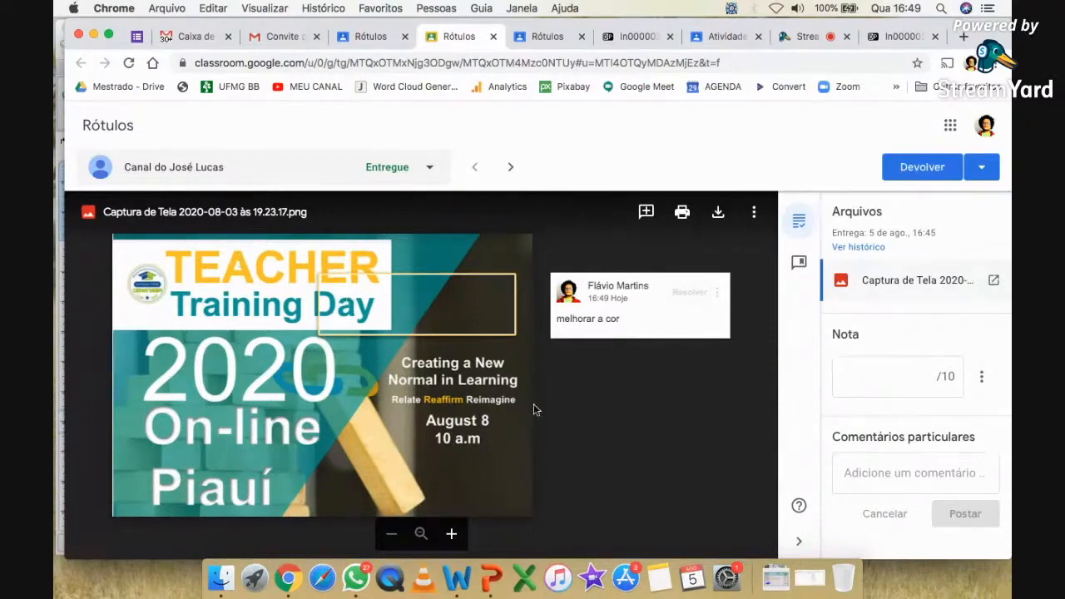
left_click(929, 376)
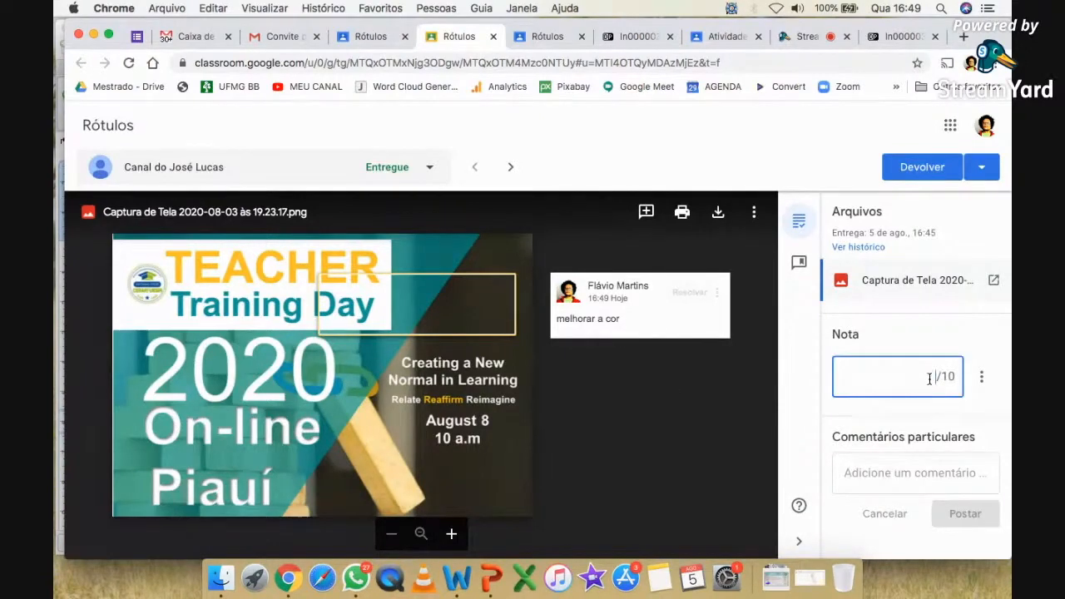
type("10")
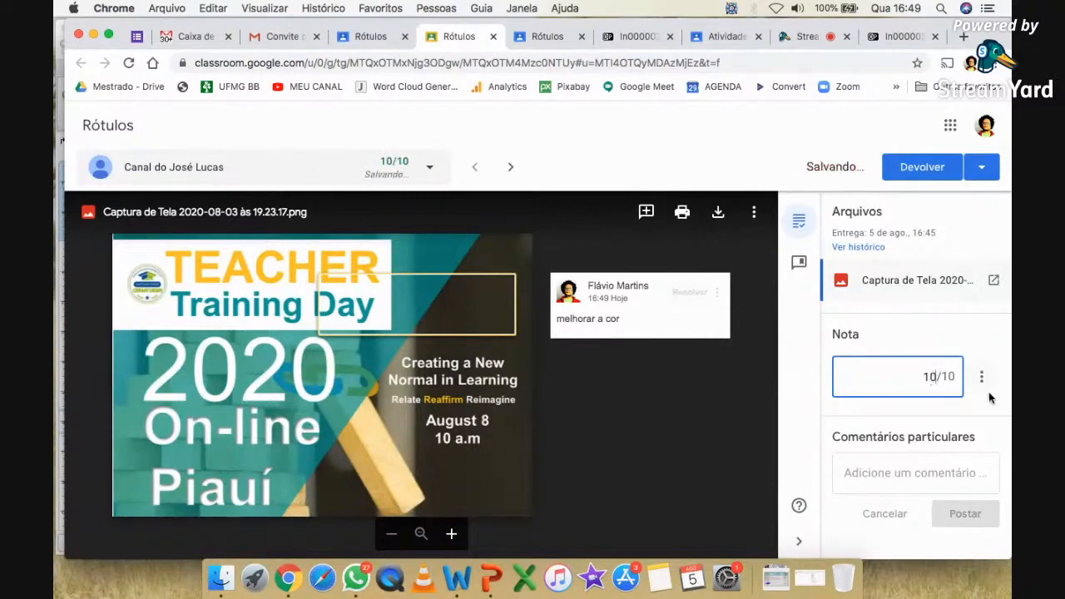
left_click(897, 473)
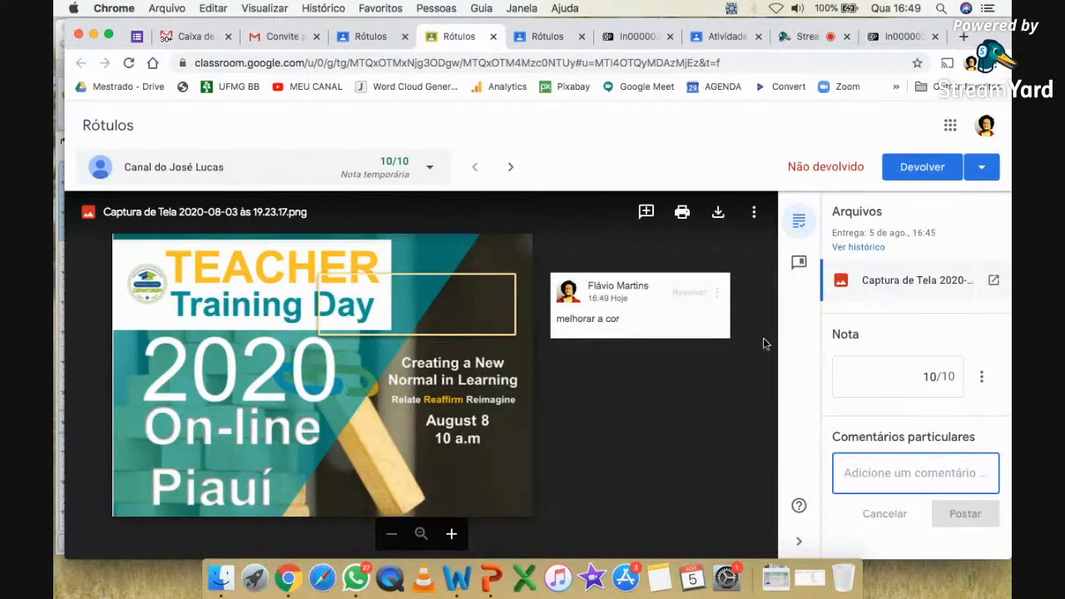
- Go to the next student's bitmoji submission, highlight an area above the teddy bear, and post the comment "Faltou o titulo da atividade"
left_click(511, 166)
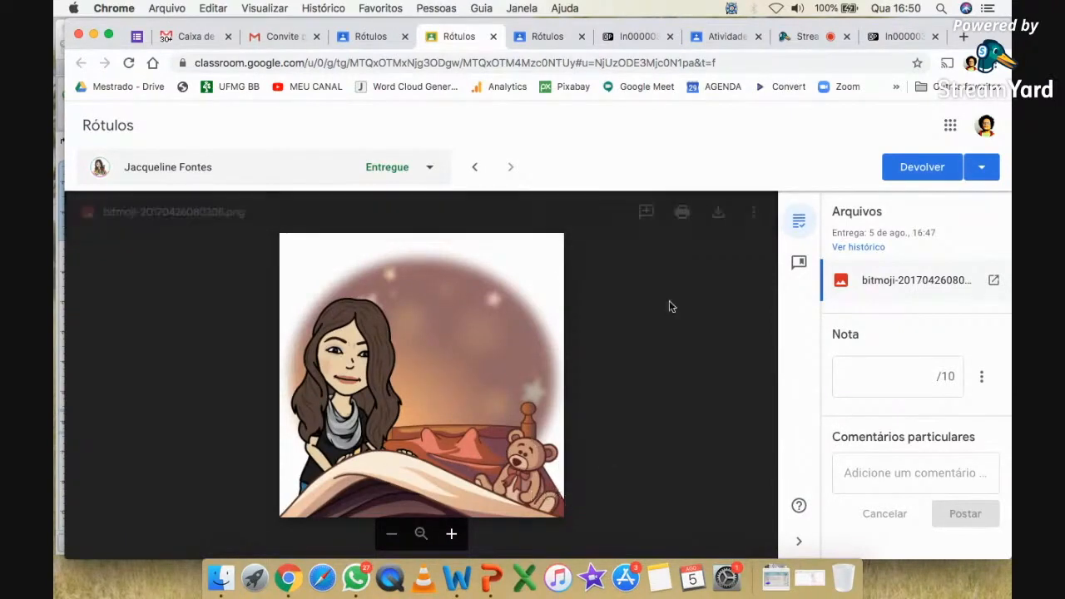
left_click(646, 213)
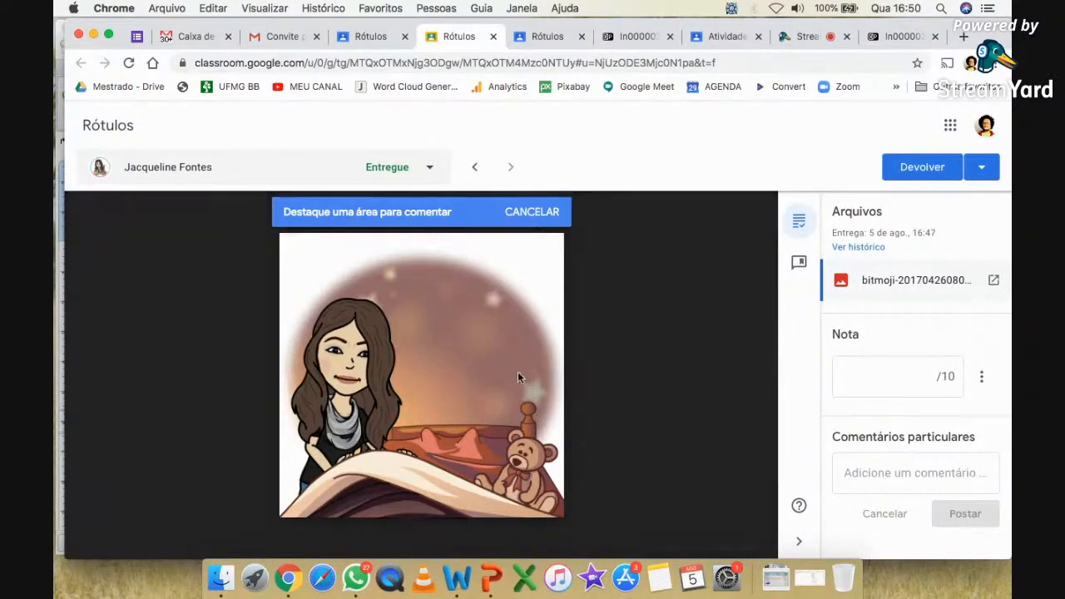
left_click_drag(510, 354, 676, 392)
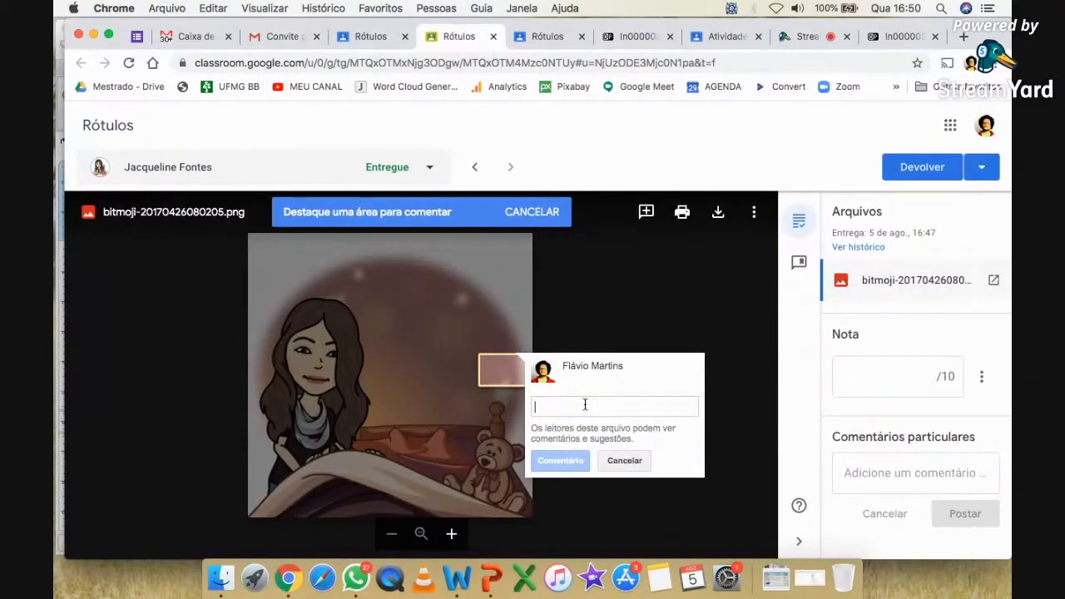
type("Fa")
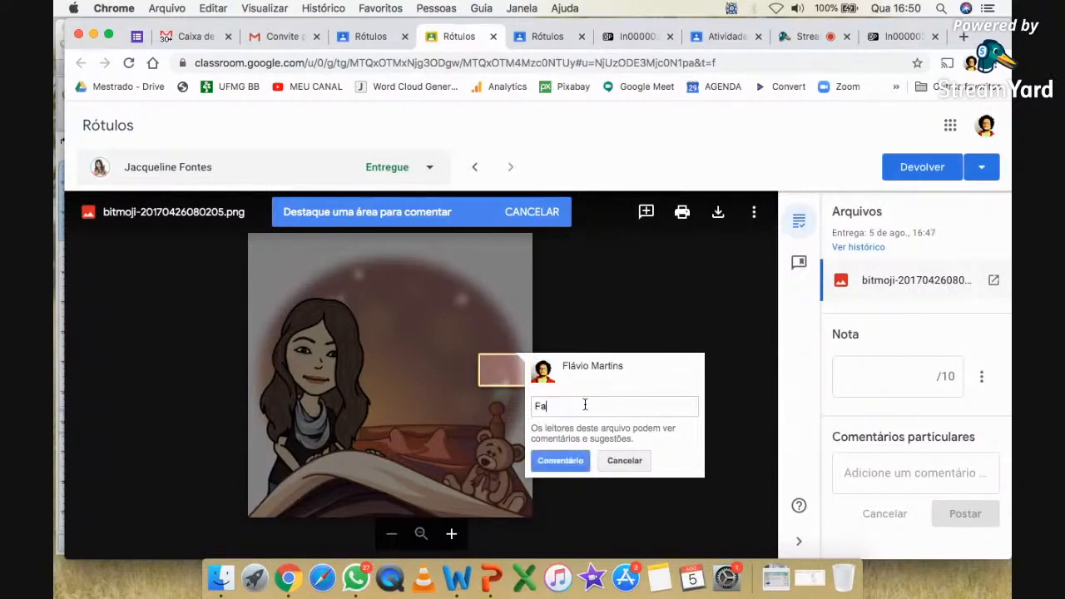
type("ltou o título, m")
type(" atividade")
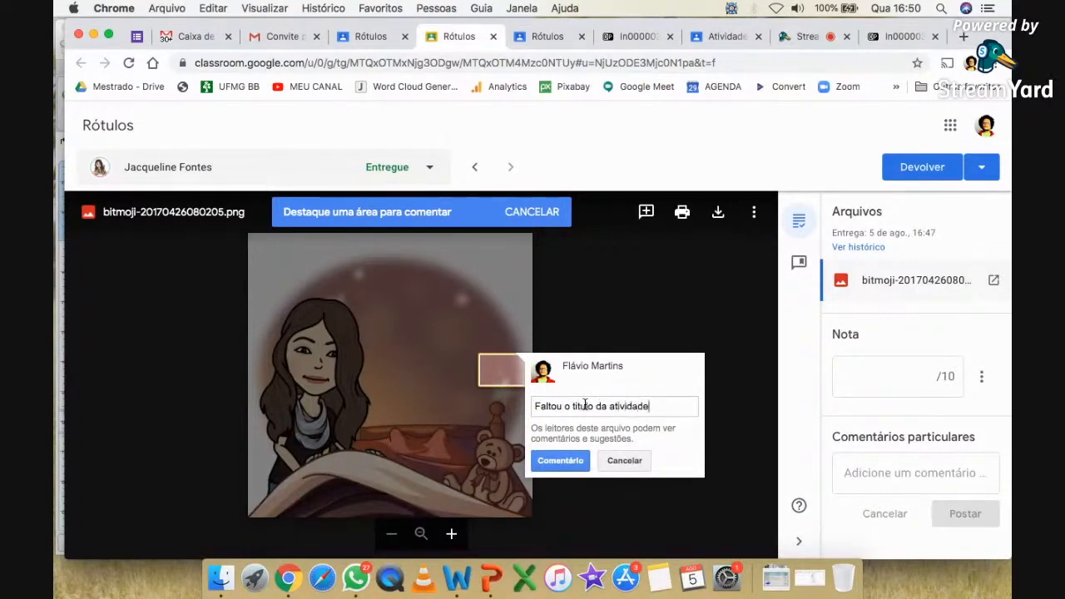
left_click(575, 465)
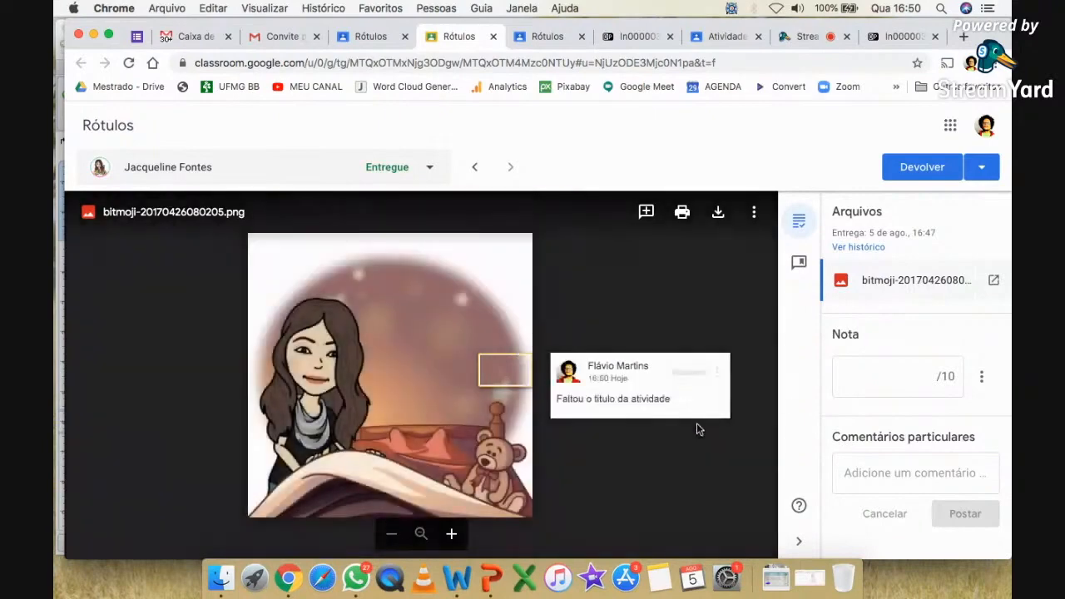
- Grade the bitmoji submission 10 out of 10, and return both students' submissions together
left_click(915, 384)
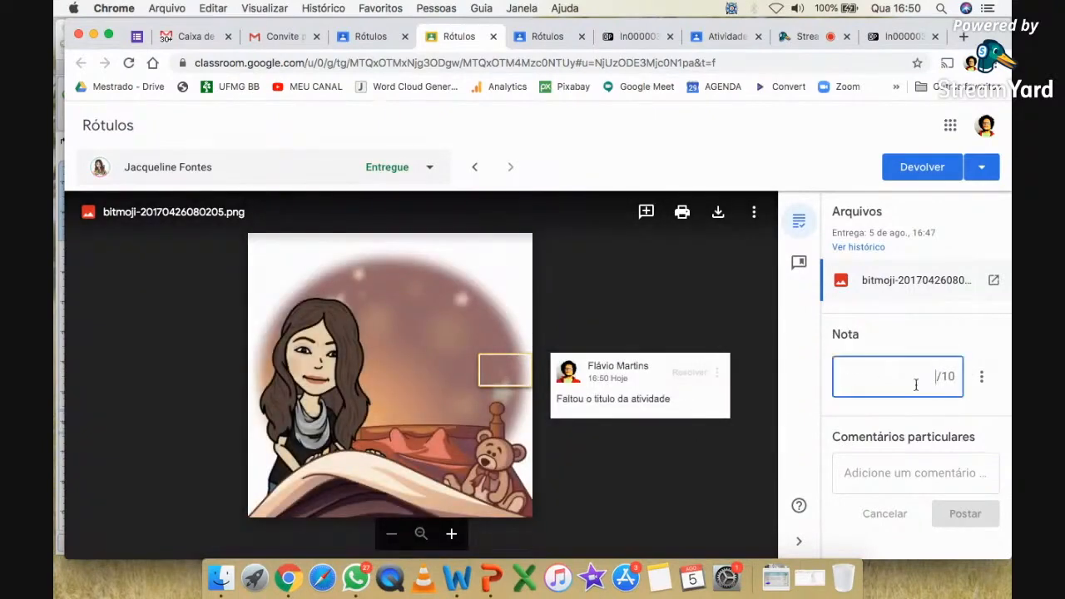
type("10")
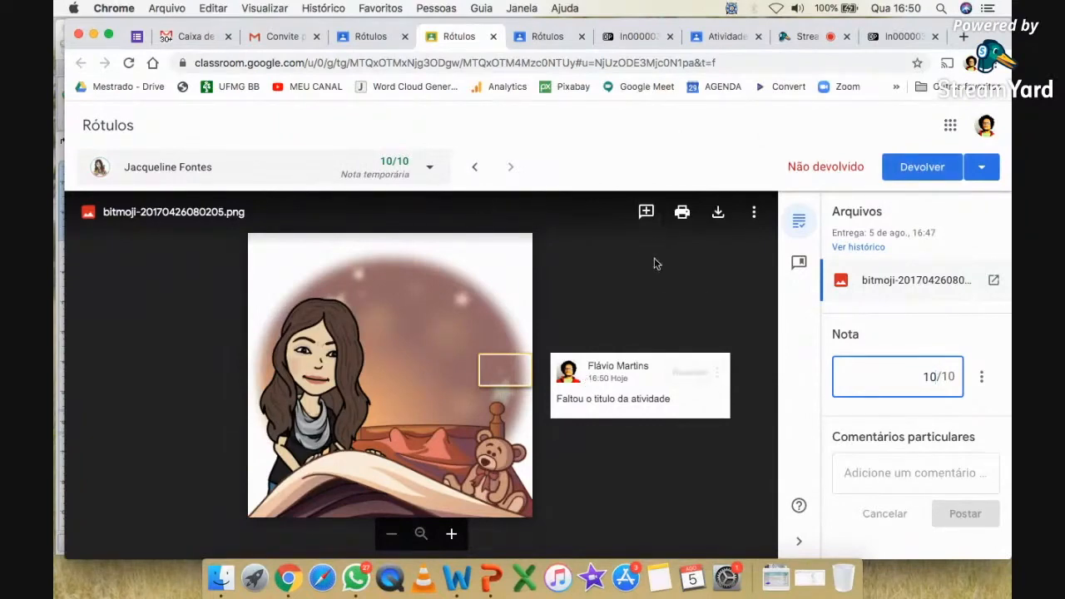
left_click(986, 171)
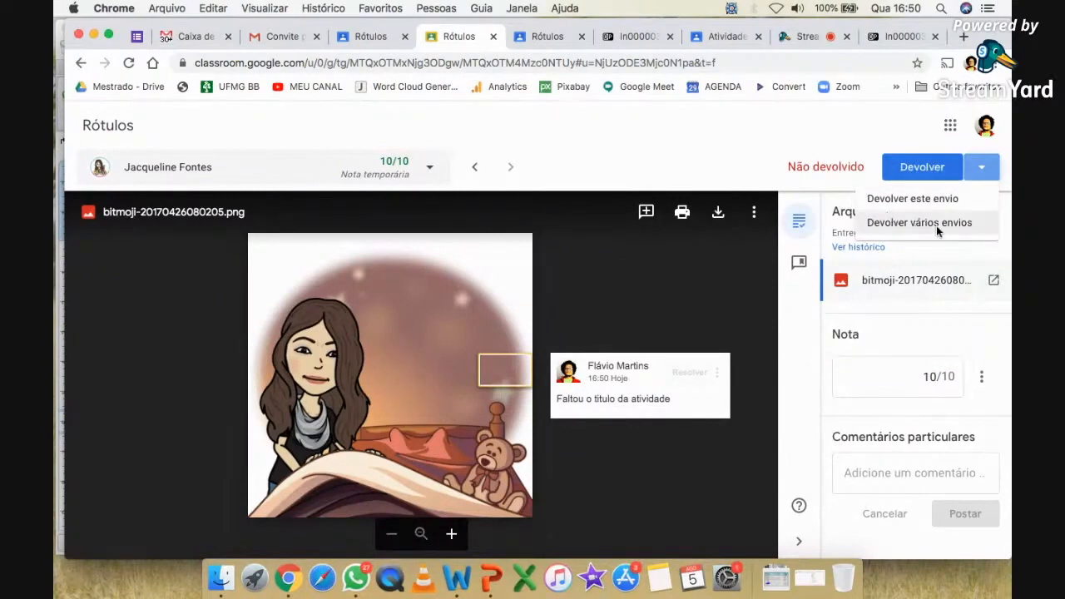
left_click(919, 222)
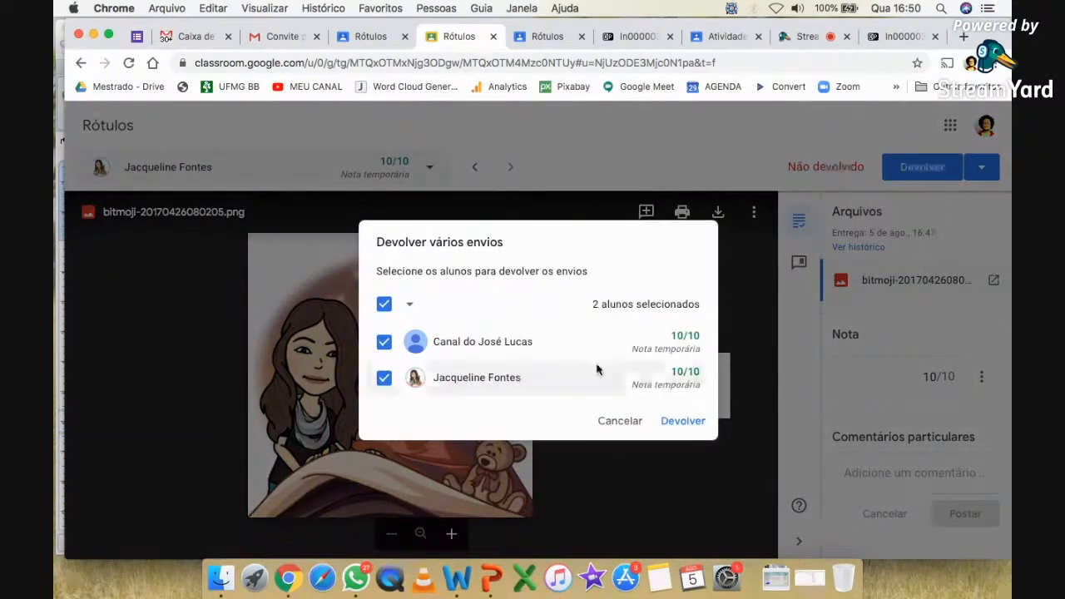
left_click(383, 380)
left_click(383, 380)
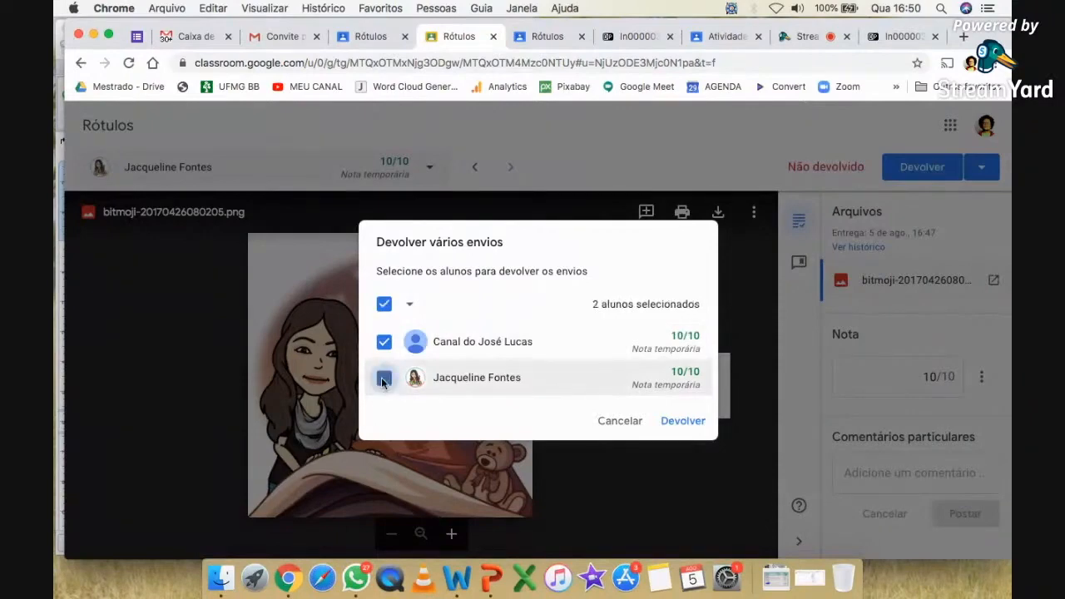
left_click(681, 421)
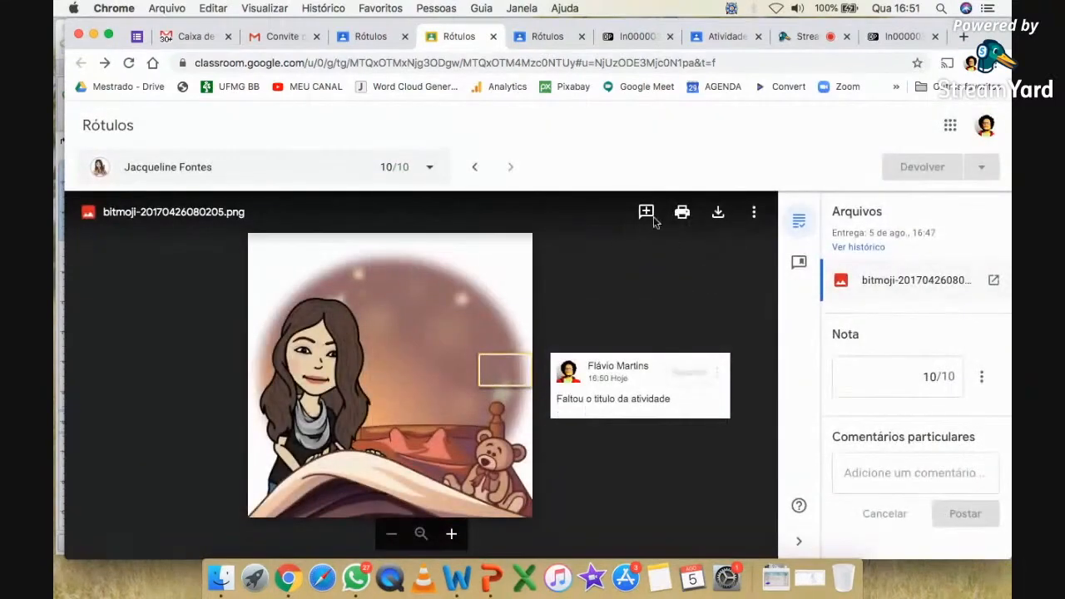
- Examine both students' grades and submission statuses in the teacher's Rótulos student work overview
left_click(370, 39)
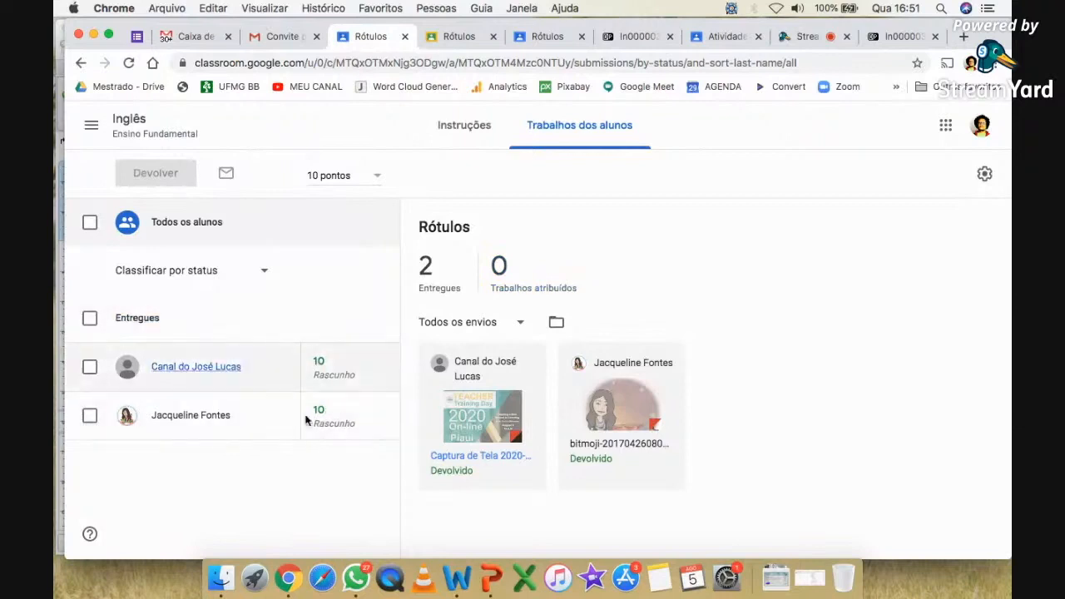
scroll(349, 416, "up", 5)
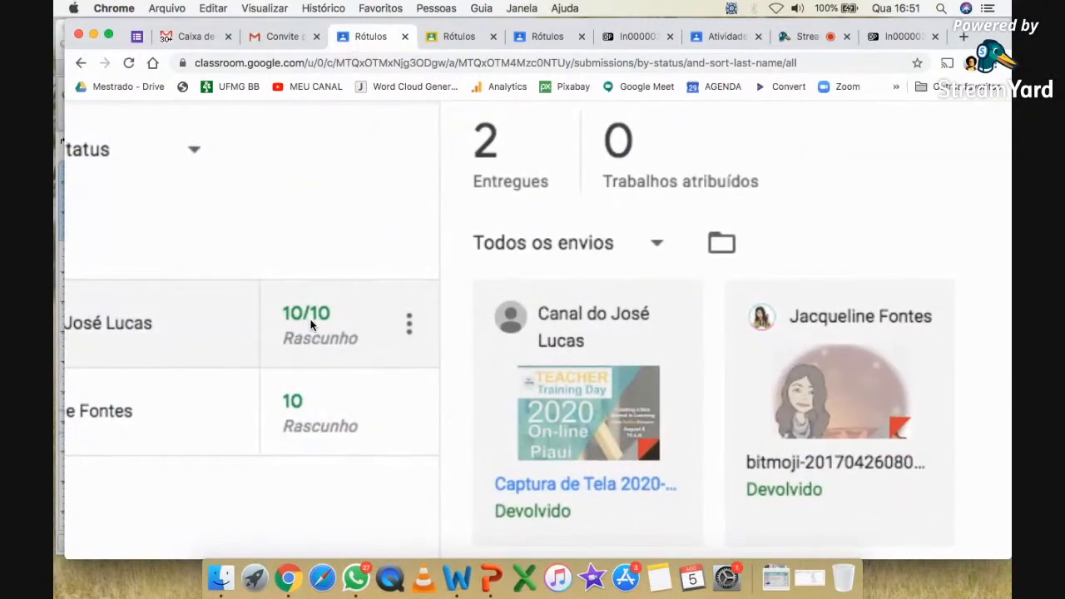
scroll(477, 469, "down", 5)
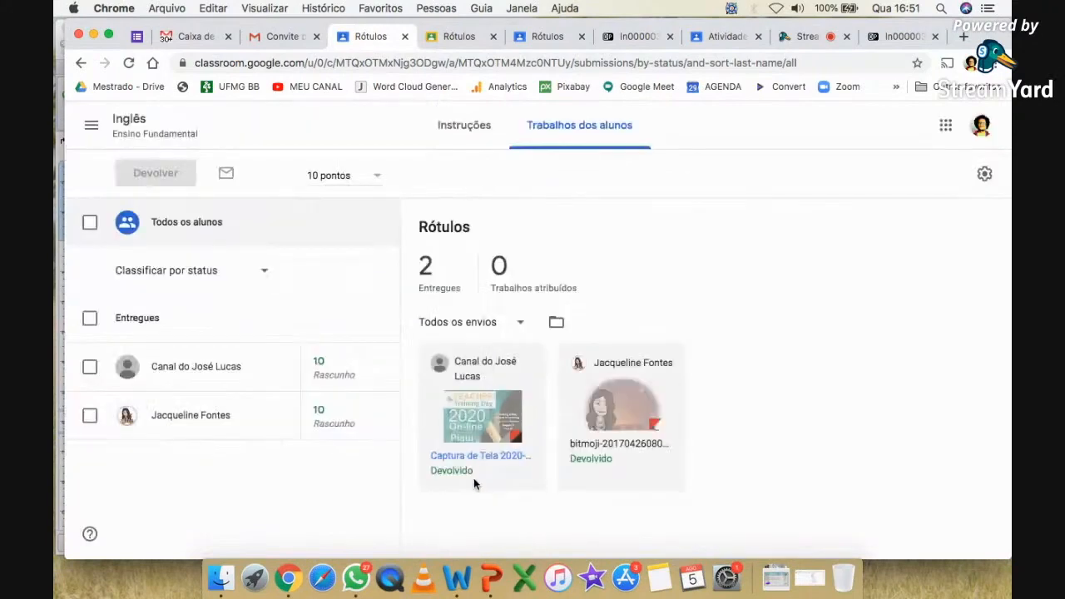
scroll(456, 473, "up", 5)
scroll(701, 444, "down", 5)
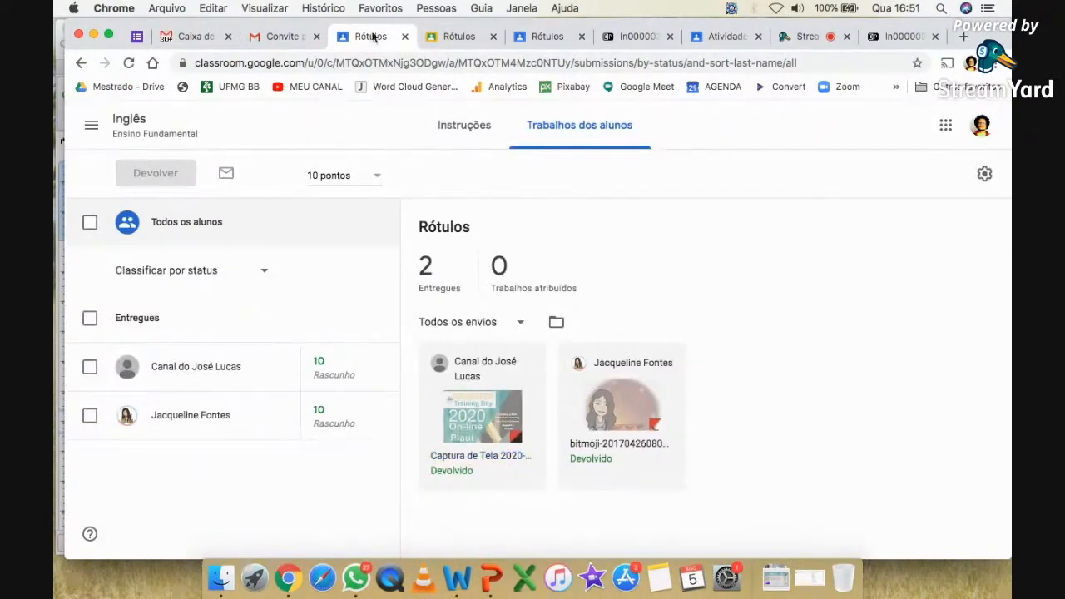
- Examine the grade and work status in the student's Rótulos assignment, and preview the attached screenshot
left_click(550, 41)
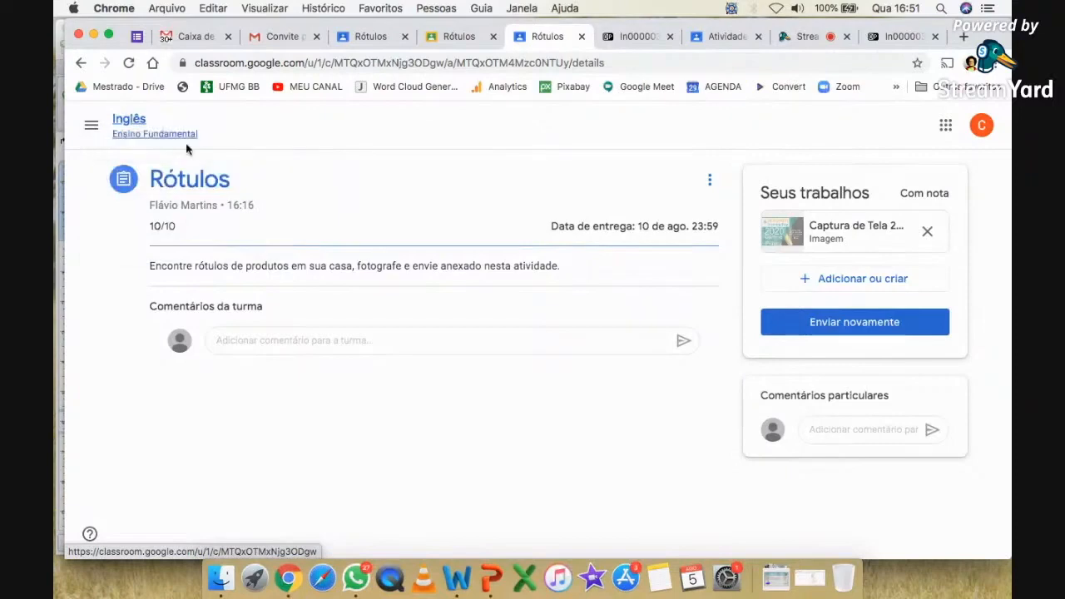
scroll(186, 148, "up", 5)
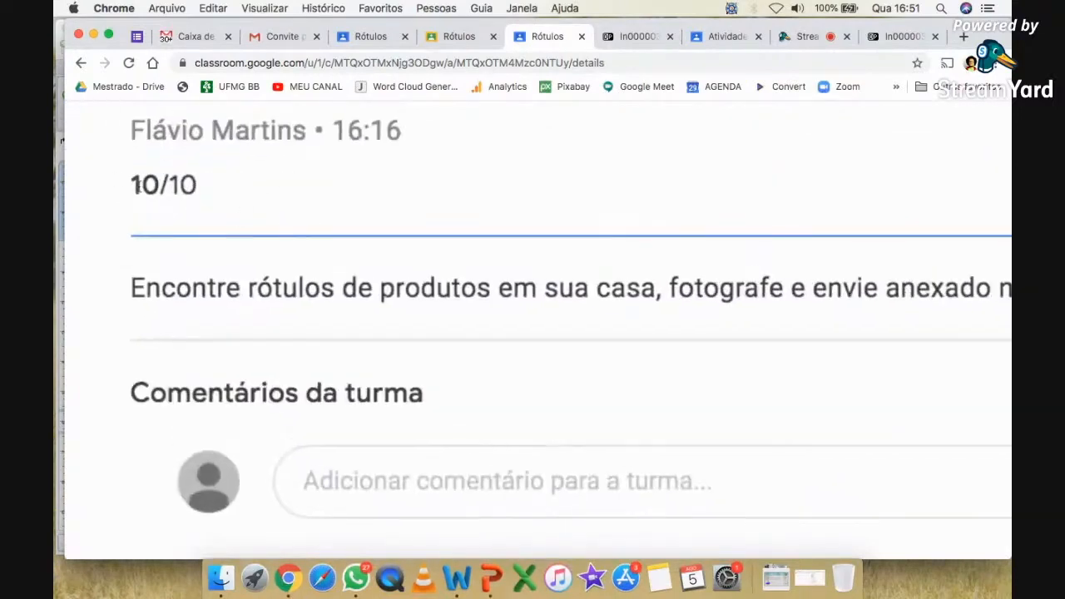
left_click_drag(128, 185, 225, 191)
scroll(563, 277, "down", 5)
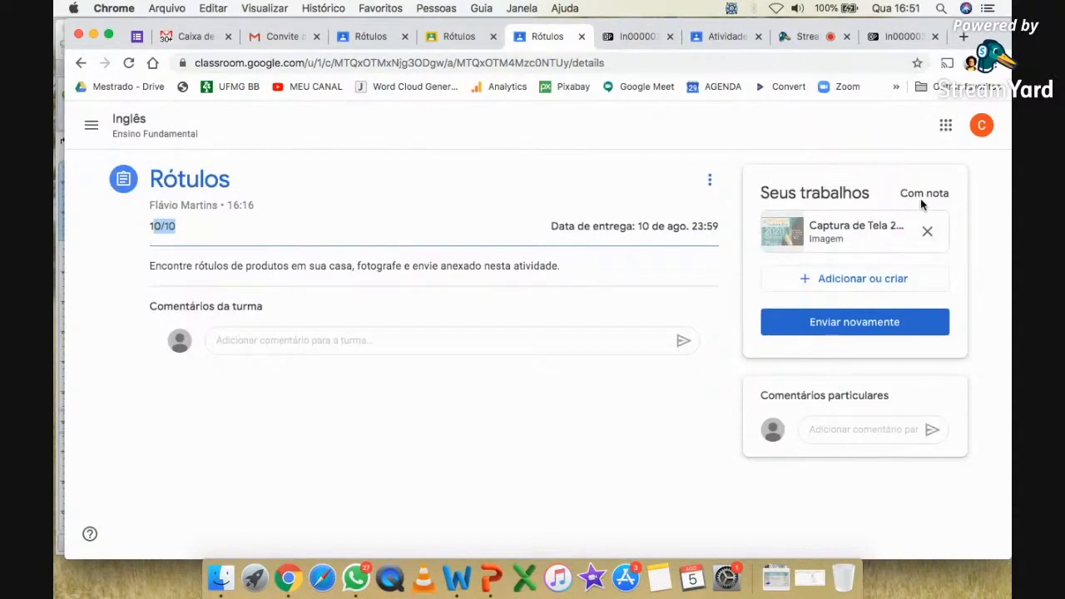
scroll(921, 202, "up", 3)
scroll(772, 210, "down", 3)
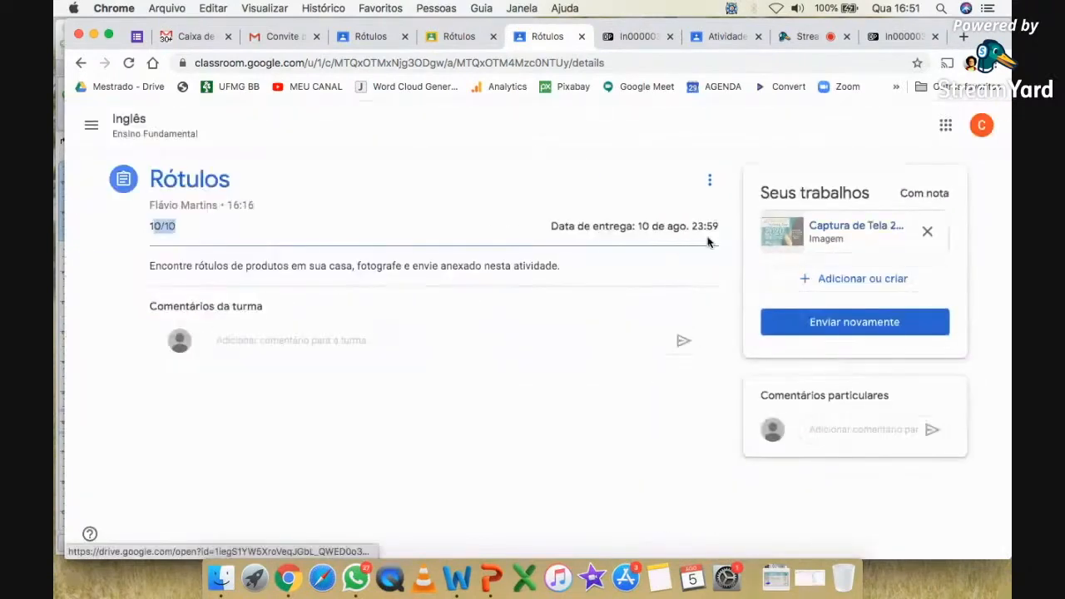
left_click(802, 226)
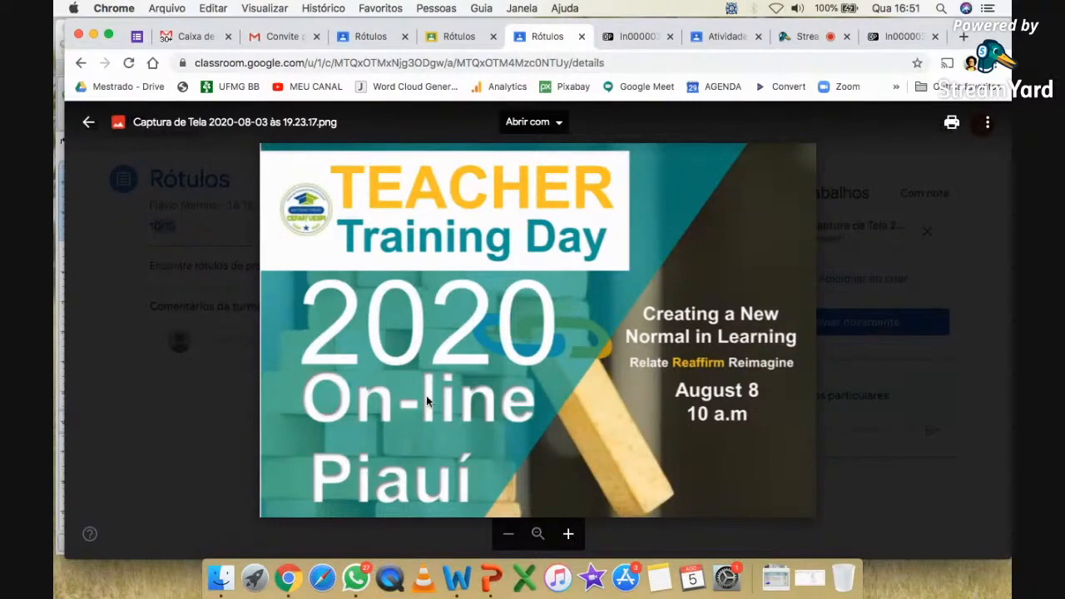
left_click(857, 303)
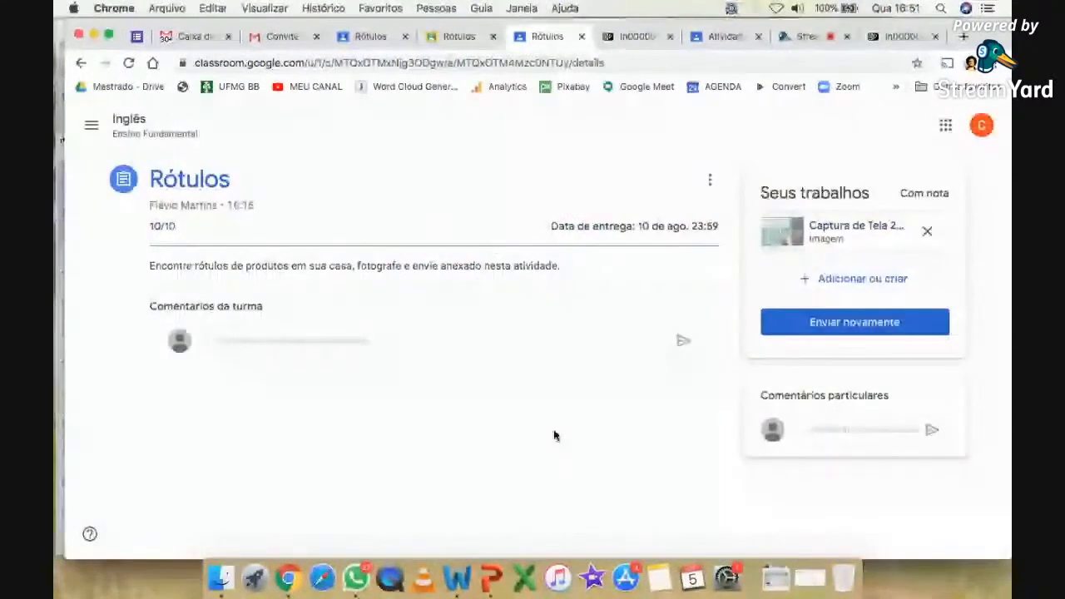
- Recheck the teacher's Rótulos student work overview and return to the student's assignment page
left_click(366, 39)
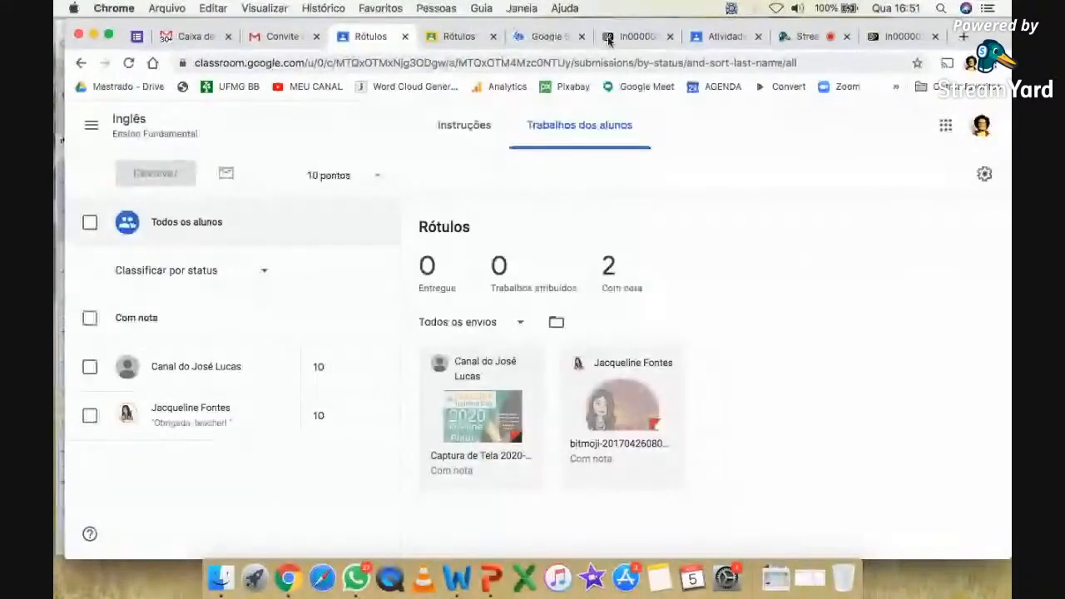
left_click(553, 37)
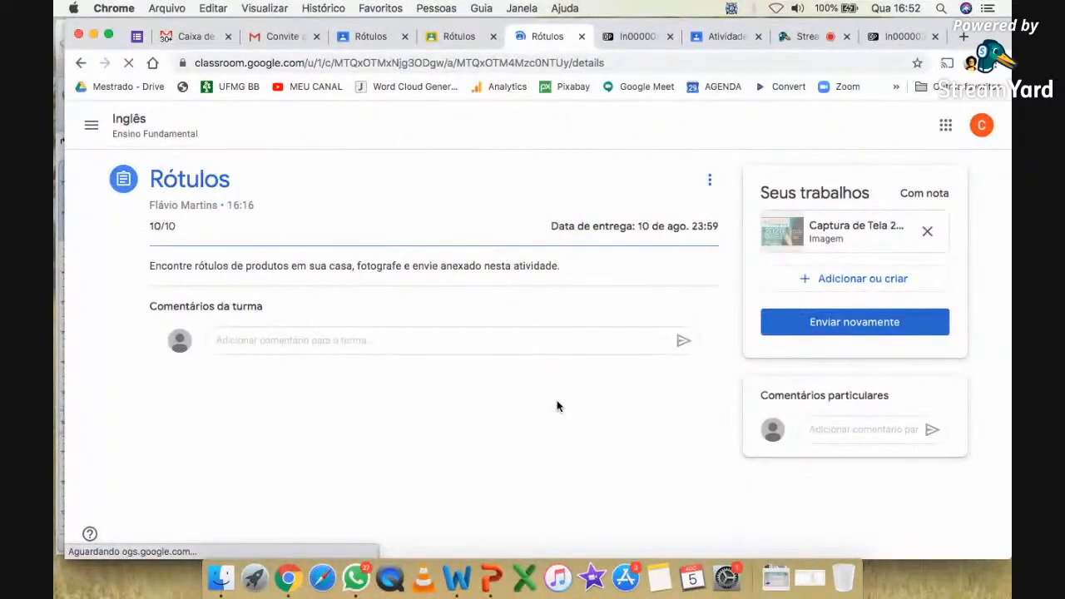
- Preview the screenshot attached to the student's Rótulos assignment and examine the private comments field
left_click(785, 236)
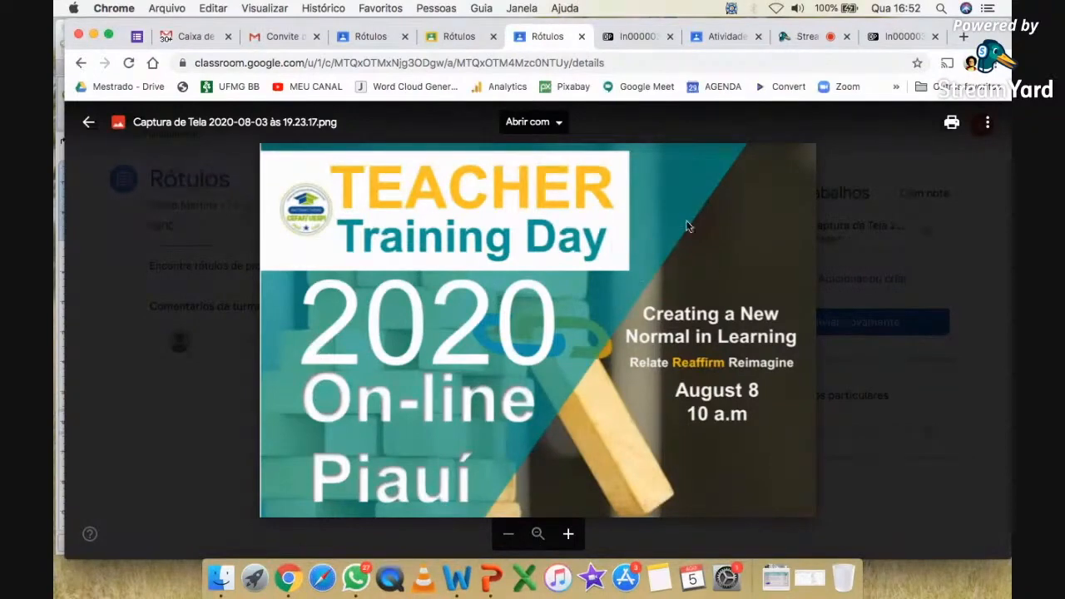
key("Escape")
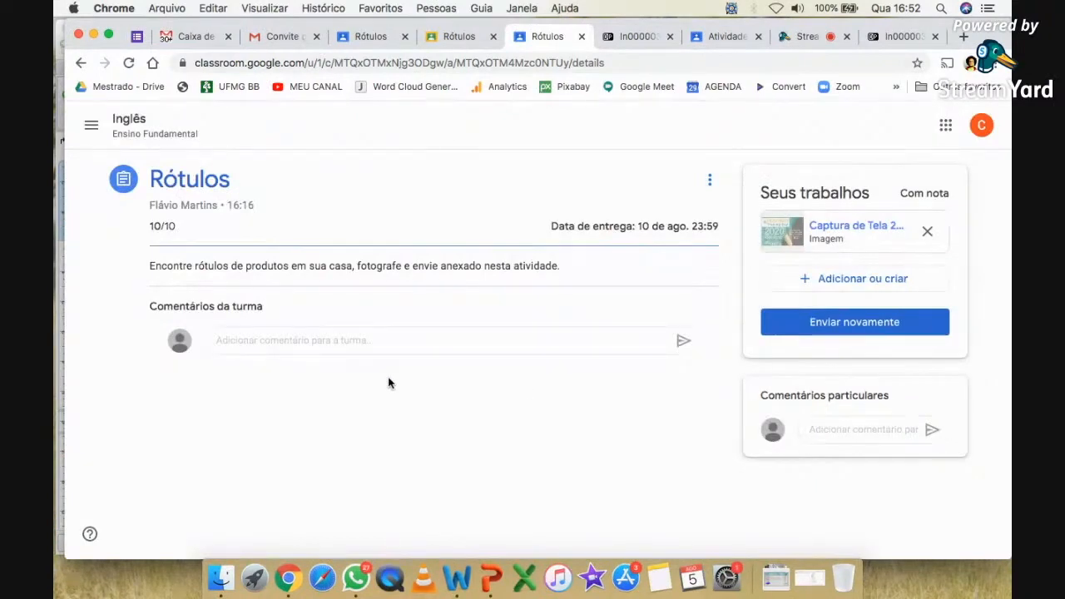
left_click(858, 428)
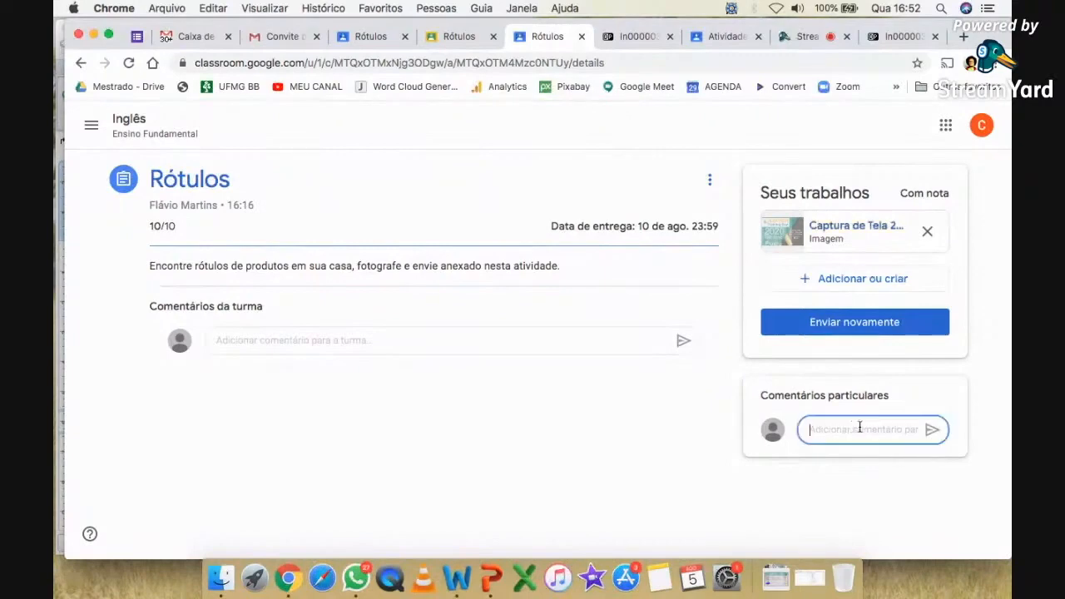
scroll(913, 423, "up", 4)
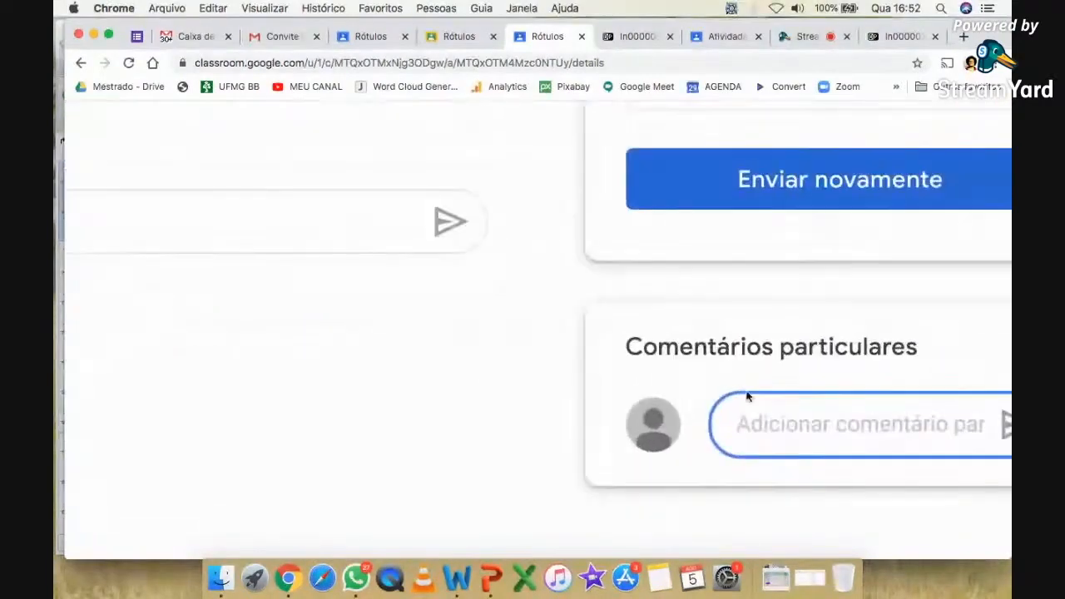
scroll(780, 392, "down", 5)
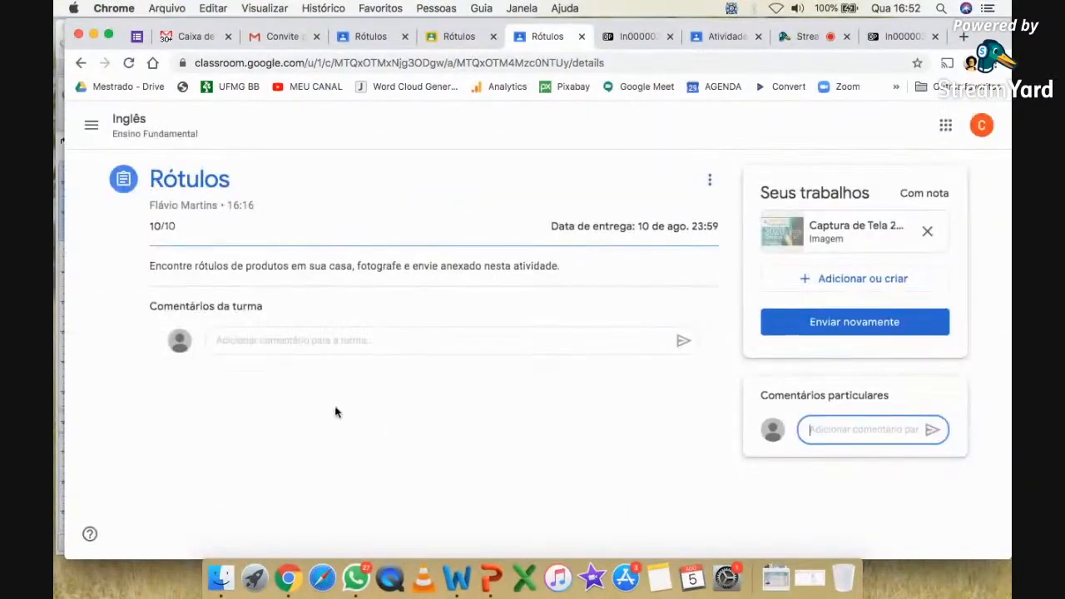
- Go to the student's Inglês class stream and examine its posts, including the Tutorial do Google Classroom material
left_click(92, 124)
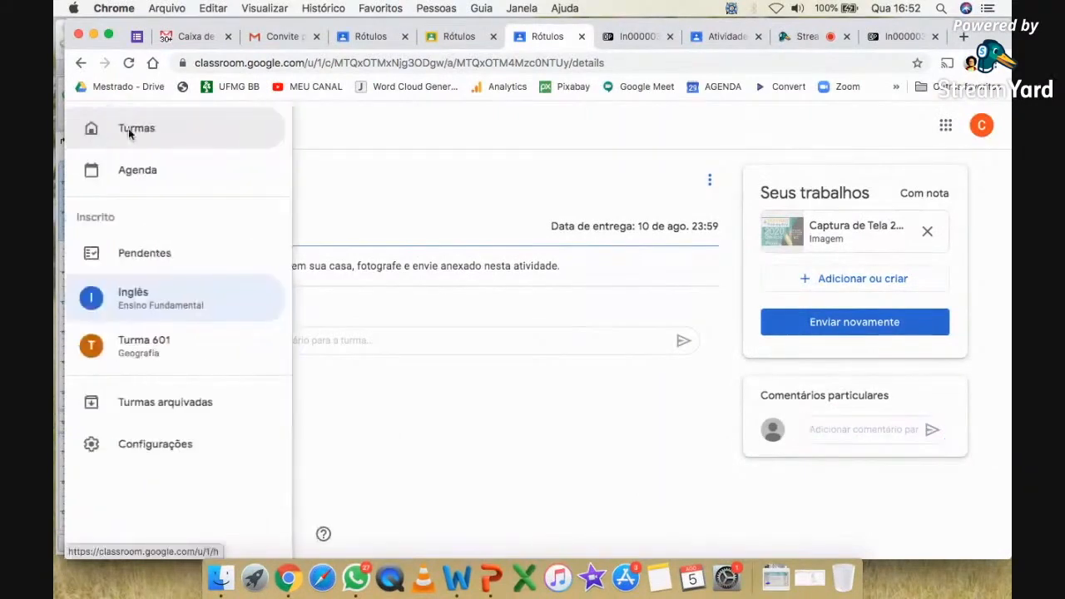
left_click(403, 159)
left_click(129, 120)
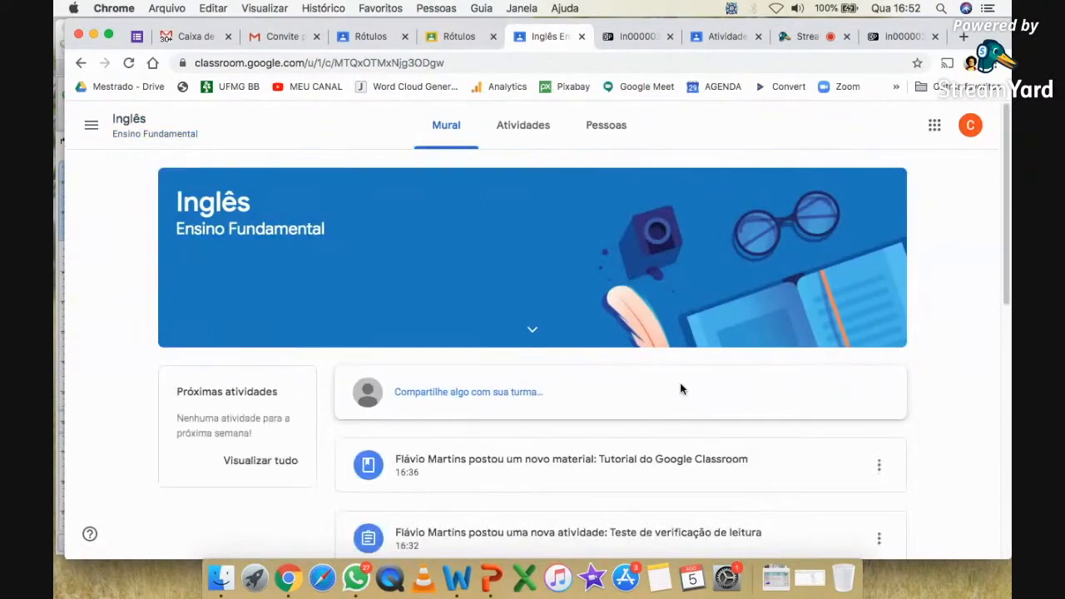
scroll(681, 389, "down", 2)
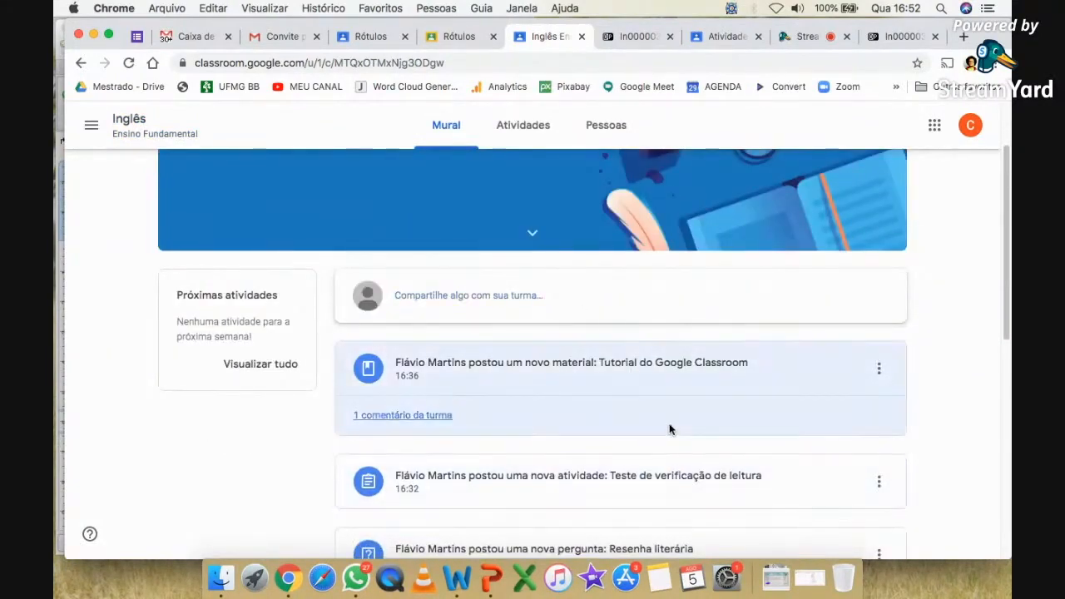
scroll(670, 428, "down", 1)
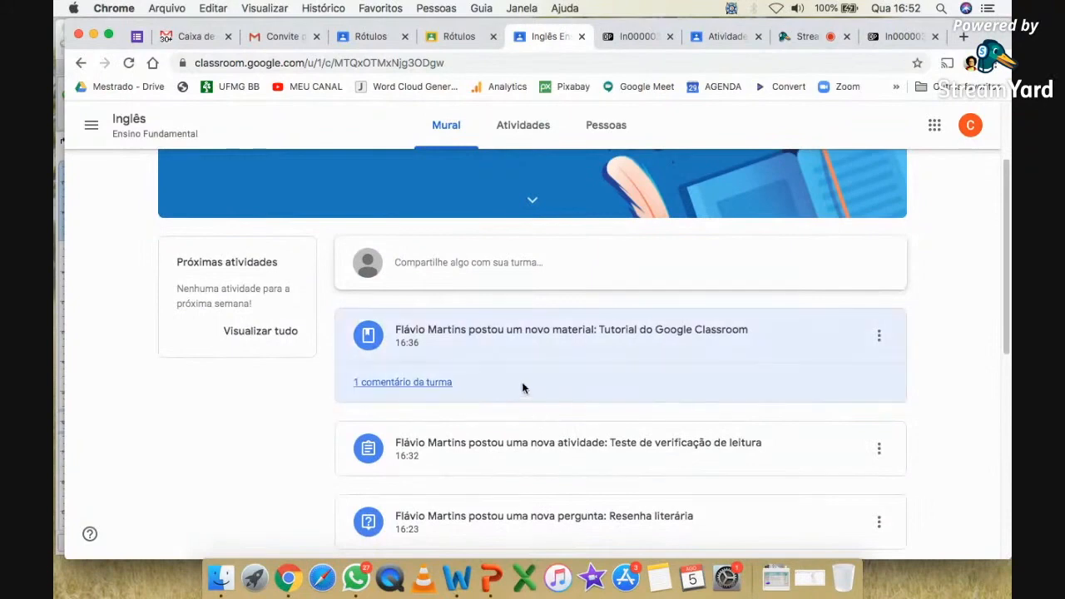
scroll(515, 366, "down", 1)
left_click(500, 307)
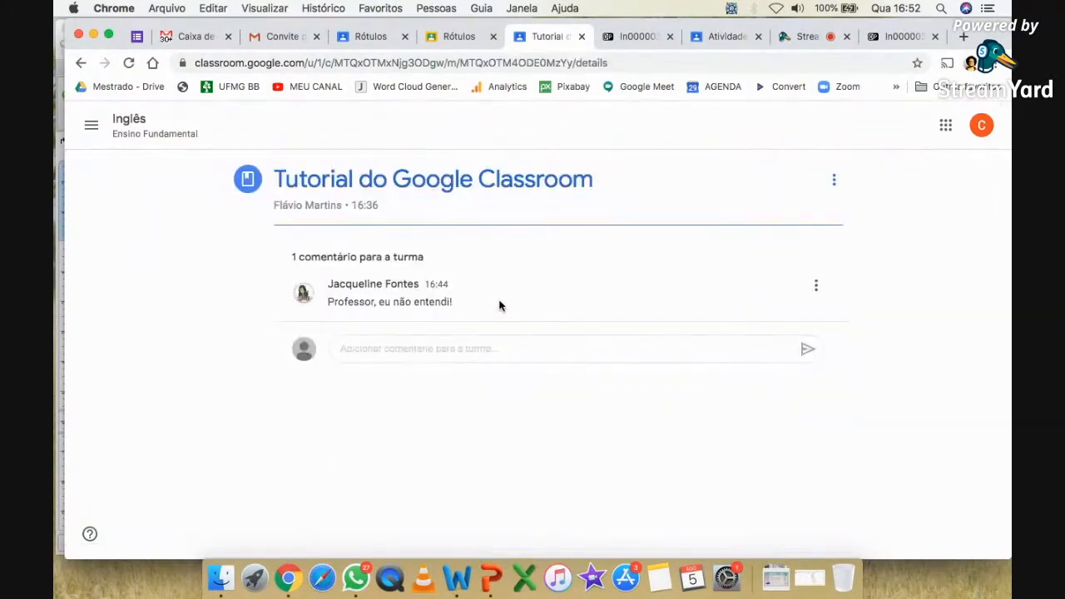
left_click(80, 65)
scroll(532, 375, "down", 3)
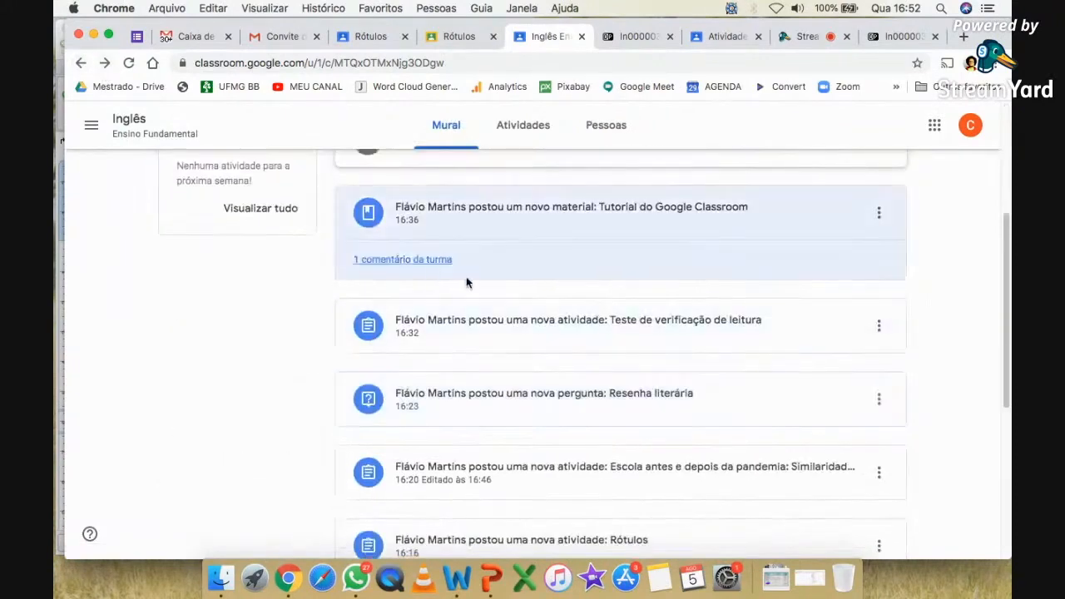
scroll(508, 308, "up", 1)
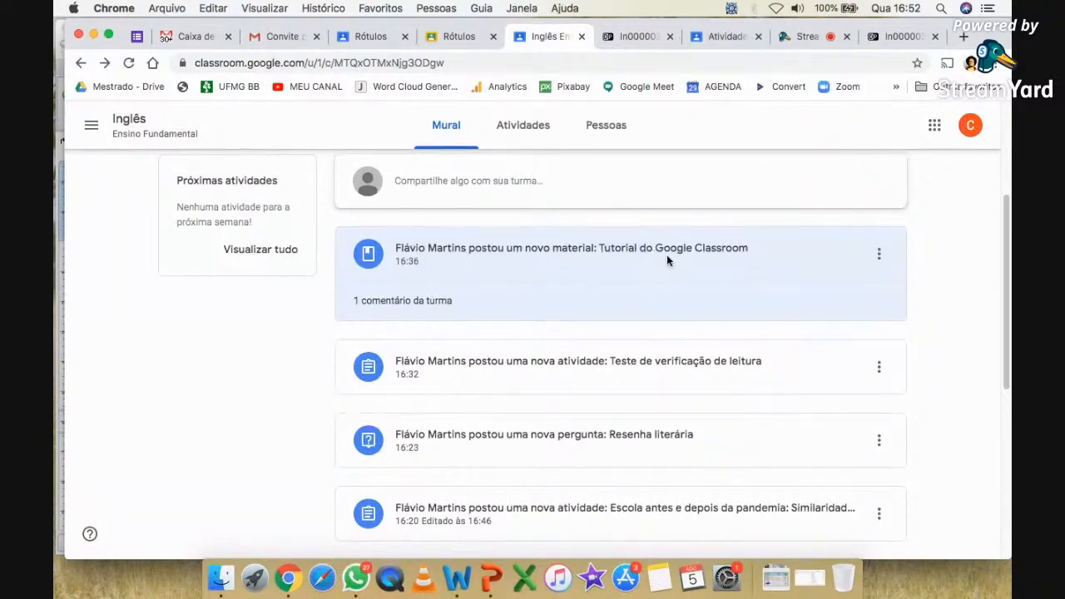
- Open the Tutorial do Google Classroom material and examine the classmate's class comment up close
left_click(433, 269)
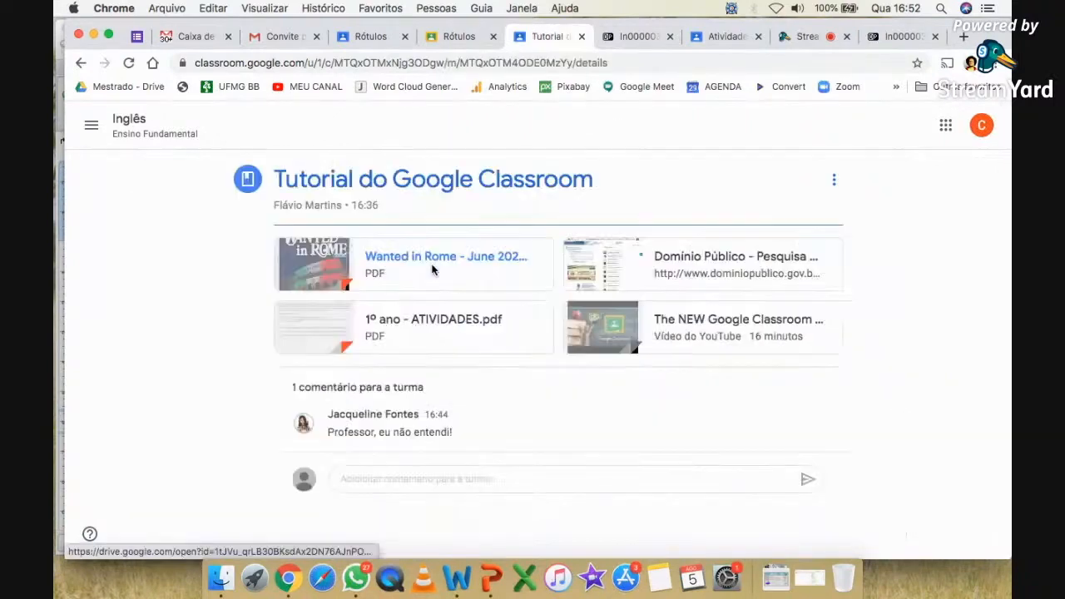
scroll(379, 431, "up", 5)
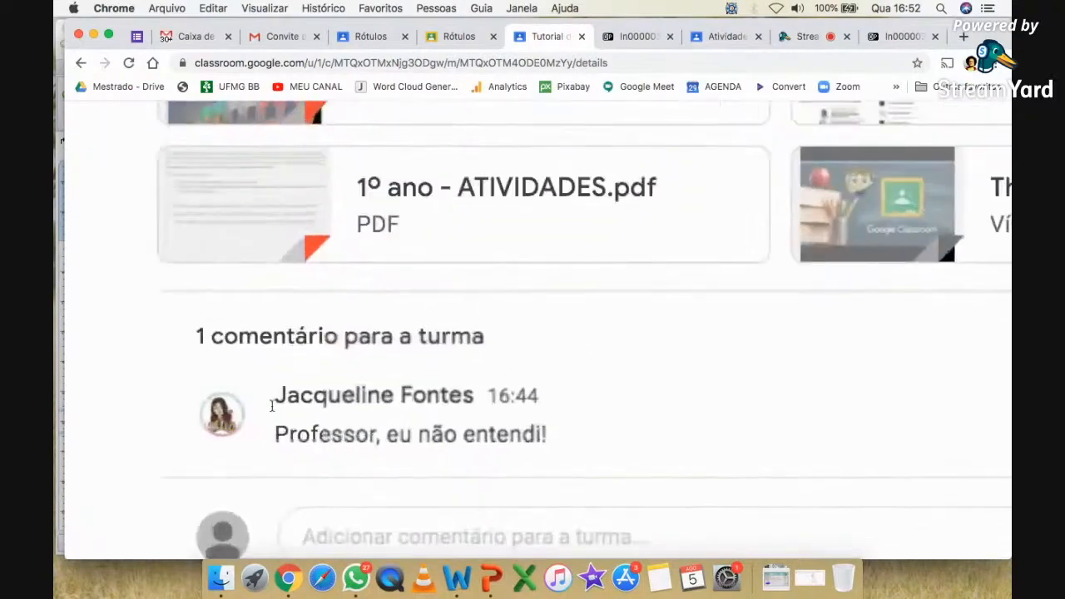
left_click_drag(287, 434, 628, 443)
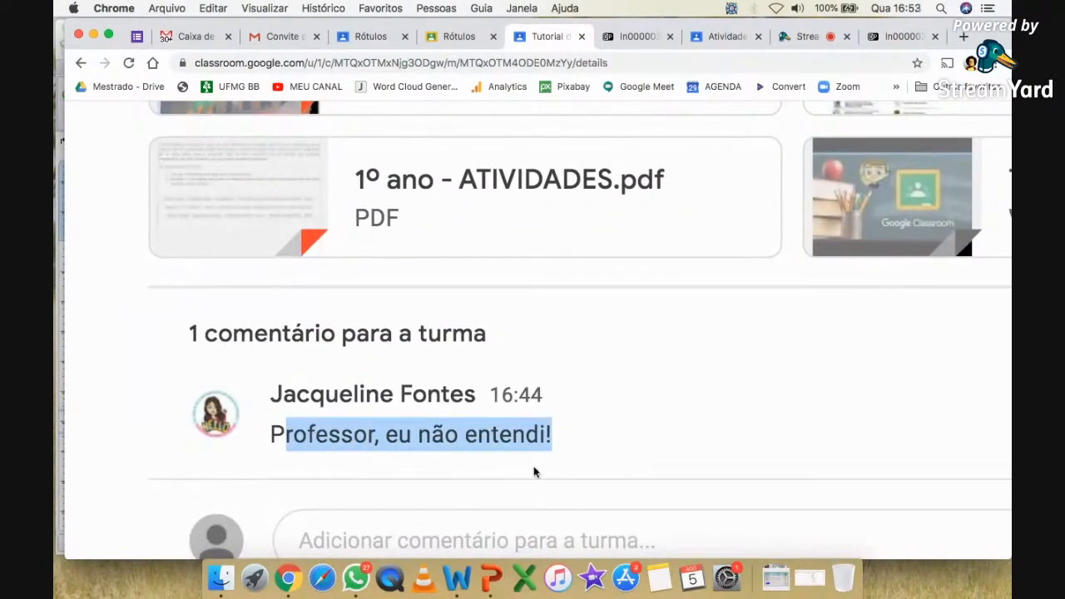
- Post the class comment "vou explicar de novo." on the Tutorial do Google Classroom material
scroll(535, 474, "down", 3)
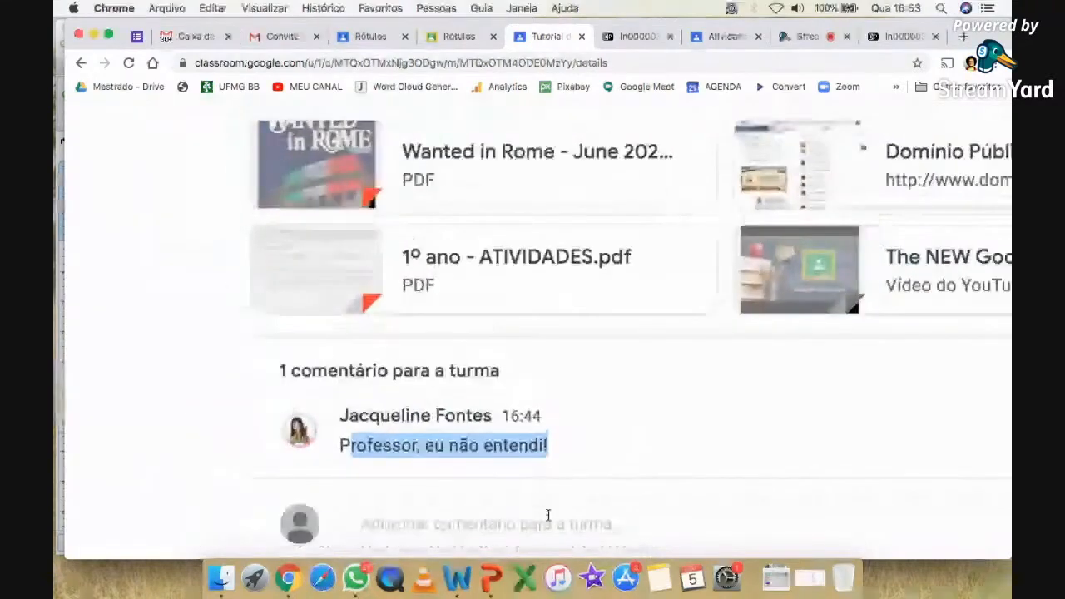
left_click(545, 520)
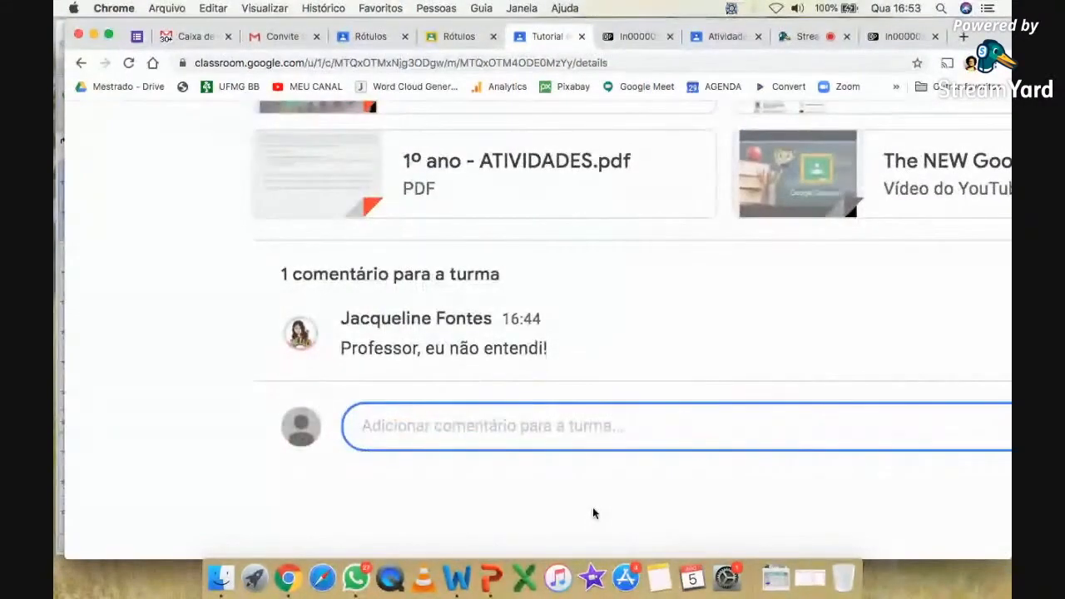
type("vou exp")
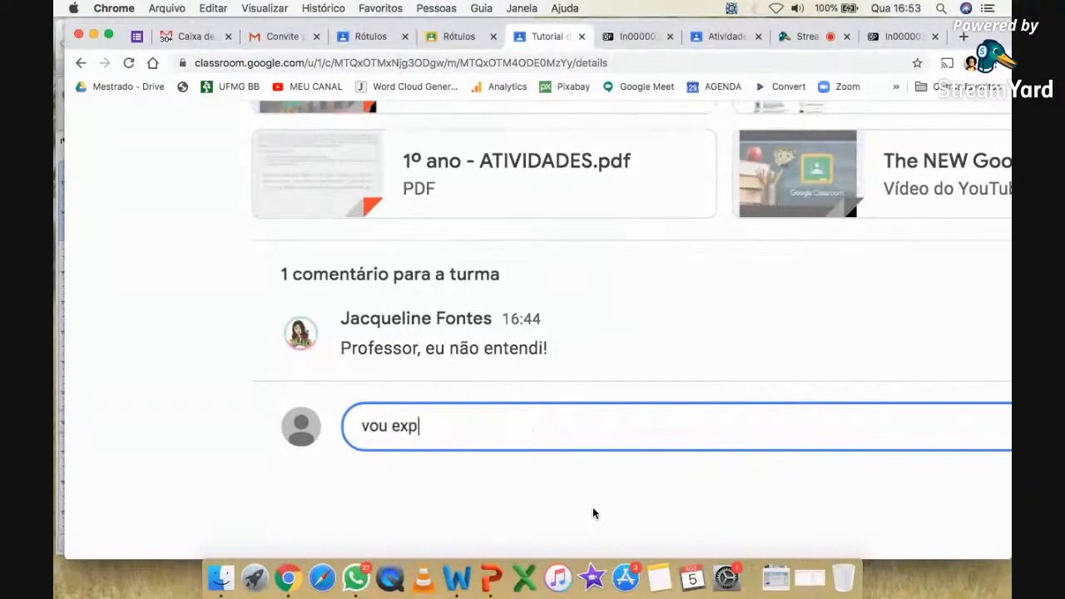
type("licar de novo.")
key("shift+Return")
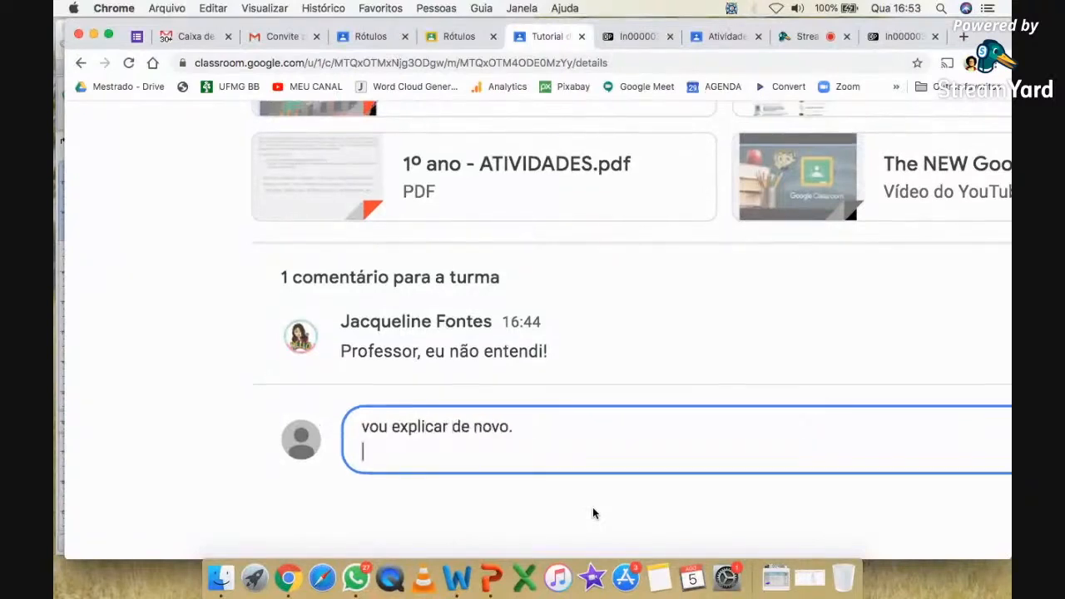
key("super+minus")
key("super+minus")
key("super+minus")
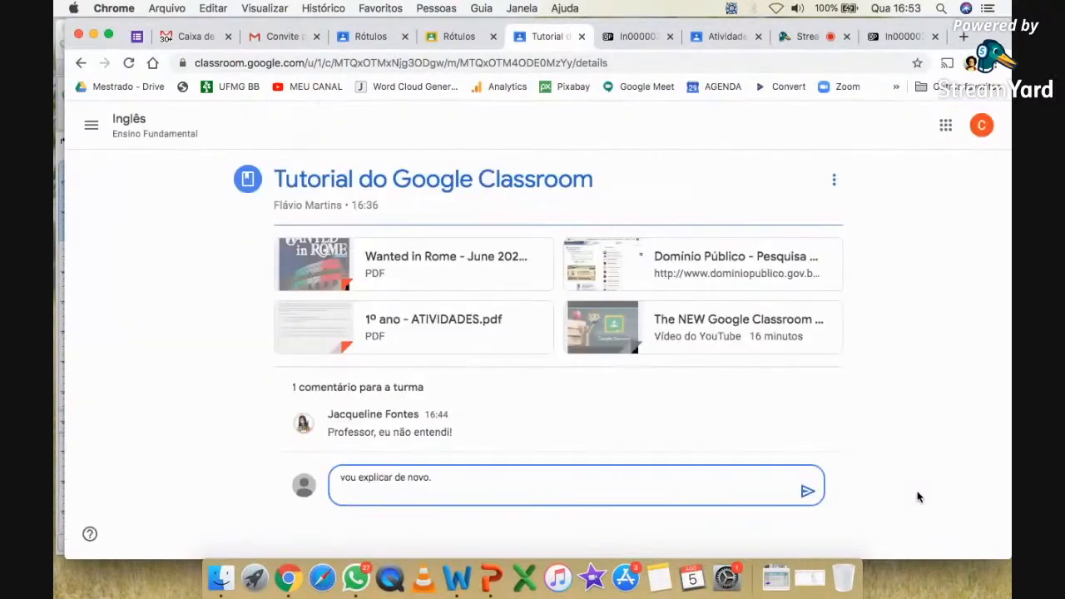
left_click(807, 492)
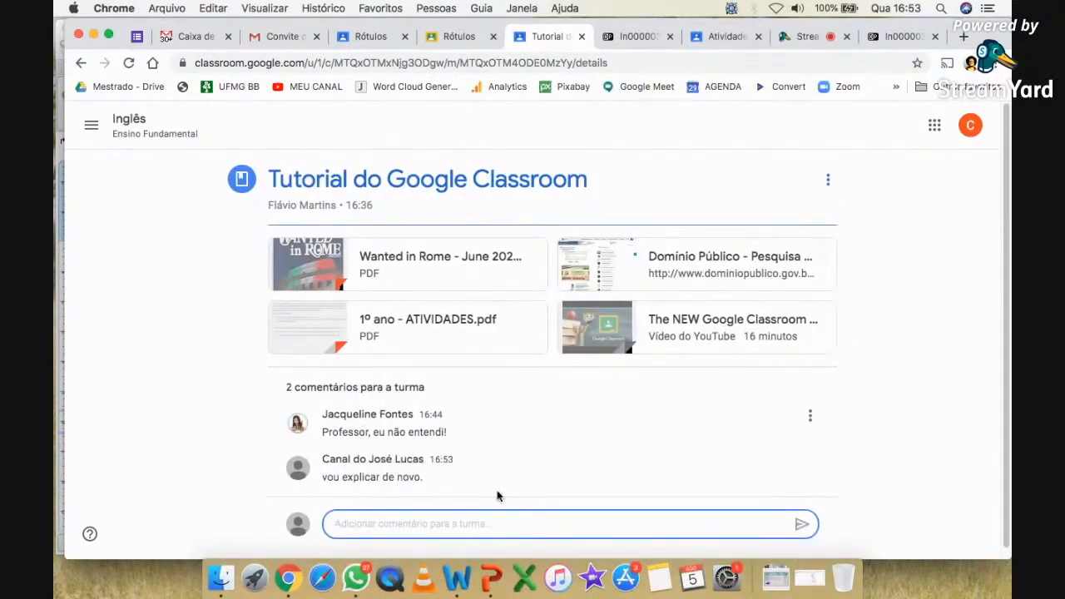
- From the Inglês class stream, list all of the student's work and open the Rótulos assignment's details
left_click(150, 133)
scroll(683, 336, "down", 10)
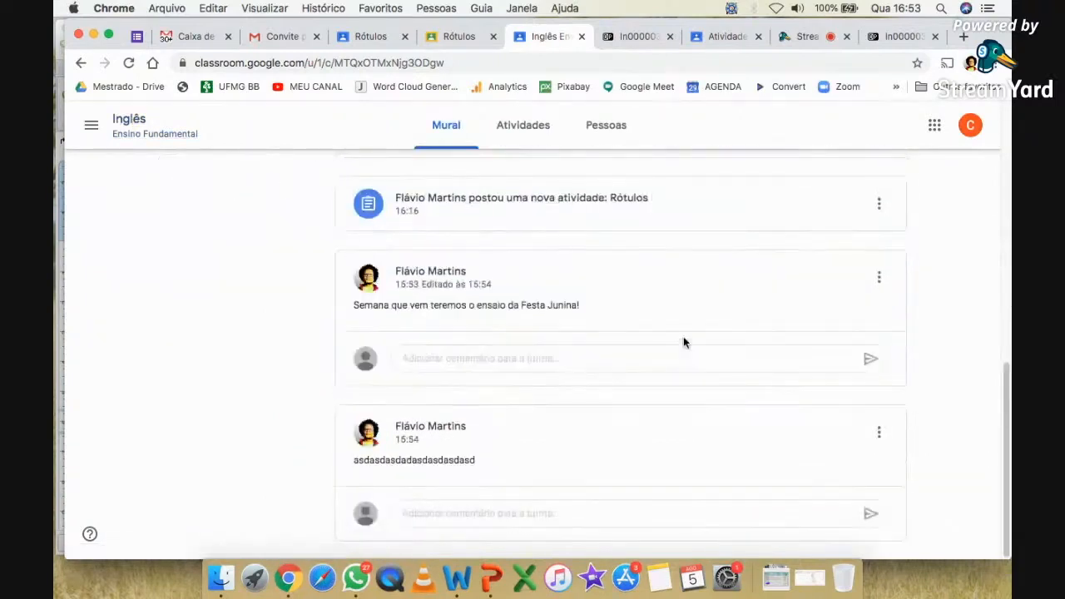
scroll(683, 342, "up", 10)
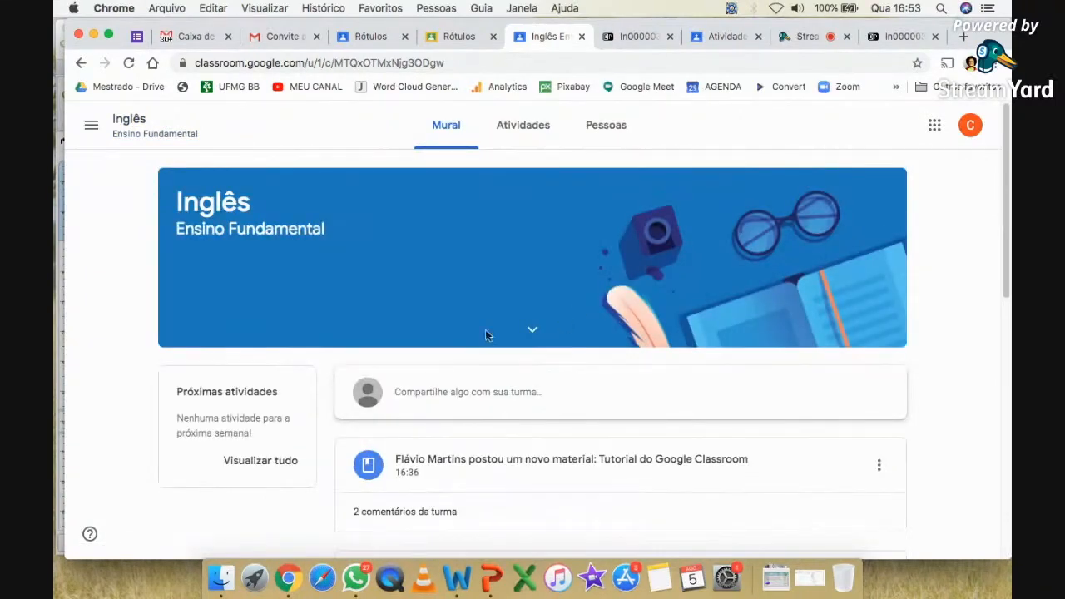
left_click(262, 460)
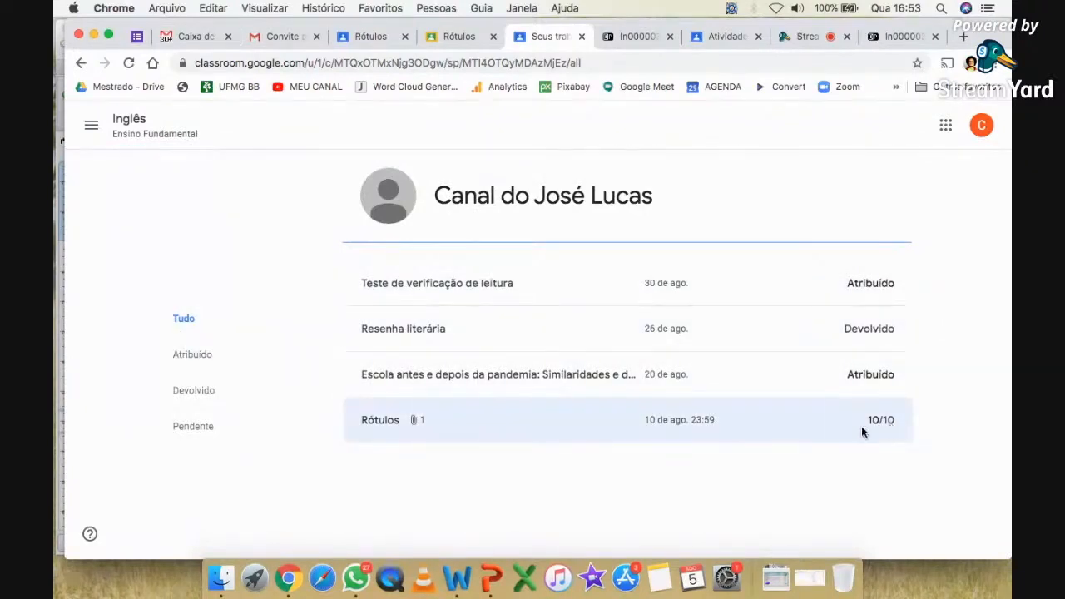
left_click(709, 427)
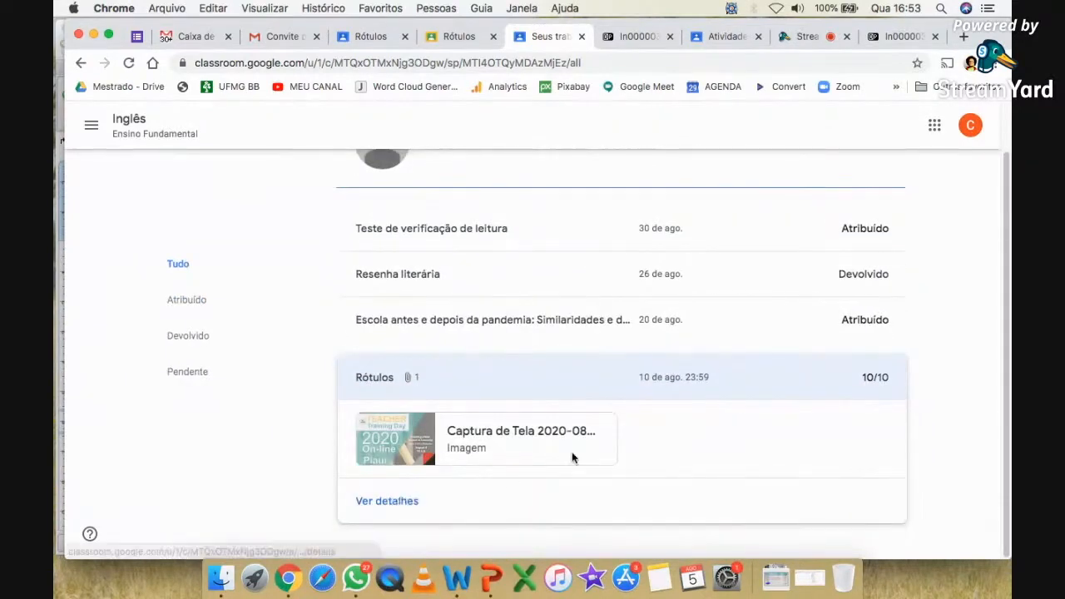
left_click(393, 502)
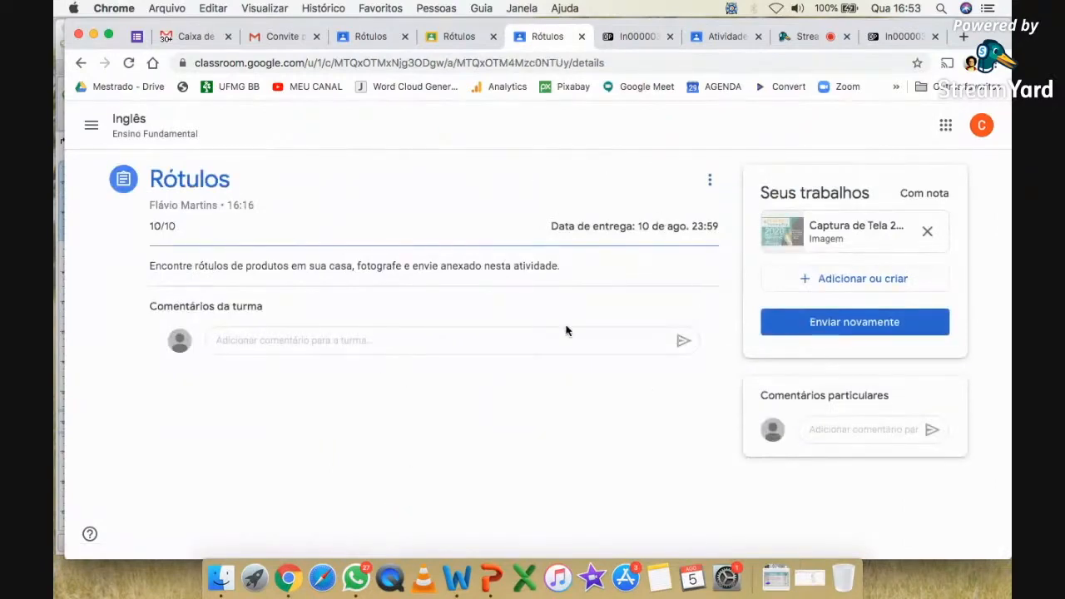
- Preview the attached screenshot in the Rótulos assignment and check which additional file options it offers
left_click(828, 233)
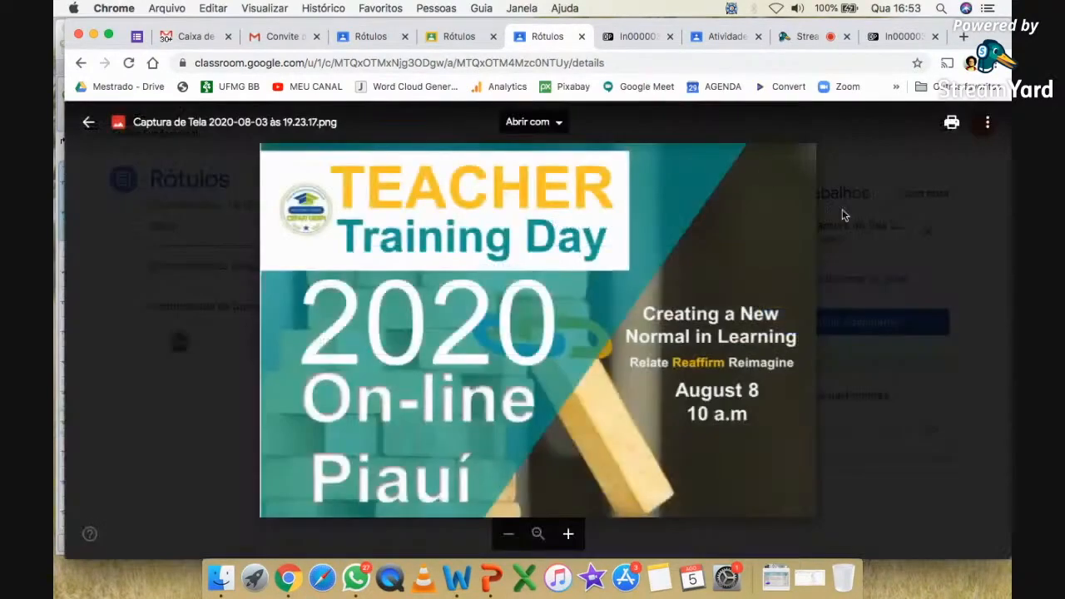
left_click(987, 124)
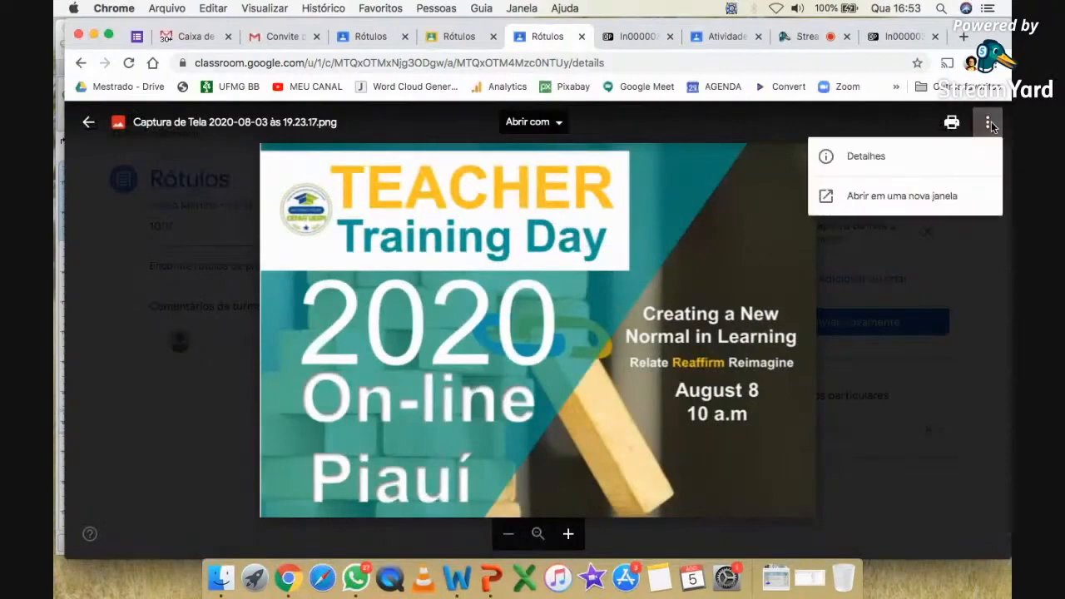
left_click(905, 286)
left_click(849, 377)
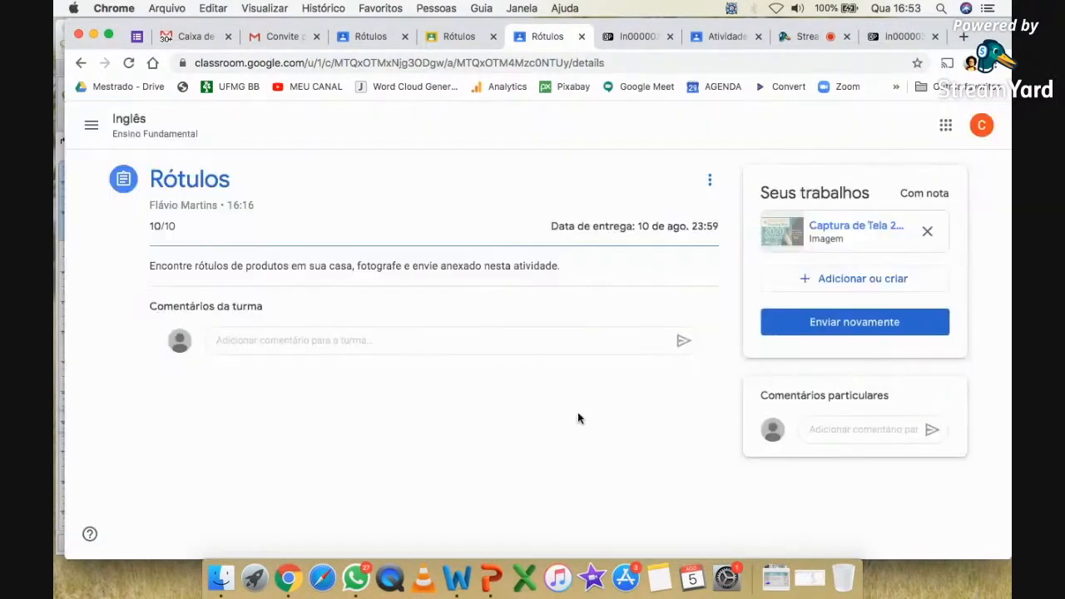
- Check the teacher's Rótulos student work overview, the student's Inglês stream and the teacher's Inglês classwork page
left_click(368, 39)
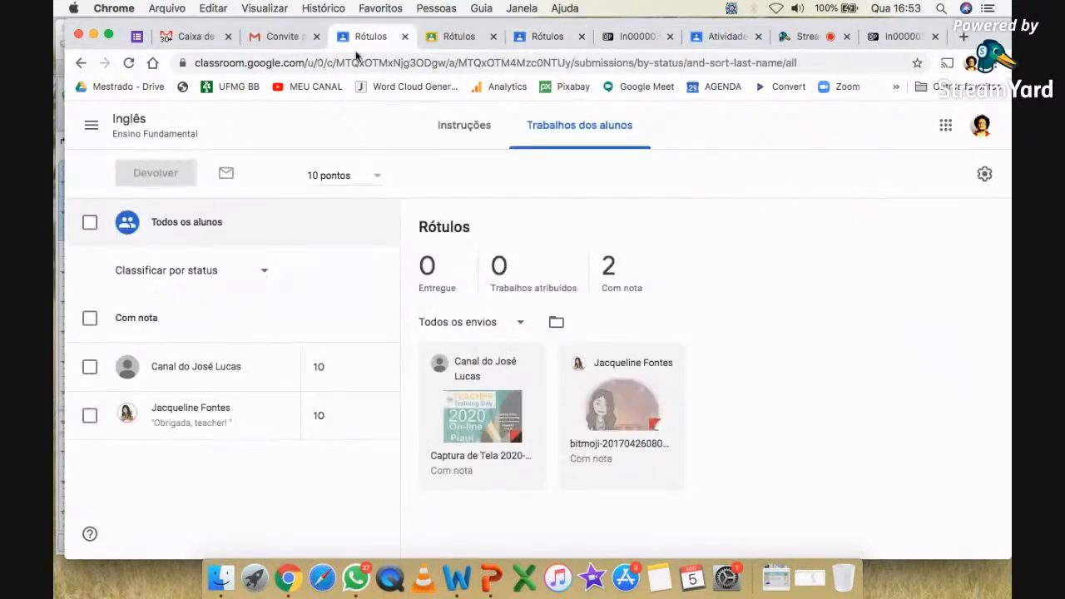
left_click(529, 35)
left_click(145, 134)
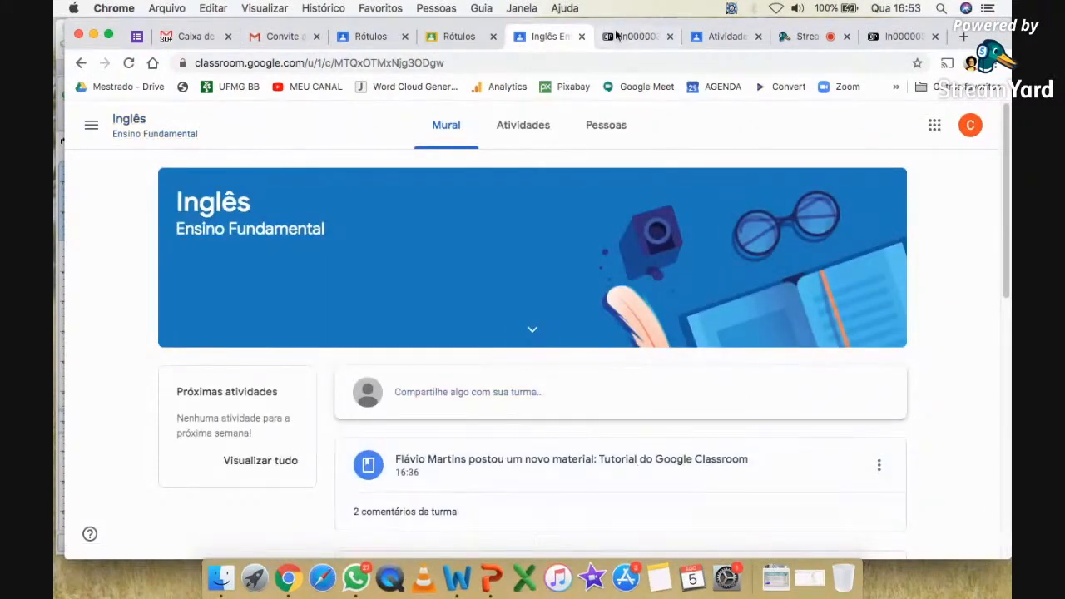
left_click(712, 37)
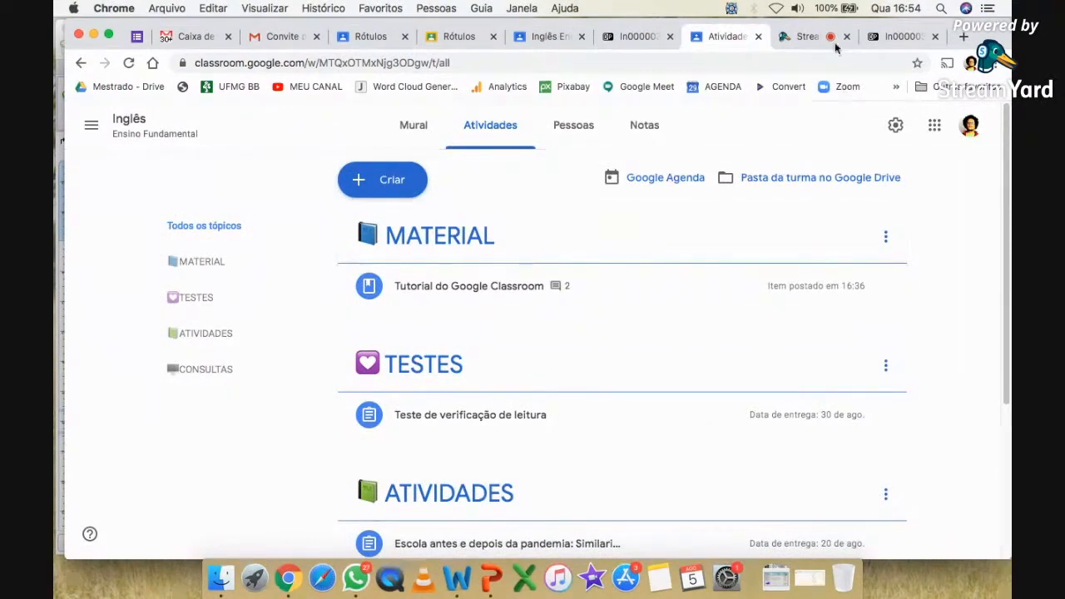
- Switch to the StreamYard studio and remove the shared screen from the live broadcast
left_click(792, 37)
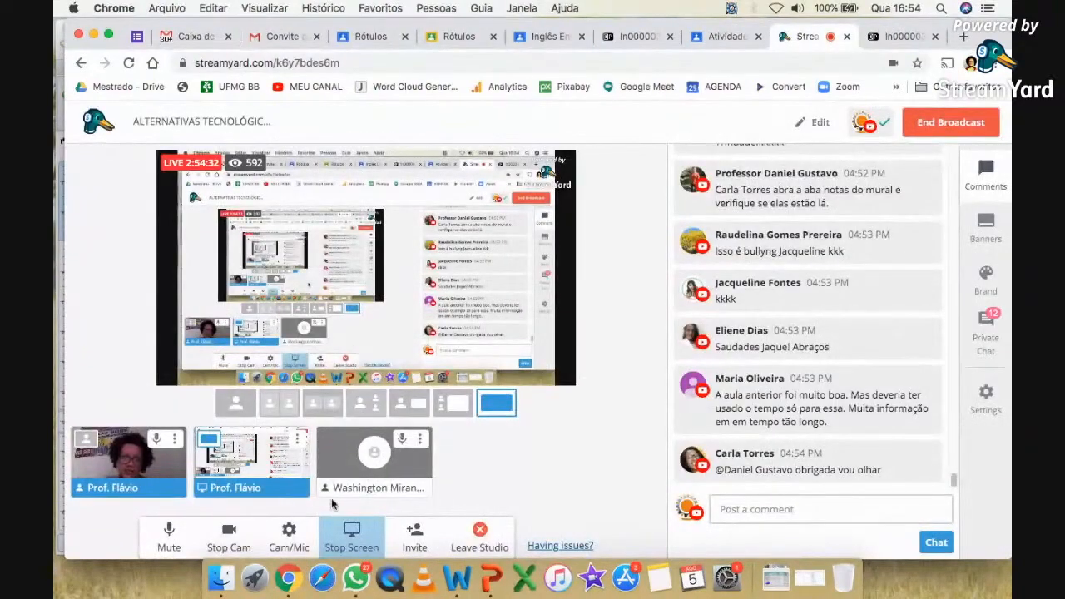
left_click(247, 473)
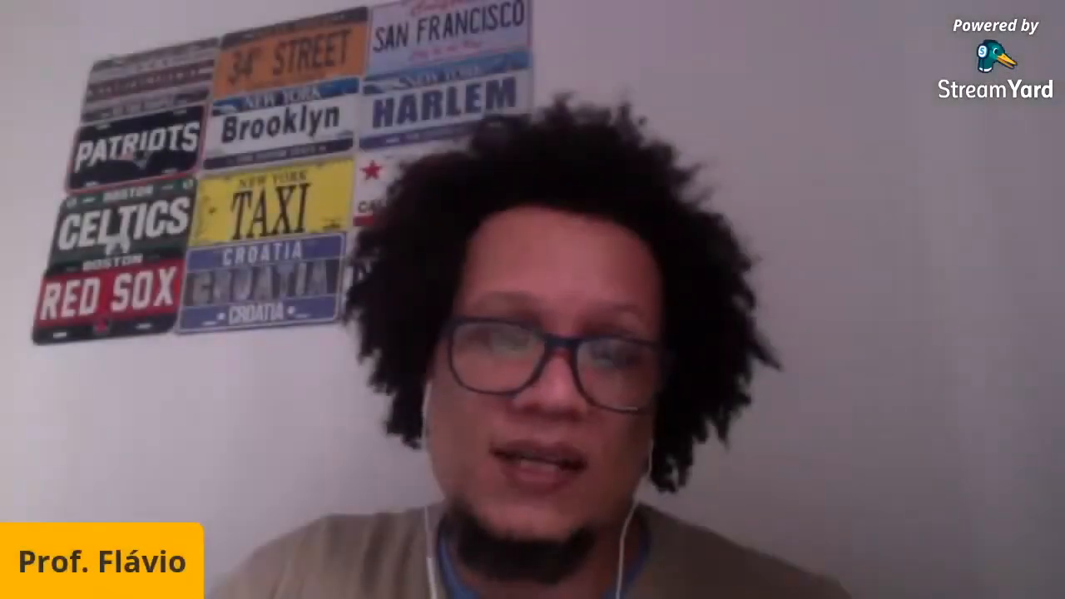